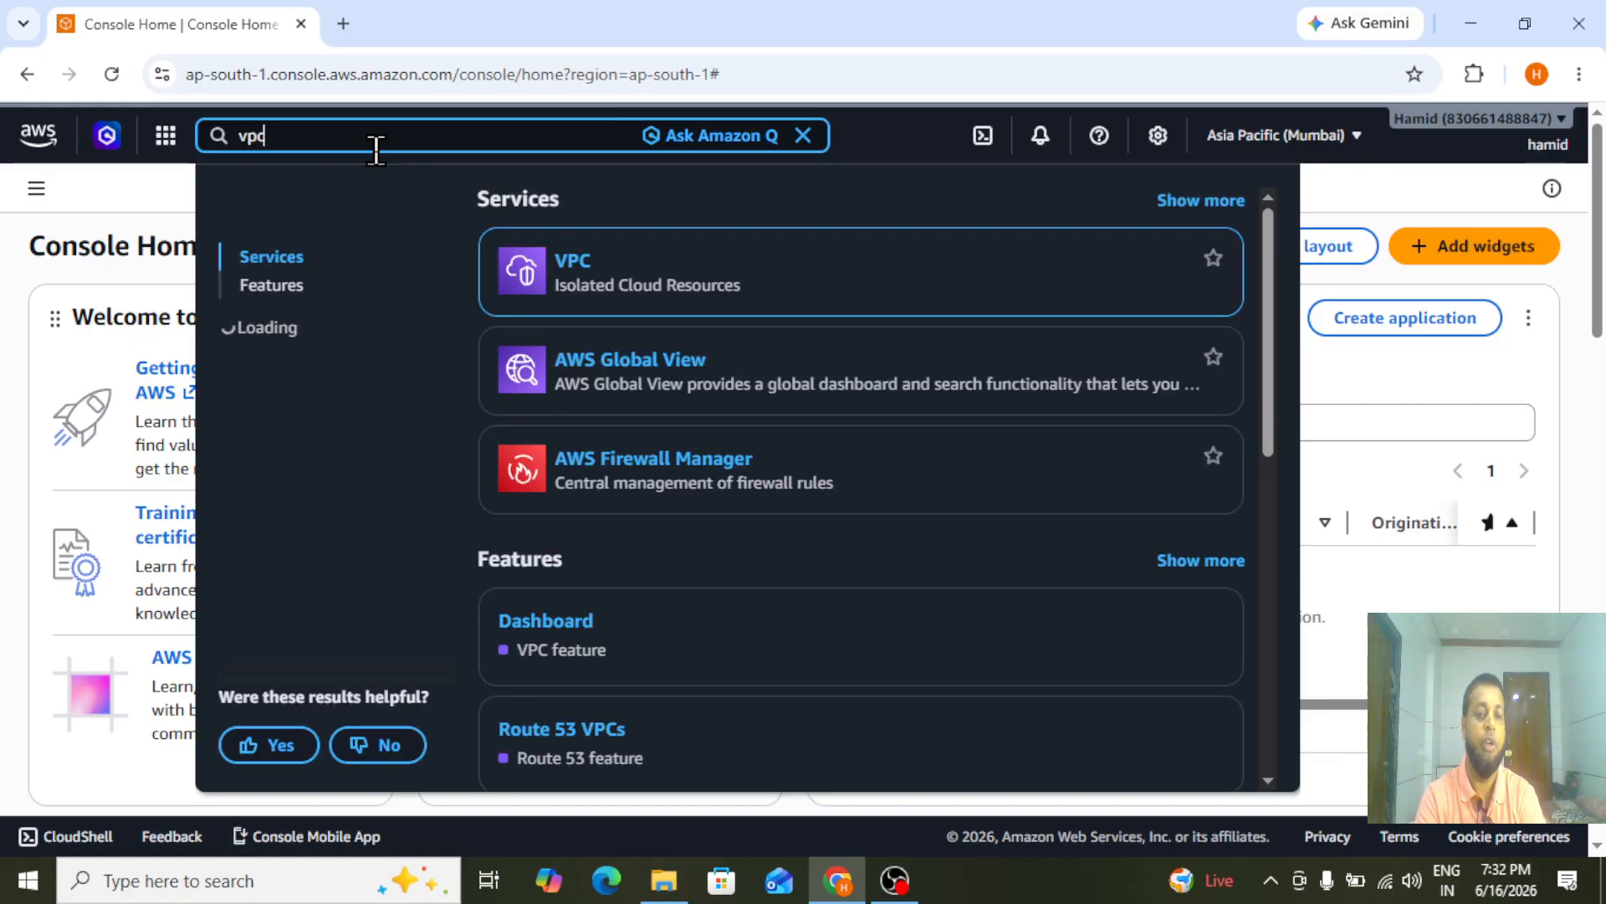
Start a VPC-only resource in the VPC service, named My-vpc with the IPv4 CIDR 192.168.0.0/16
{"action": "left_click", "coordinate": [572, 261]}
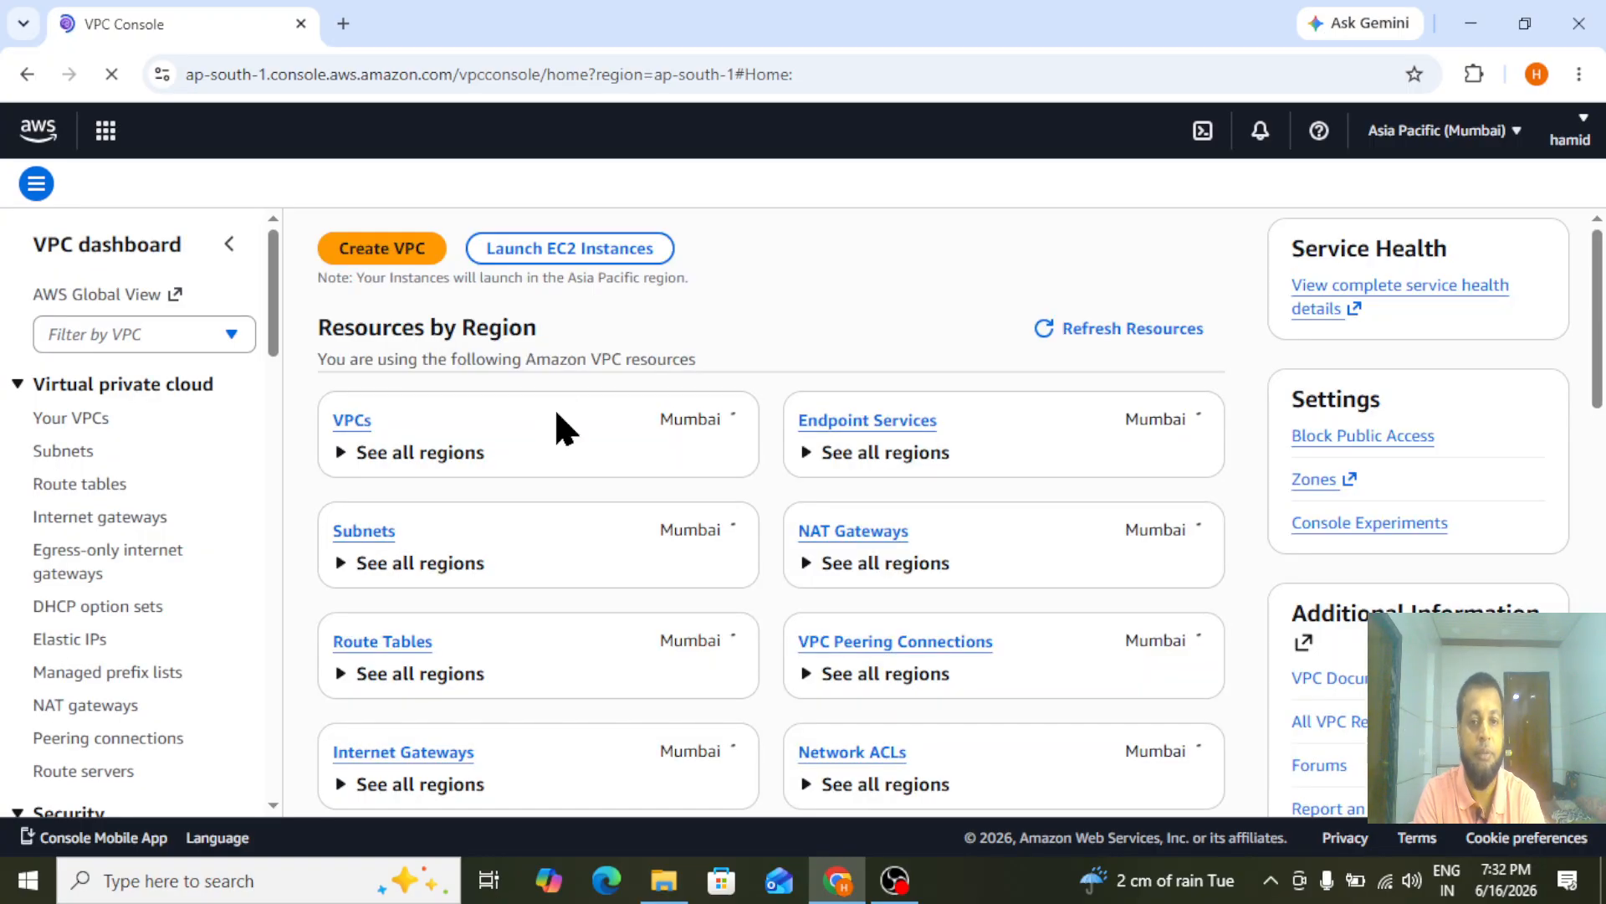
{"action": "left_click", "coordinate": [87, 430]}
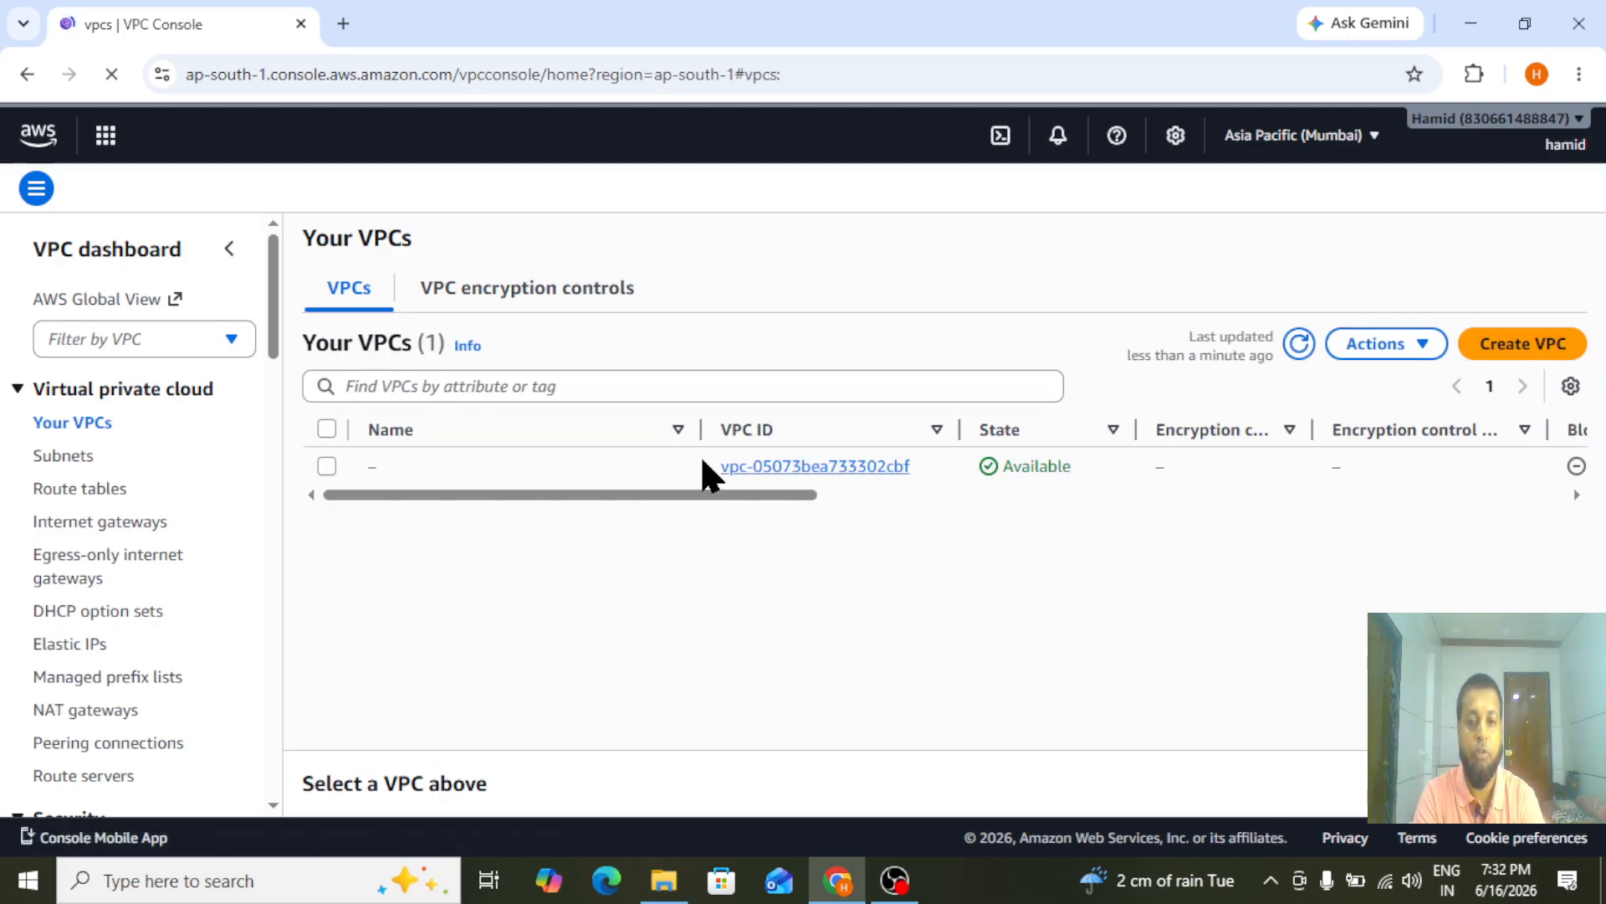
{"action": "left_click", "coordinate": [1517, 348]}
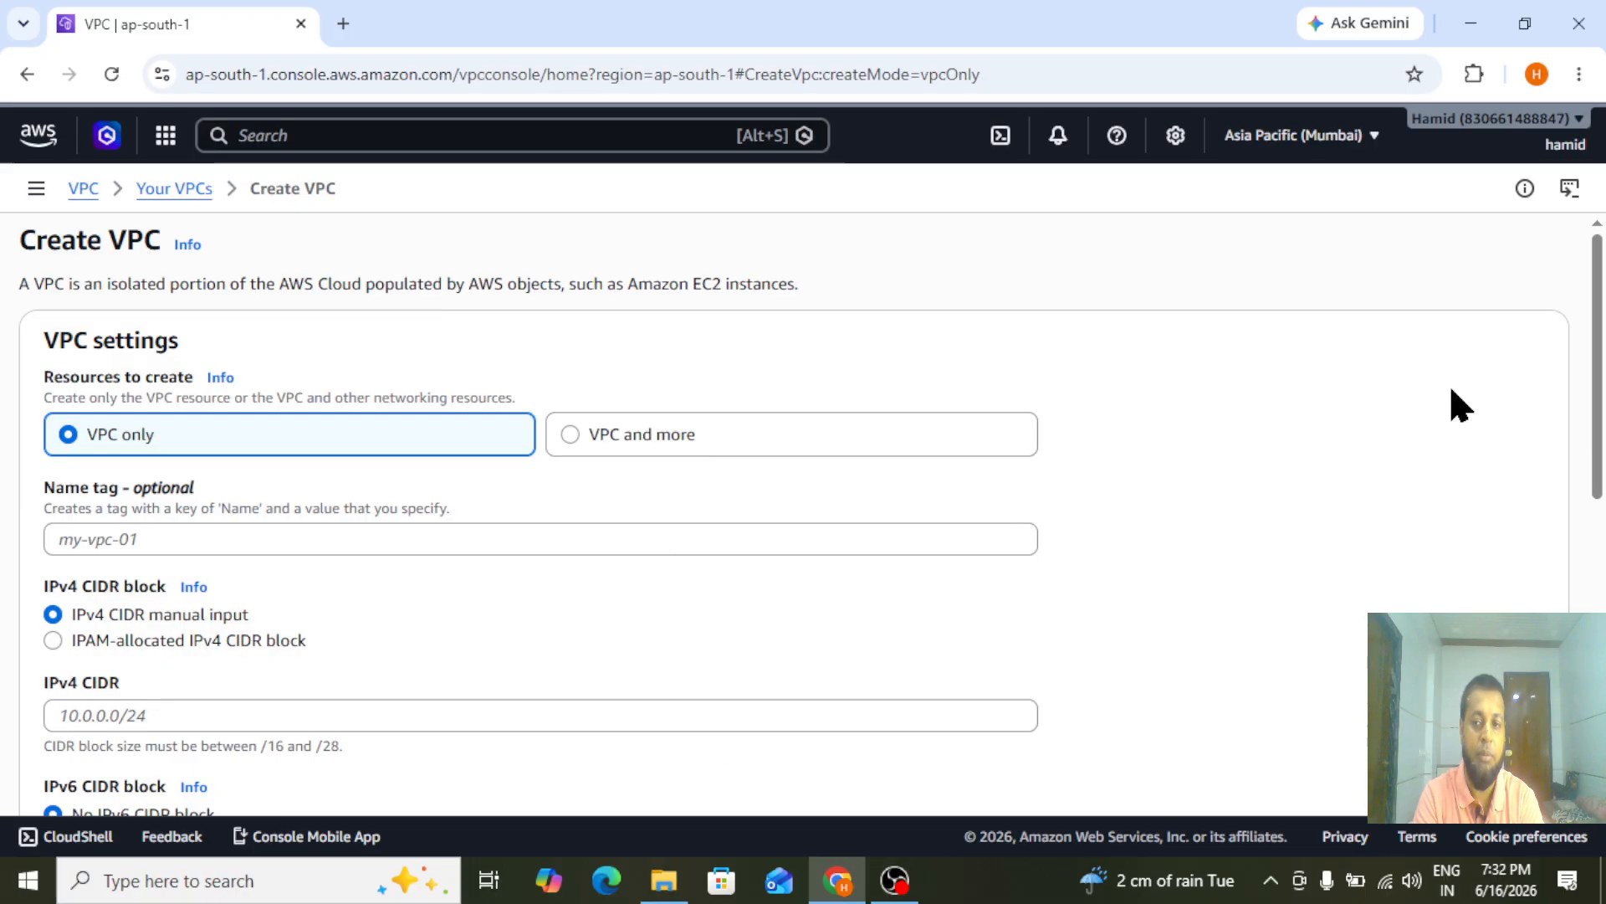
{"action": "scroll", "coordinate": [1600, 381], "scroll_direction": "down", "scroll_amount": 1}
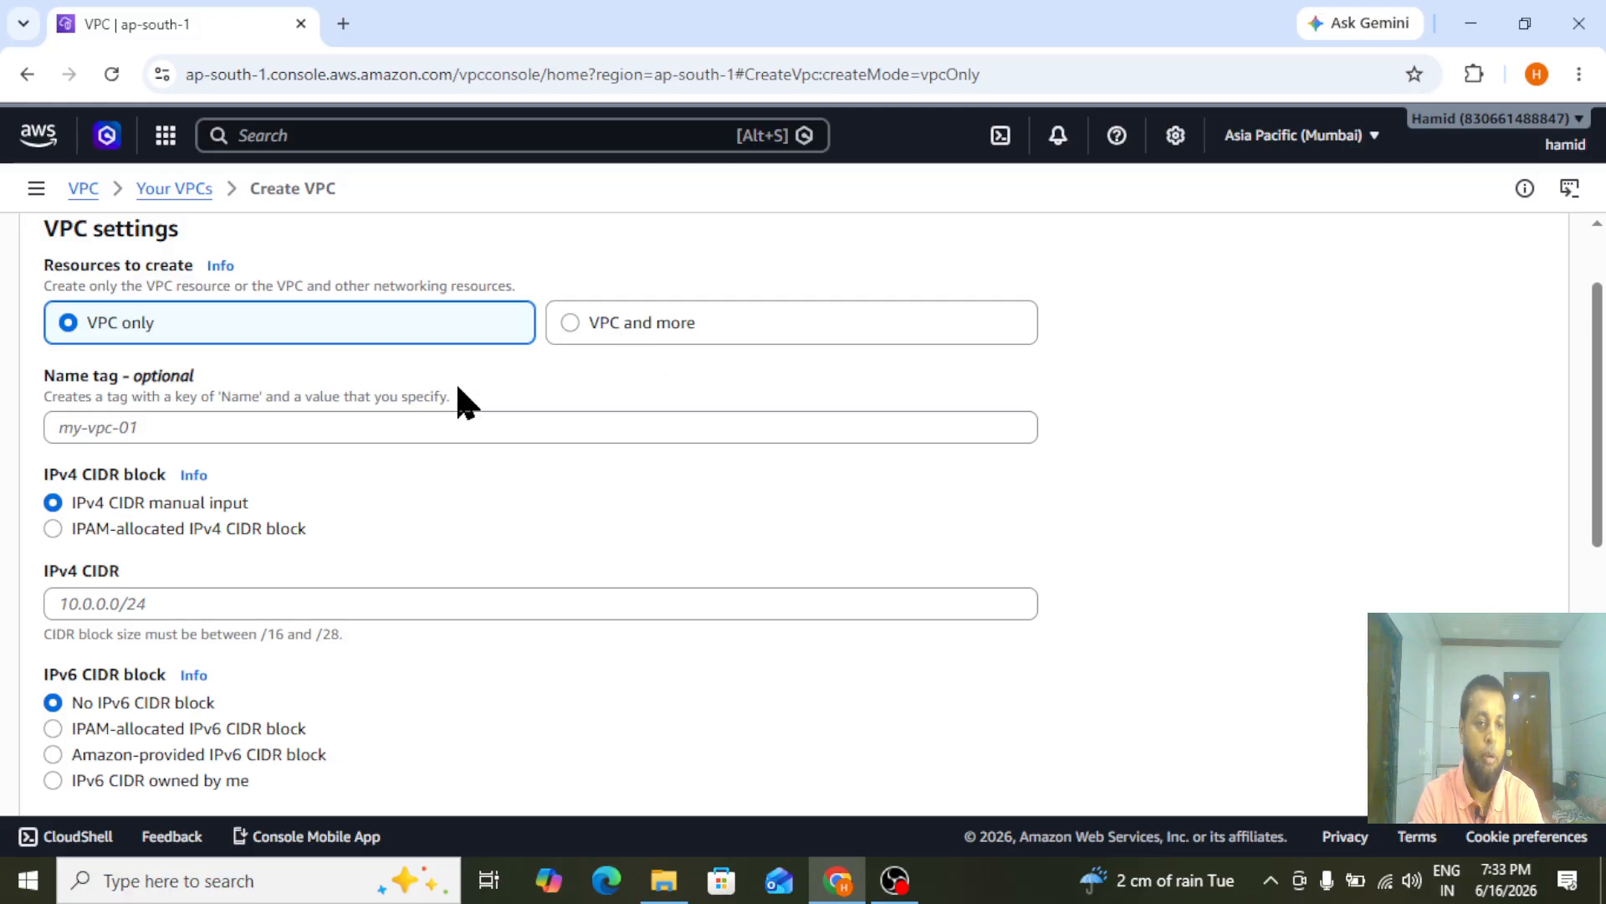
{"action": "left_click", "coordinate": [297, 428]}
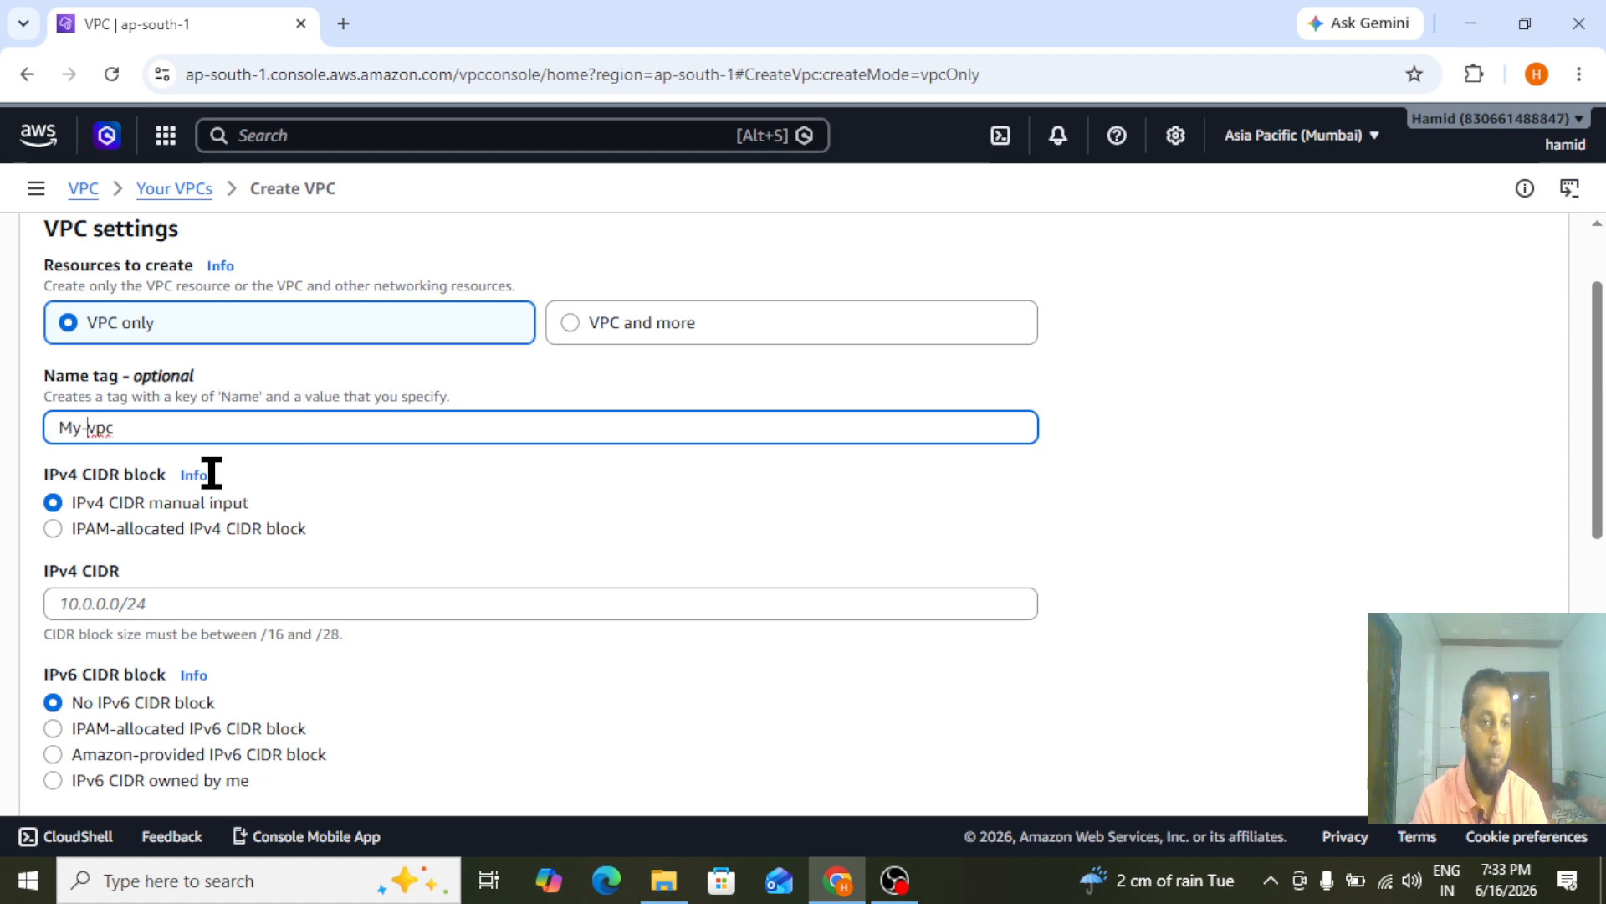
{"action": "left_click", "coordinate": [124, 604]}
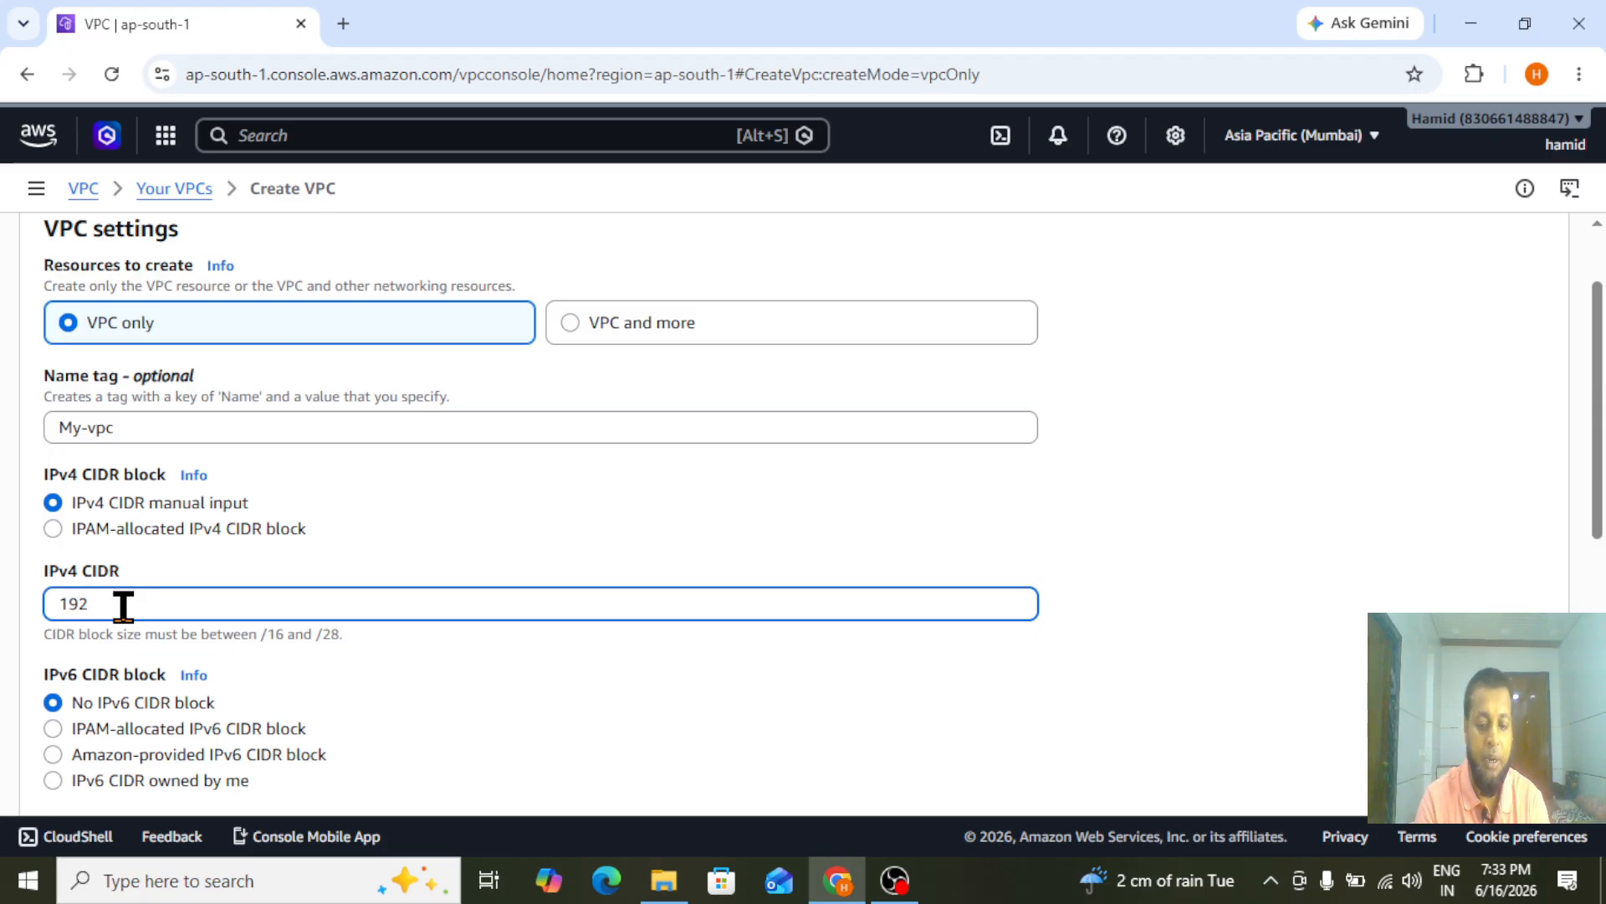
{"action": "type", "text": "192.168.0.0/16"}
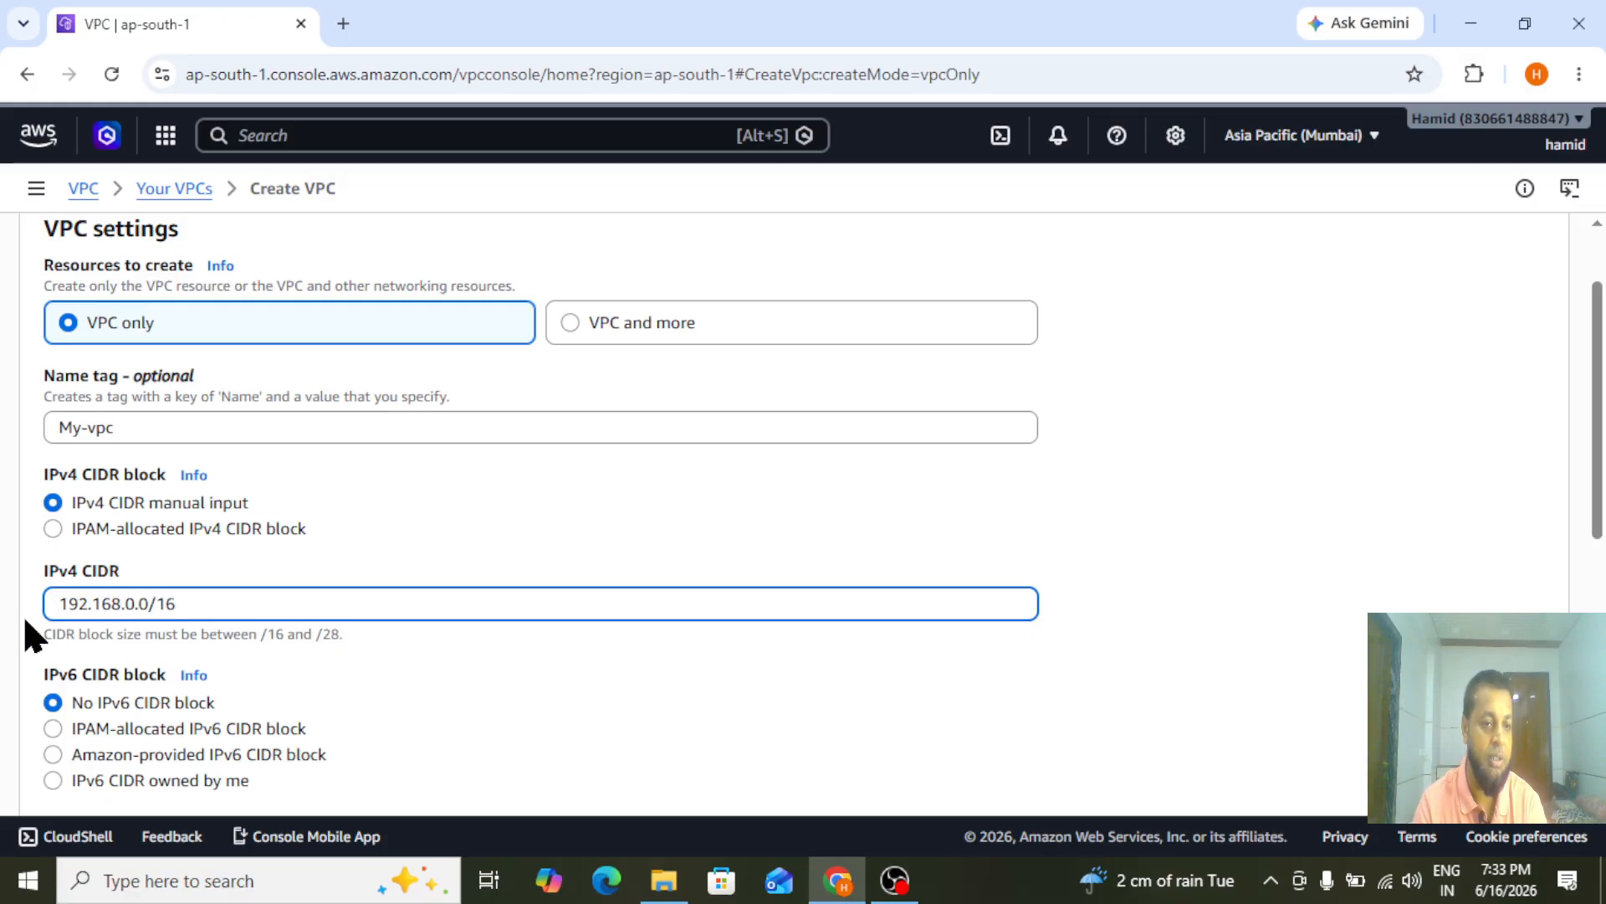
Create the VPC with no IPv6 block, default tenancy and no encryption control, and dismiss the notification
{"action": "left_click_drag", "start_coordinate": [1594, 423], "coordinate": [1602, 477]}
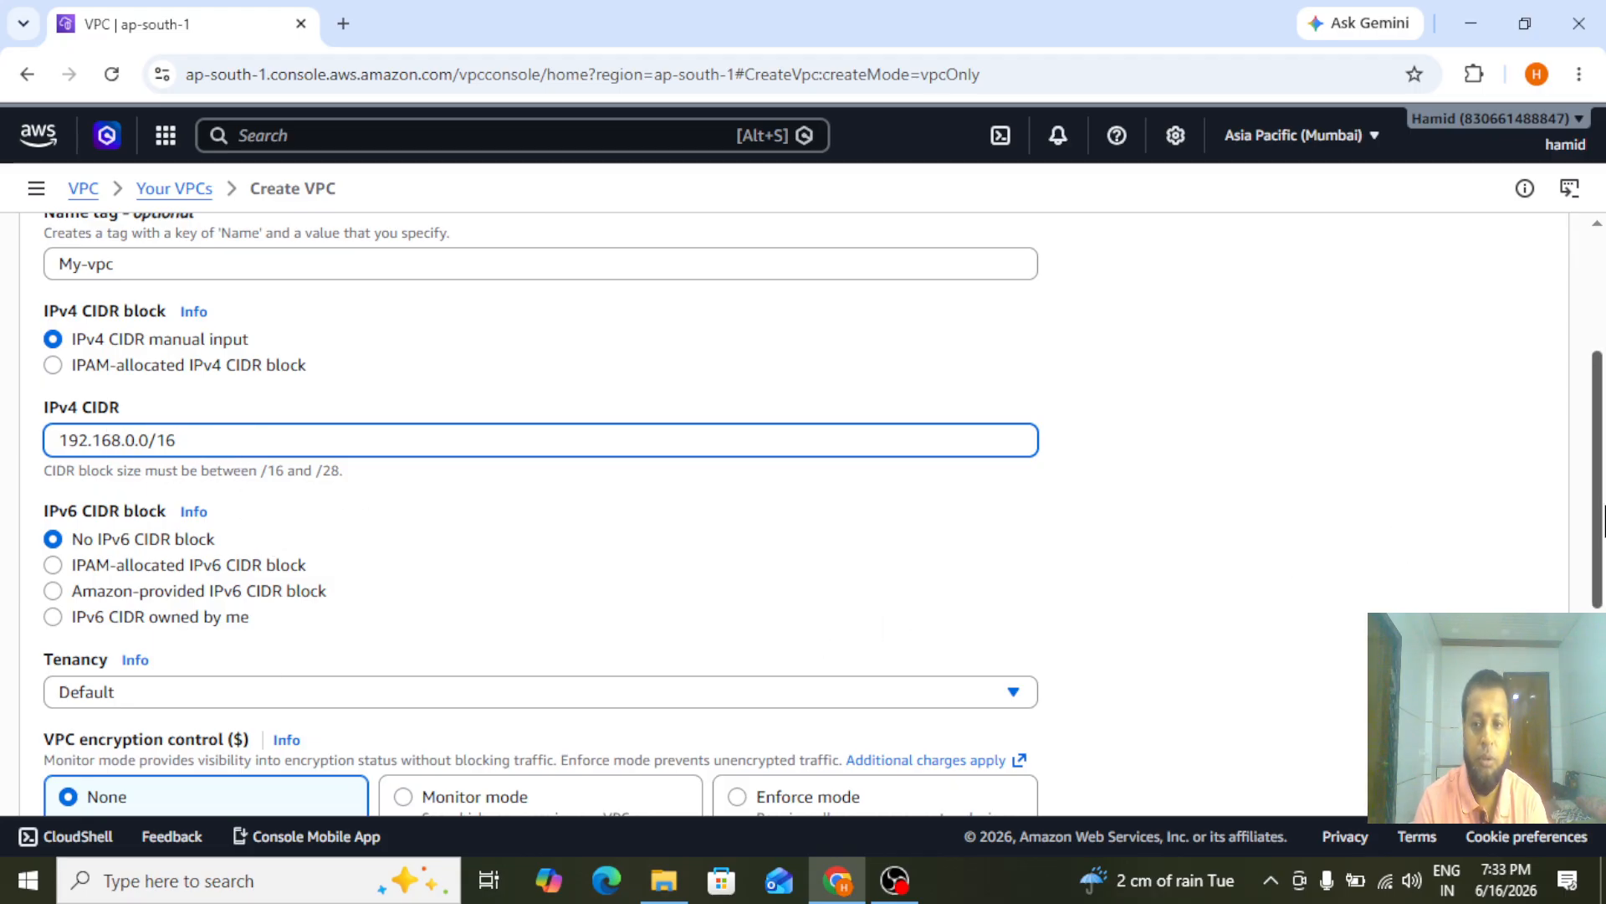
{"action": "scroll", "coordinate": [1596, 502], "scroll_direction": "down", "scroll_amount": 2}
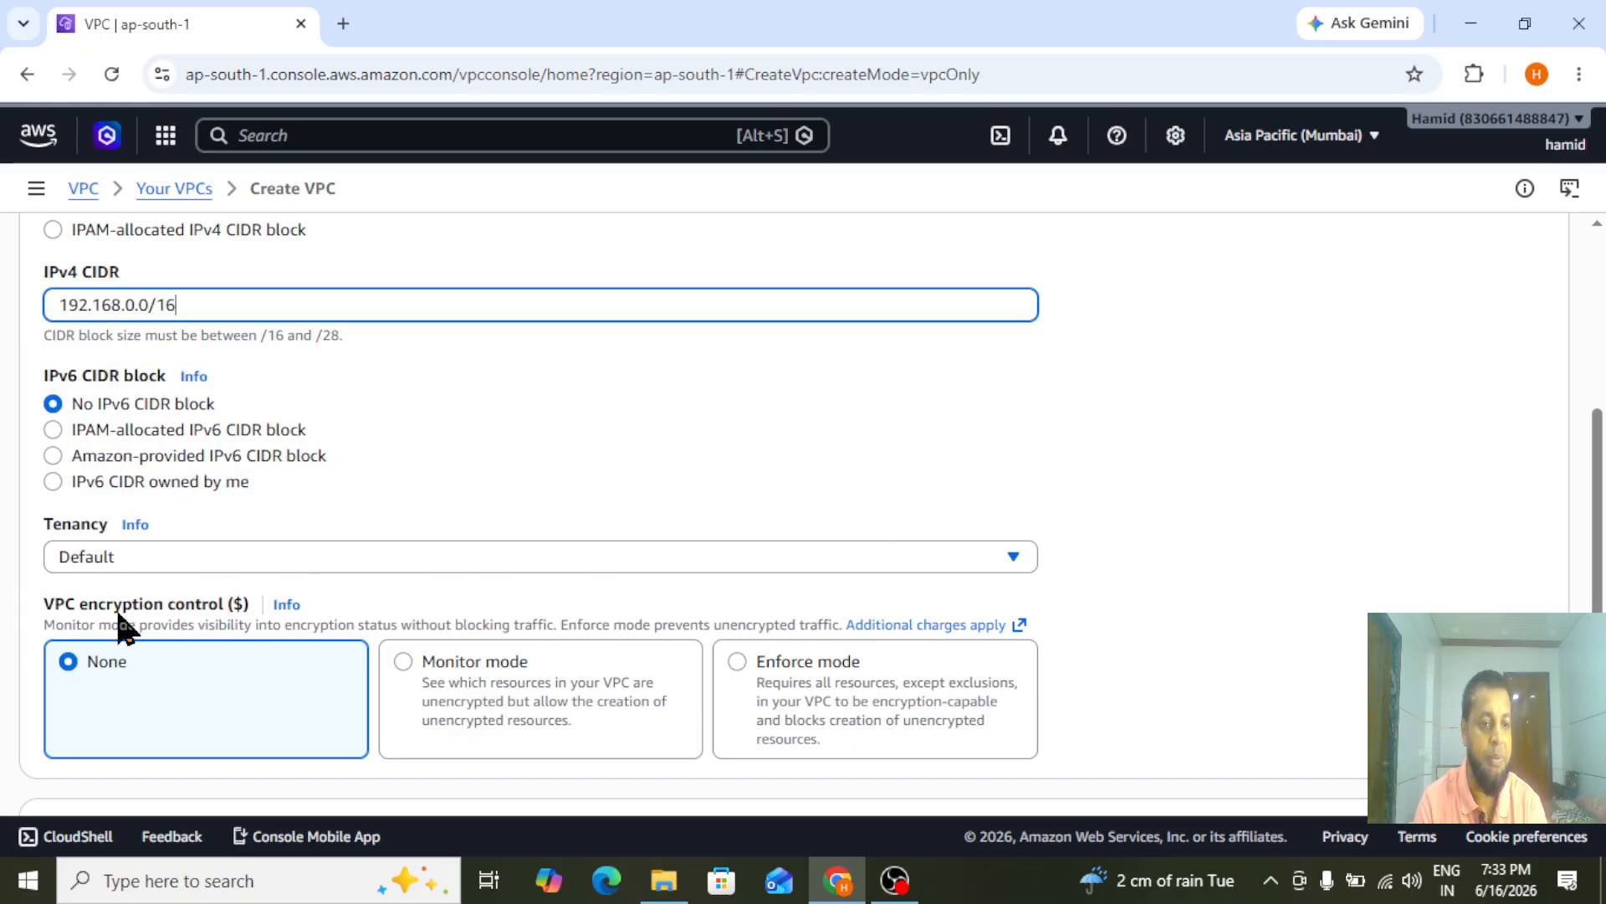
{"action": "scroll", "coordinate": [1581, 636], "scroll_direction": "down", "scroll_amount": 3}
{"action": "scroll", "coordinate": [1338, 656], "scroll_direction": "down", "scroll_amount": 1}
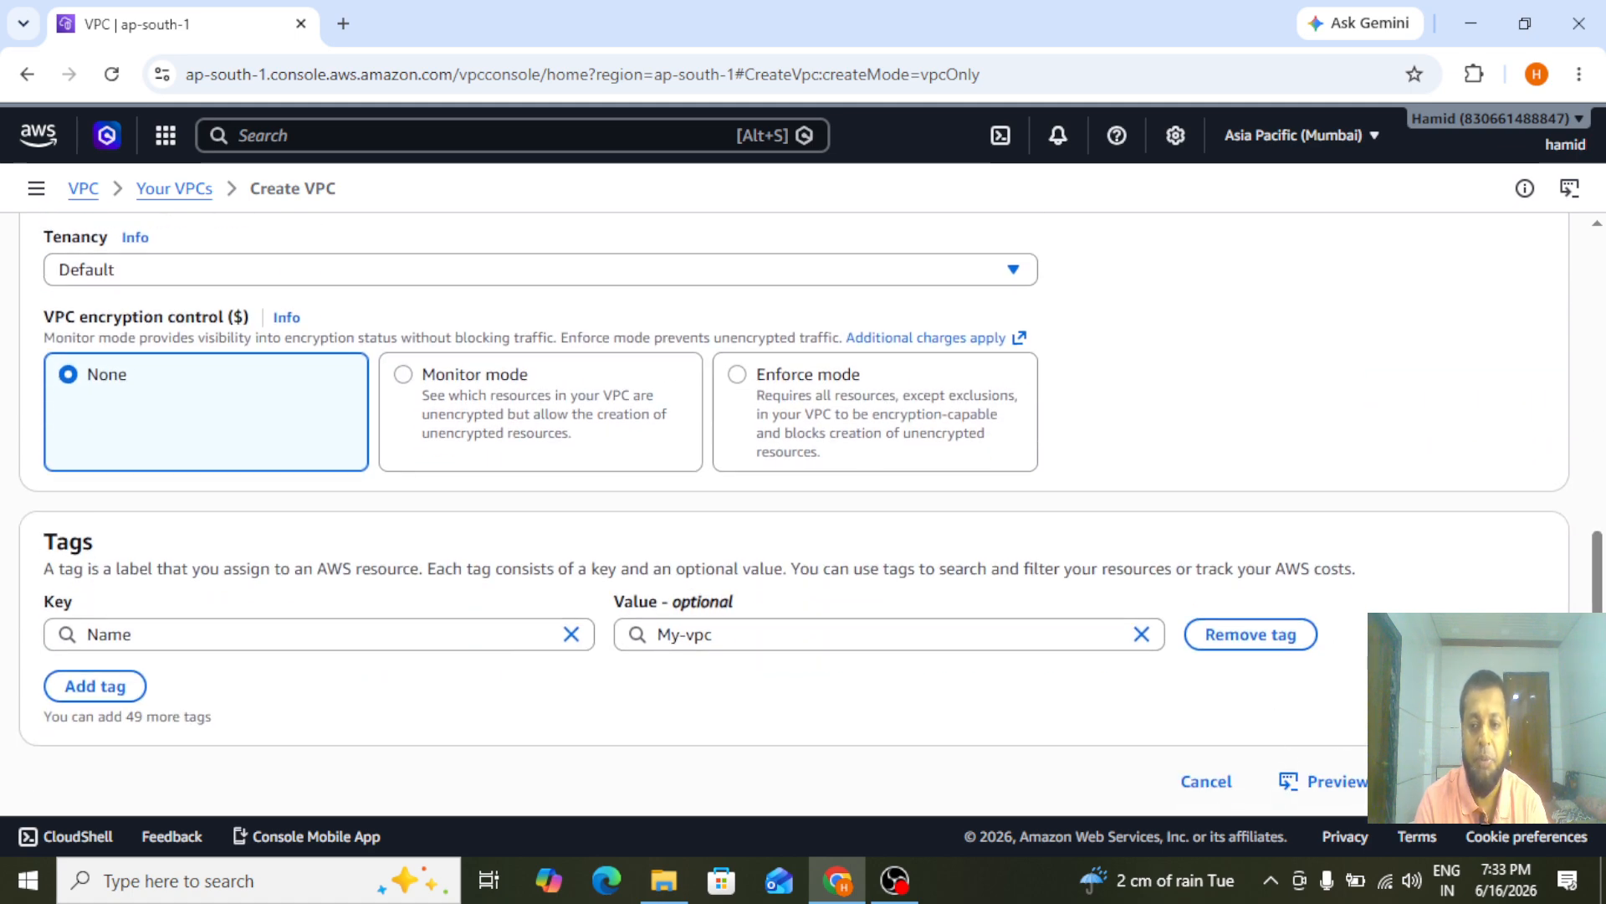
{"action": "left_click", "coordinate": [1504, 781]}
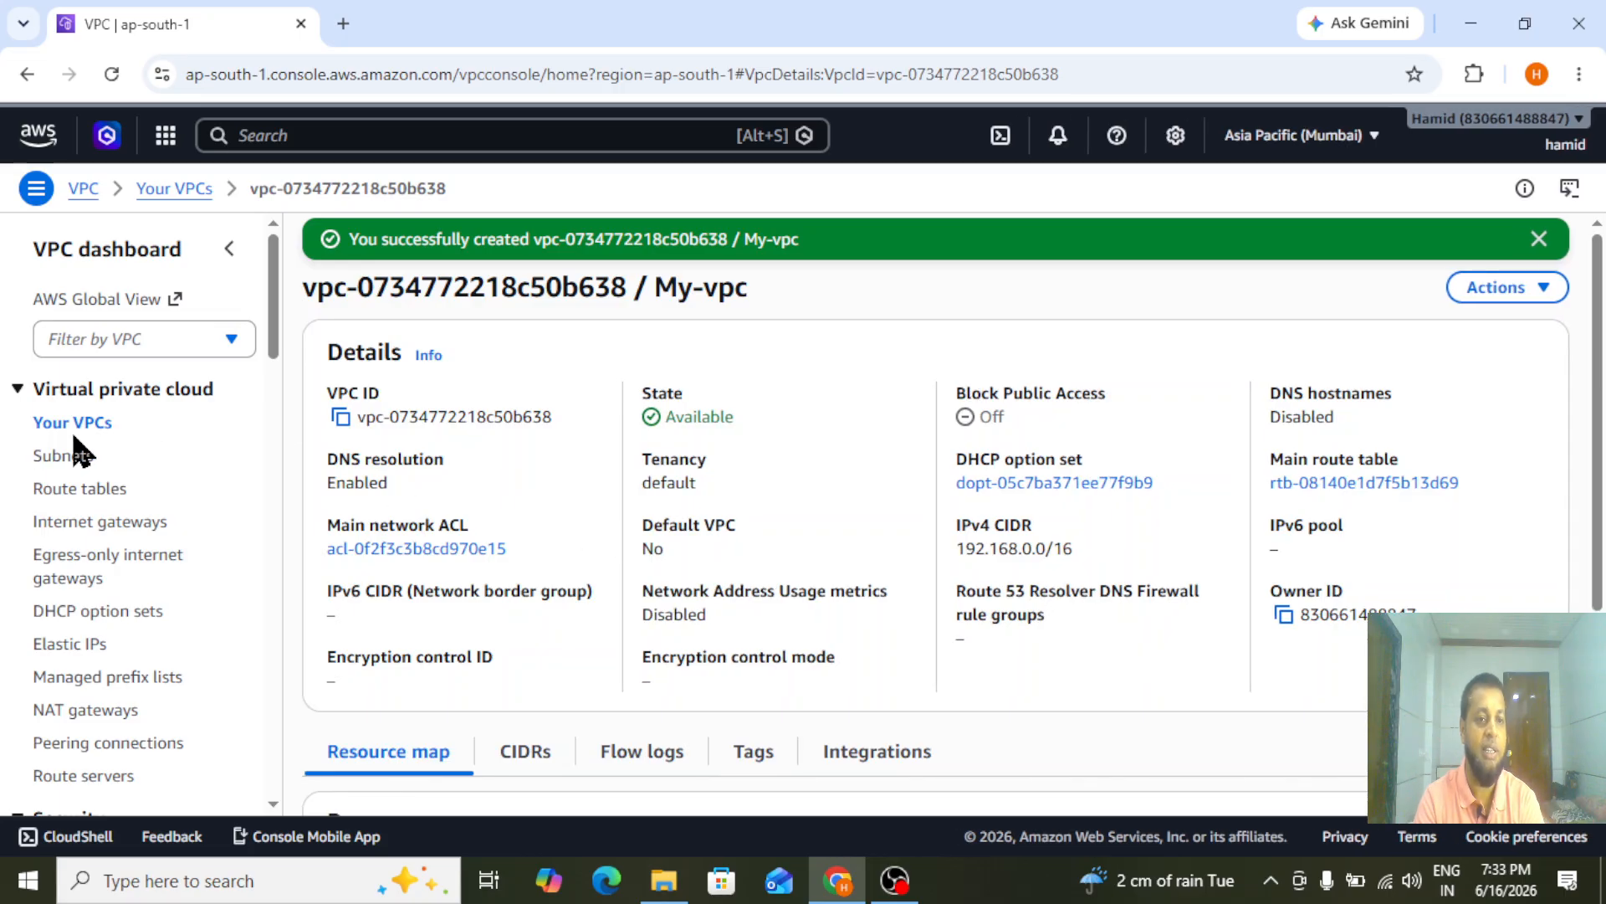
{"action": "left_click", "coordinate": [1539, 240]}
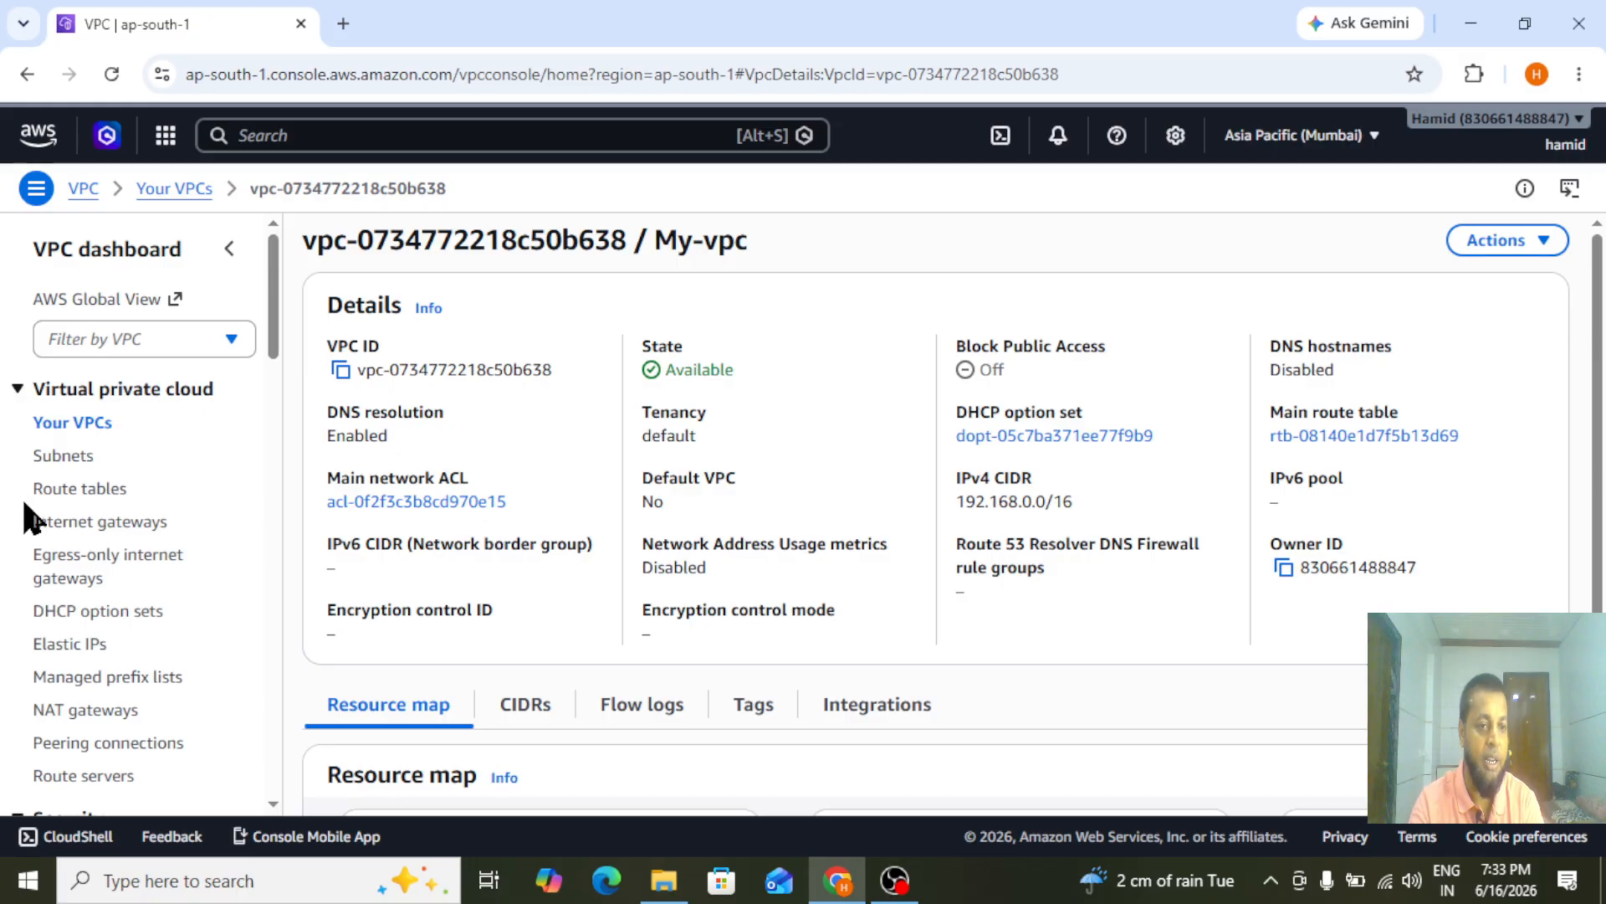
Create an internet gateway with the name tag mumbai-Gat
{"action": "left_click", "coordinate": [80, 525]}
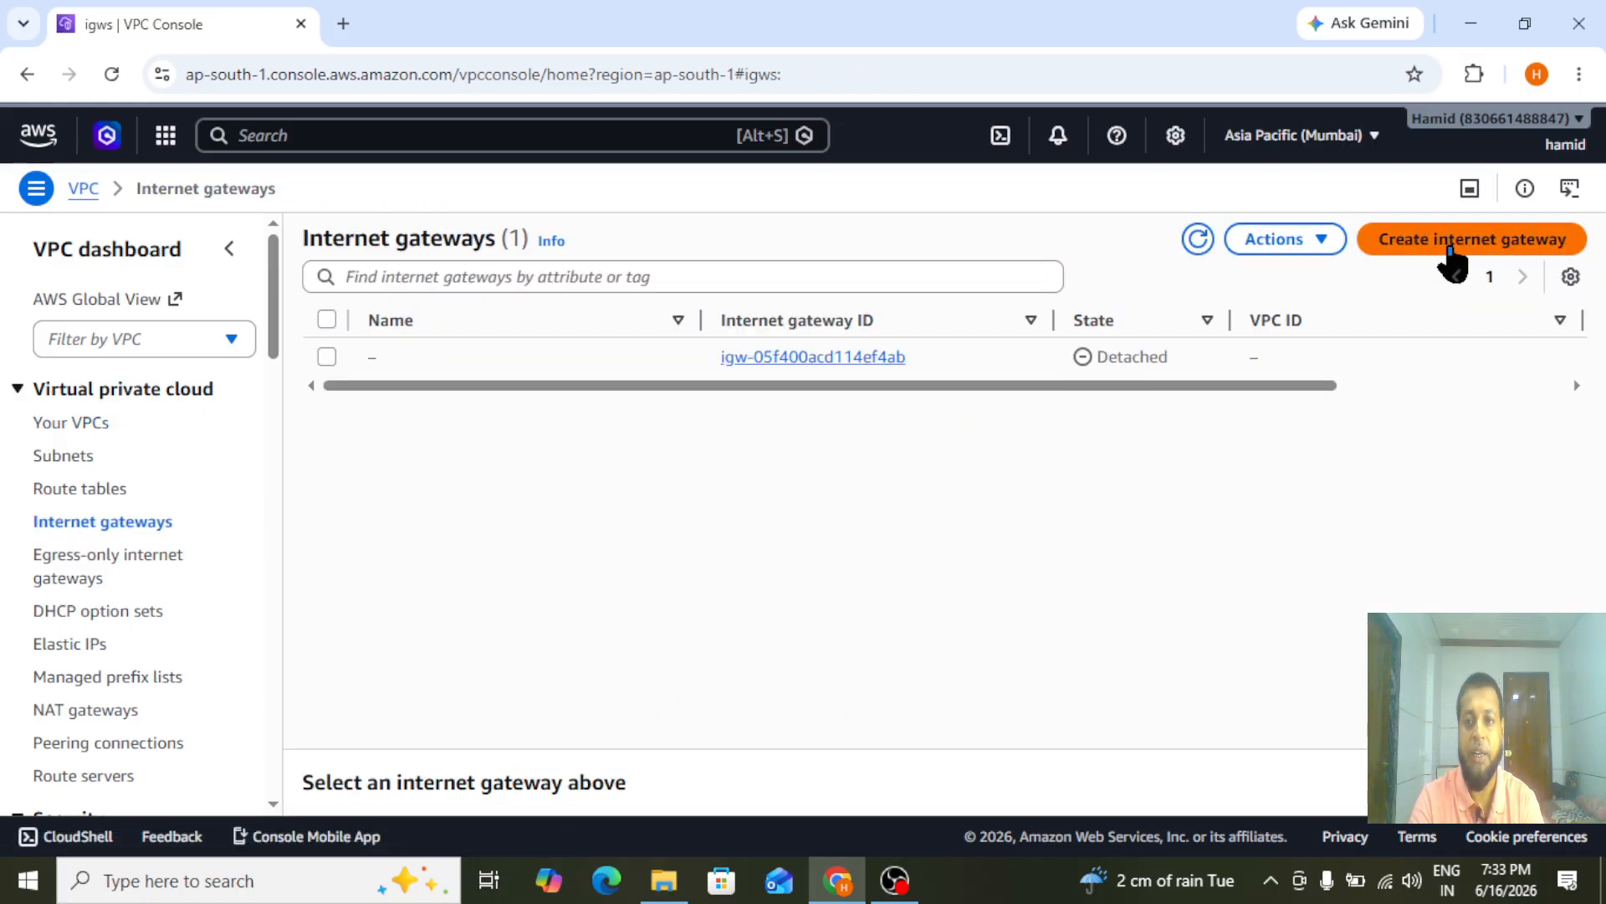
{"action": "left_click", "coordinate": [1456, 242]}
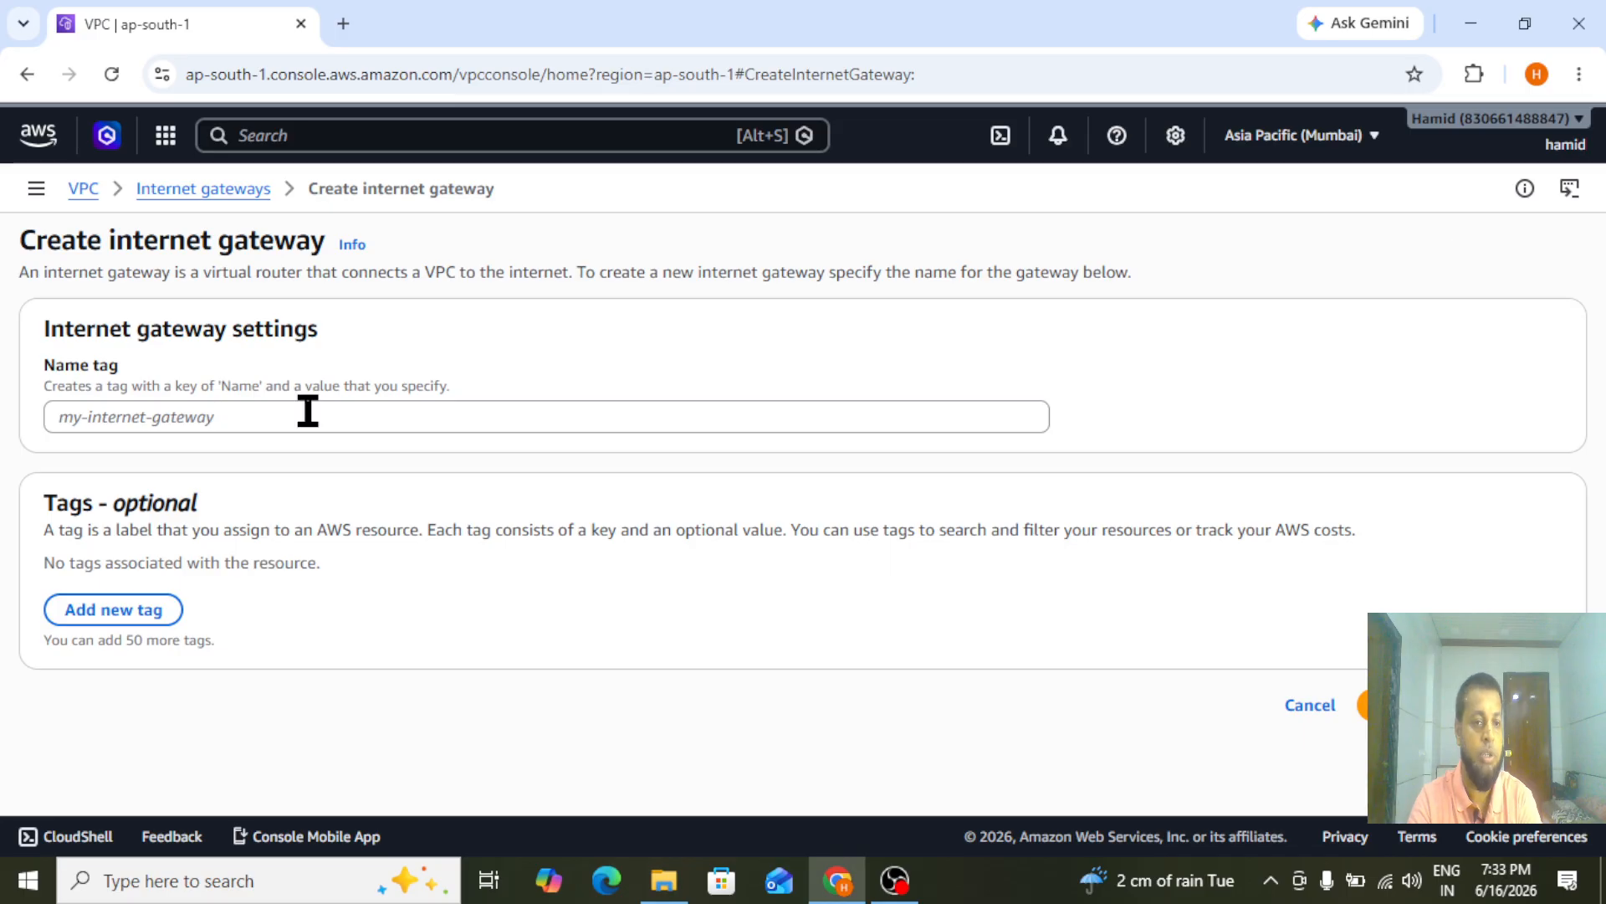
{"action": "left_click", "coordinate": [274, 422]}
{"action": "type", "text": "m"}
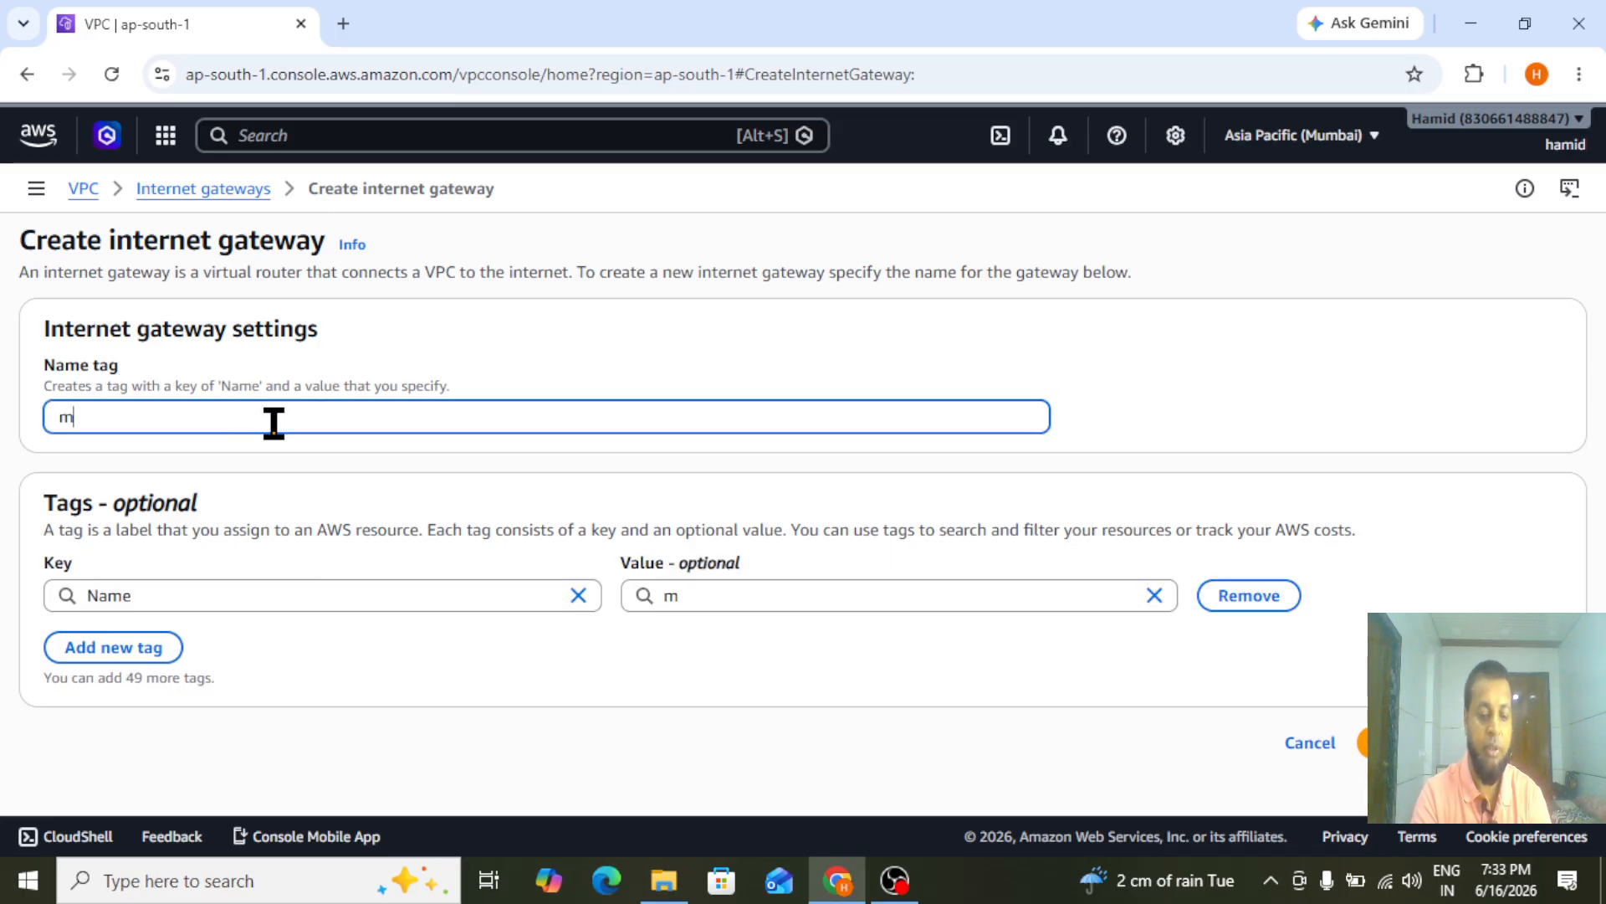
{"action": "type", "text": "umbai-Gat"}
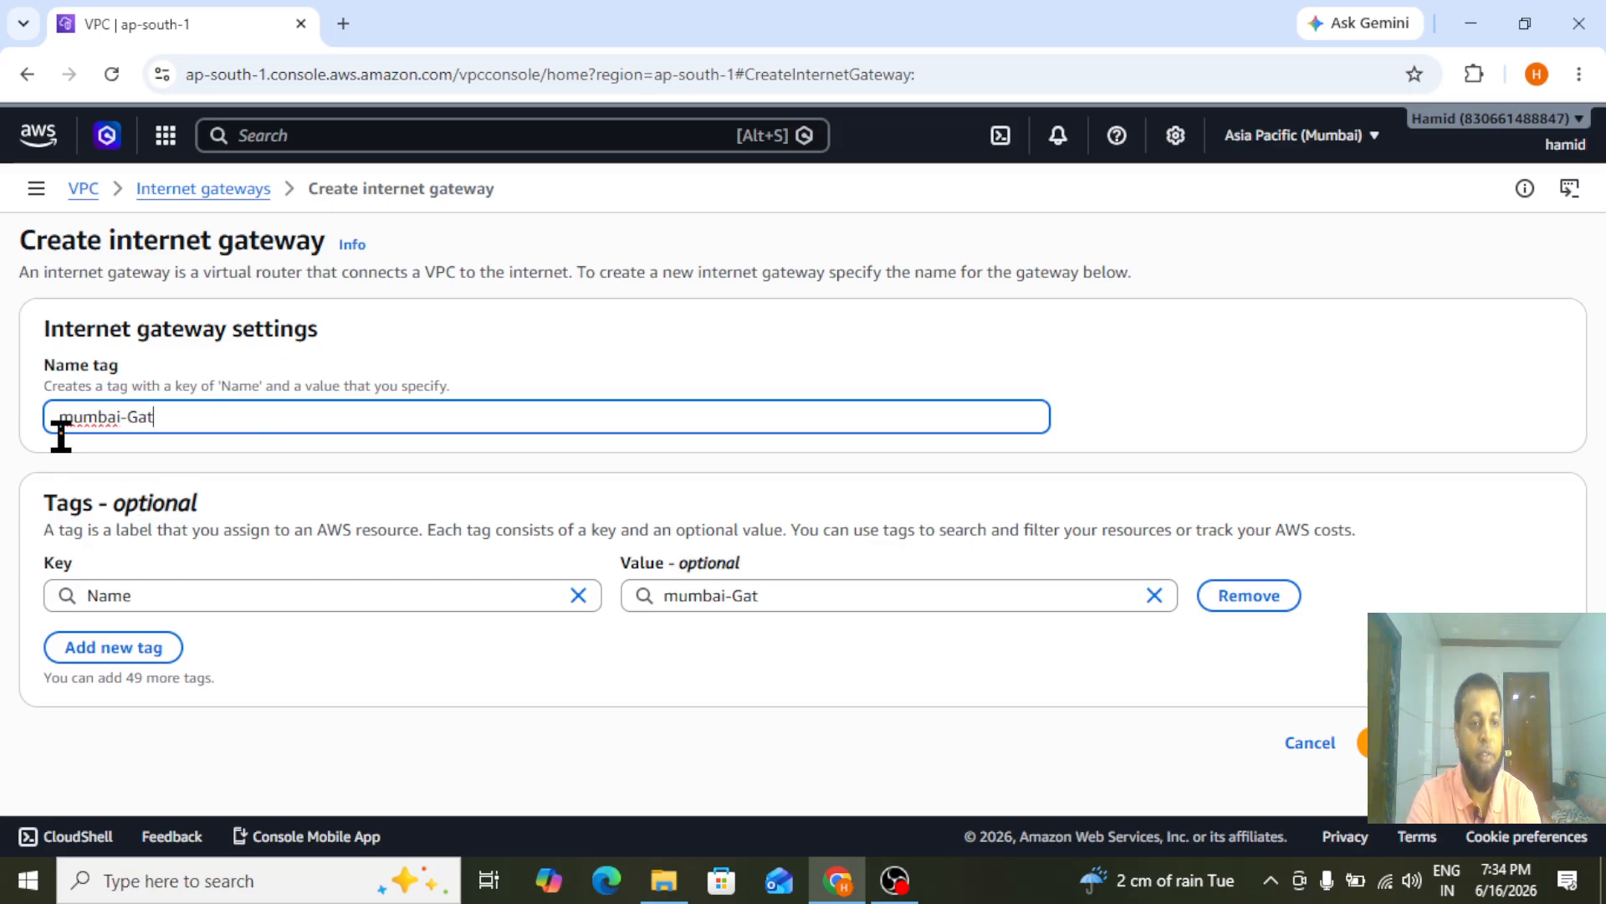
{"action": "left_click", "coordinate": [1381, 742]}
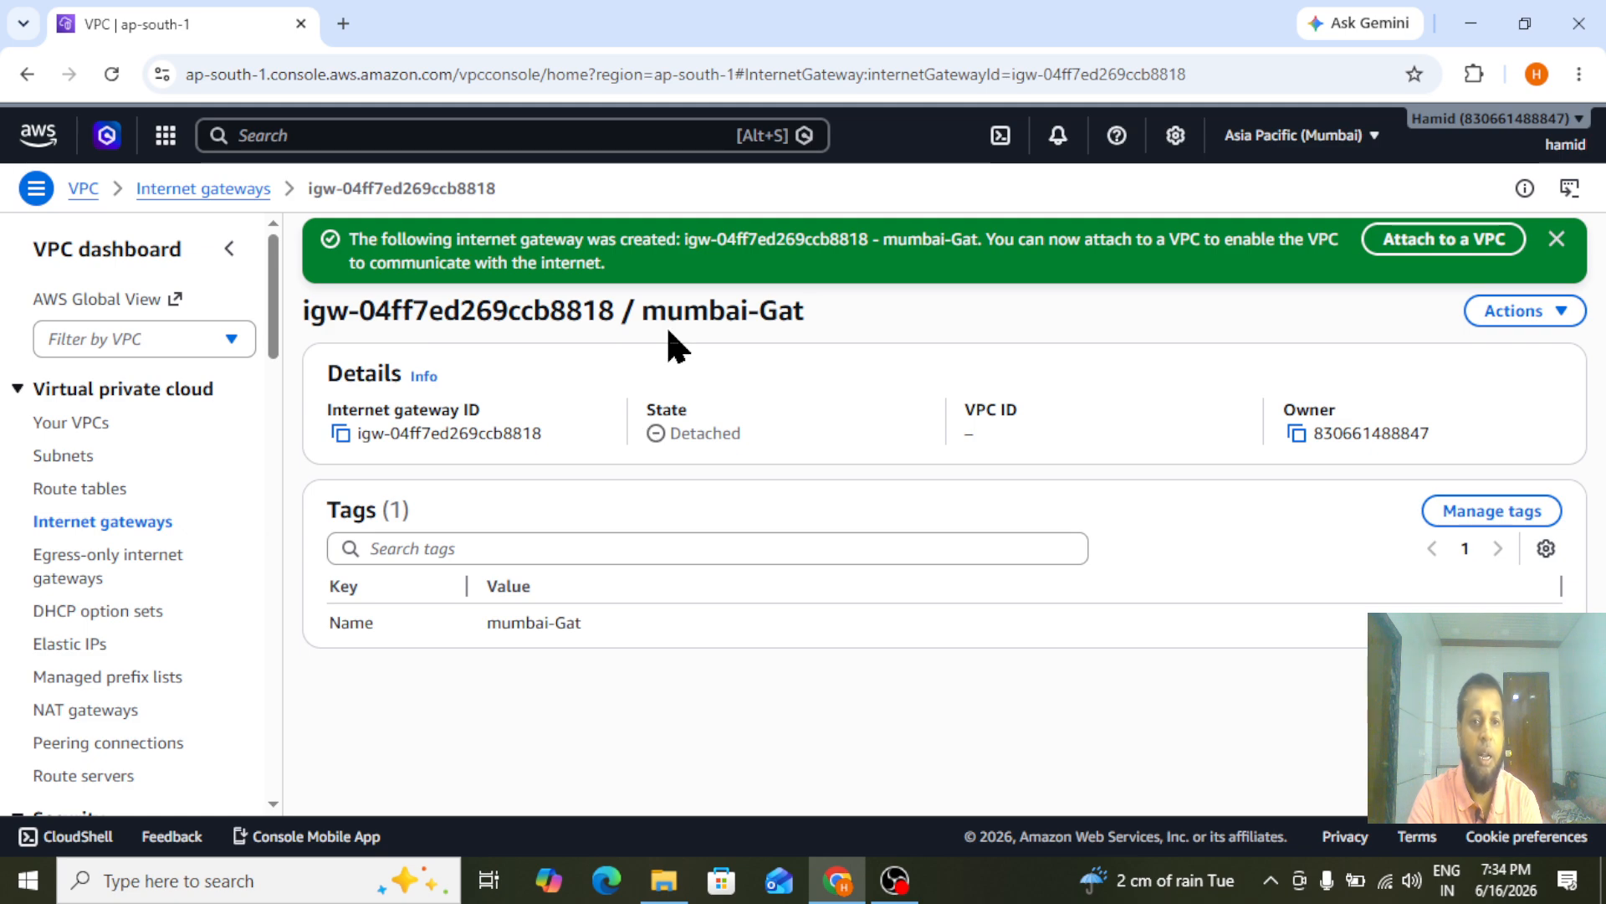
Attach the mumbai-Gat internet gateway to My-vpc and dismiss the notification
{"action": "left_click", "coordinate": [1427, 242]}
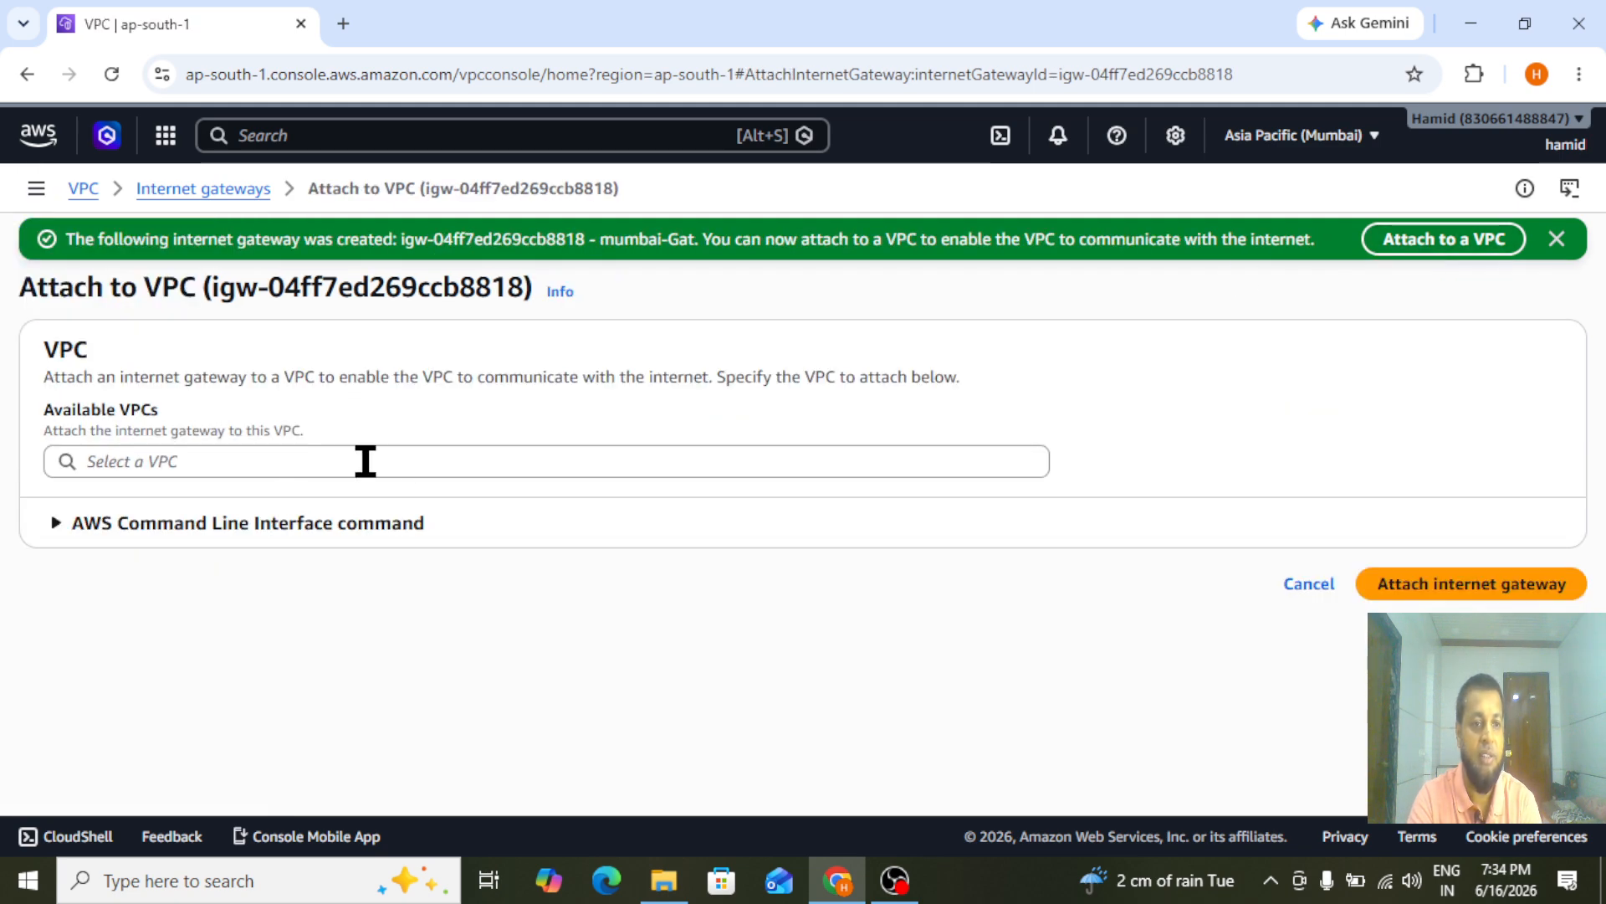
{"action": "left_click", "coordinate": [365, 460]}
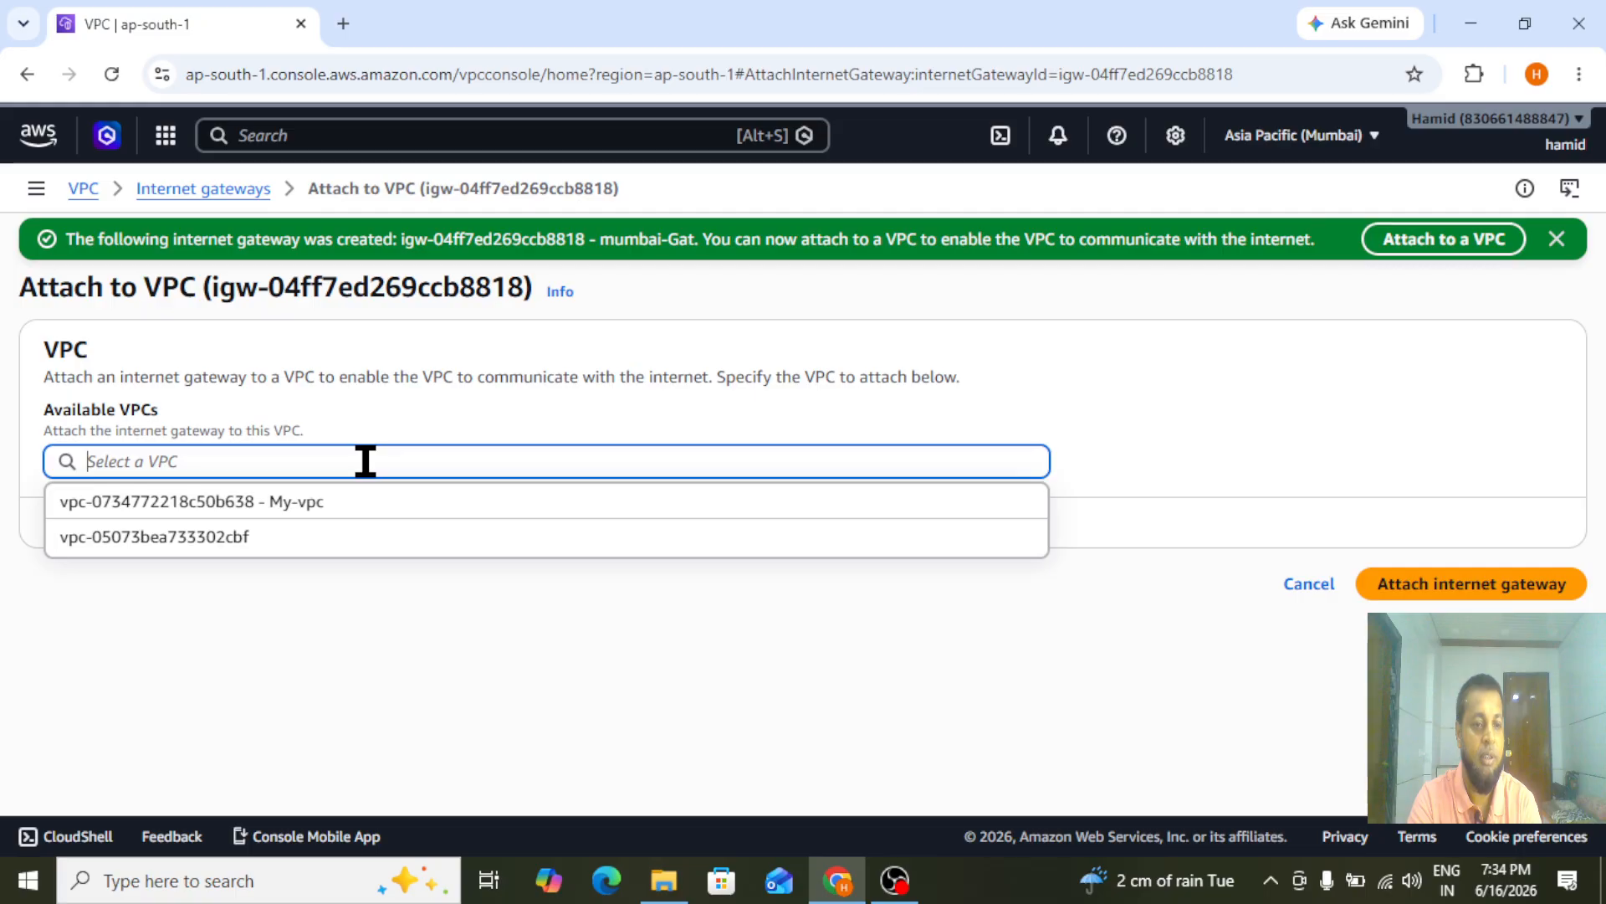
{"action": "left_click", "coordinate": [213, 506]}
{"action": "left_click", "coordinate": [1475, 590]}
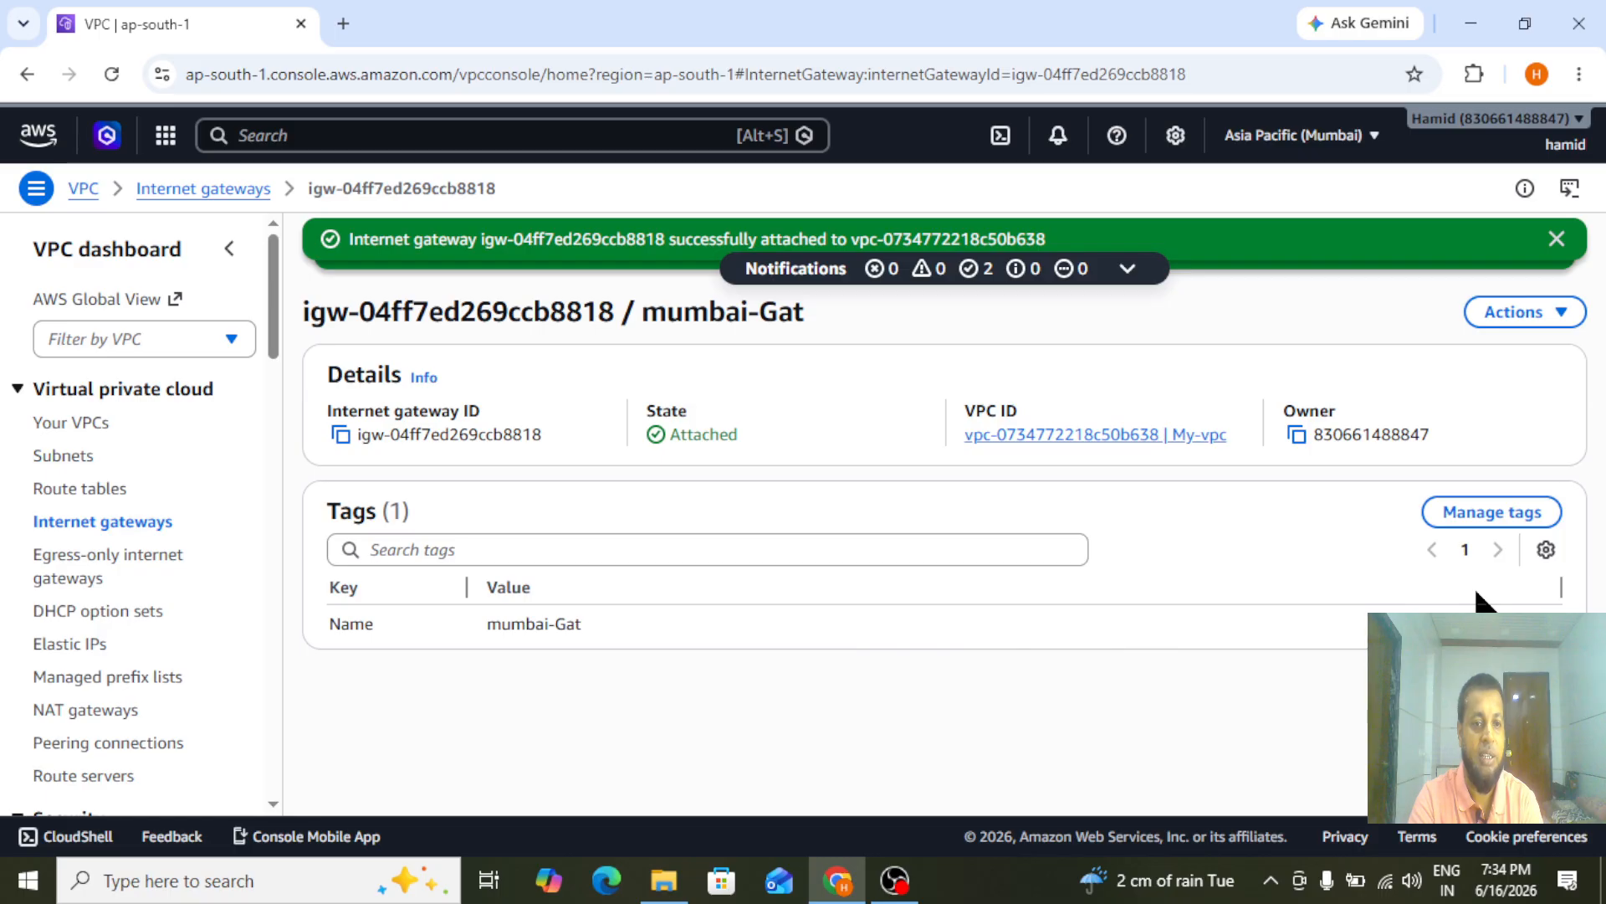
{"action": "left_click", "coordinate": [1556, 239]}
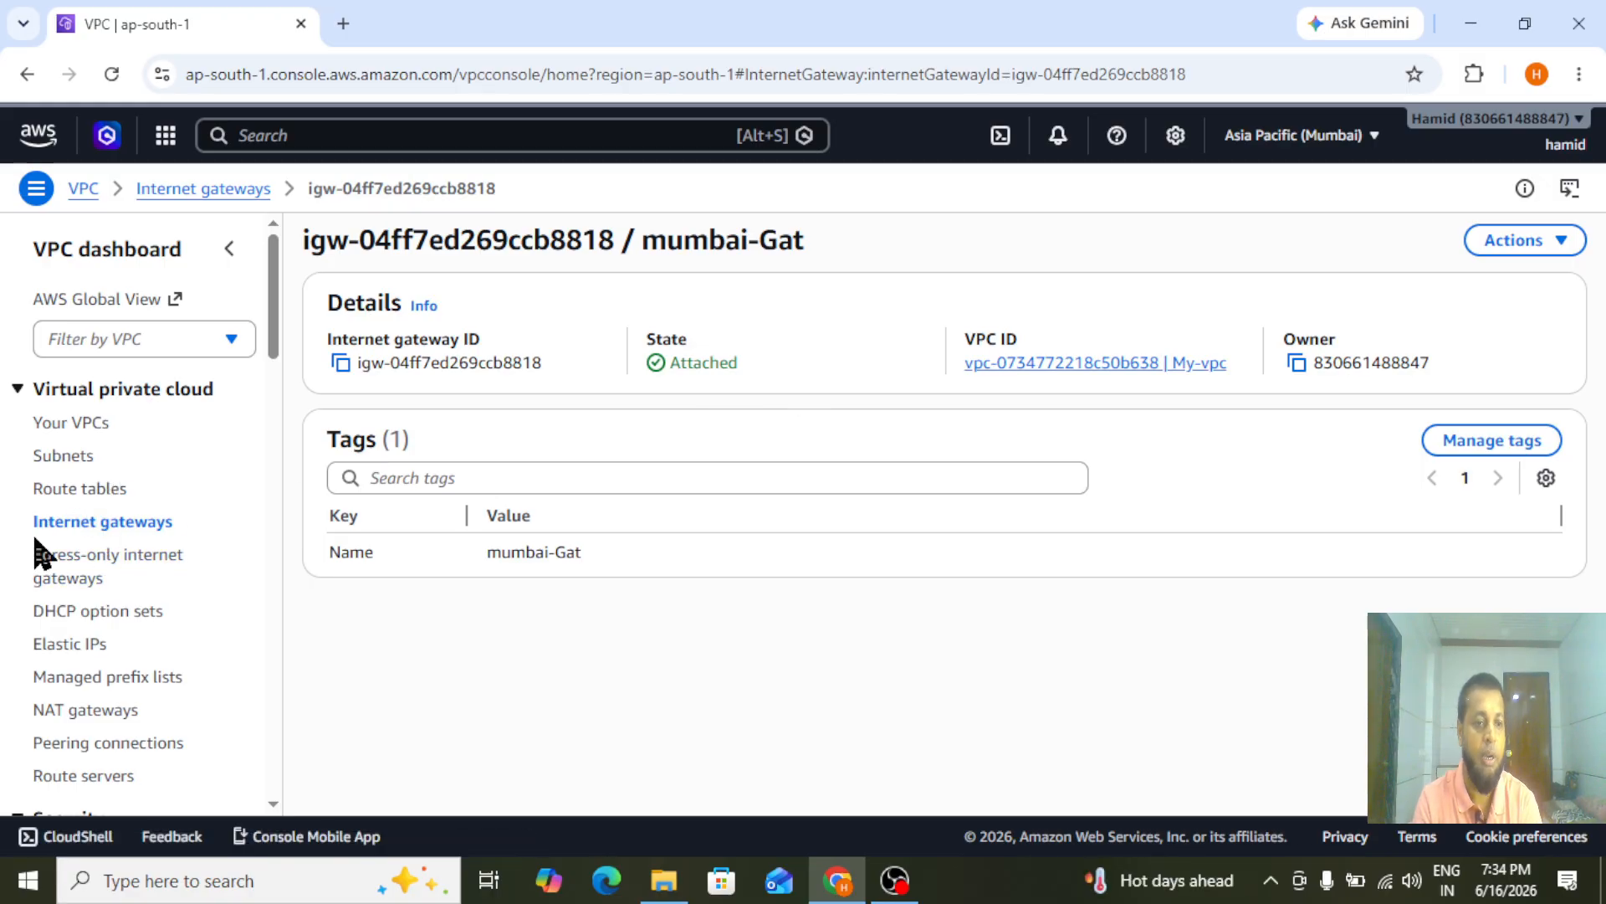
Check the state and attached VPC of mumbai-Gat in the internet gateways list
{"action": "left_click", "coordinate": [75, 528]}
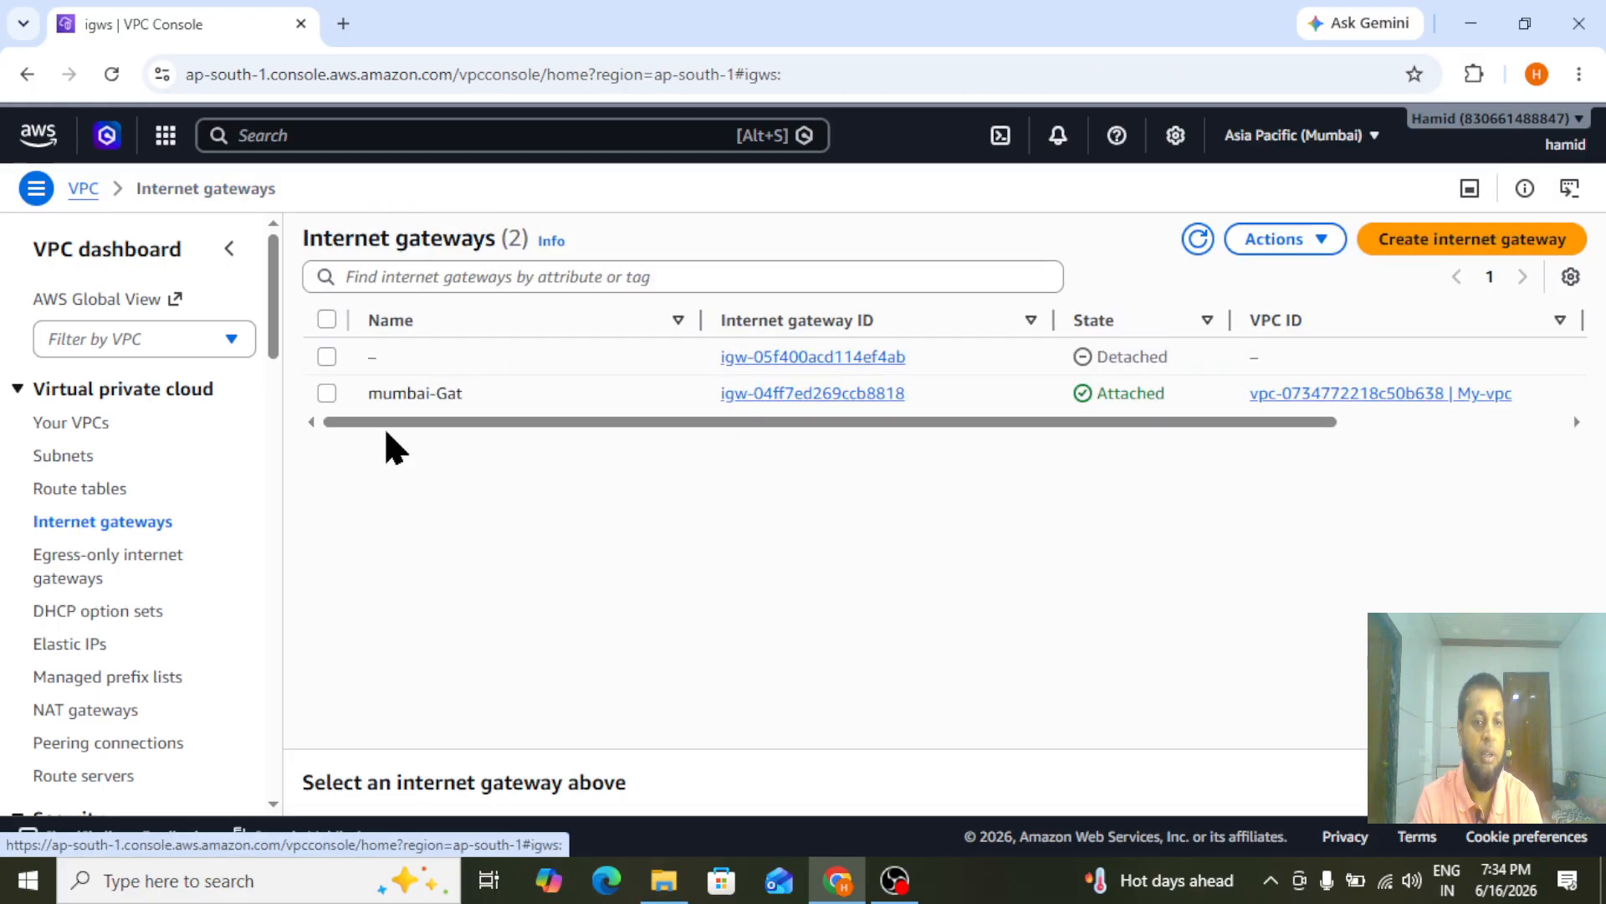
{"action": "left_click_drag", "start_coordinate": [451, 423], "coordinate": [761, 452]}
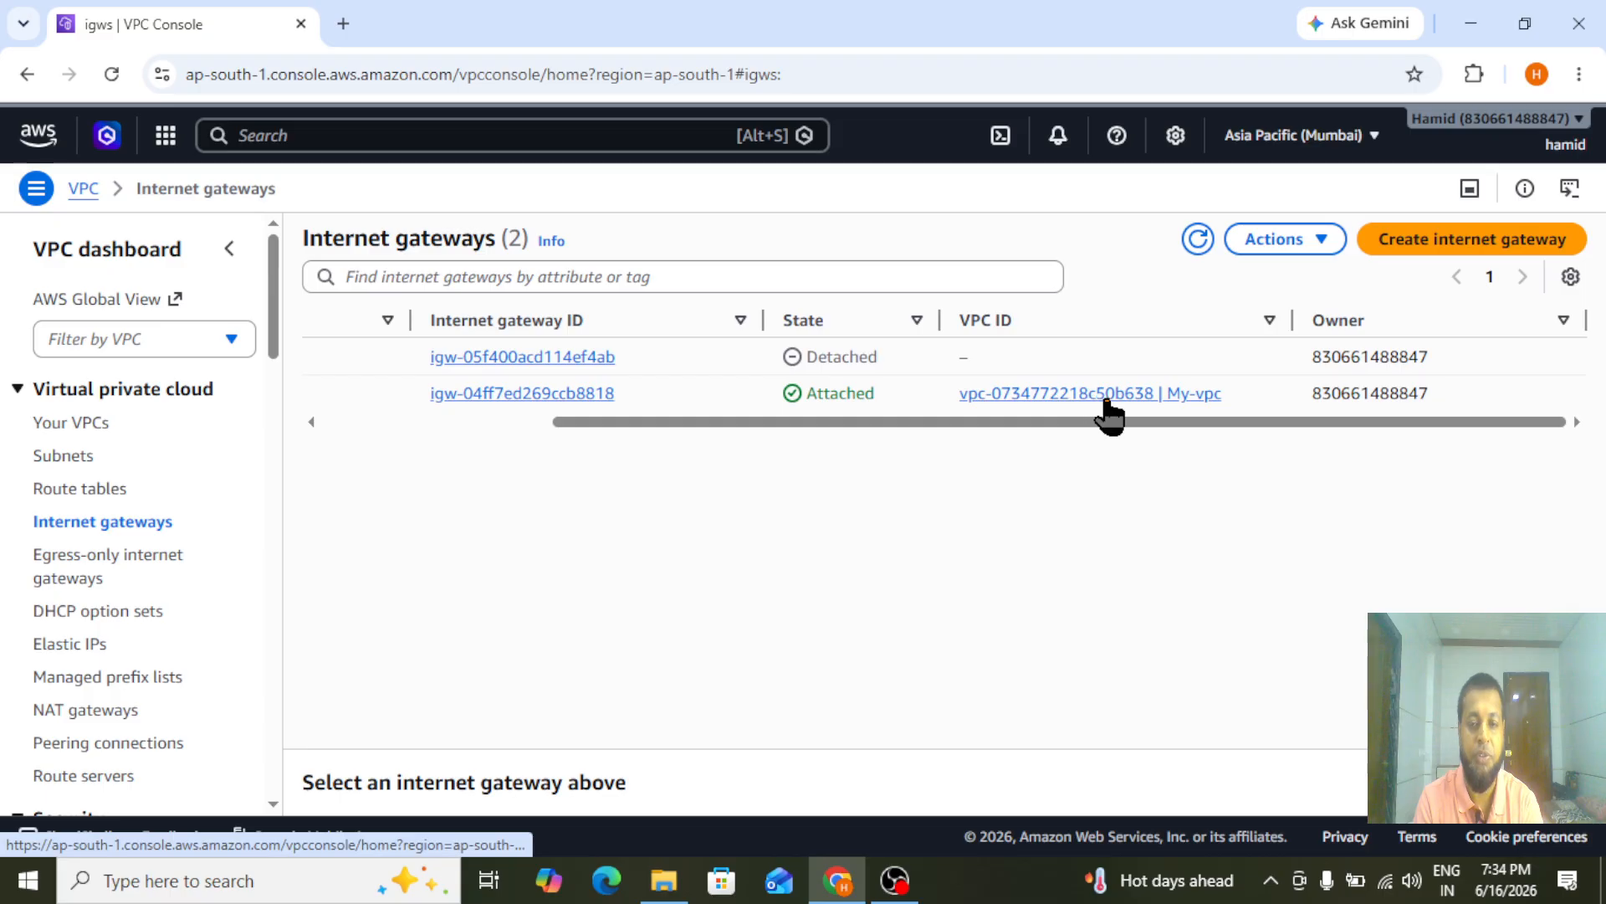
{"action": "left_click_drag", "start_coordinate": [1035, 425], "coordinate": [531, 443]}
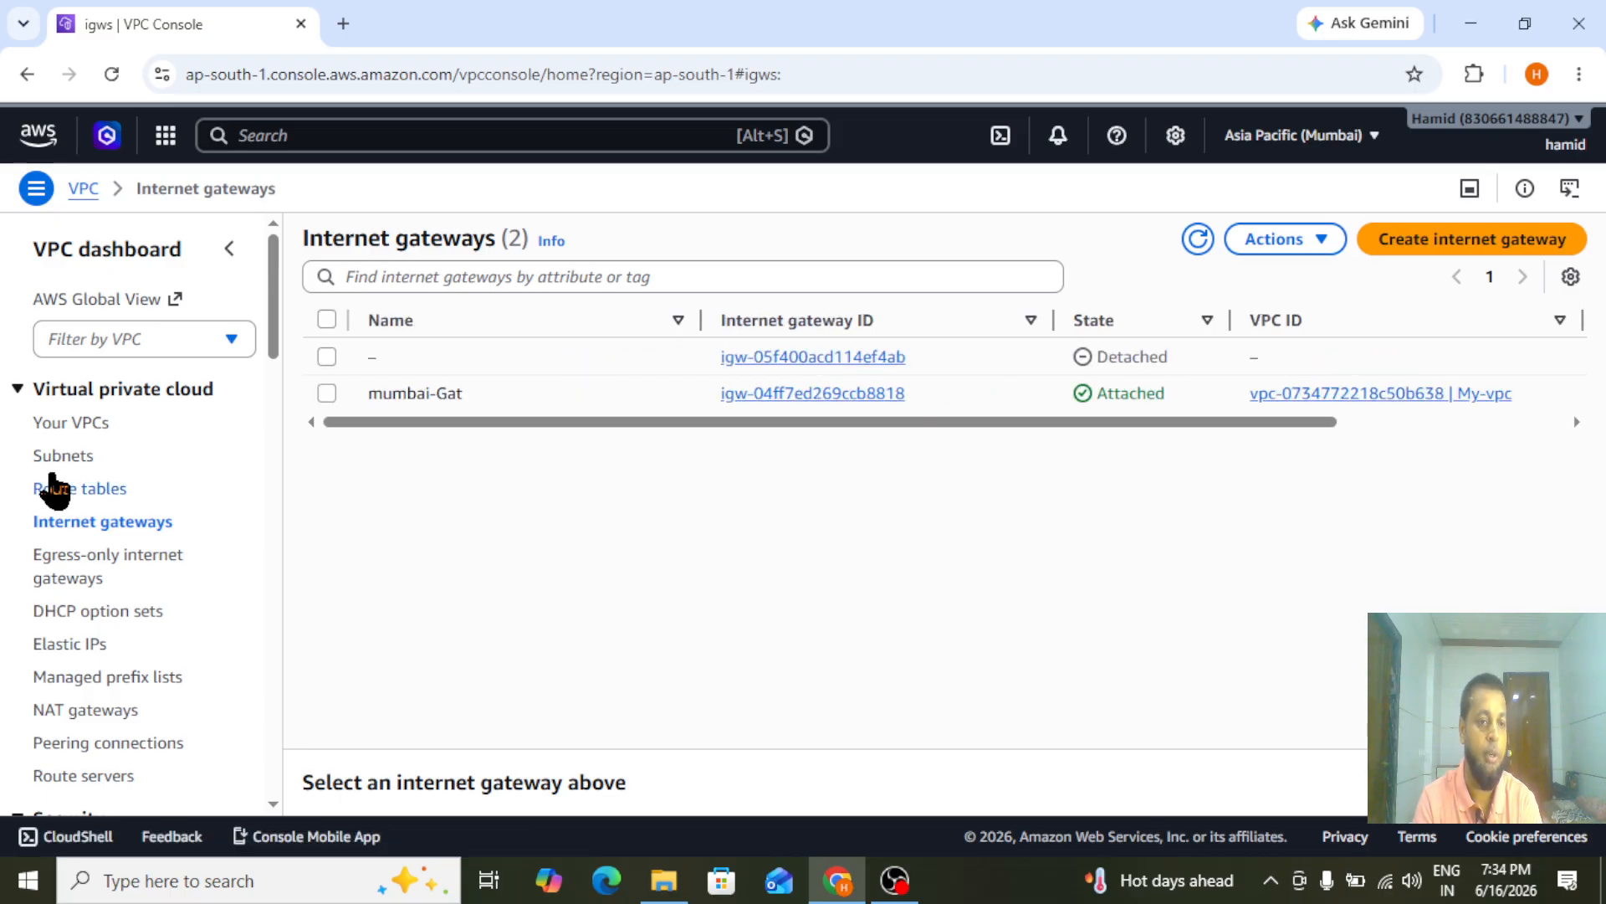
Start creating a new subnet in My-vpc
{"action": "left_click", "coordinate": [60, 465]}
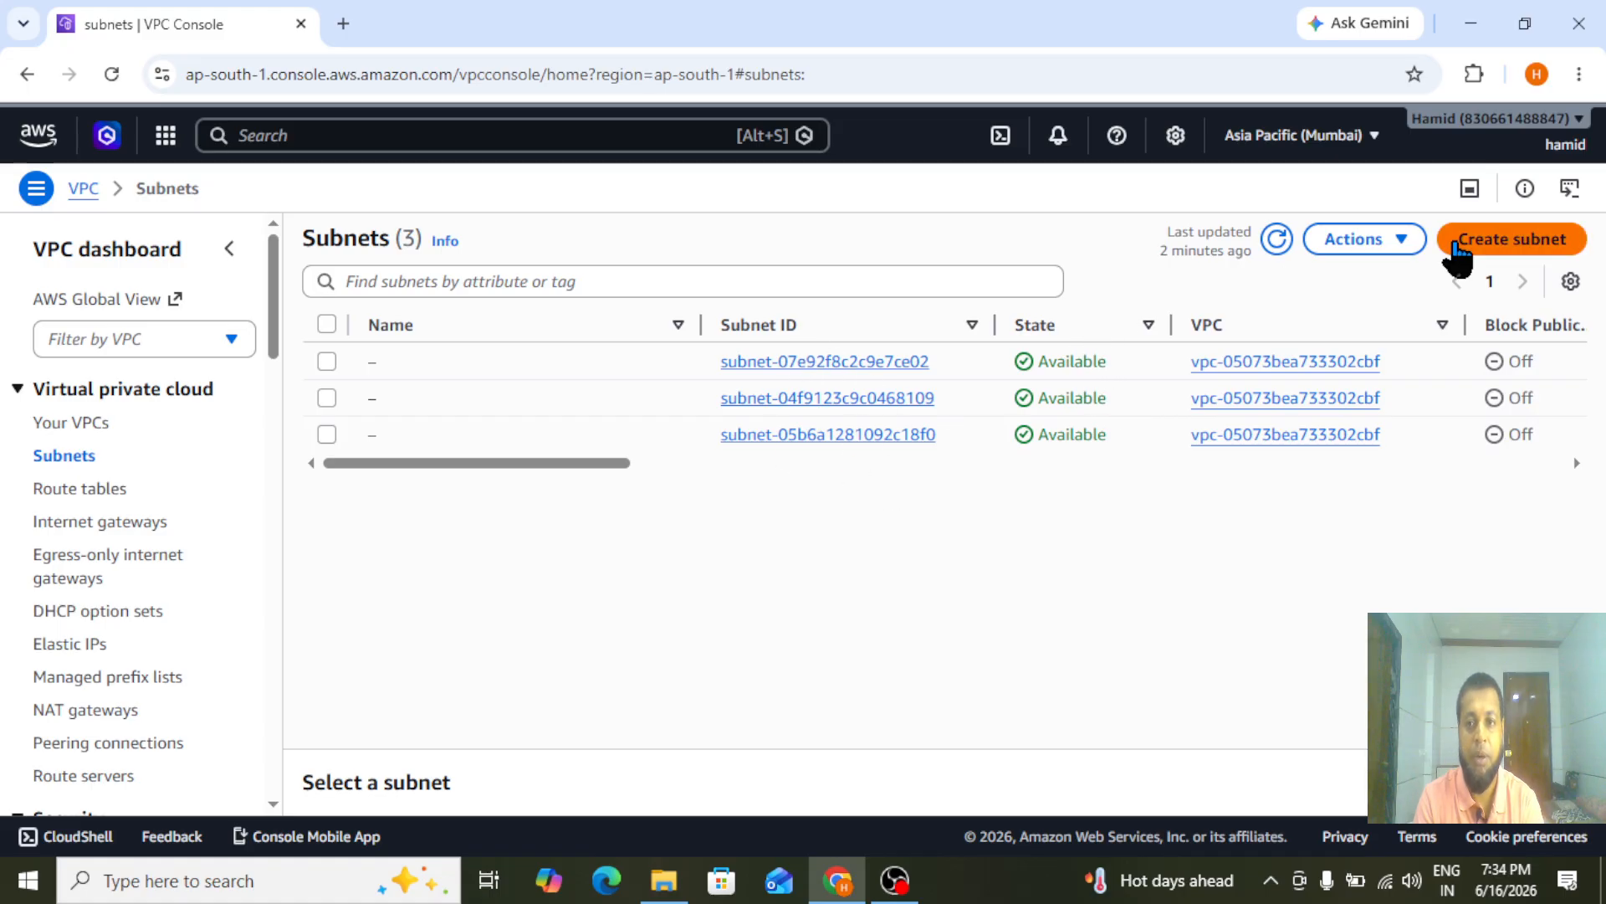
{"action": "left_click", "coordinate": [1537, 248]}
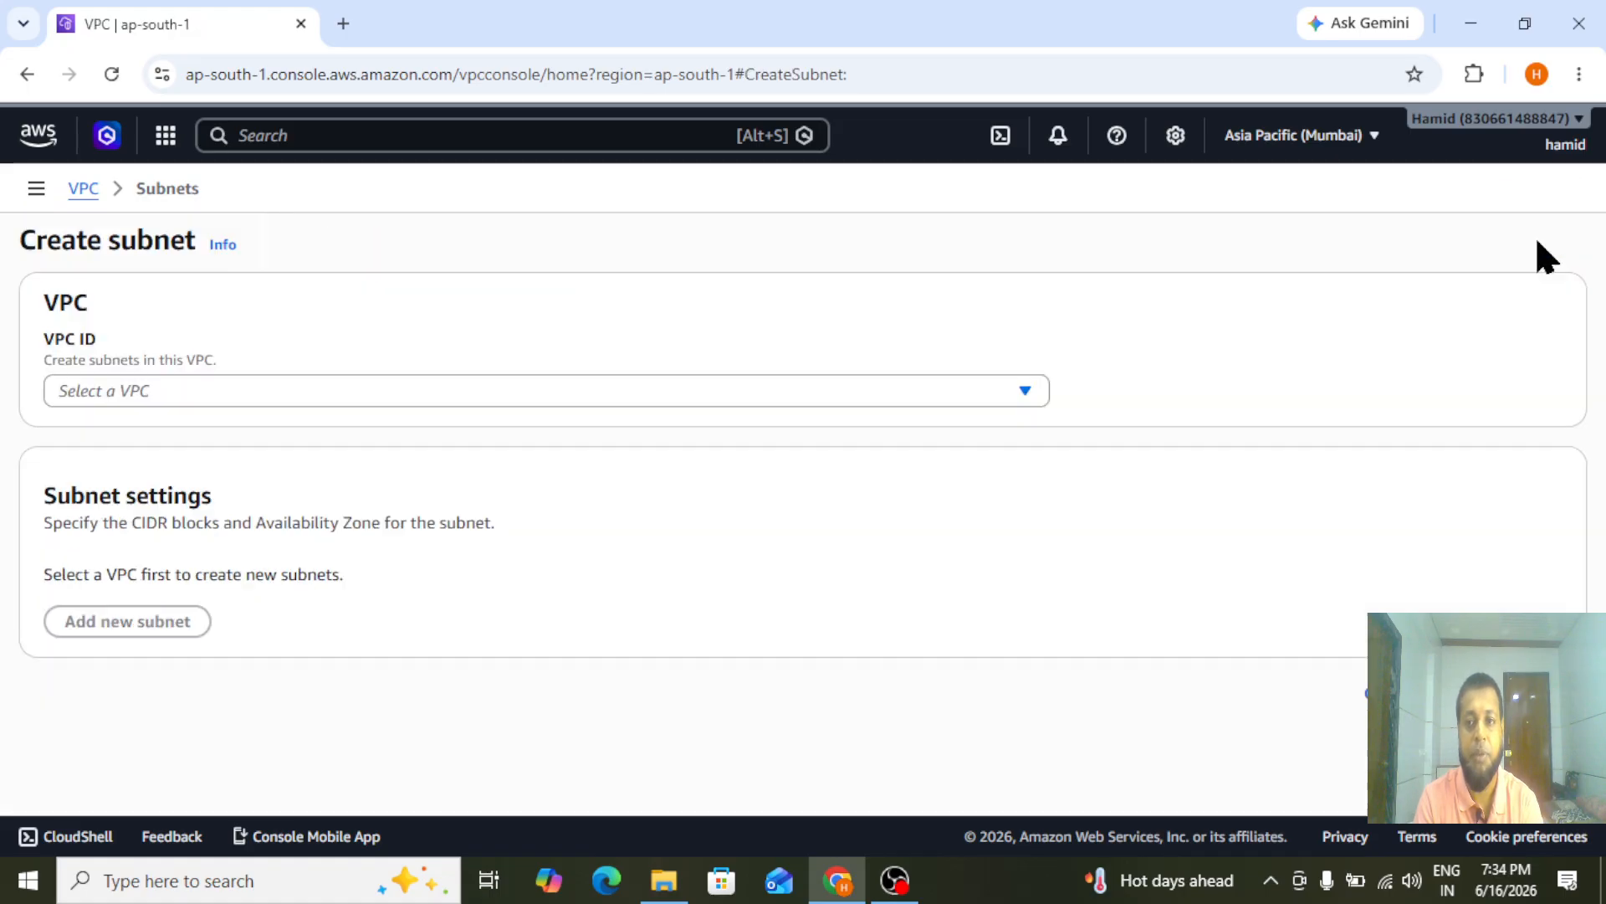
{"action": "left_click", "coordinate": [515, 391]}
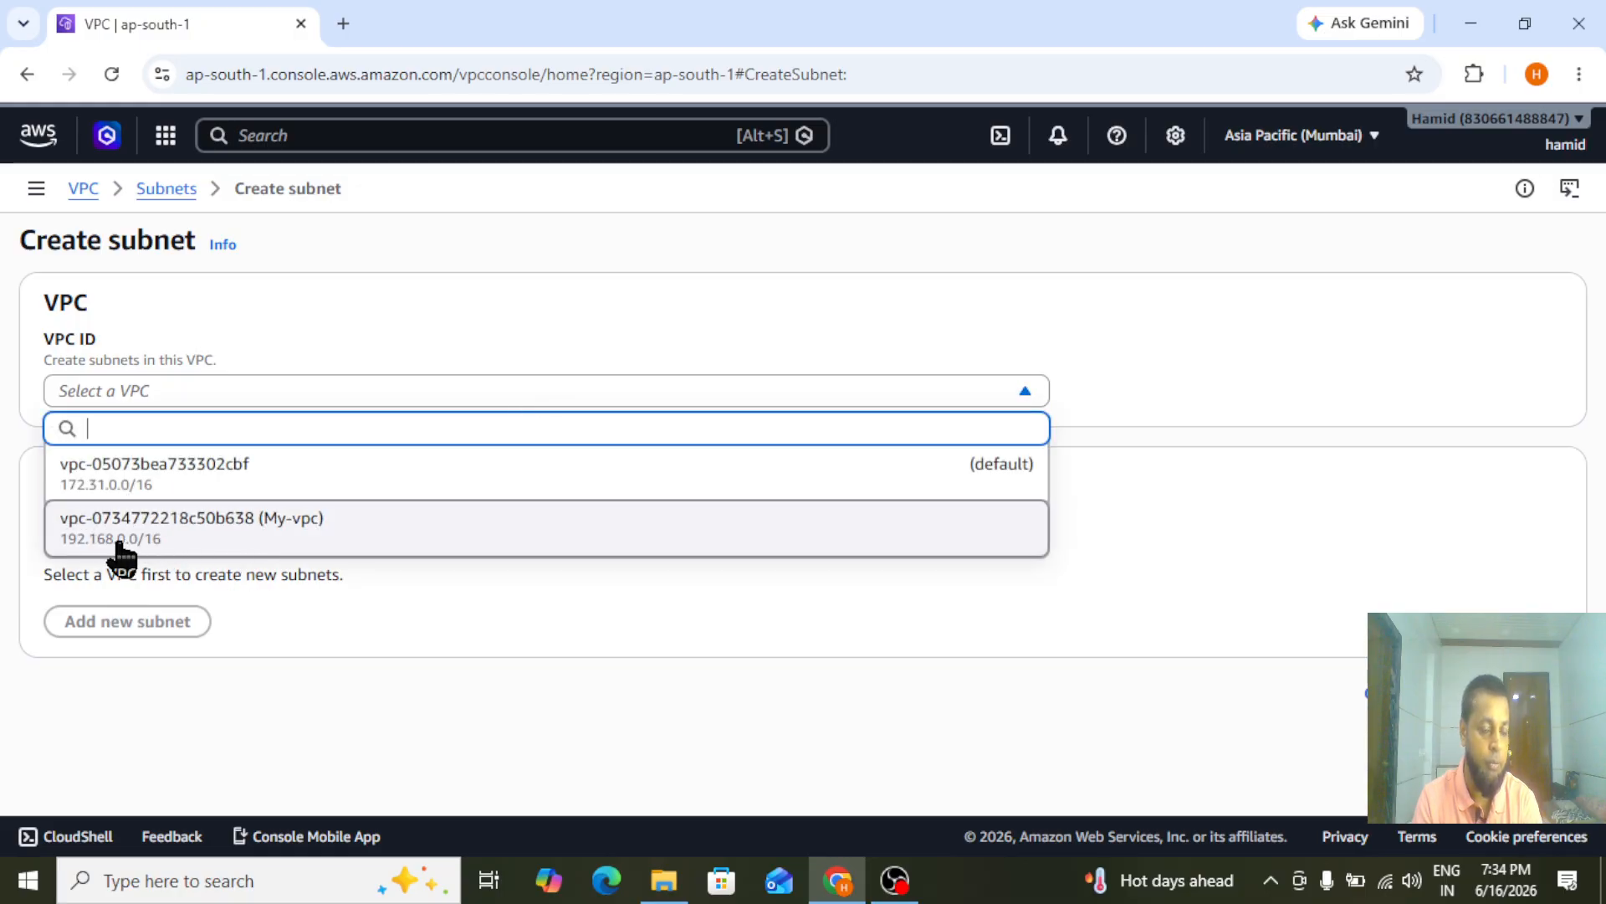
{"action": "left_click", "coordinate": [154, 528]}
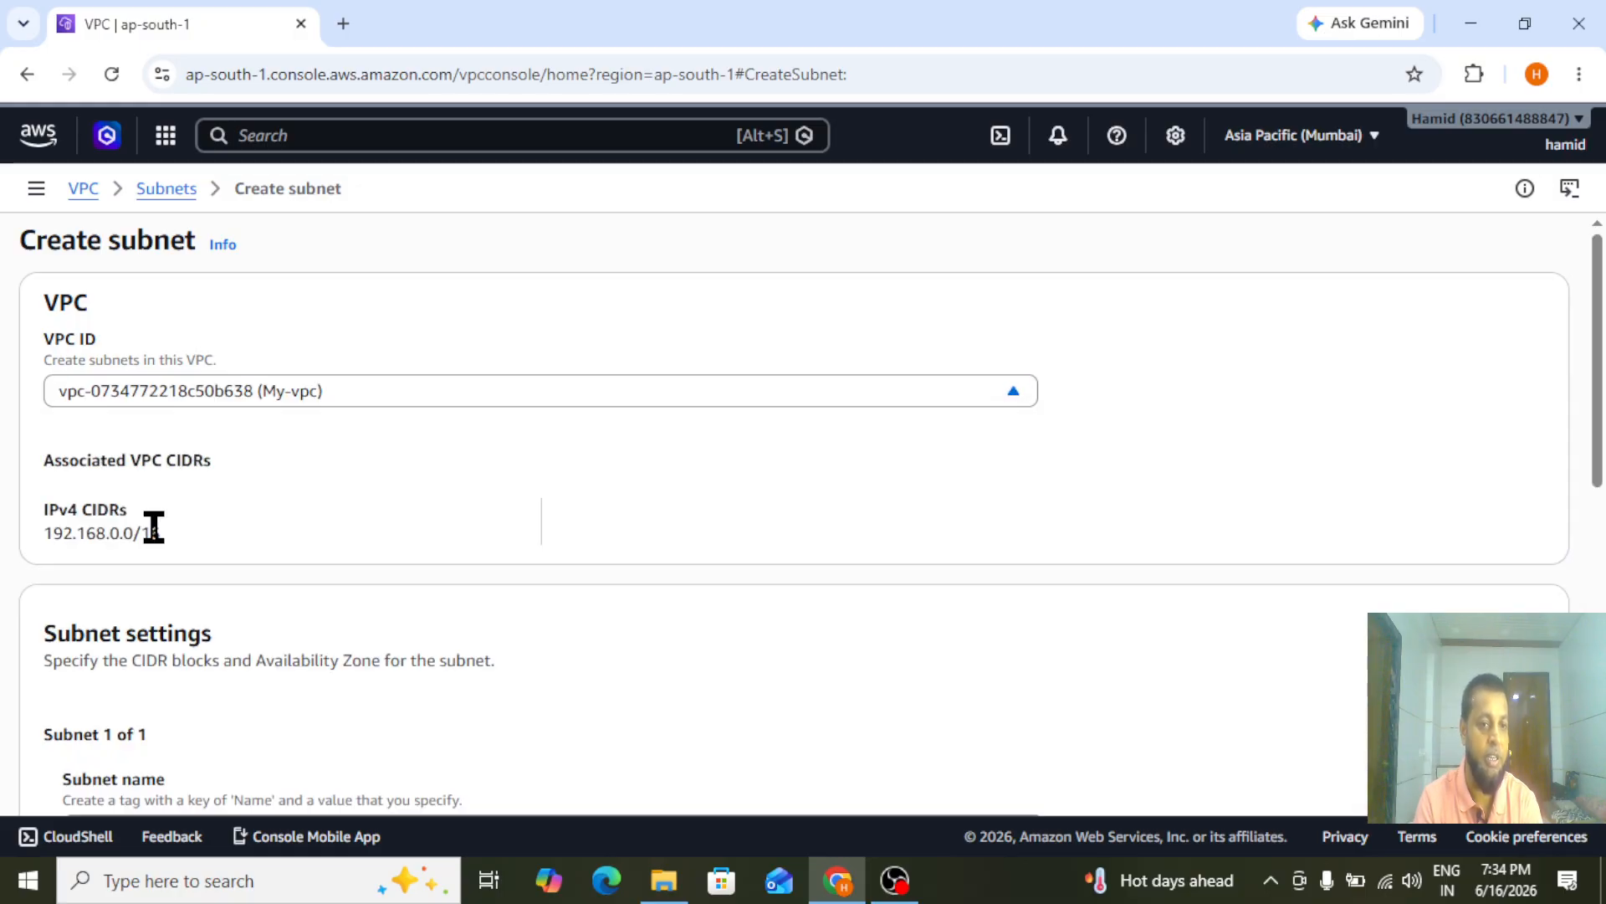
Name the subnet public-subnet and place it in the availability zone aps1-az1 (ap-south-1a)
{"action": "left_click_drag", "start_coordinate": [1599, 398], "coordinate": [1604, 604]}
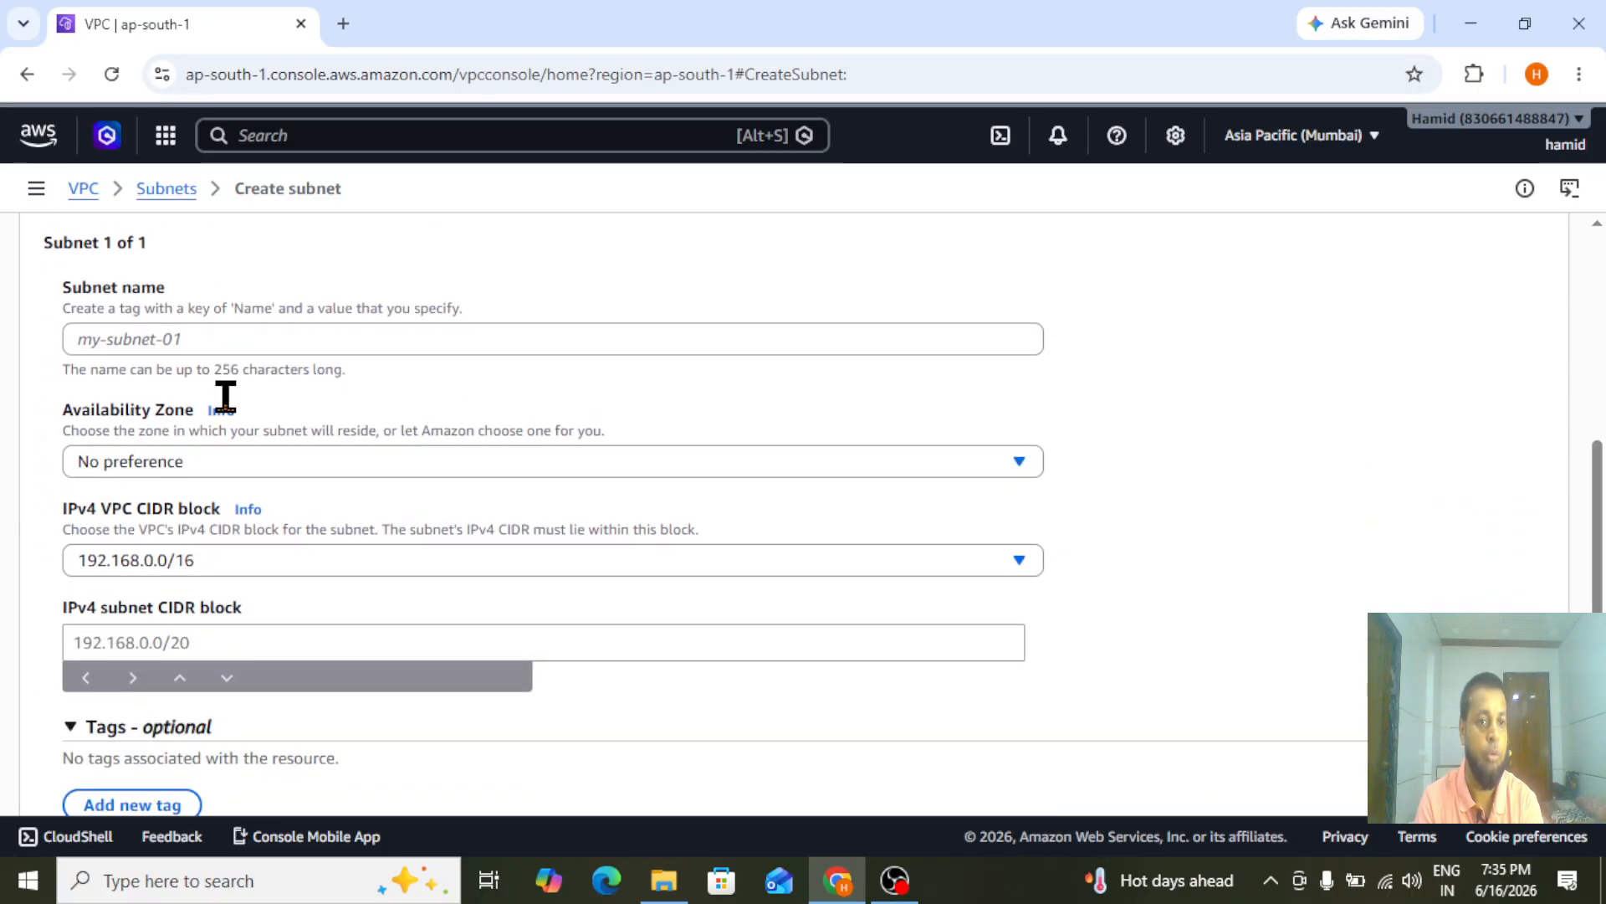
{"action": "left_click", "coordinate": [202, 341]}
{"action": "type", "text": "public-subnet"}
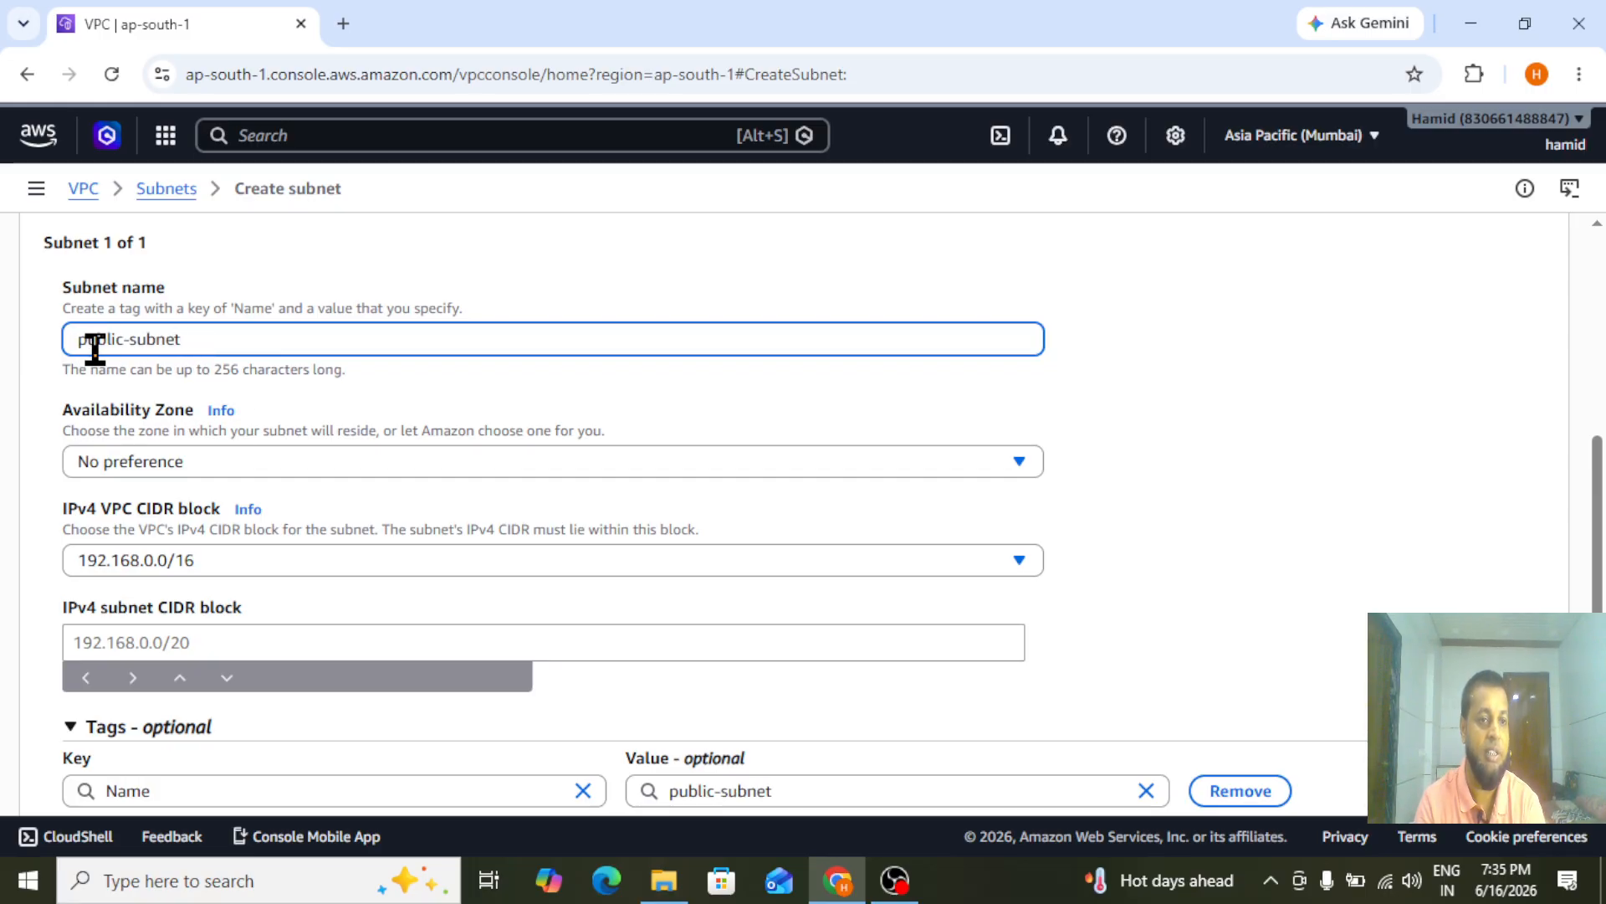
{"action": "left_click", "coordinate": [161, 465]}
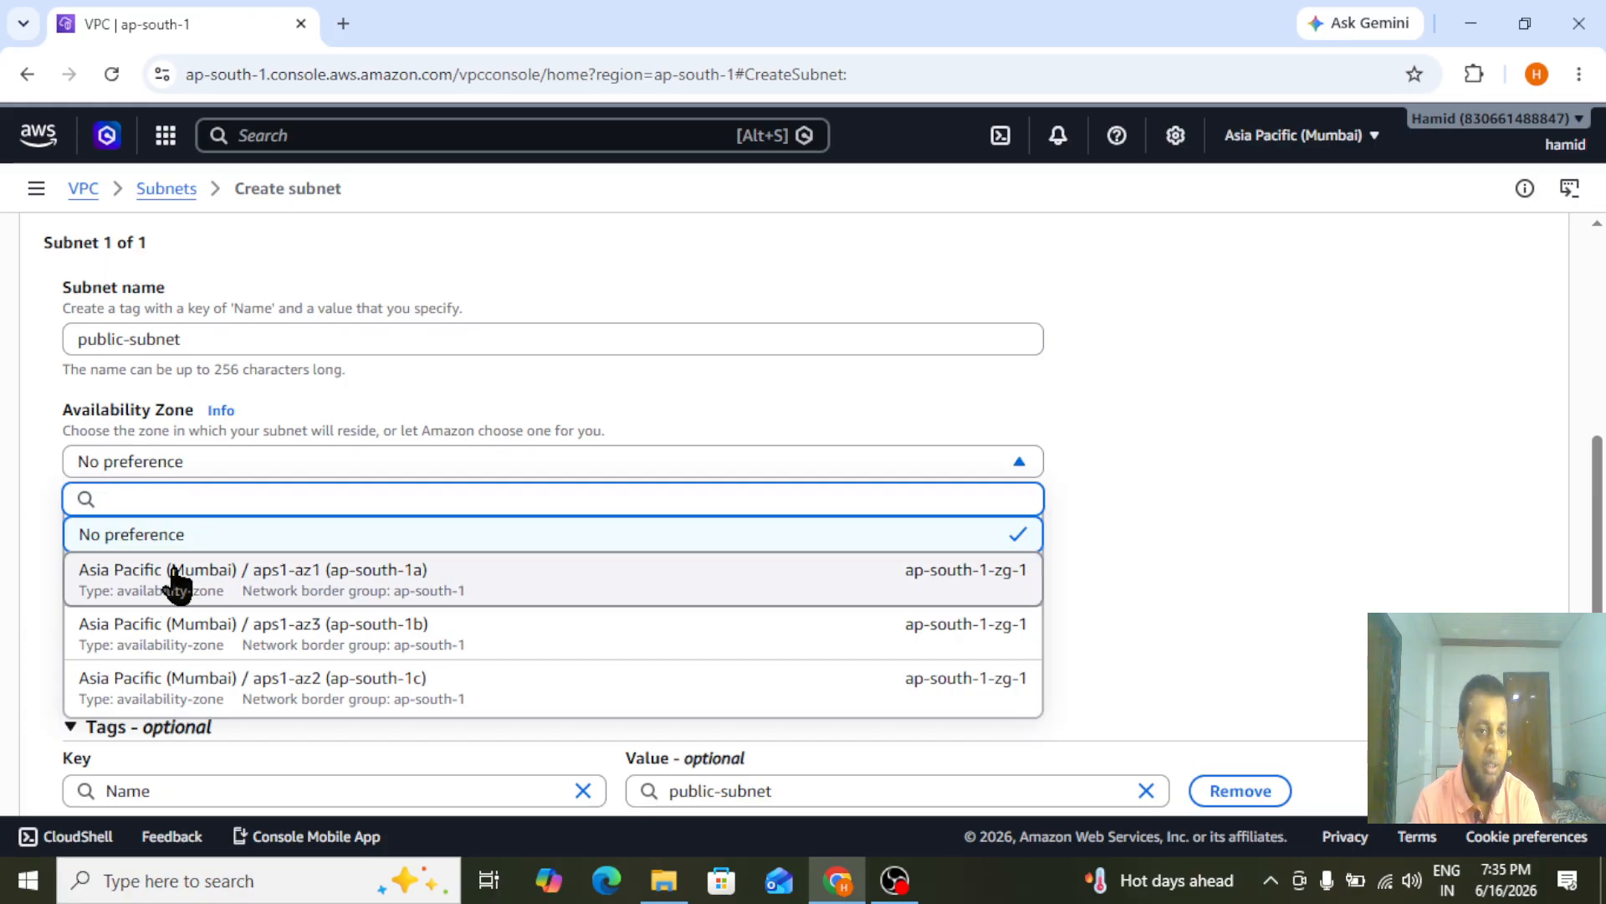
{"action": "left_click", "coordinate": [307, 593]}
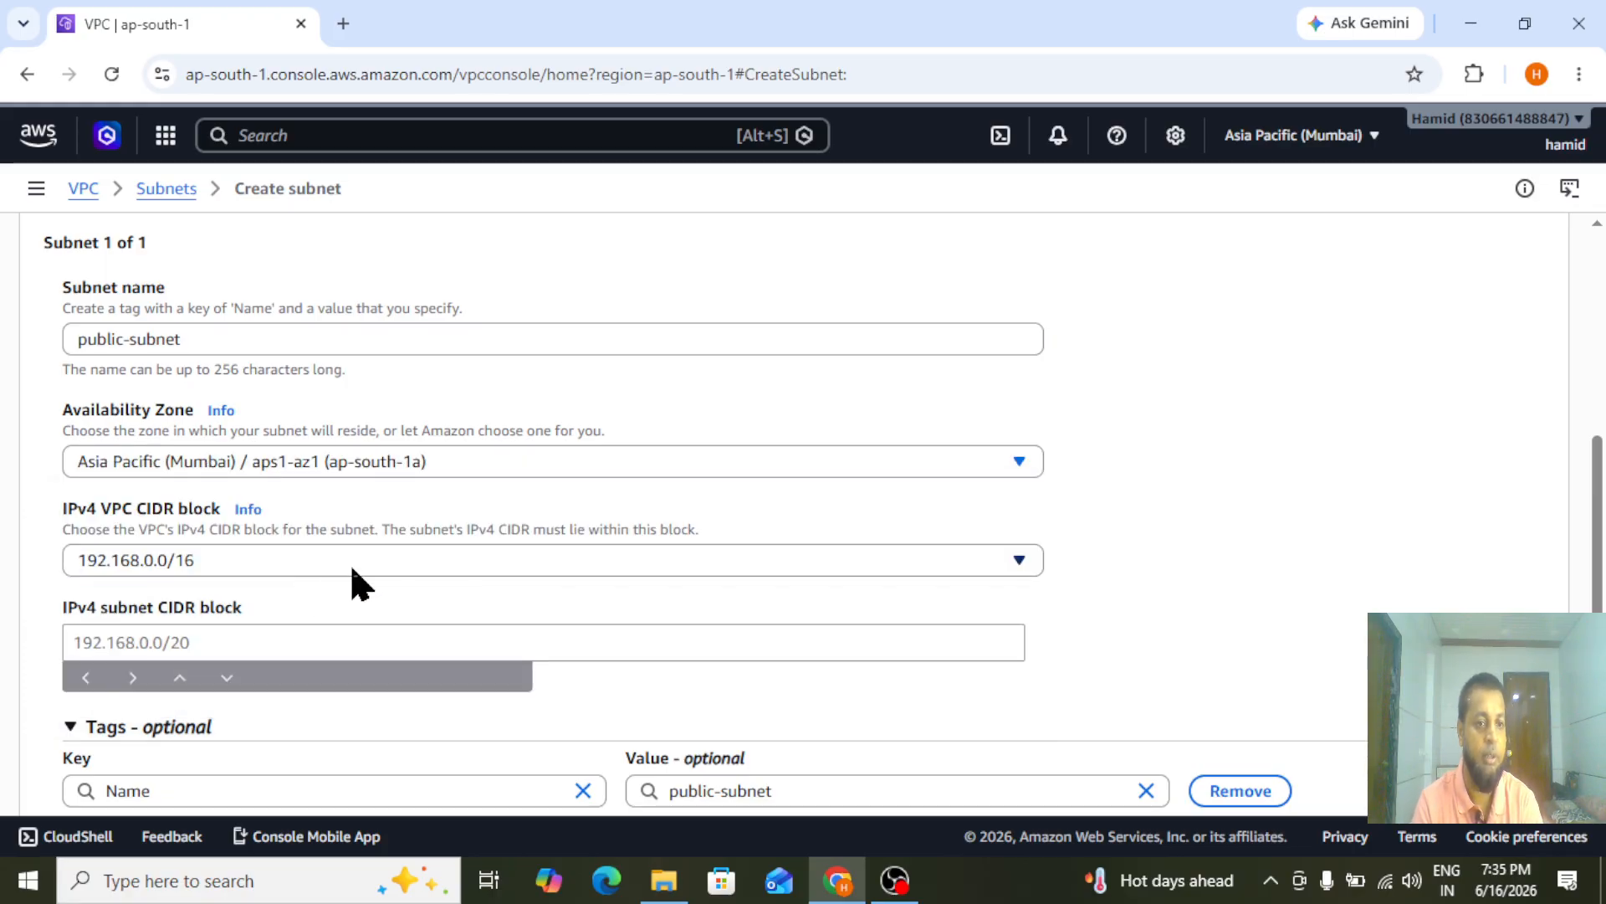
Set the public subnet's IPv4 CIDR block to 192.168.1.0/24 and create the subnet
{"action": "scroll", "coordinate": [383, 646], "scroll_direction": "down", "scroll_amount": 2}
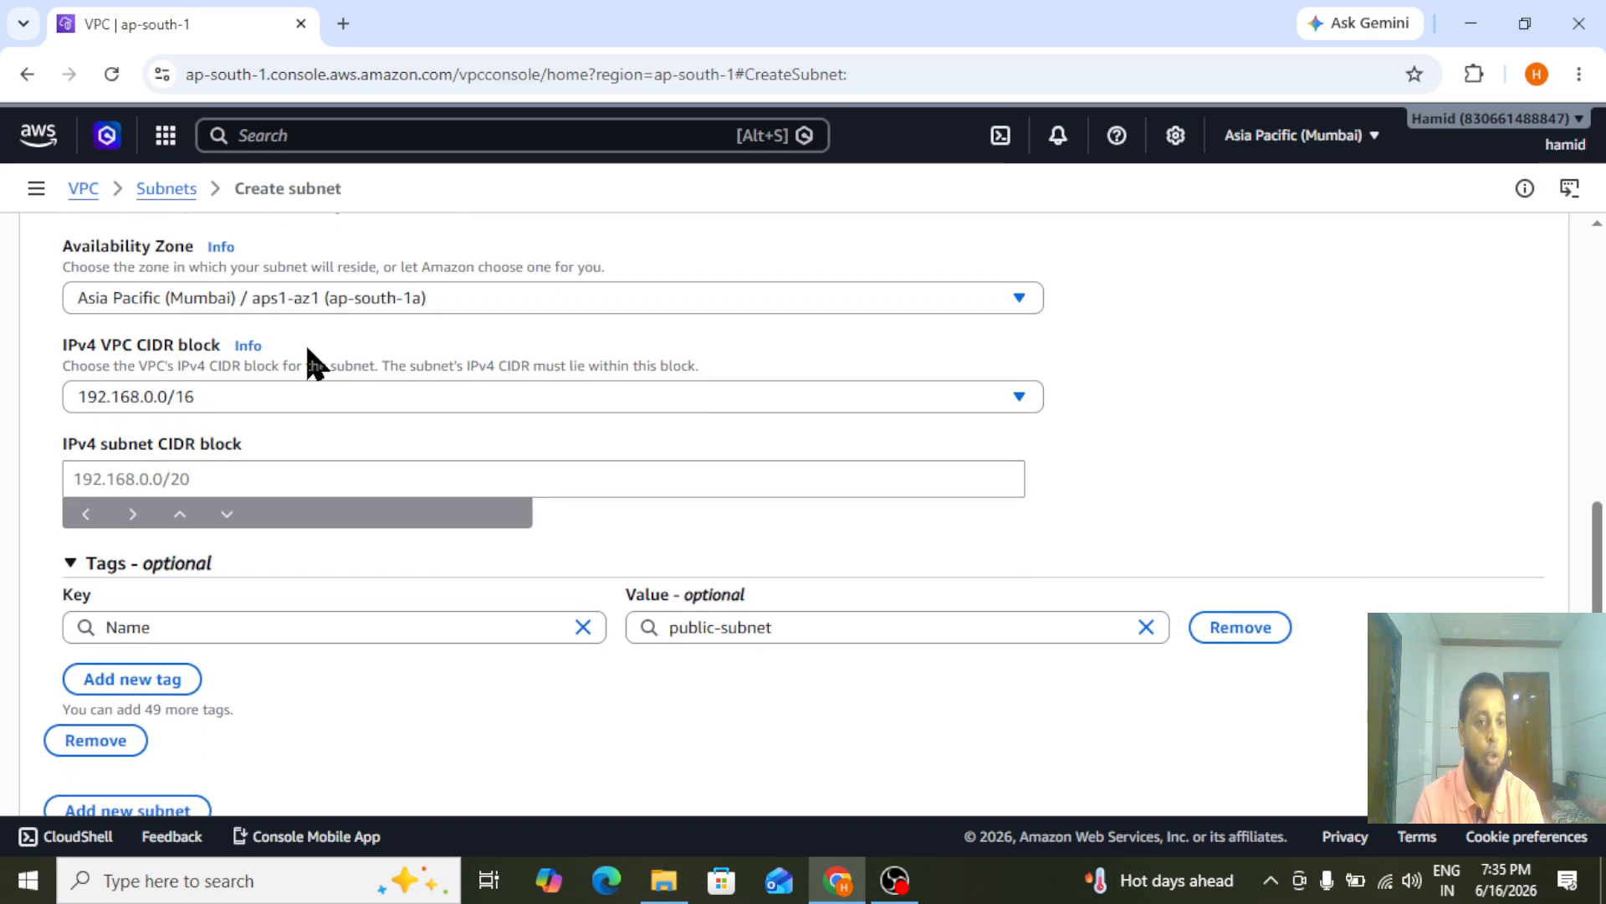
{"action": "left_click", "coordinate": [129, 479]}
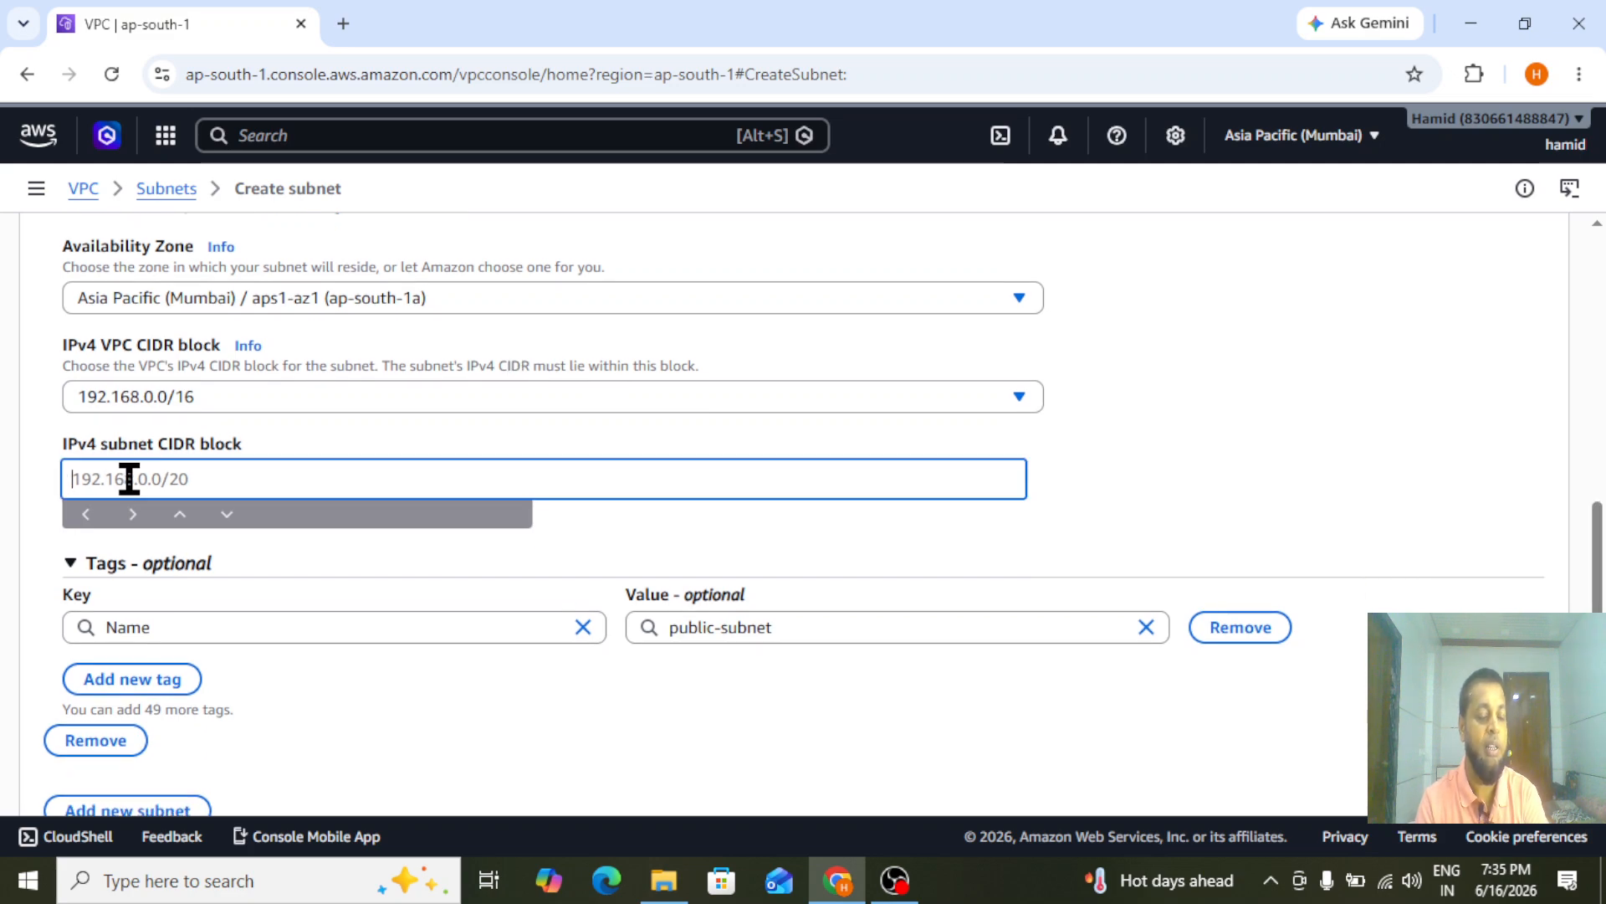
{"action": "type", "text": "192"}
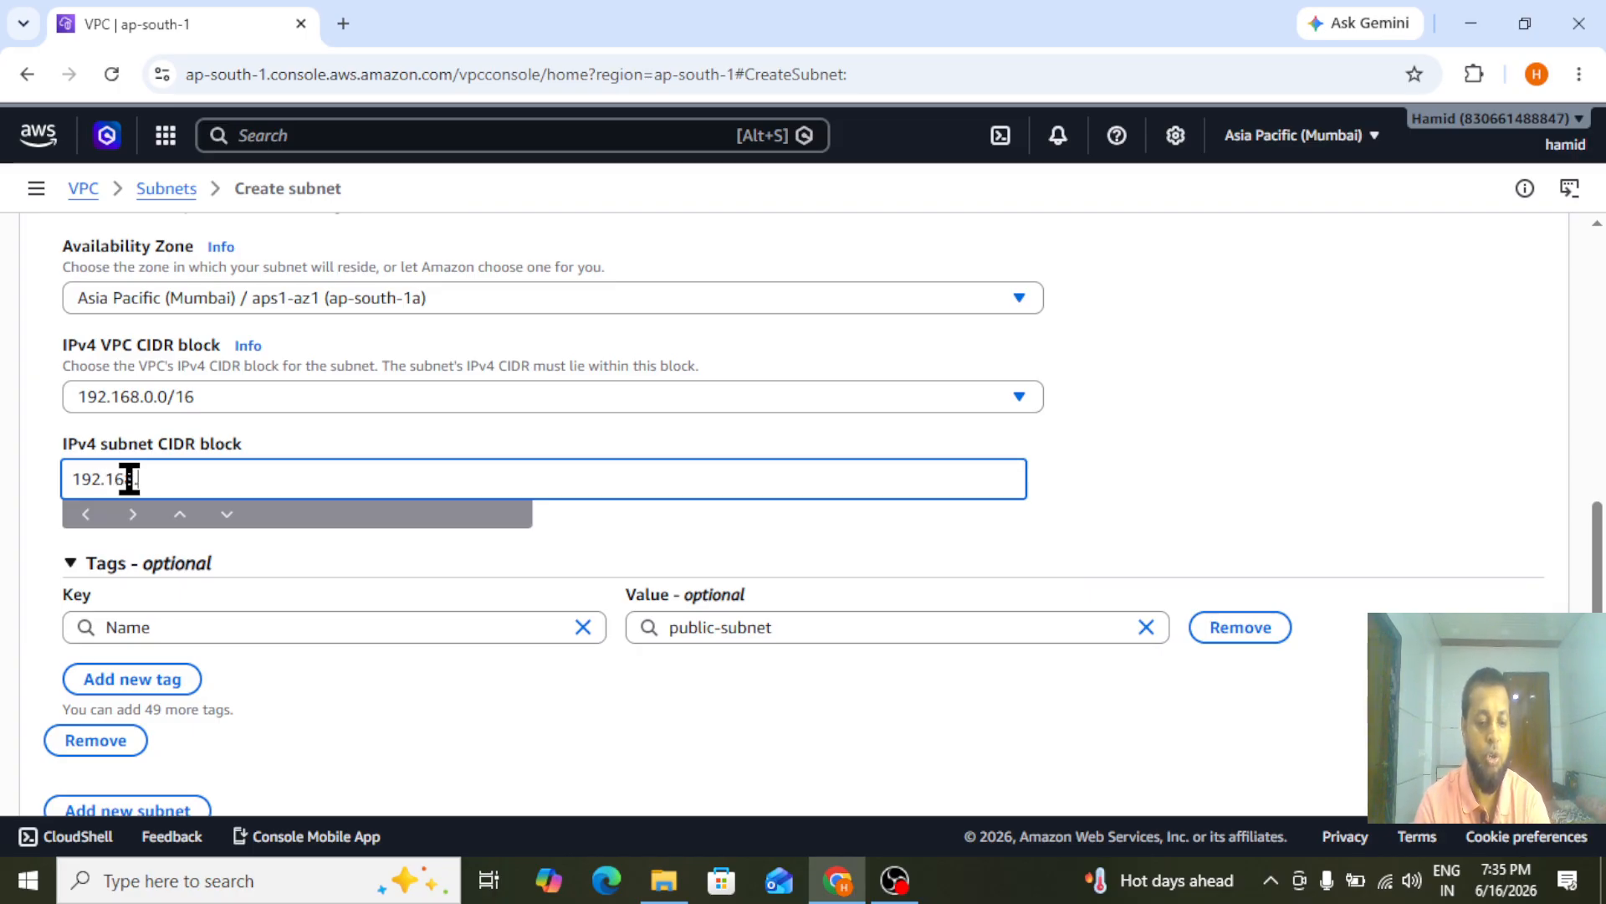
{"action": "type", "text": ".168.1.0/24"}
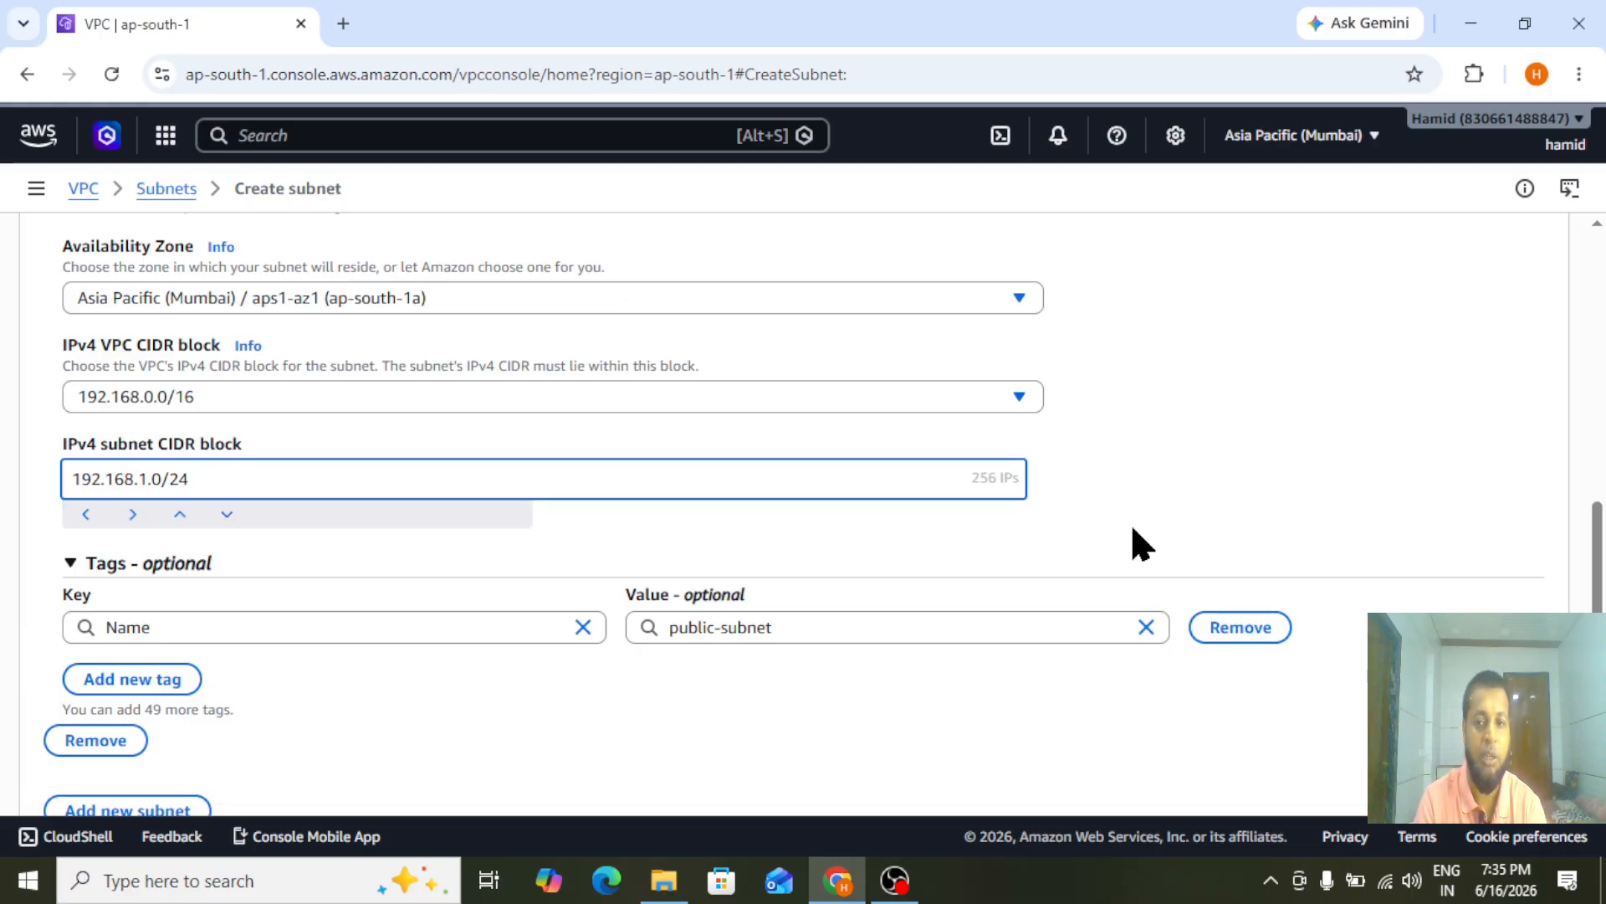
{"action": "scroll", "coordinate": [1575, 575], "scroll_direction": "down", "scroll_amount": 2}
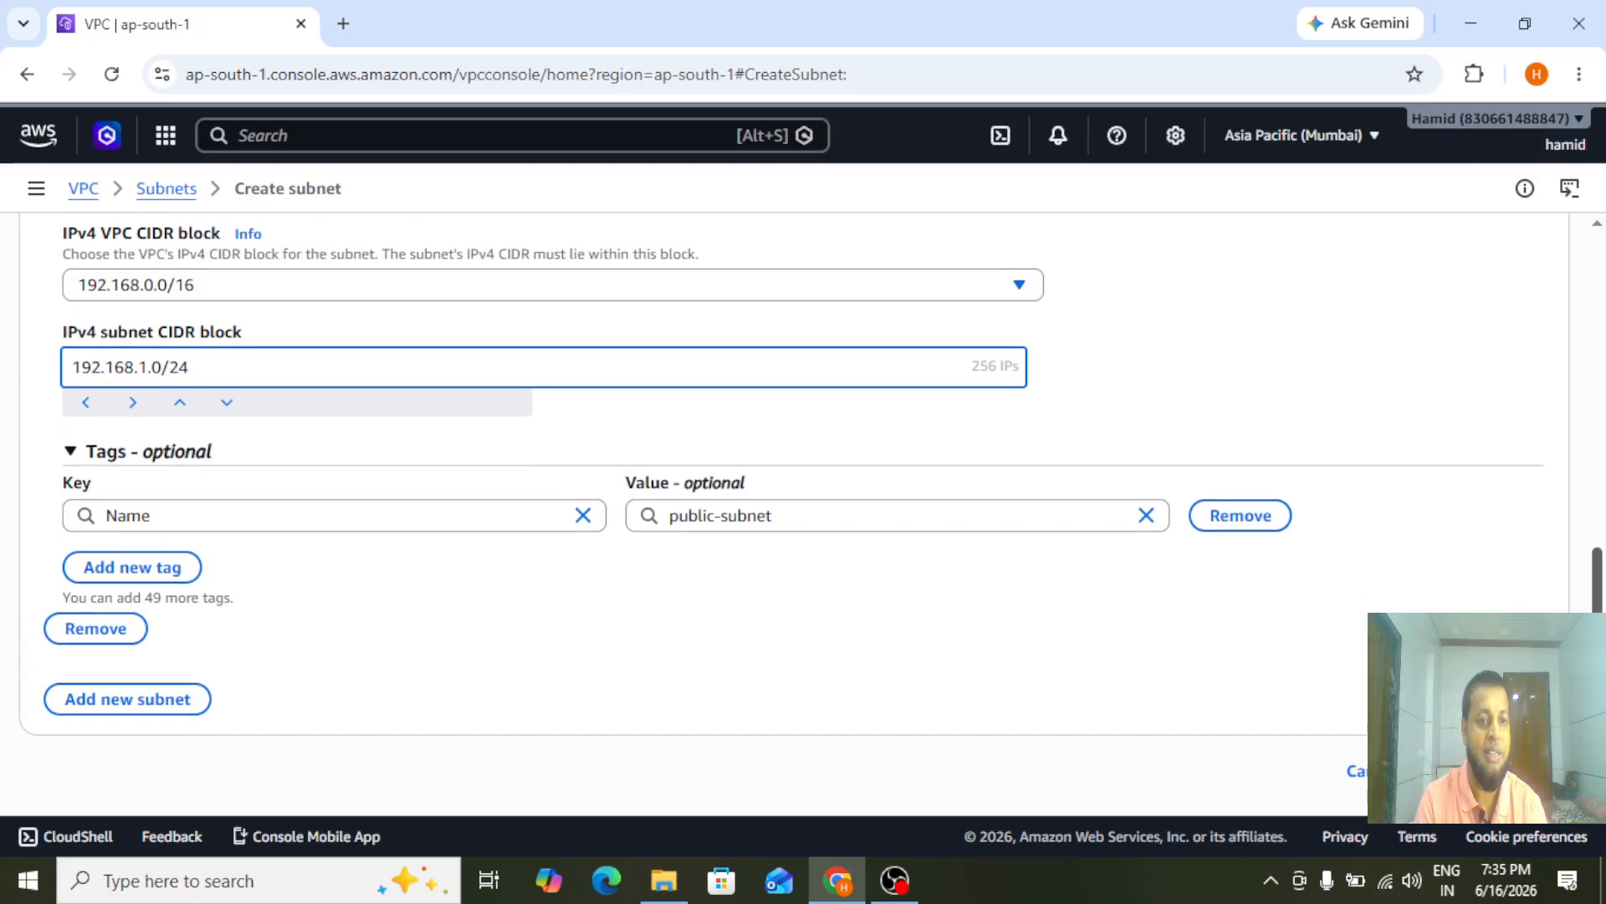
{"action": "left_click", "coordinate": [1495, 771]}
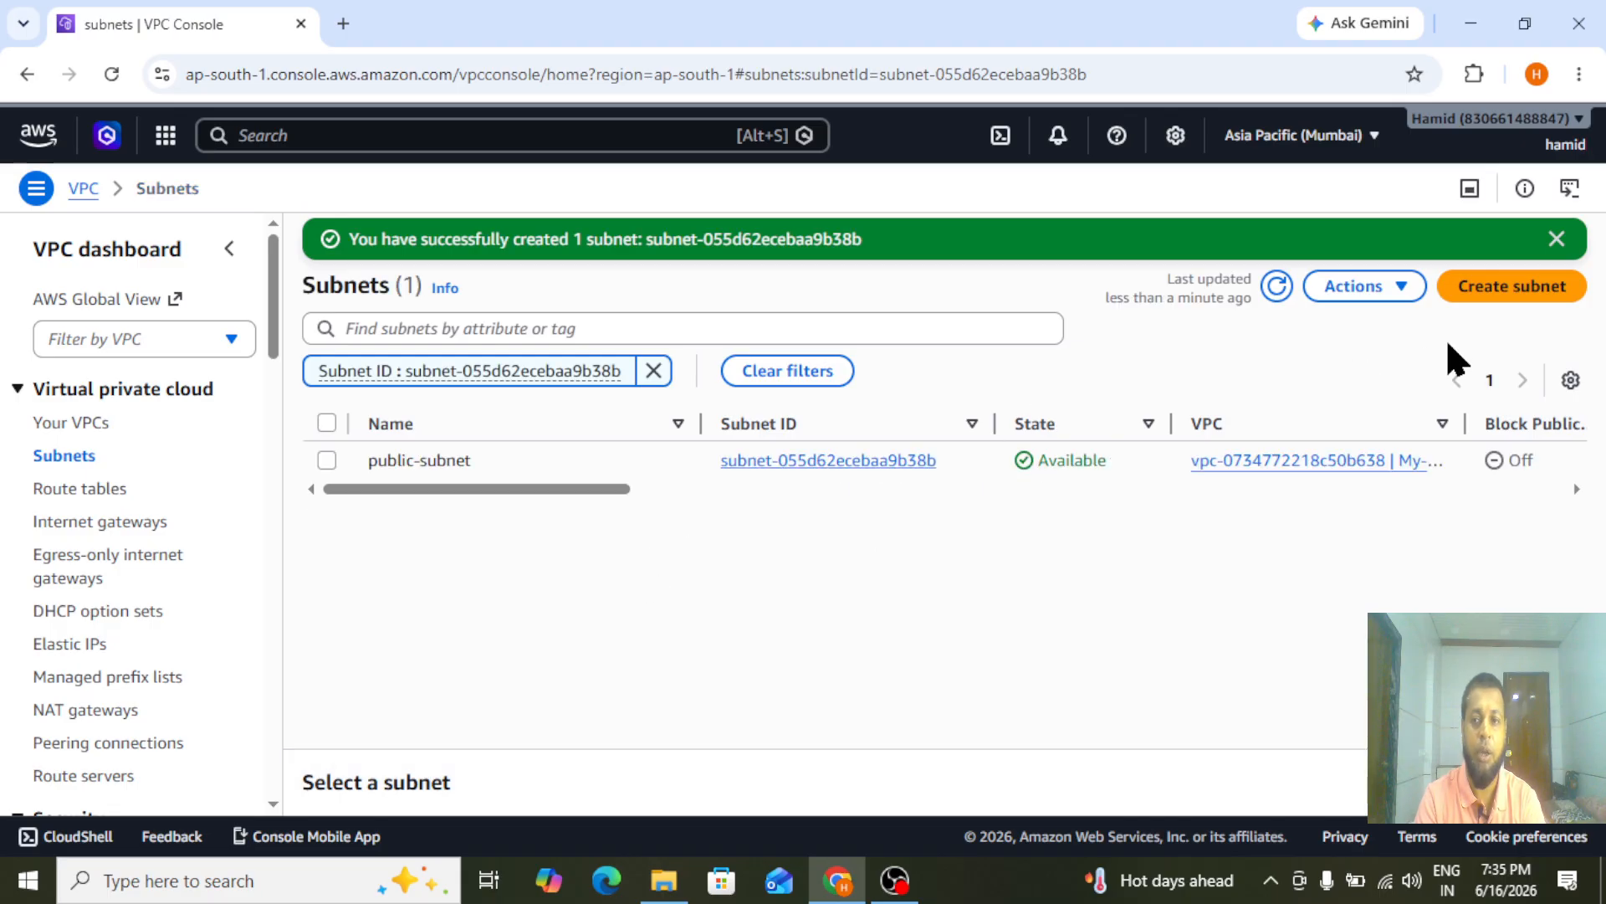
Start another subnet in My-vpc, named private-subnet, in the availability zone aps1-az3 (ap-south-1b)
{"action": "left_click", "coordinate": [1506, 295]}
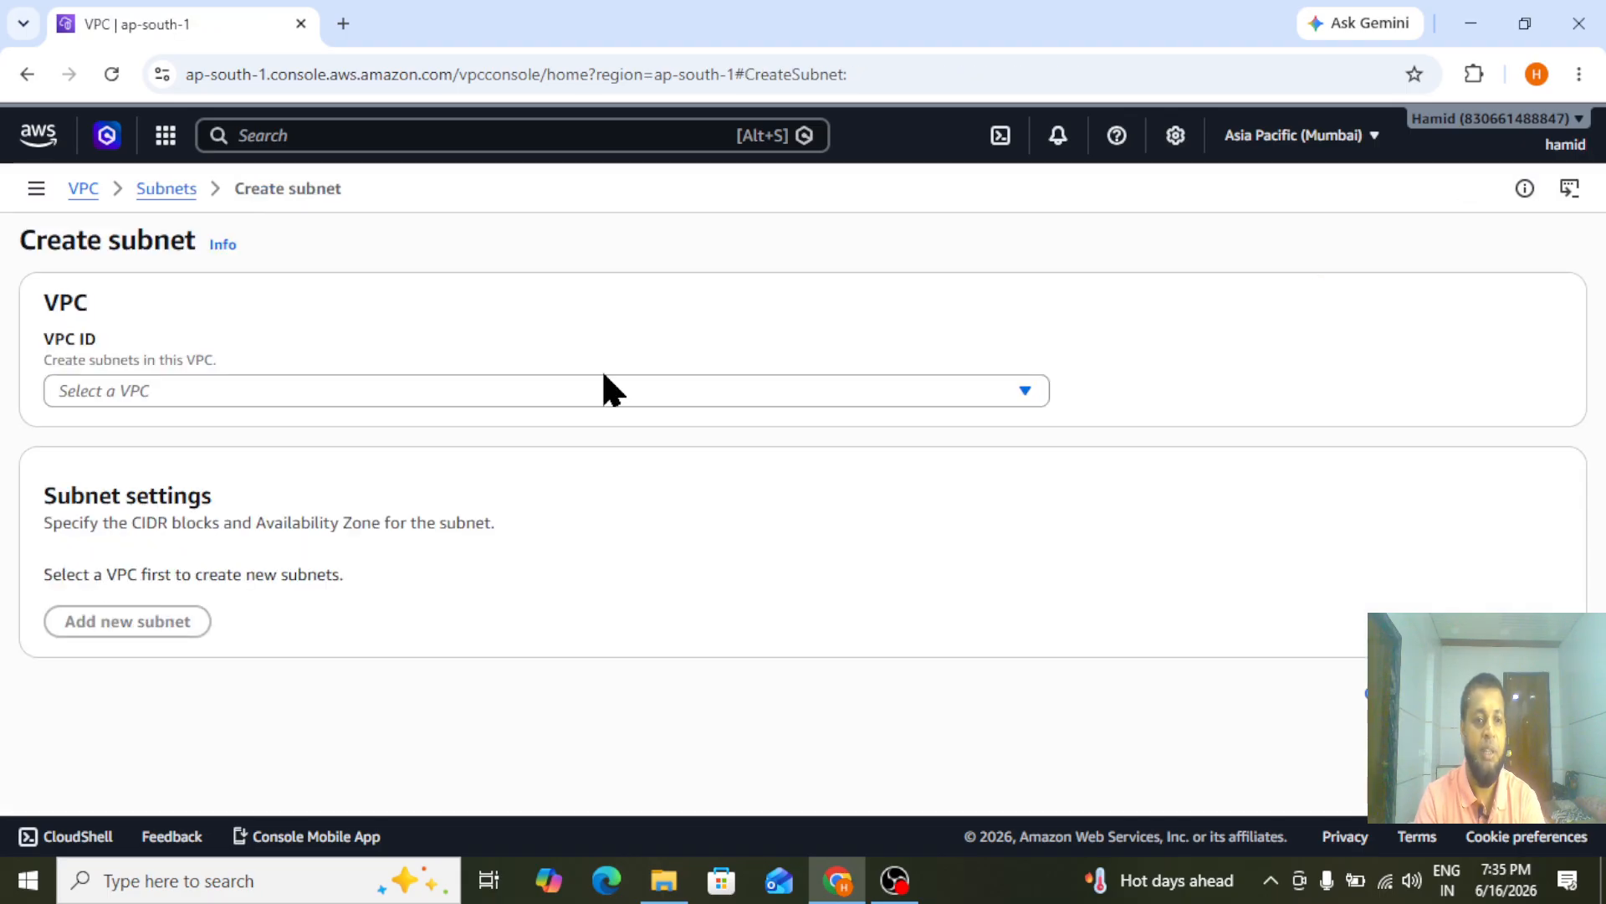
{"action": "left_click", "coordinate": [469, 397]}
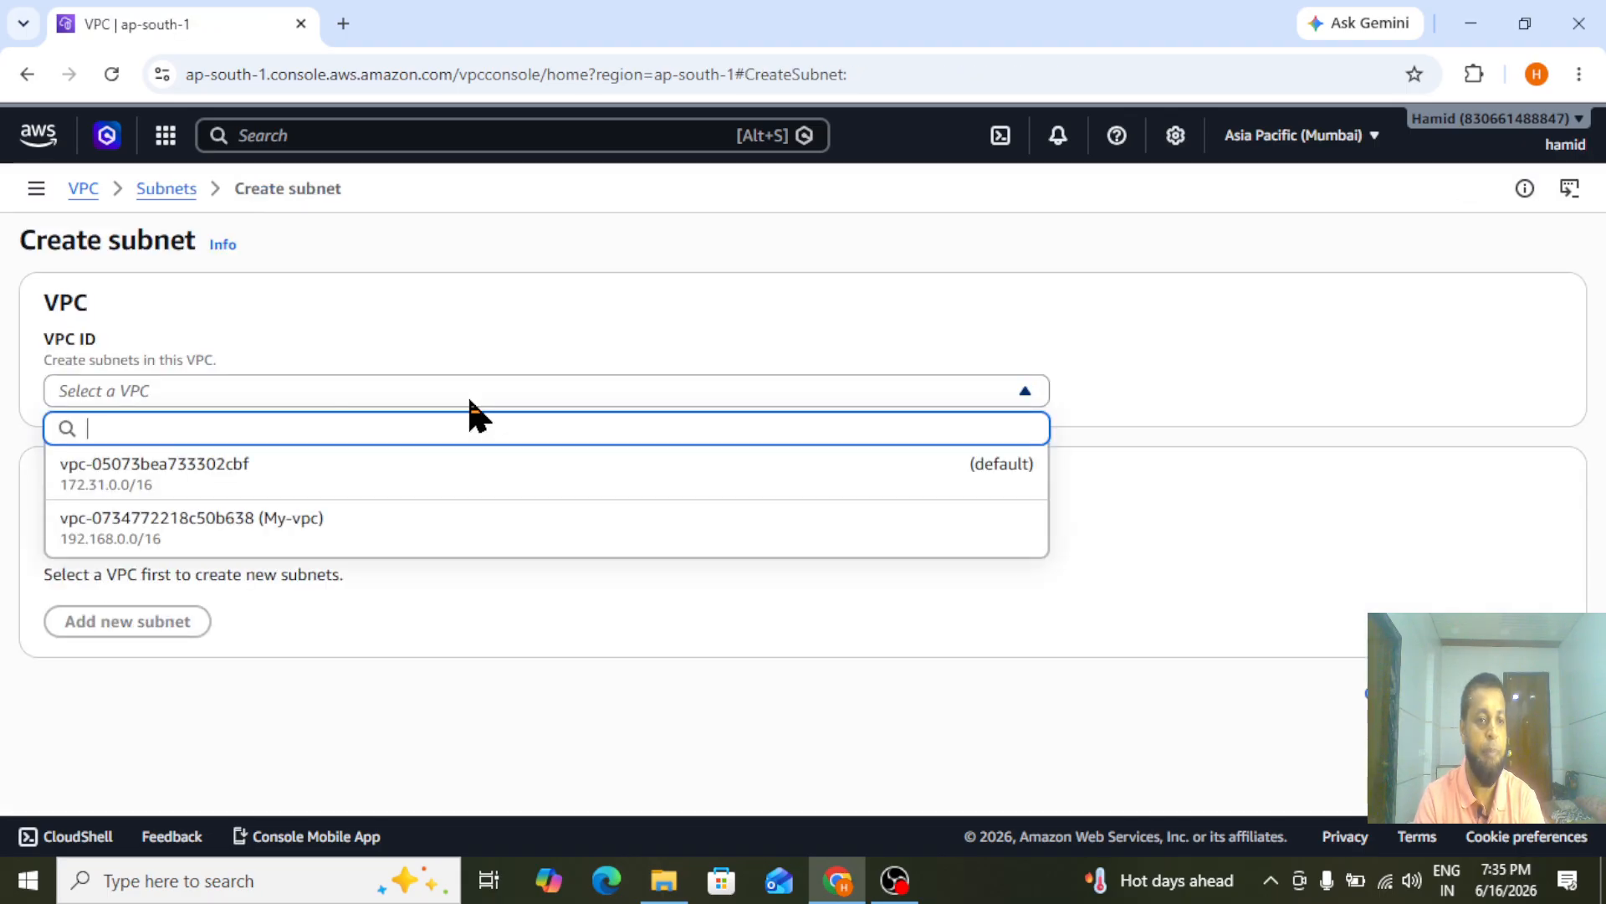
{"action": "left_click", "coordinate": [188, 543]}
{"action": "left_click_drag", "start_coordinate": [1598, 401], "coordinate": [1603, 563]}
{"action": "left_click", "coordinate": [407, 425]}
{"action": "type", "text": "private-subnet"}
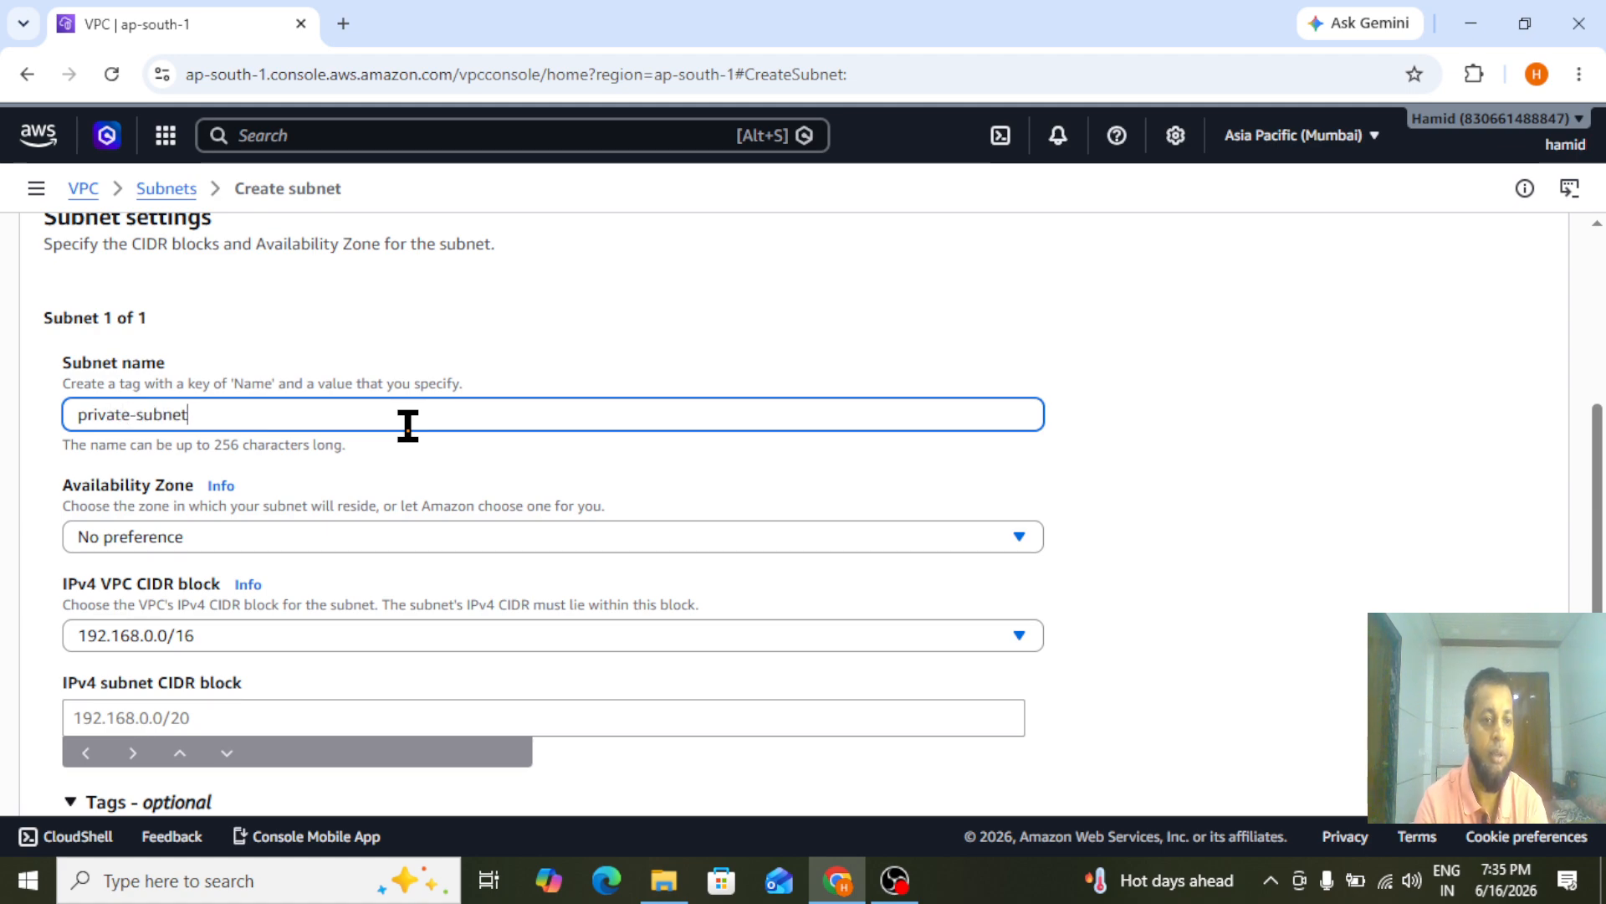
{"action": "left_click", "coordinate": [305, 518]}
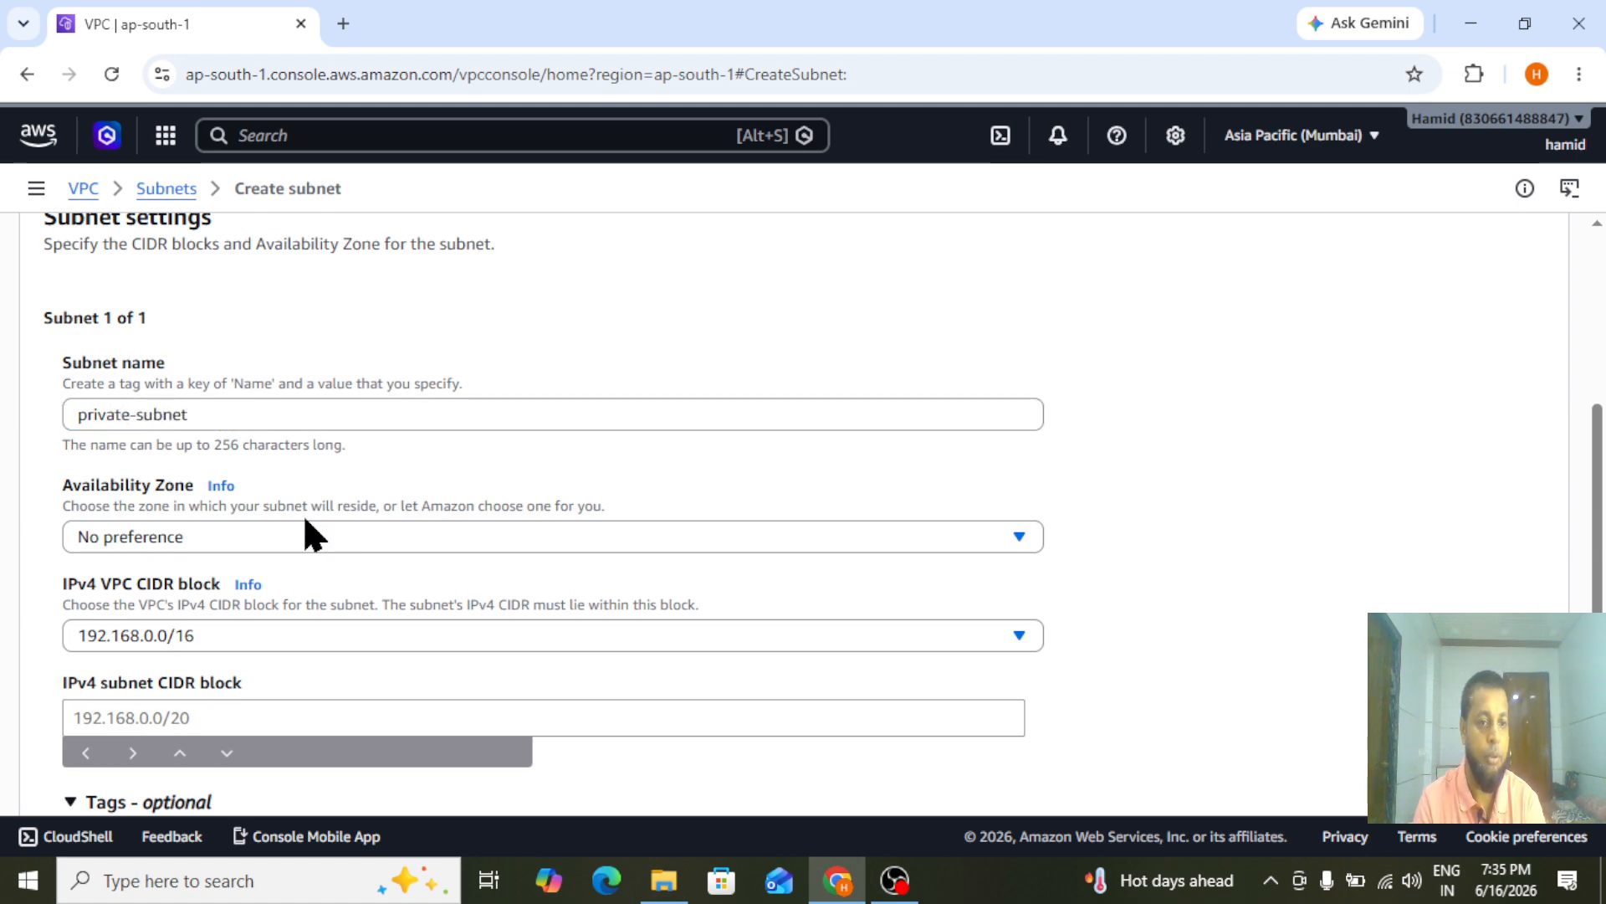
{"action": "left_click", "coordinate": [262, 536]}
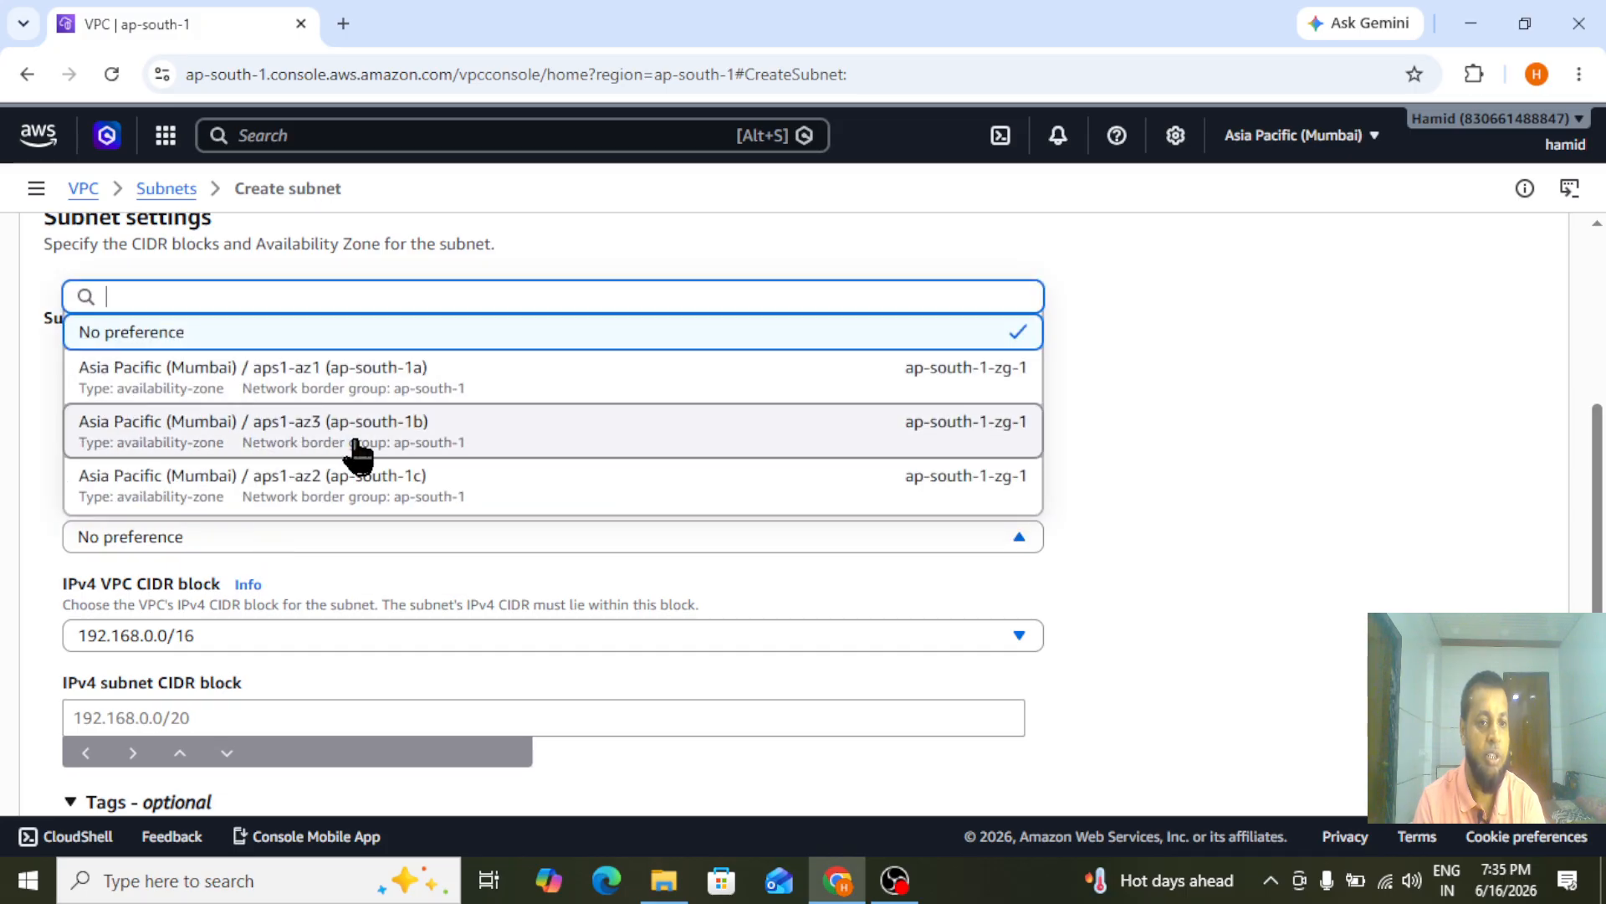
{"action": "left_click", "coordinate": [290, 442]}
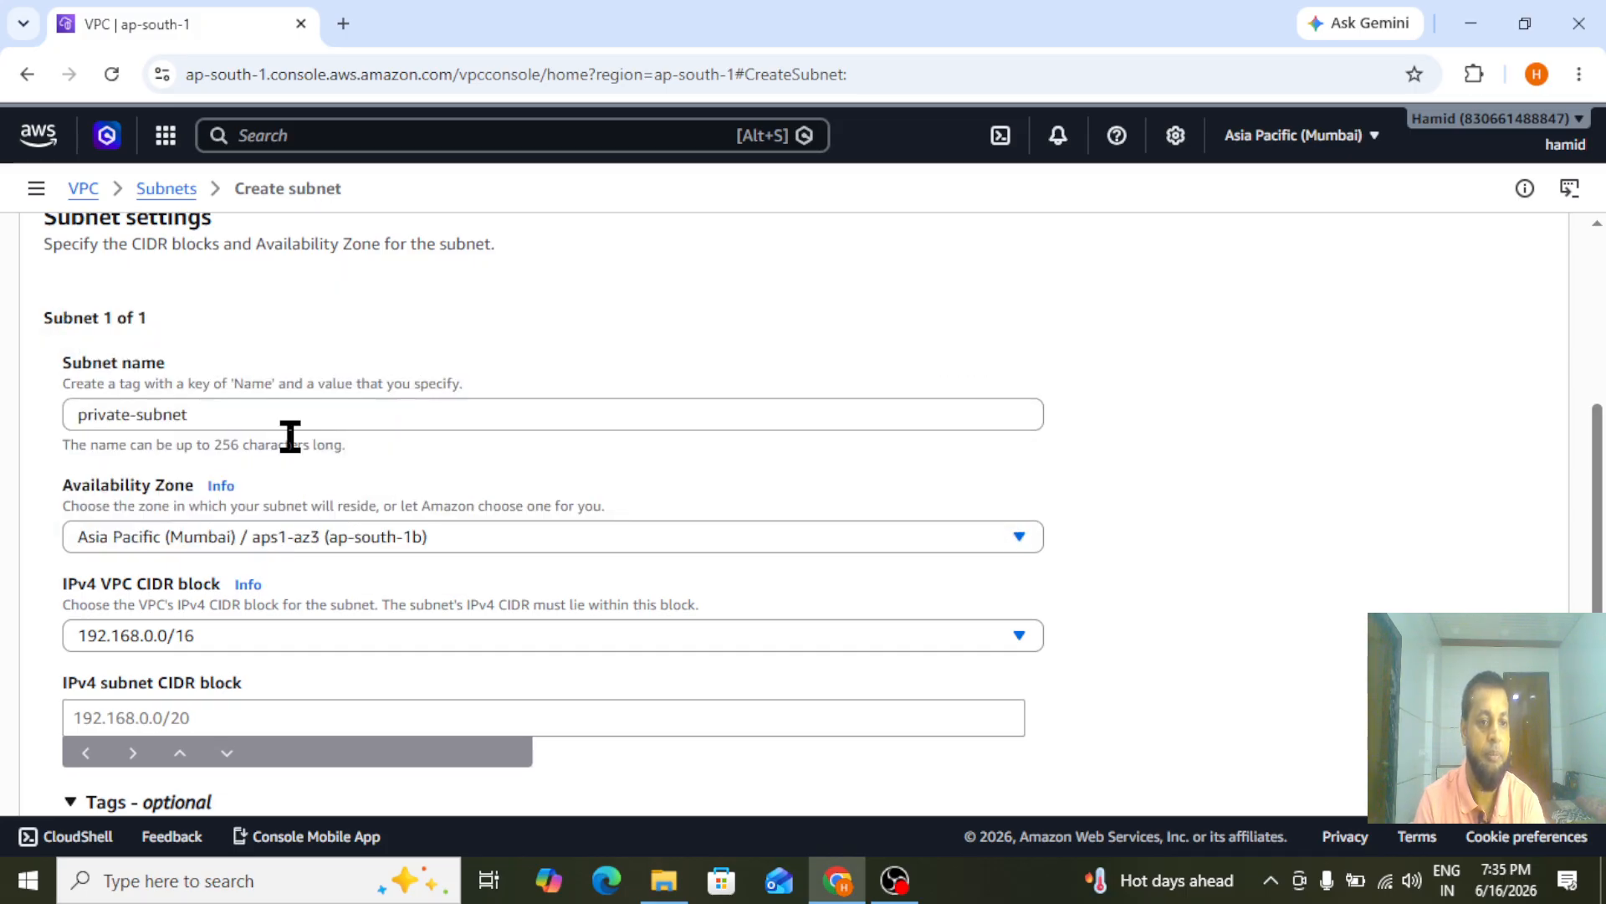
Set the private subnet's IPv4 CIDR block to 192.168.2.0/24, create the subnet and dismiss the notification
{"action": "scroll", "coordinate": [689, 457], "scroll_direction": "down", "scroll_amount": 3}
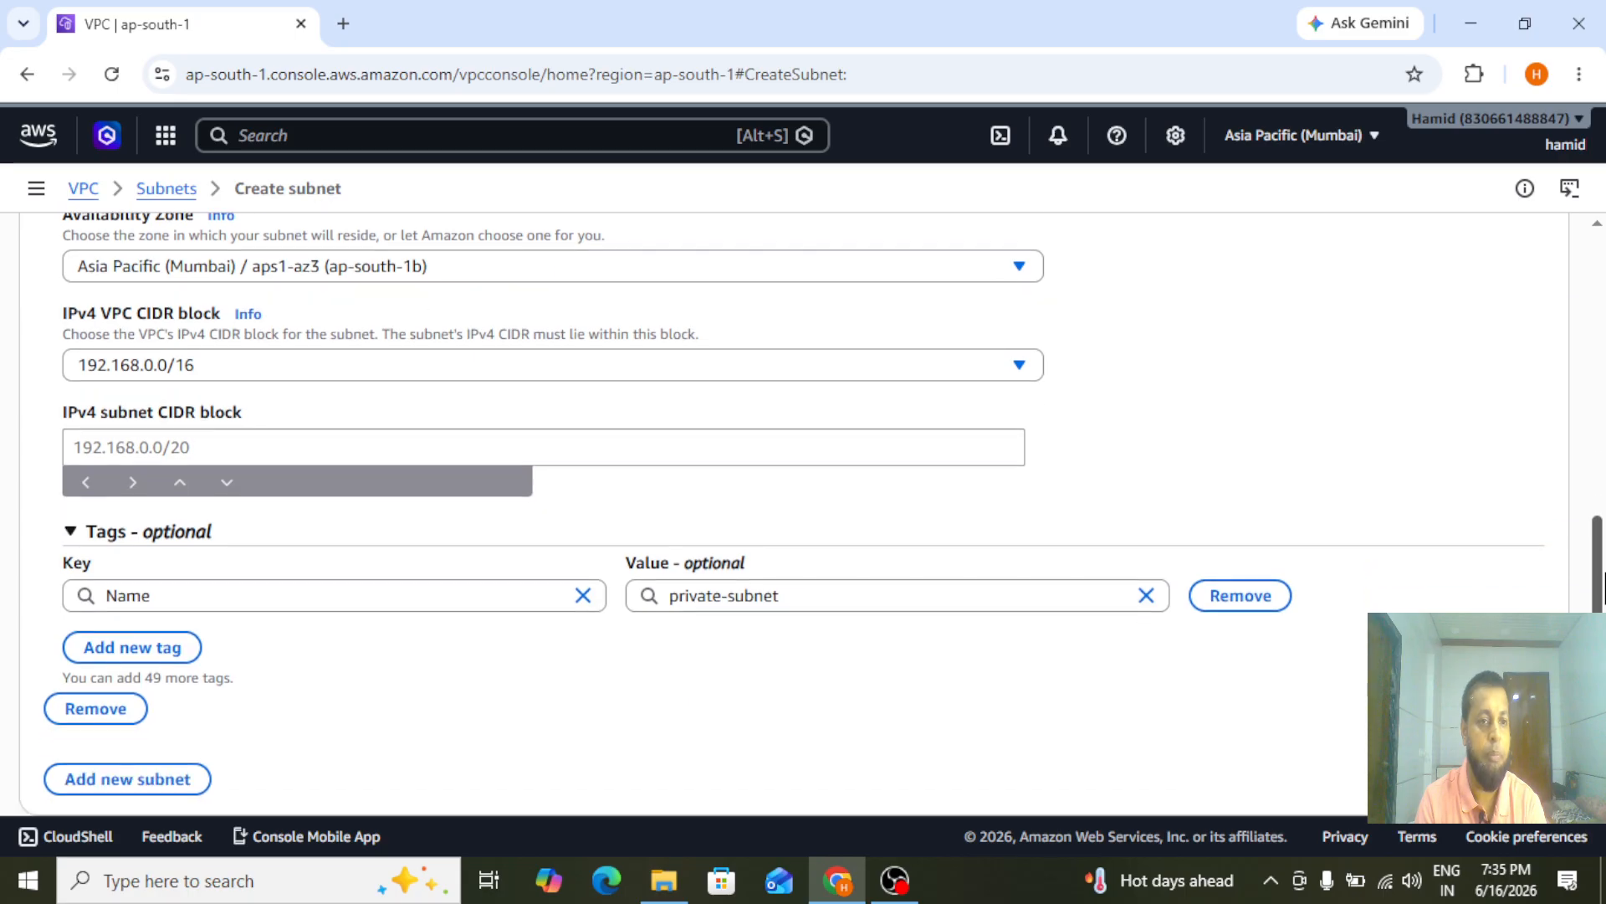
{"action": "left_click", "coordinate": [191, 438]}
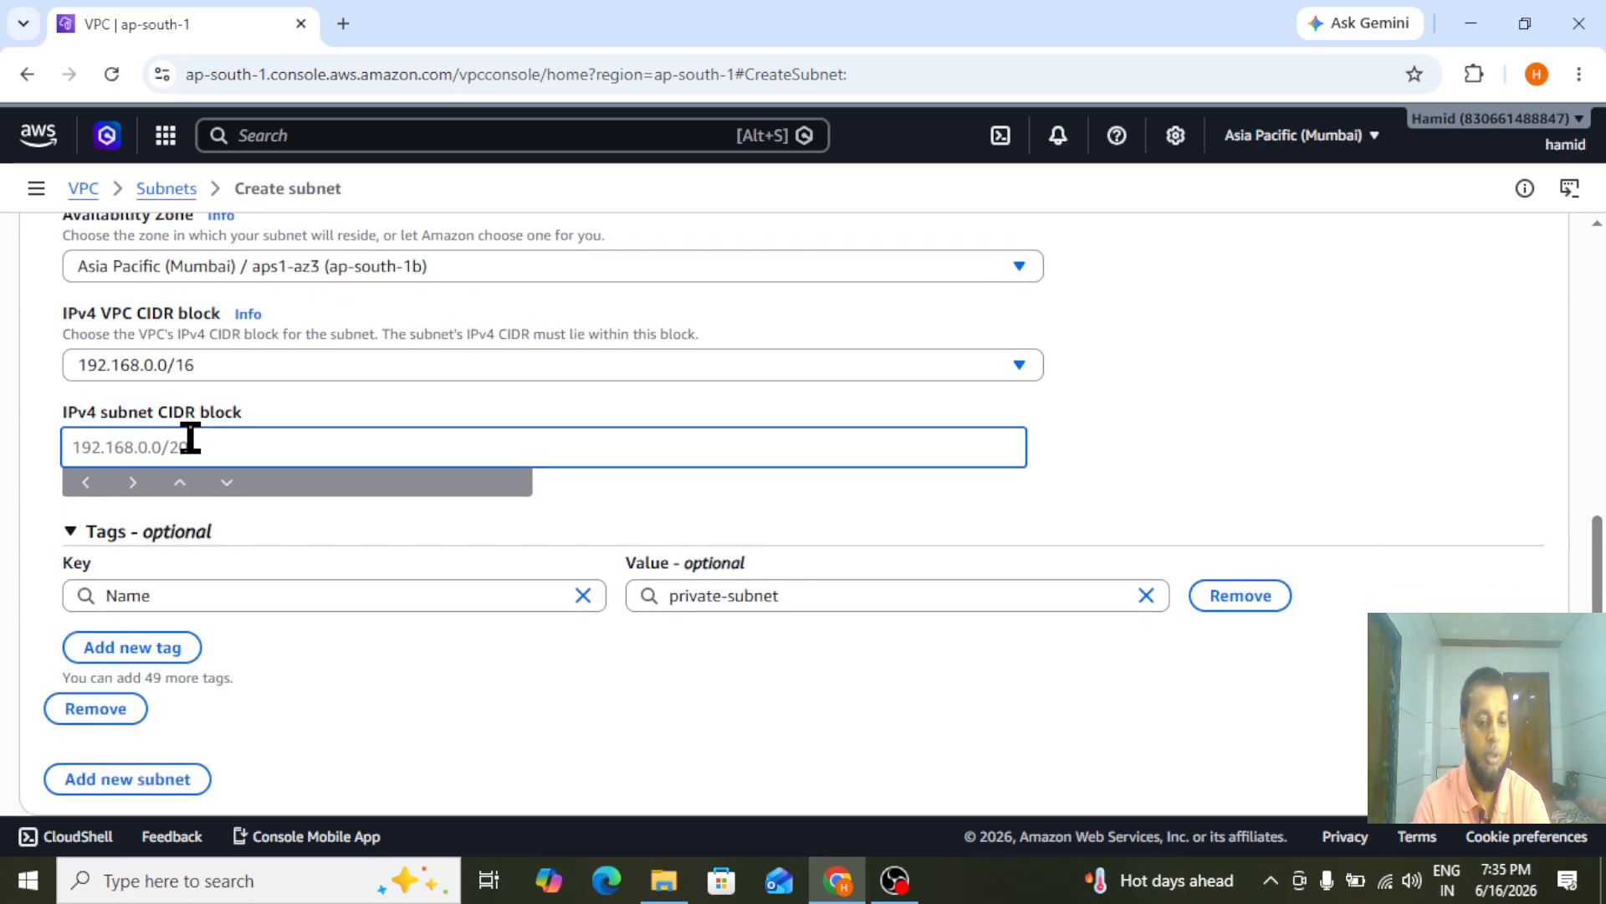
{"action": "type", "text": "192.16"}
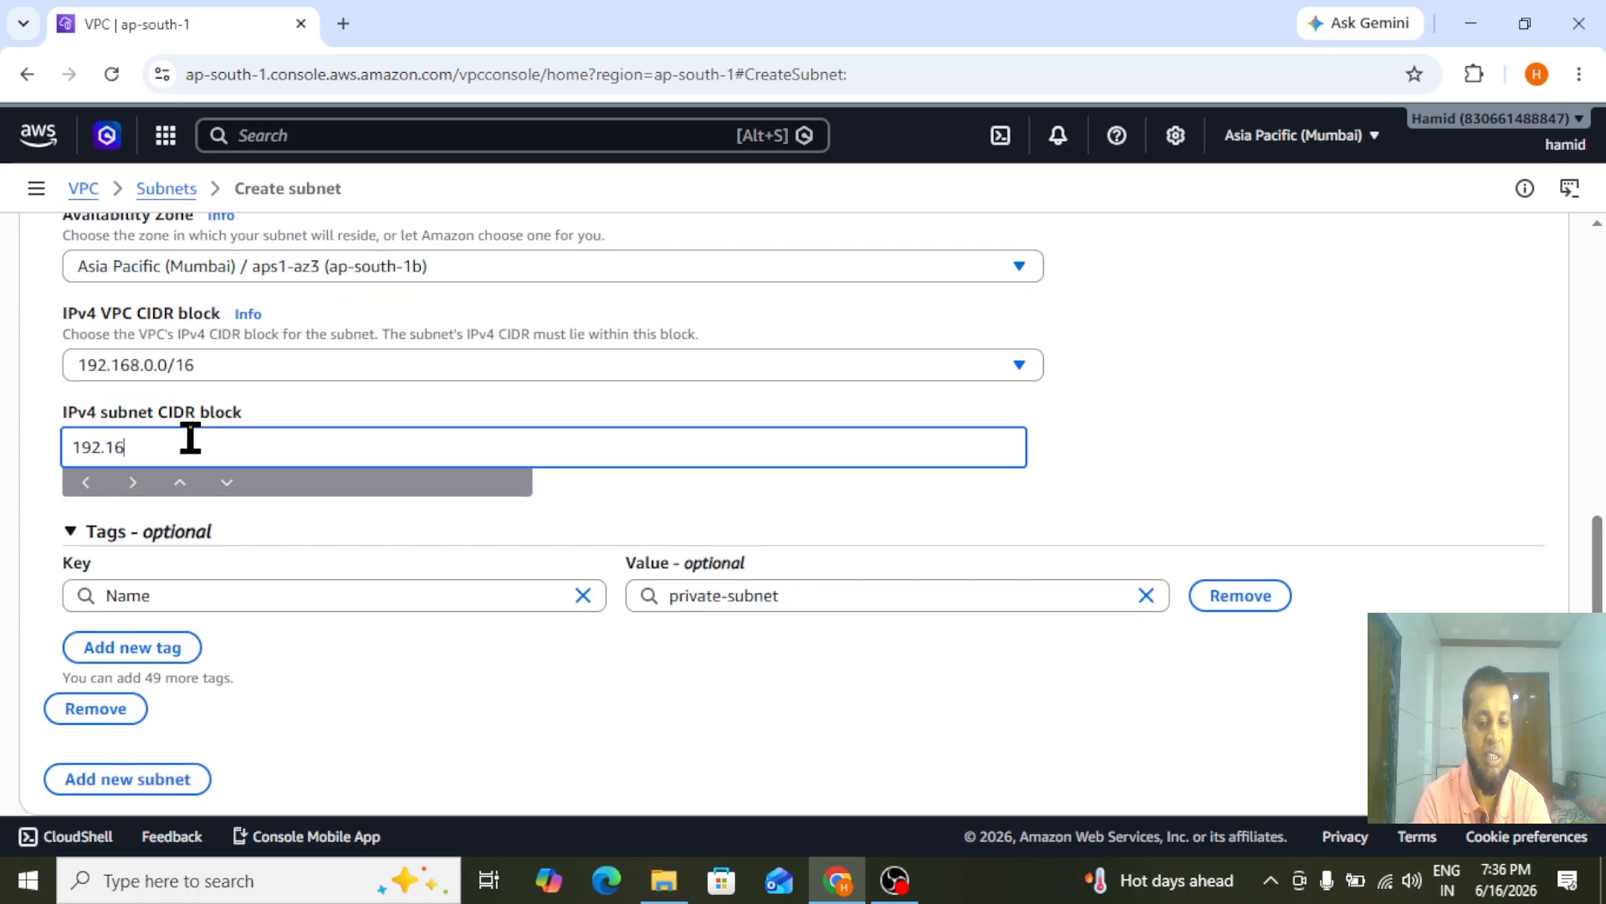
{"action": "type", "text": "8.2.0/14"}
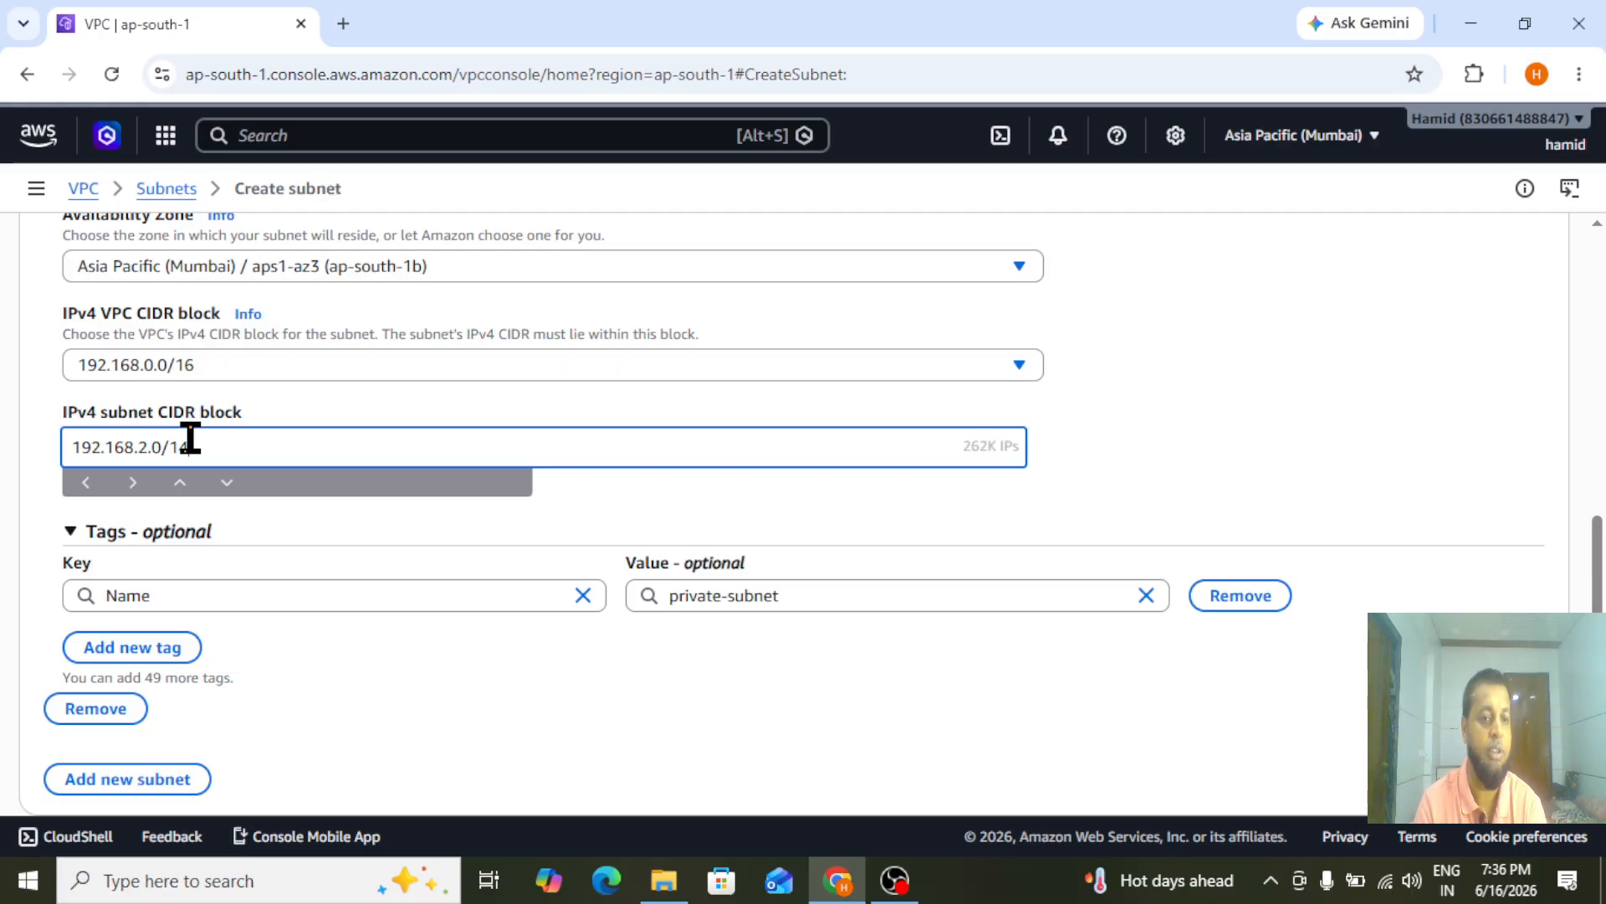
{"action": "key", "text": "BackSpace"}
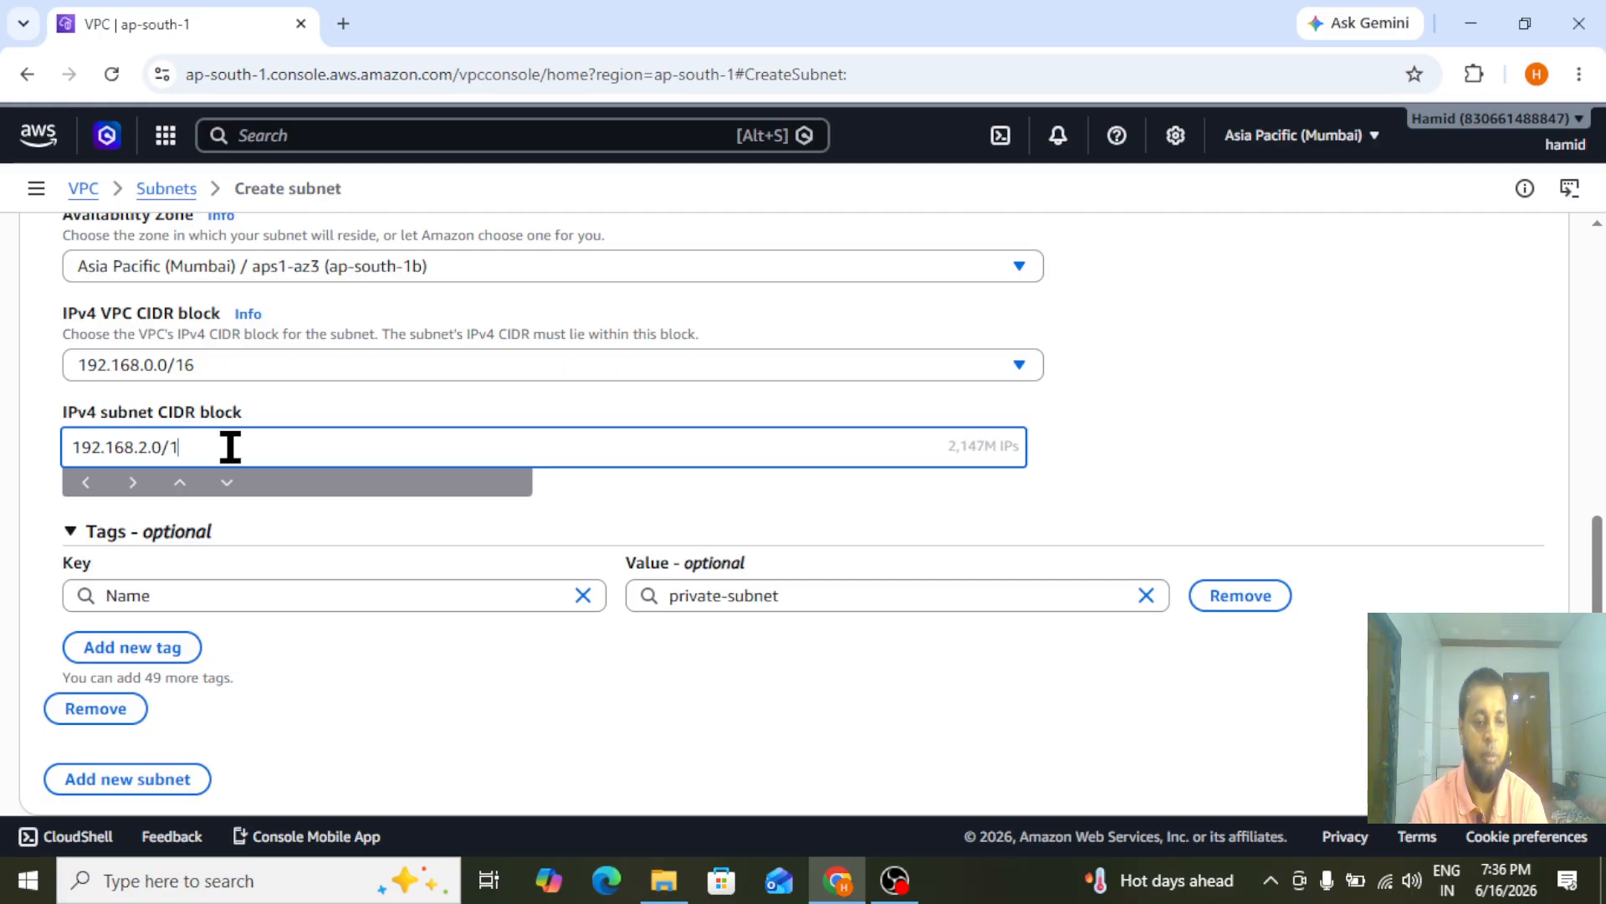
{"action": "key", "text": "BackSpace"}
{"action": "type", "text": "24"}
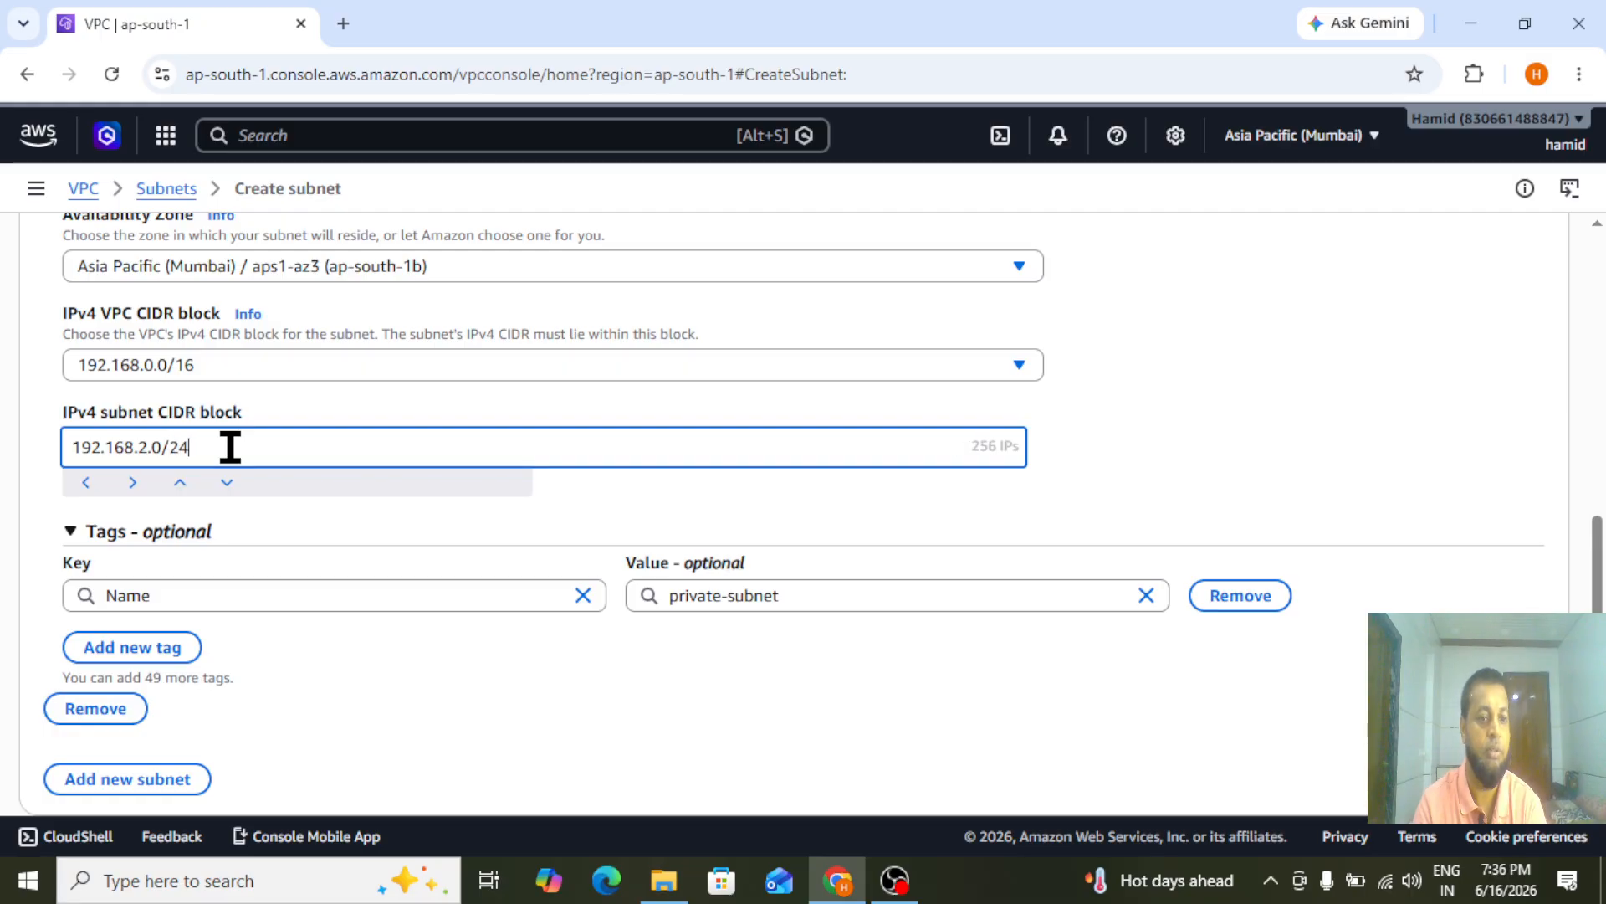
{"action": "scroll", "coordinate": [1047, 664], "scroll_direction": "down", "scroll_amount": 1}
{"action": "left_click", "coordinate": [1504, 771]}
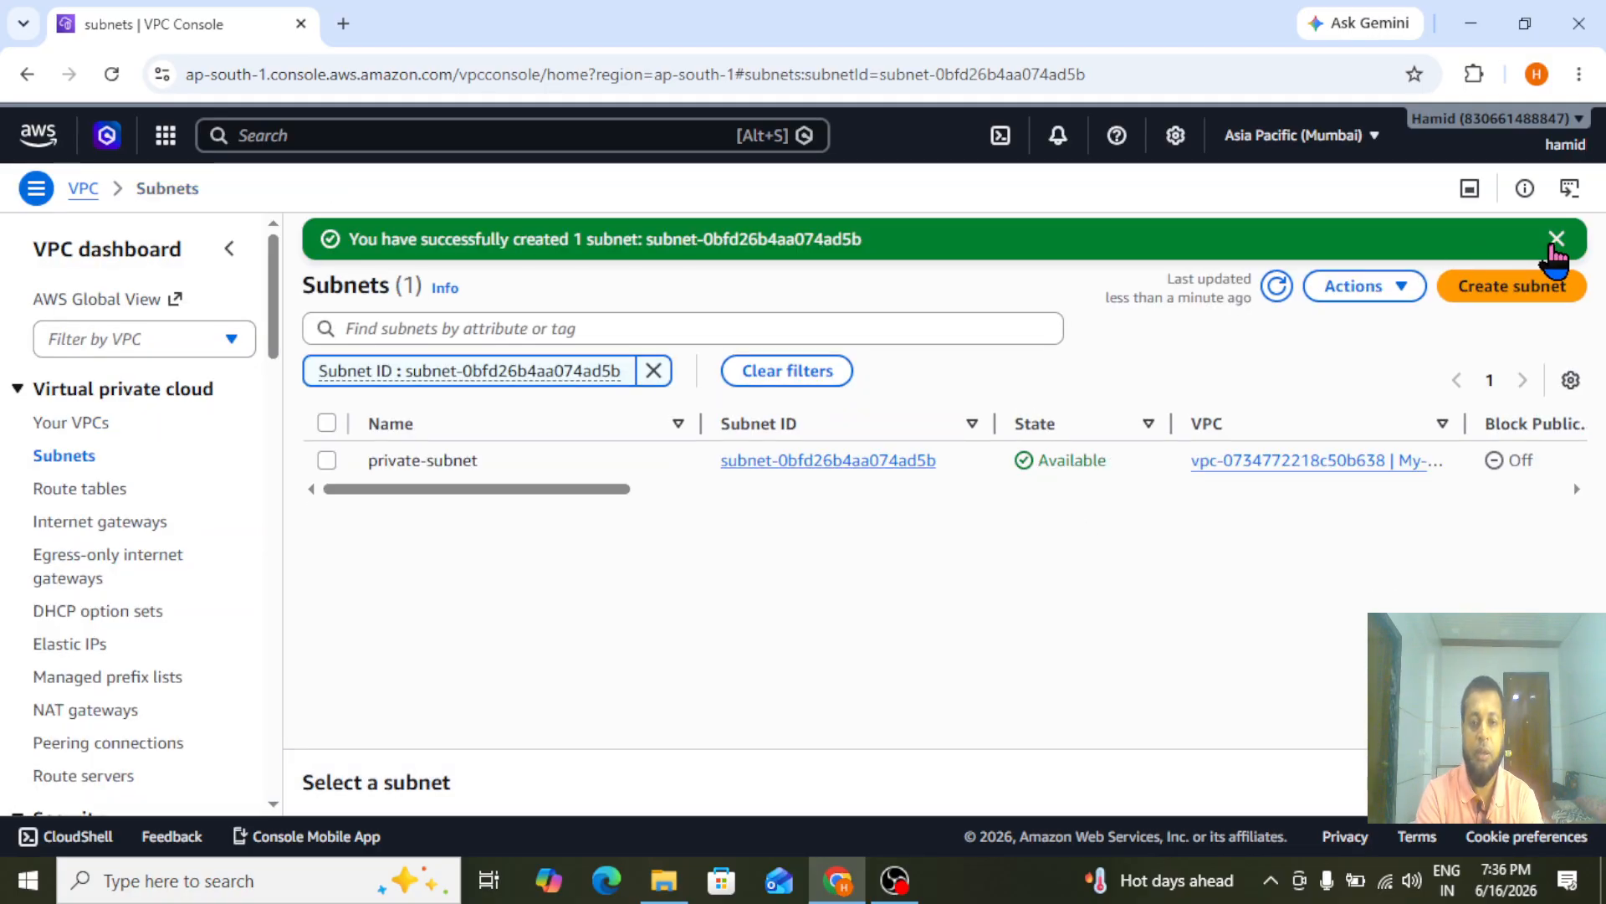
{"action": "left_click", "coordinate": [1556, 241]}
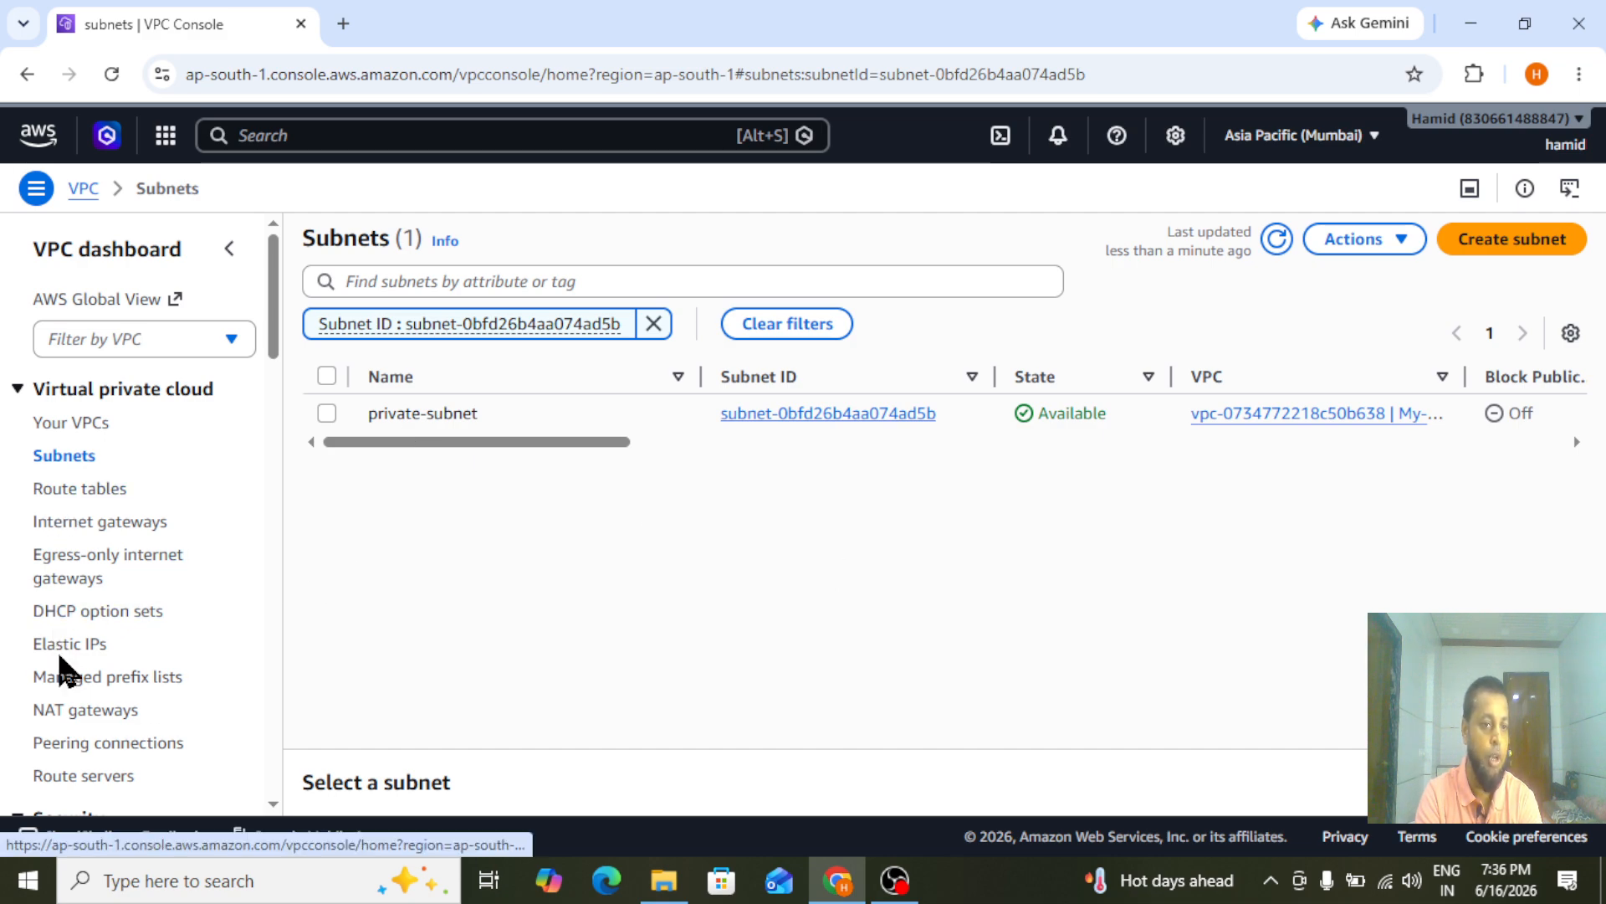
Start creating a NAT gateway named mumbai-Nat with regional availability in My-vpc
{"action": "left_click", "coordinate": [108, 712]}
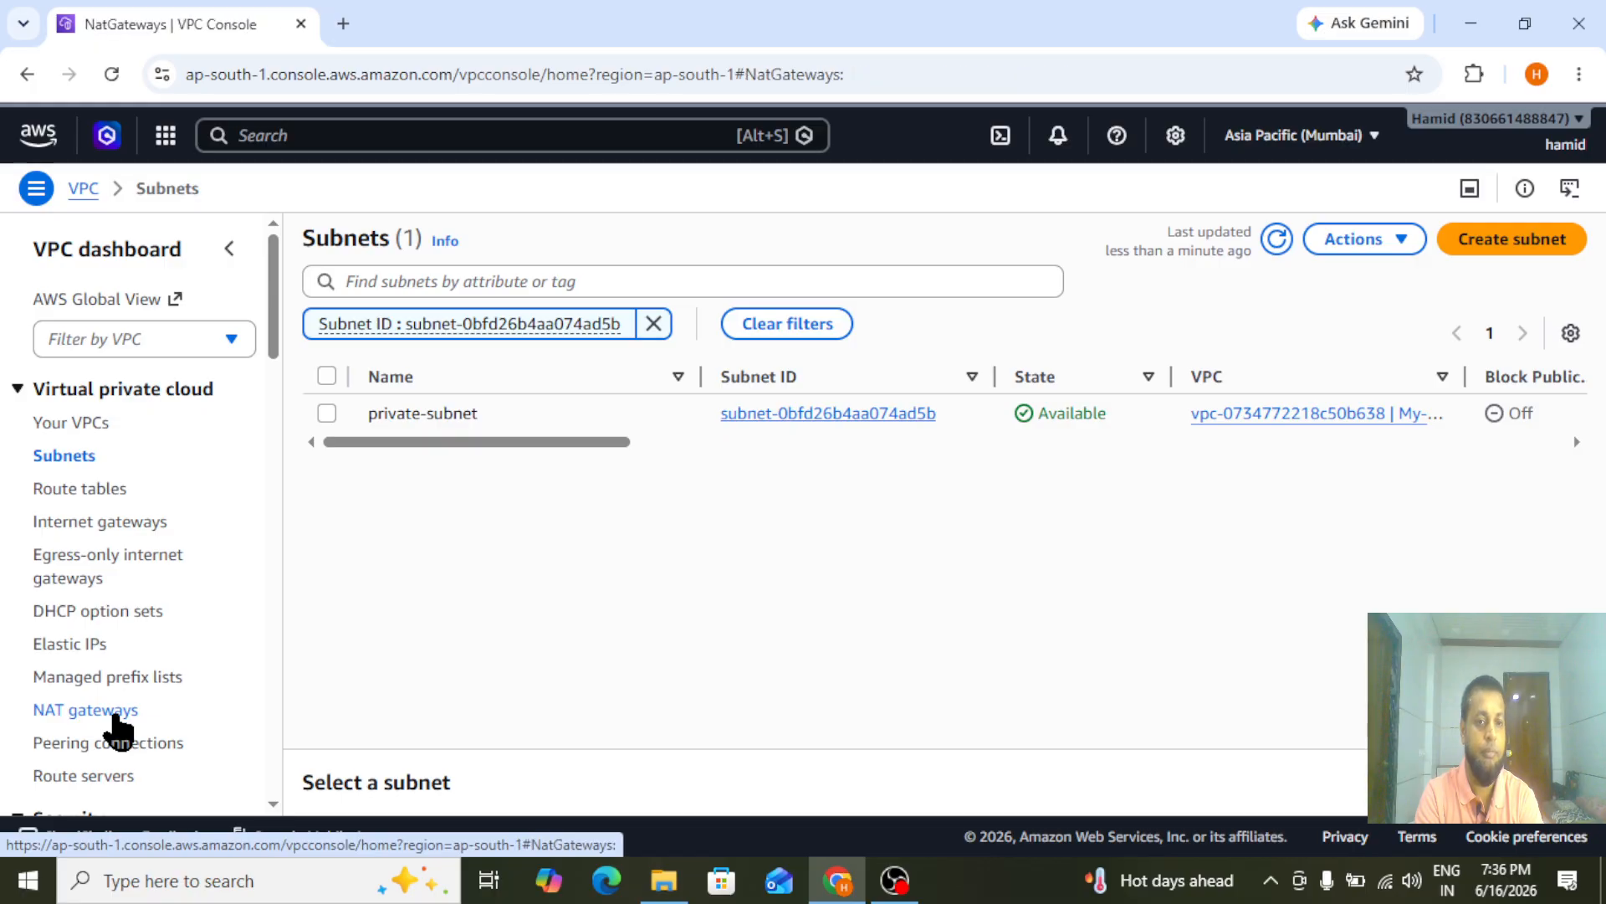
{"action": "left_click", "coordinate": [1456, 248]}
{"action": "left_click", "coordinate": [380, 416]}
{"action": "type", "text": "mumbai-Nat"}
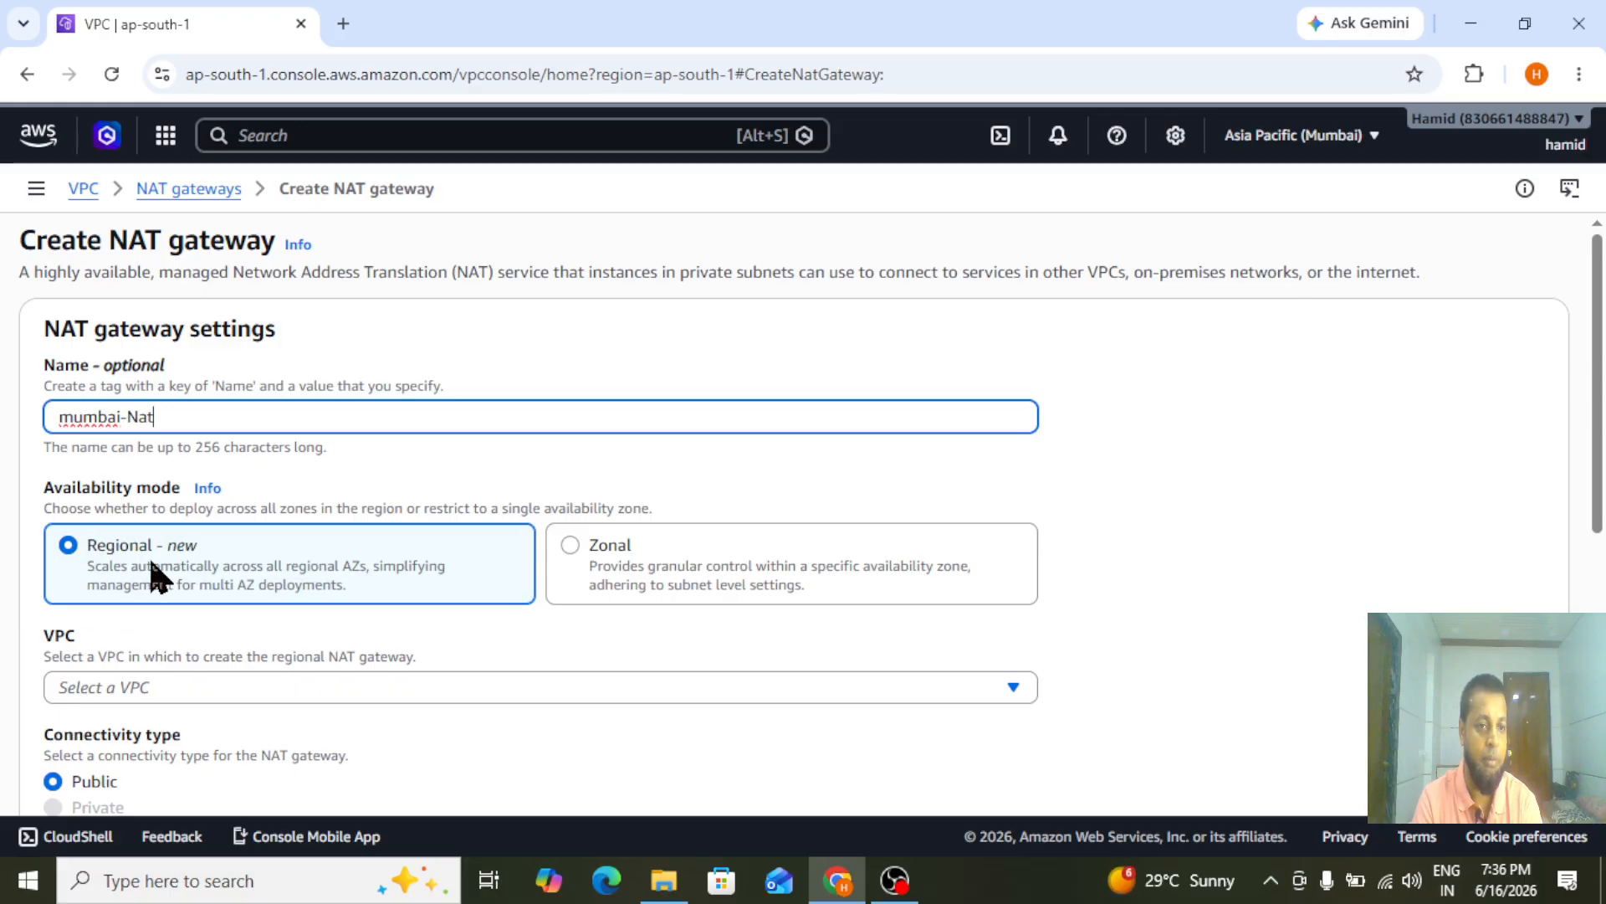
{"action": "scroll", "coordinate": [534, 389], "scroll_direction": "down", "scroll_amount": 3}
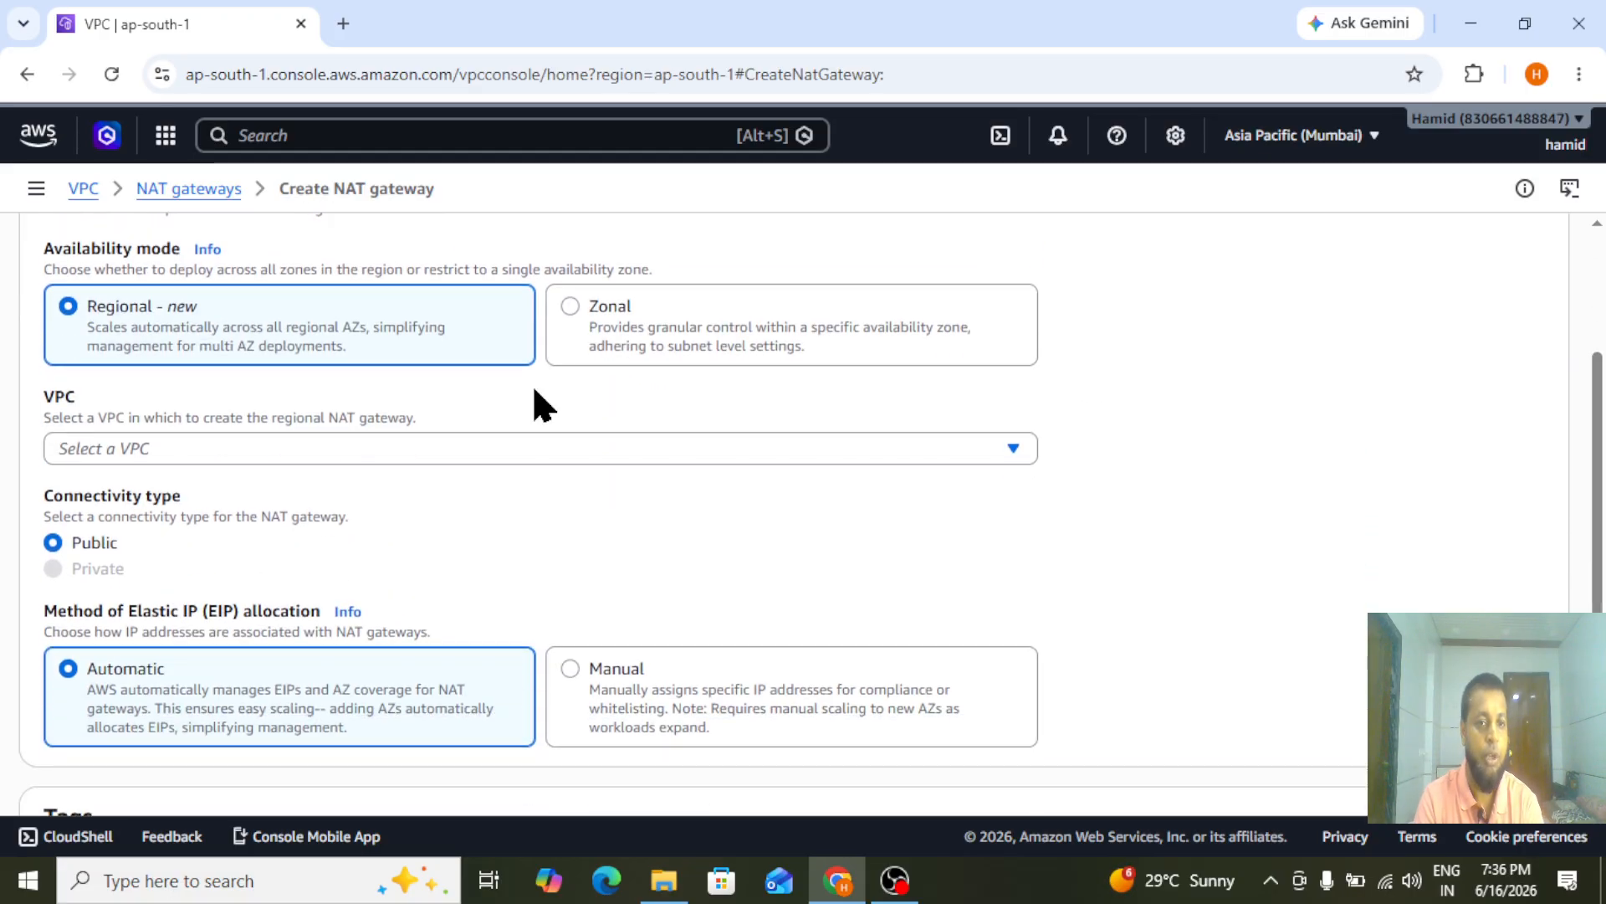
{"action": "left_click", "coordinate": [387, 458]}
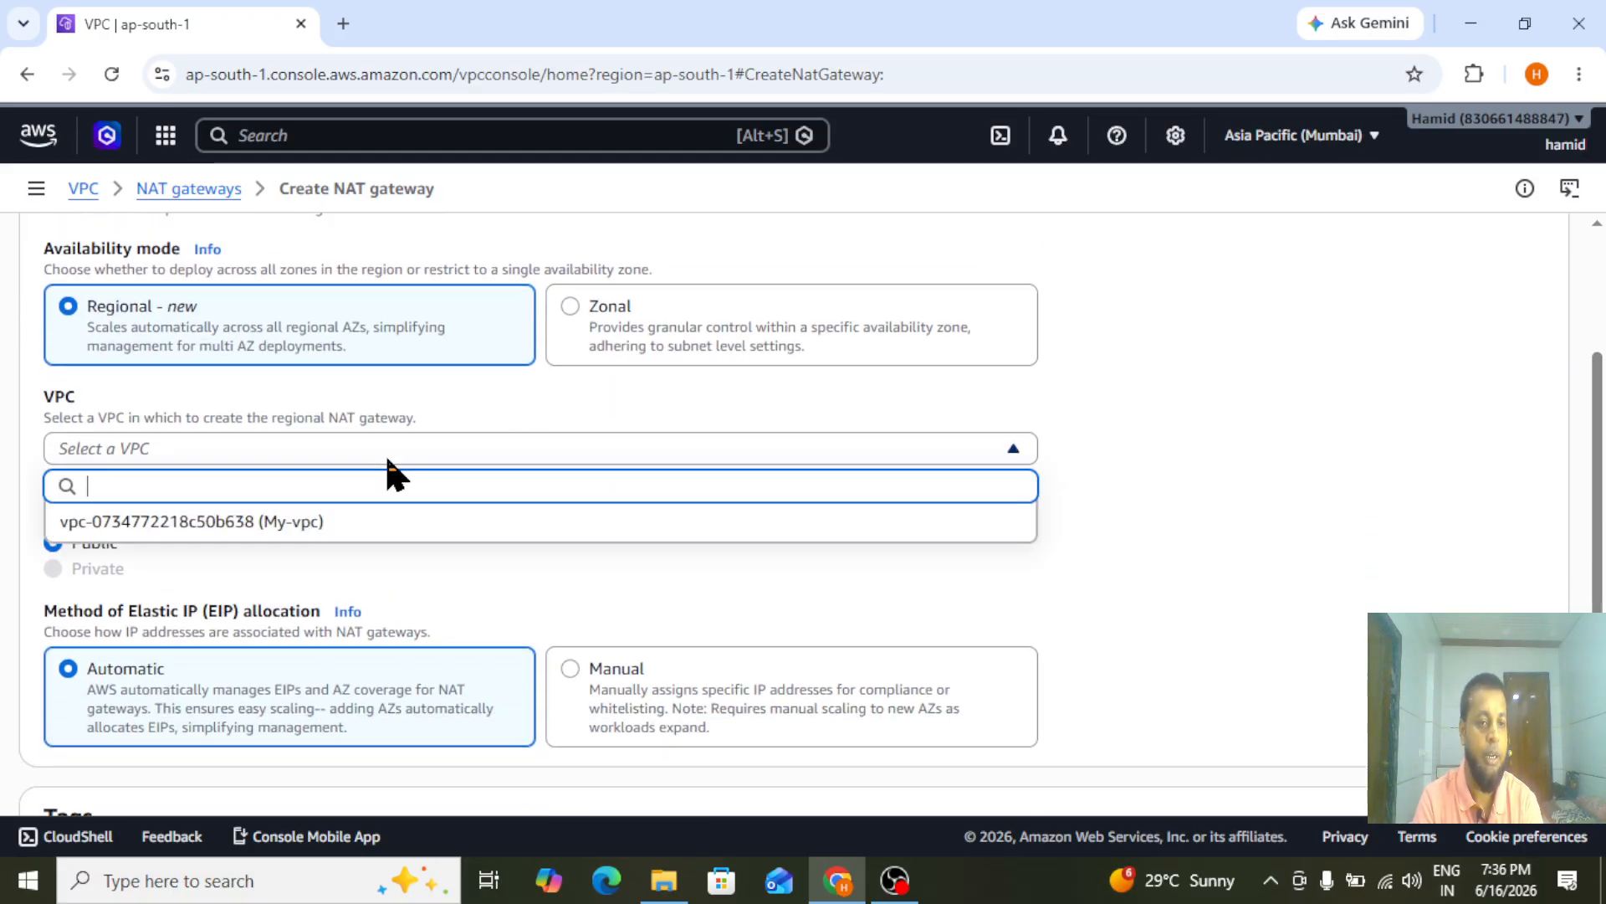
{"action": "left_click", "coordinate": [251, 520]}
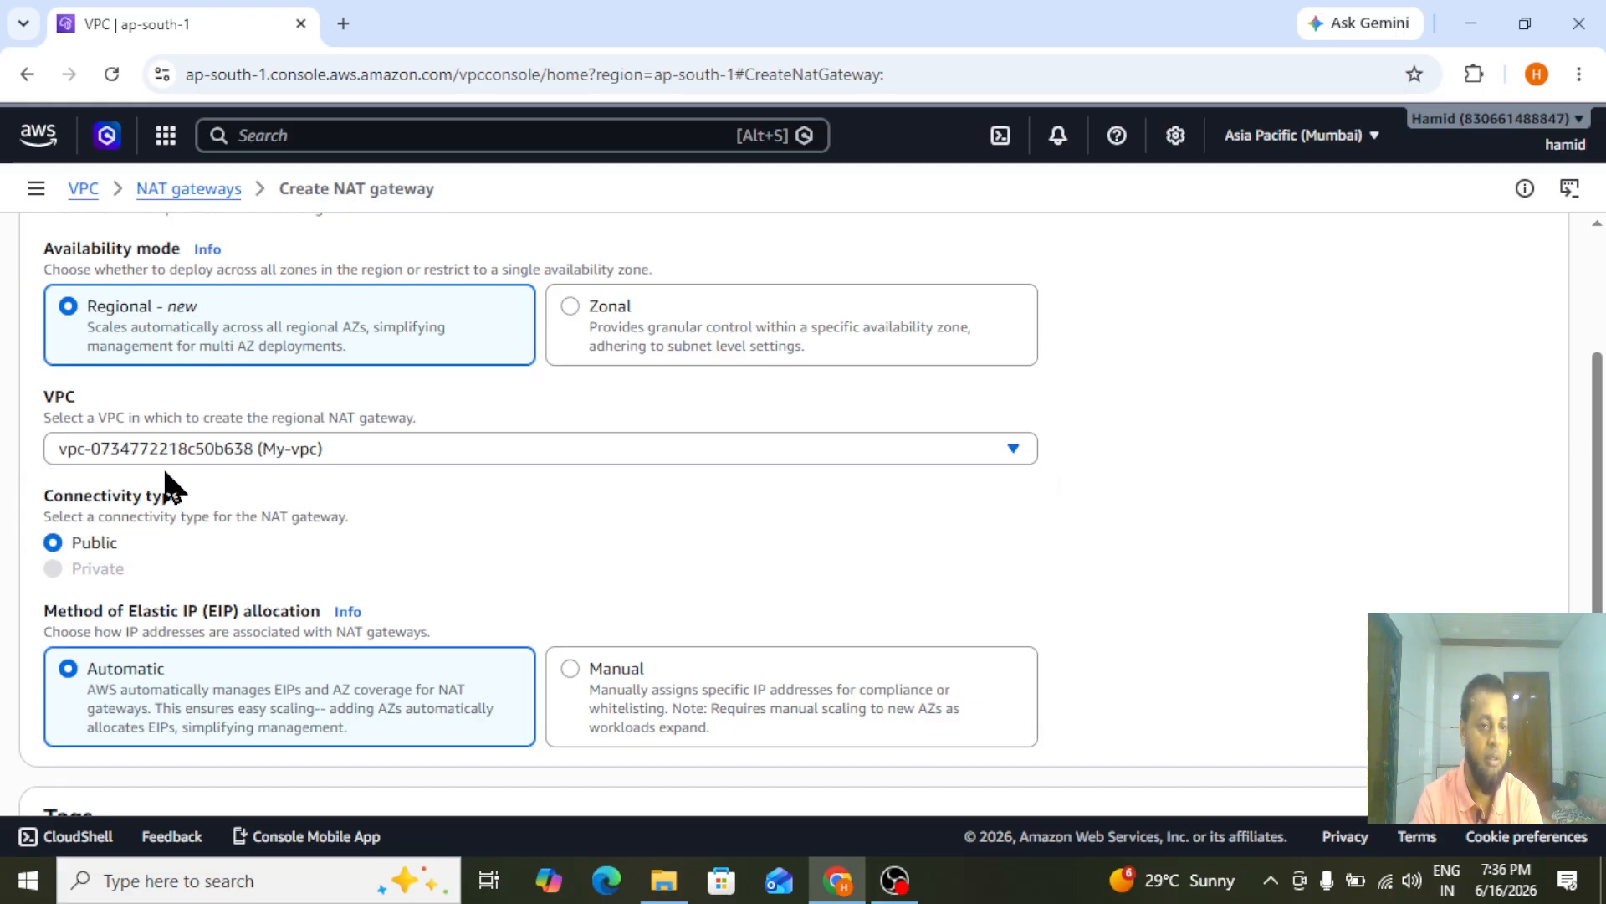
Switch the NAT gateway to manual Elastic IP allocation, and allocate a new Elastic IP for zone aps1-az1 (ap-south-1a)
{"action": "scroll", "coordinate": [1603, 523], "scroll_direction": "down", "scroll_amount": 1}
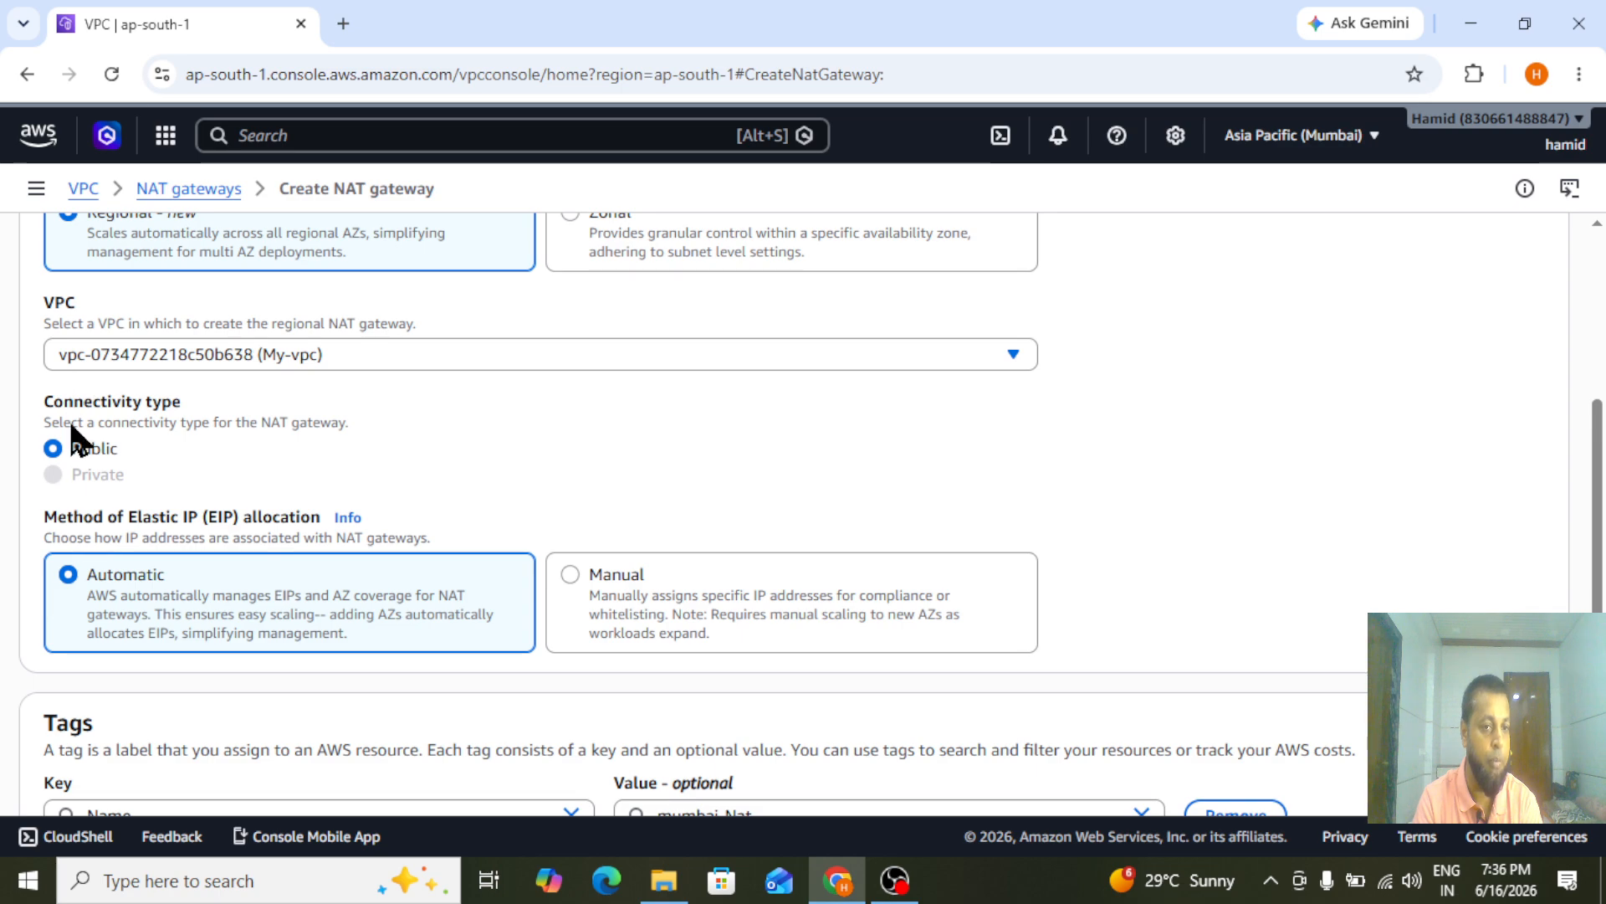
{"action": "scroll", "coordinate": [484, 435], "scroll_direction": "down", "scroll_amount": 1}
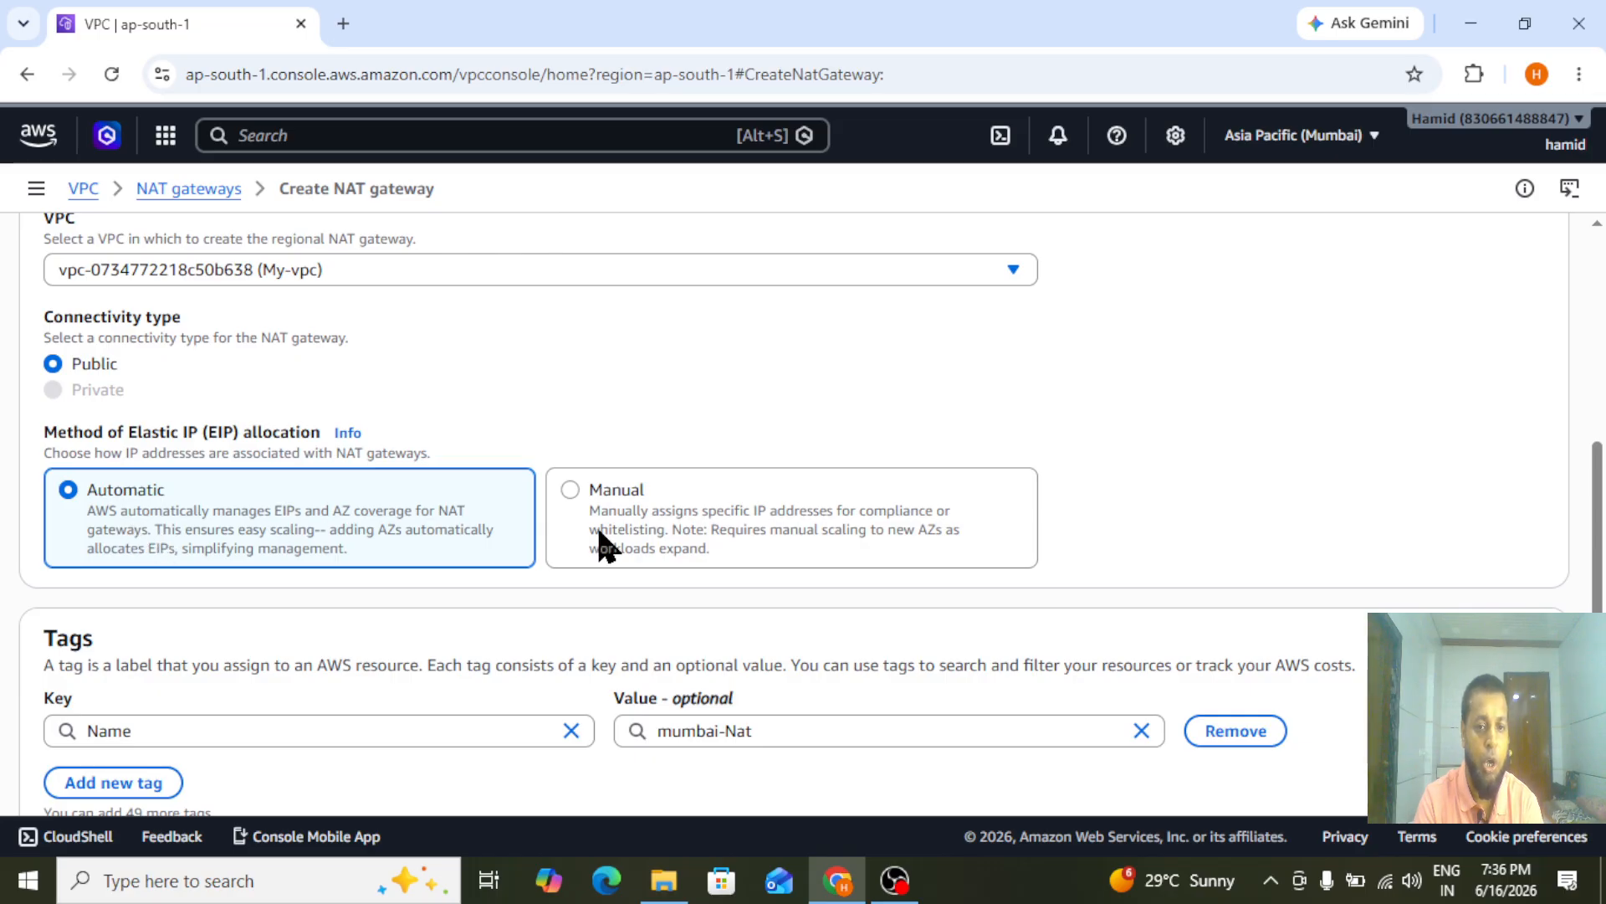
{"action": "left_click", "coordinate": [680, 540]}
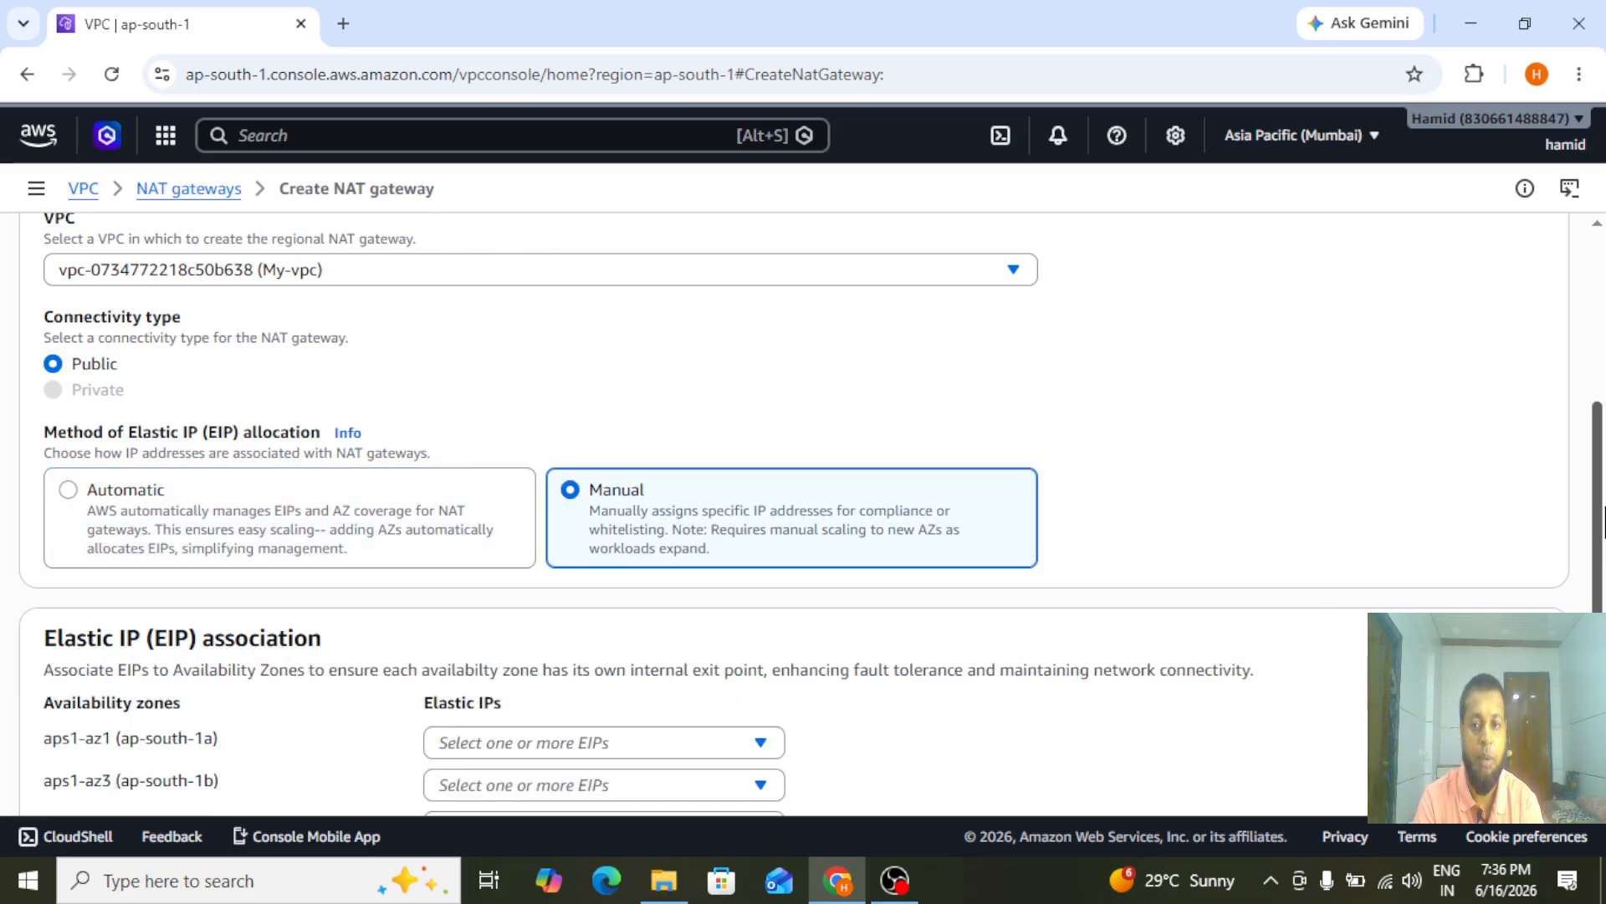
{"action": "scroll", "coordinate": [1603, 516], "scroll_direction": "down", "scroll_amount": 2}
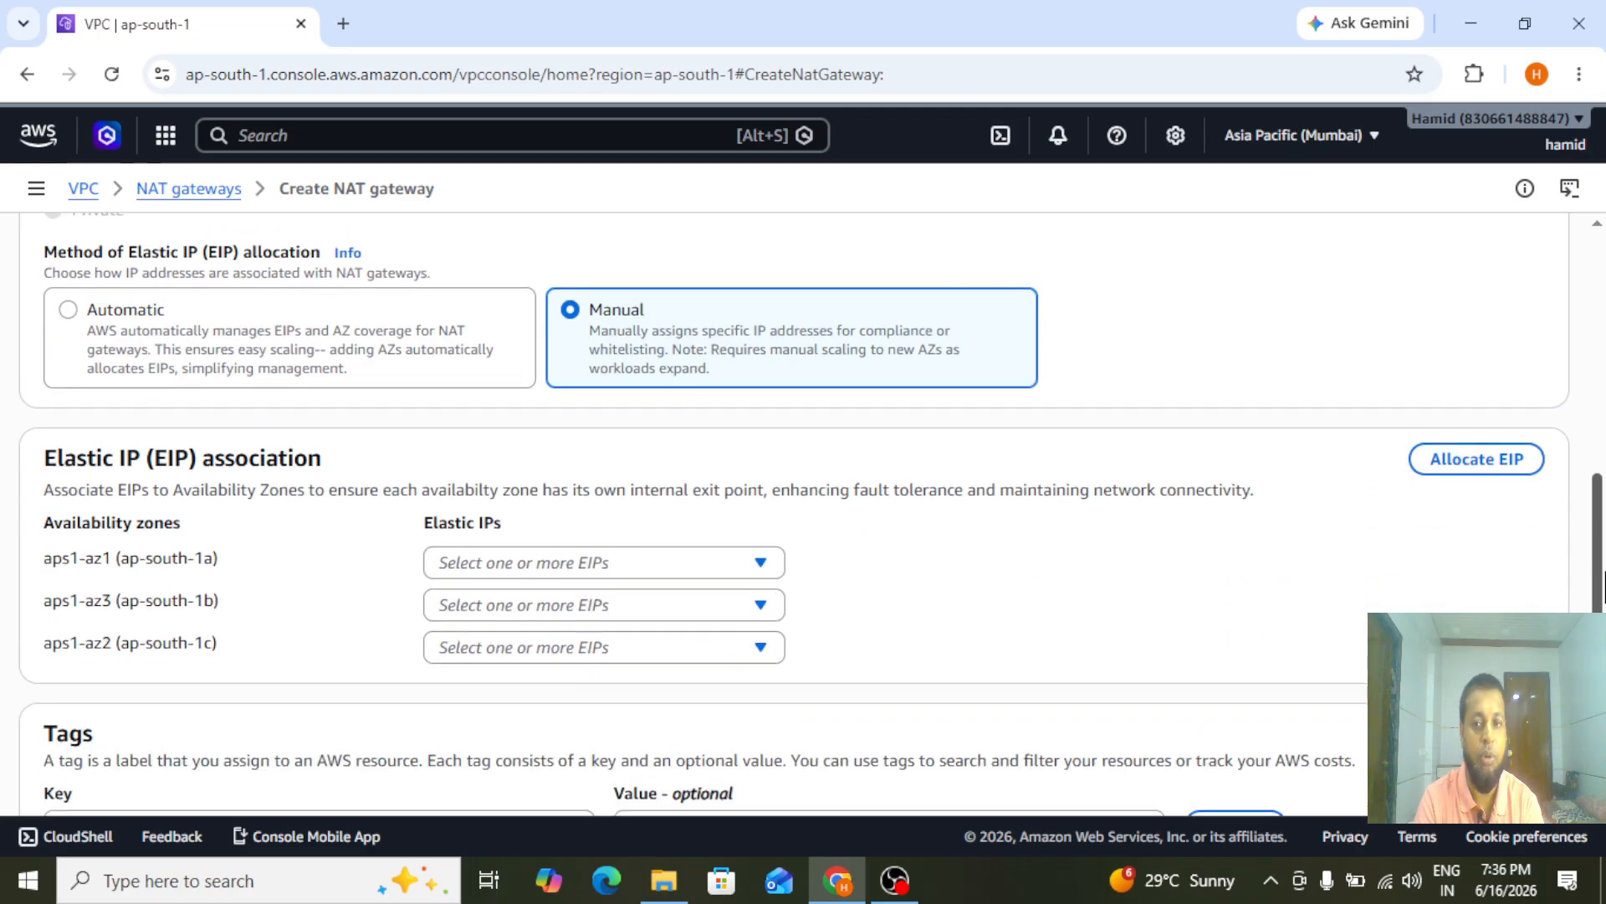
{"action": "left_click", "coordinate": [1447, 462]}
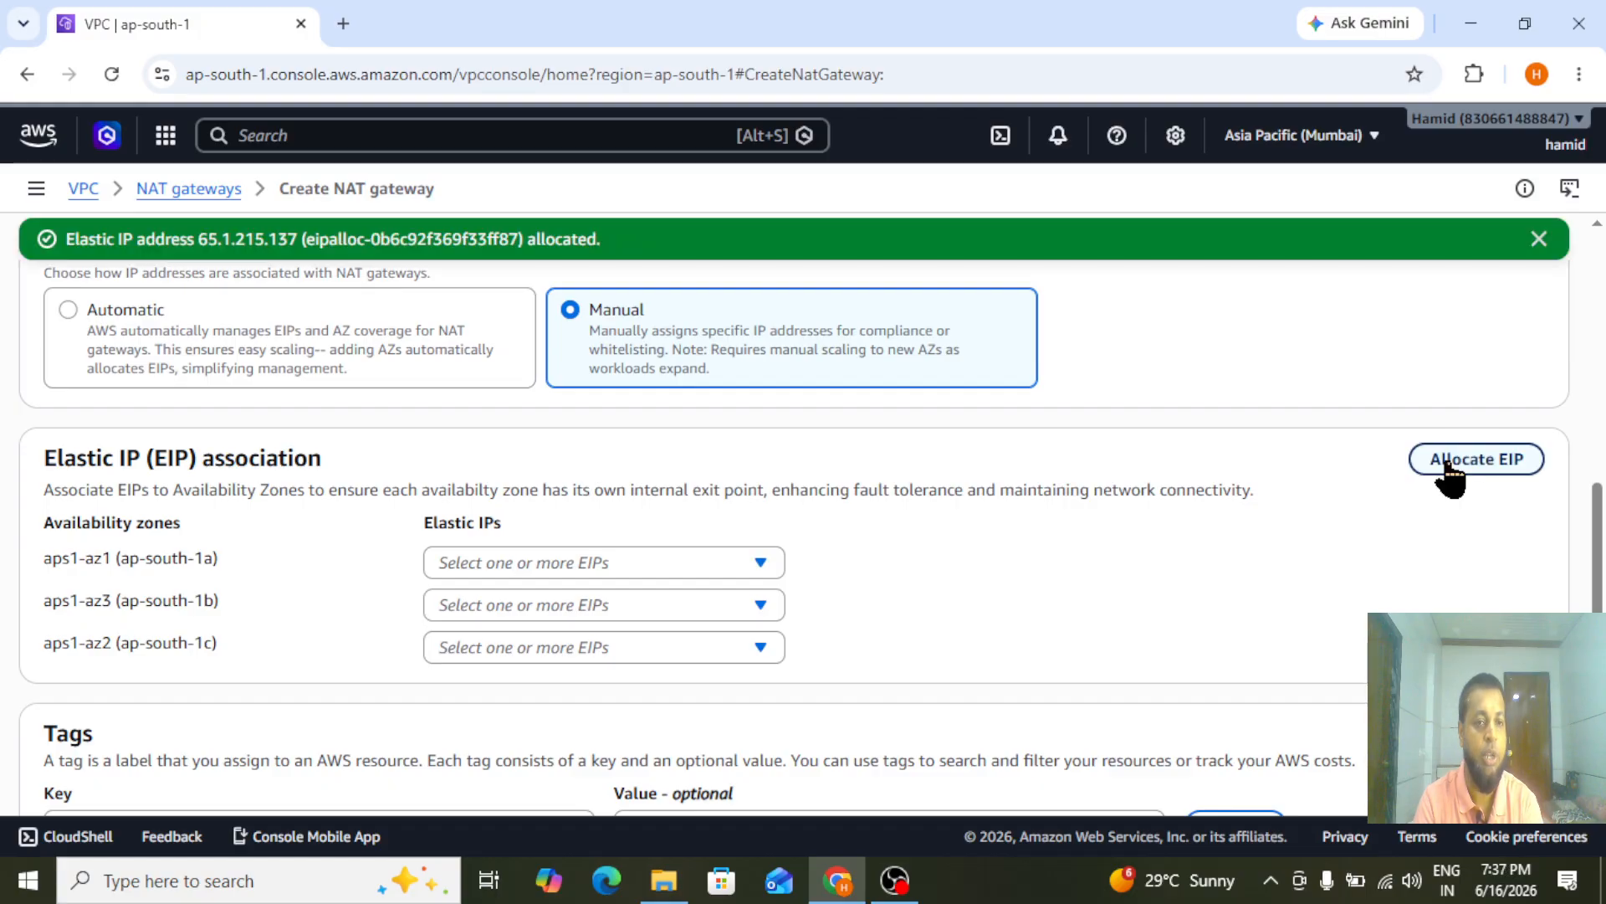
{"action": "left_click", "coordinate": [481, 569]}
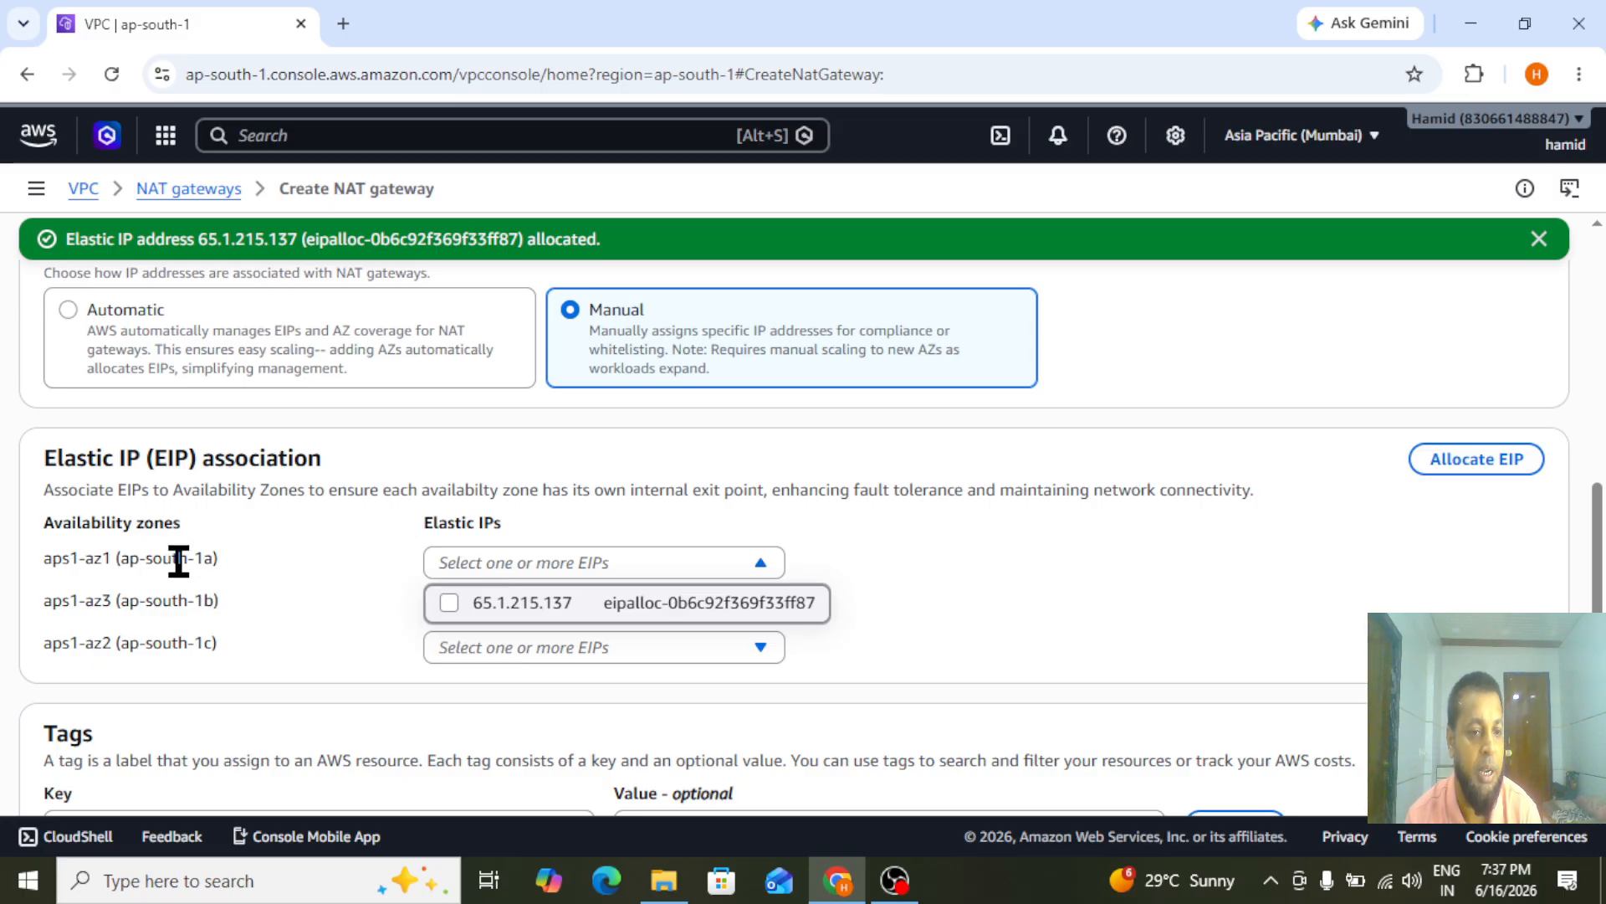
{"action": "left_click", "coordinate": [453, 611]}
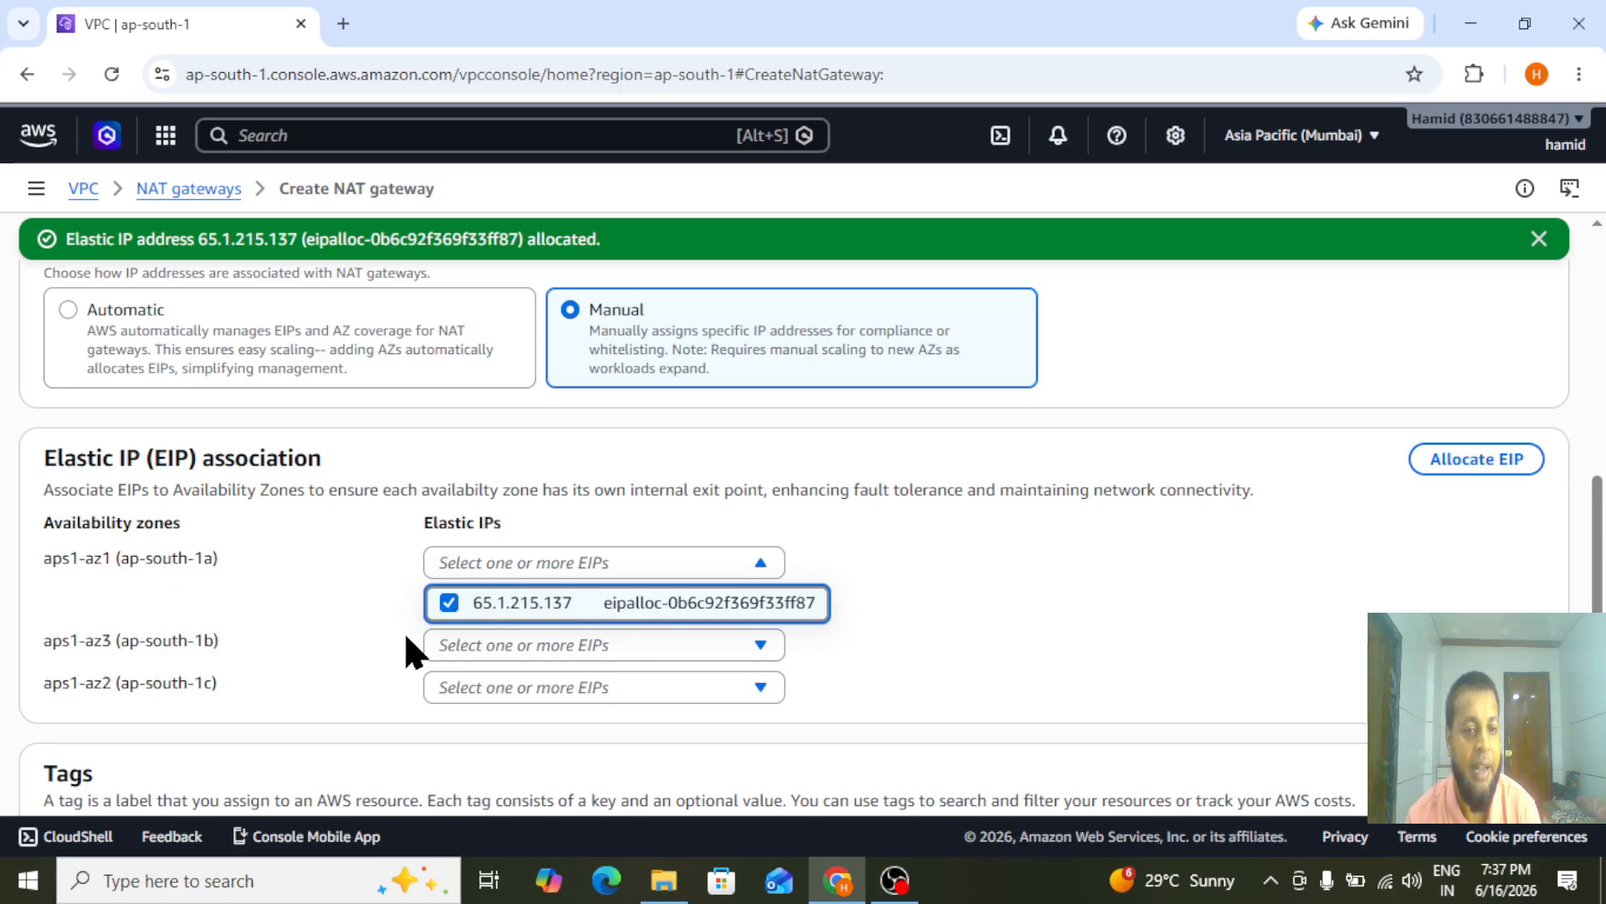
Create the mumbai-Nat NAT gateway and dismiss the notification
{"action": "scroll", "coordinate": [1601, 585], "scroll_direction": "down", "scroll_amount": 3}
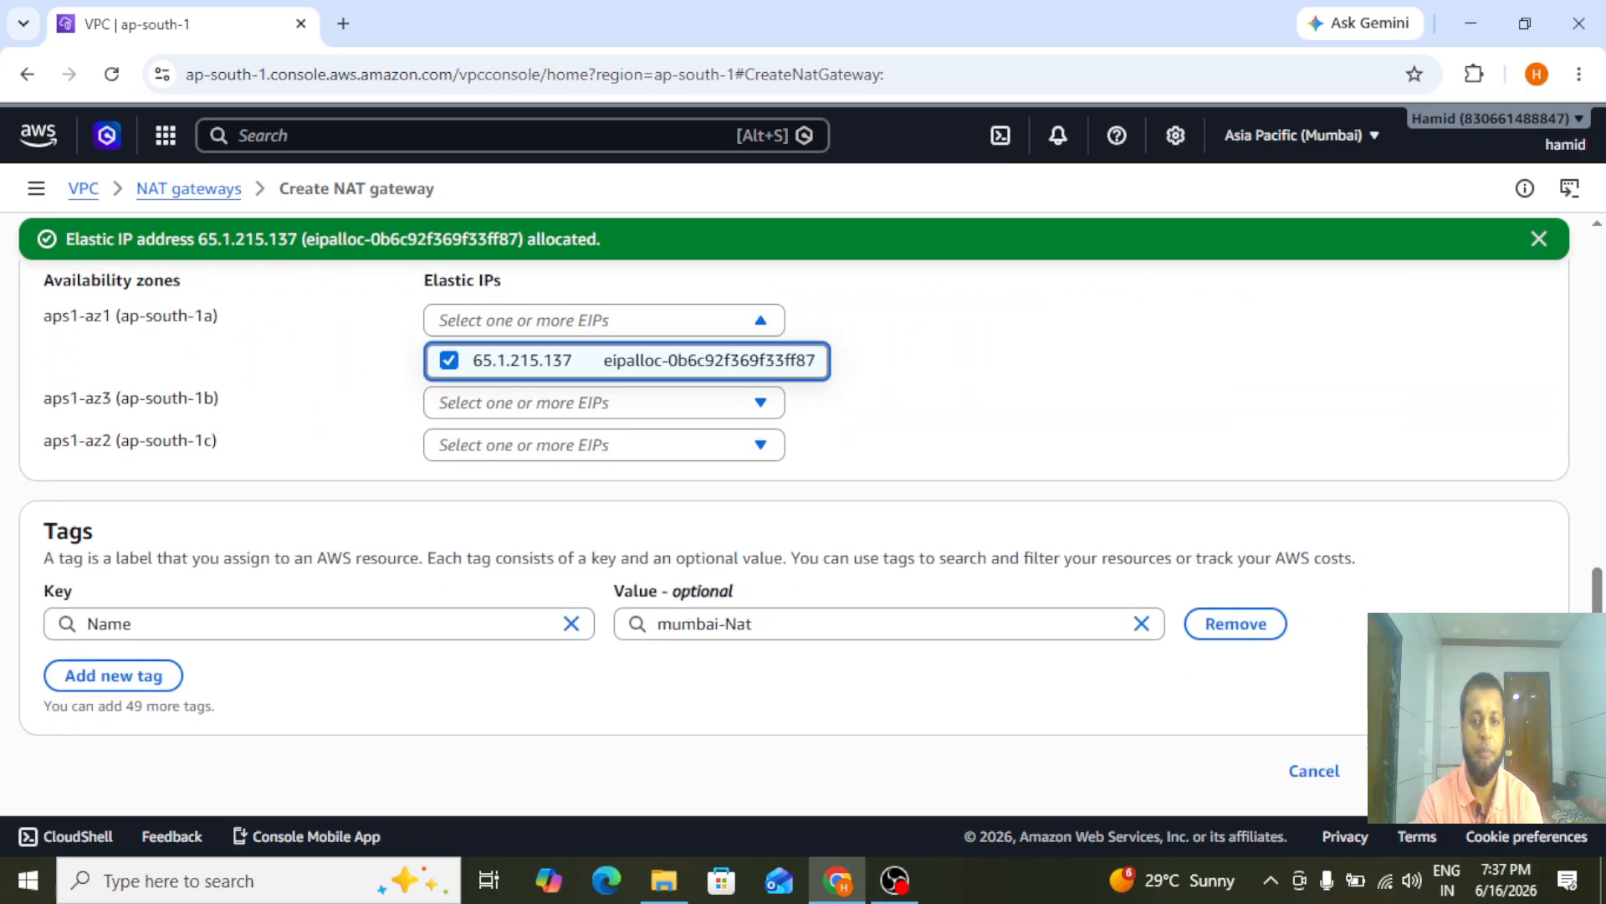
{"action": "left_click", "coordinate": [1464, 770]}
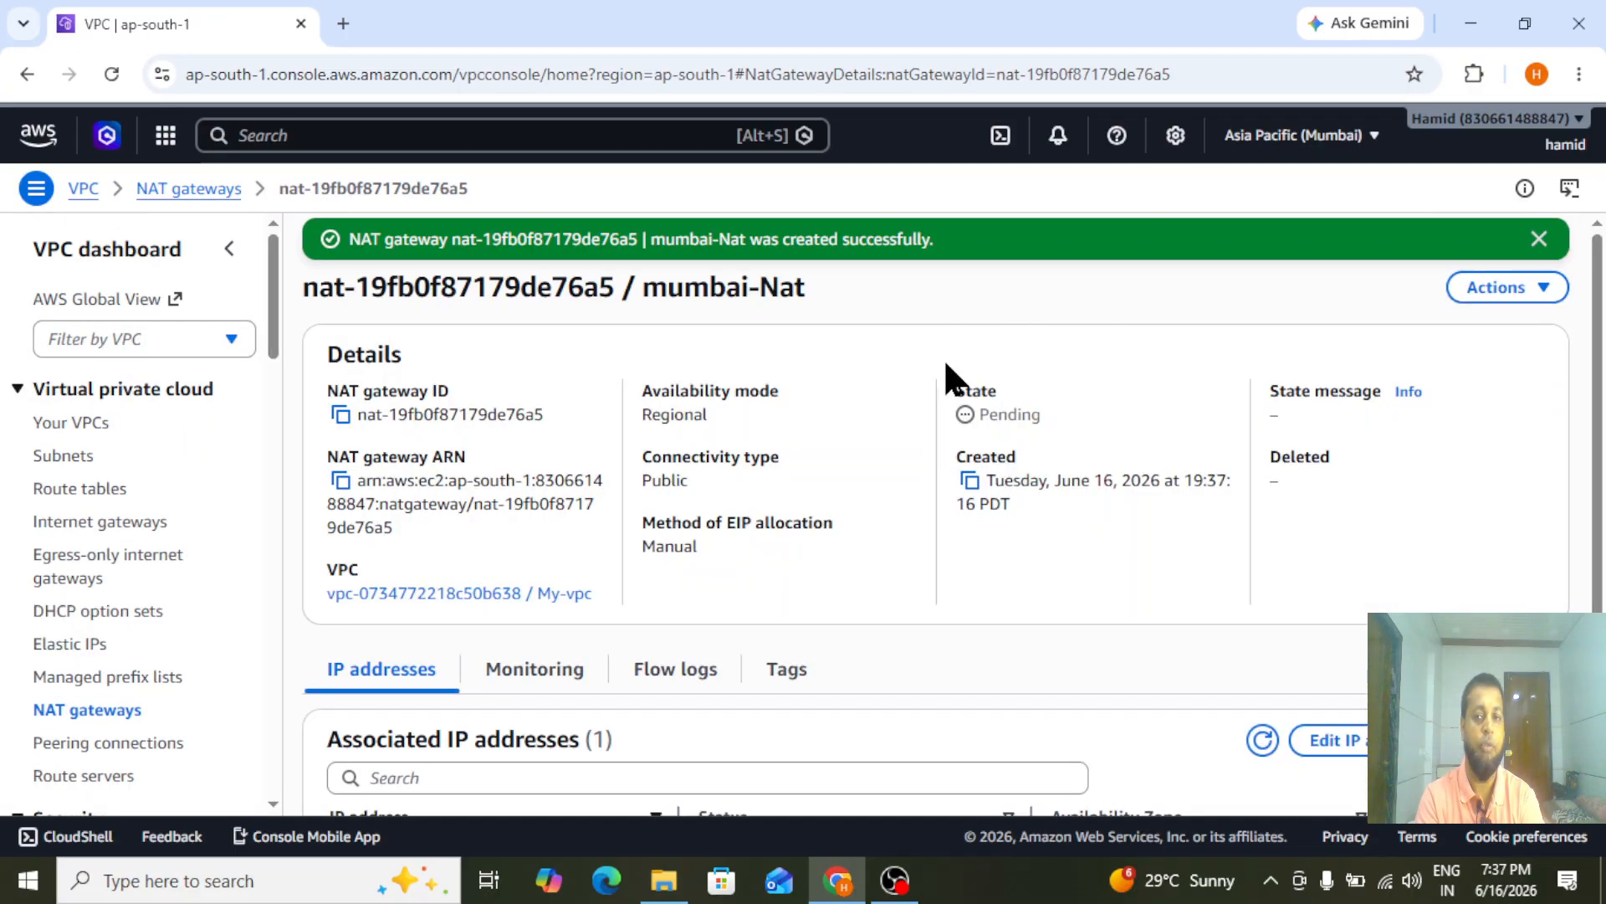
{"action": "left_click", "coordinate": [1539, 239]}
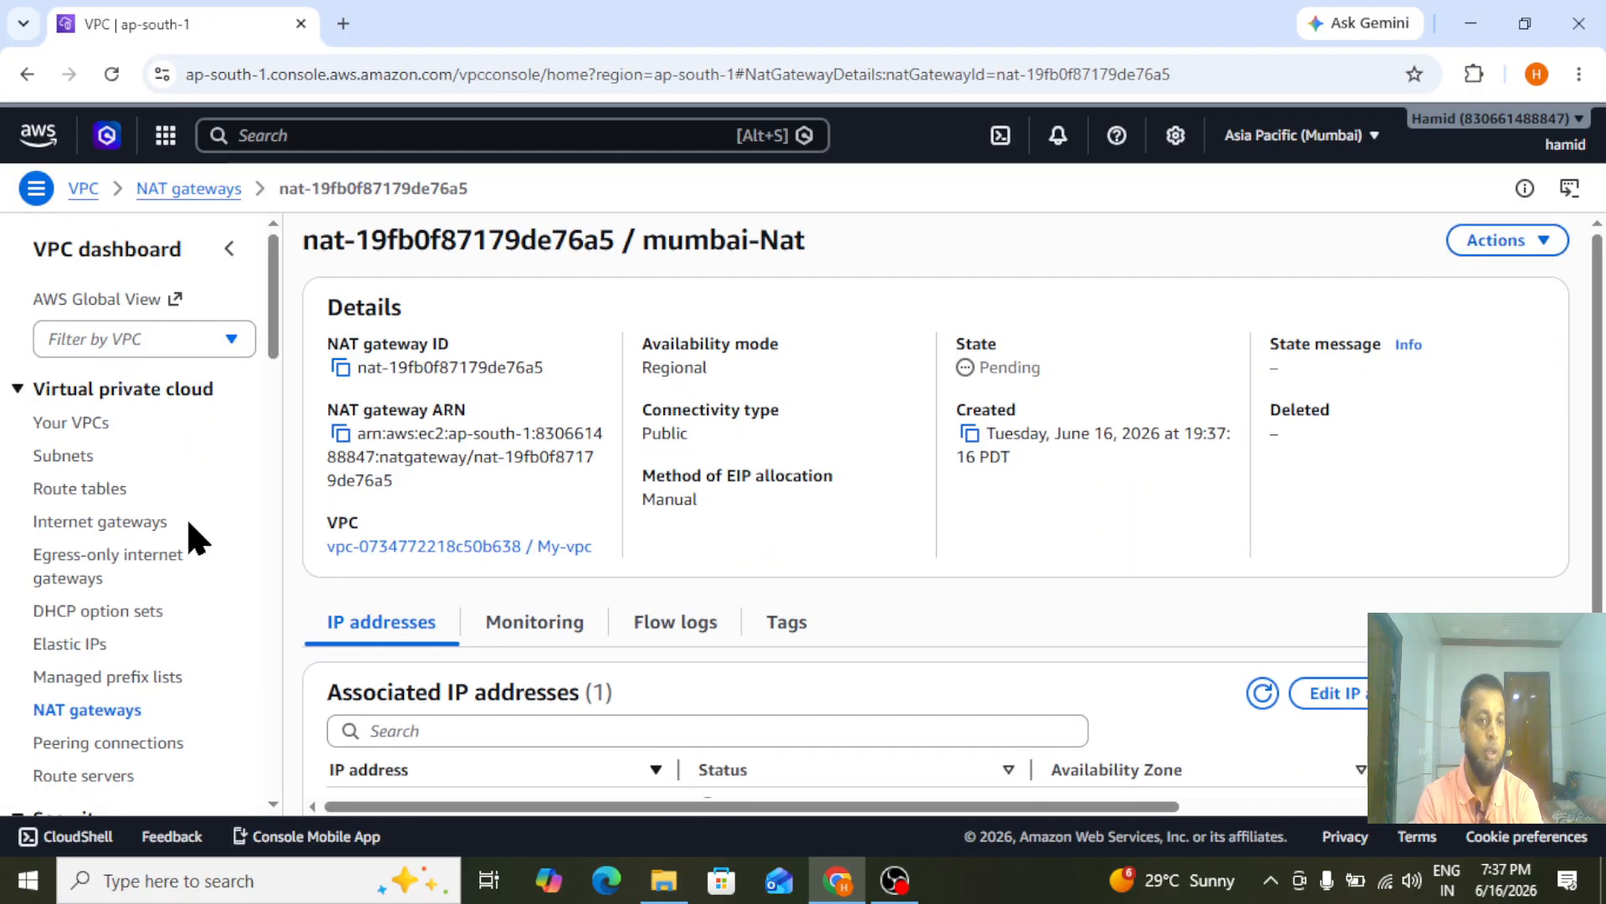
Create a route table named public-route in My-vpc
{"action": "left_click", "coordinate": [75, 494]}
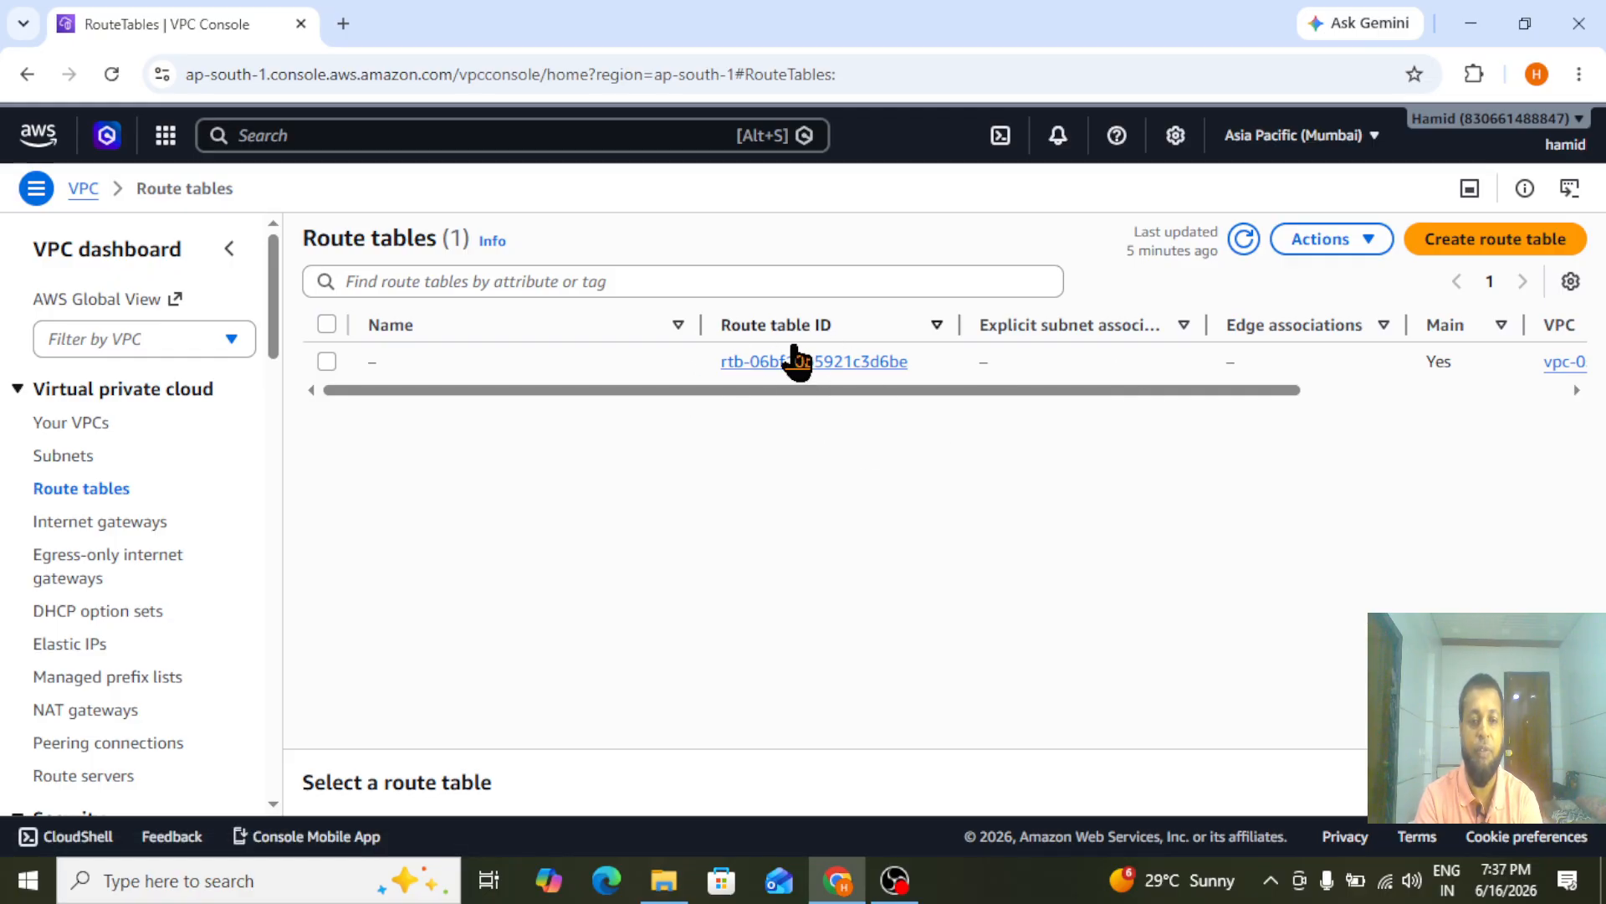
{"action": "left_click", "coordinate": [1511, 242]}
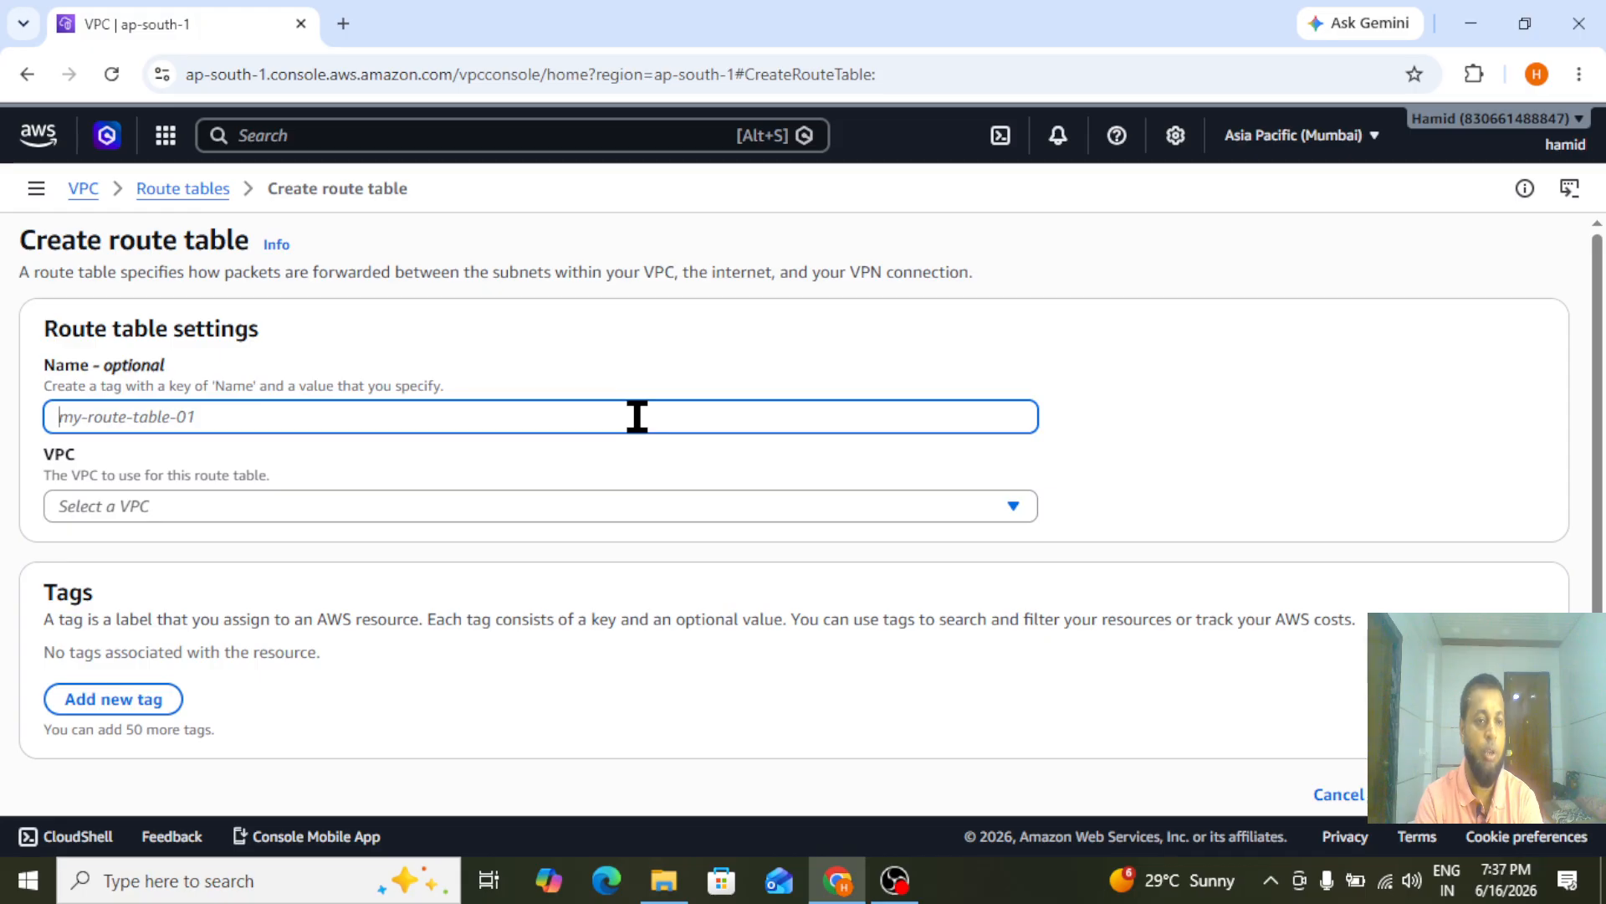
{"action": "type", "text": "pu"}
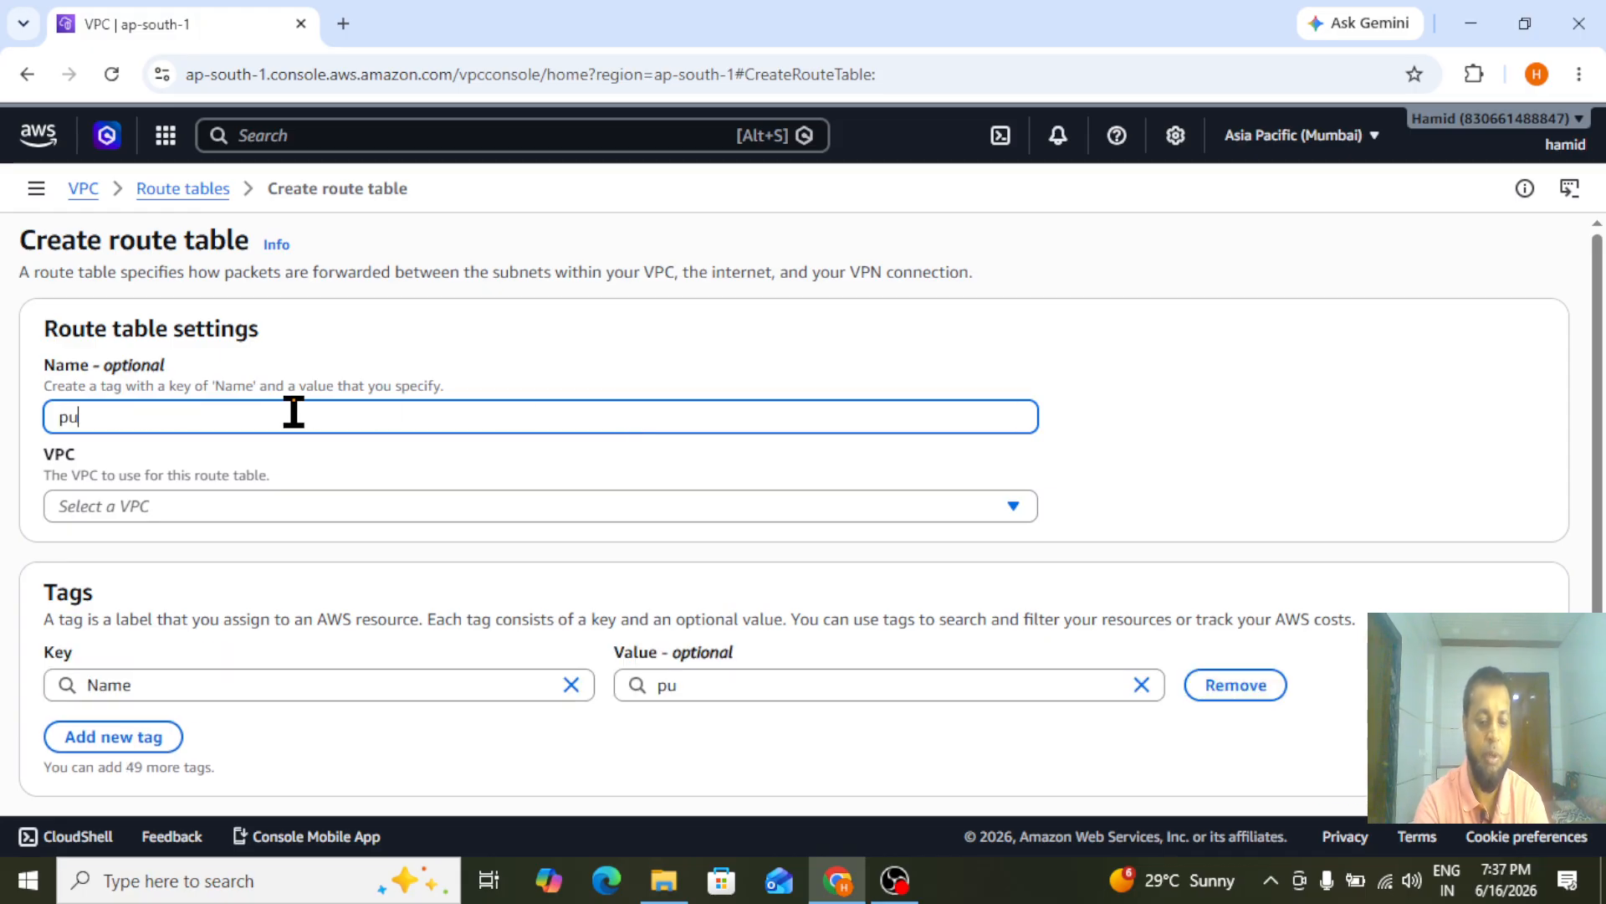
{"action": "type", "text": "blic-route"}
{"action": "left_click", "coordinate": [231, 507]}
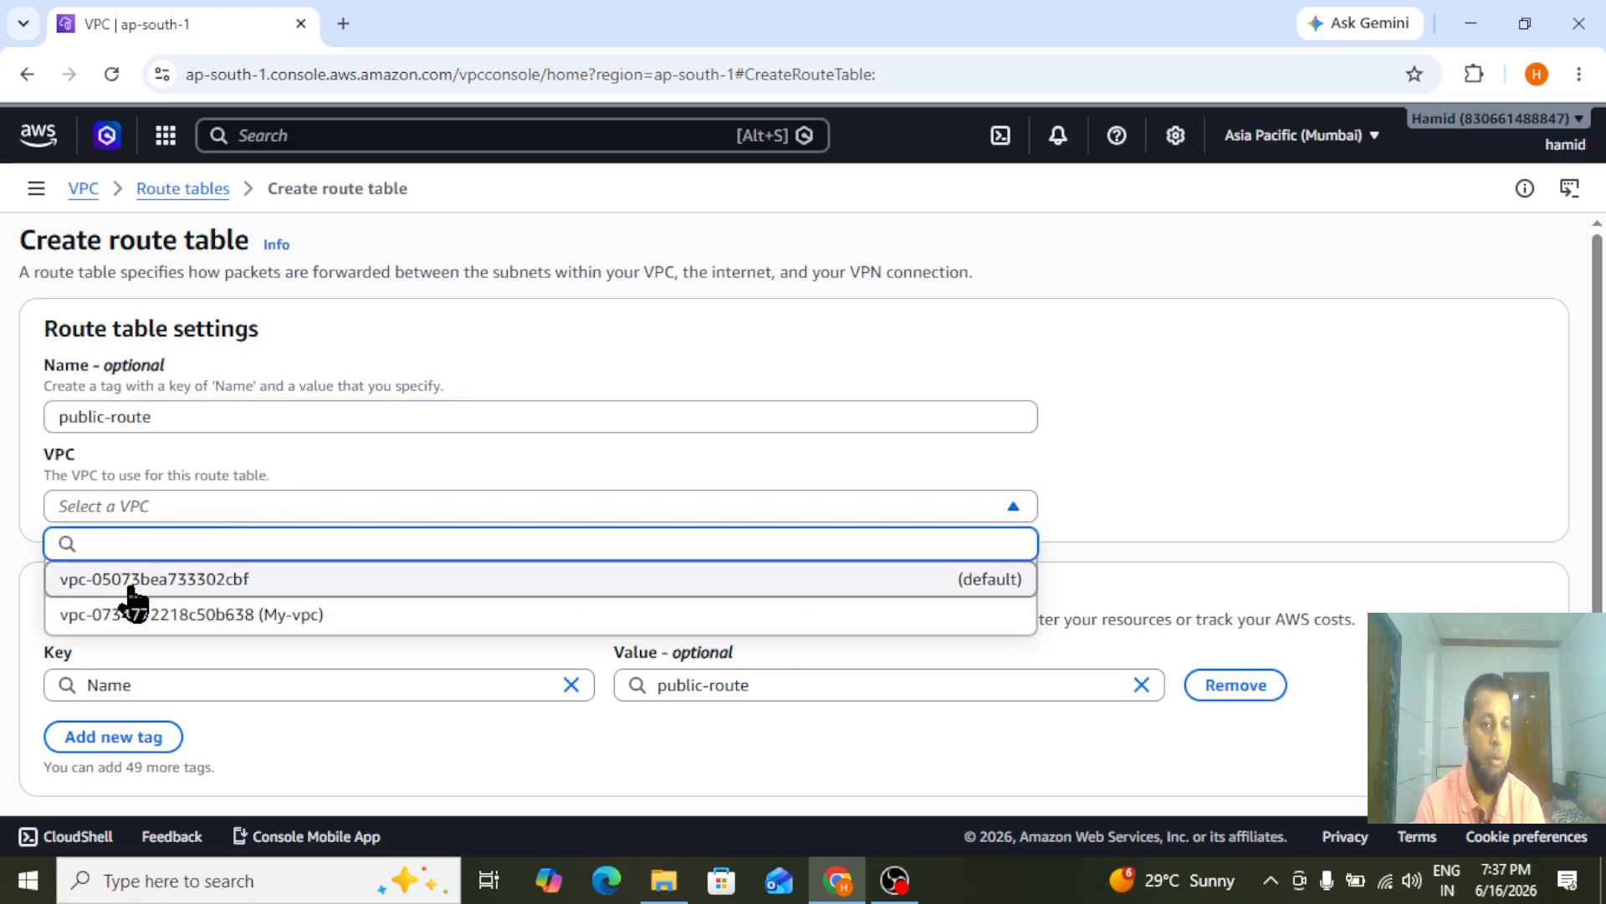
{"action": "left_click", "coordinate": [234, 614]}
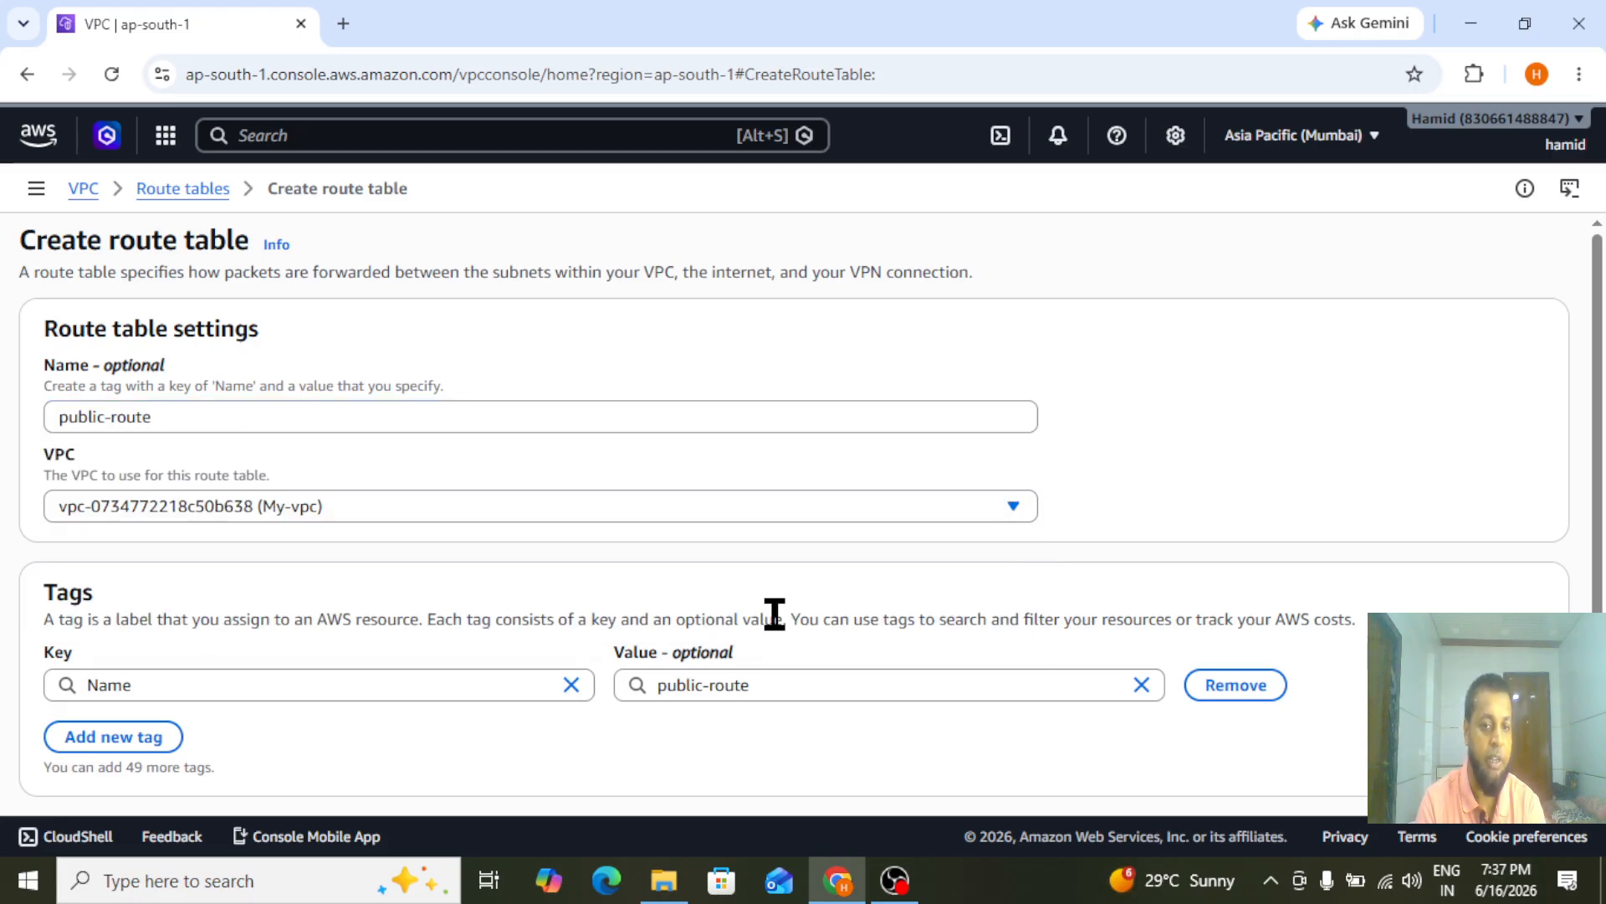
{"action": "scroll", "coordinate": [774, 613], "scroll_direction": "down", "scroll_amount": 1}
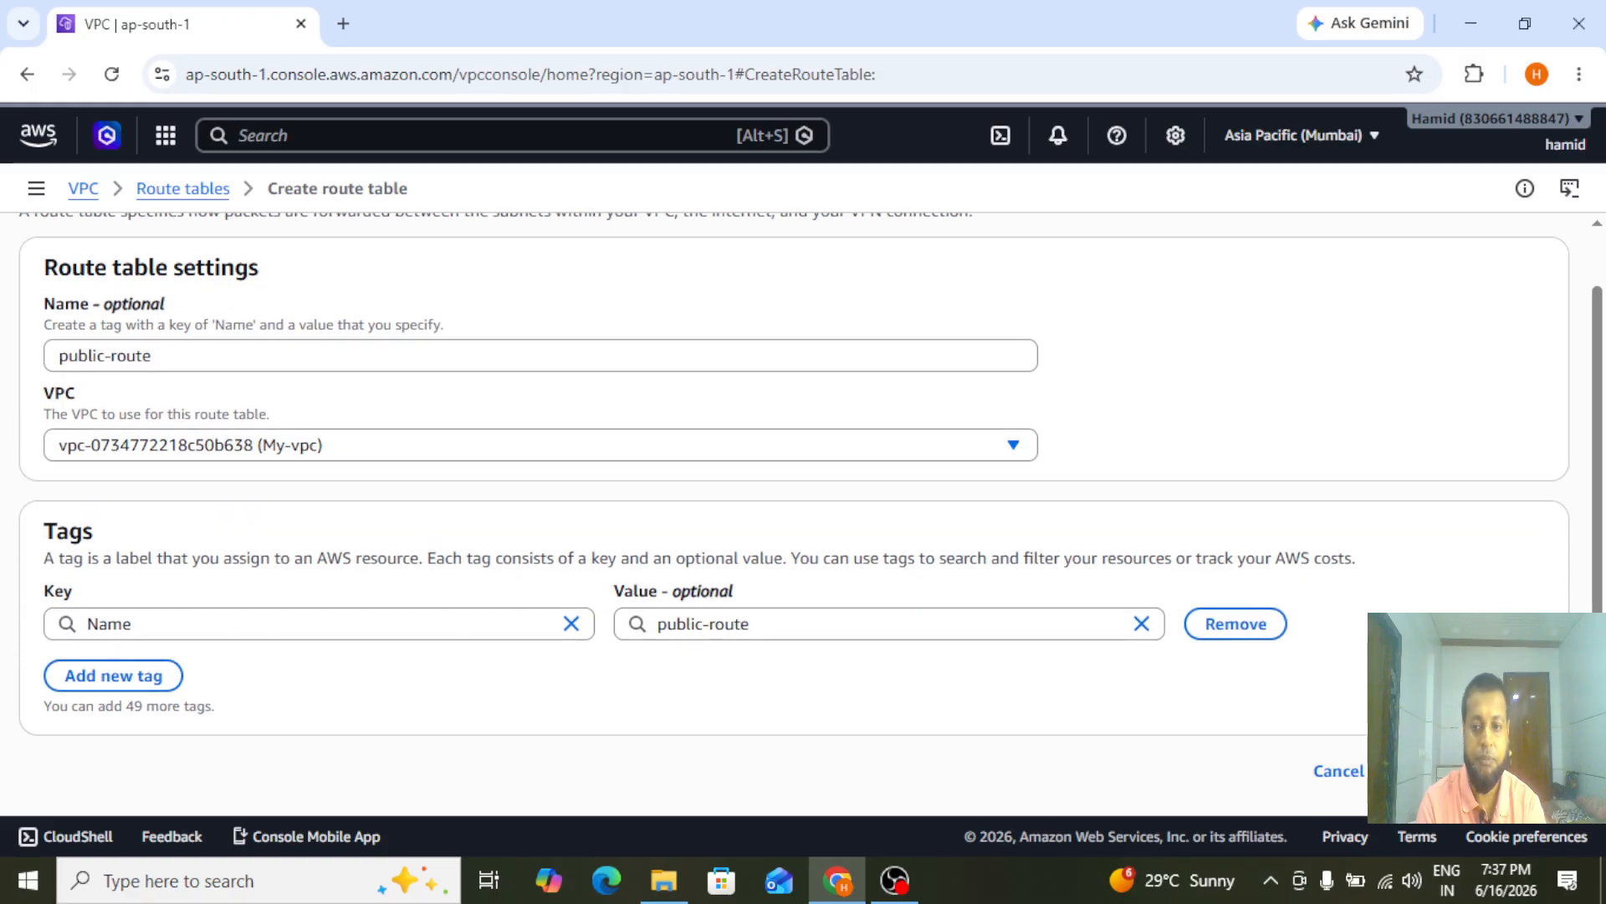
{"action": "left_click", "coordinate": [1476, 771]}
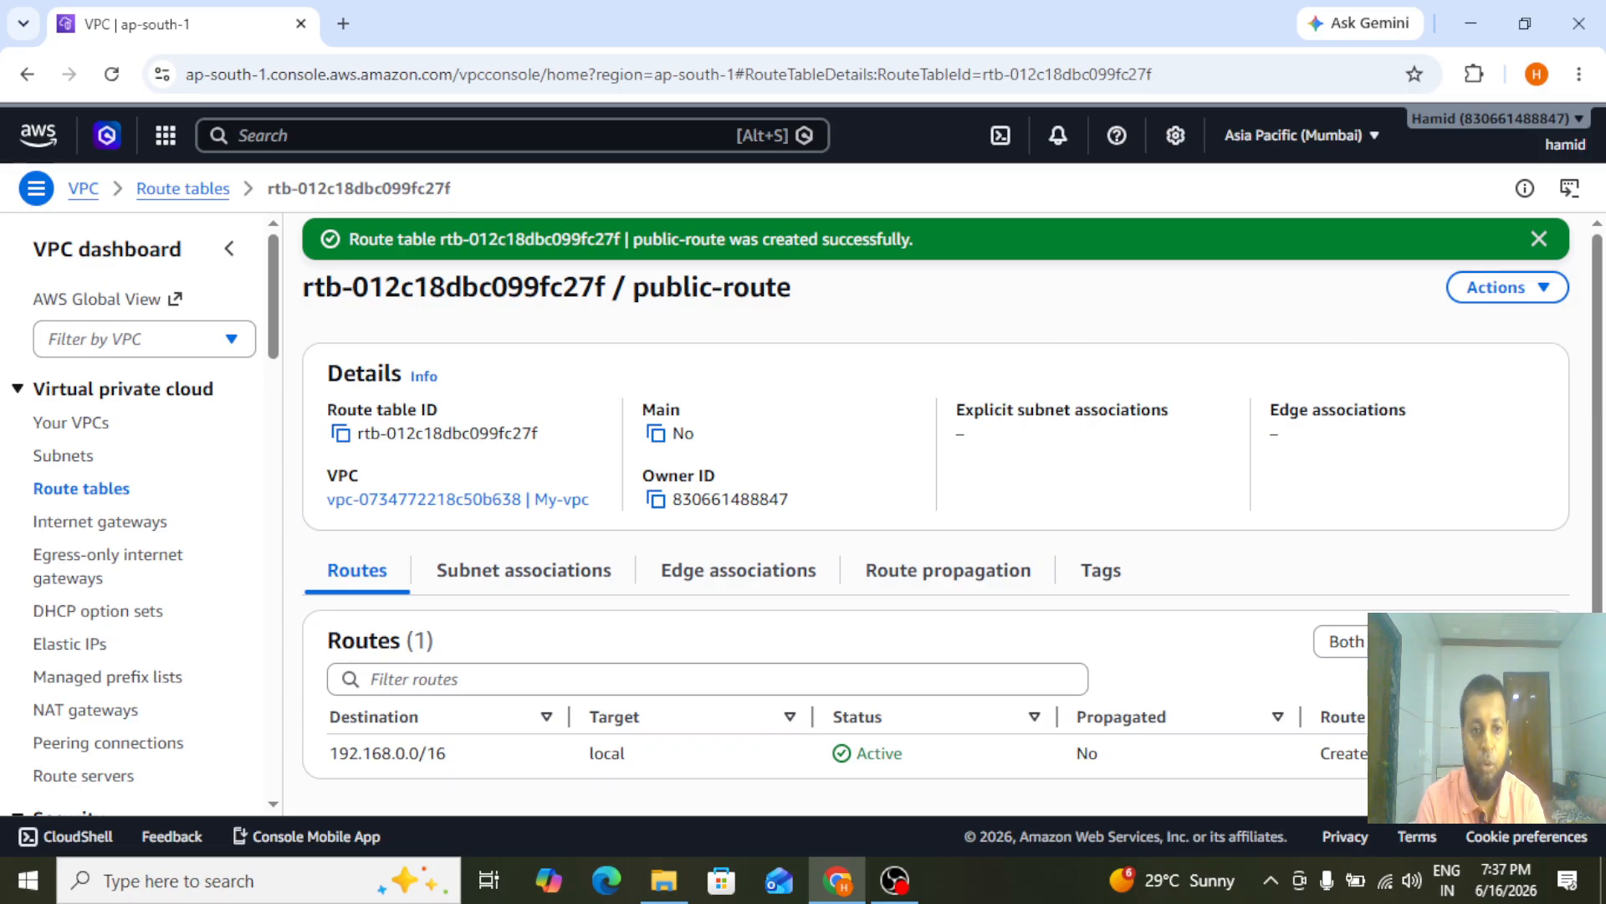
Add a 0.0.0.0/0 route to public-route targeting the mumbai-Gat internet gateway, and save the routes
{"action": "left_click", "coordinate": [1486, 641]}
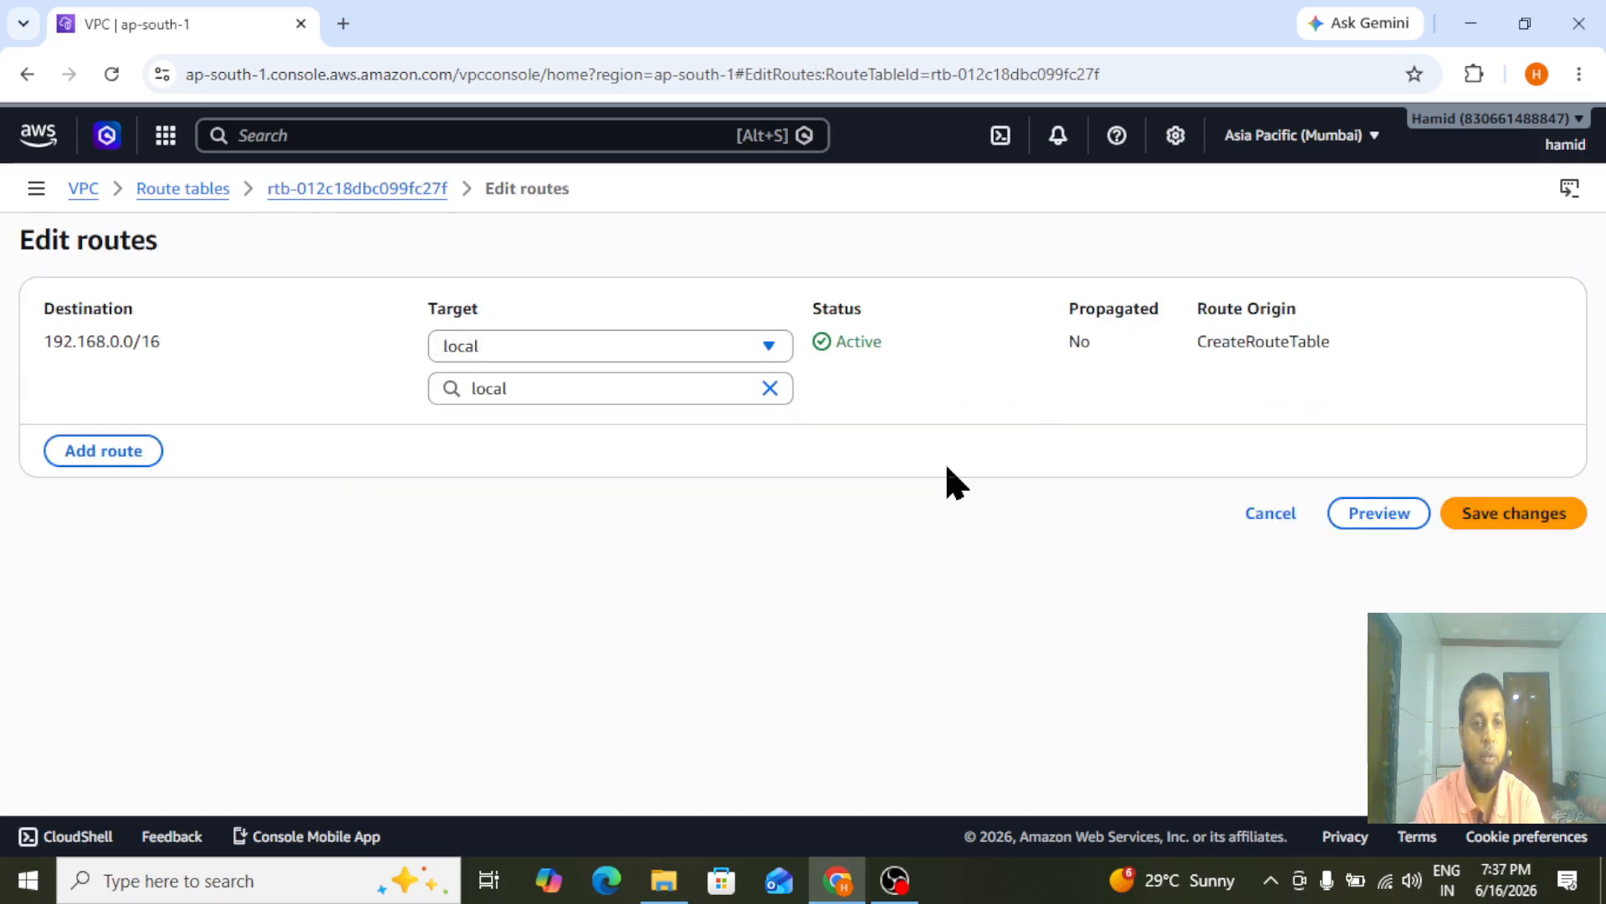
{"action": "left_click", "coordinate": [78, 456]}
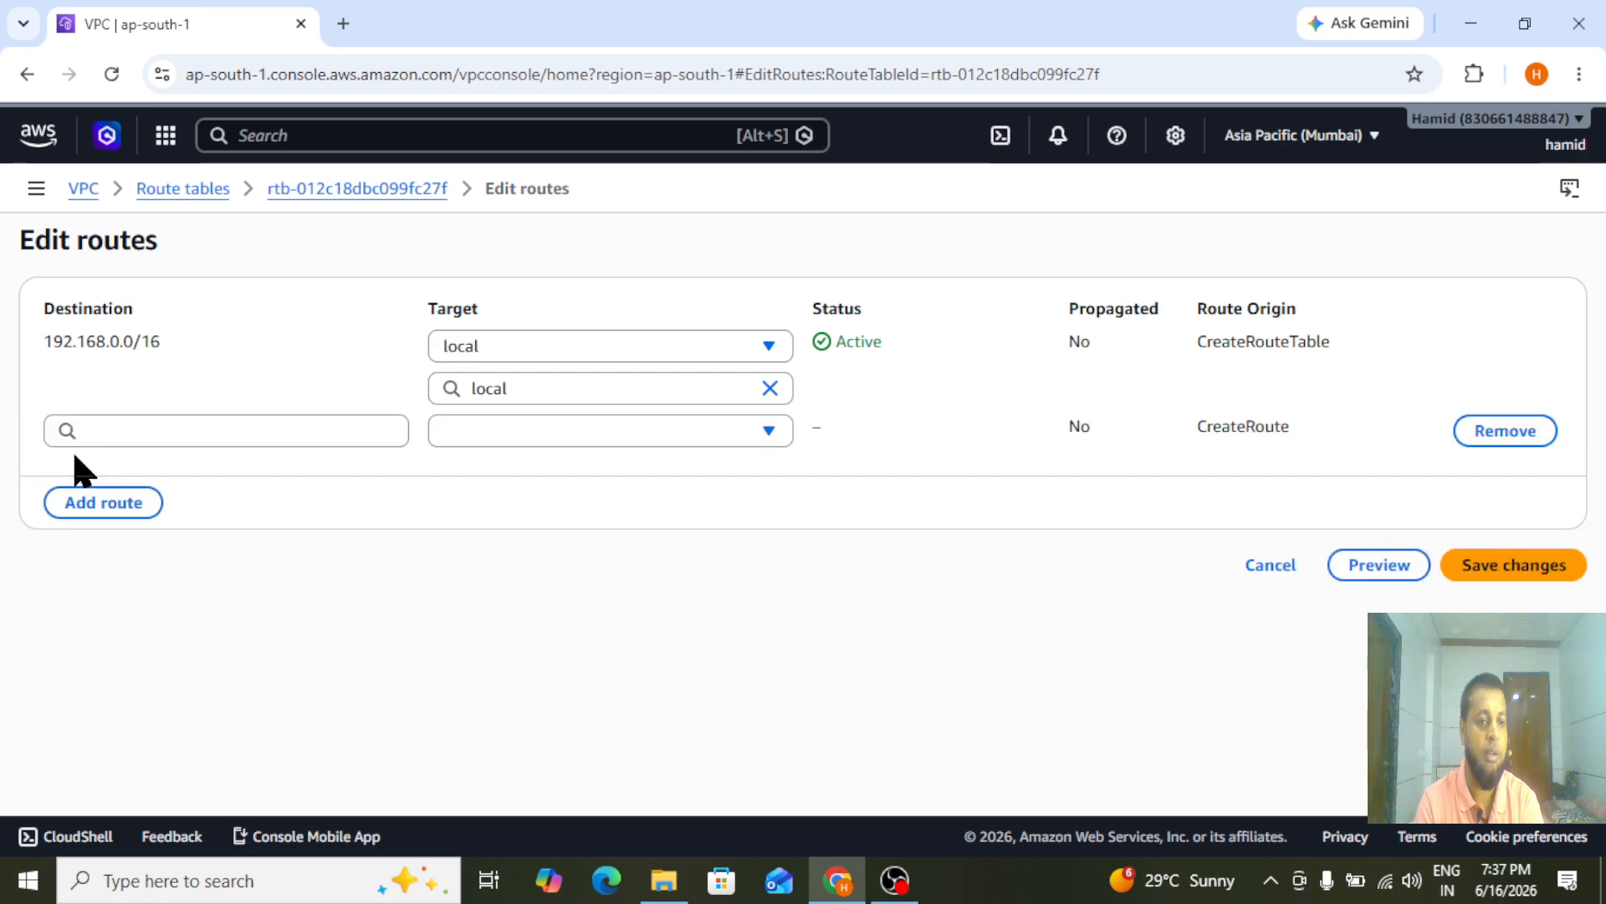
{"action": "left_click", "coordinate": [123, 430]}
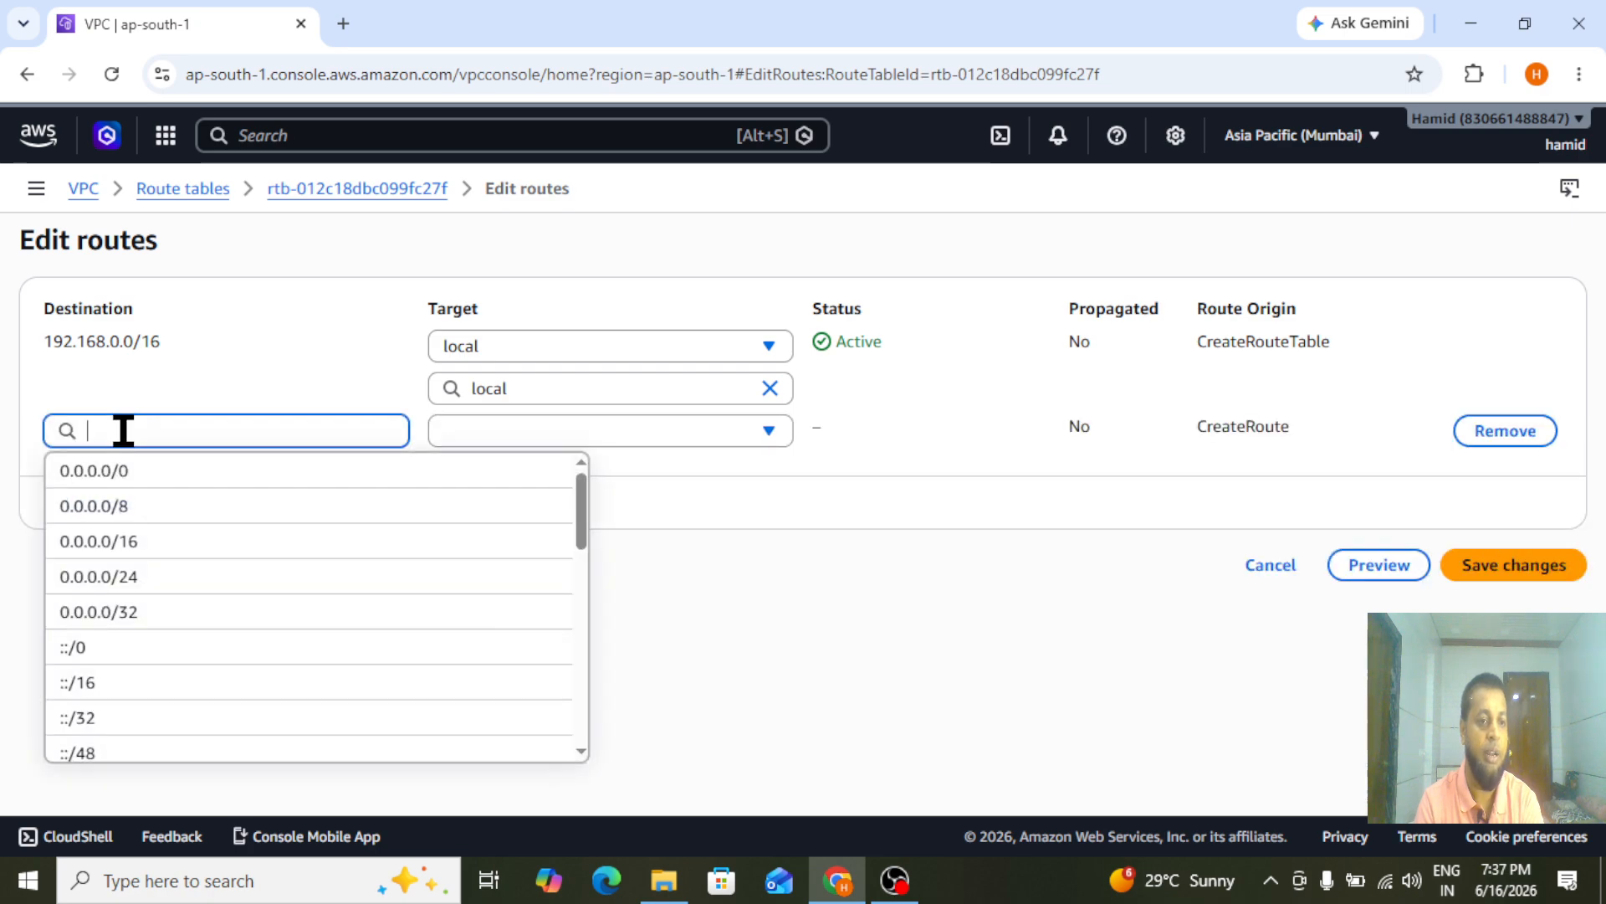
{"action": "left_click", "coordinate": [109, 474]}
{"action": "left_click", "coordinate": [572, 431]}
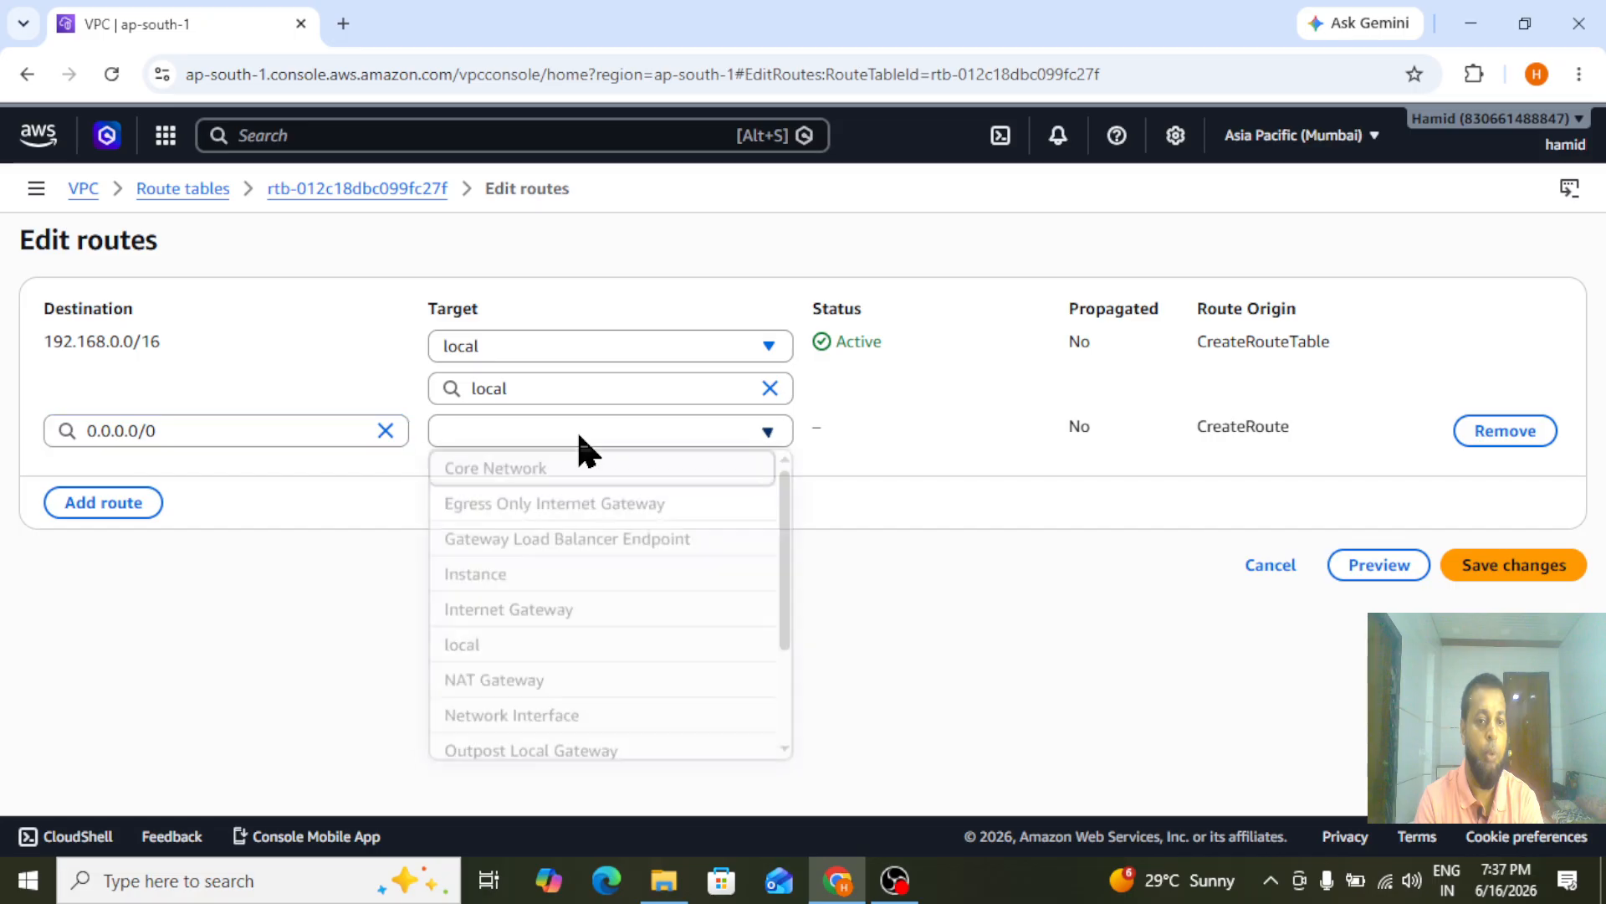
{"action": "left_click", "coordinate": [540, 615]}
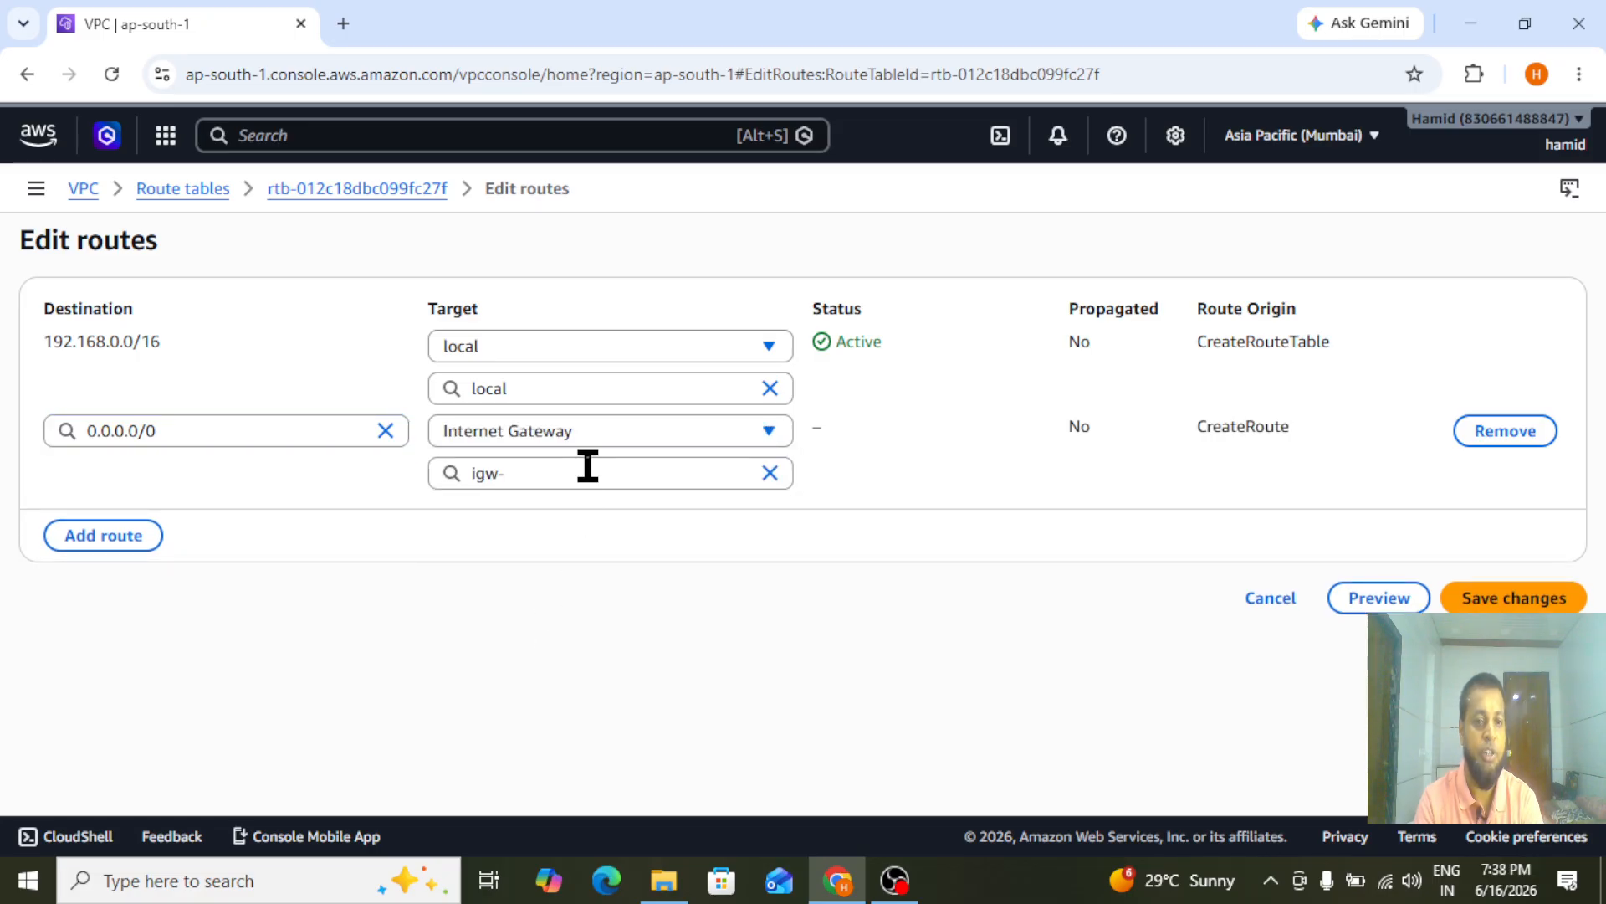
{"action": "left_click", "coordinate": [674, 471]}
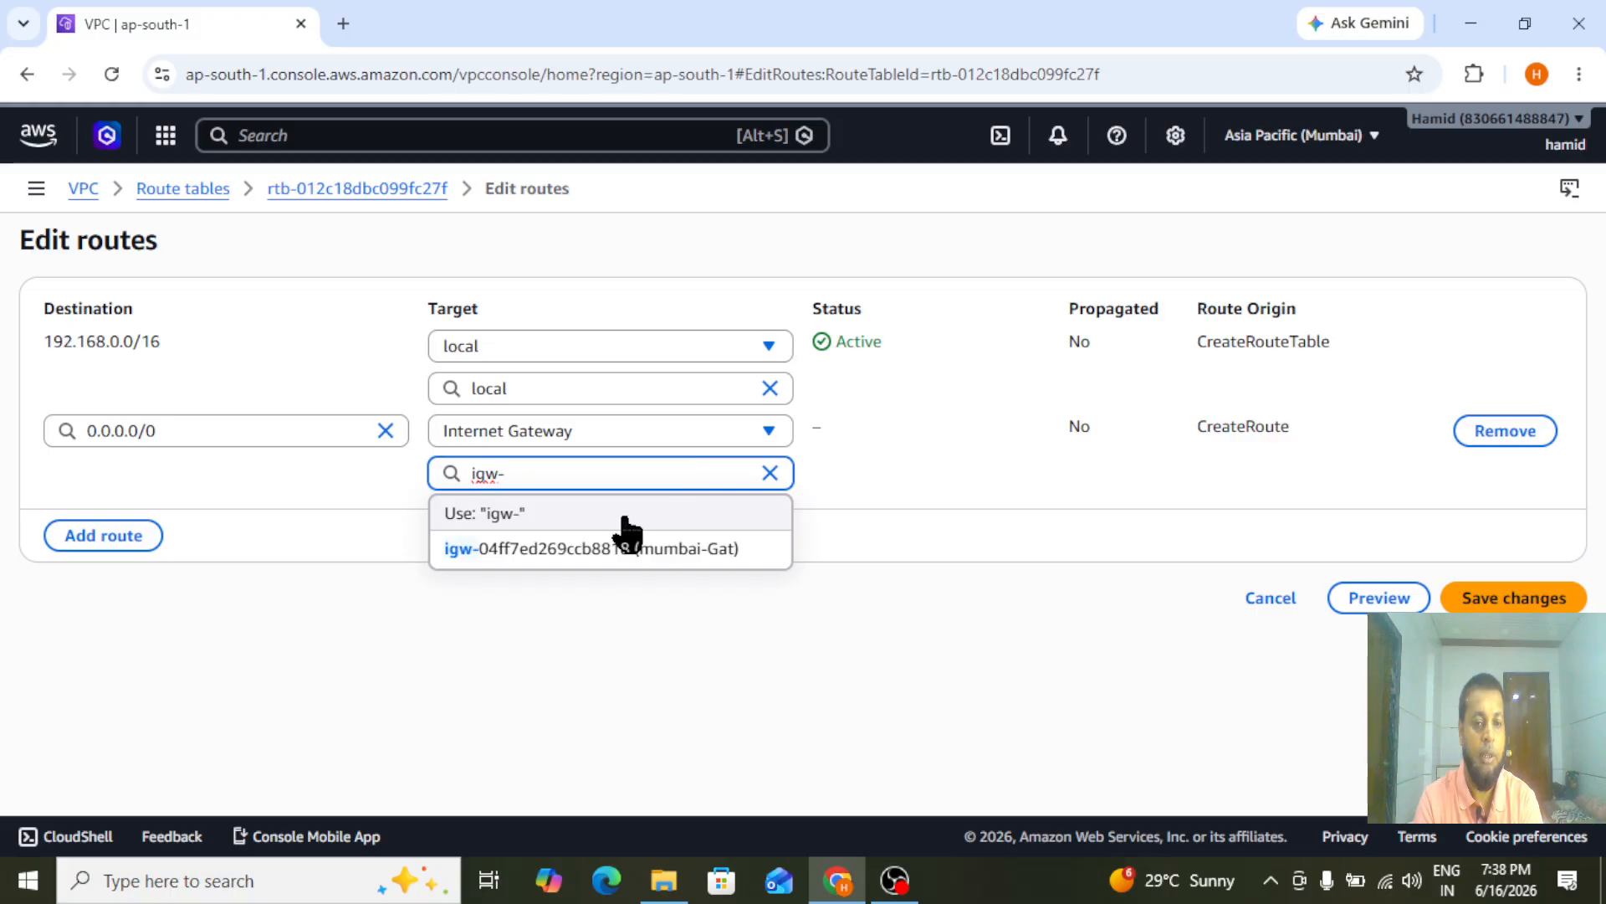
{"action": "left_click", "coordinate": [619, 552]}
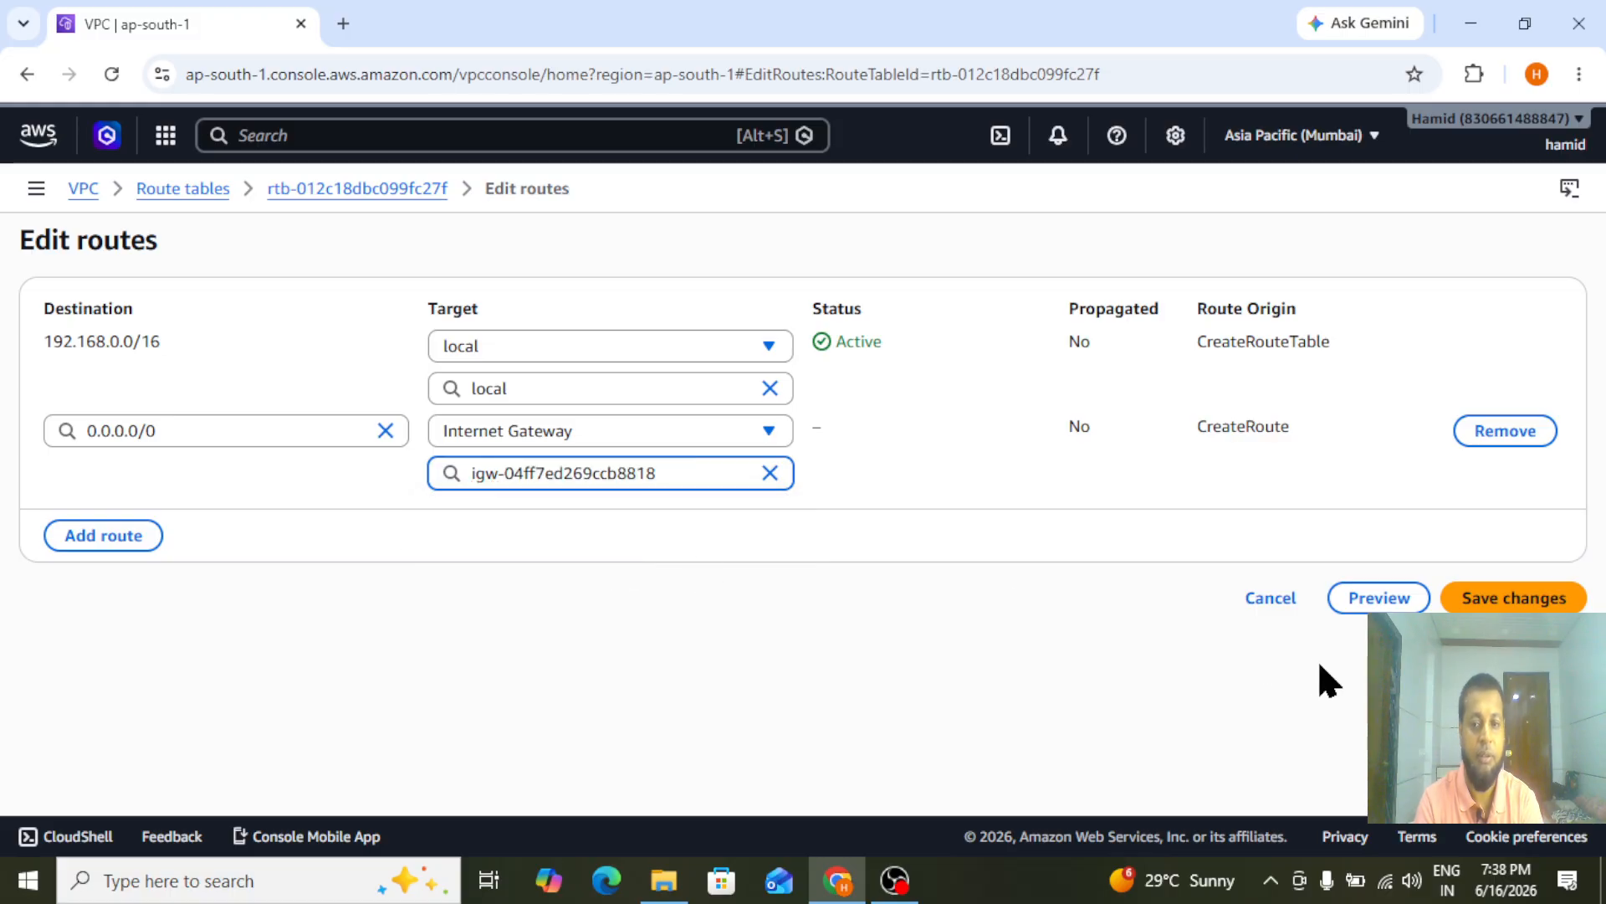
{"action": "left_click", "coordinate": [1513, 598]}
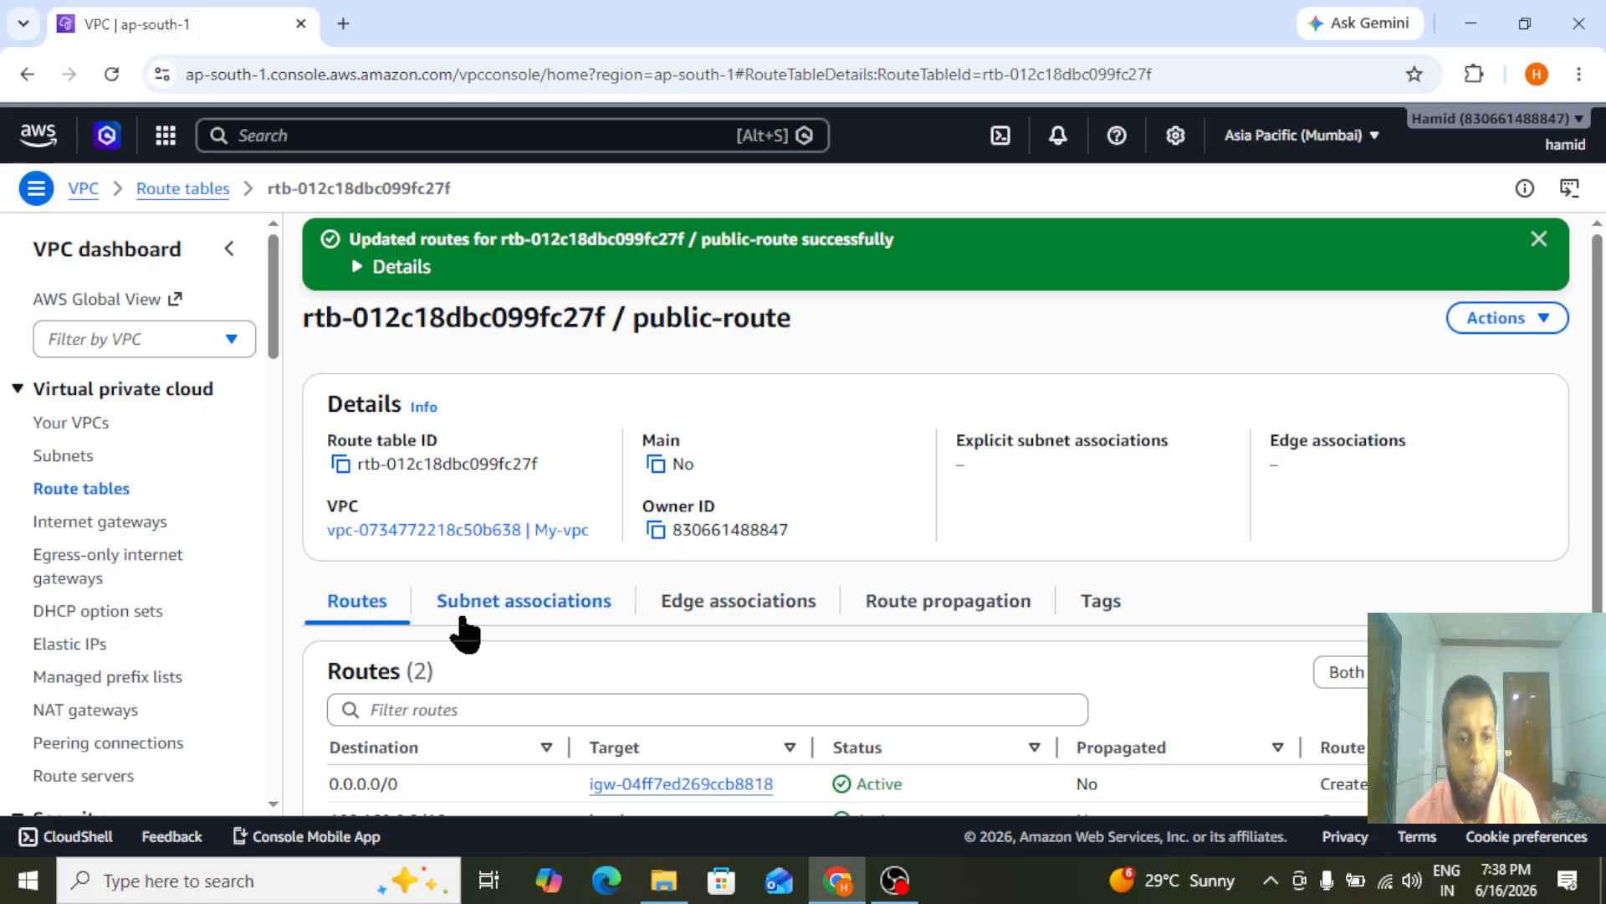
Associate public-subnet with the public-route table and save the association
{"action": "left_click", "coordinate": [508, 609]}
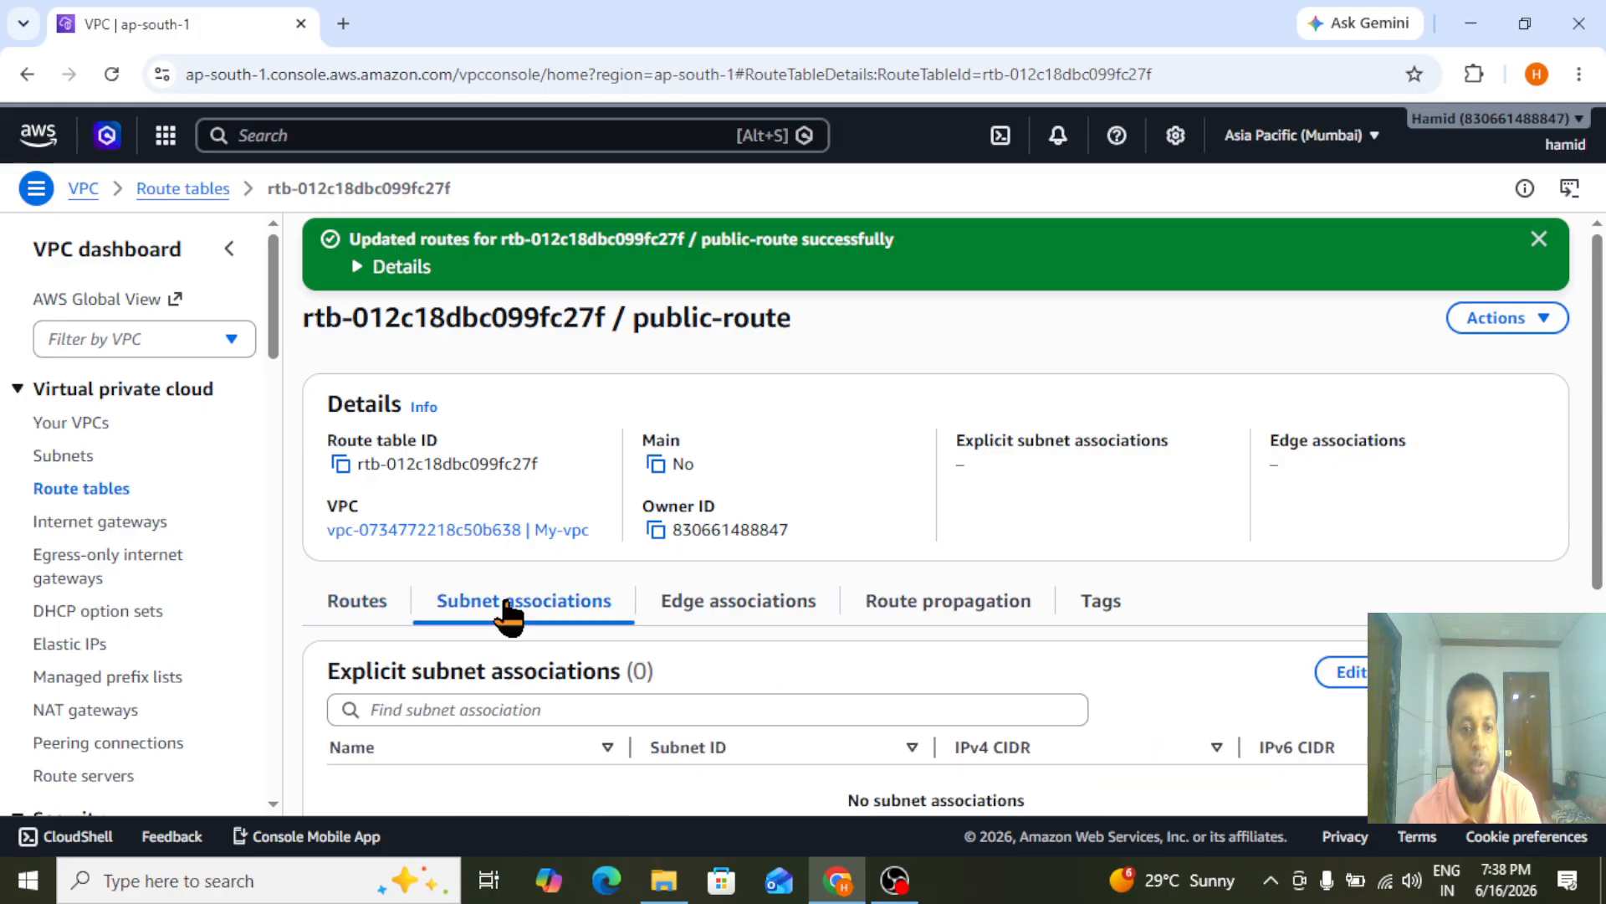
{"action": "left_click", "coordinate": [1360, 688]}
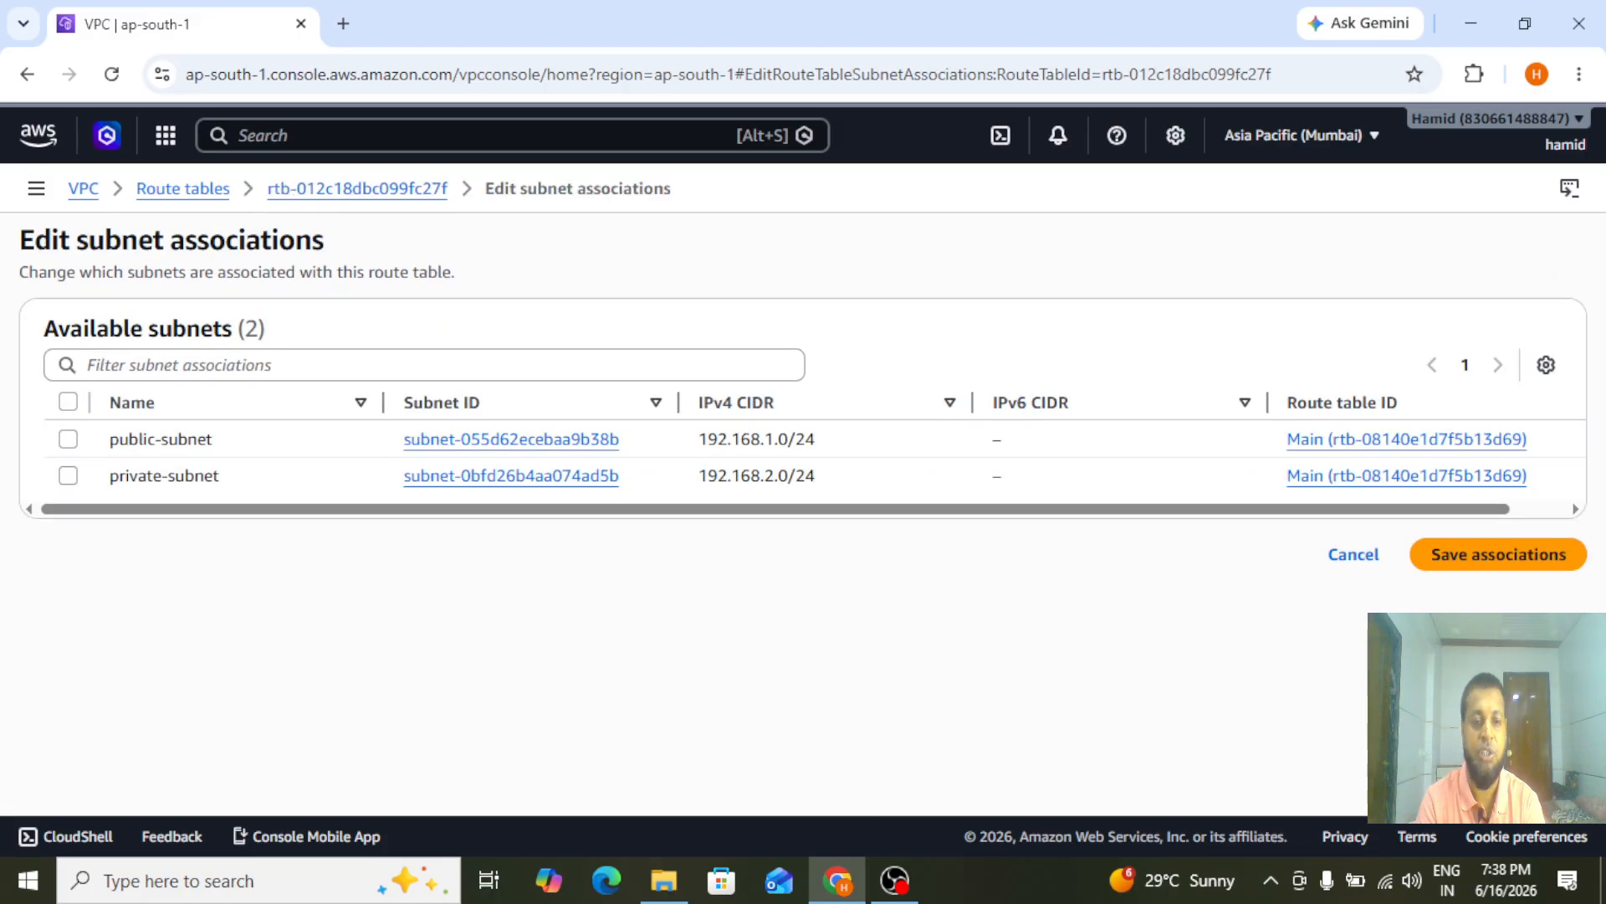
{"action": "left_click", "coordinate": [68, 437]}
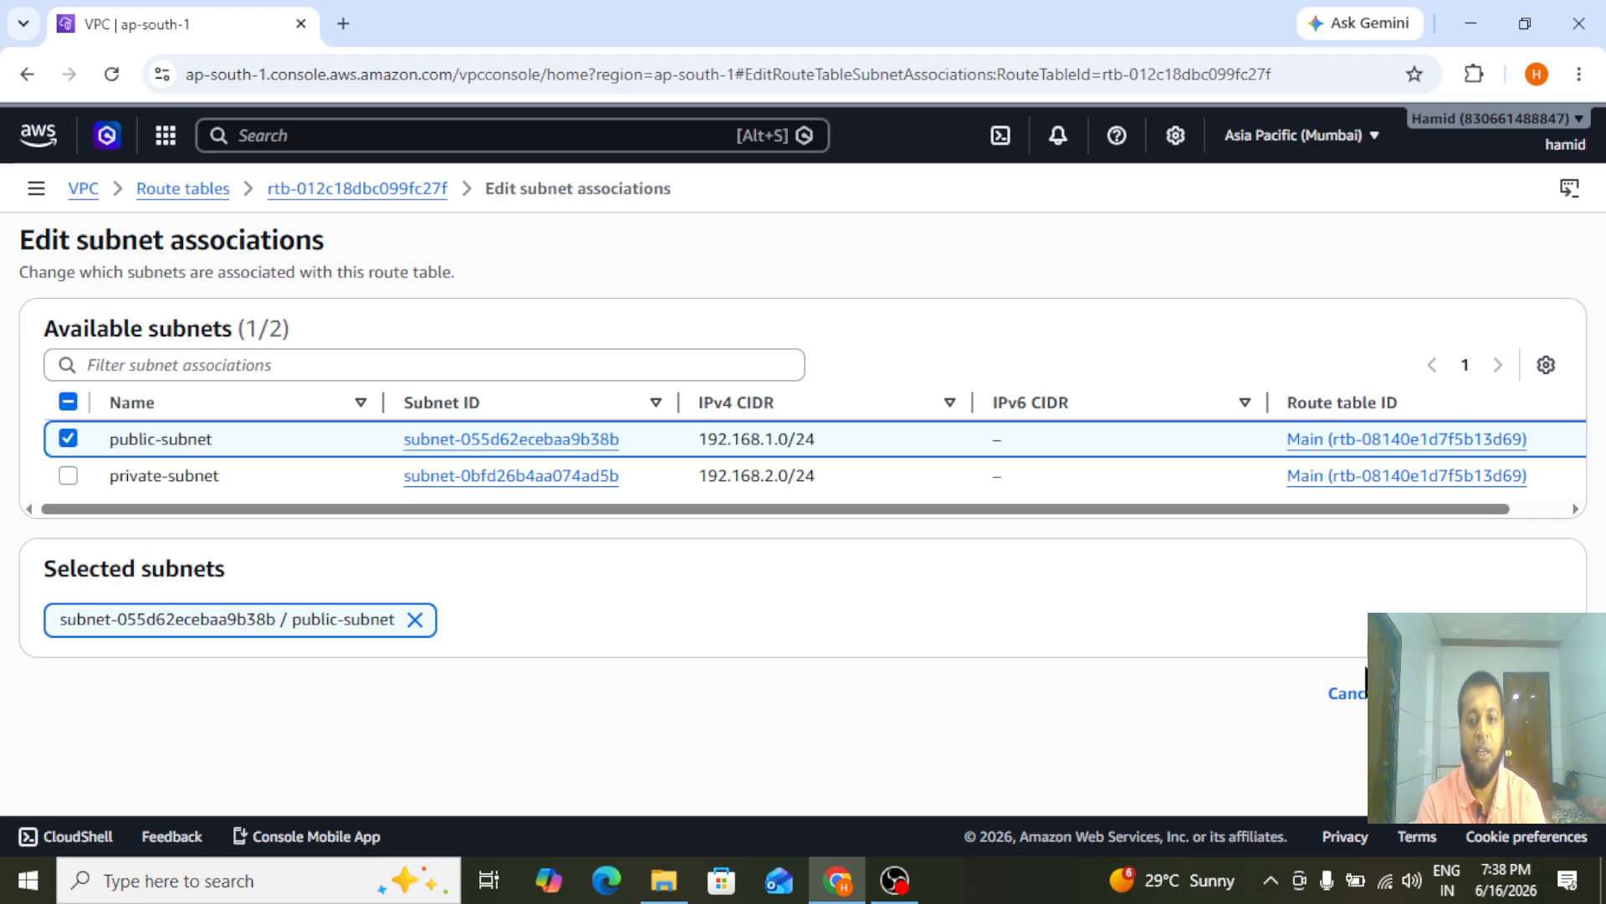
{"action": "left_click", "coordinate": [1494, 693]}
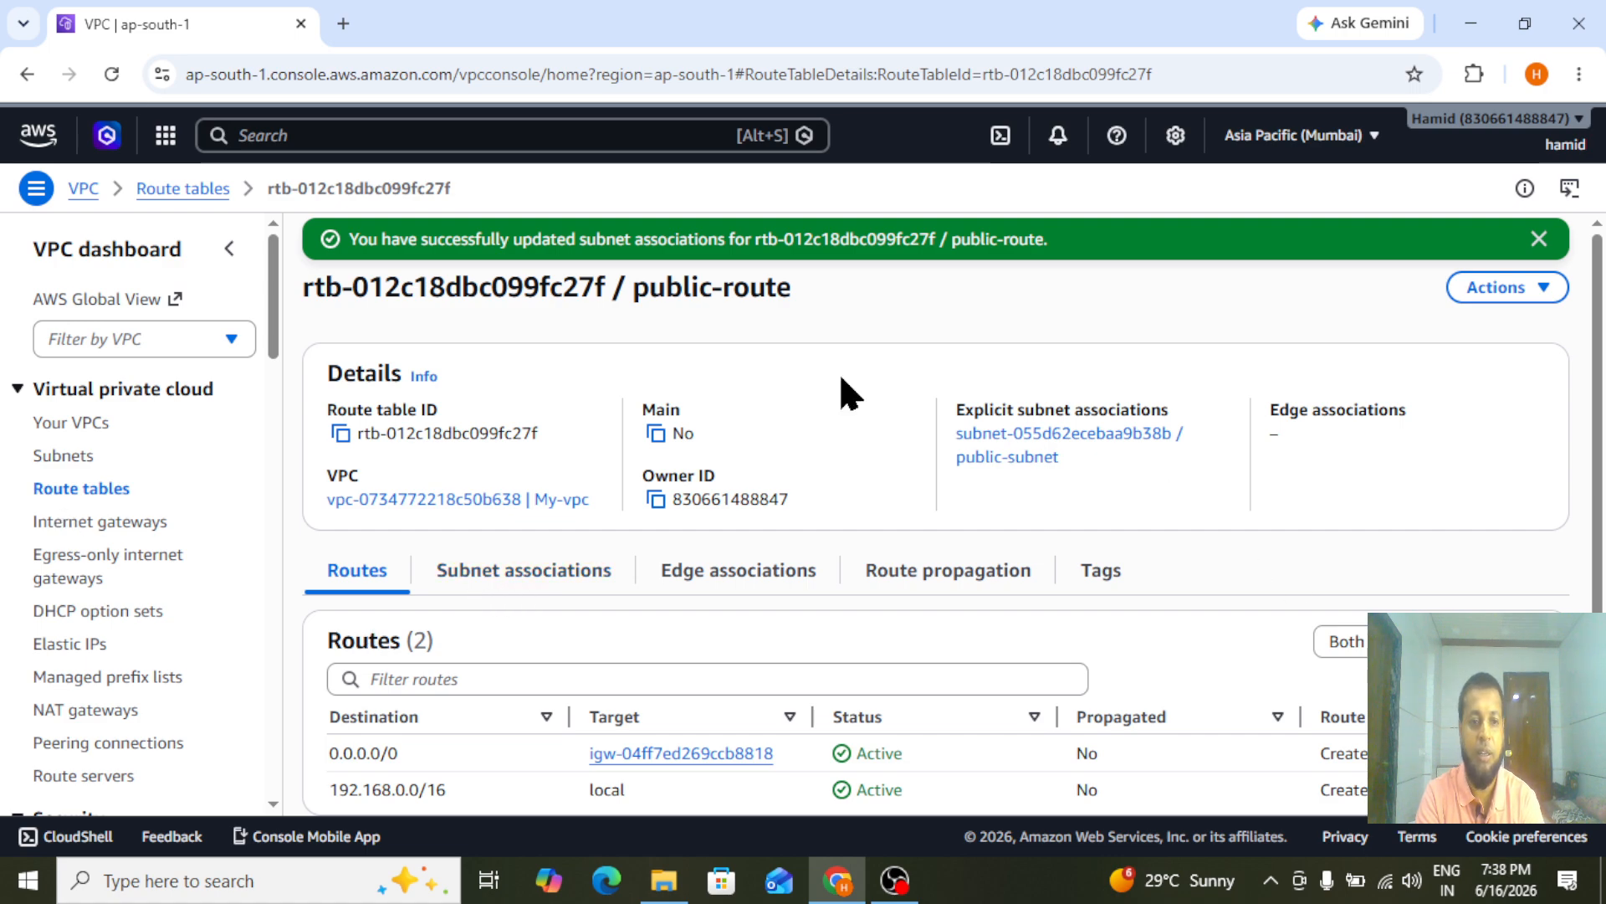
Create a second route table named private-route in My-vpc
{"action": "left_click", "coordinate": [71, 501]}
{"action": "left_click", "coordinate": [1479, 307]}
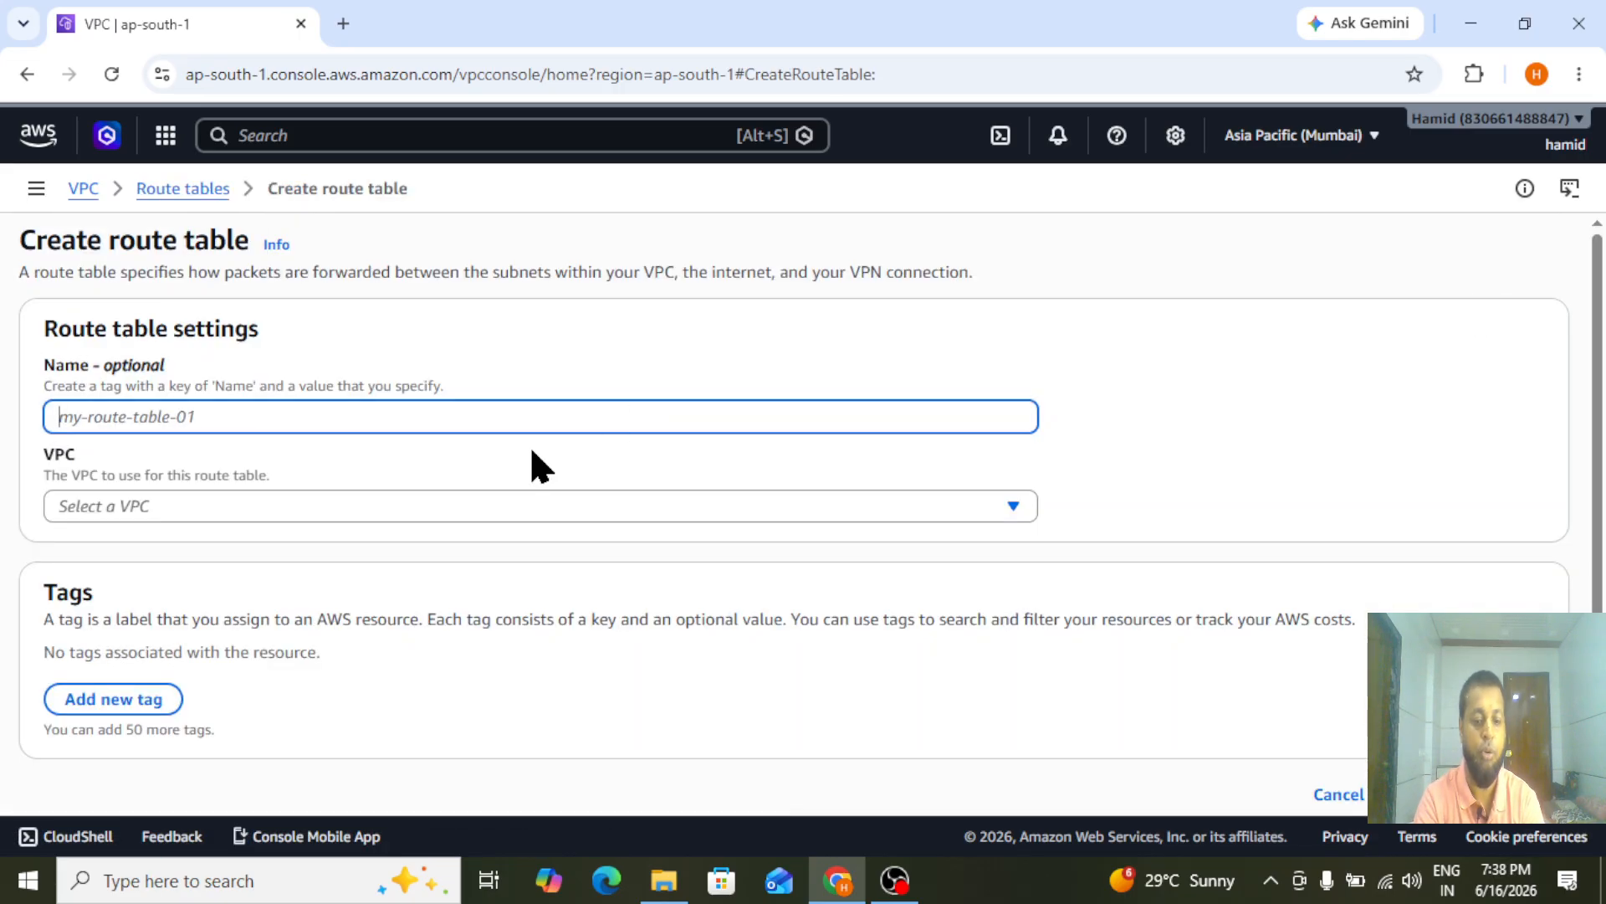
{"action": "type", "text": "private"}
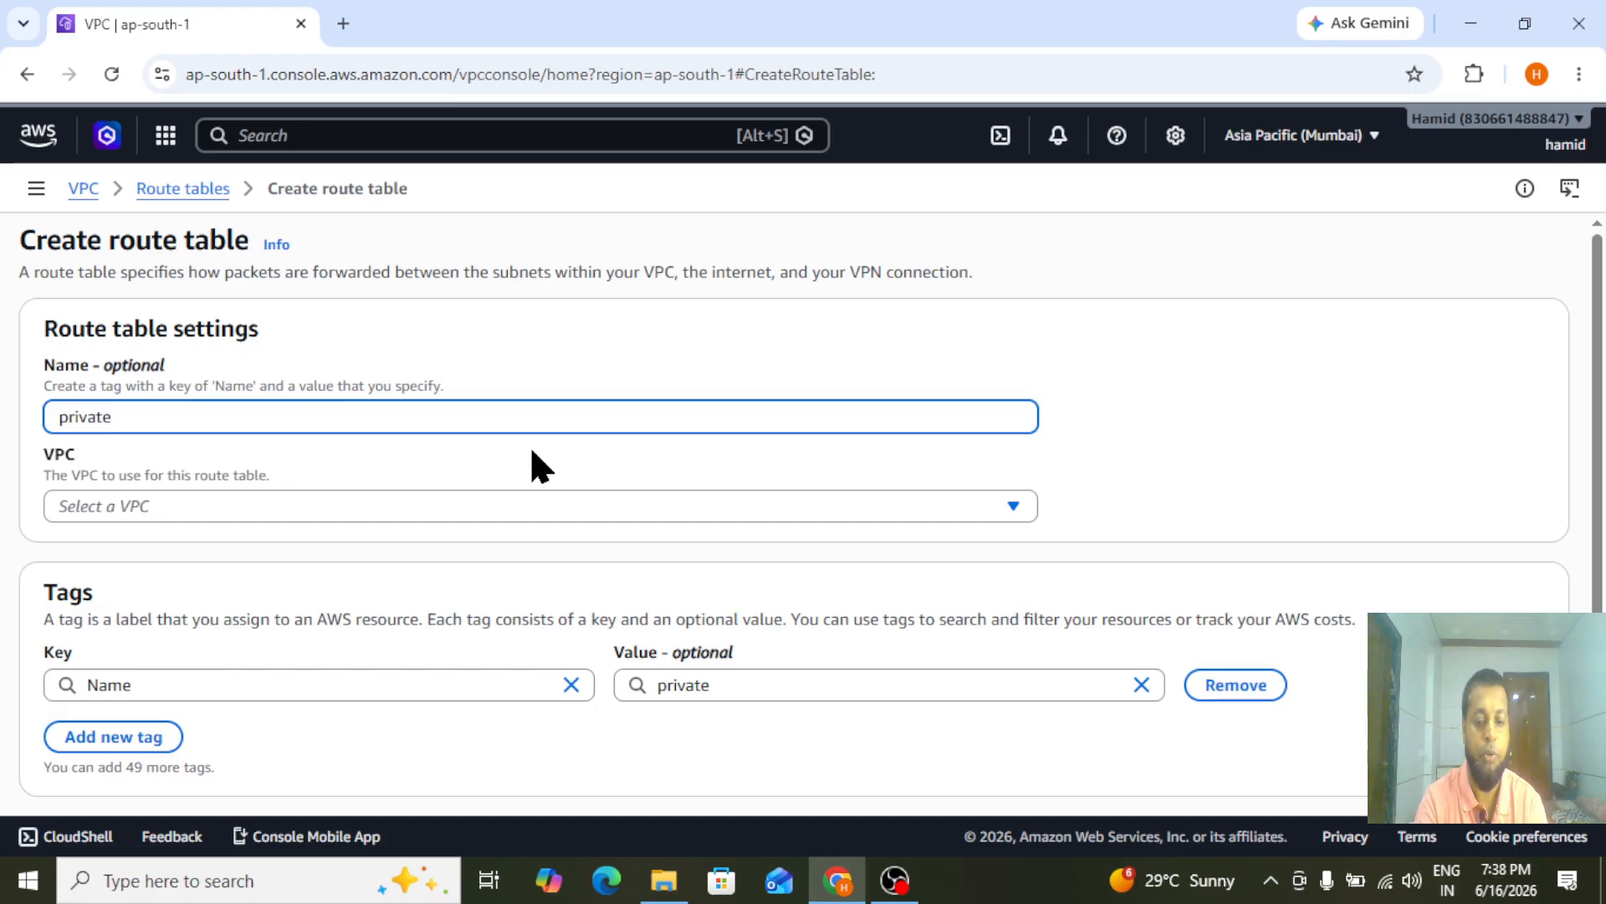
{"action": "type", "text": "-route"}
{"action": "left_click", "coordinate": [481, 509]}
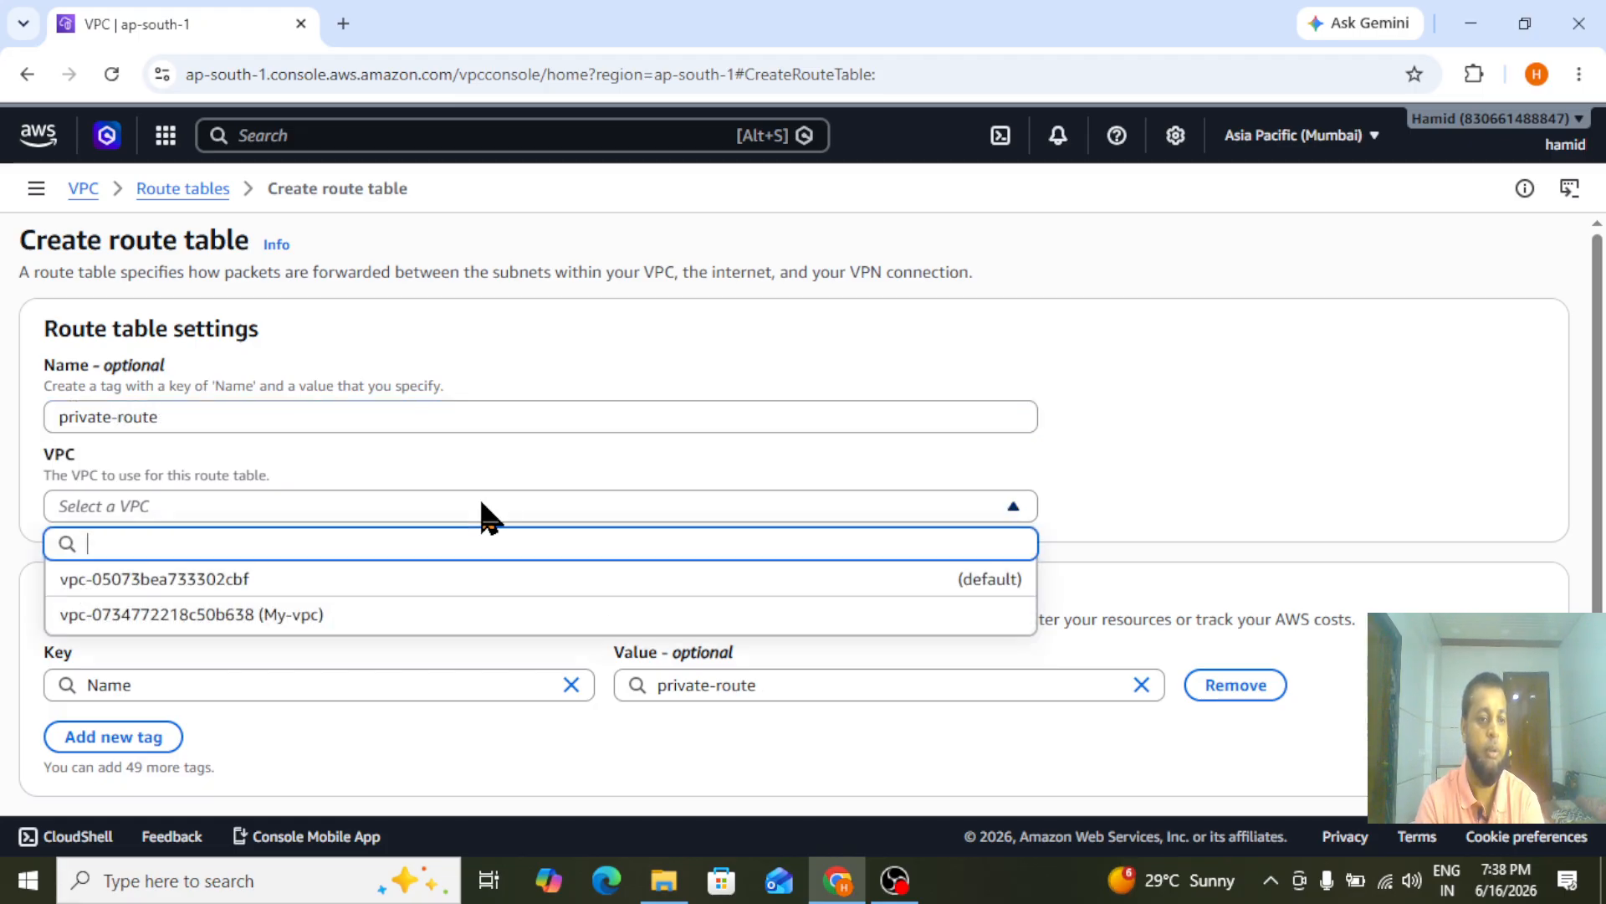
{"action": "left_click", "coordinate": [198, 615]}
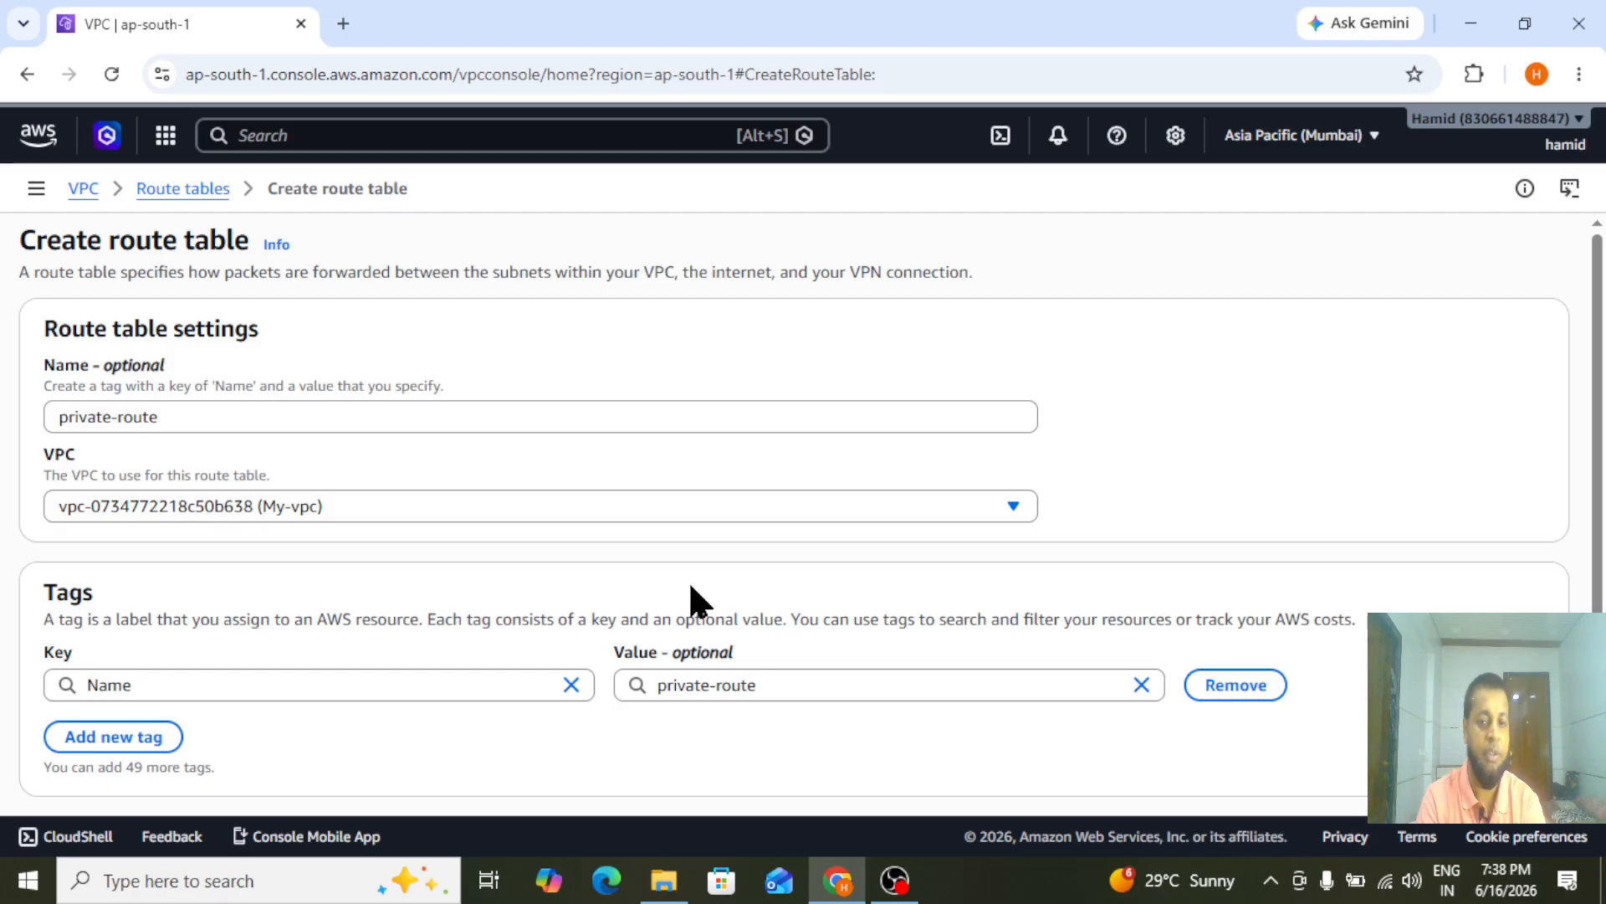
{"action": "scroll", "coordinate": [692, 586], "scroll_direction": "down", "scroll_amount": 1}
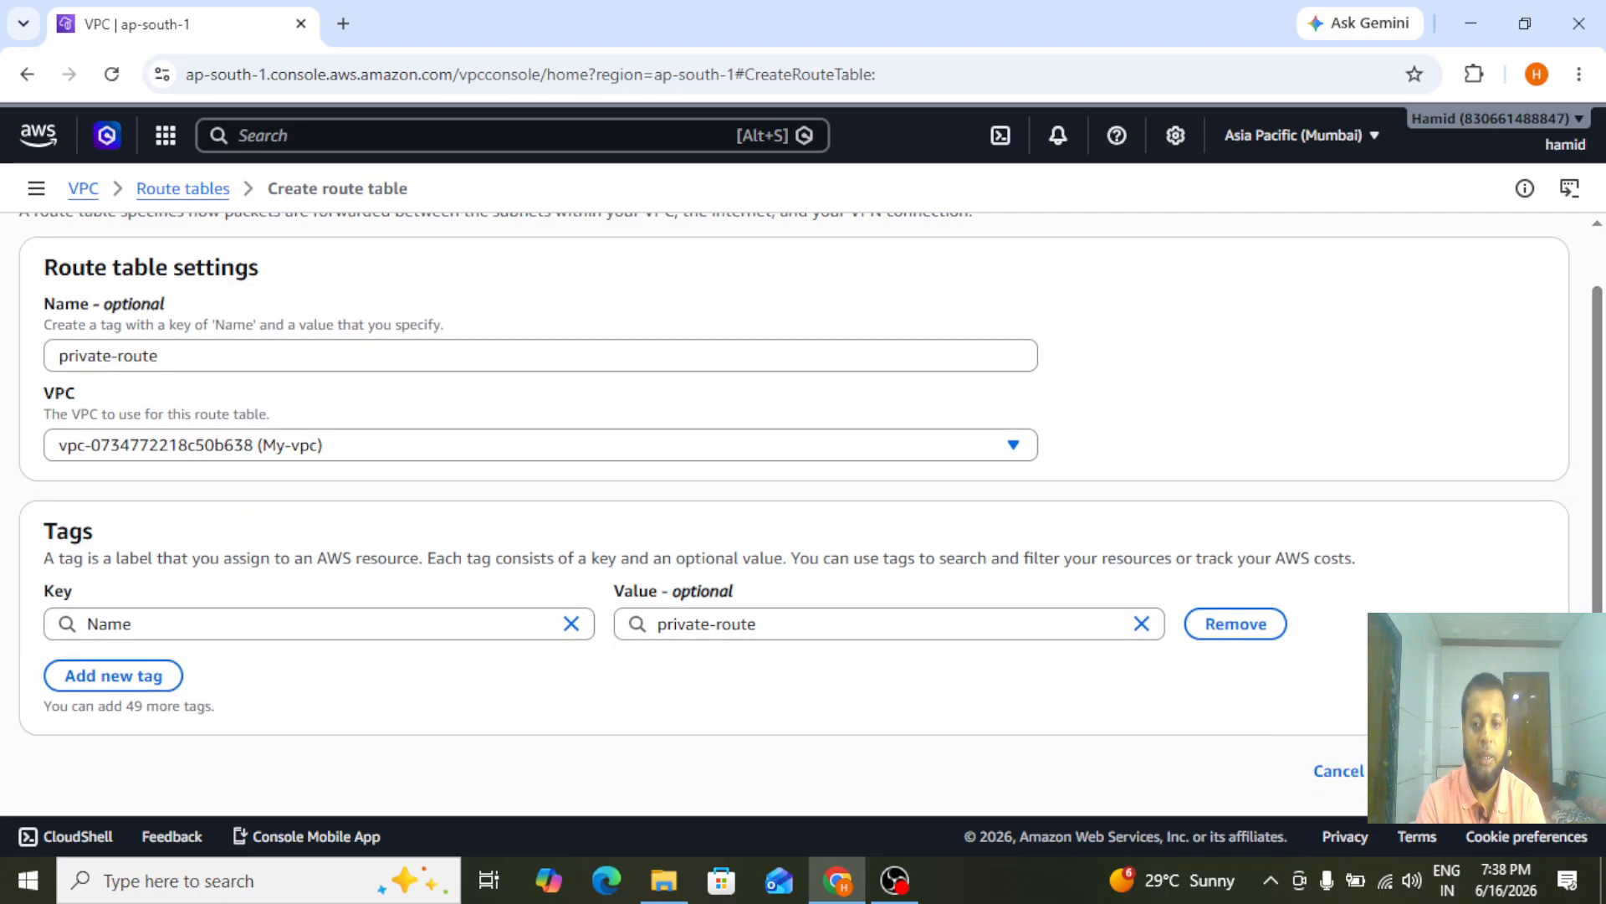
{"action": "left_click", "coordinate": [1455, 771]}
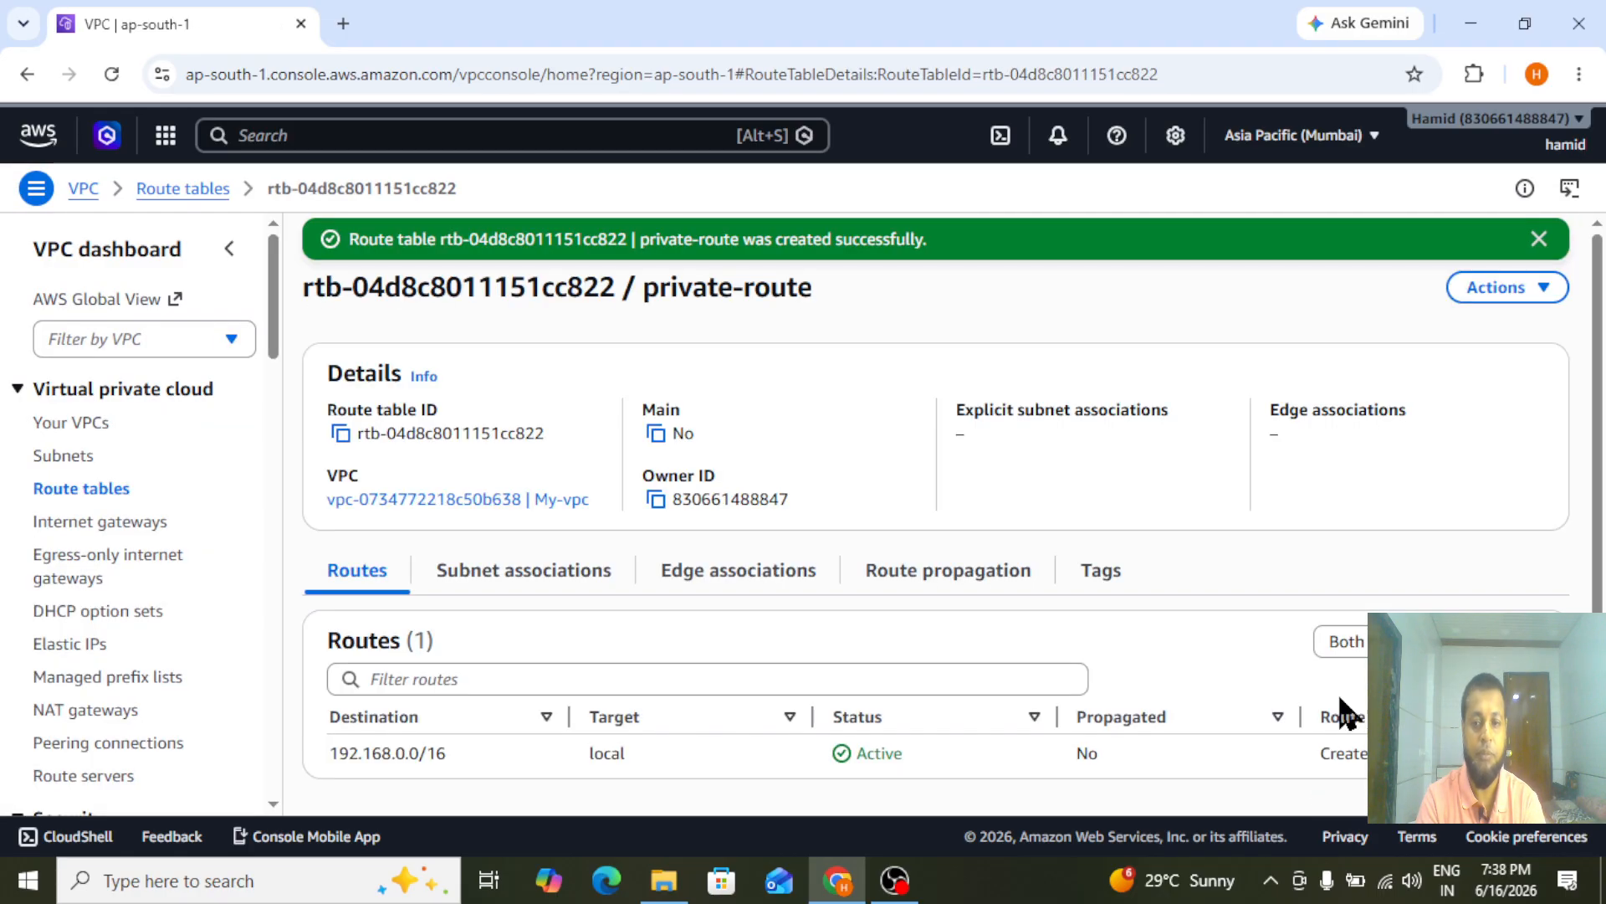
Add a 0.0.0.0/0 route to private-route targeting the mumbai-Nat NAT gateway, and save the routes
{"action": "left_click", "coordinate": [1481, 642]}
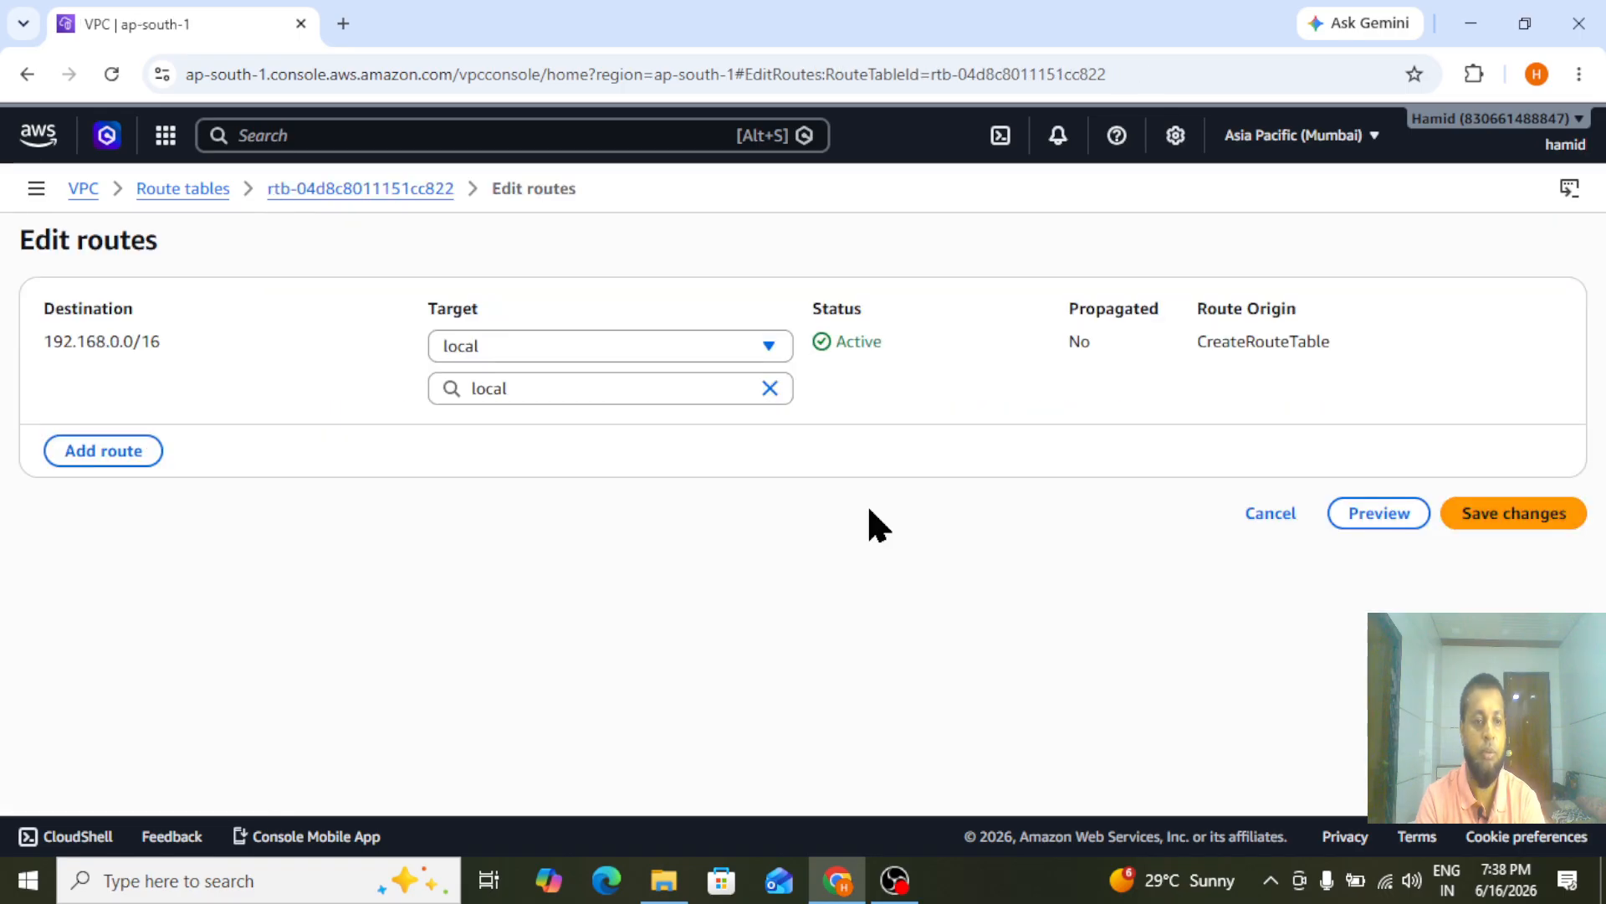
{"action": "left_click", "coordinate": [80, 458]}
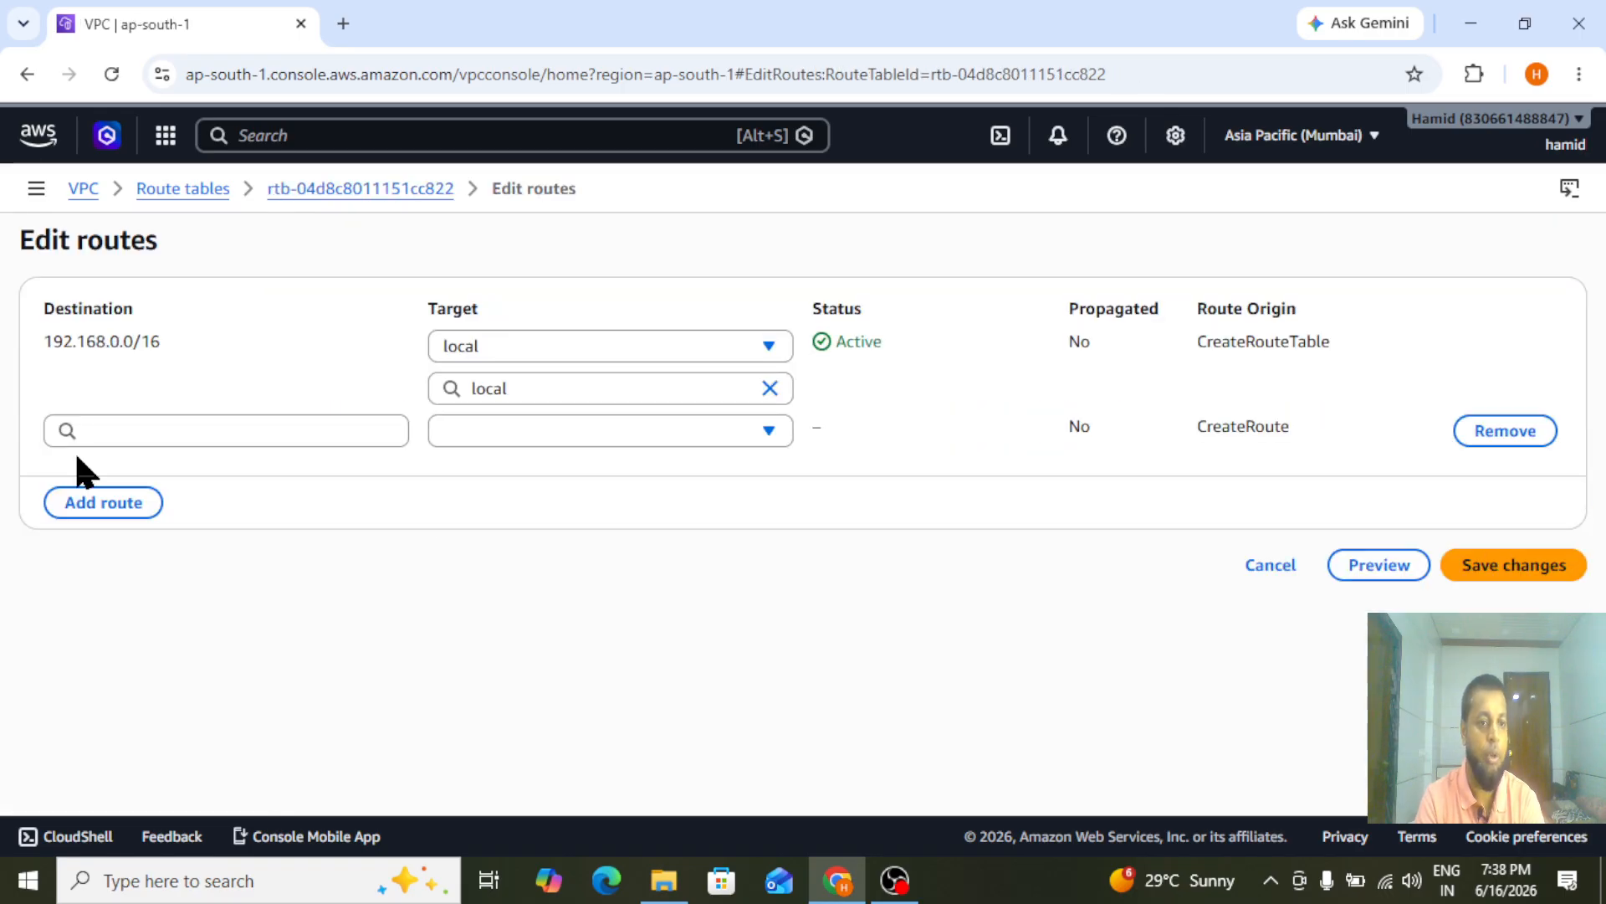
{"action": "left_click", "coordinate": [132, 438]}
{"action": "left_click", "coordinate": [126, 474]}
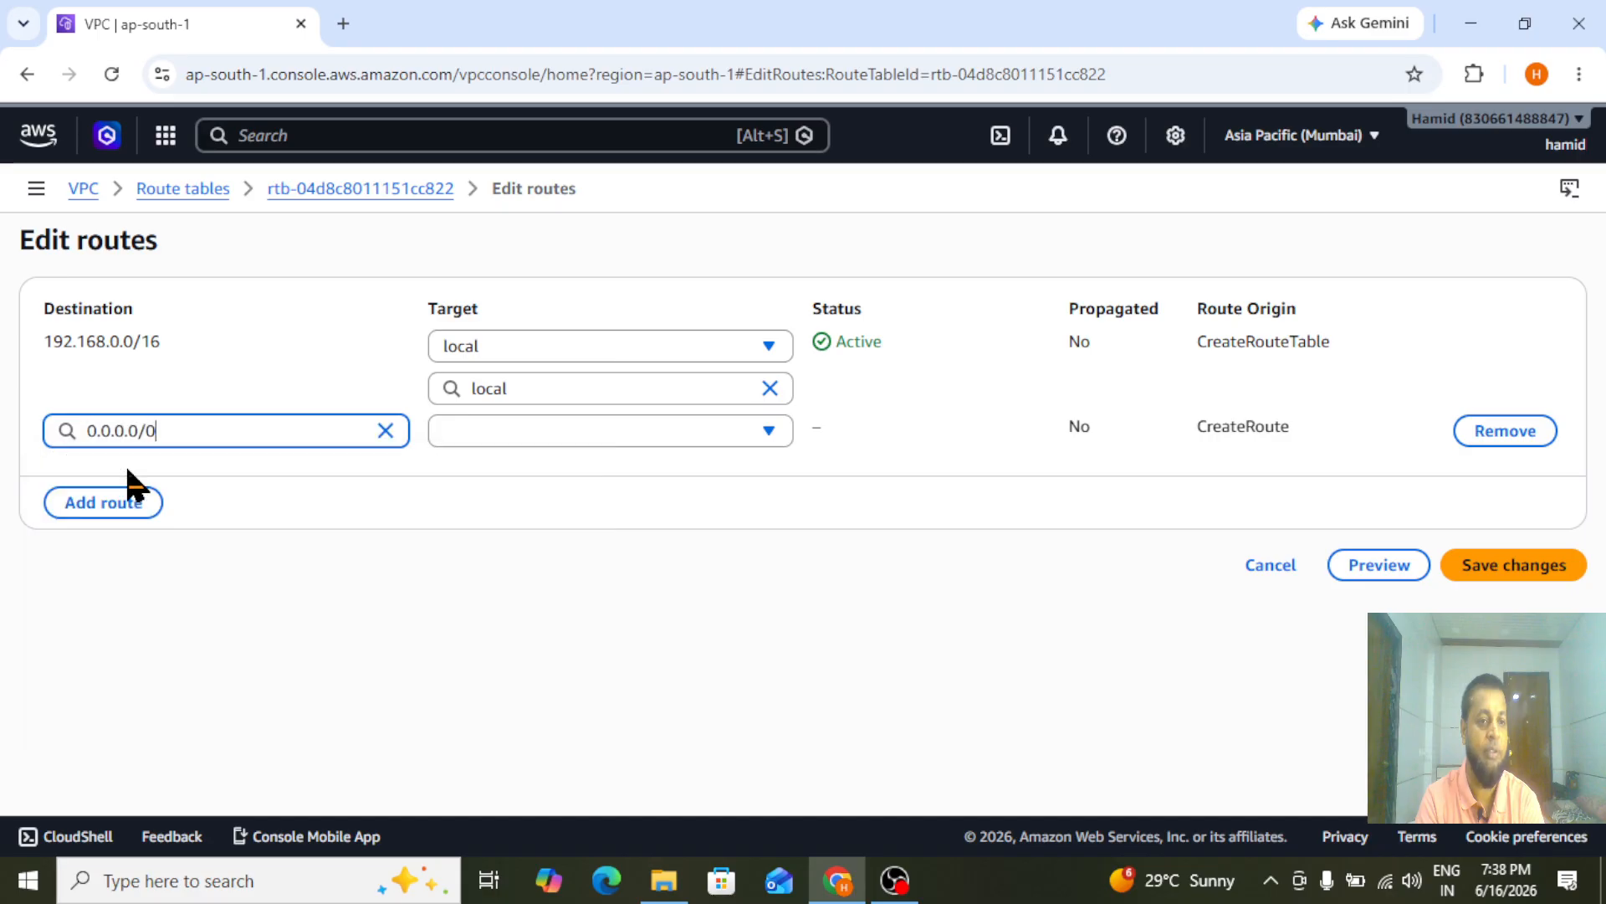
{"action": "left_click", "coordinate": [506, 434]}
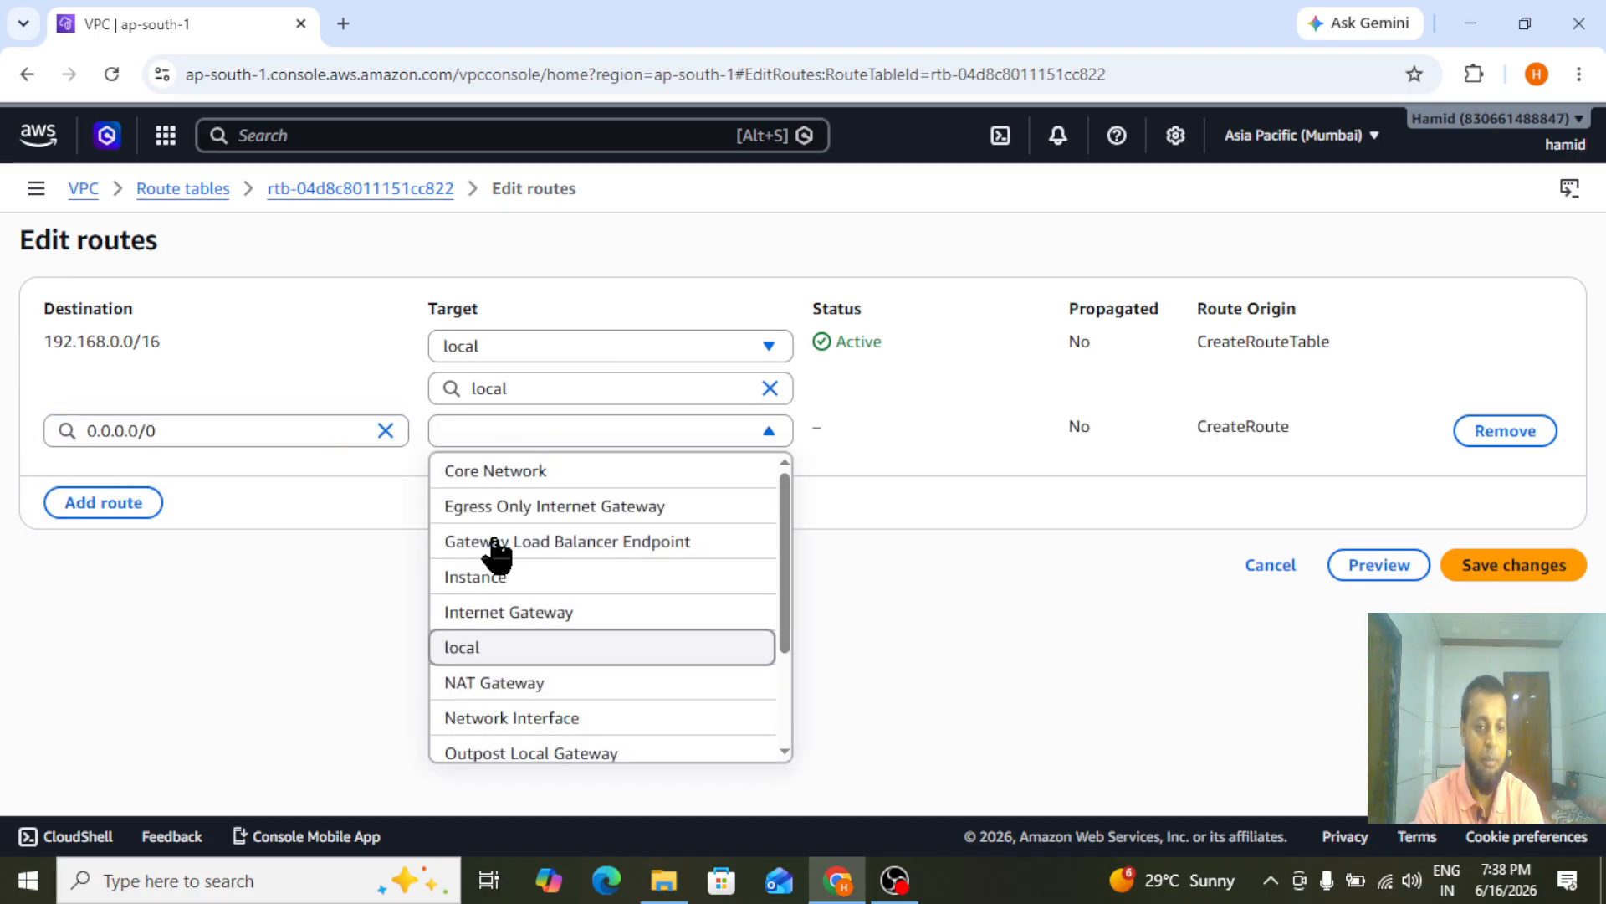
{"action": "left_click", "coordinate": [503, 699]}
{"action": "left_click", "coordinate": [588, 469]}
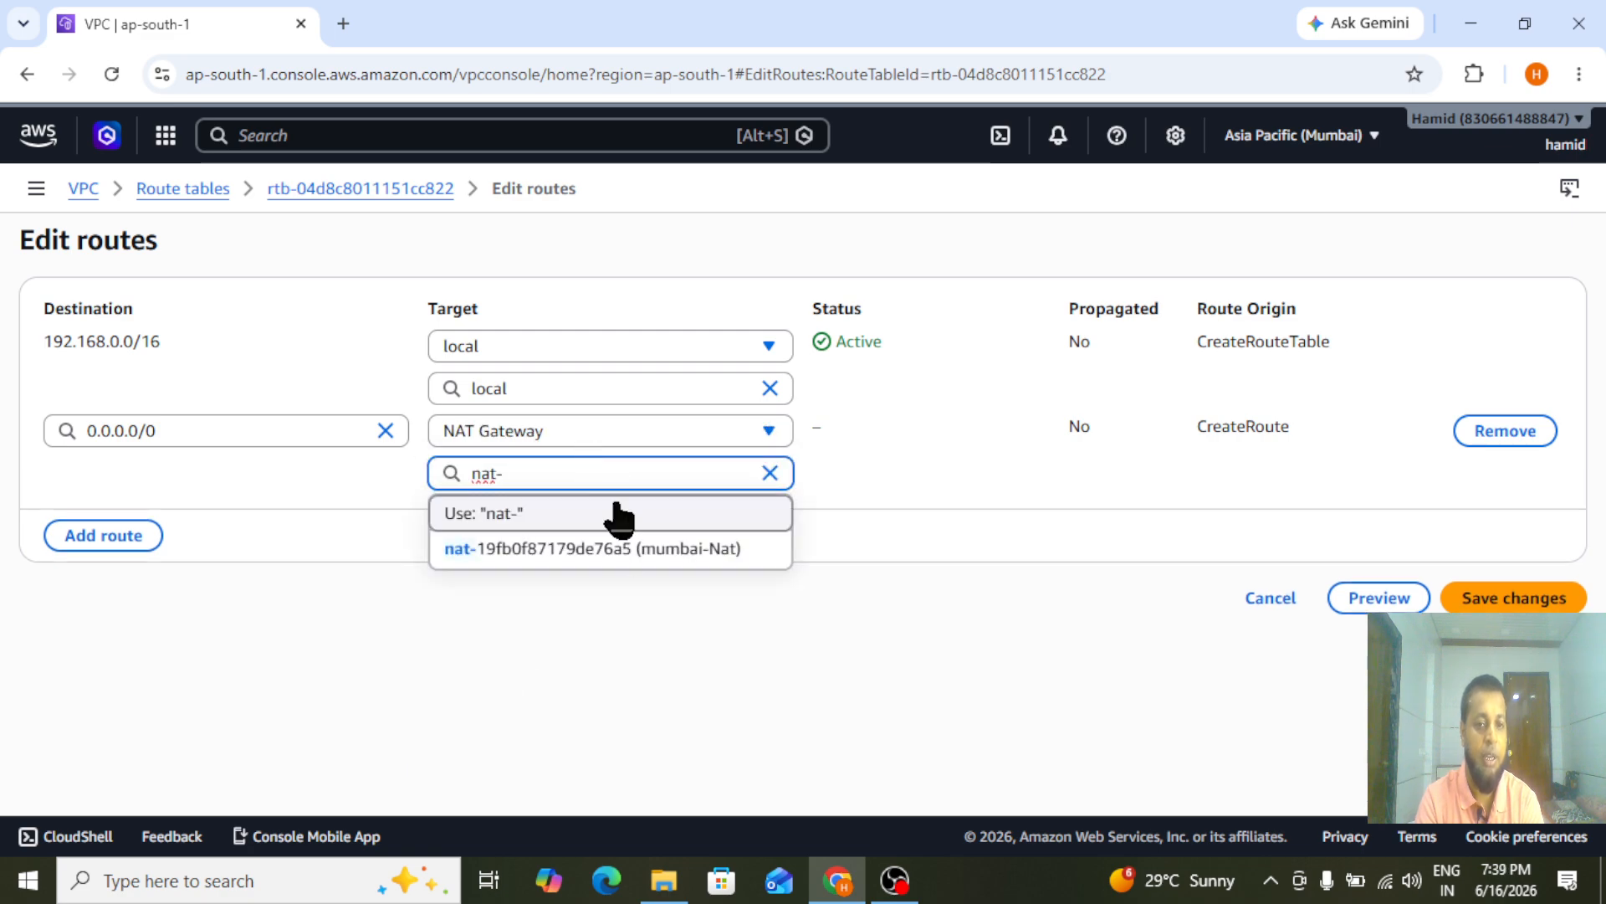
{"action": "left_click", "coordinate": [626, 549]}
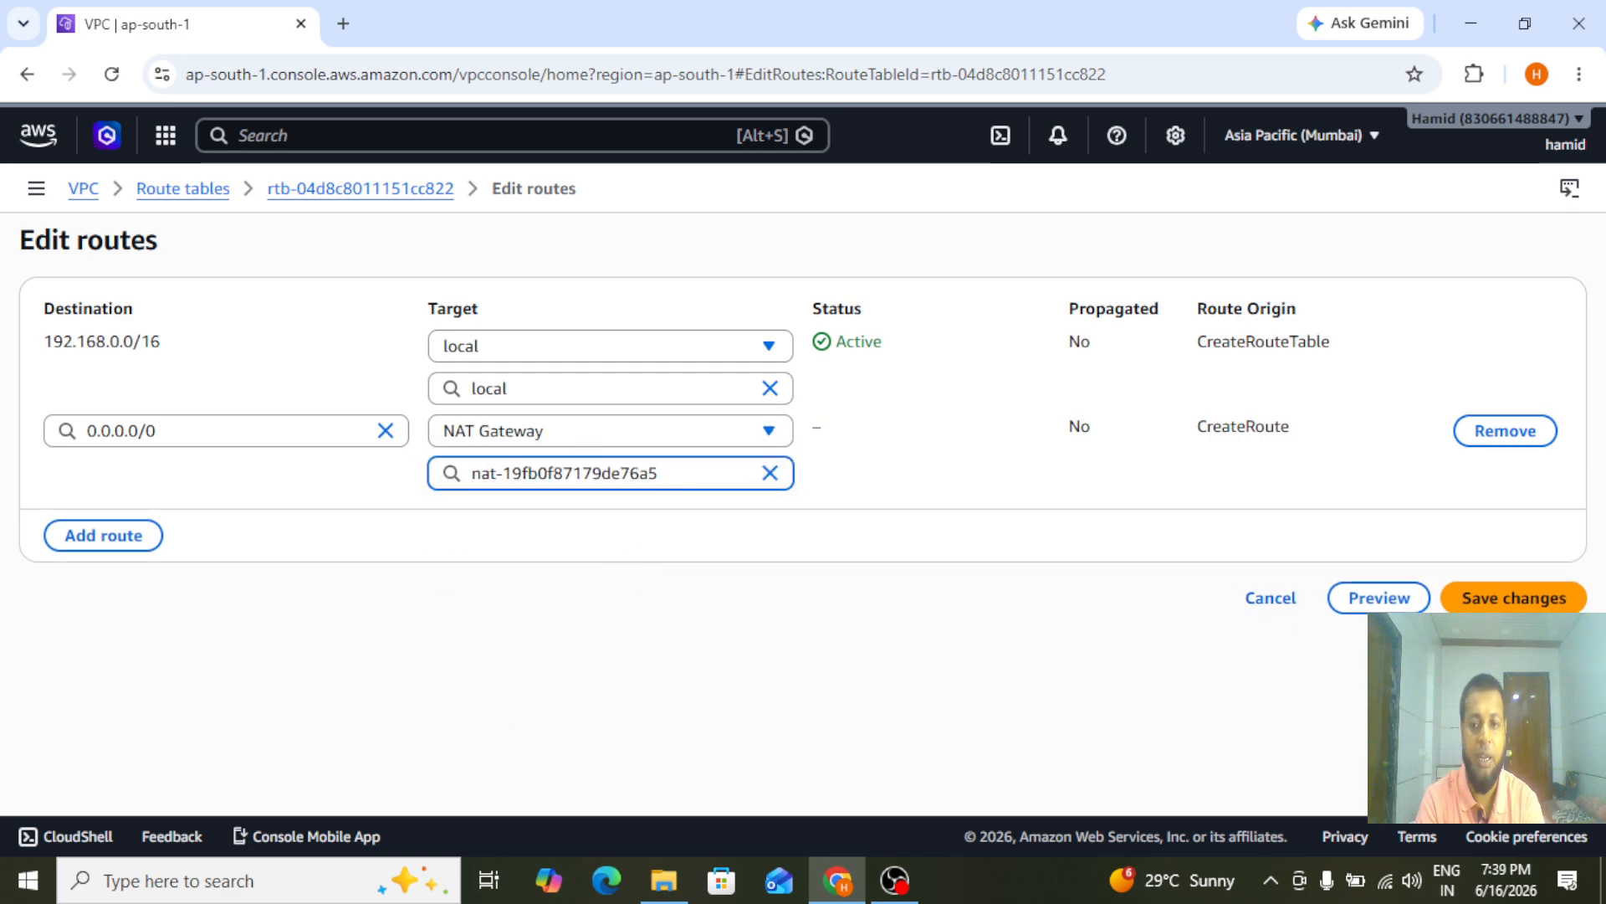
{"action": "left_click", "coordinate": [1513, 597]}
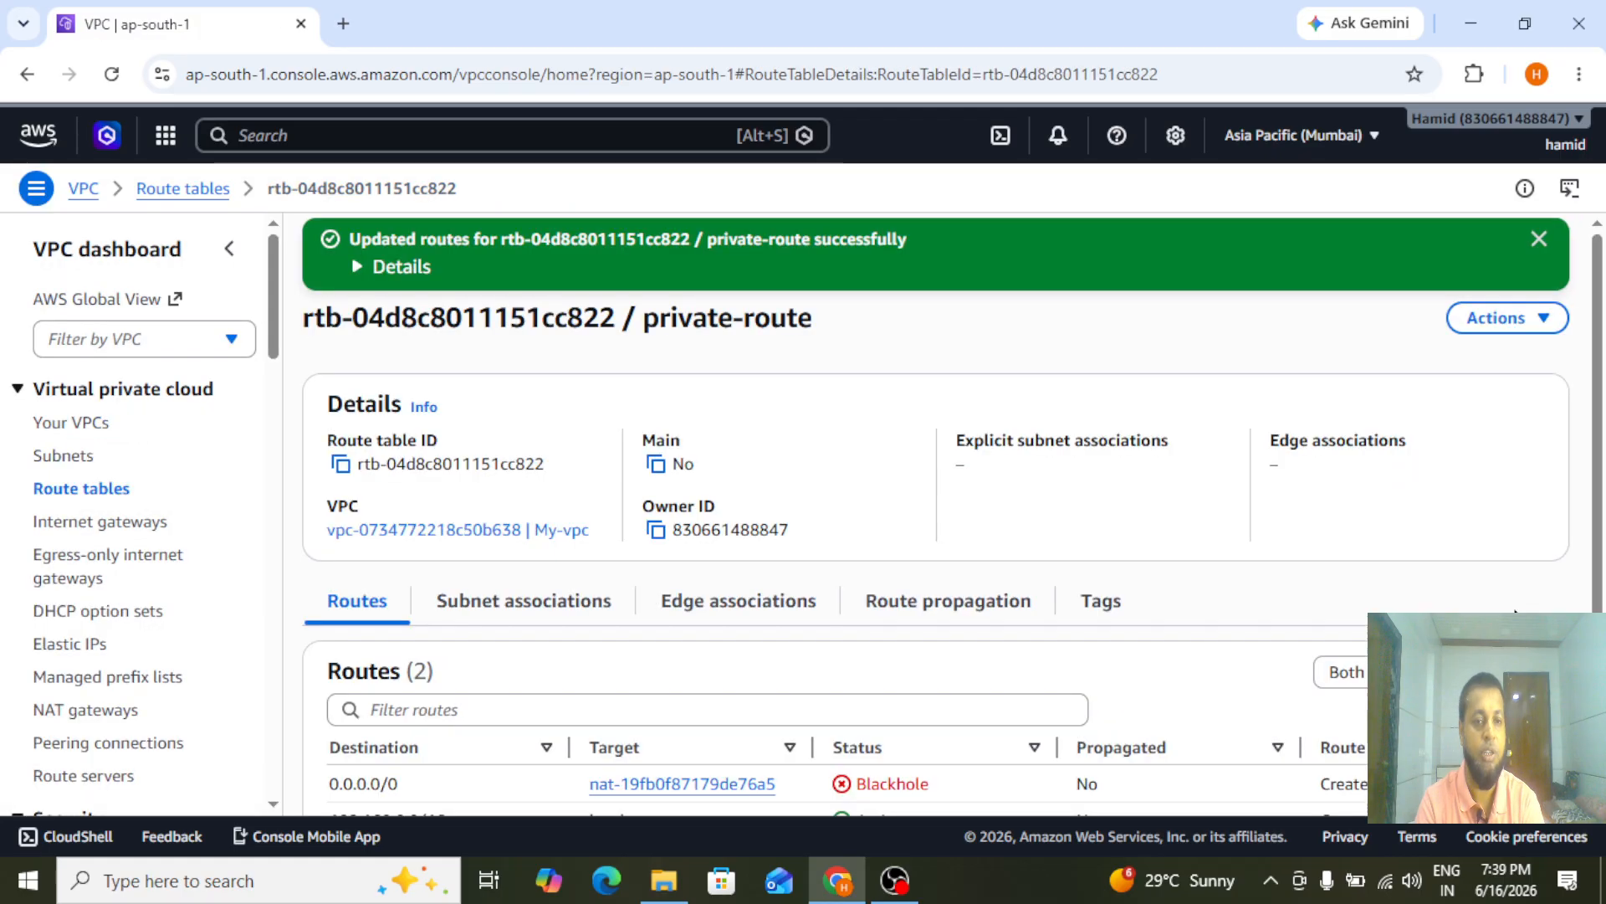
Associate private-subnet with the private-route table and save the association
{"action": "left_click", "coordinate": [499, 621]}
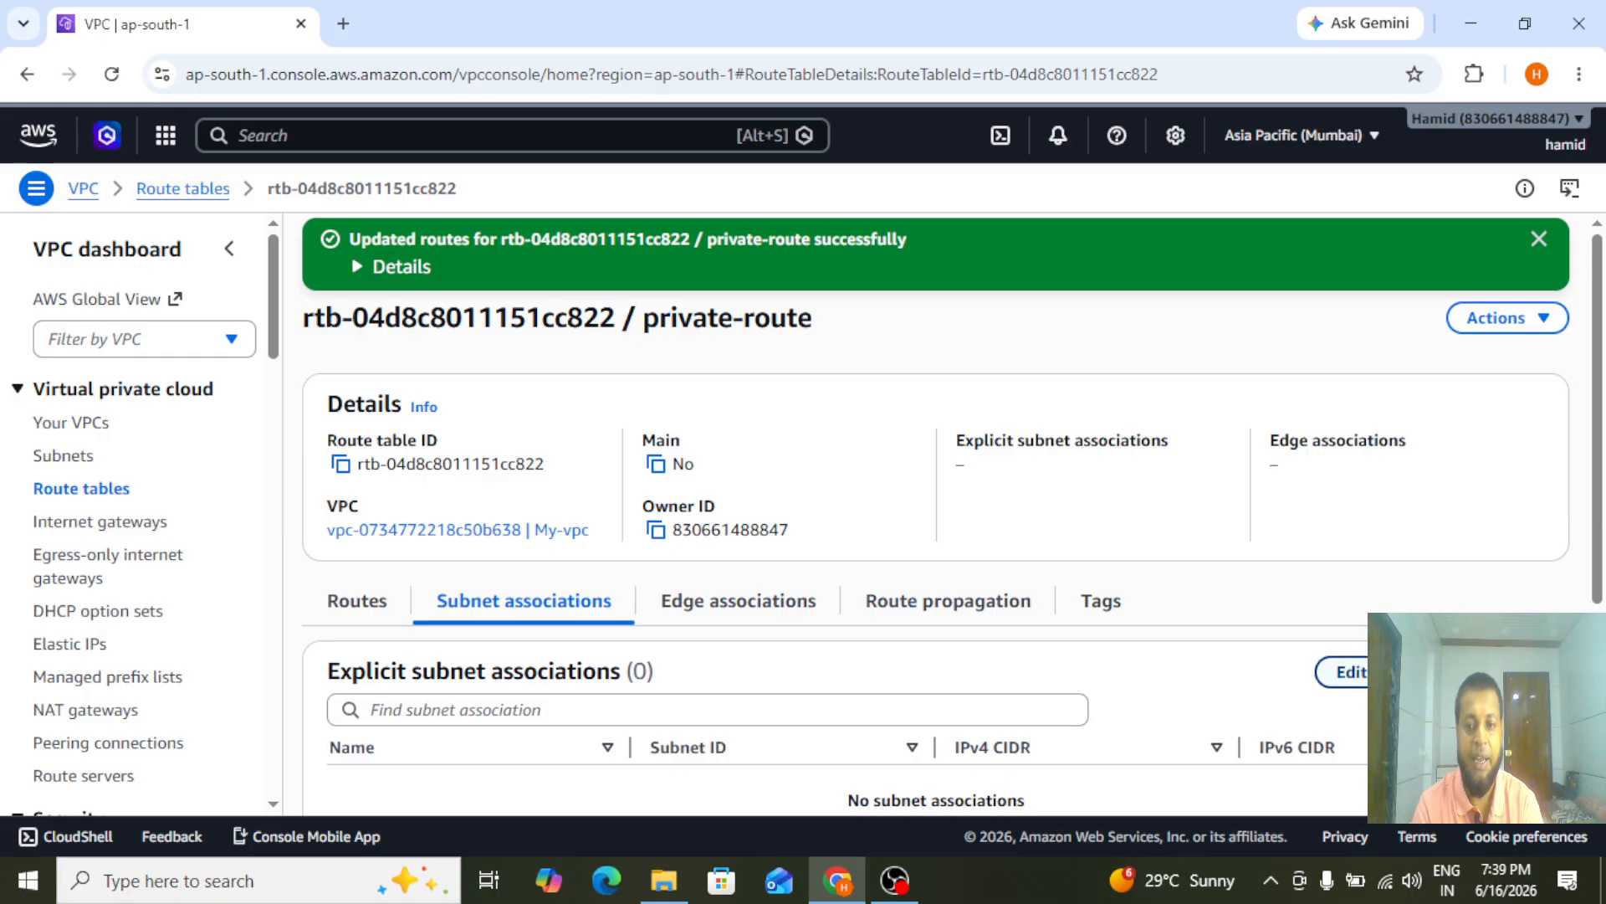
{"action": "left_click", "coordinate": [1343, 671]}
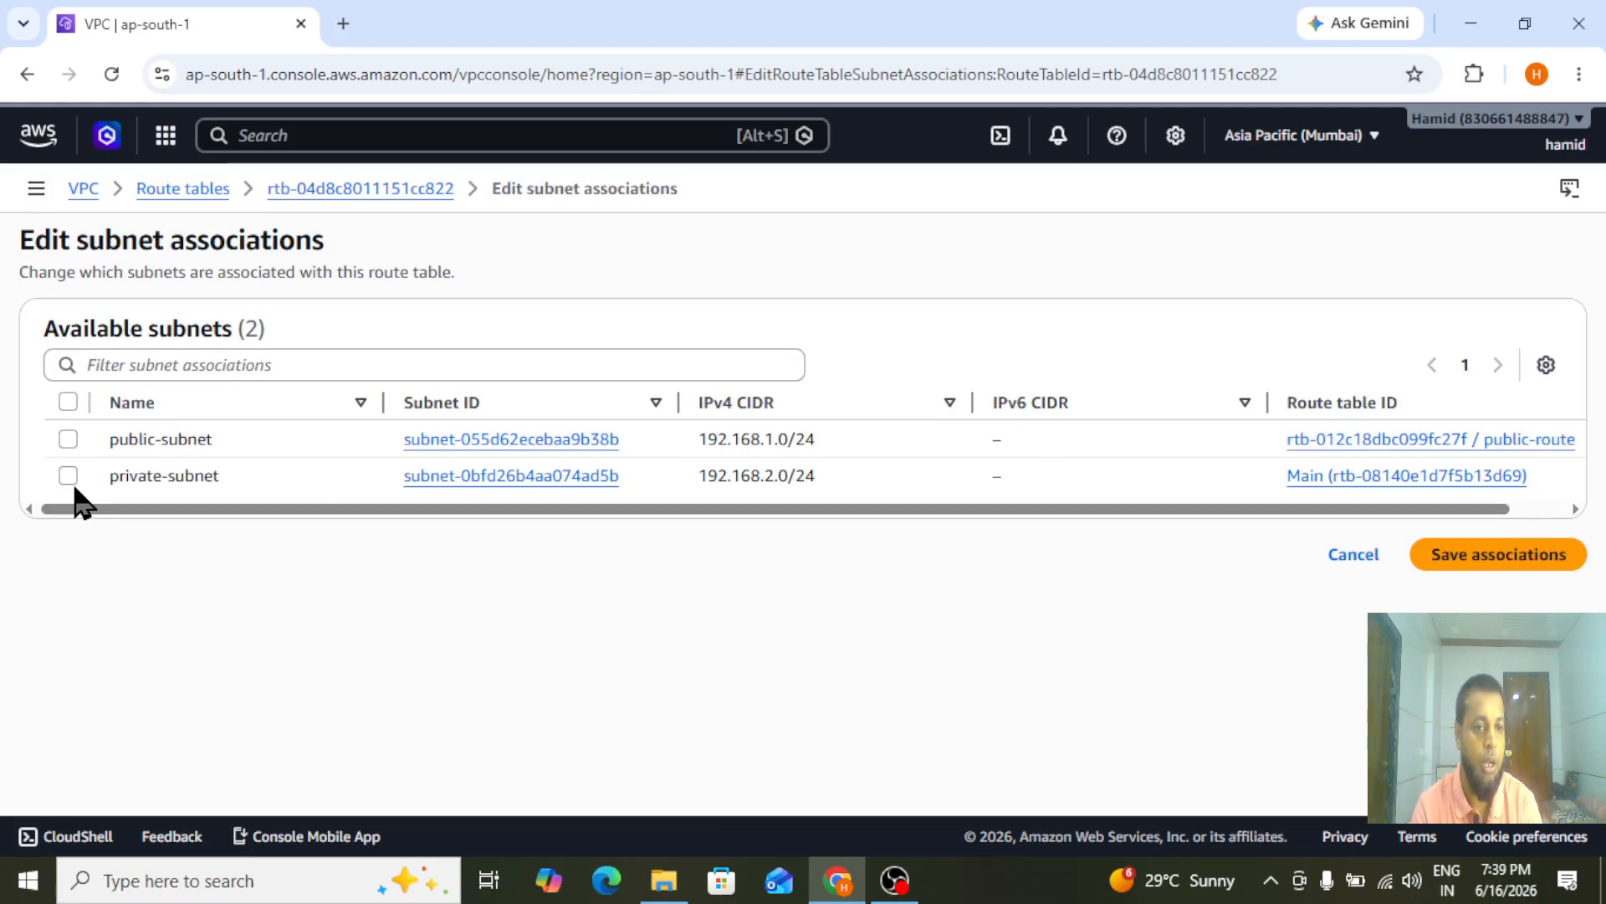
{"action": "left_click", "coordinate": [68, 476]}
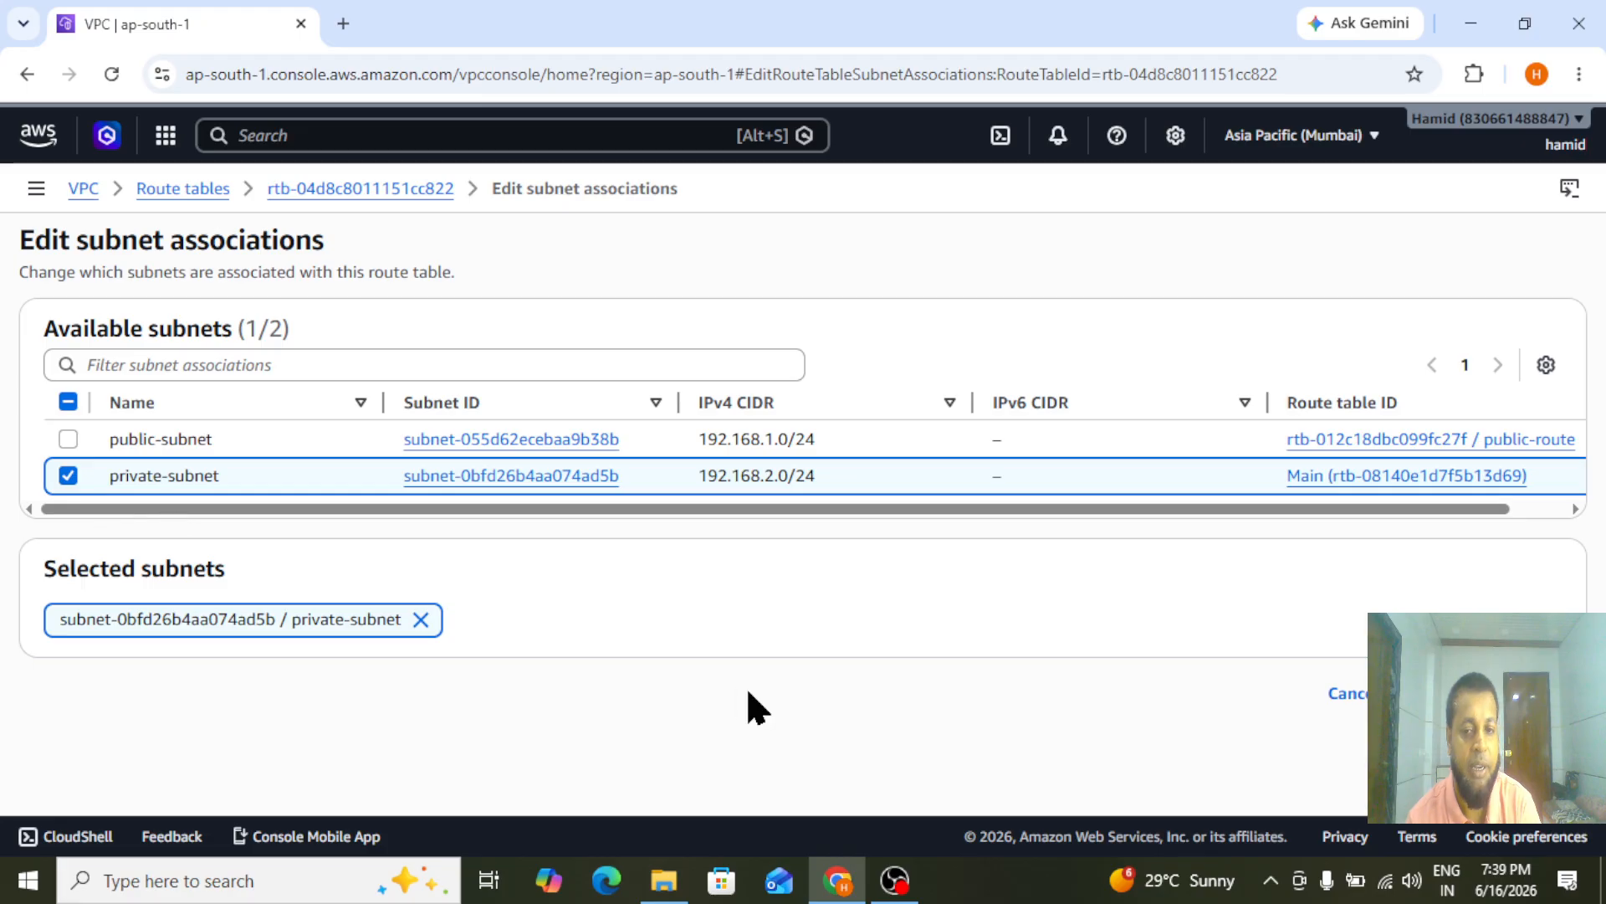
{"action": "left_click", "coordinate": [1498, 693]}
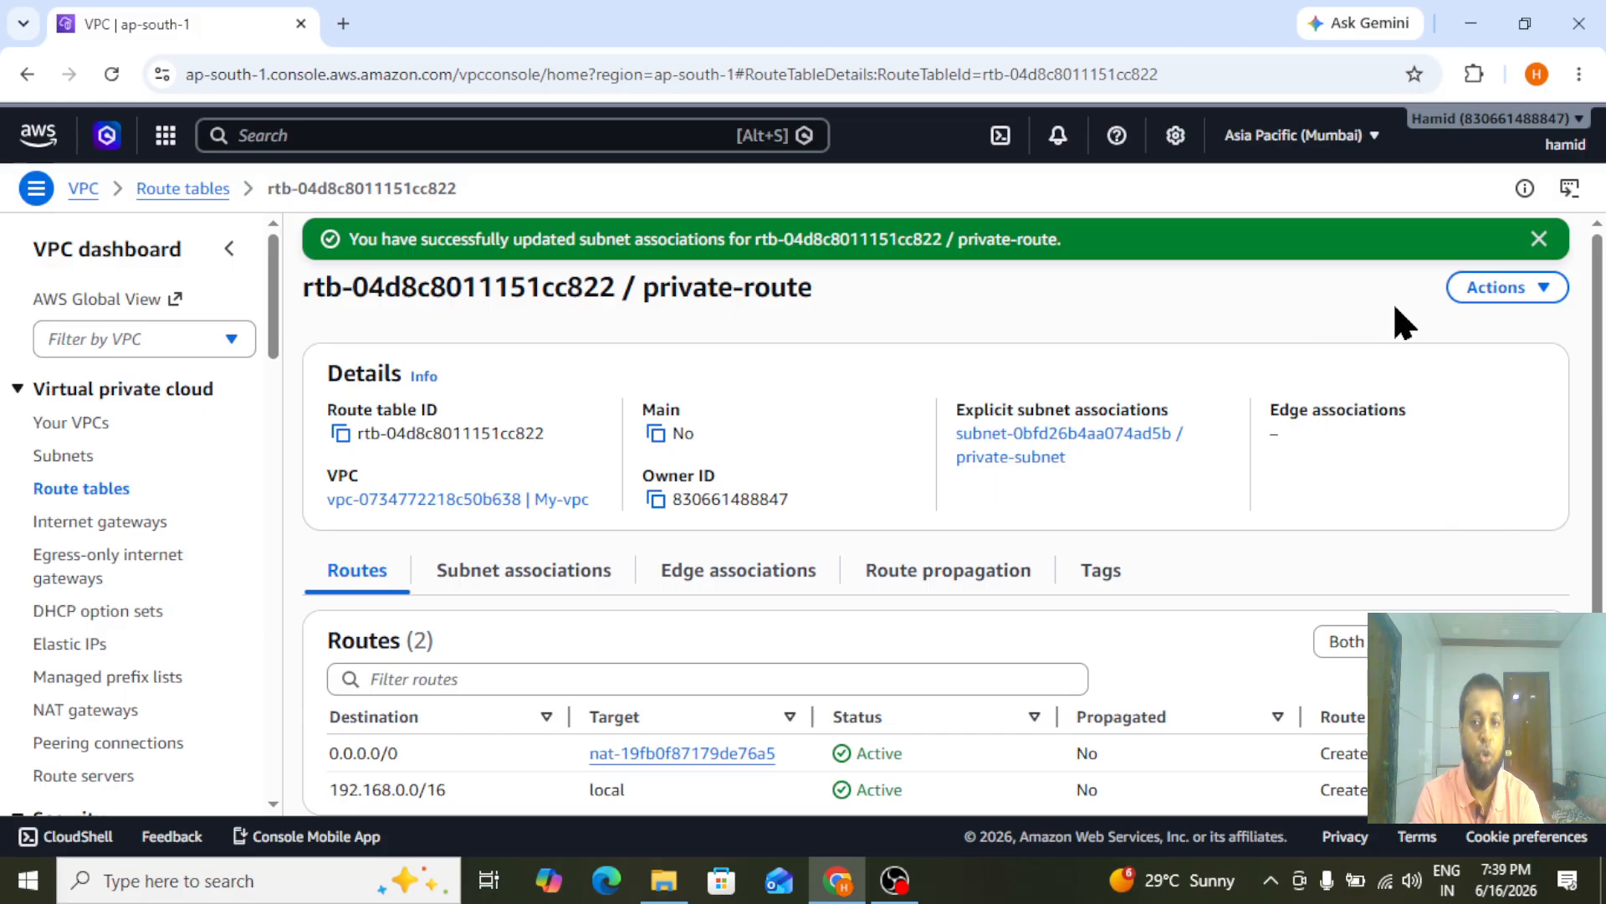
{"action": "left_click", "coordinate": [1539, 240]}
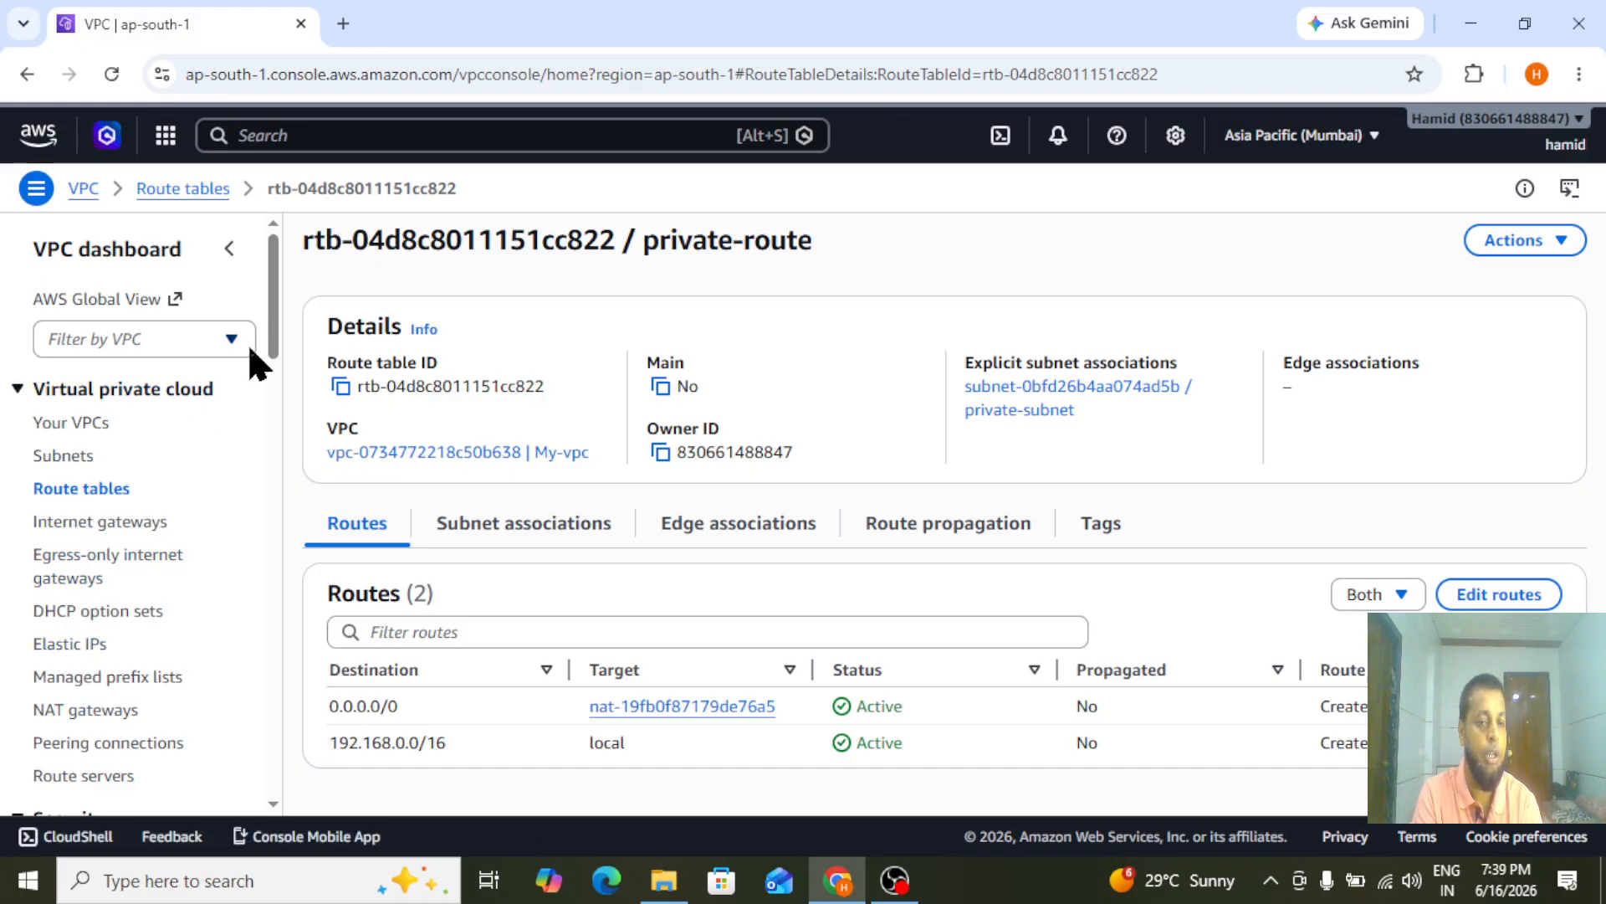
Find the EC2 service, open it in a separate browser tab, and go to its Instances list
{"action": "left_click", "coordinate": [323, 137]}
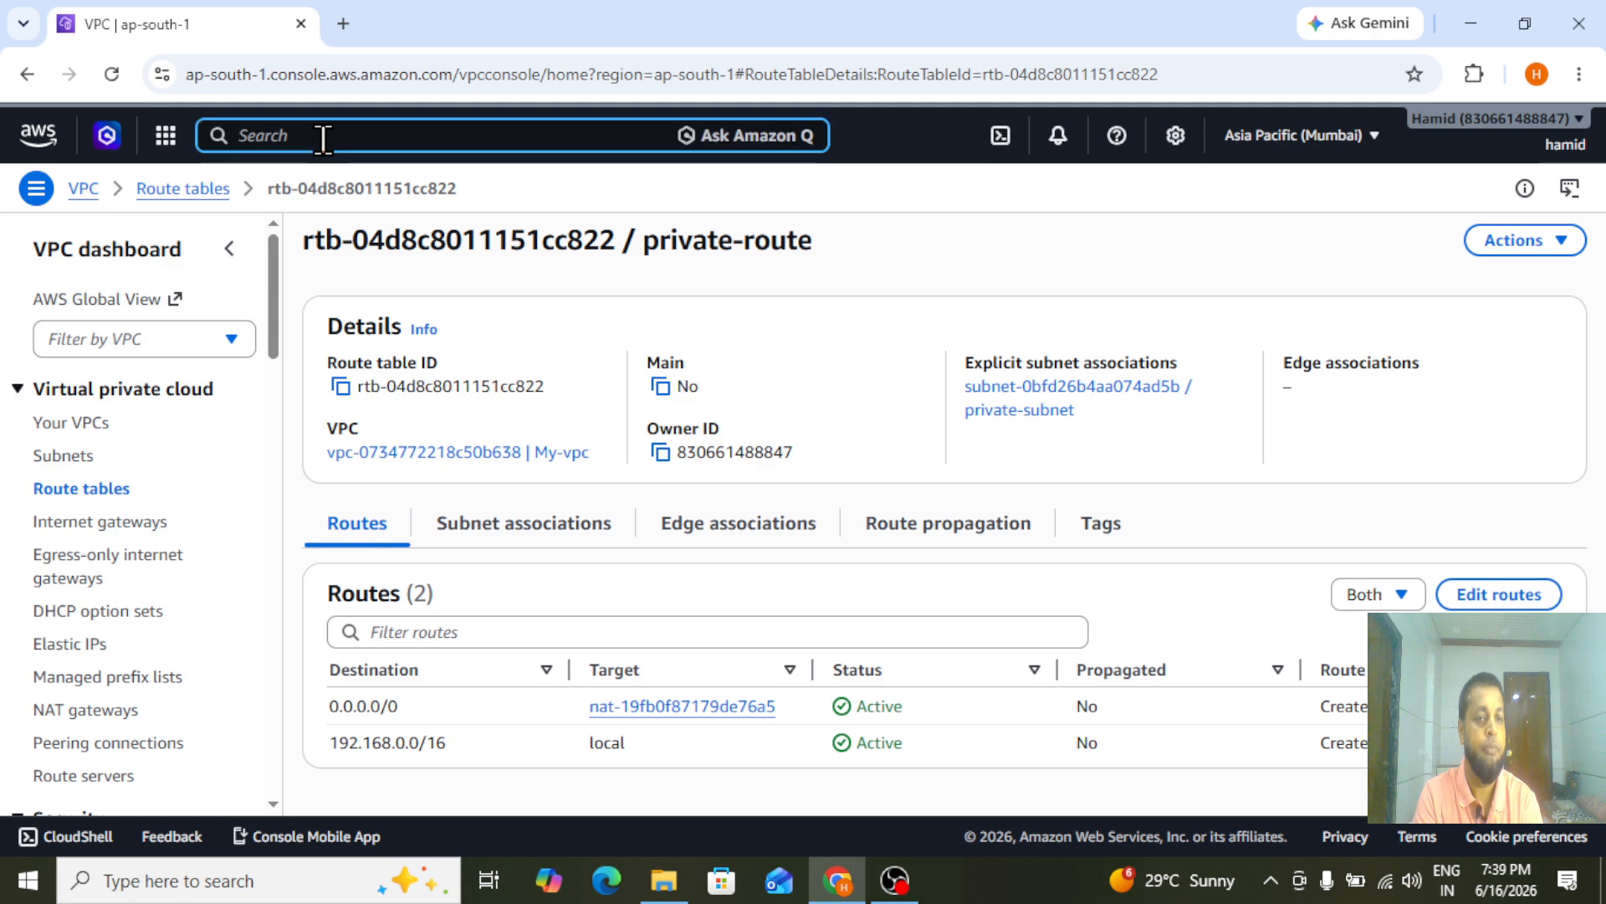
{"action": "type", "text": "ec2"}
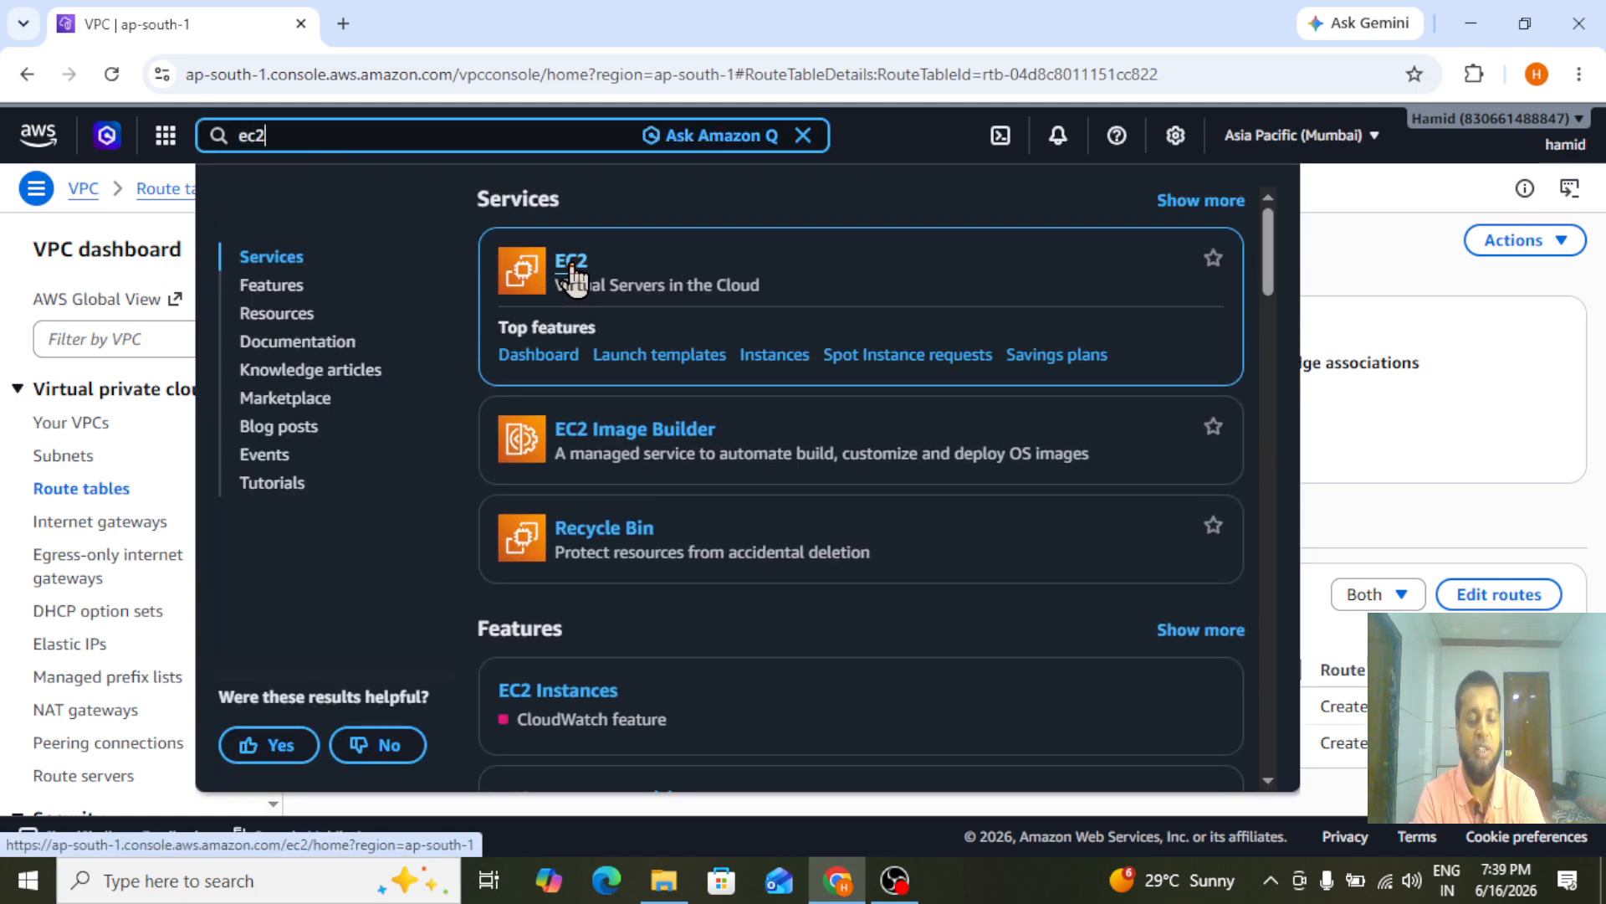
{"action": "right_click", "coordinate": [572, 266]}
{"action": "left_click", "coordinate": [653, 295]}
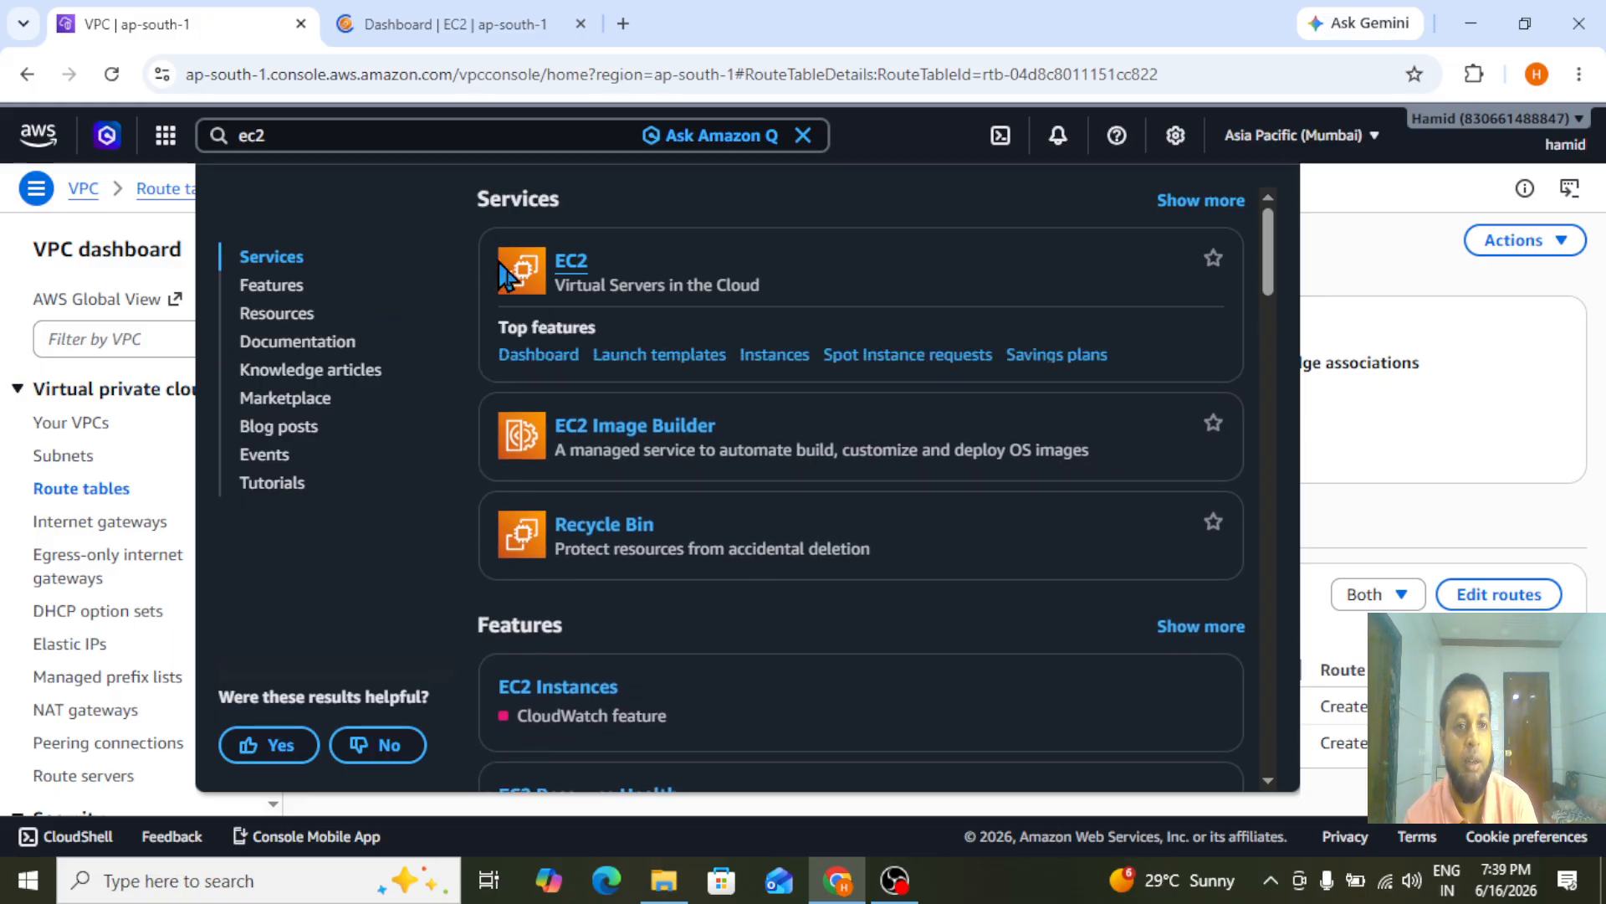
{"action": "left_click", "coordinate": [10, 284]}
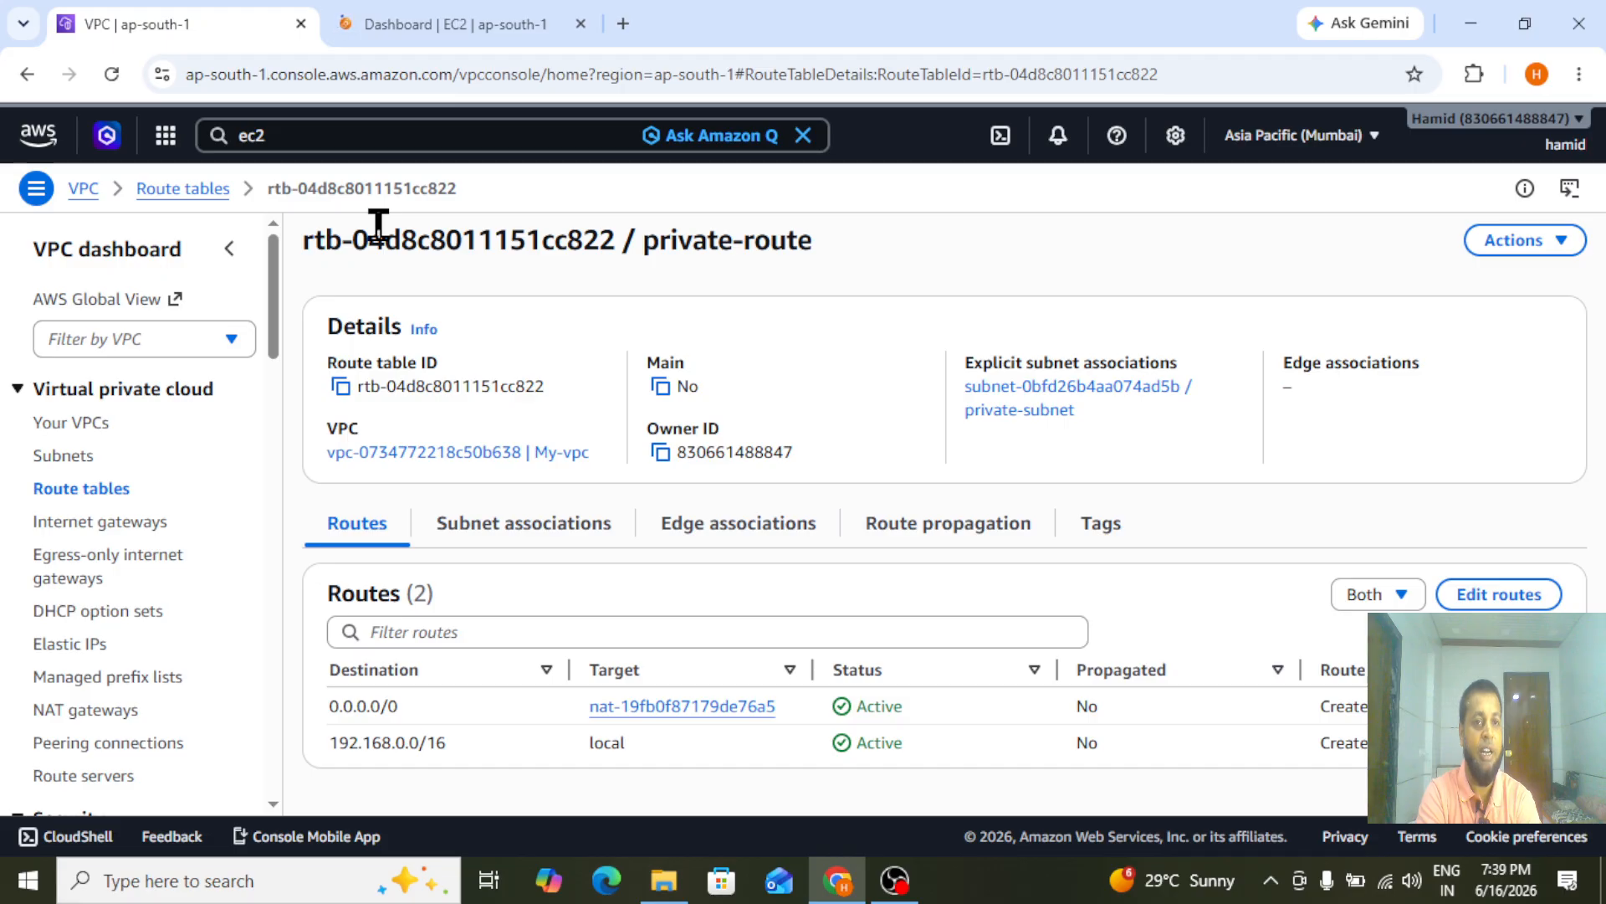
{"action": "left_click", "coordinate": [444, 13]}
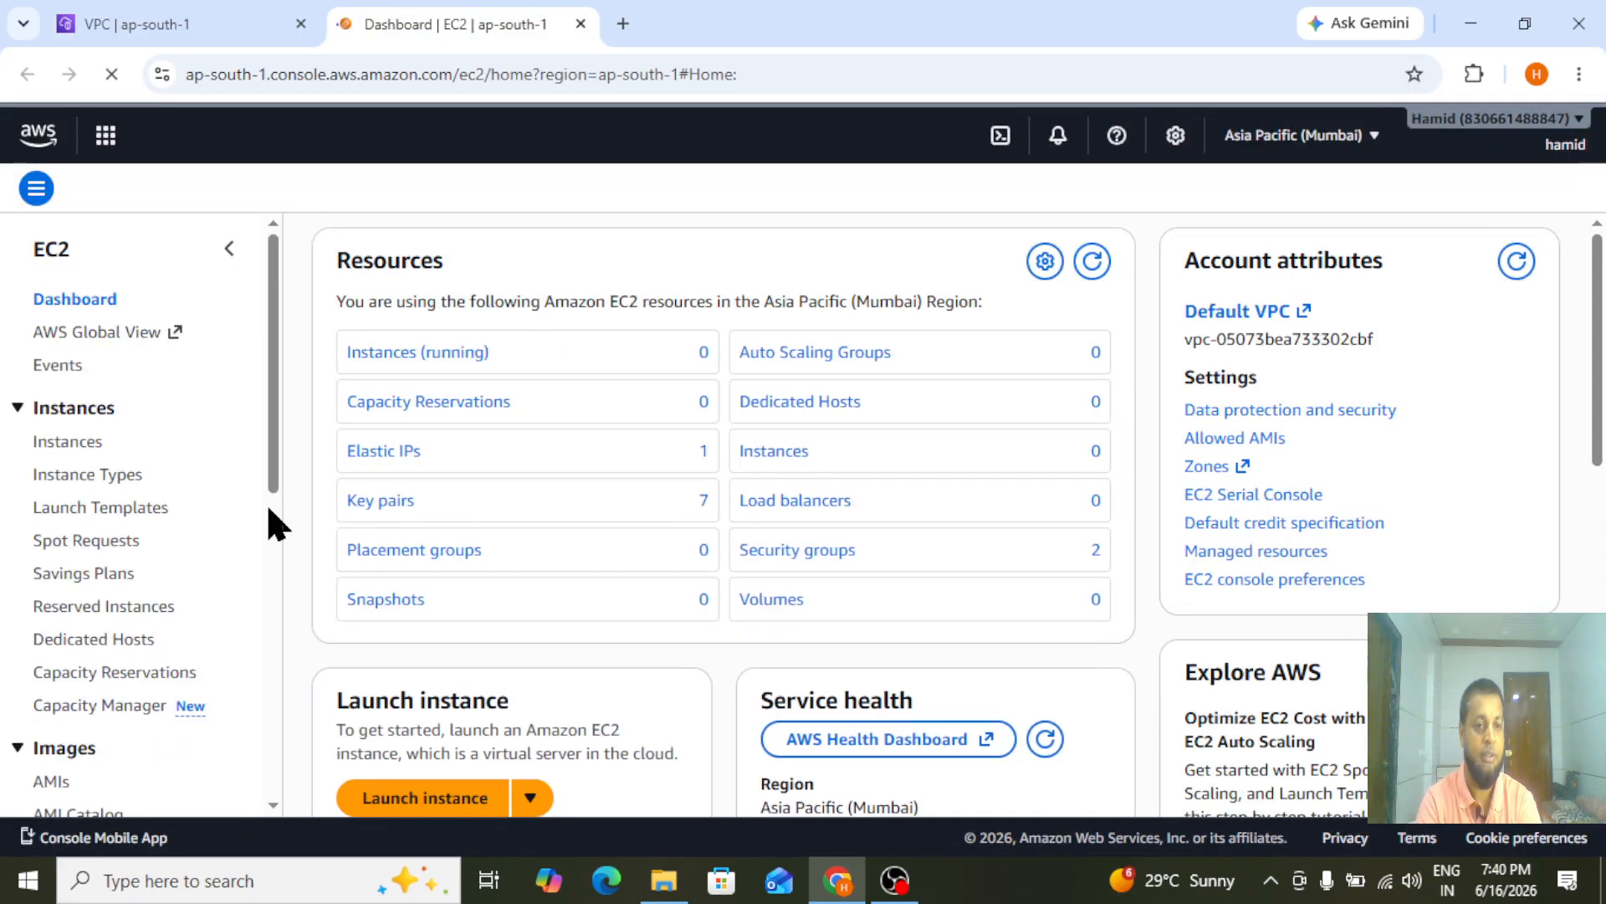
{"action": "left_click", "coordinate": [55, 448]}
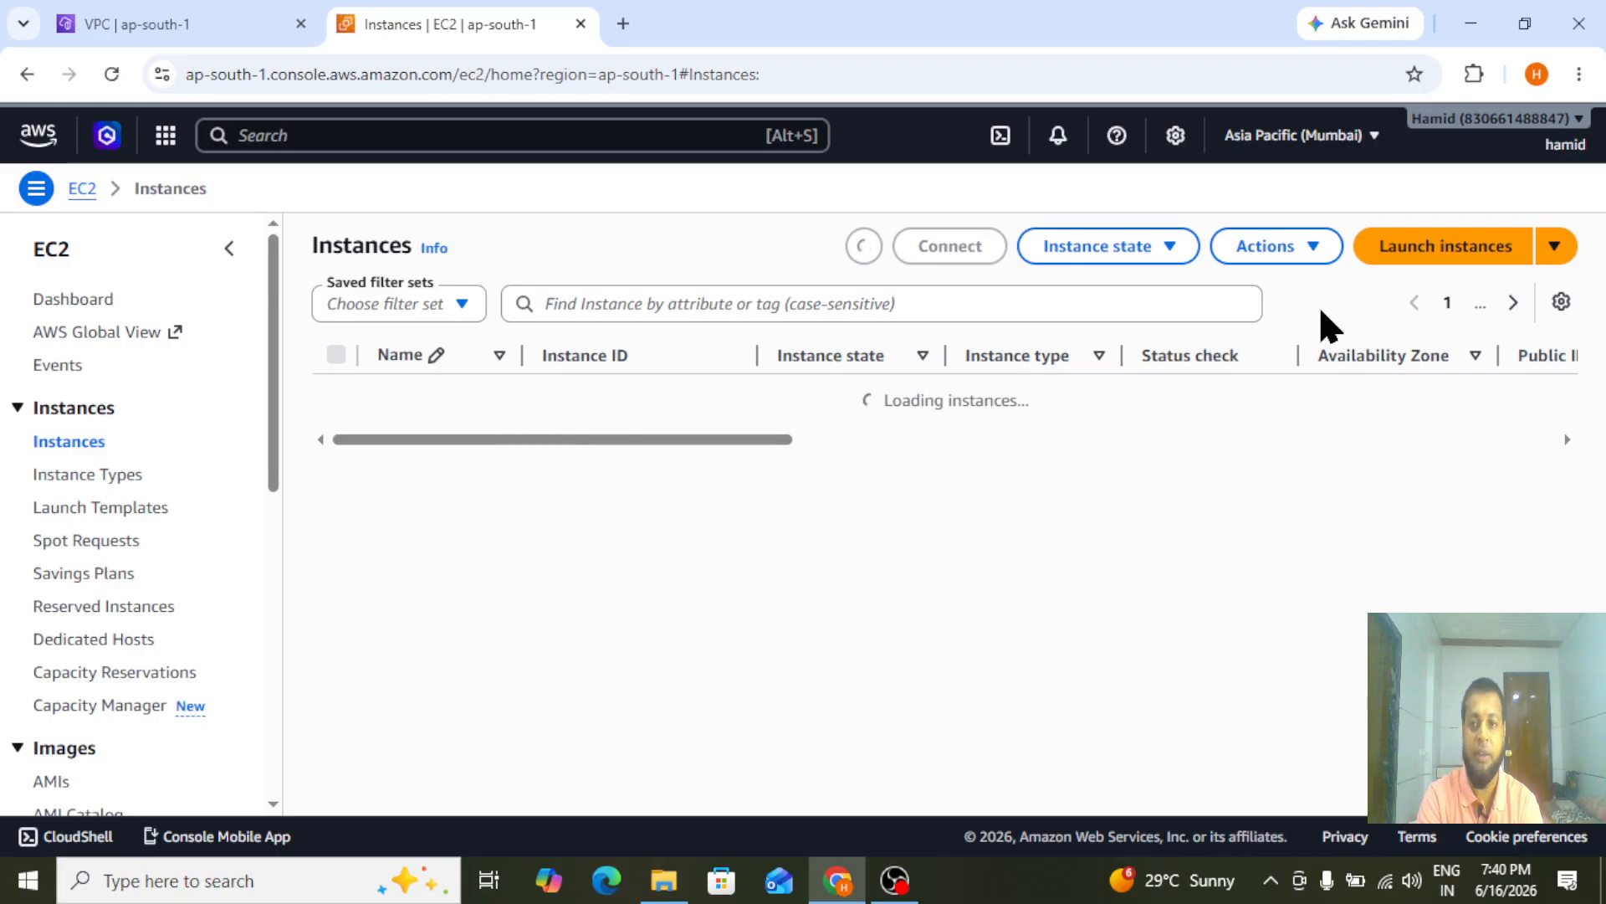
Start launching an instance named public-server with the Red Hat Enterprise Linux 10 (HVM) image
{"action": "left_click", "coordinate": [1425, 252]}
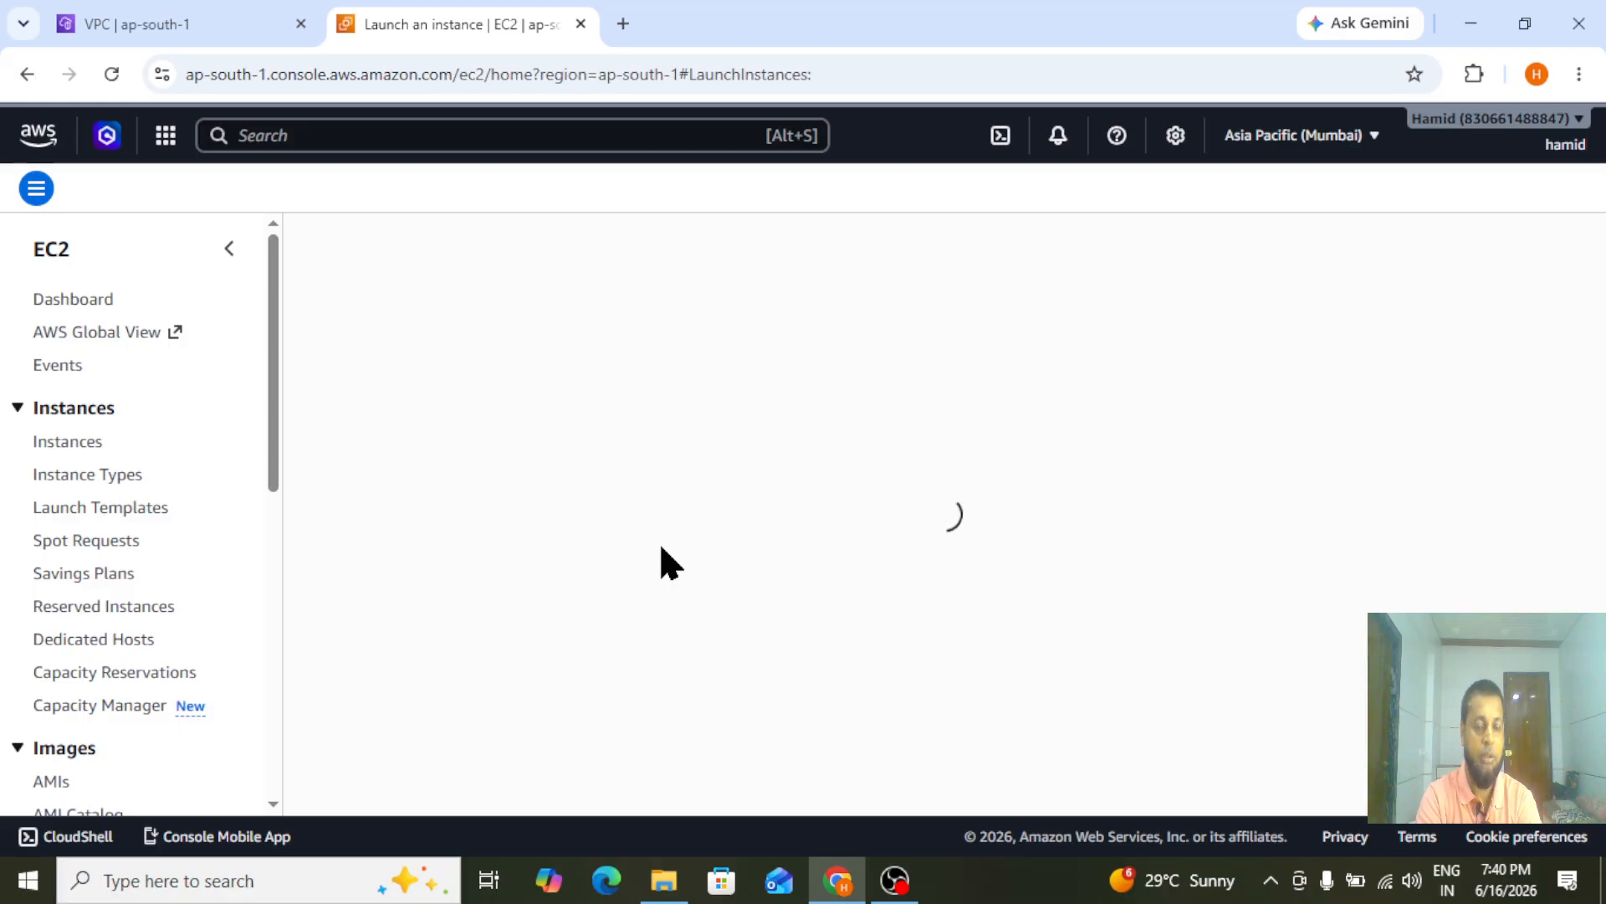
{"action": "left_click", "coordinate": [208, 441]}
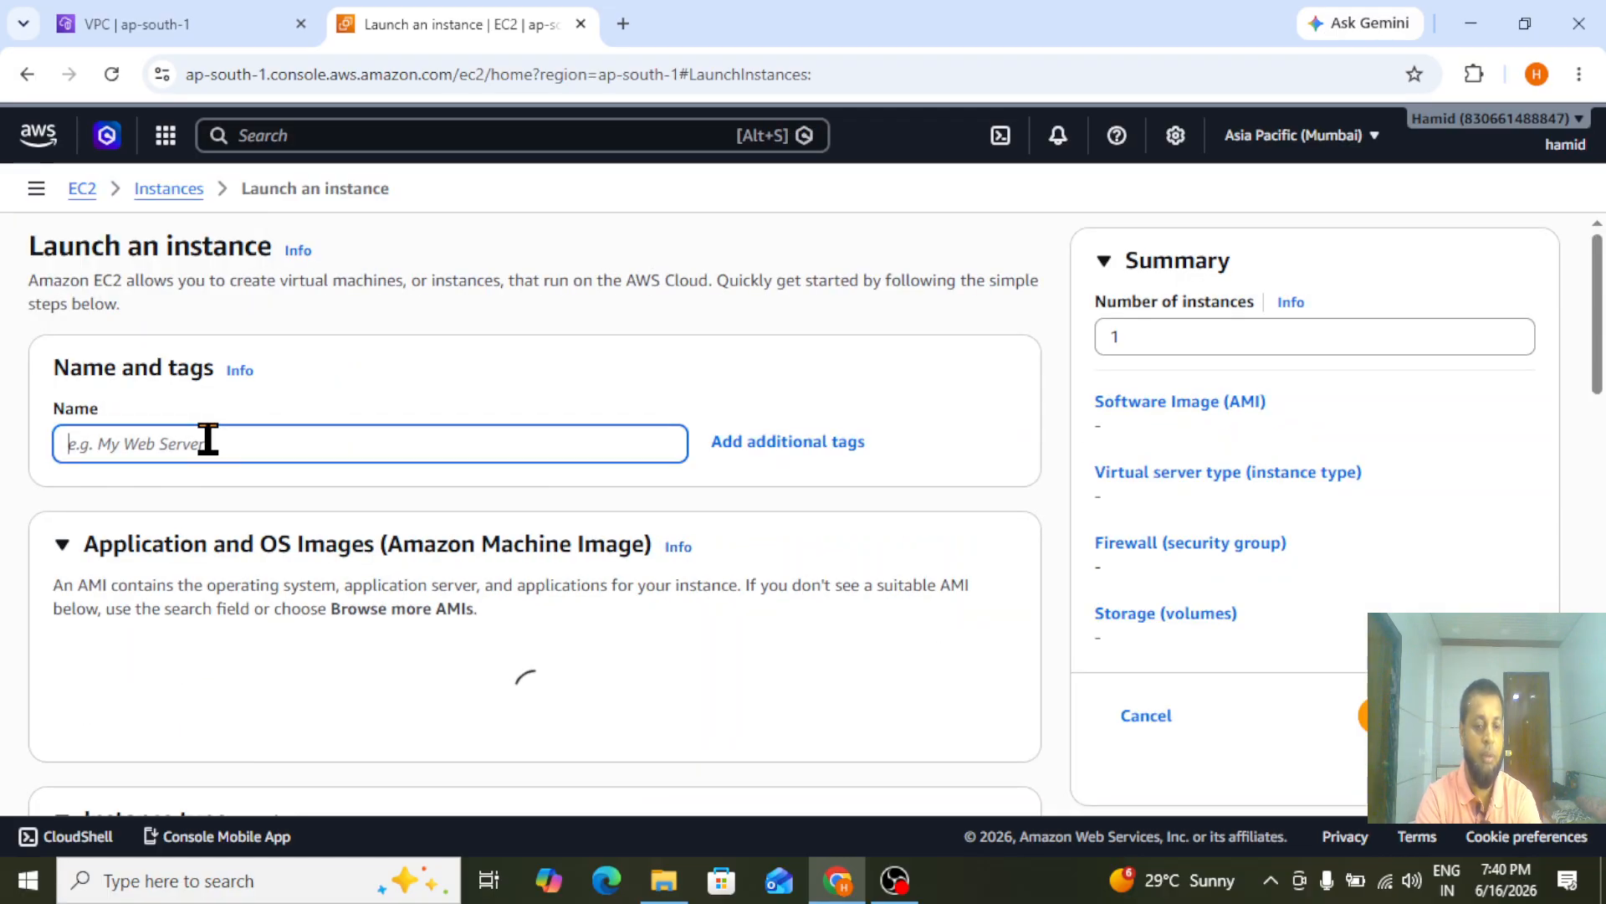
{"action": "type", "text": "pu"}
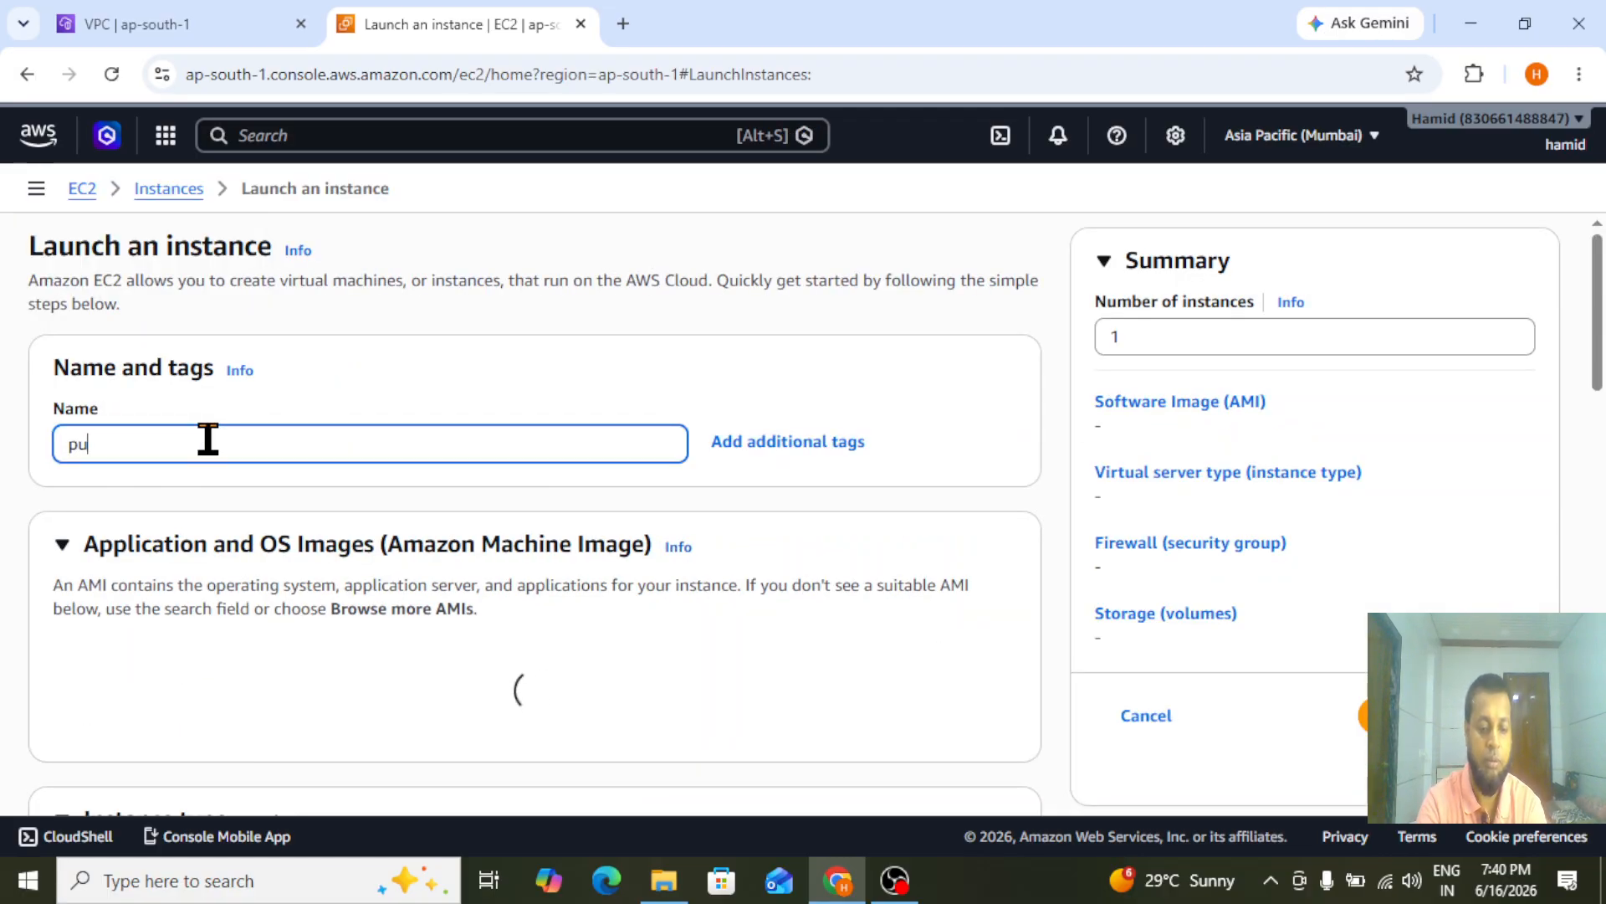
{"action": "type", "text": "blic-server"}
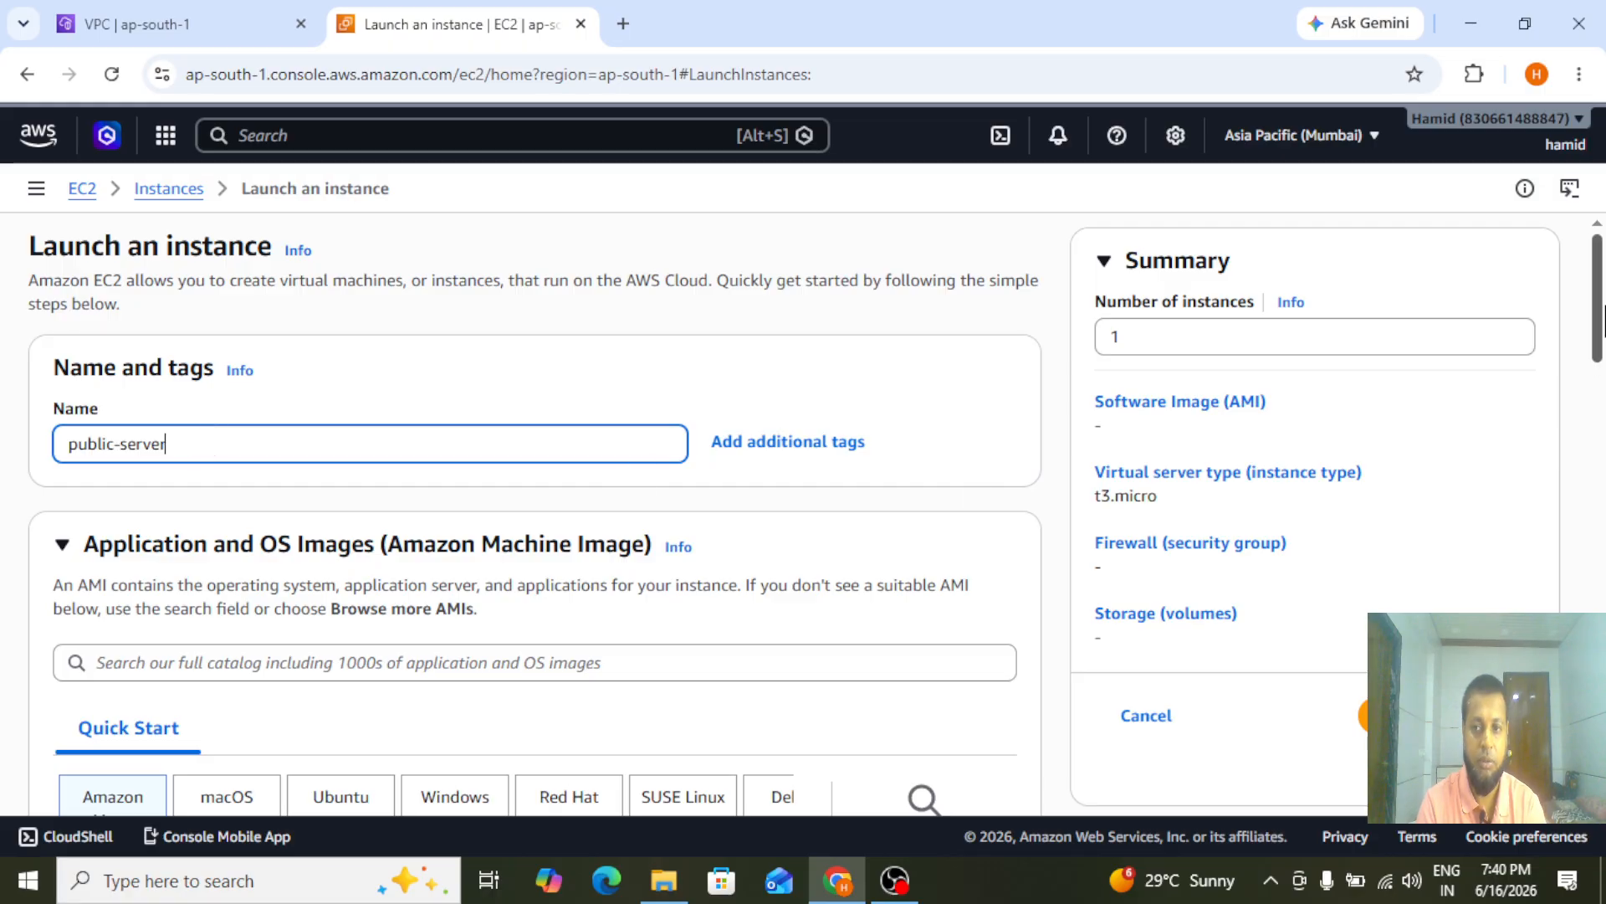
{"action": "left_click_drag", "start_coordinate": [1599, 325], "coordinate": [1602, 374]}
{"action": "scroll", "coordinate": [1602, 374], "scroll_direction": "down", "scroll_amount": 1}
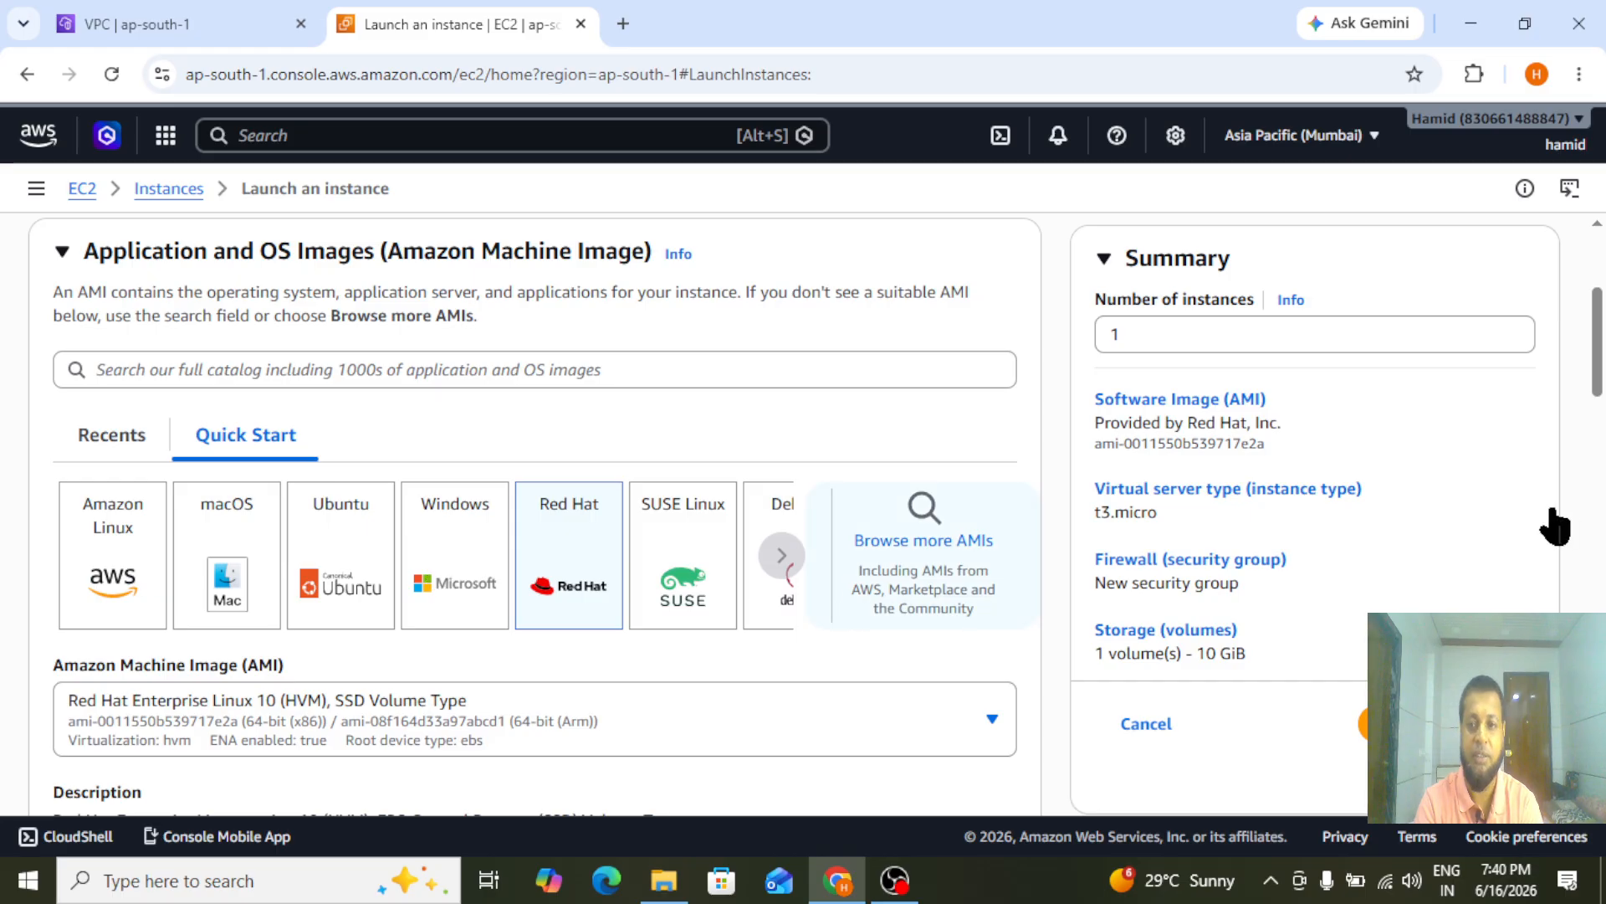
Set the instance type to t2.micro and choose the linxmachine key pair for login
{"action": "left_click_drag", "start_coordinate": [1599, 351], "coordinate": [1600, 472]}
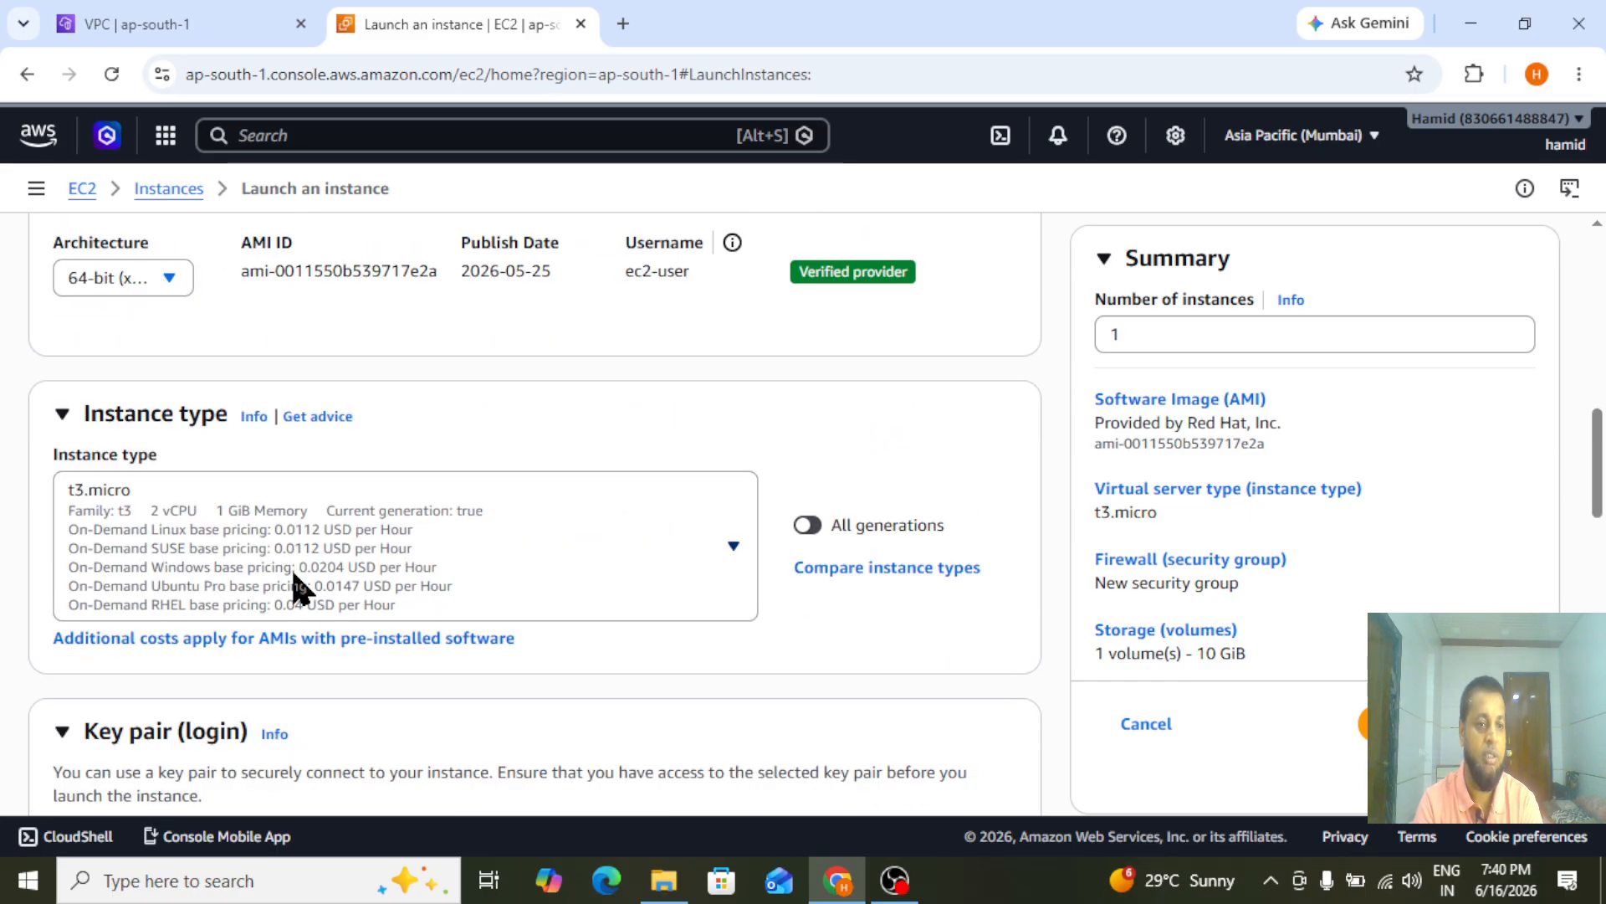
{"action": "left_click", "coordinate": [299, 589]}
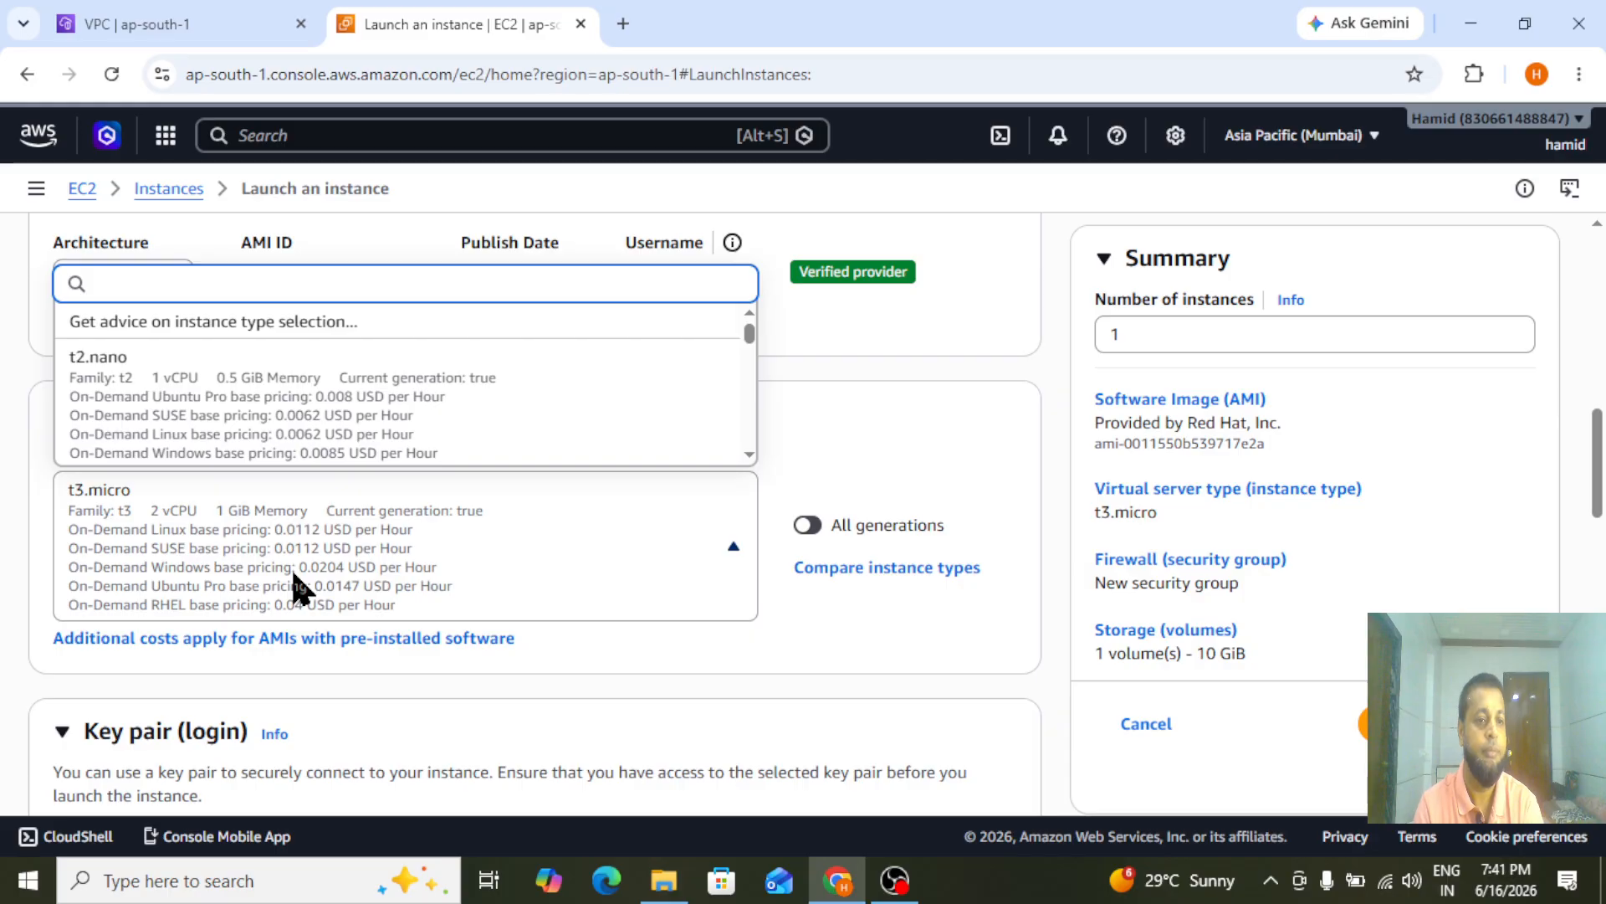
{"action": "type", "text": "t2.m"}
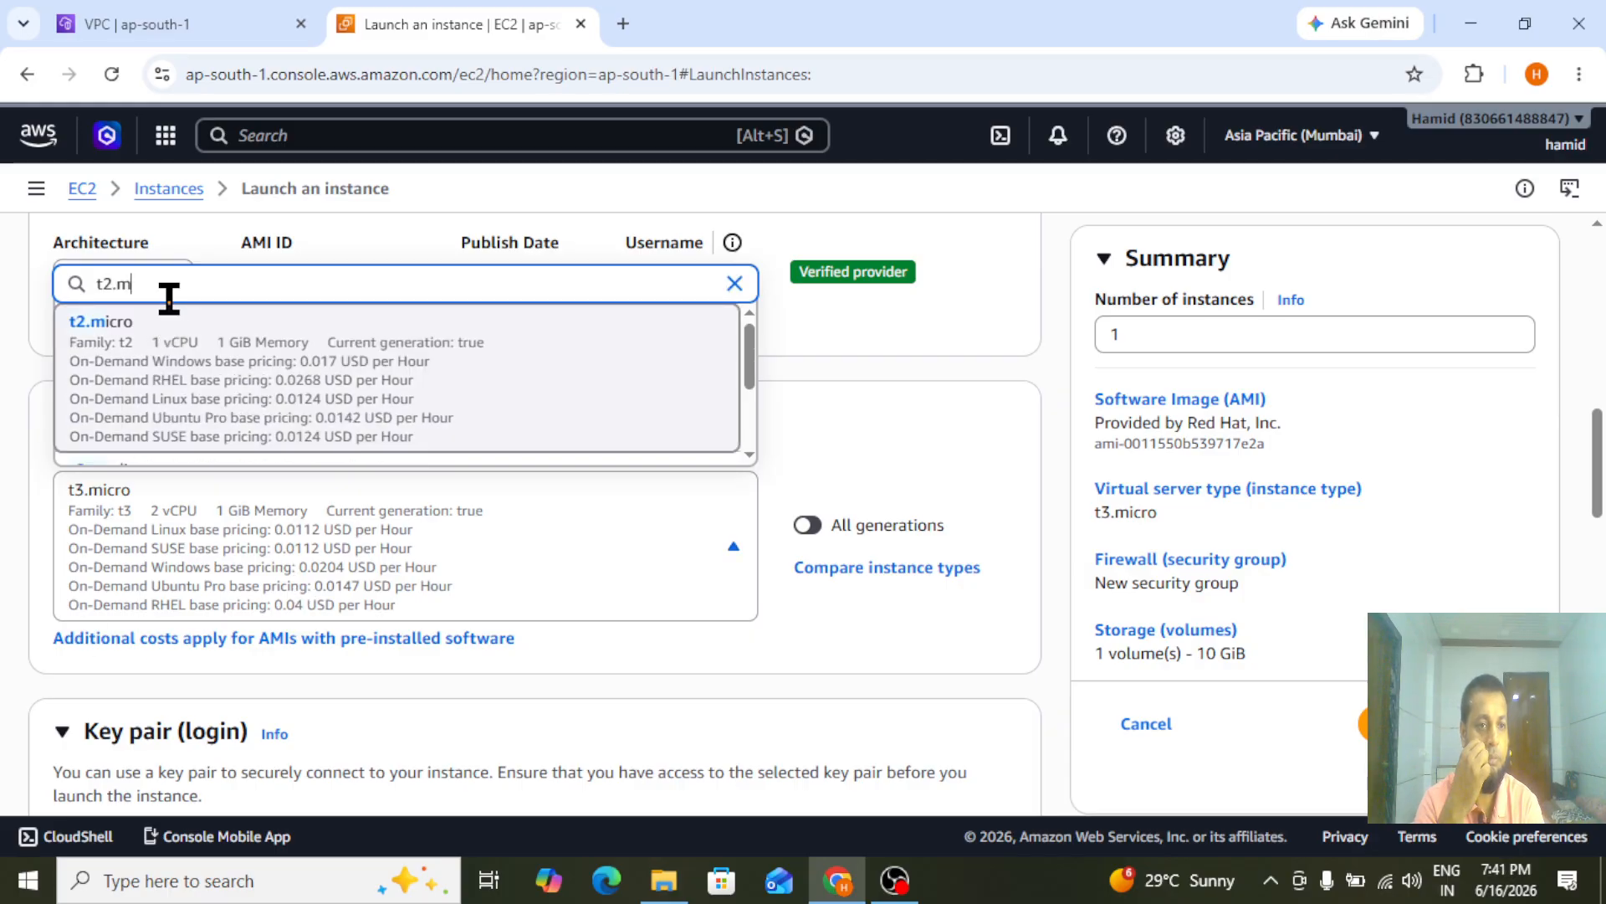
{"action": "left_click", "coordinate": [221, 387]}
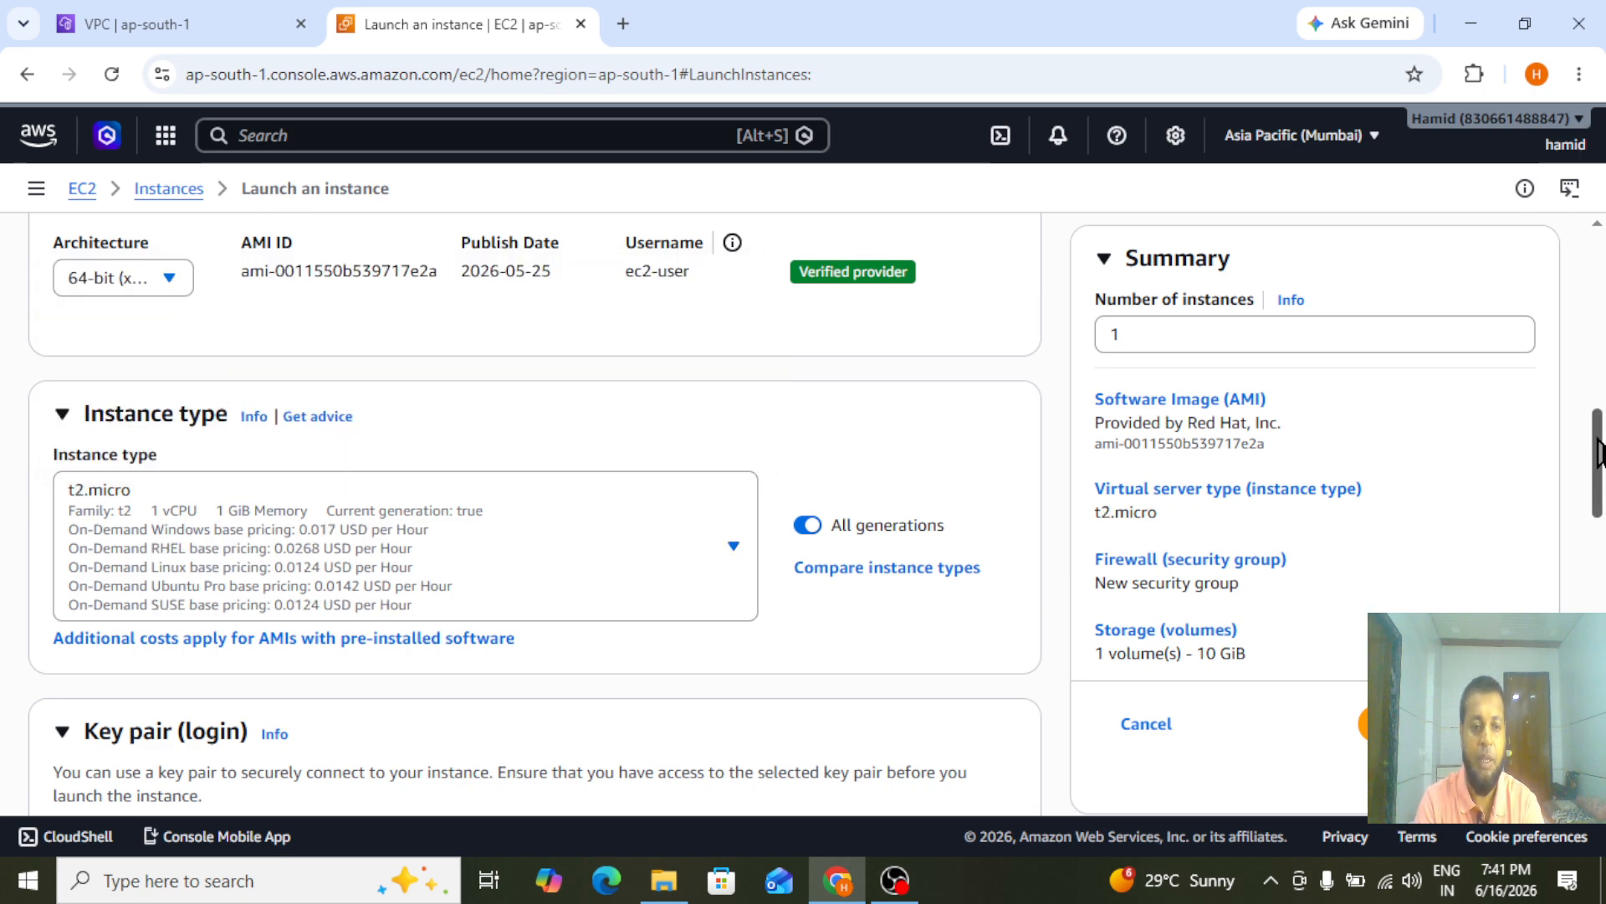
{"action": "left_click_drag", "start_coordinate": [1599, 452], "coordinate": [1600, 524]}
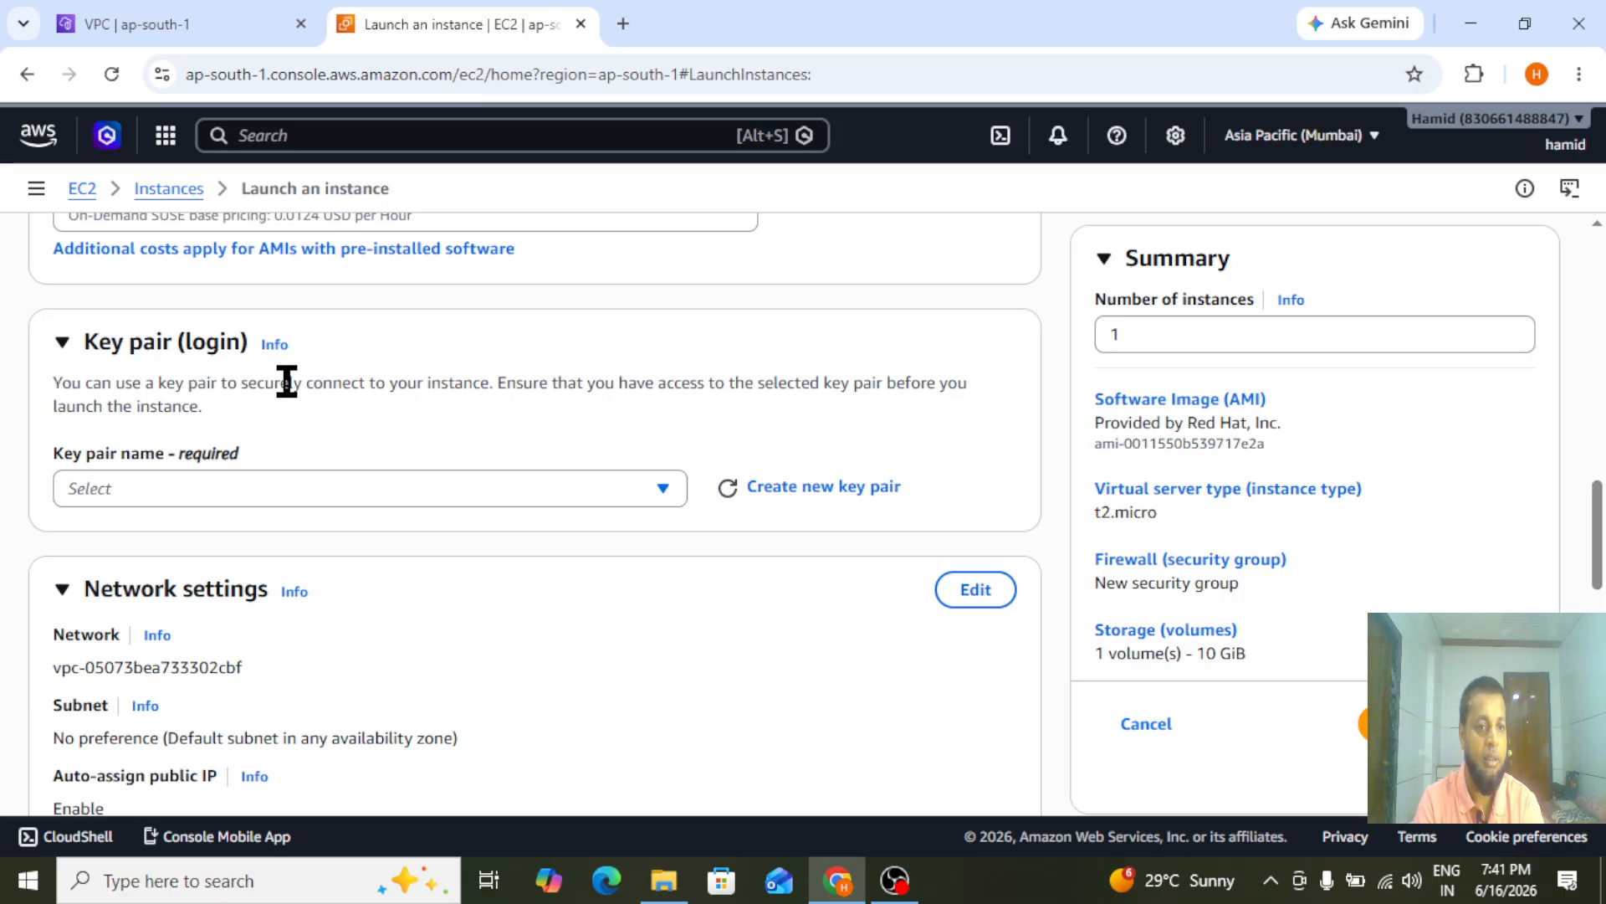
{"action": "left_click", "coordinate": [490, 496]}
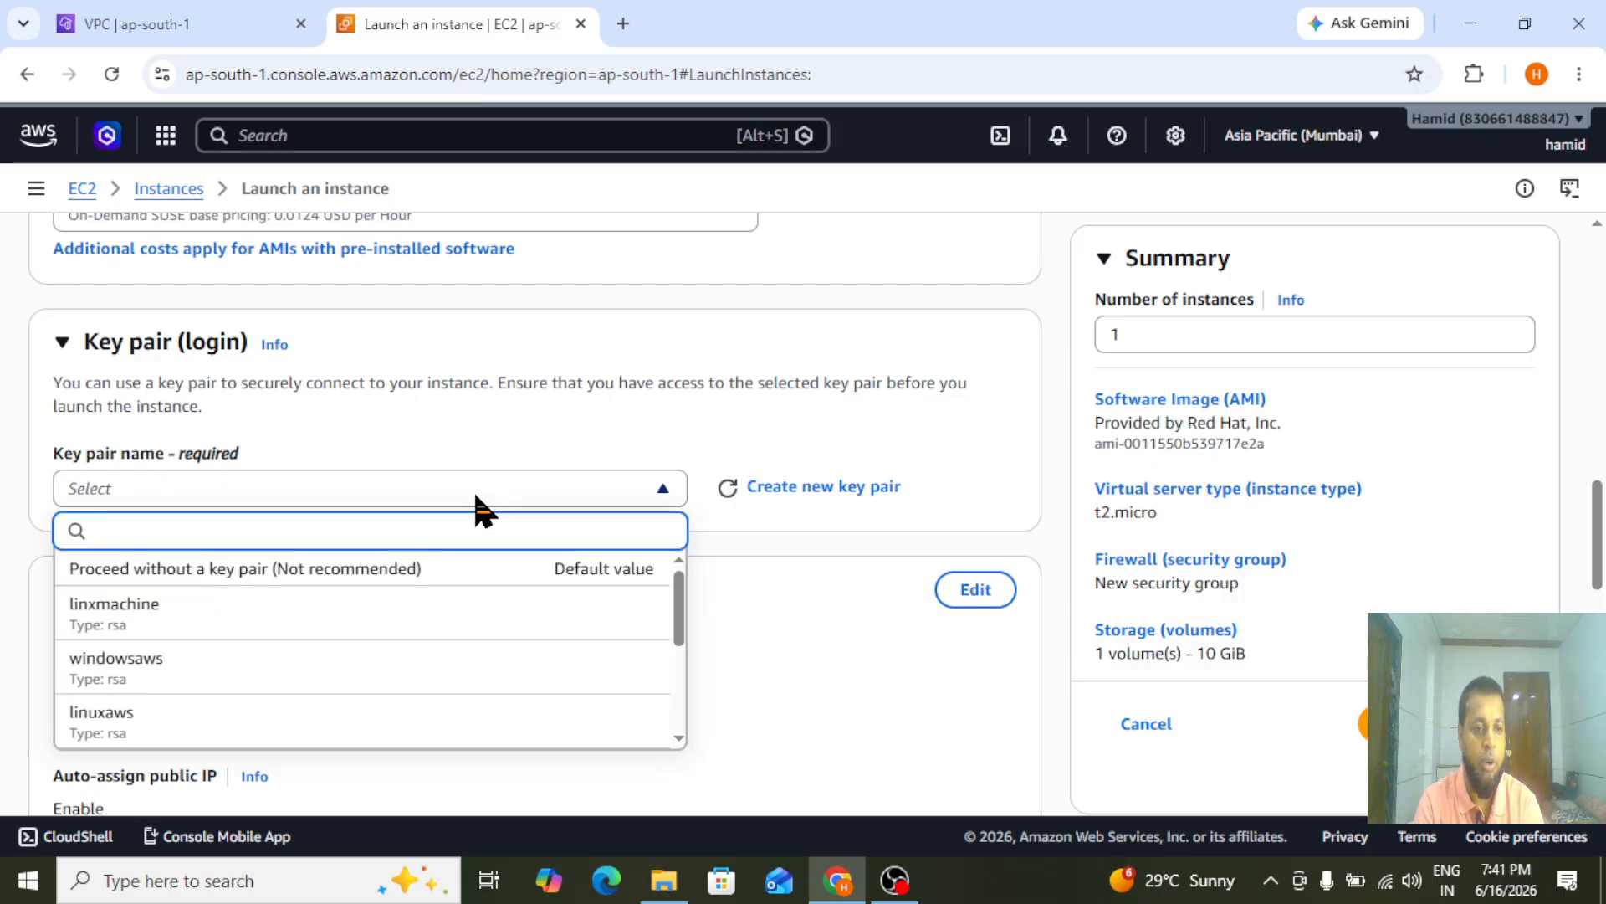
{"action": "left_click", "coordinate": [141, 620]}
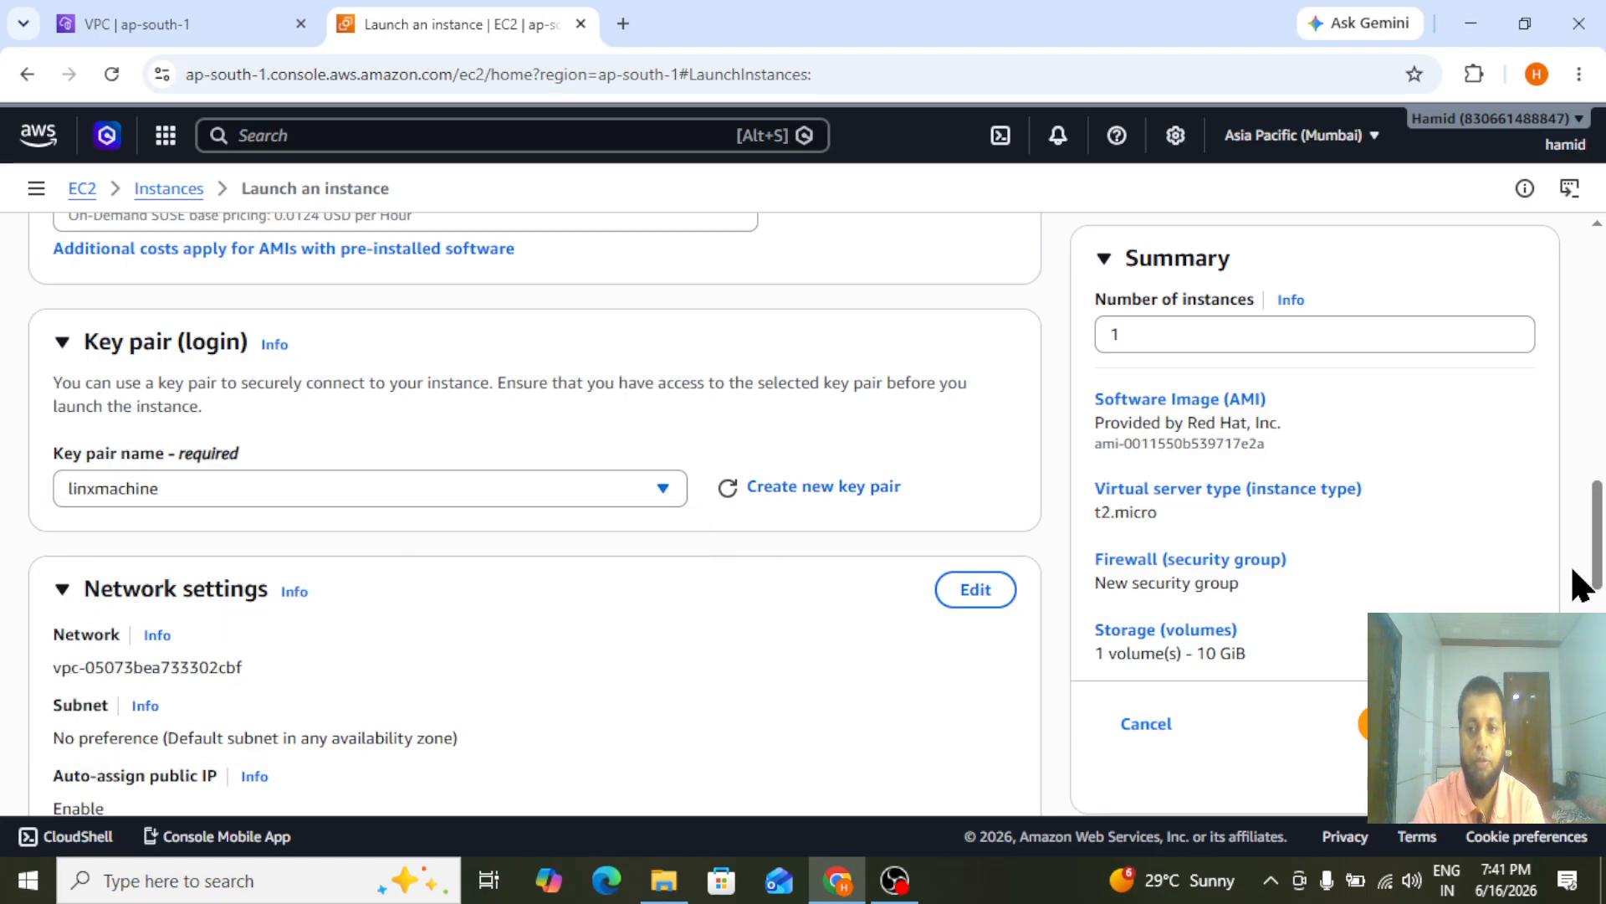
Edit the instance's network settings to use My-vpc and its public-subnet
{"action": "scroll", "coordinate": [1601, 542], "scroll_direction": "down", "scroll_amount": 3}
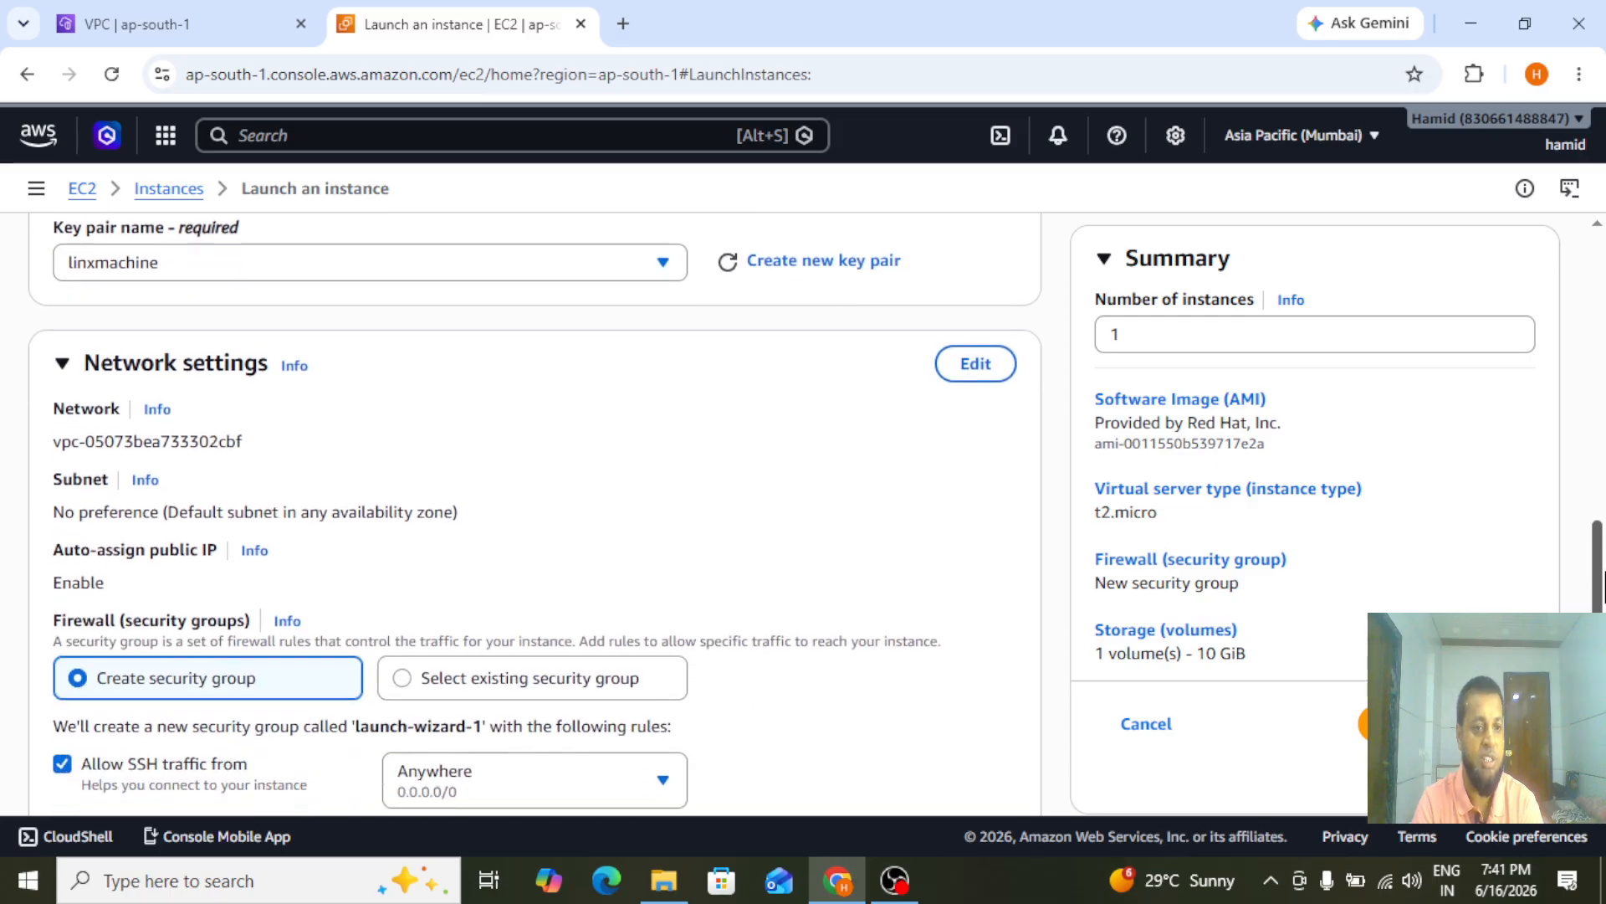
{"action": "left_click", "coordinate": [974, 352]}
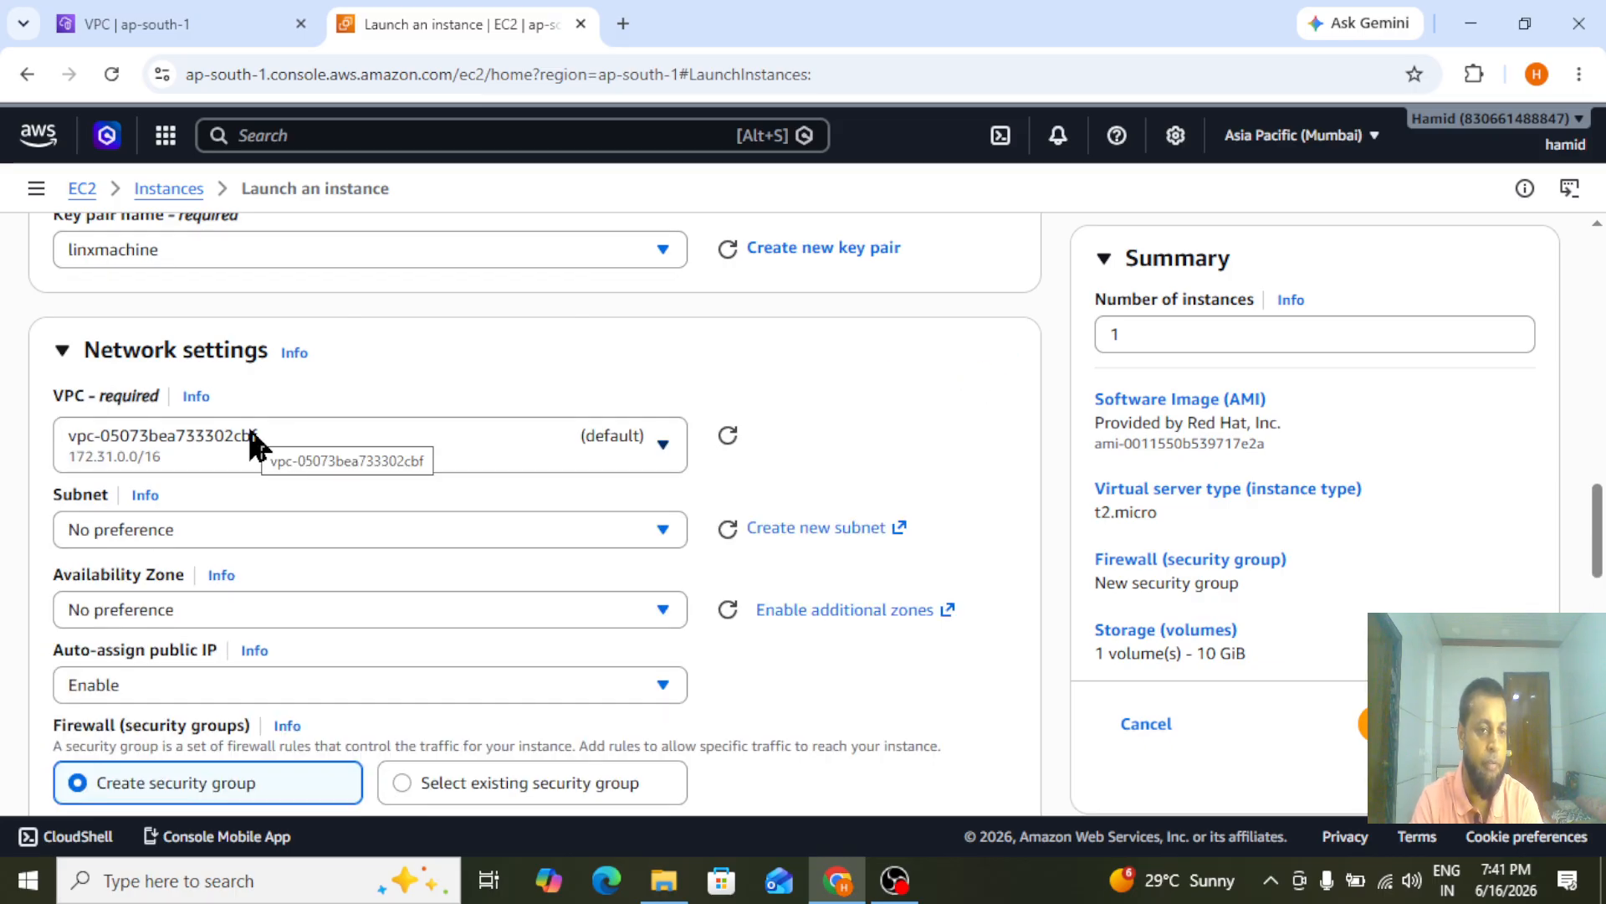
{"action": "left_click", "coordinate": [224, 460]}
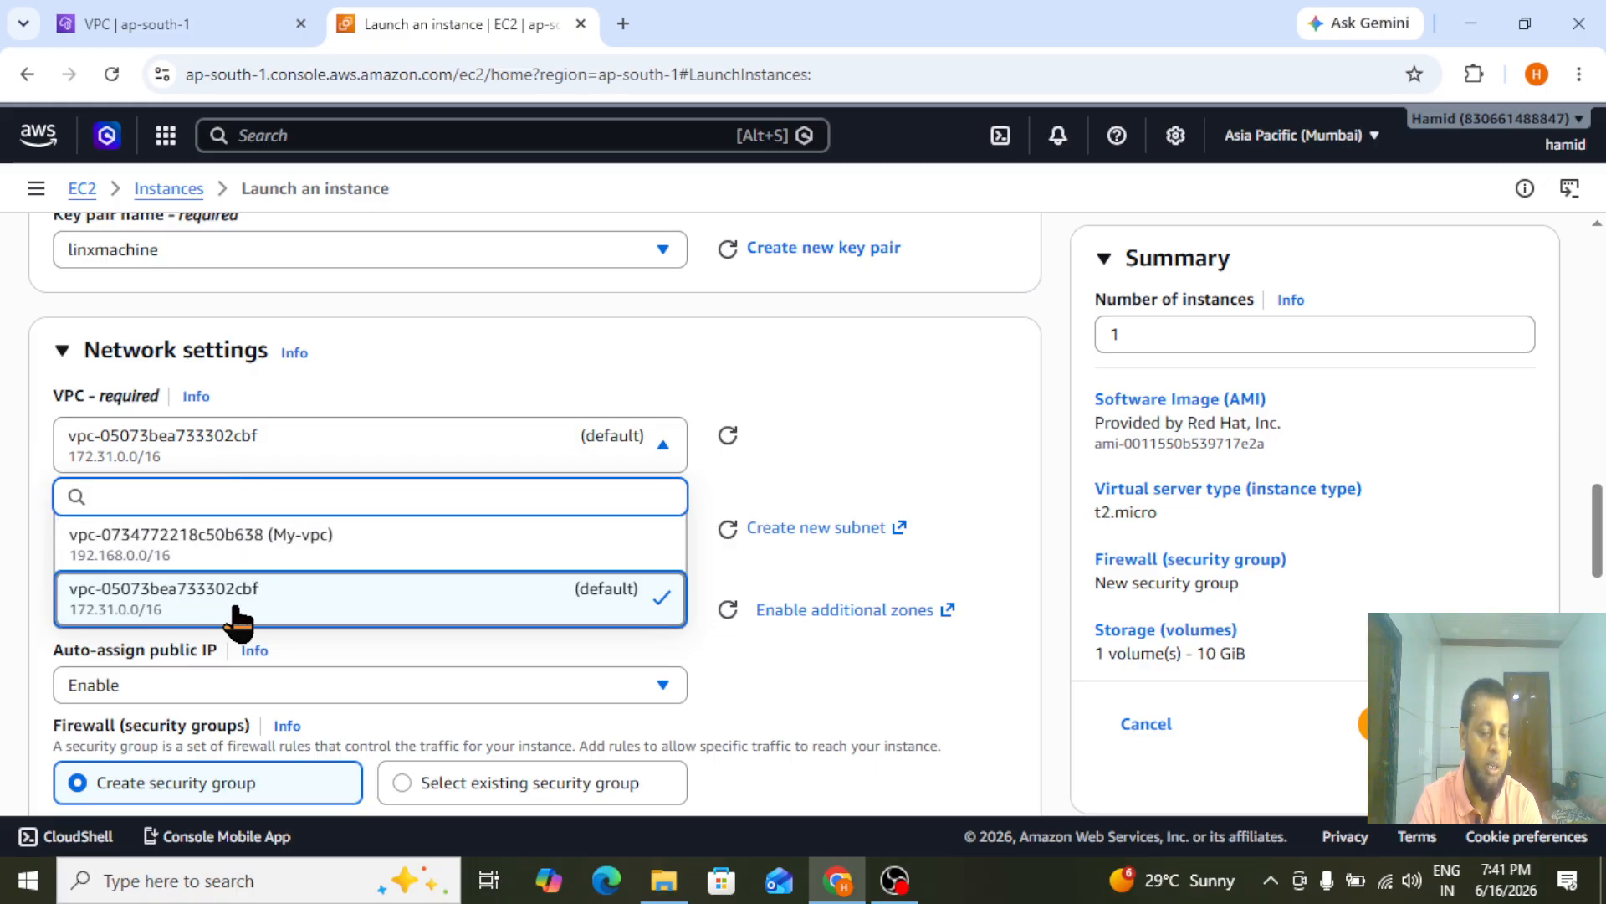
{"action": "left_click", "coordinate": [222, 548]}
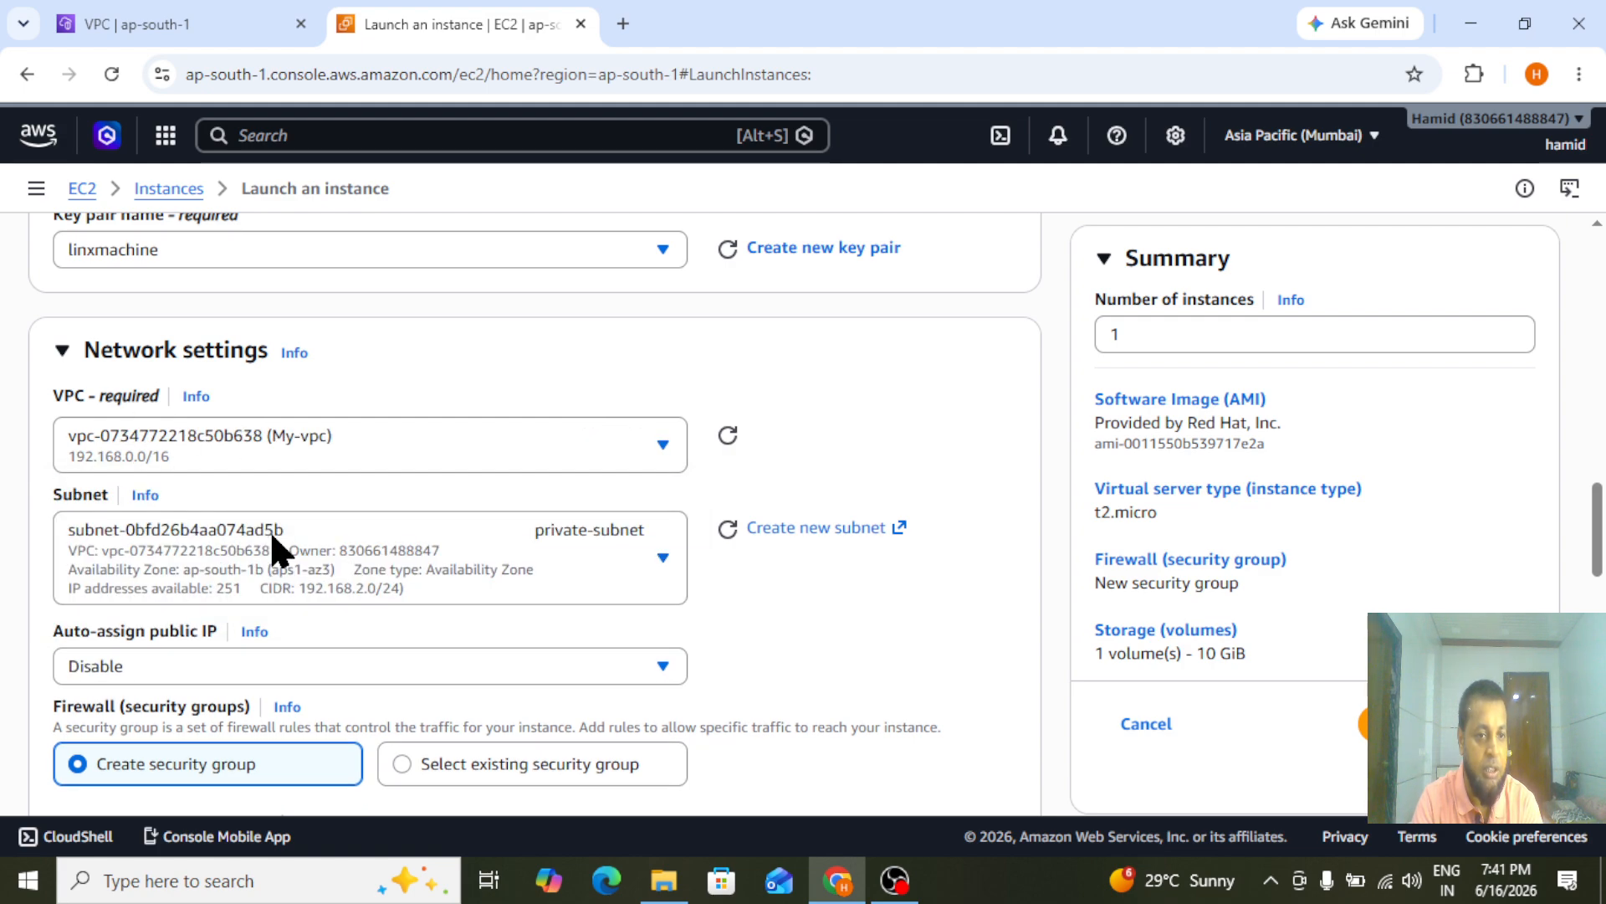
{"action": "left_click", "coordinate": [272, 553]}
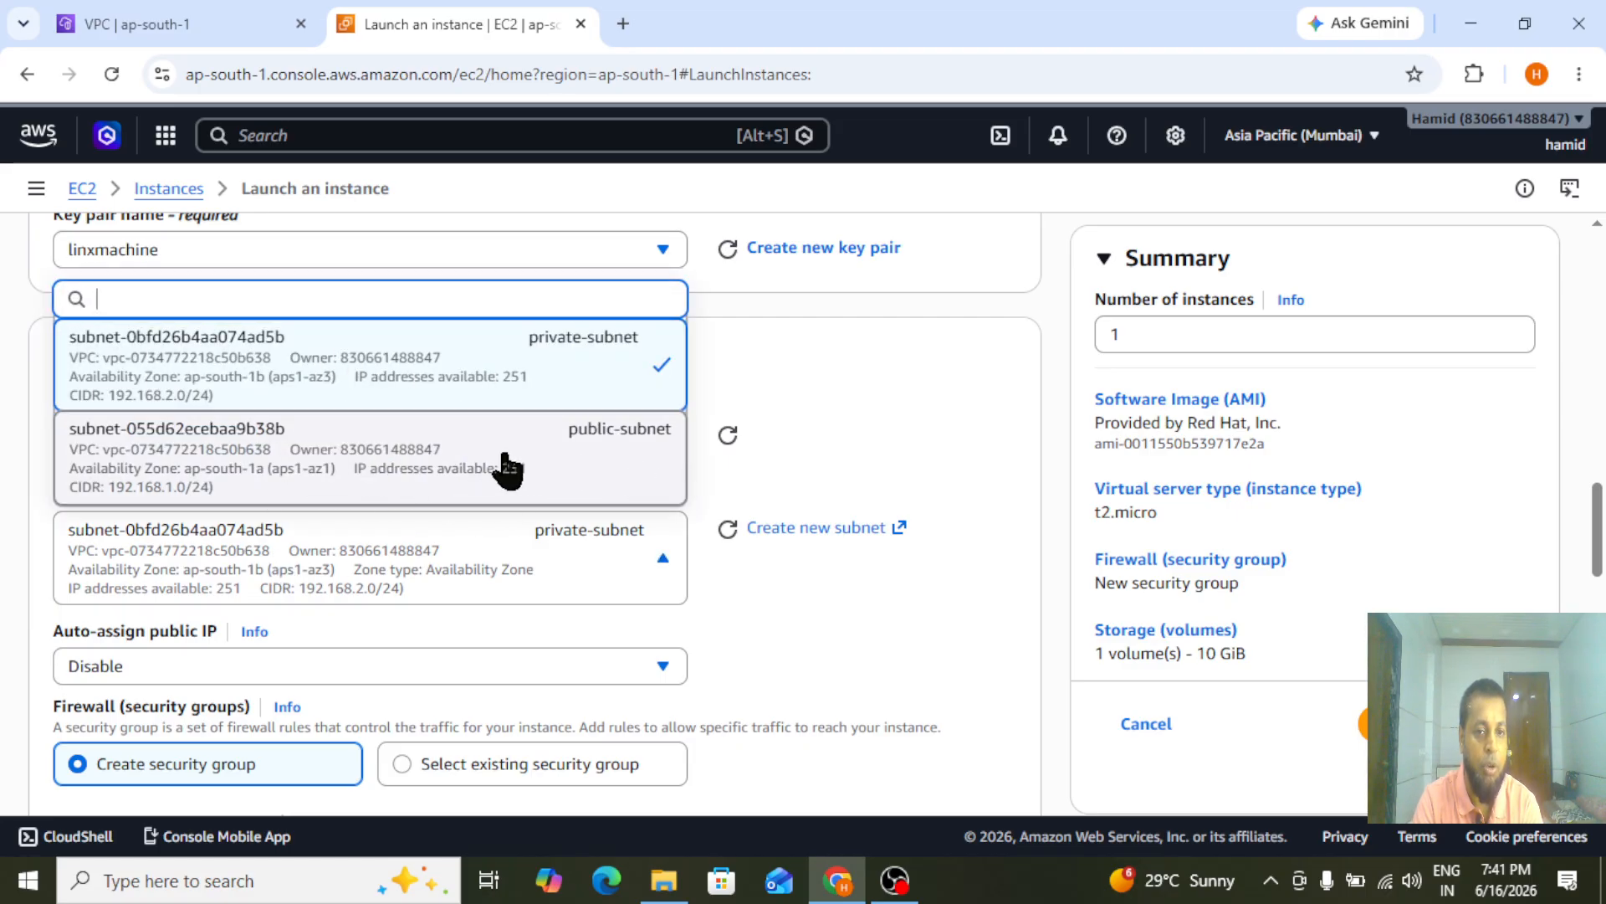
{"action": "left_click", "coordinate": [455, 470]}
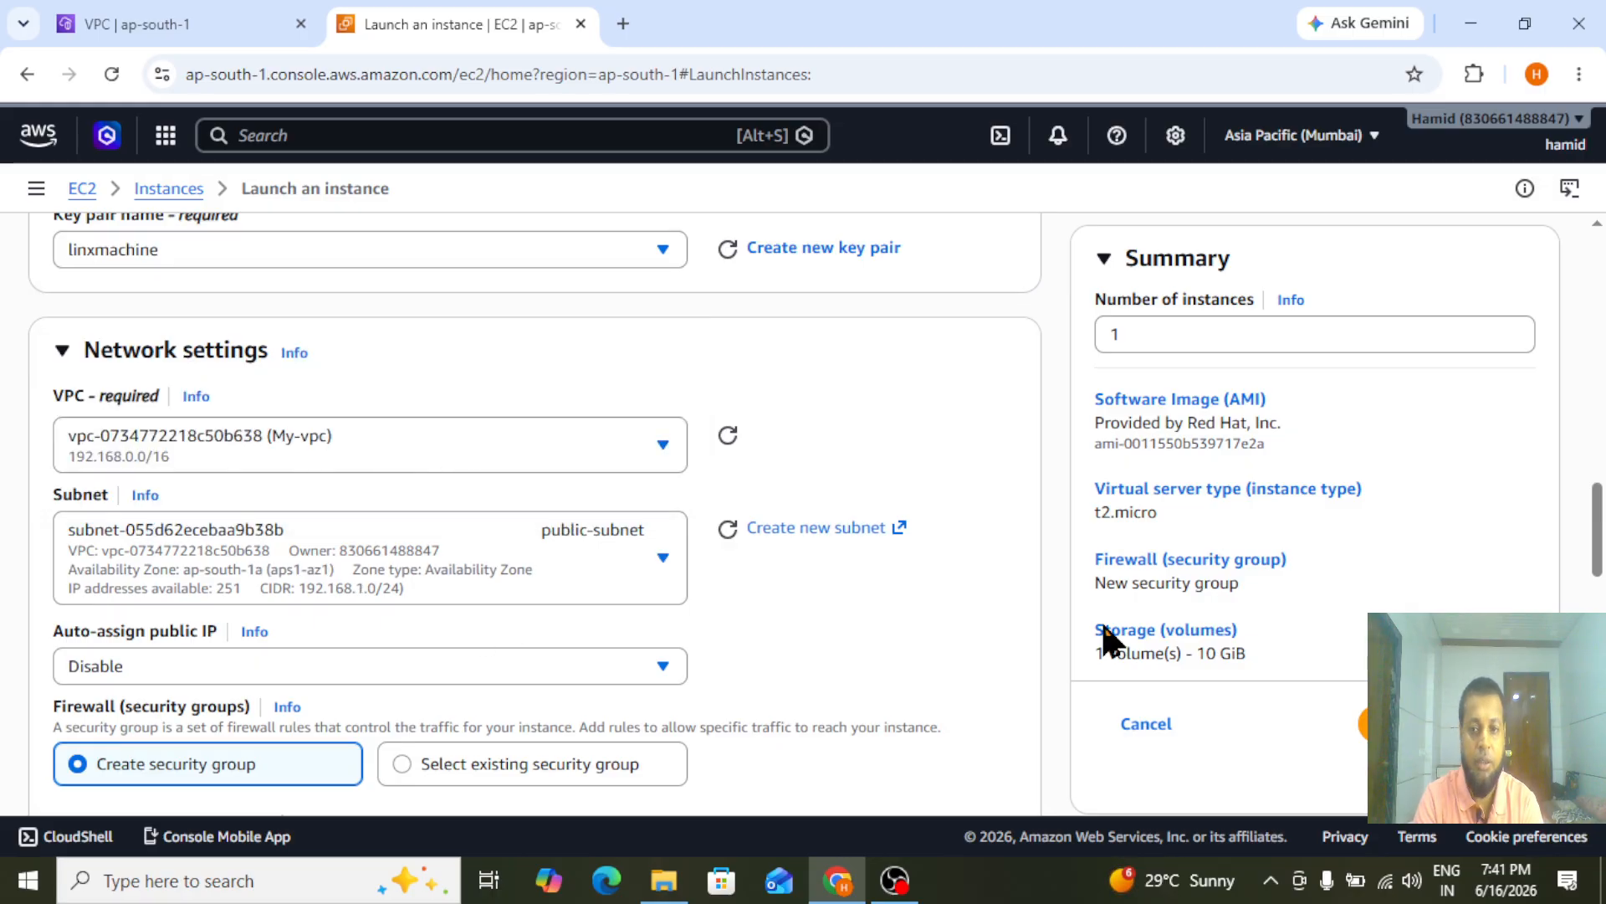
Enable automatic public IP assignment for the public-server instance
{"action": "left_click_drag", "start_coordinate": [1603, 542], "coordinate": [1604, 543]}
{"action": "scroll", "coordinate": [1602, 549], "scroll_direction": "down", "scroll_amount": 3}
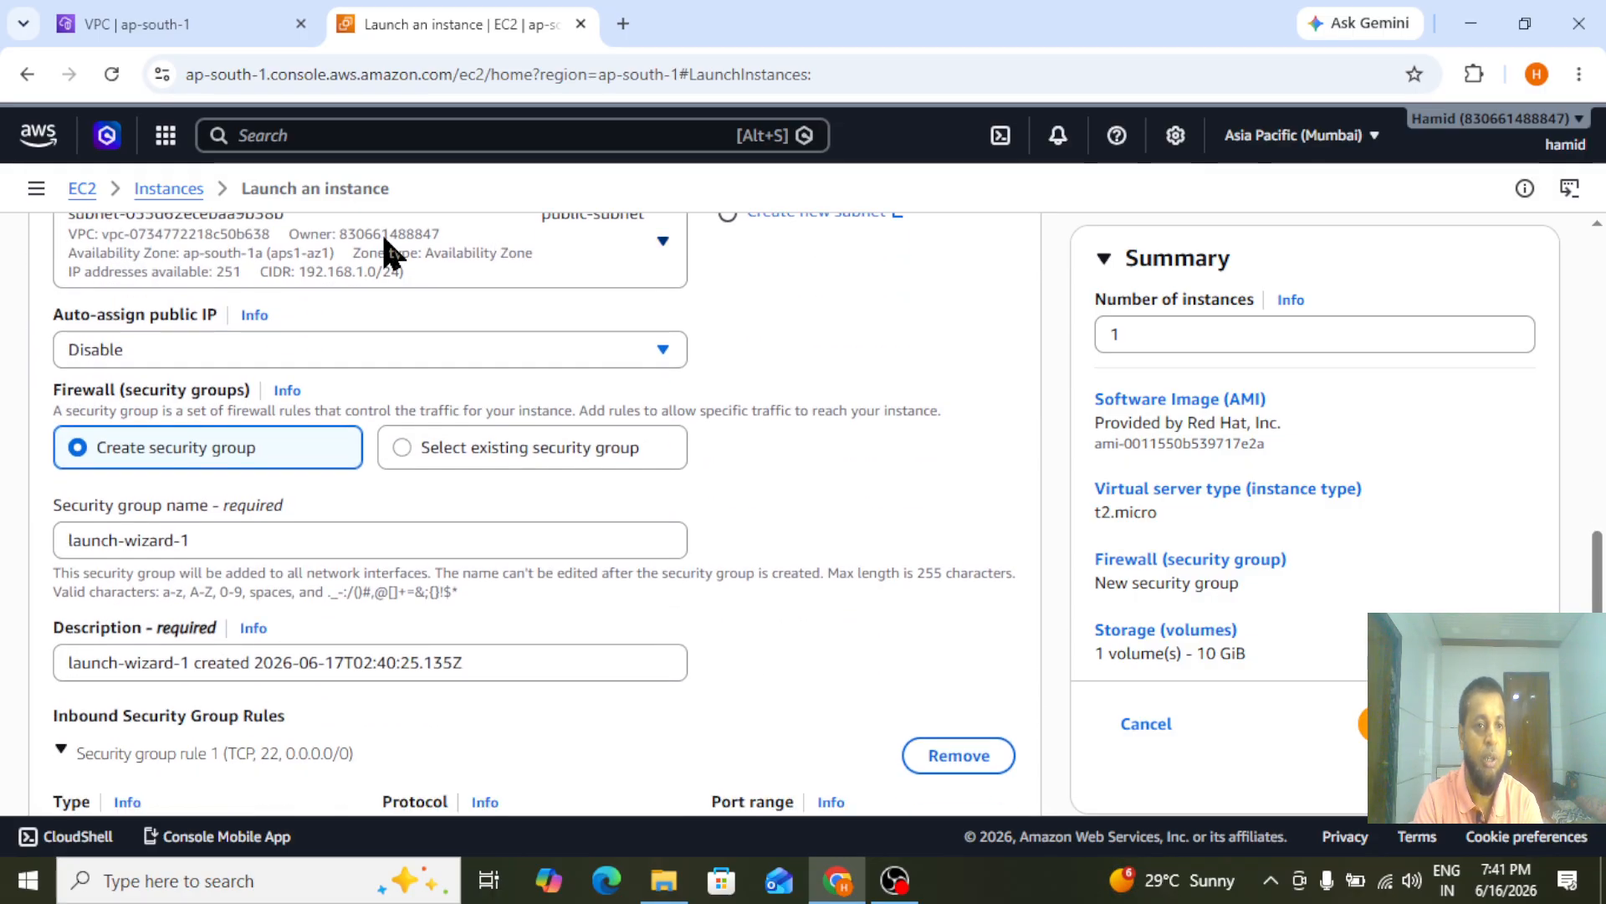
{"action": "left_click", "coordinate": [243, 355]}
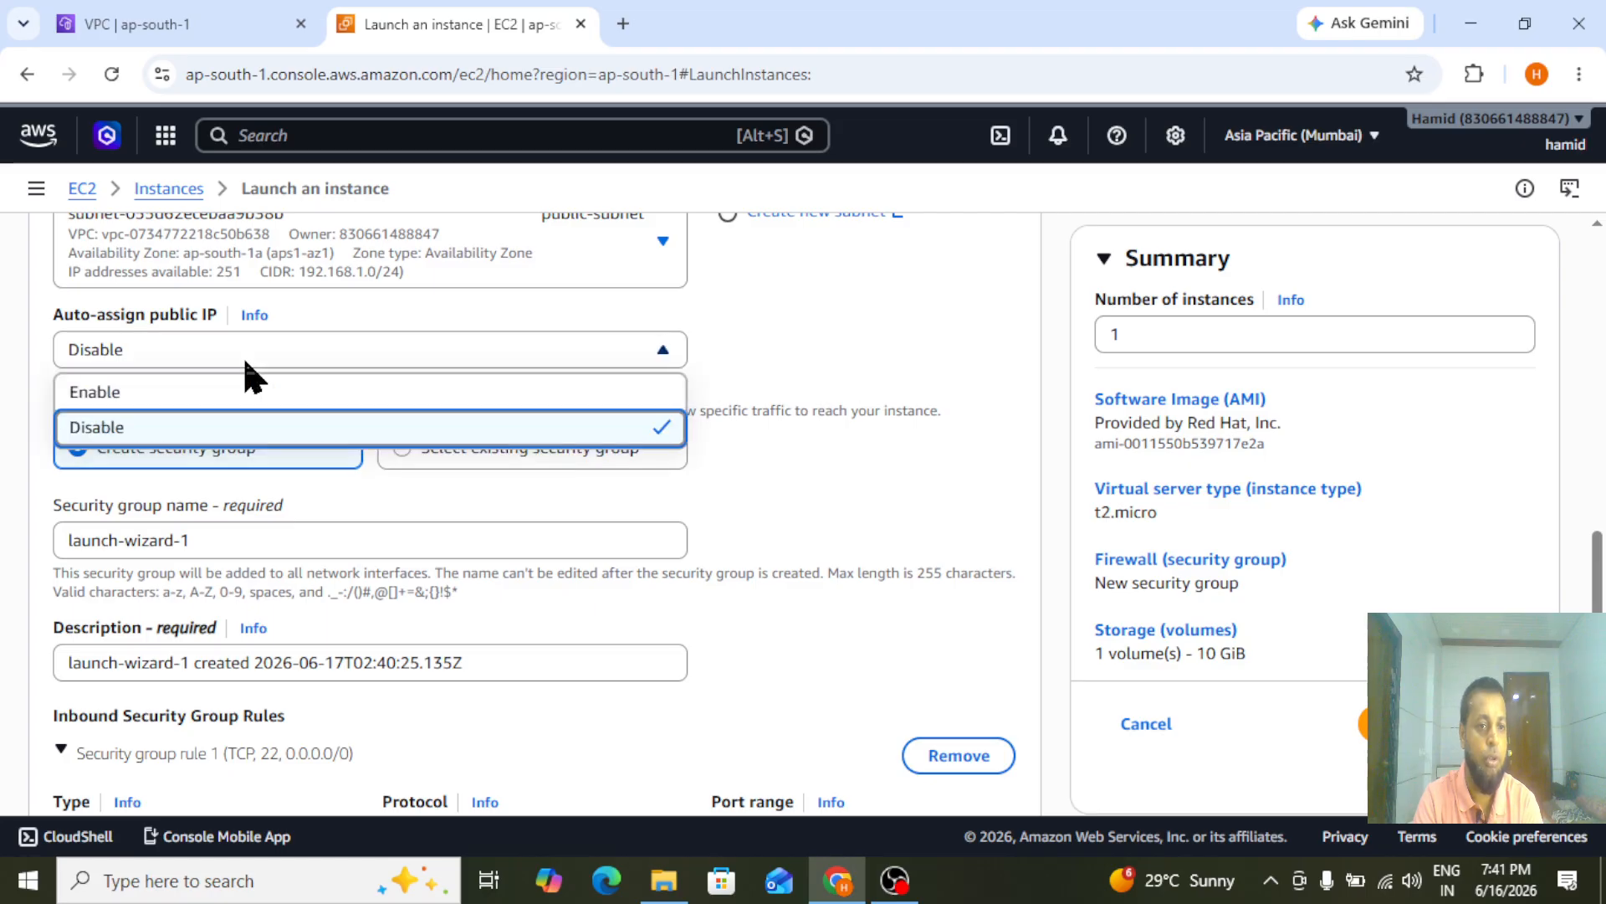
{"action": "left_click", "coordinate": [187, 400]}
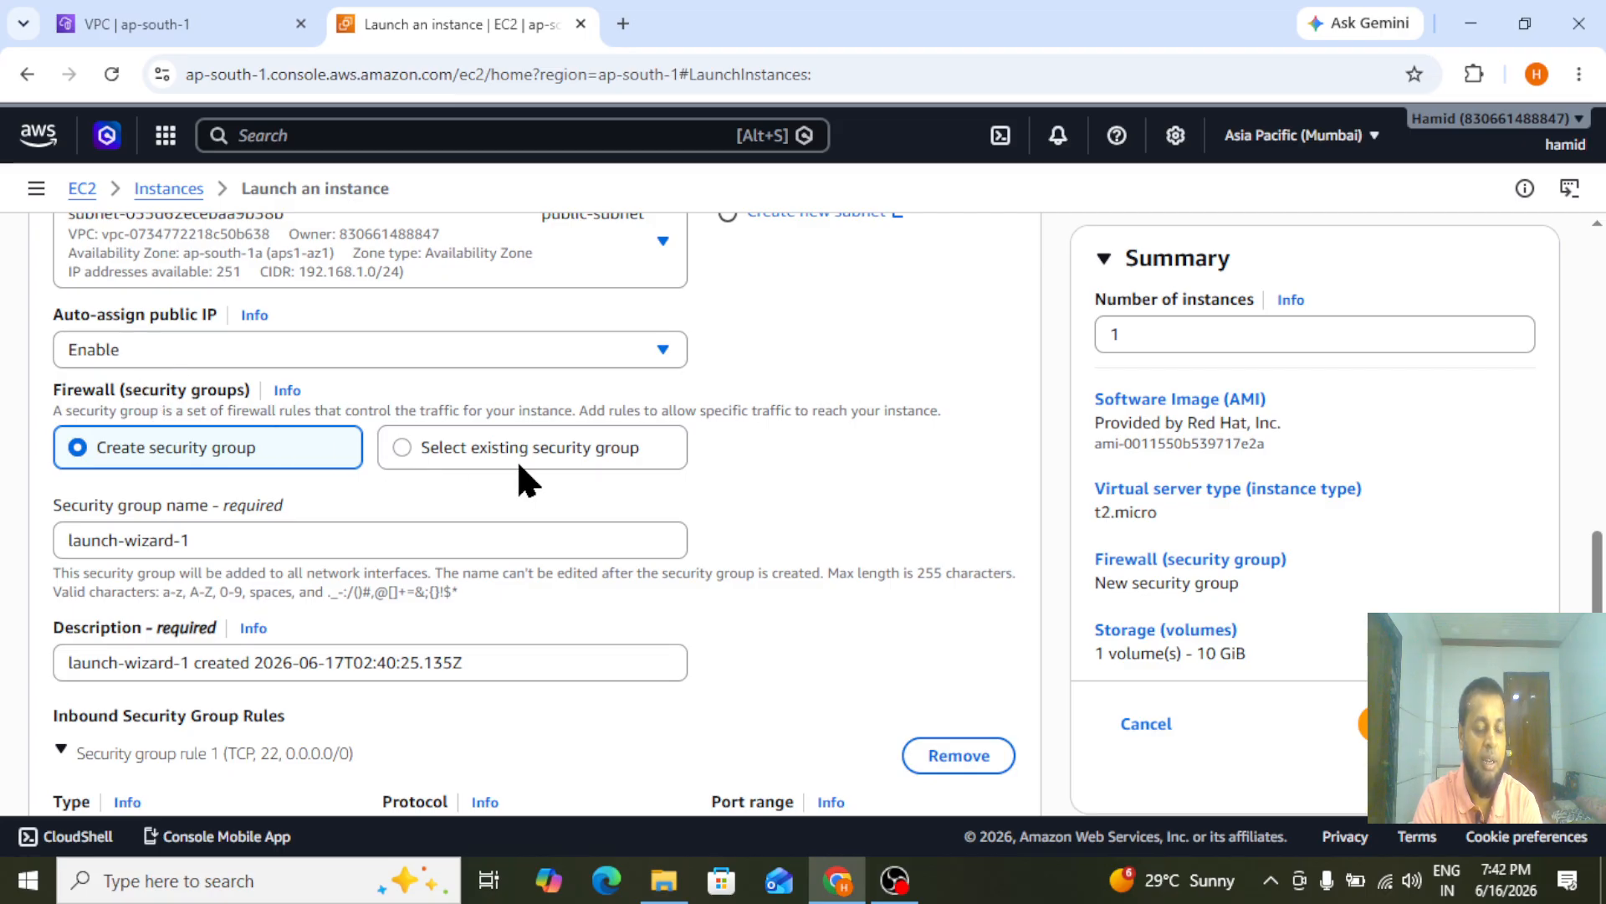
Name the new security group for the public-server instance mumbai-SGRp
{"action": "scroll", "coordinate": [629, 353], "scroll_direction": "down", "scroll_amount": 2}
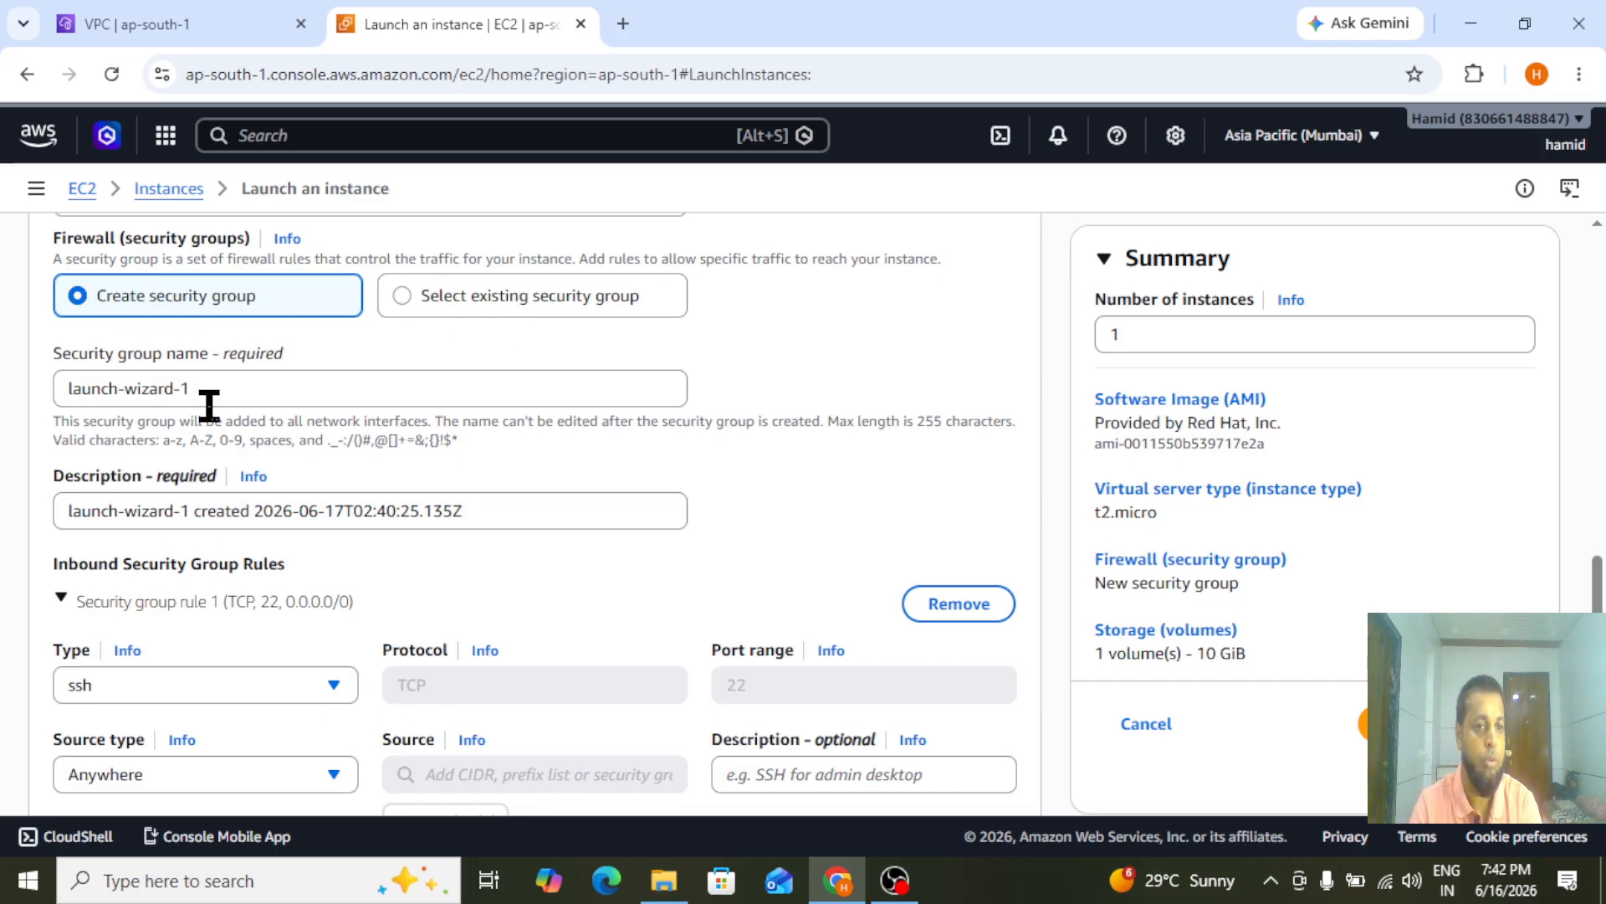
{"action": "left_click_drag", "start_coordinate": [197, 399], "coordinate": [33, 408]}
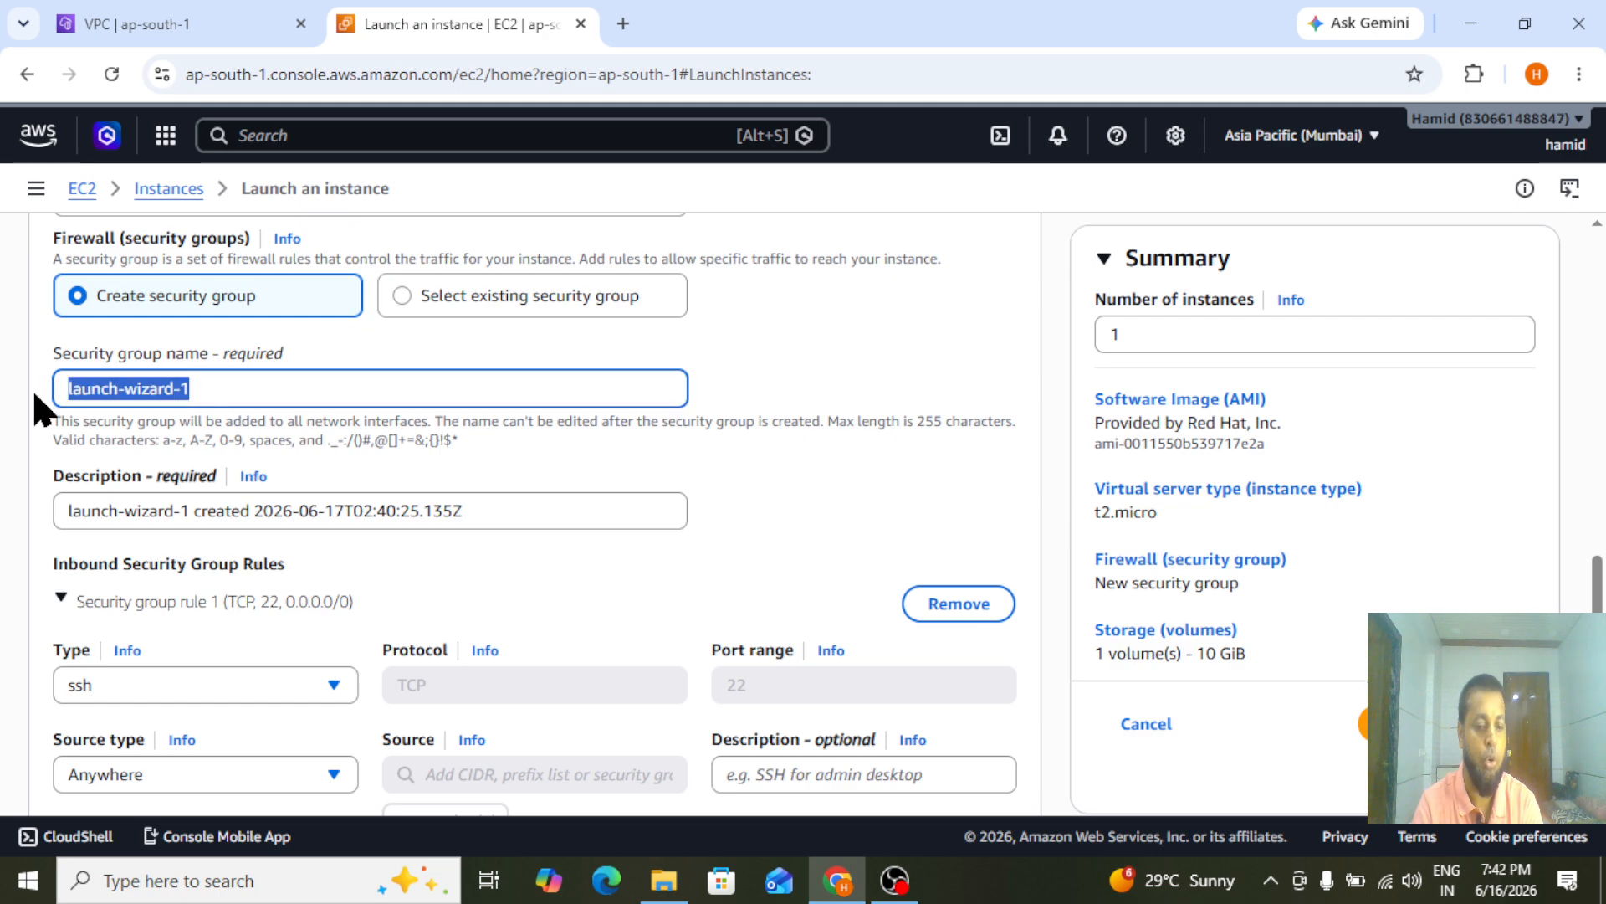
{"action": "type", "text": "my"}
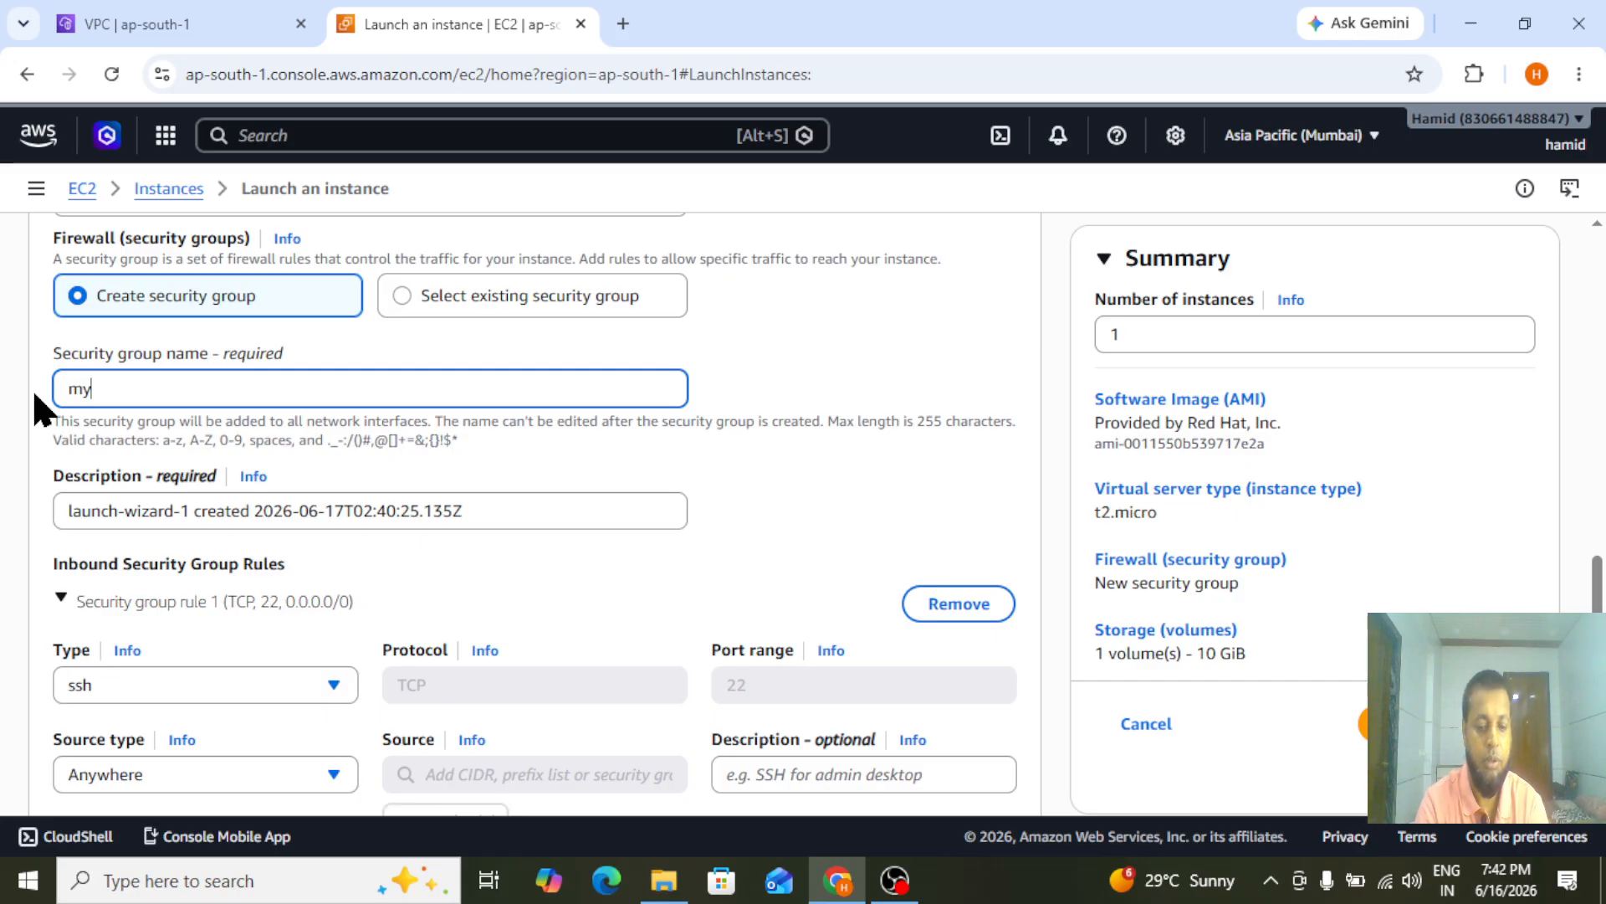
{"action": "key", "text": "BackSpace"}
{"action": "type", "text": "umba"}
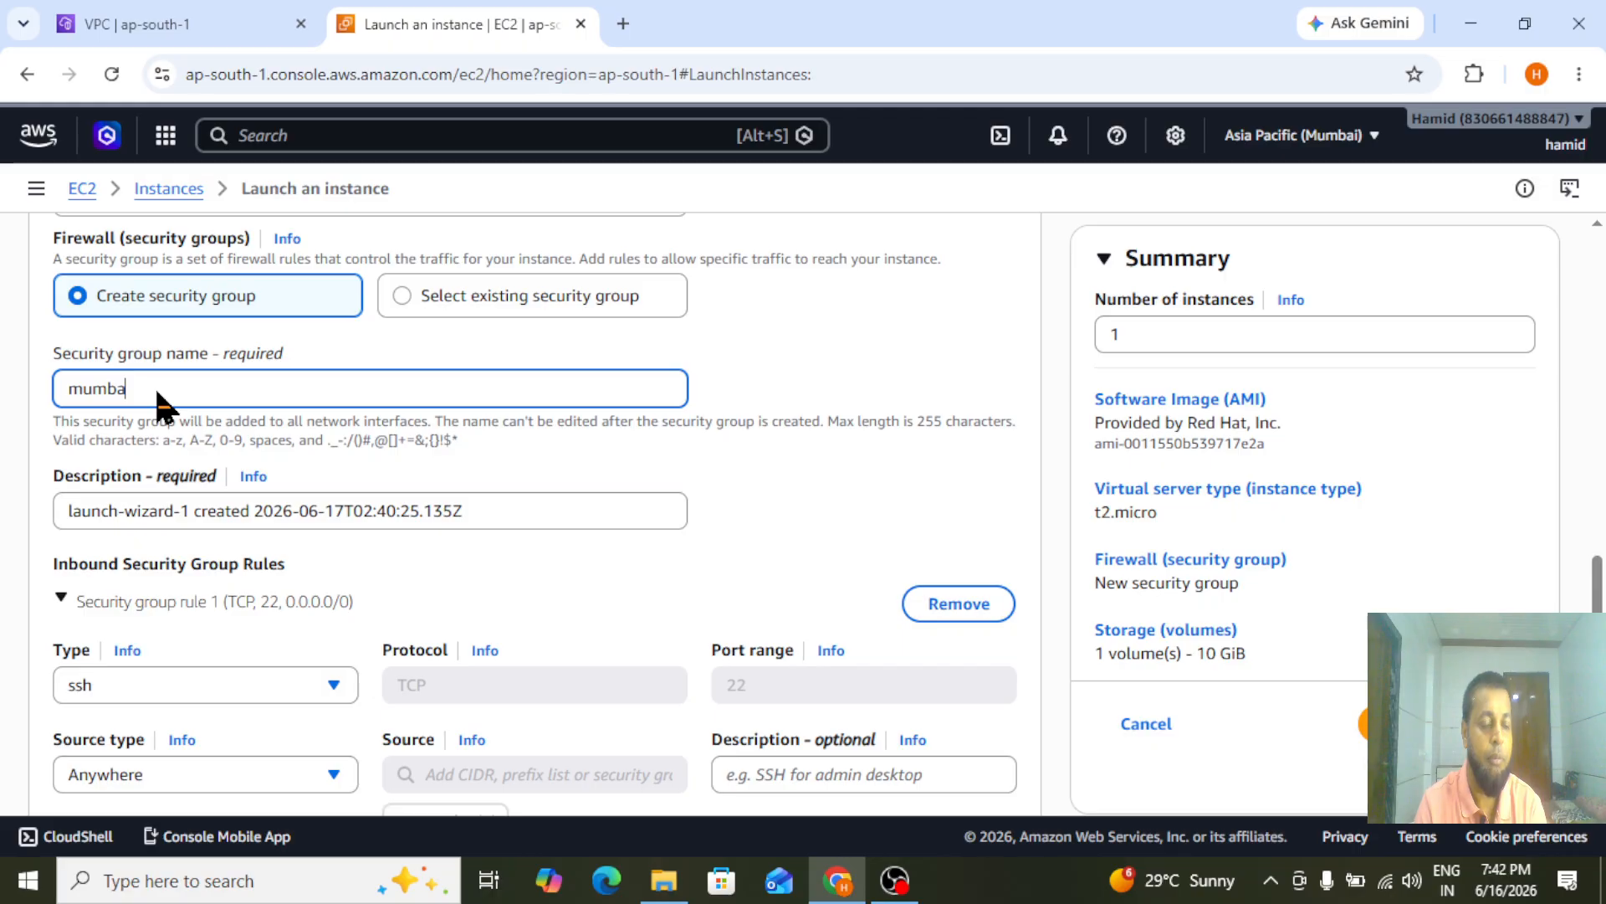
{"action": "type", "text": "i-SGRp"}
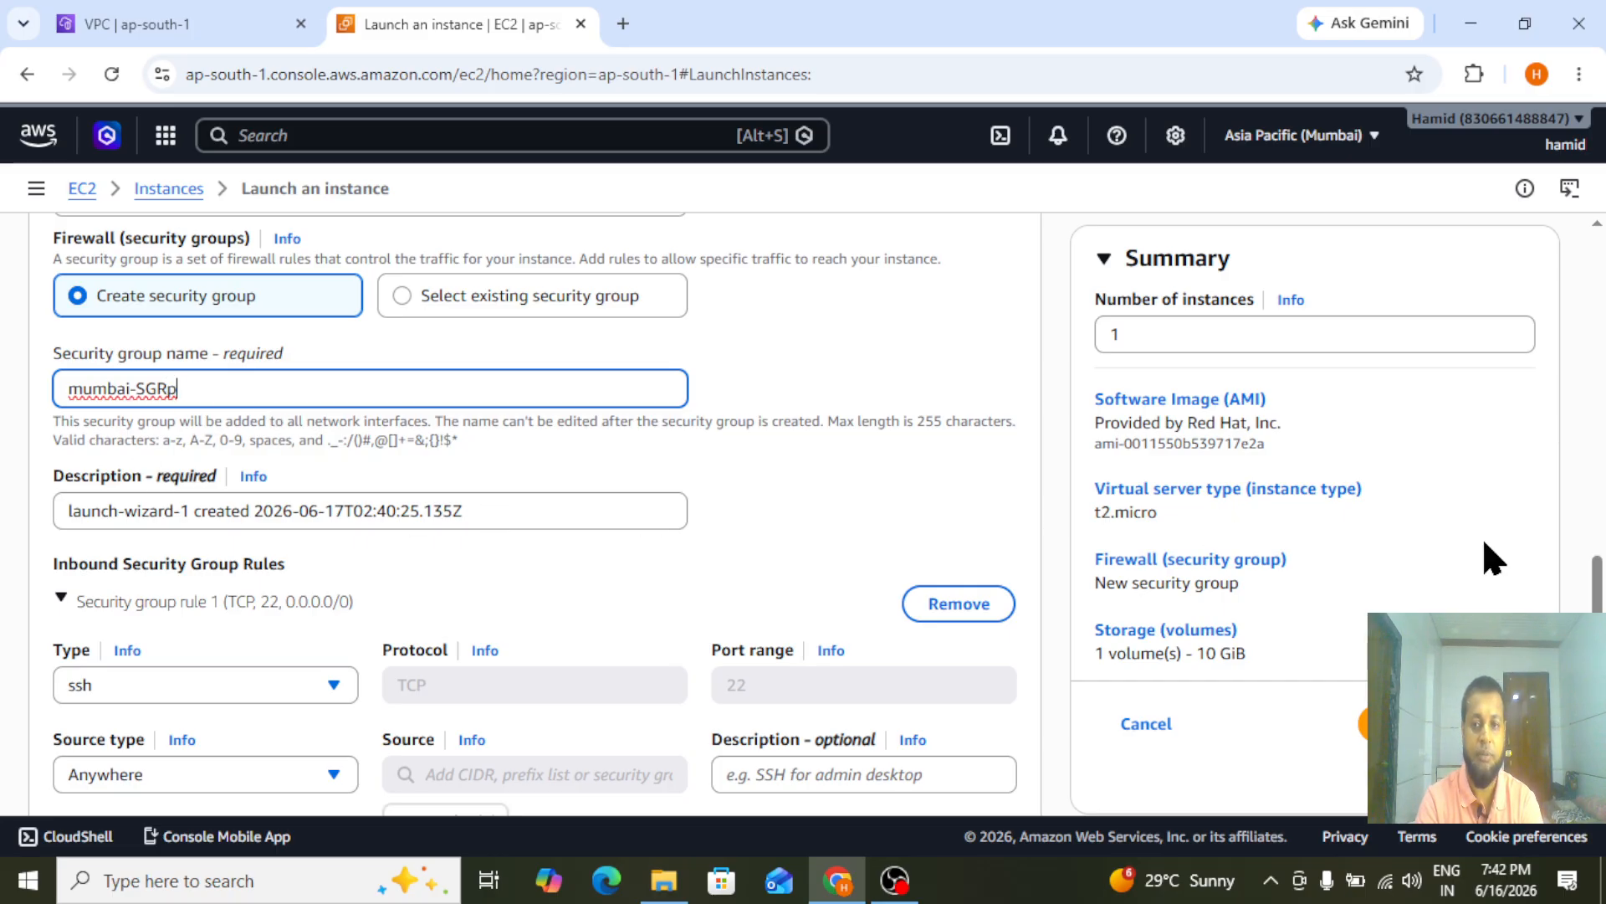
Launch the public-server instance with the remaining default settings and return to the list of instances
{"action": "scroll", "coordinate": [1602, 596], "scroll_direction": "down", "scroll_amount": 2}
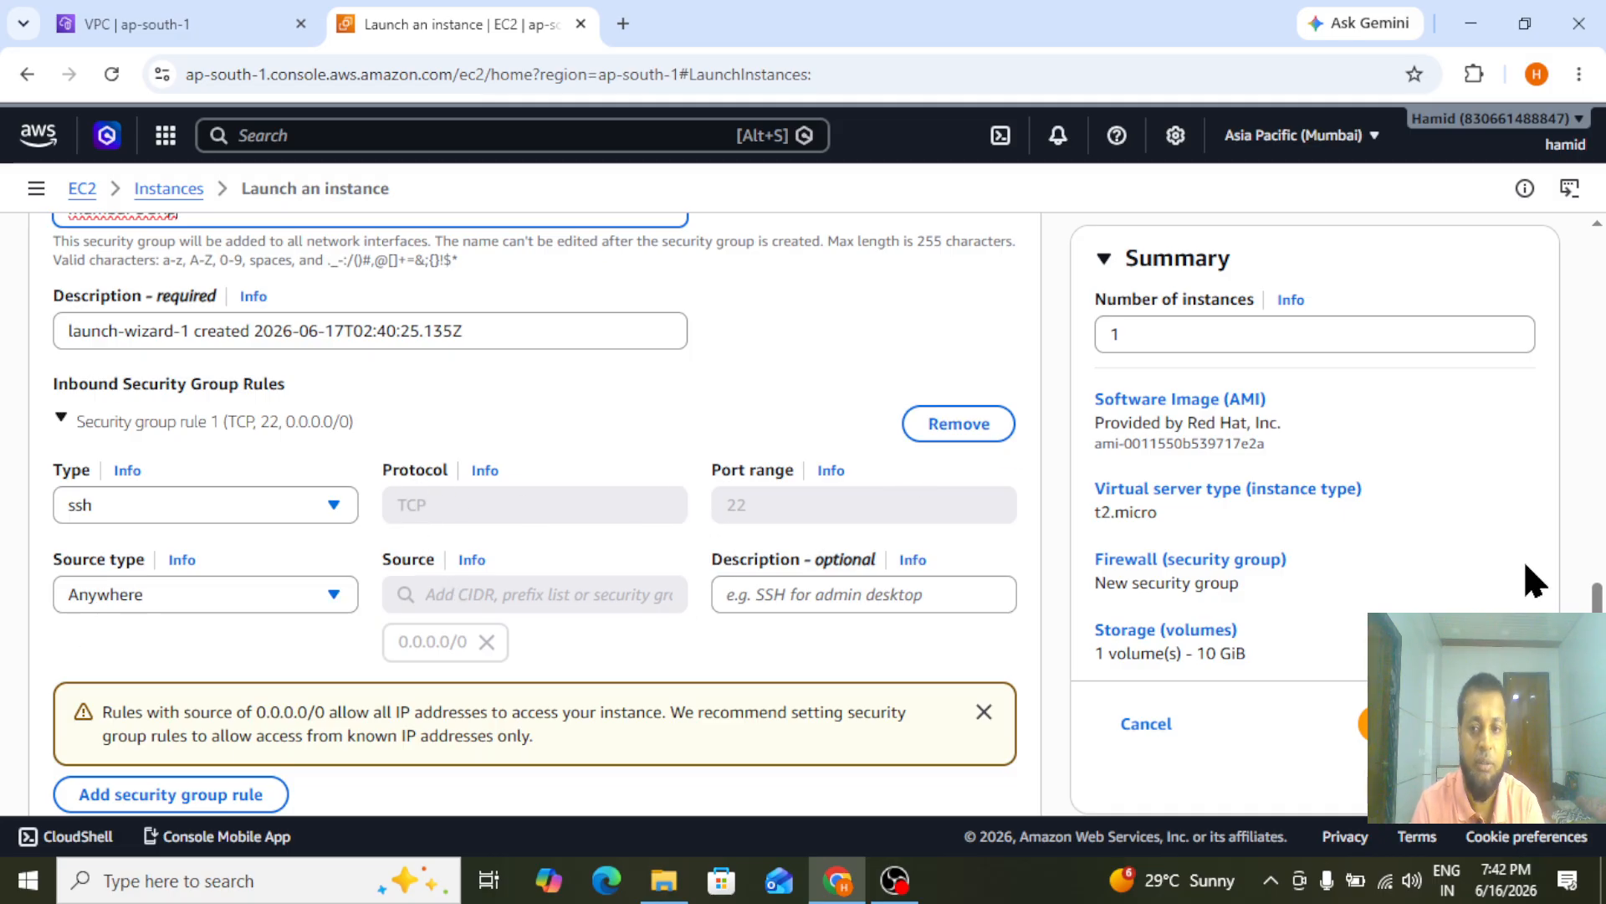
{"action": "scroll", "coordinate": [535, 502], "scroll_direction": "down", "scroll_amount": 2}
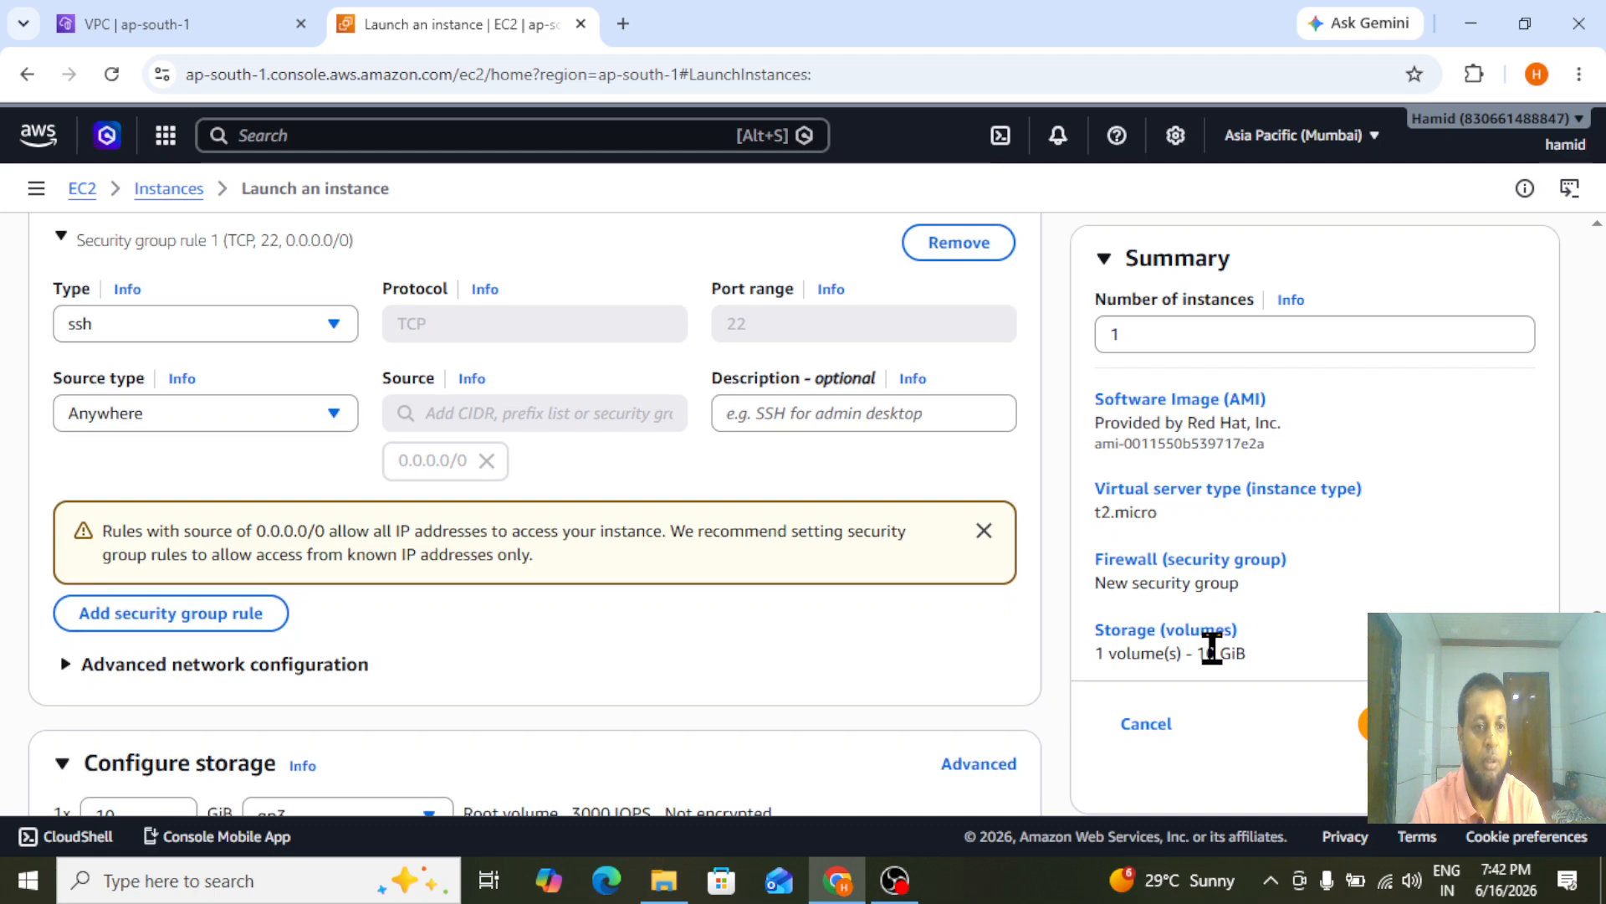
{"action": "scroll", "coordinate": [535, 502], "scroll_direction": "down", "scroll_amount": 6}
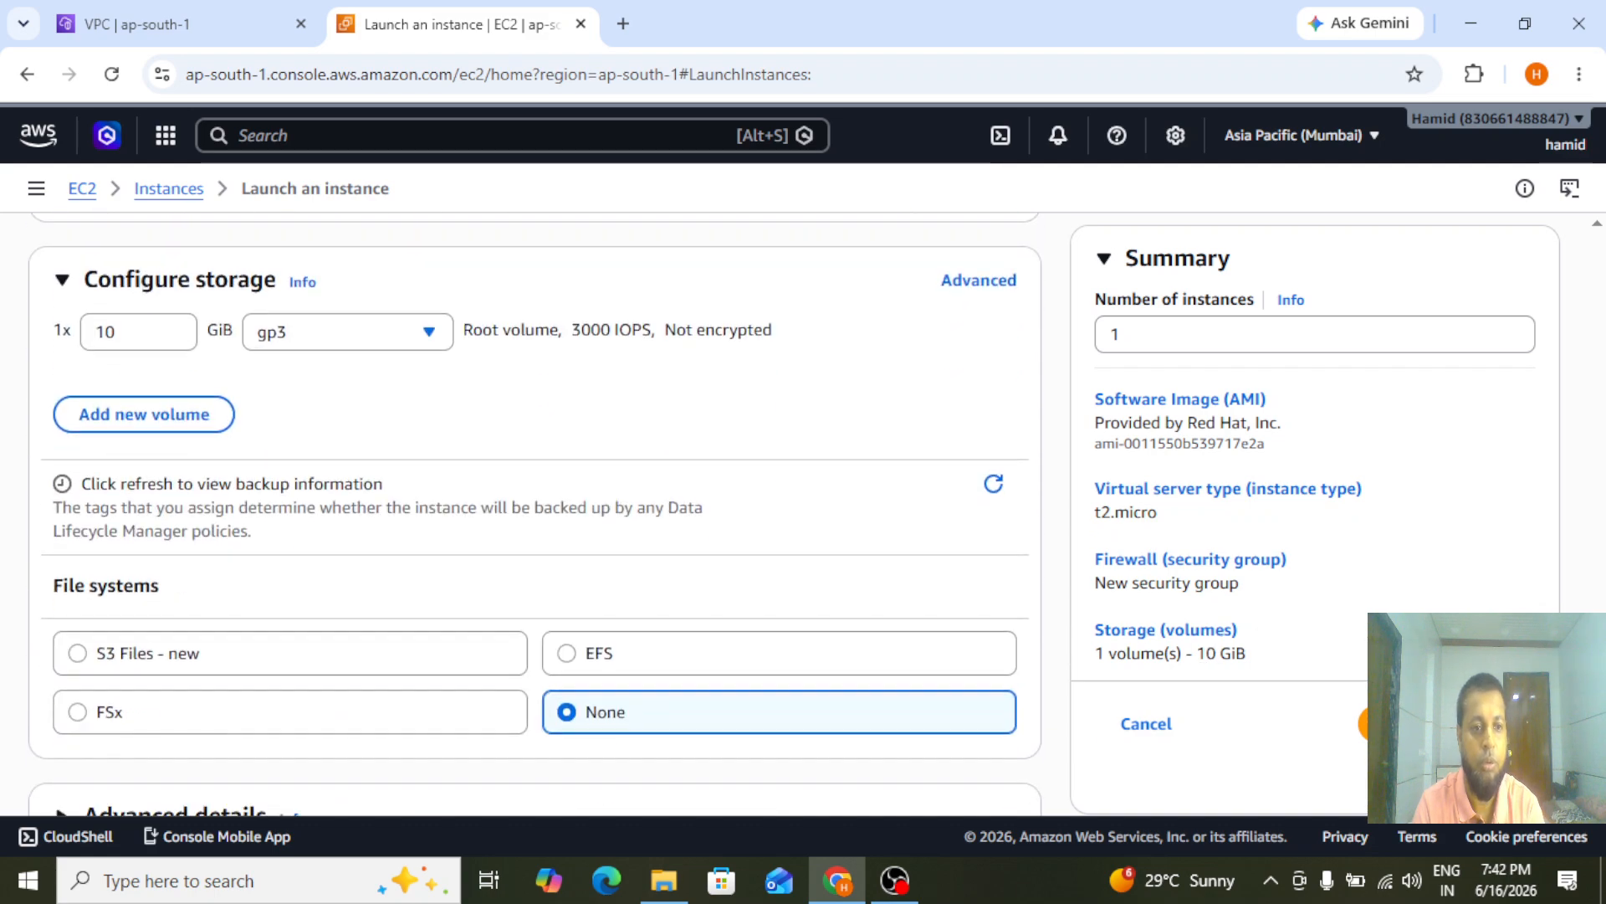
{"action": "scroll", "coordinate": [781, 502], "scroll_direction": "down", "scroll_amount": 1}
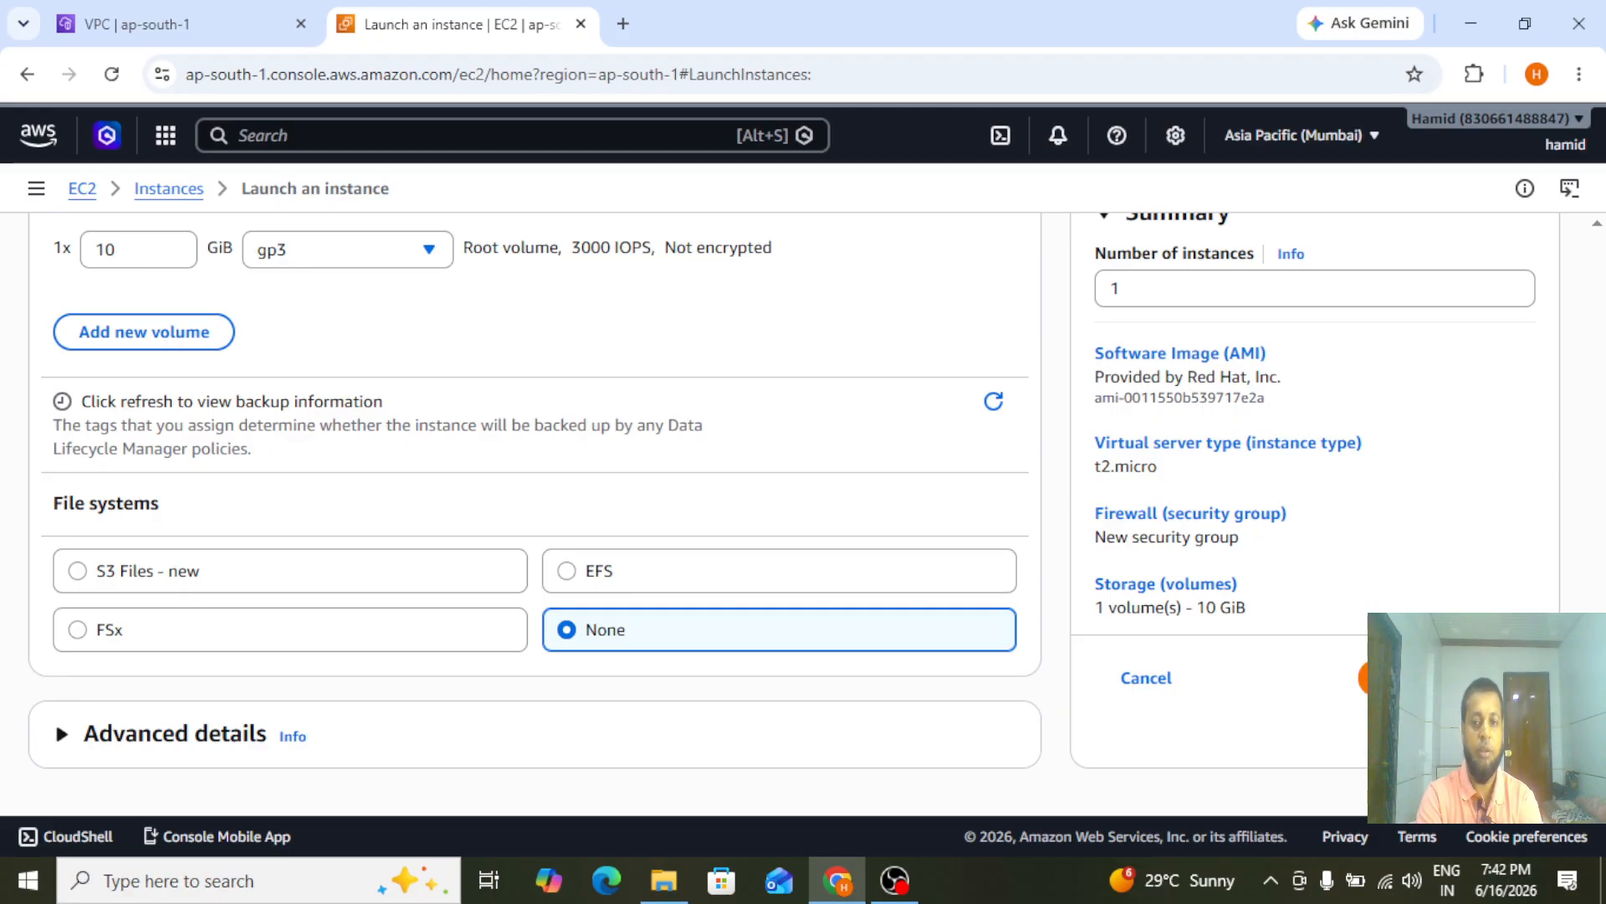
{"action": "left_click", "coordinate": [1422, 677]}
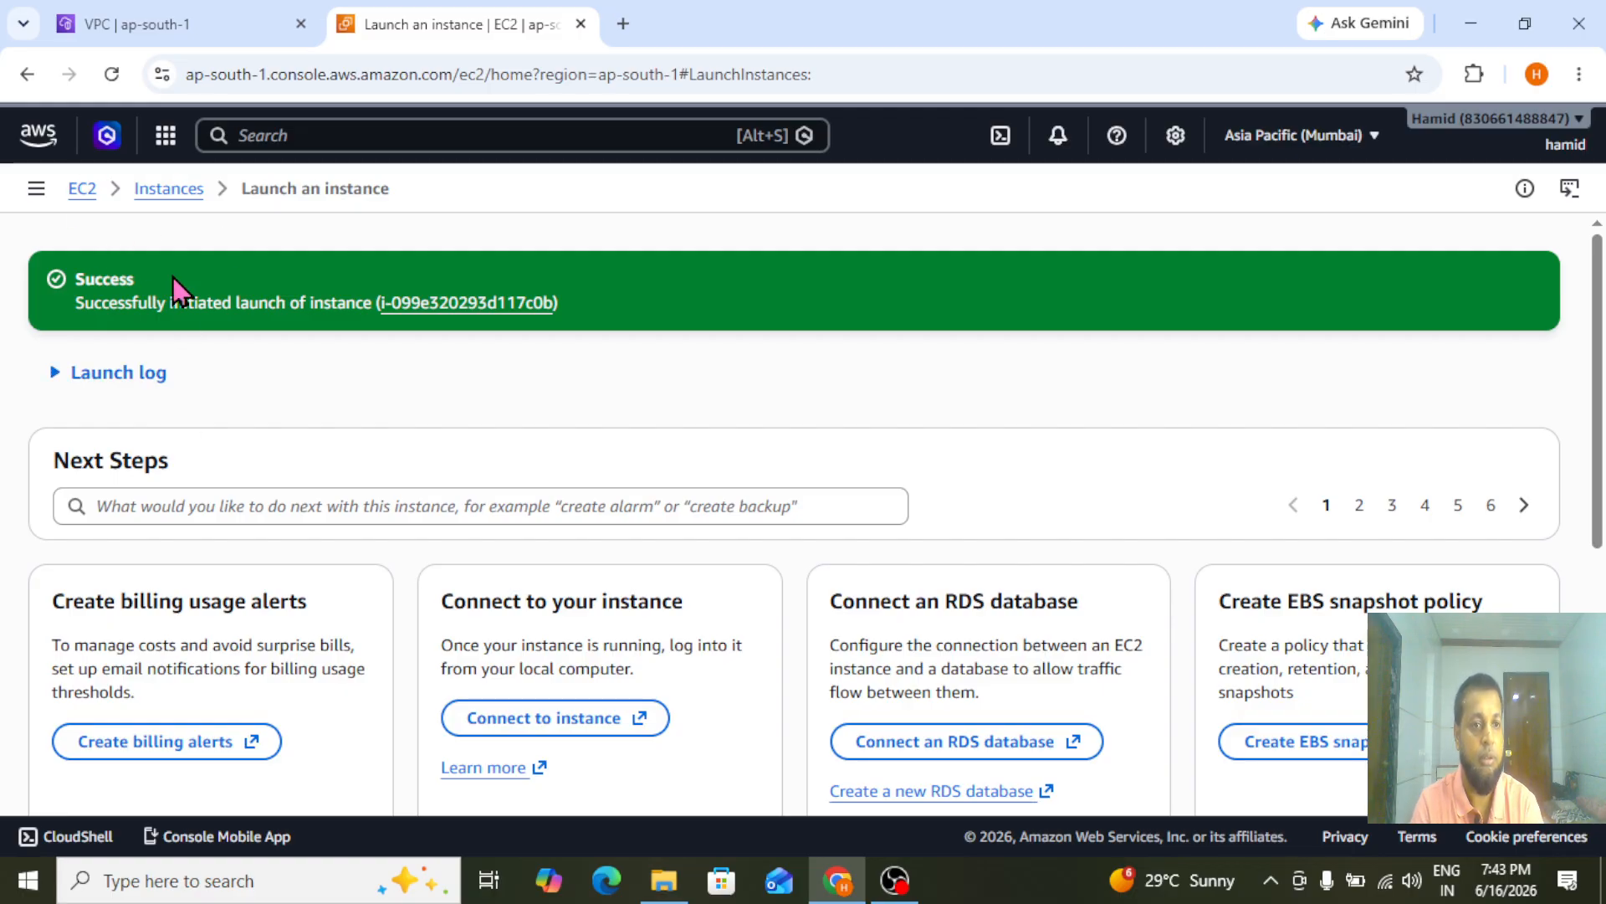
{"action": "left_click", "coordinate": [167, 189]}
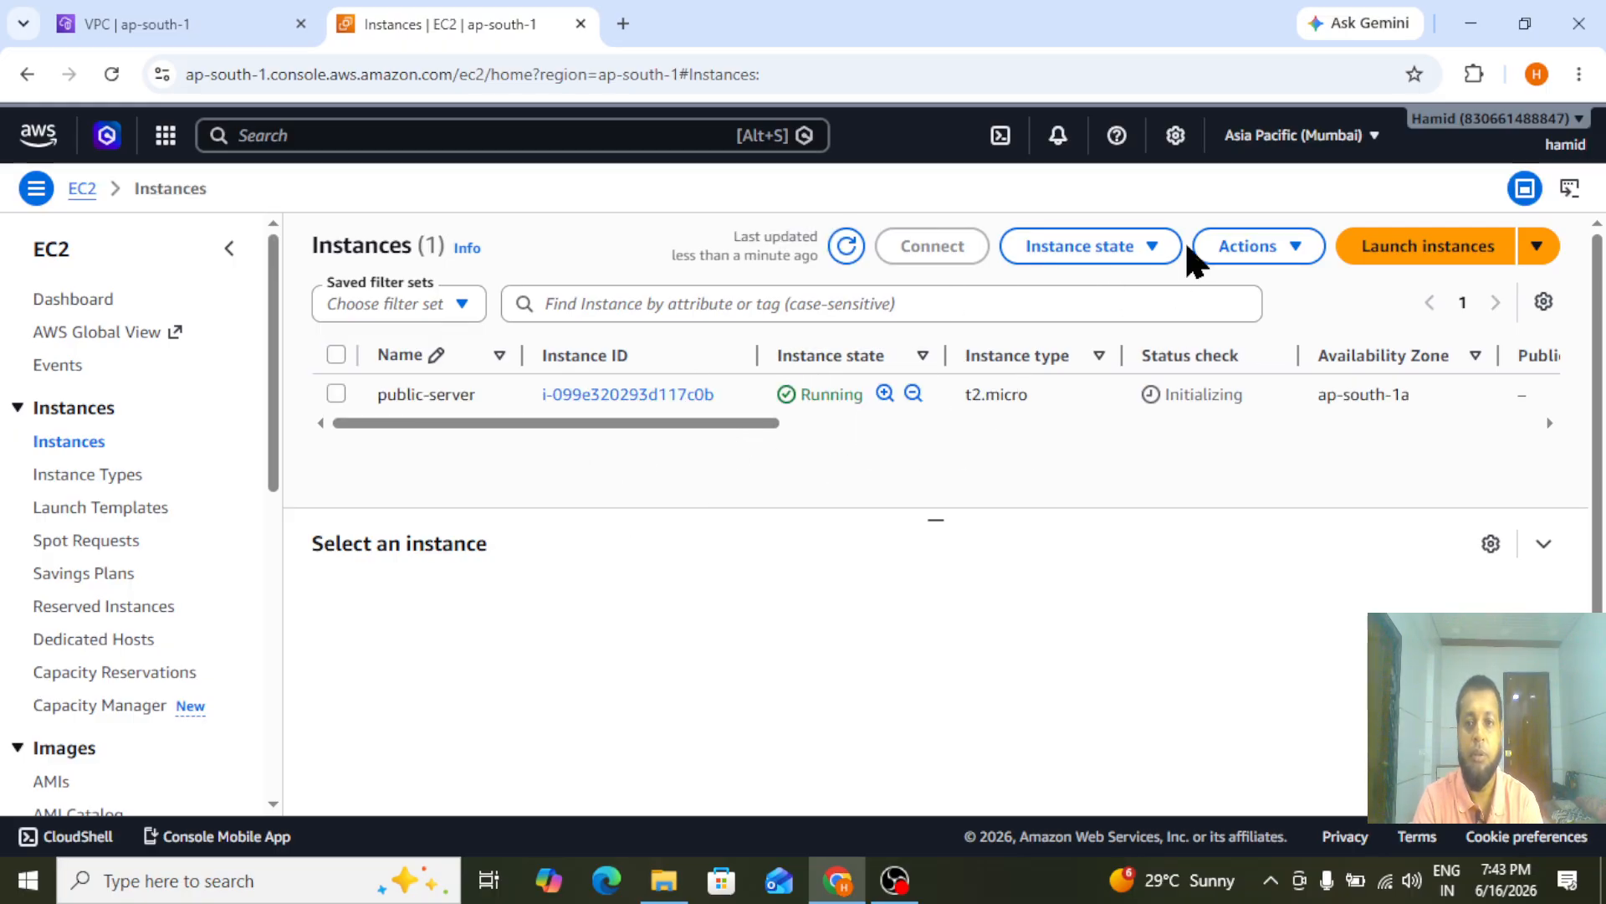
Start launching another instance named private-server with the Red Hat Enterprise Linux 10 (HVM) image
{"action": "left_click", "coordinate": [1450, 255]}
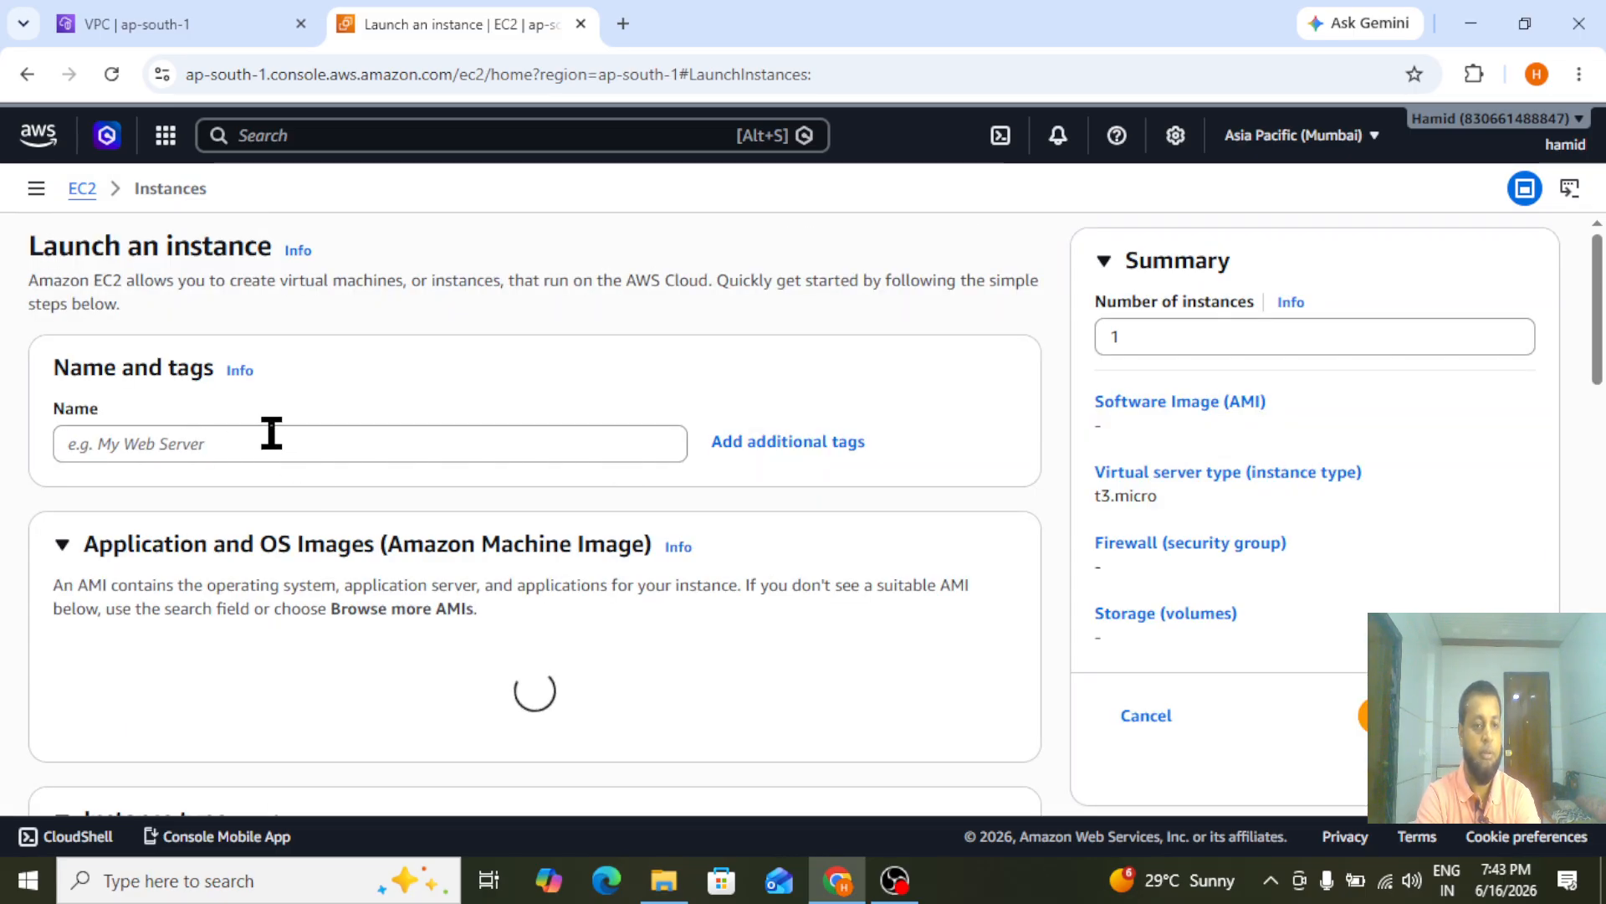
{"action": "left_click", "coordinate": [271, 435]}
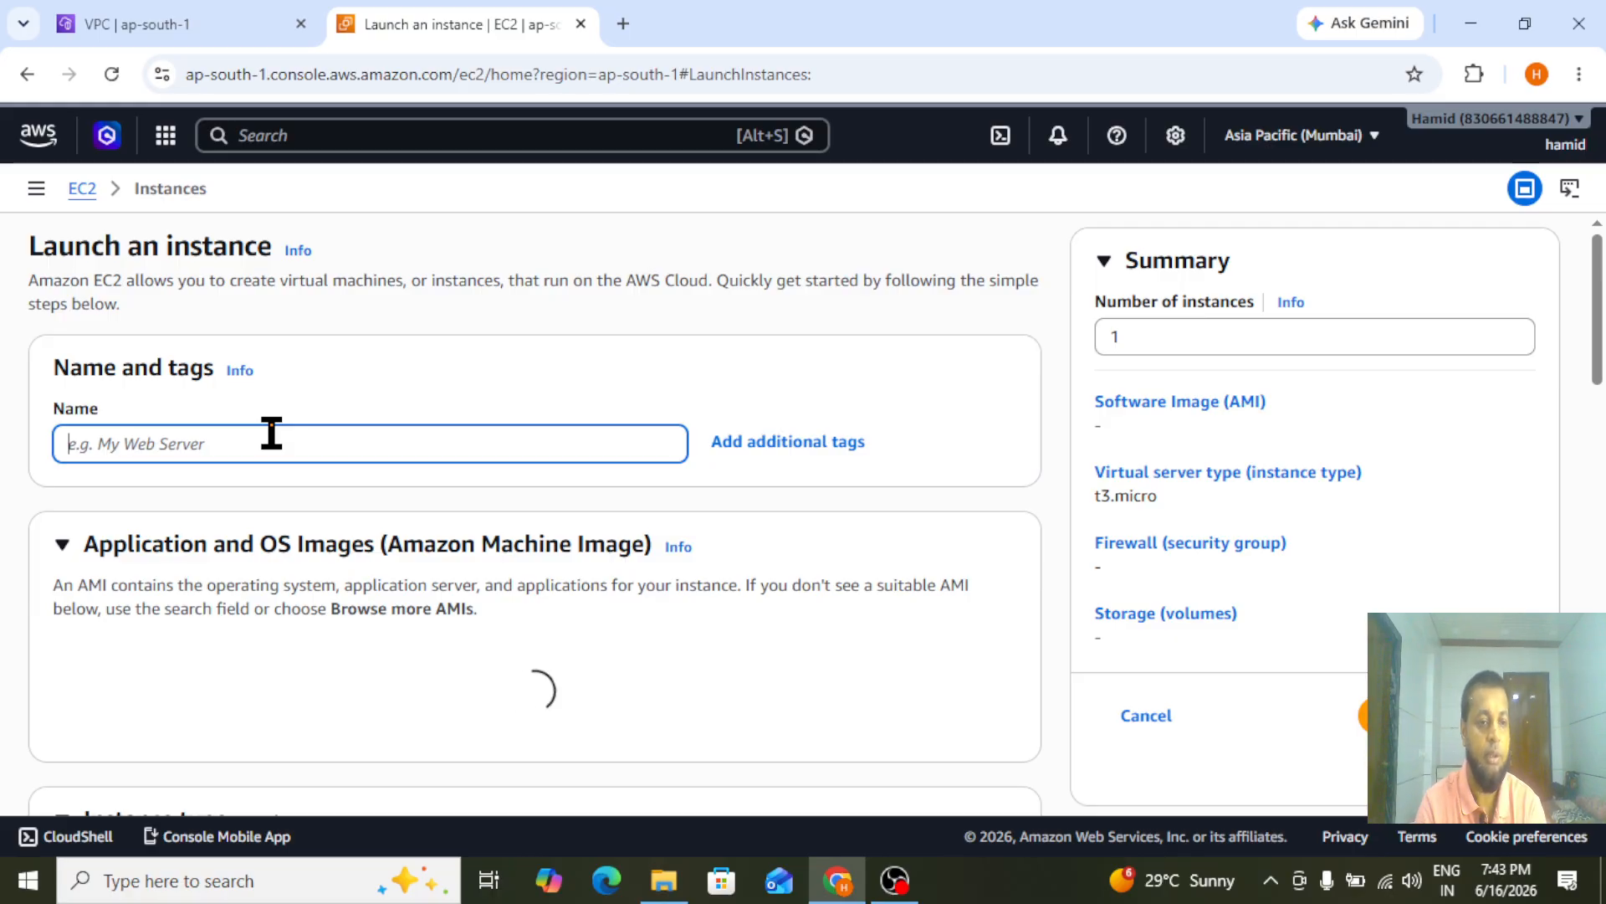
{"action": "type", "text": "private-s"}
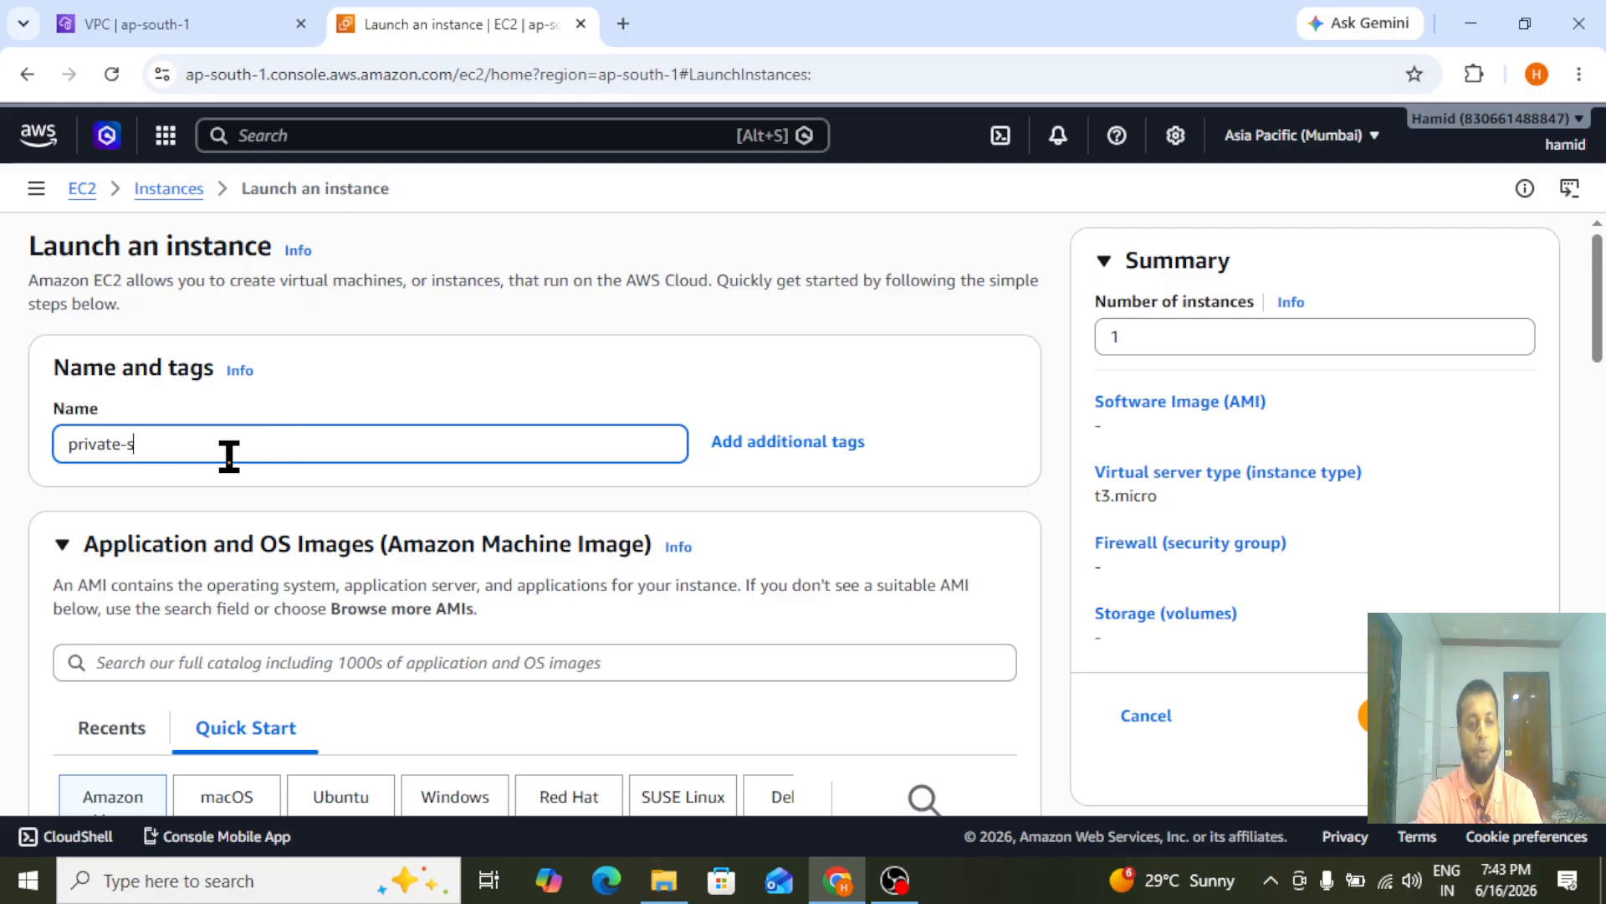
{"action": "type", "text": "erver"}
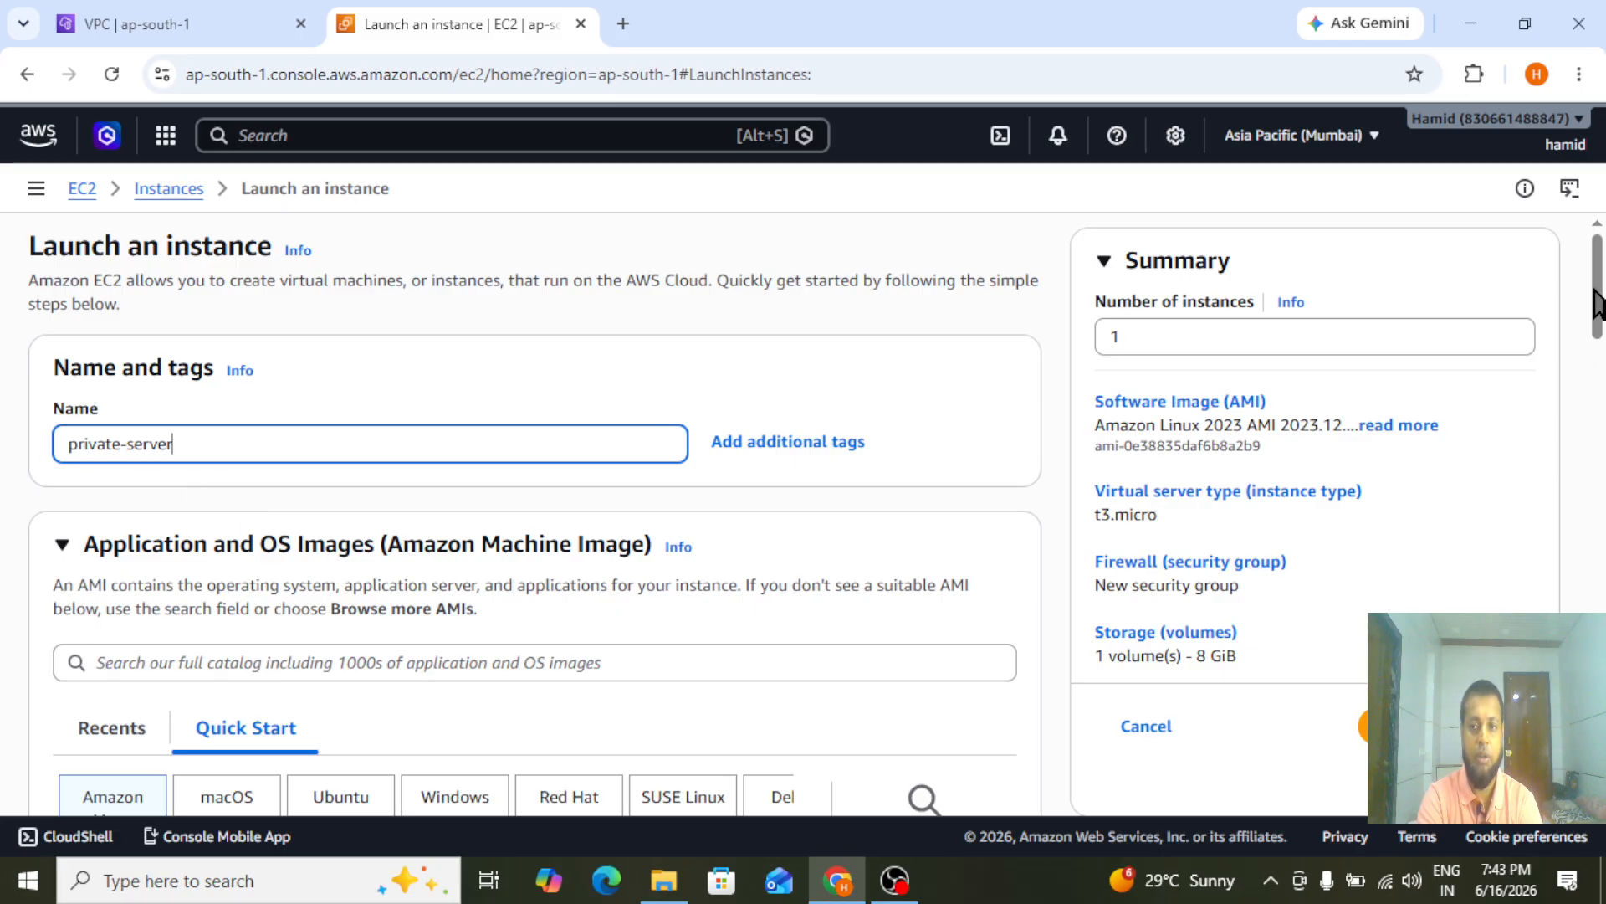
{"action": "scroll", "coordinate": [1598, 362], "scroll_direction": "down", "scroll_amount": 4}
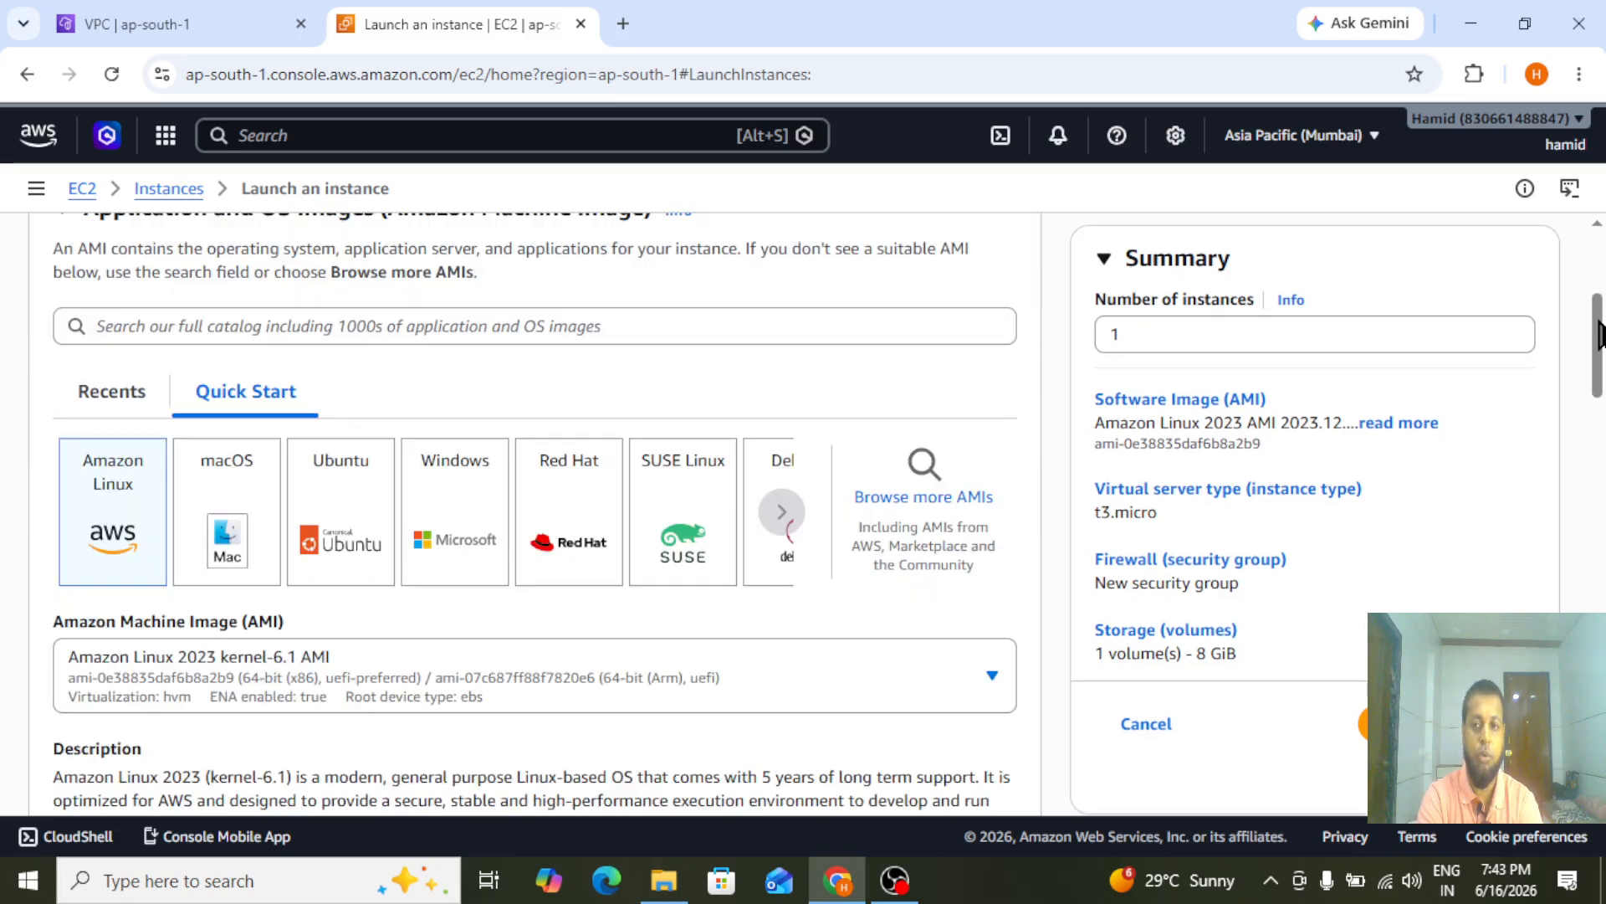
{"action": "left_click", "coordinate": [583, 527]}
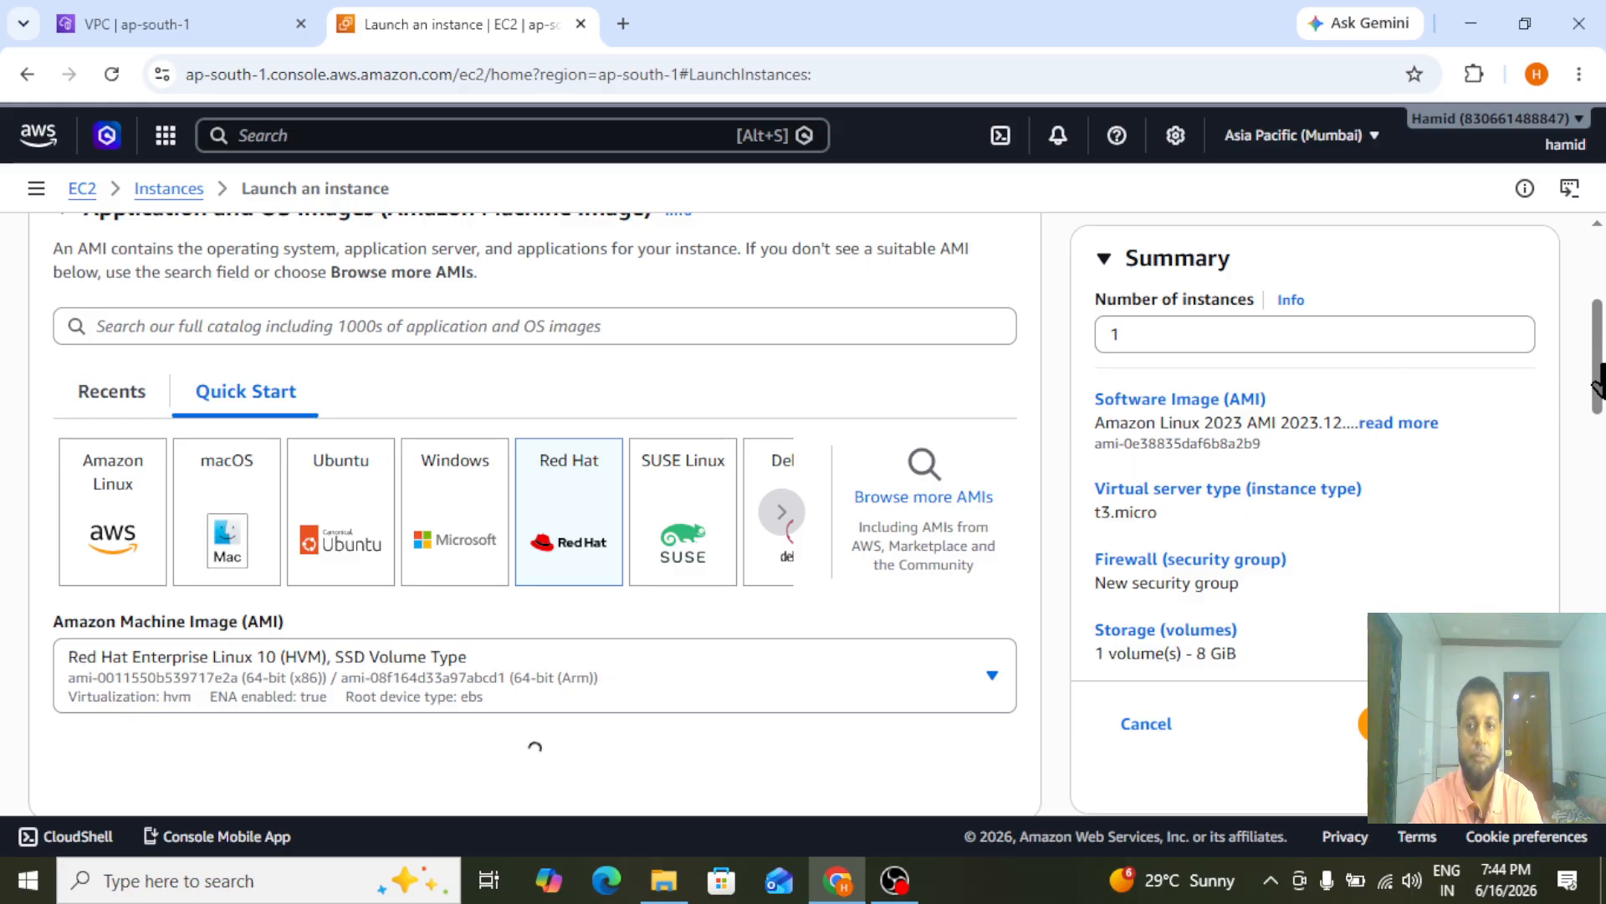
Set the private-server instance type to t2.micro and choose the linxmachine key pair for login
{"action": "scroll", "coordinate": [1598, 385], "scroll_direction": "down", "scroll_amount": 4}
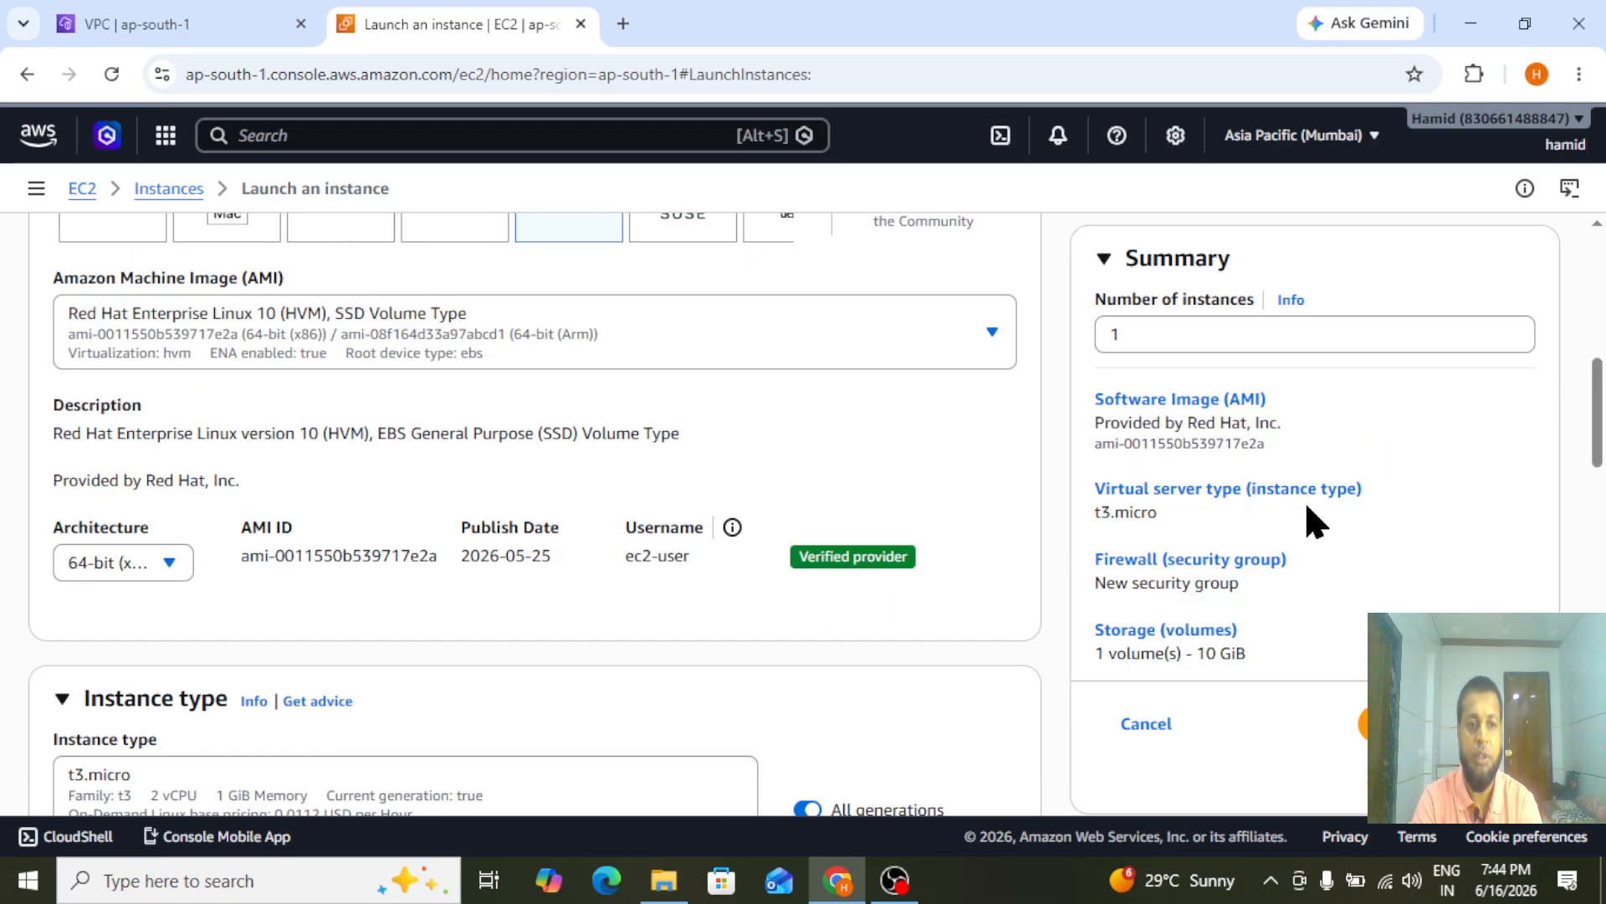
{"action": "scroll", "coordinate": [1598, 456], "scroll_direction": "down", "scroll_amount": 4}
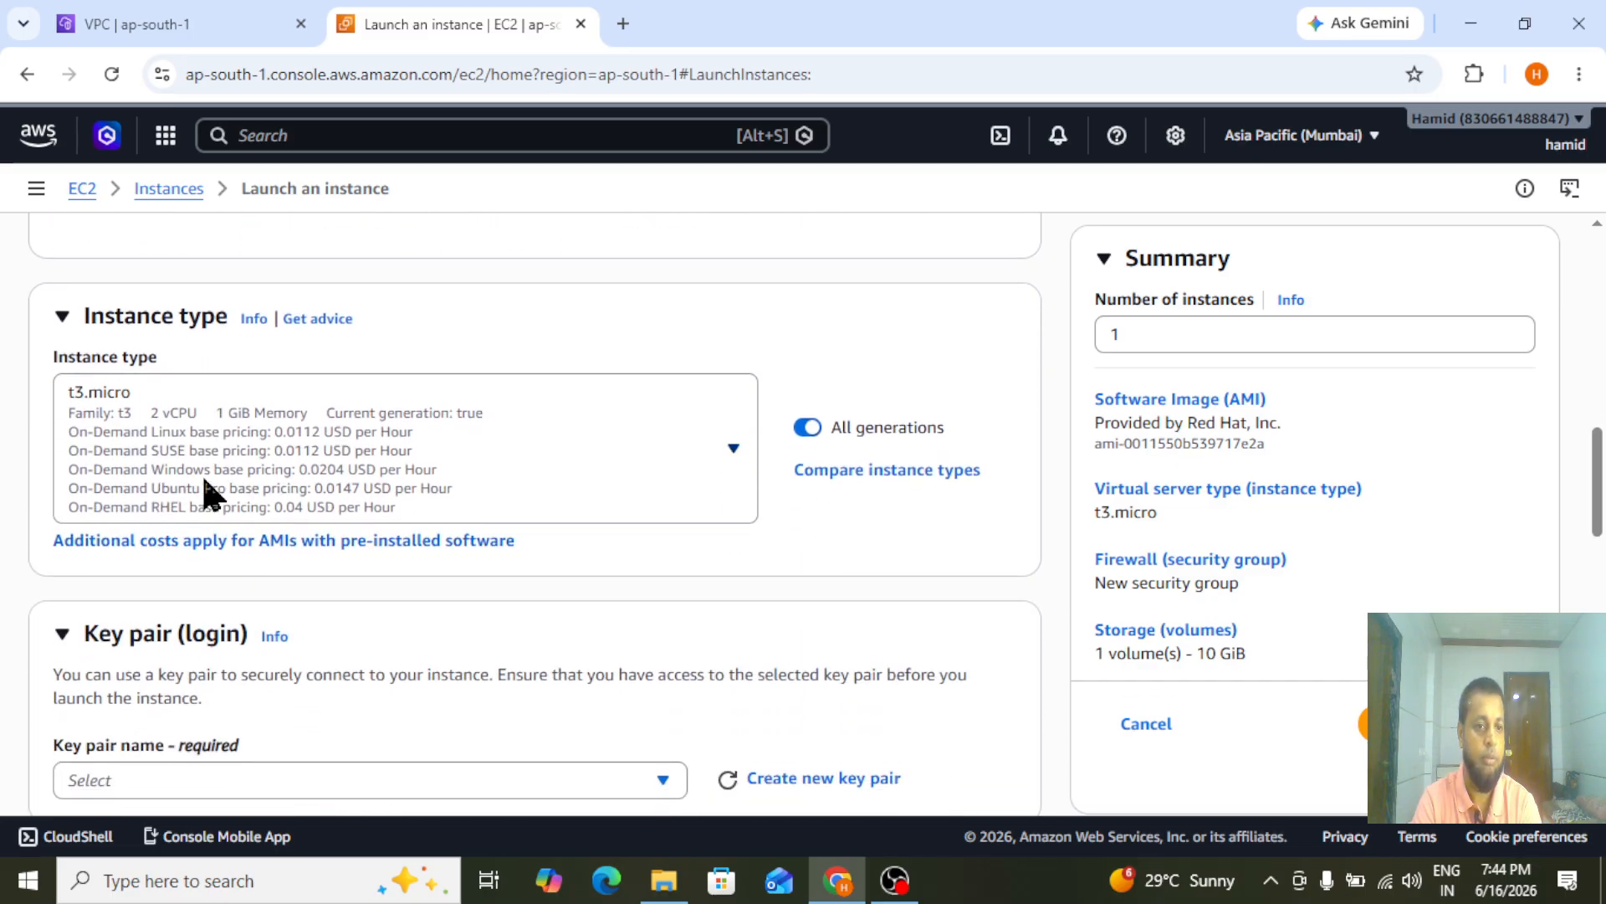
{"action": "left_click", "coordinate": [209, 494]}
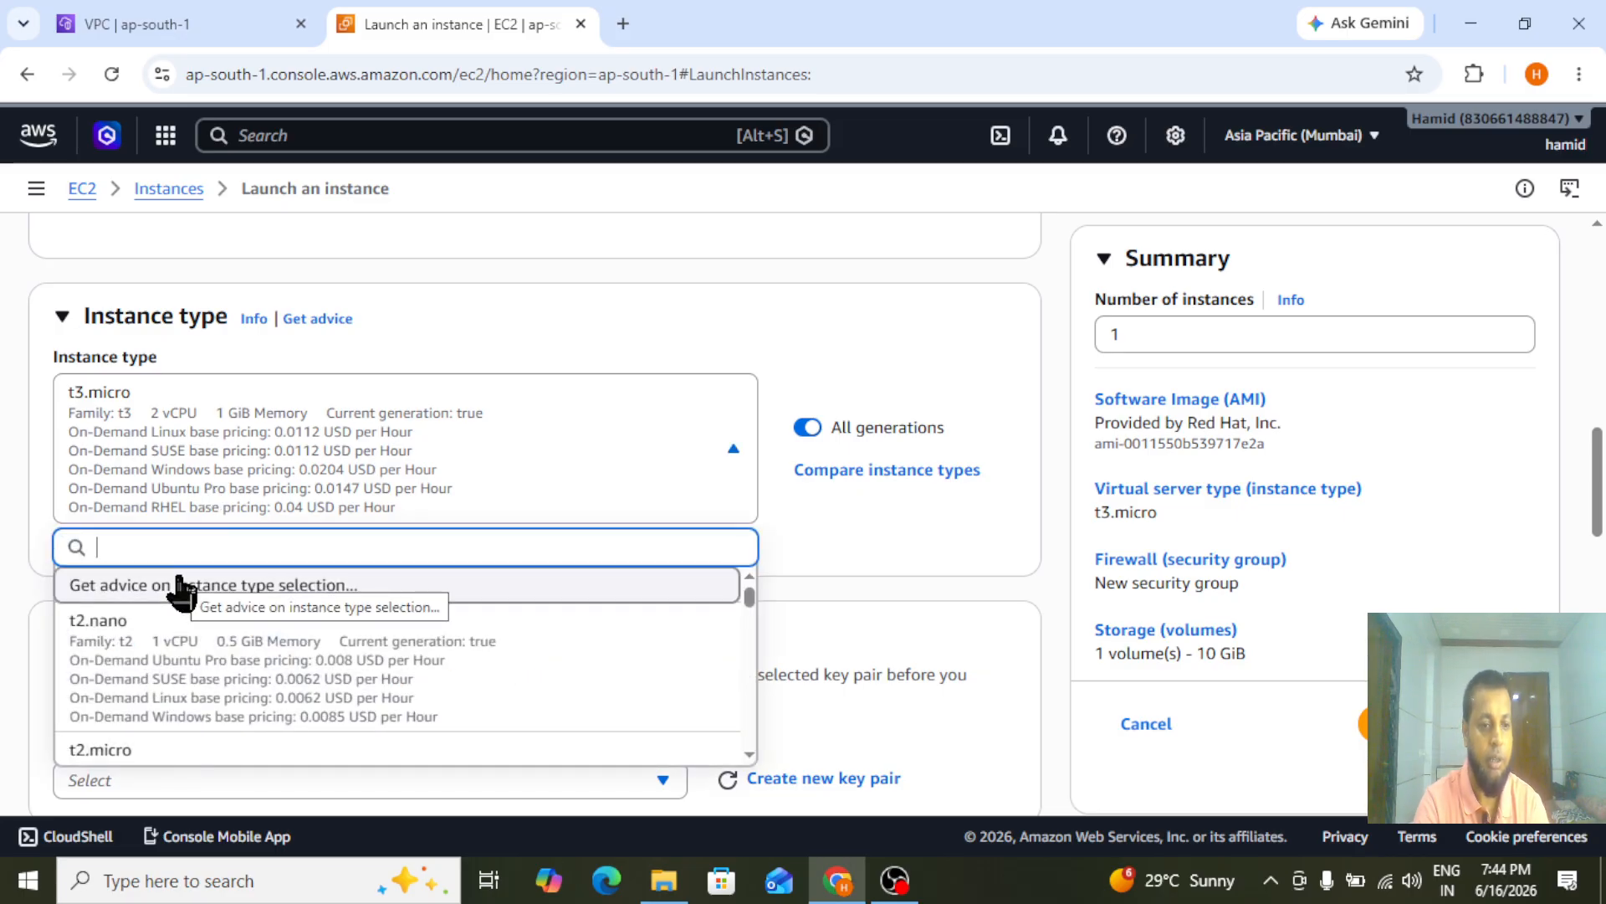
{"action": "left_click", "coordinate": [105, 749]}
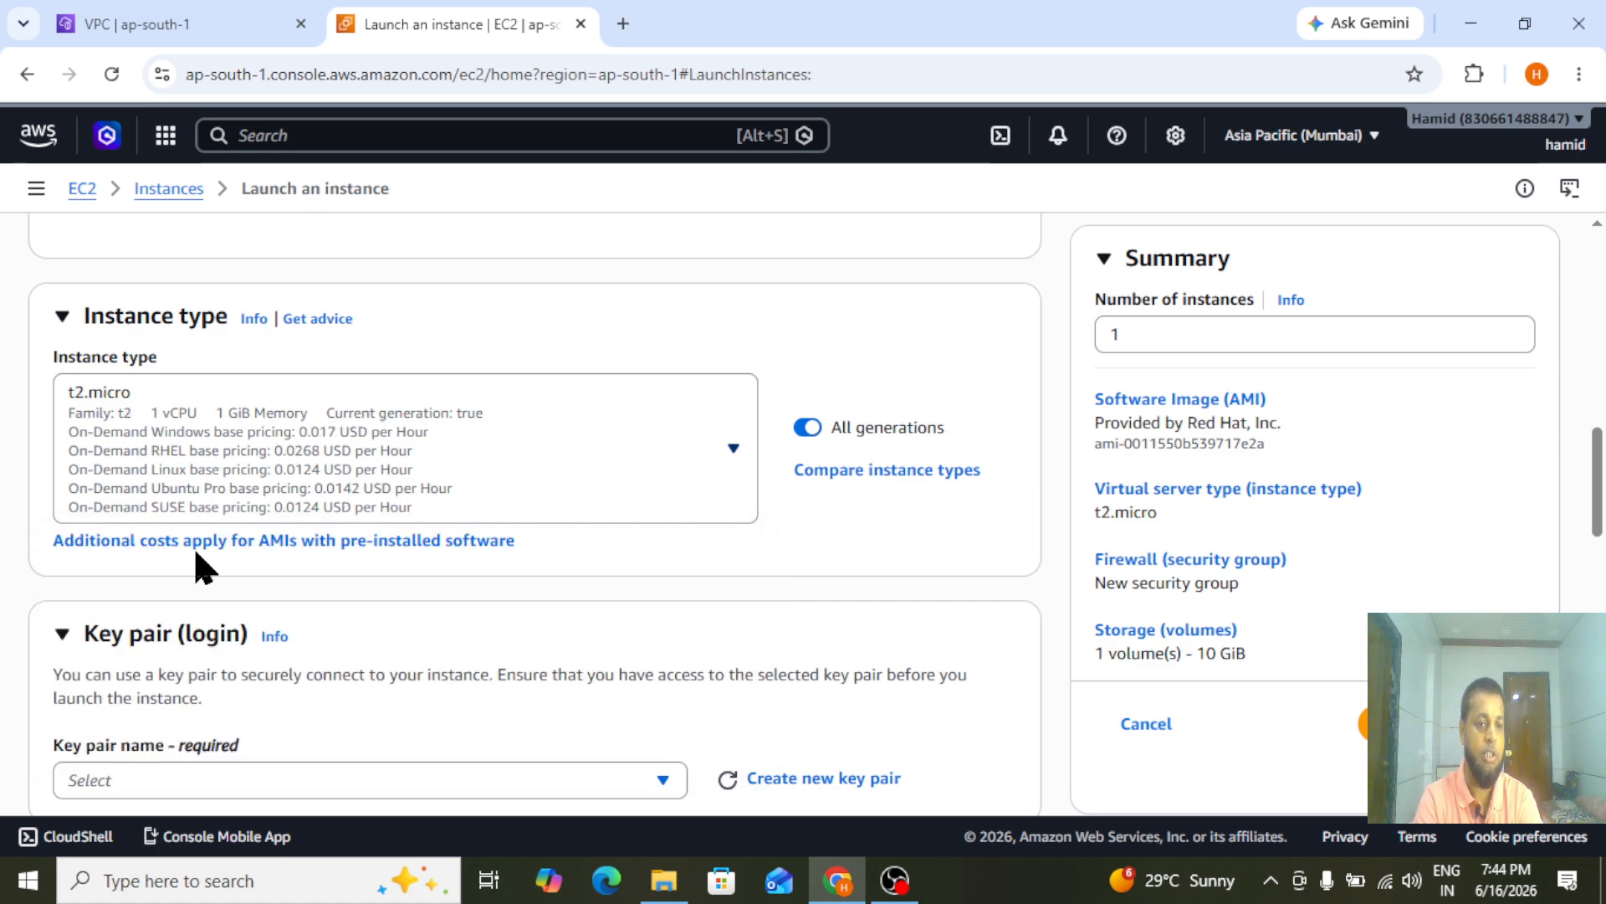
{"action": "scroll", "coordinate": [368, 326], "scroll_direction": "down", "scroll_amount": 4}
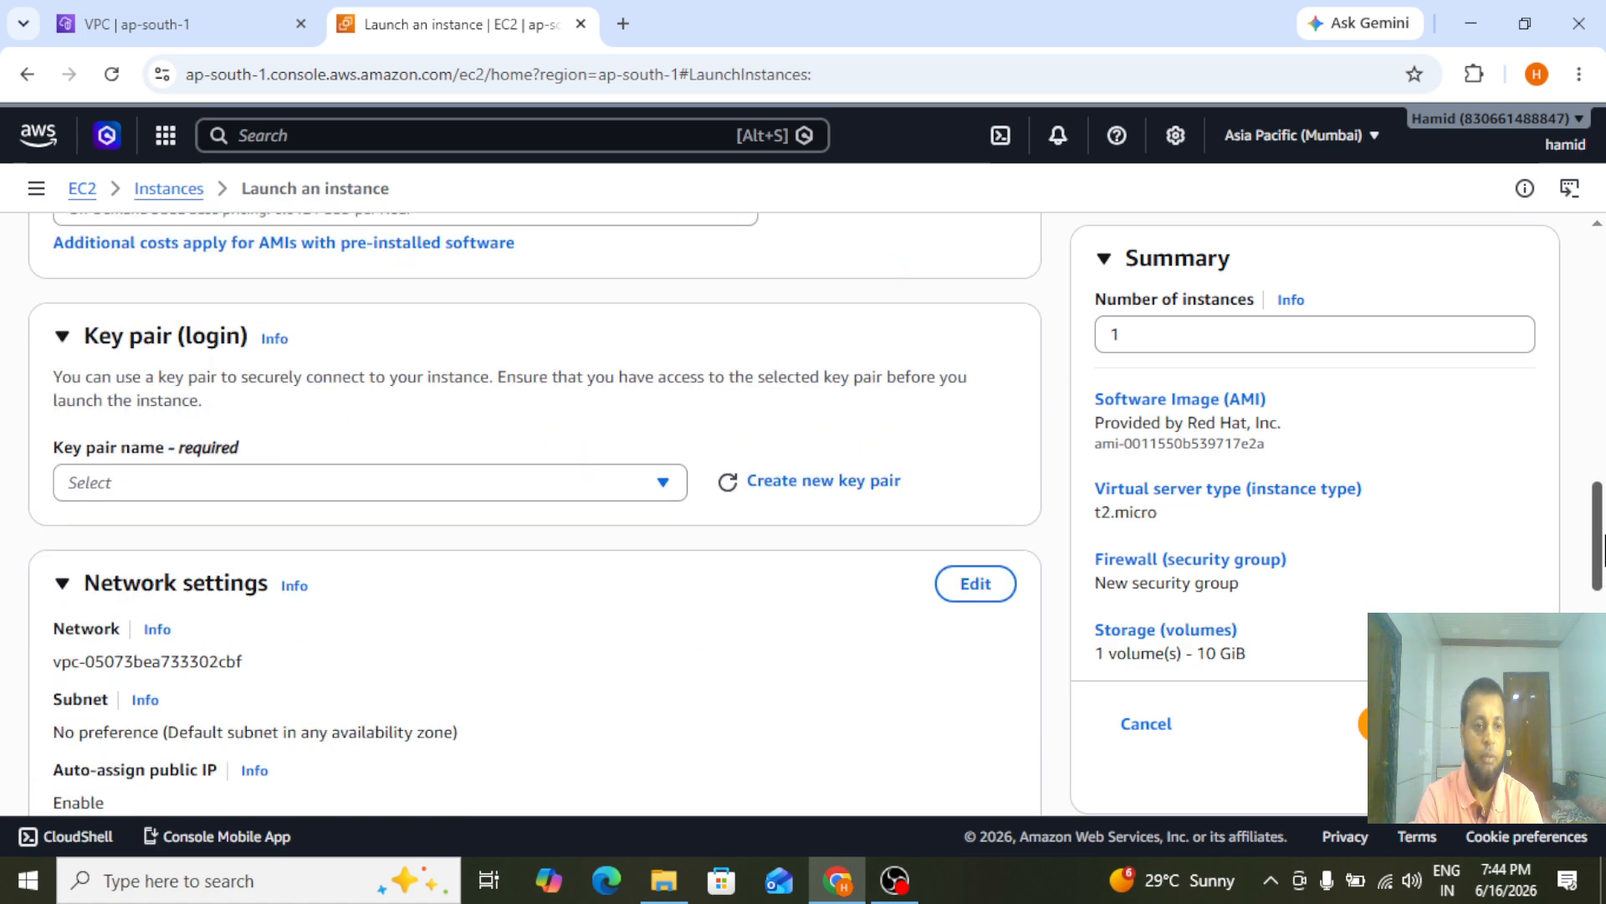
{"action": "left_click", "coordinate": [354, 452]}
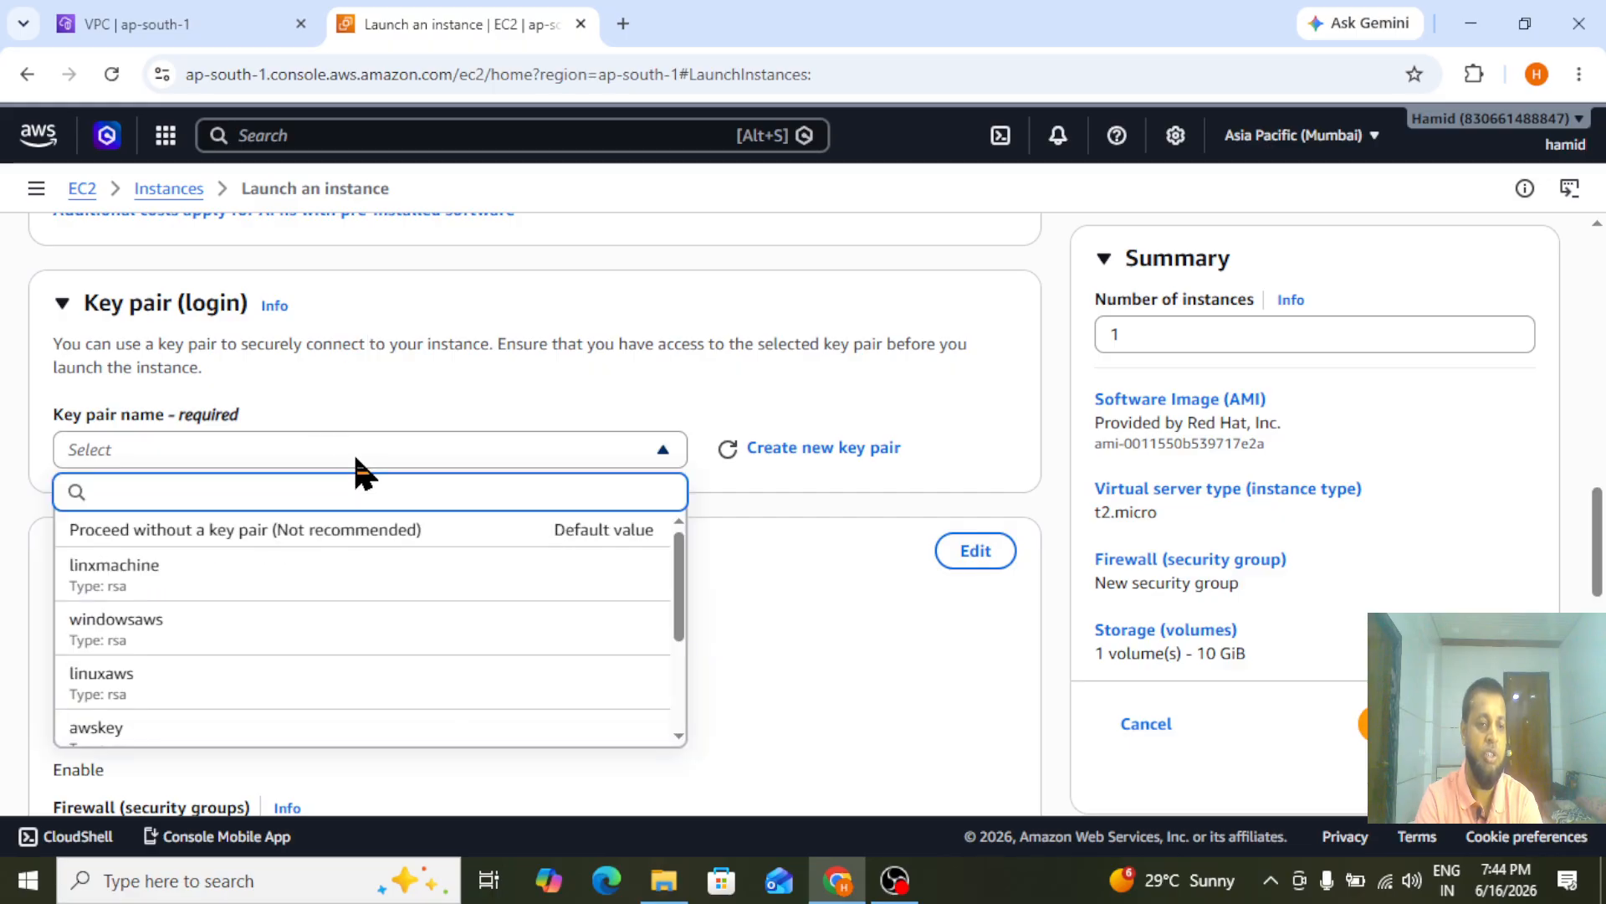
{"action": "left_click", "coordinate": [193, 578]}
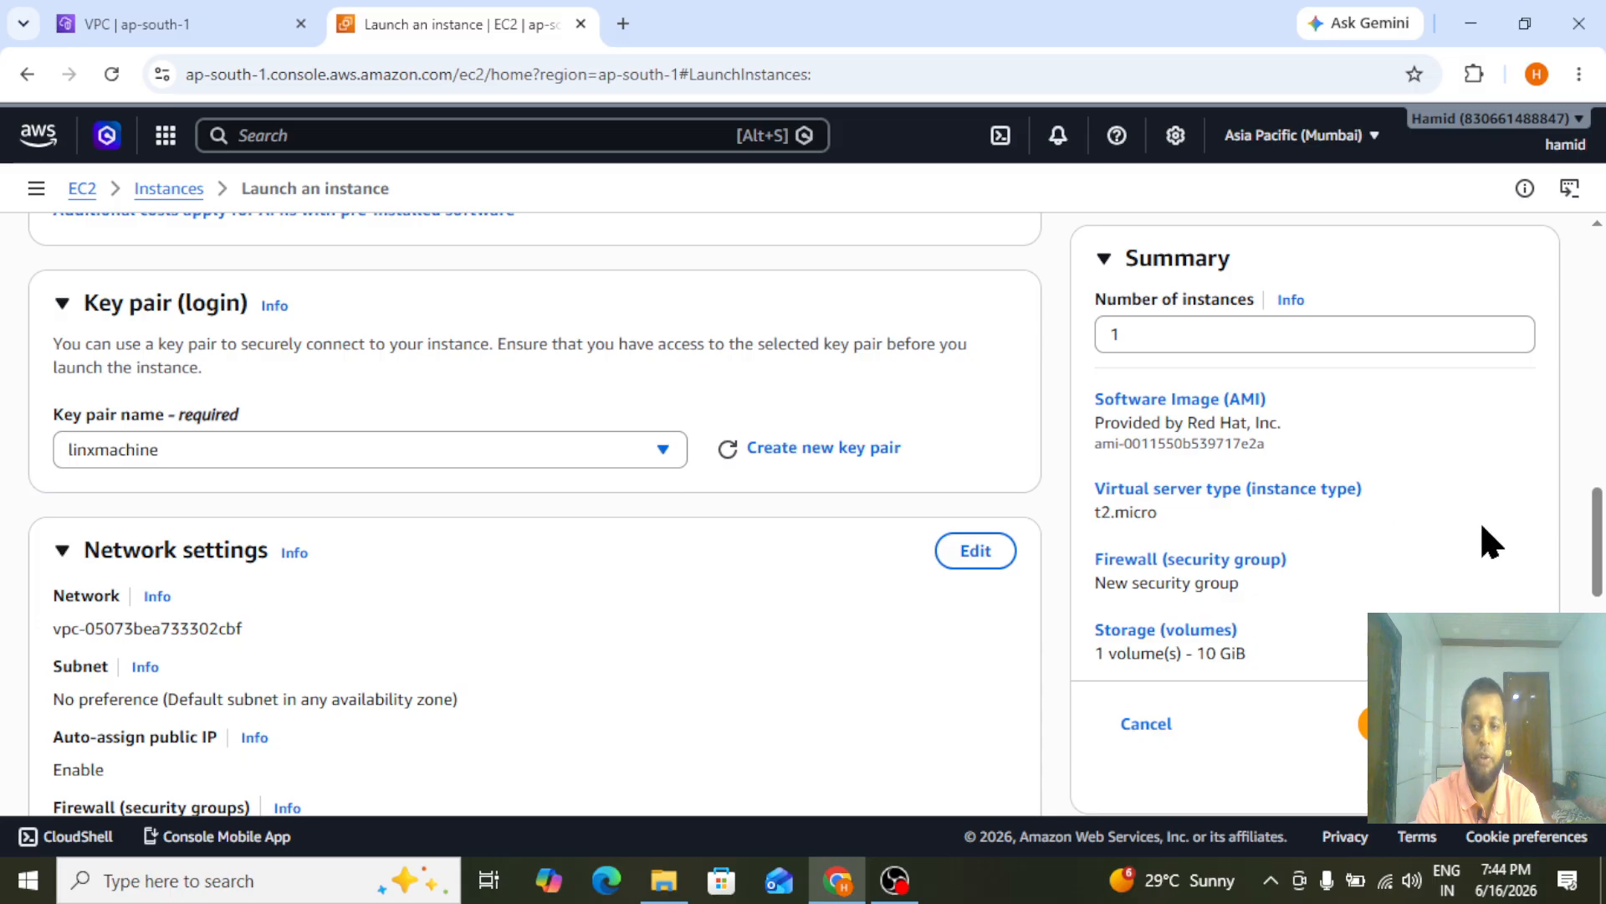
Edit private-server's network settings to use My-vpc and its private-subnet, with automatic public IP assignment disabled
{"action": "left_click_drag", "start_coordinate": [1604, 537], "coordinate": [1605, 569]}
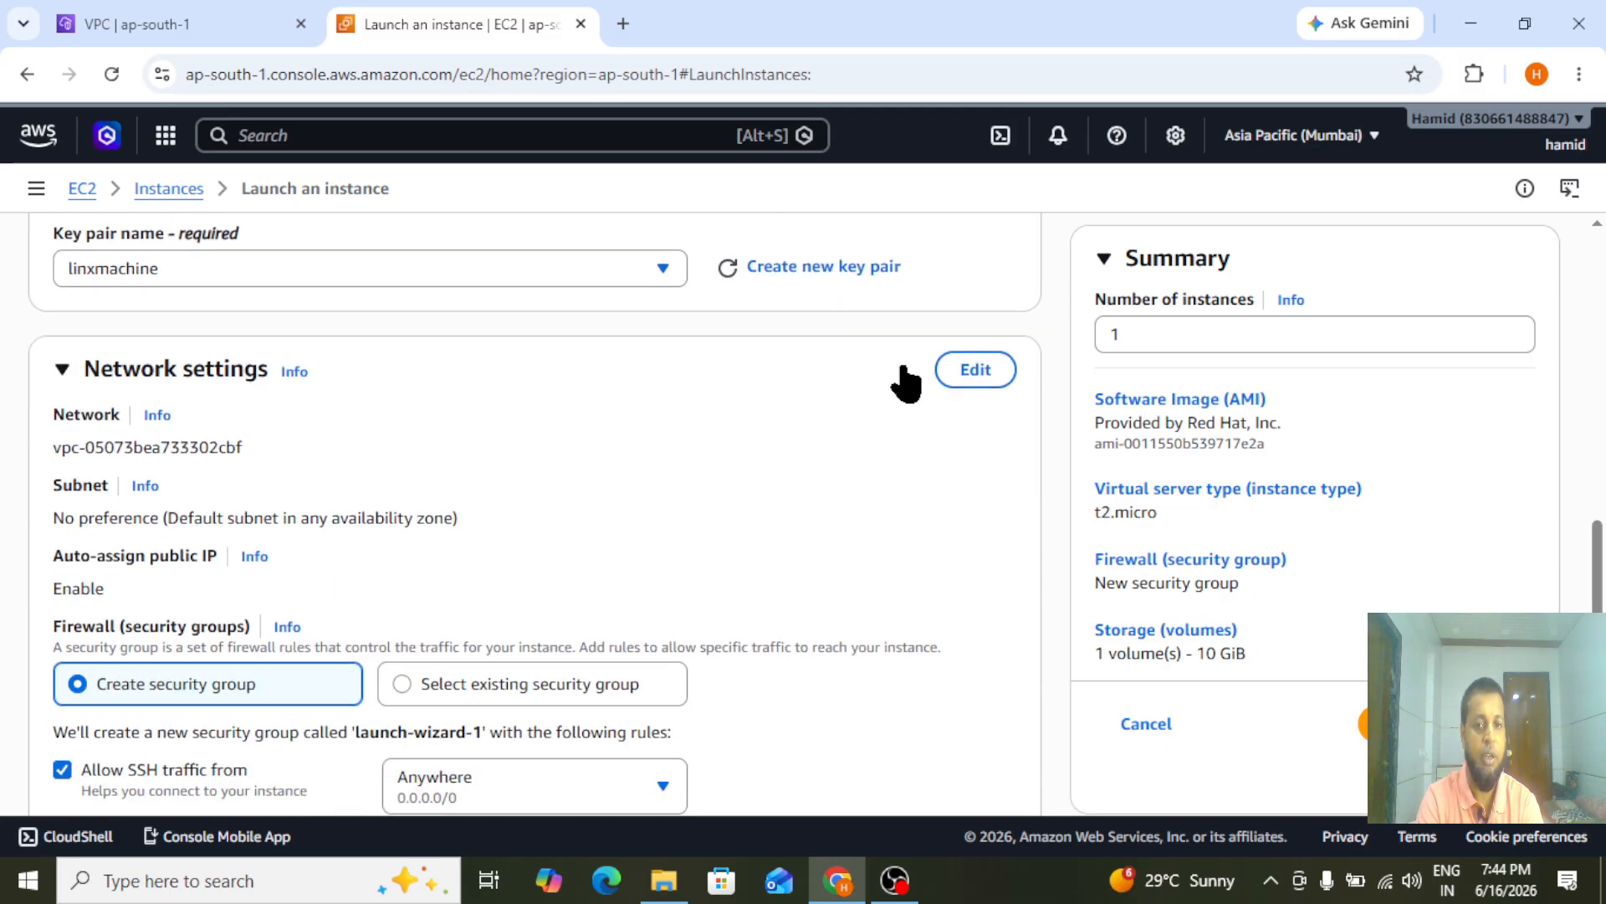
{"action": "left_click", "coordinate": [994, 375]}
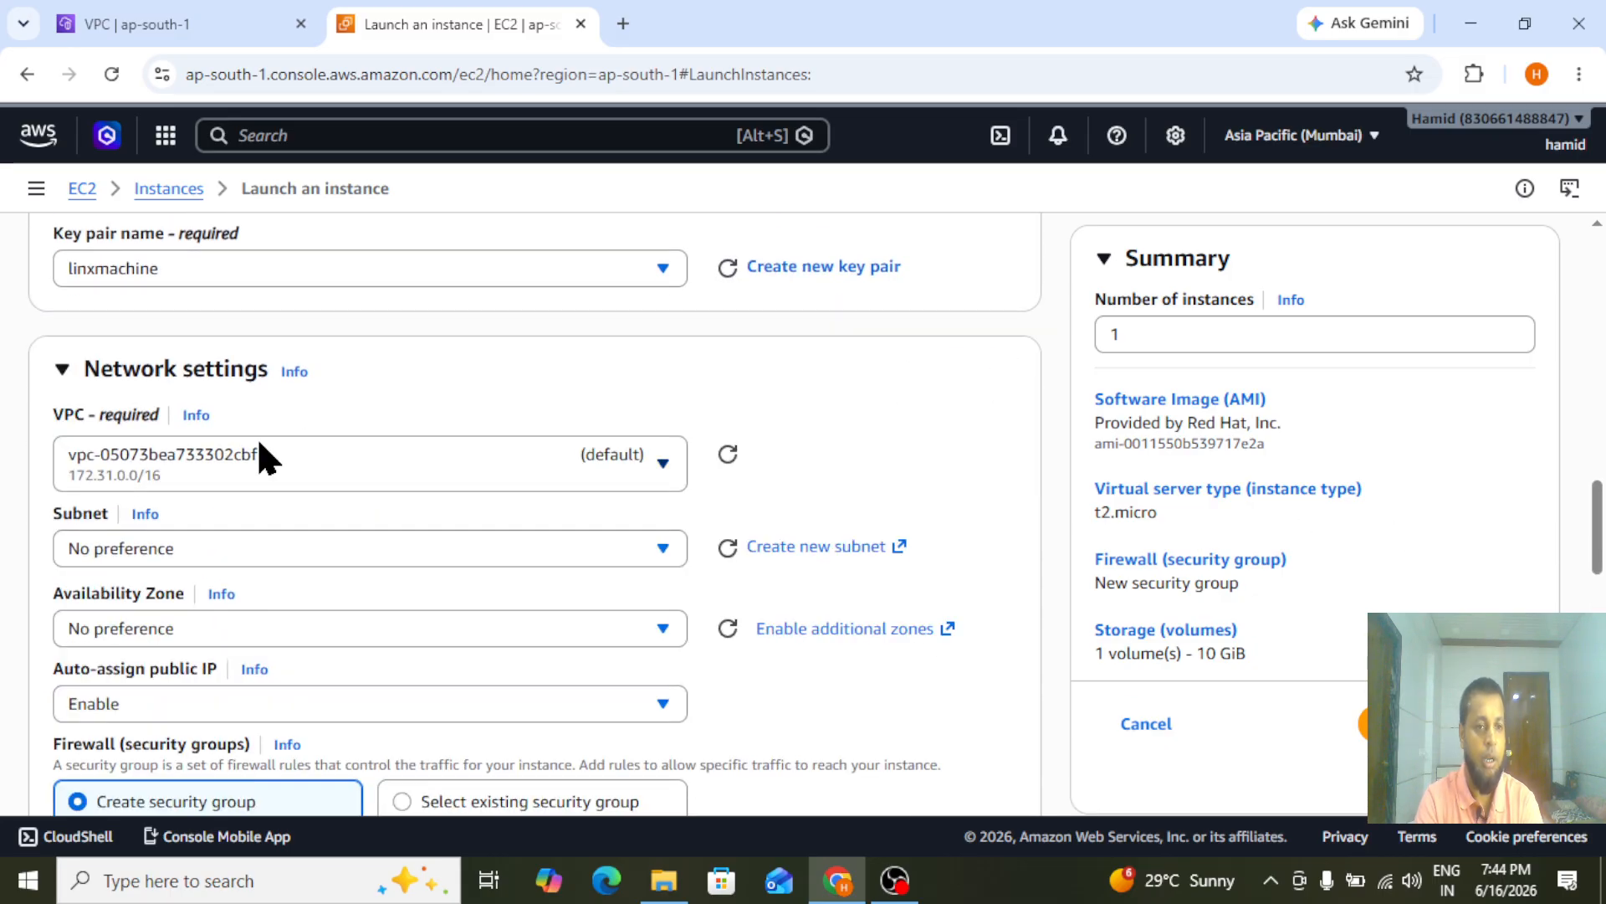
{"action": "left_click", "coordinate": [243, 477]}
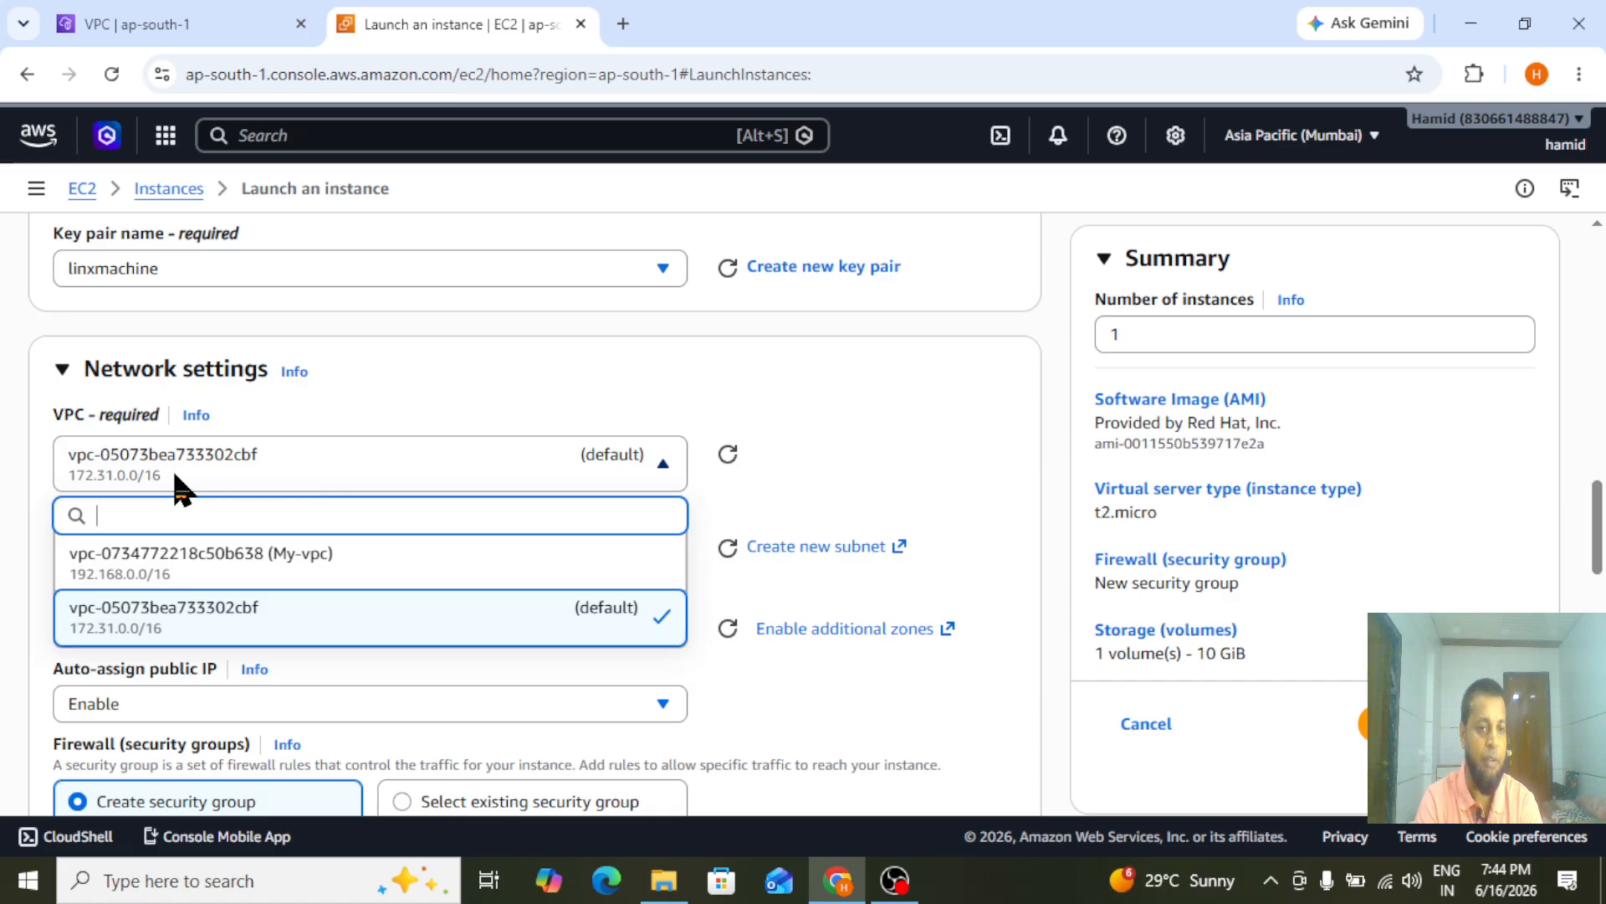
{"action": "left_click", "coordinate": [194, 569]}
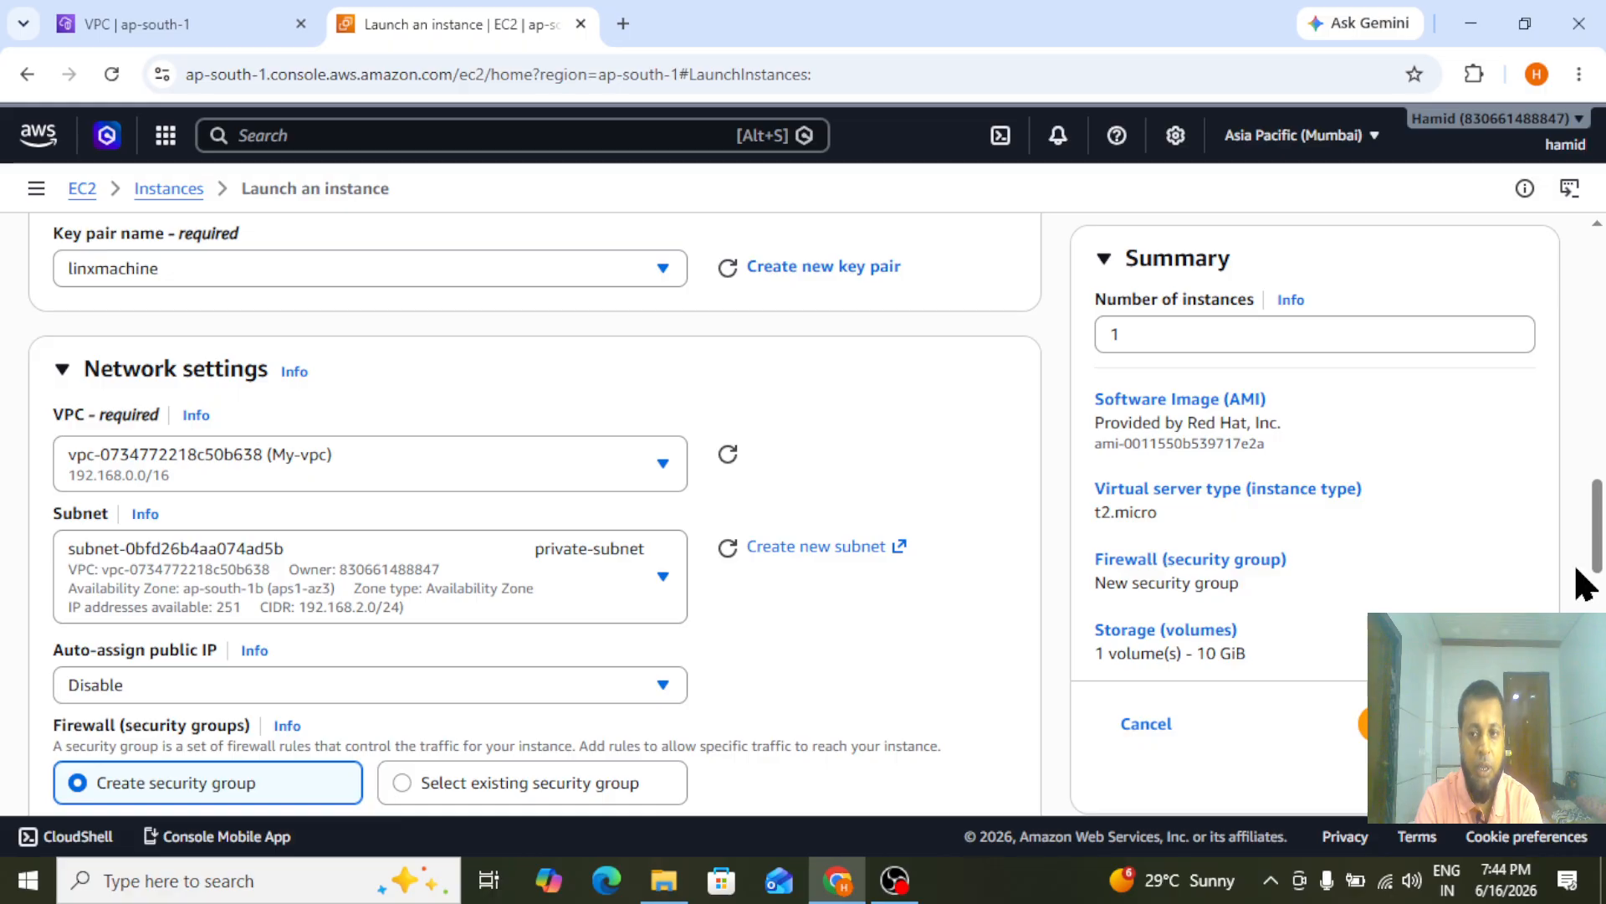
{"action": "scroll", "coordinate": [1597, 577], "scroll_direction": "down", "scroll_amount": 2}
{"action": "scroll", "coordinate": [1596, 577], "scroll_direction": "down", "scroll_amount": 1}
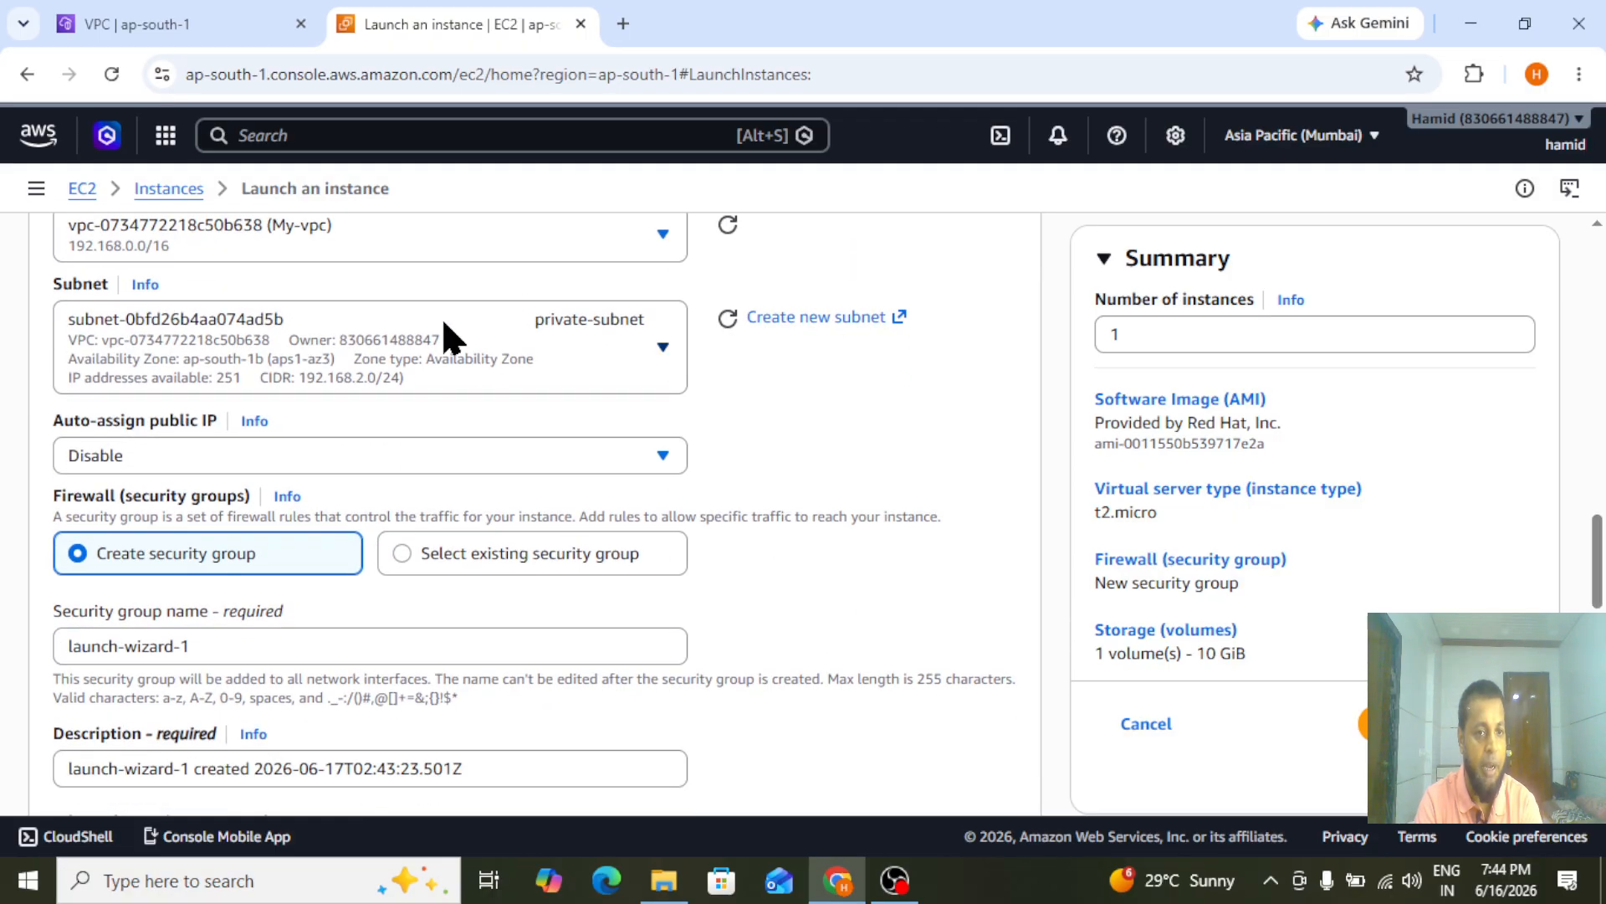
{"action": "left_click", "coordinate": [142, 460]}
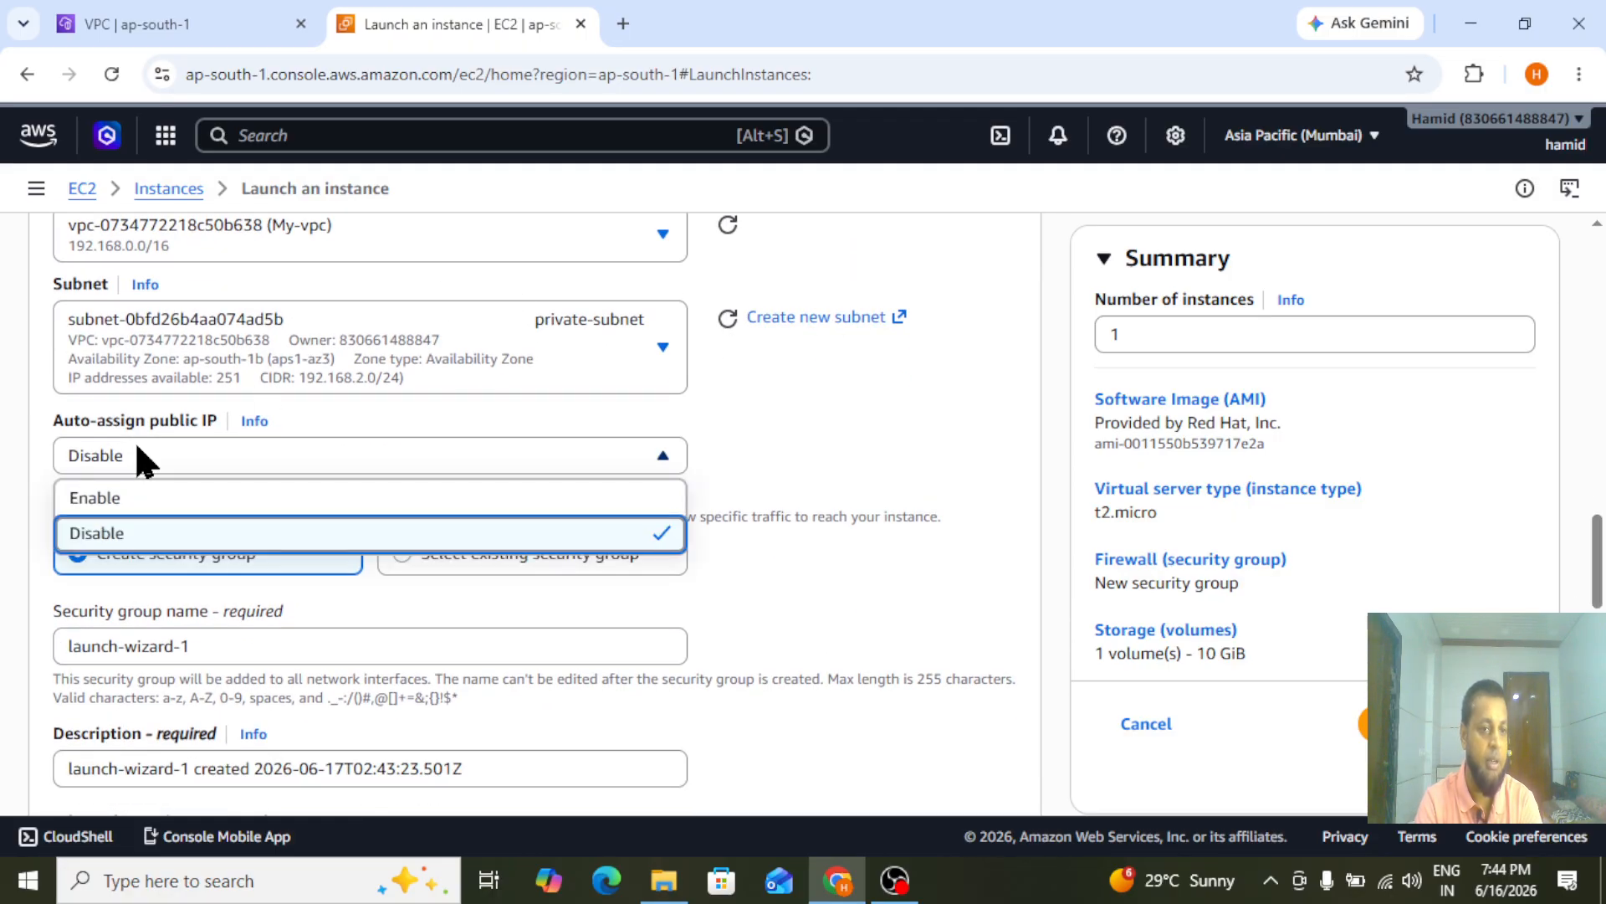
{"action": "left_click", "coordinate": [158, 459]}
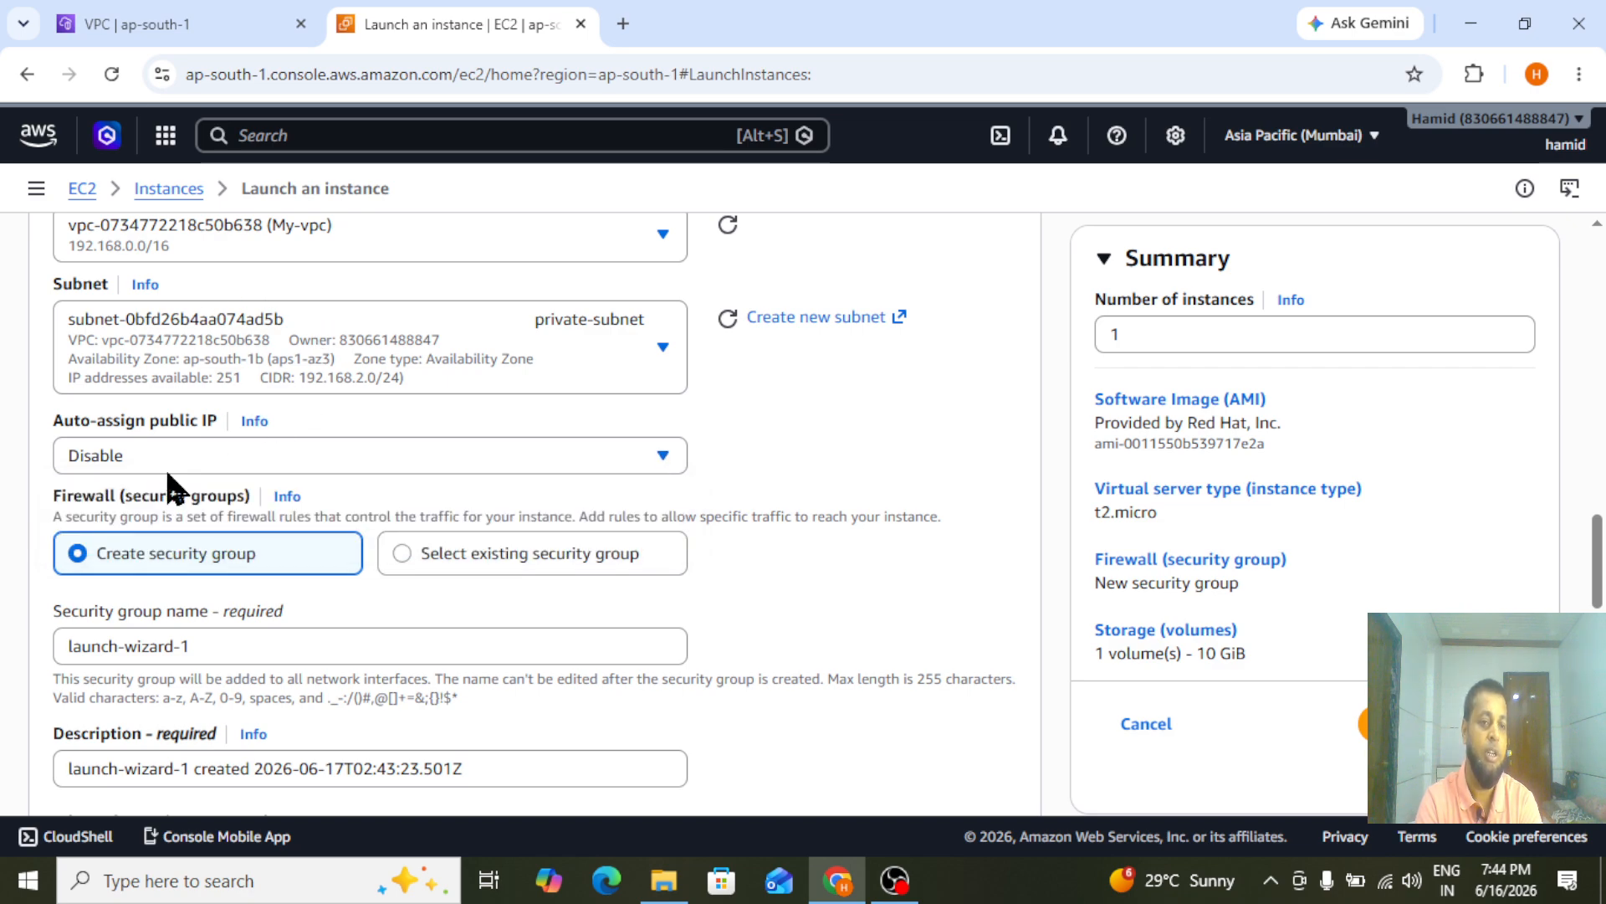
Assign the existing mumbai-SGRp security group to the private-server instance
{"action": "left_click", "coordinate": [590, 565]}
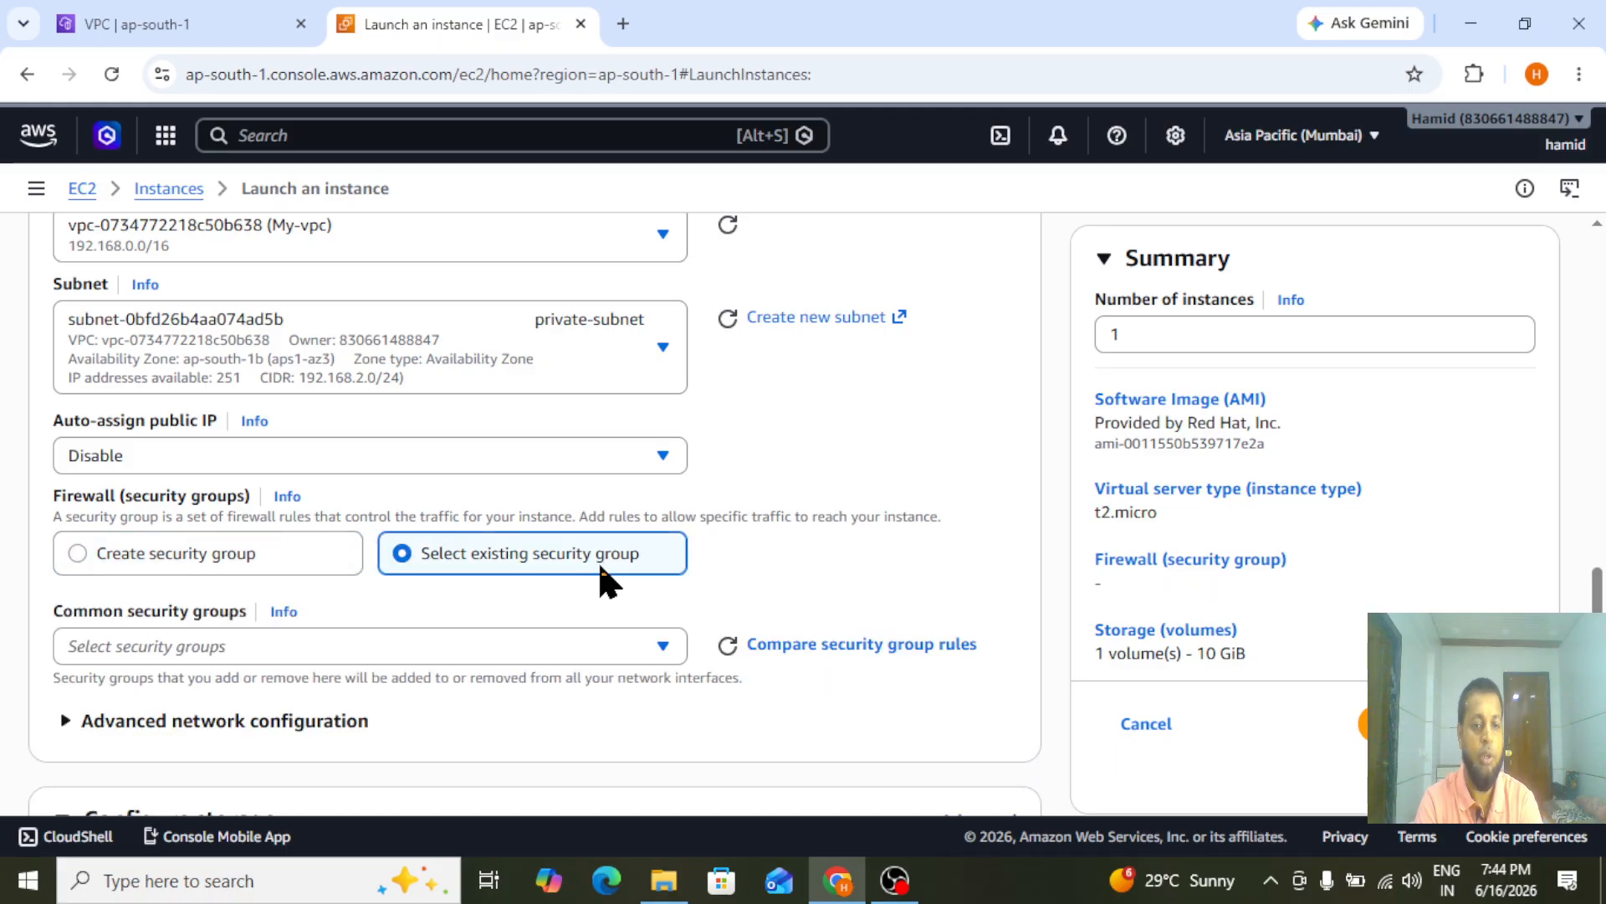
{"action": "left_click_drag", "start_coordinate": [1595, 605], "coordinate": [1594, 645]}
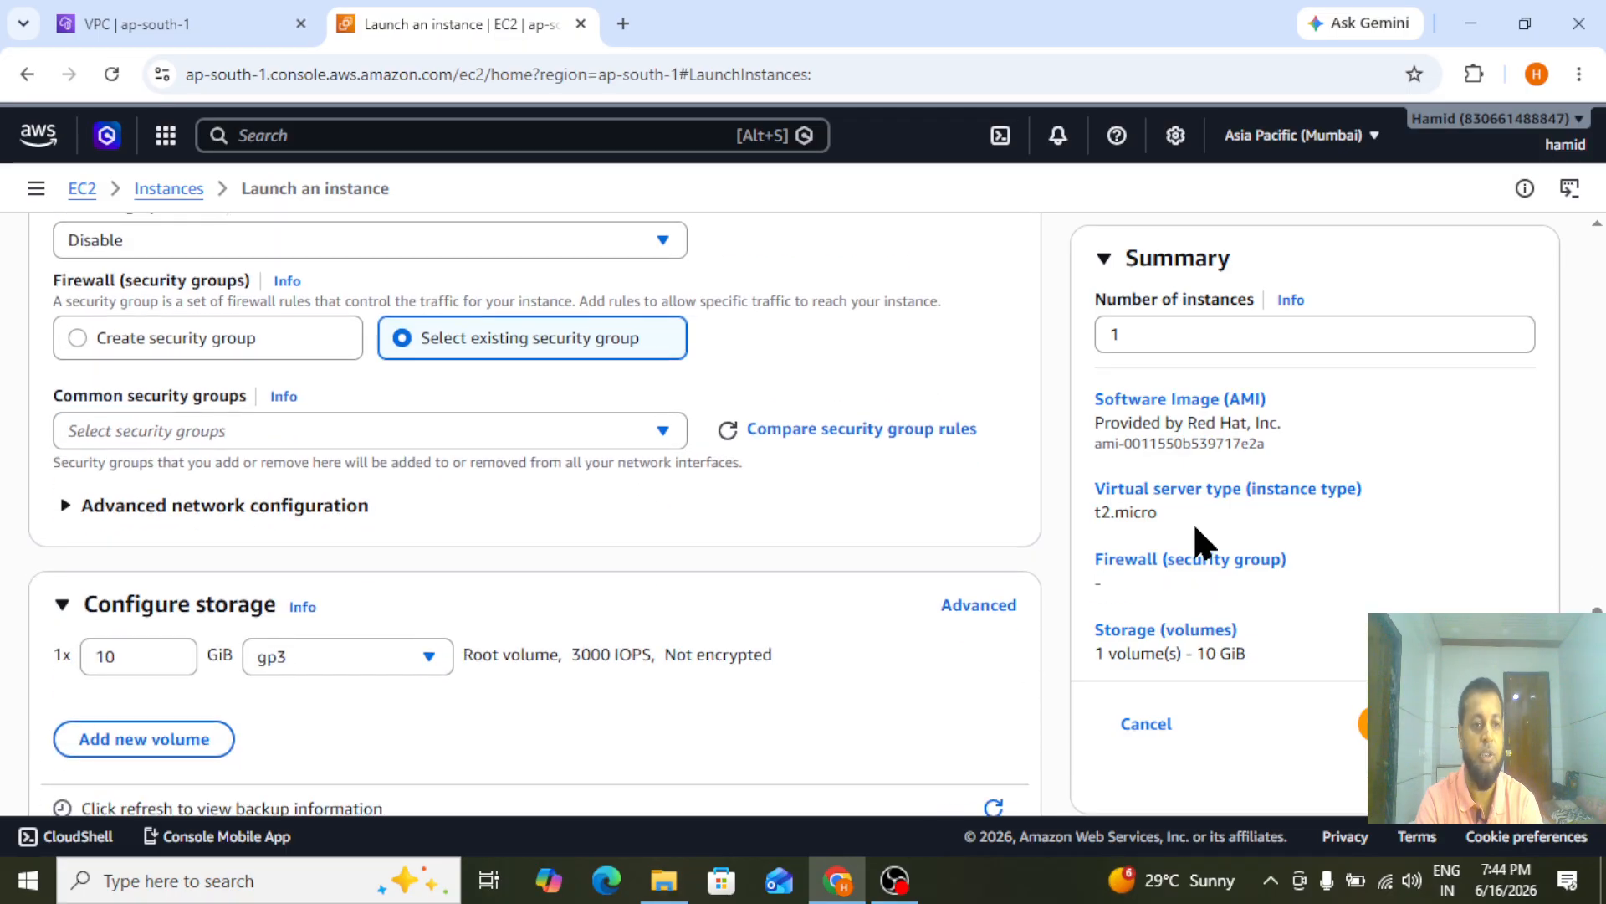
{"action": "left_click", "coordinate": [451, 428]}
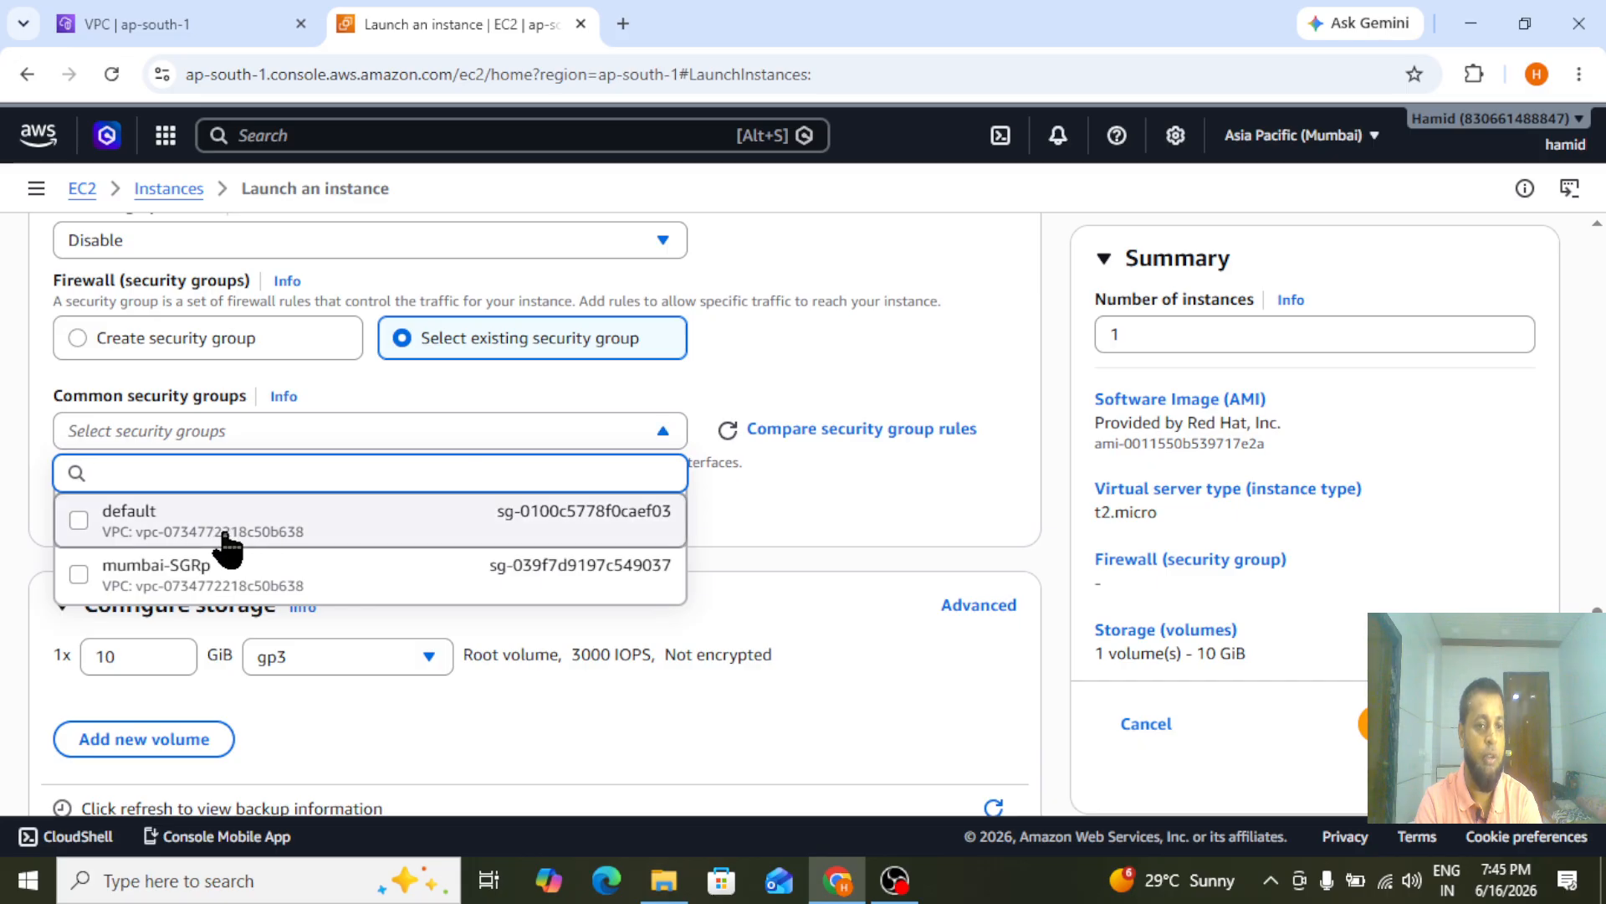
{"action": "left_click", "coordinate": [219, 583]}
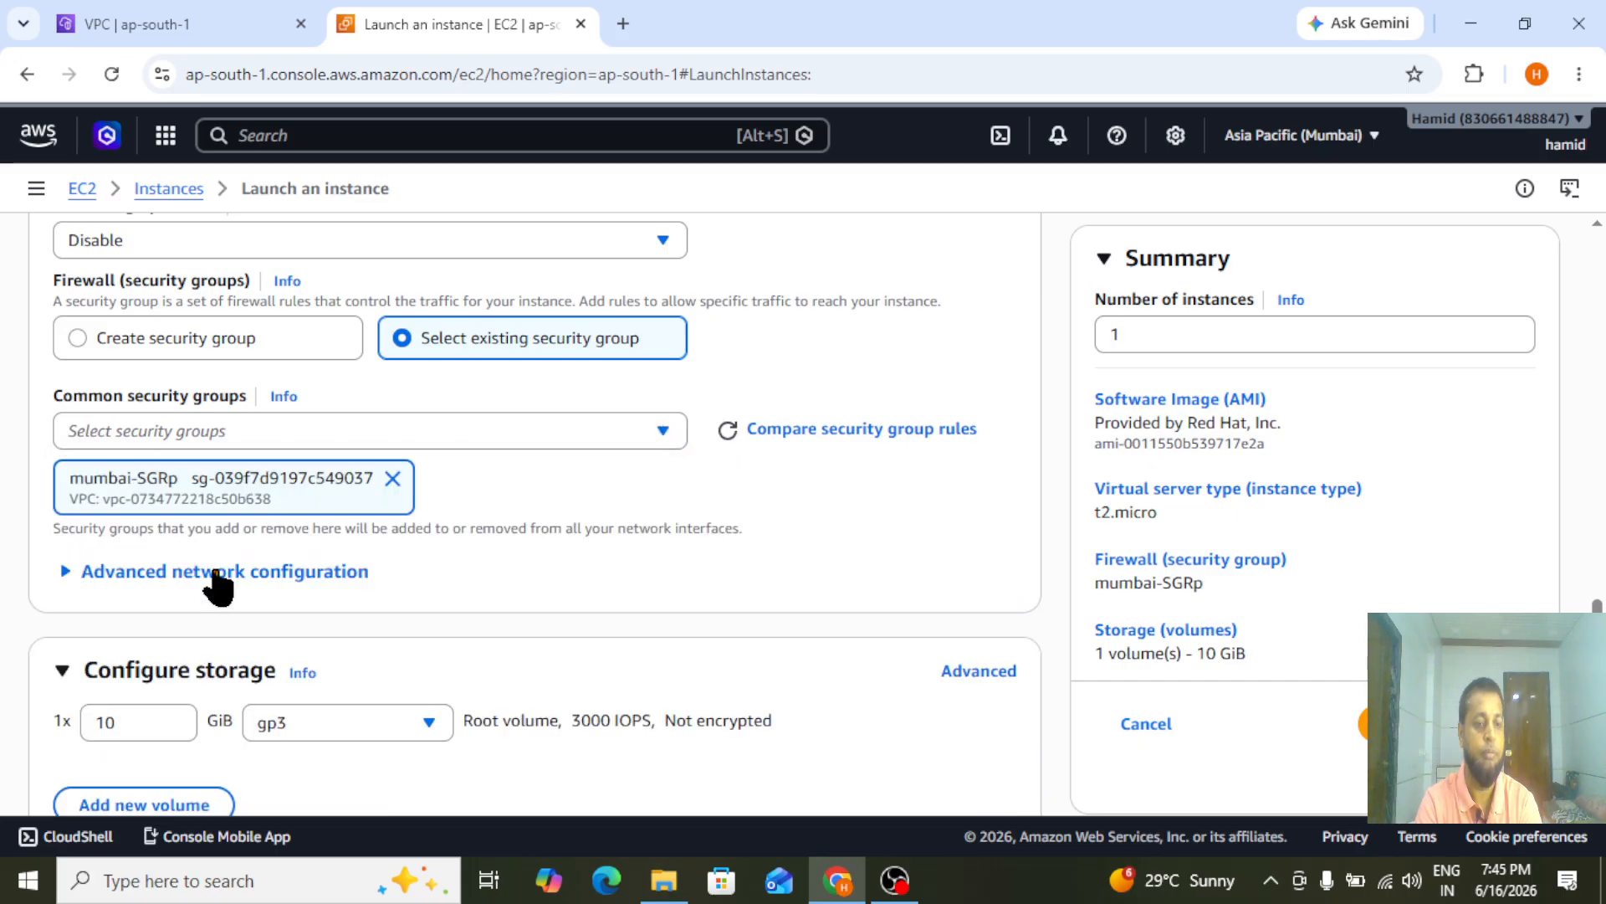
Launch the configured private-server instance and refresh the EC2 instances list
{"action": "scroll", "coordinate": [536, 502], "scroll_direction": "down", "scroll_amount": 5}
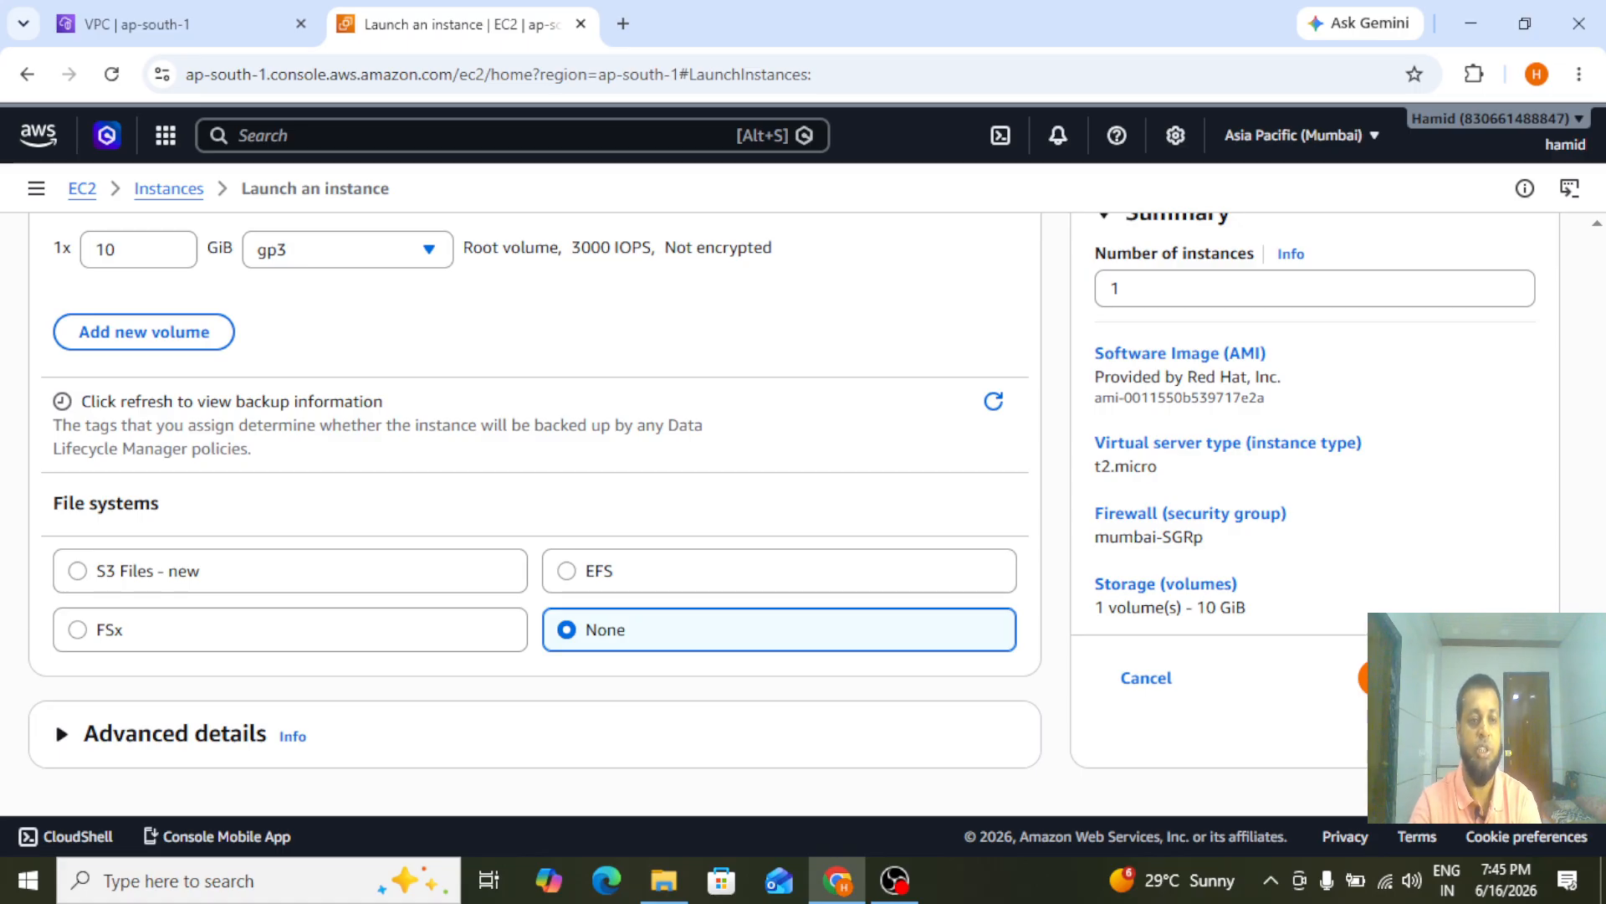
{"action": "left_click", "coordinate": [1422, 678]}
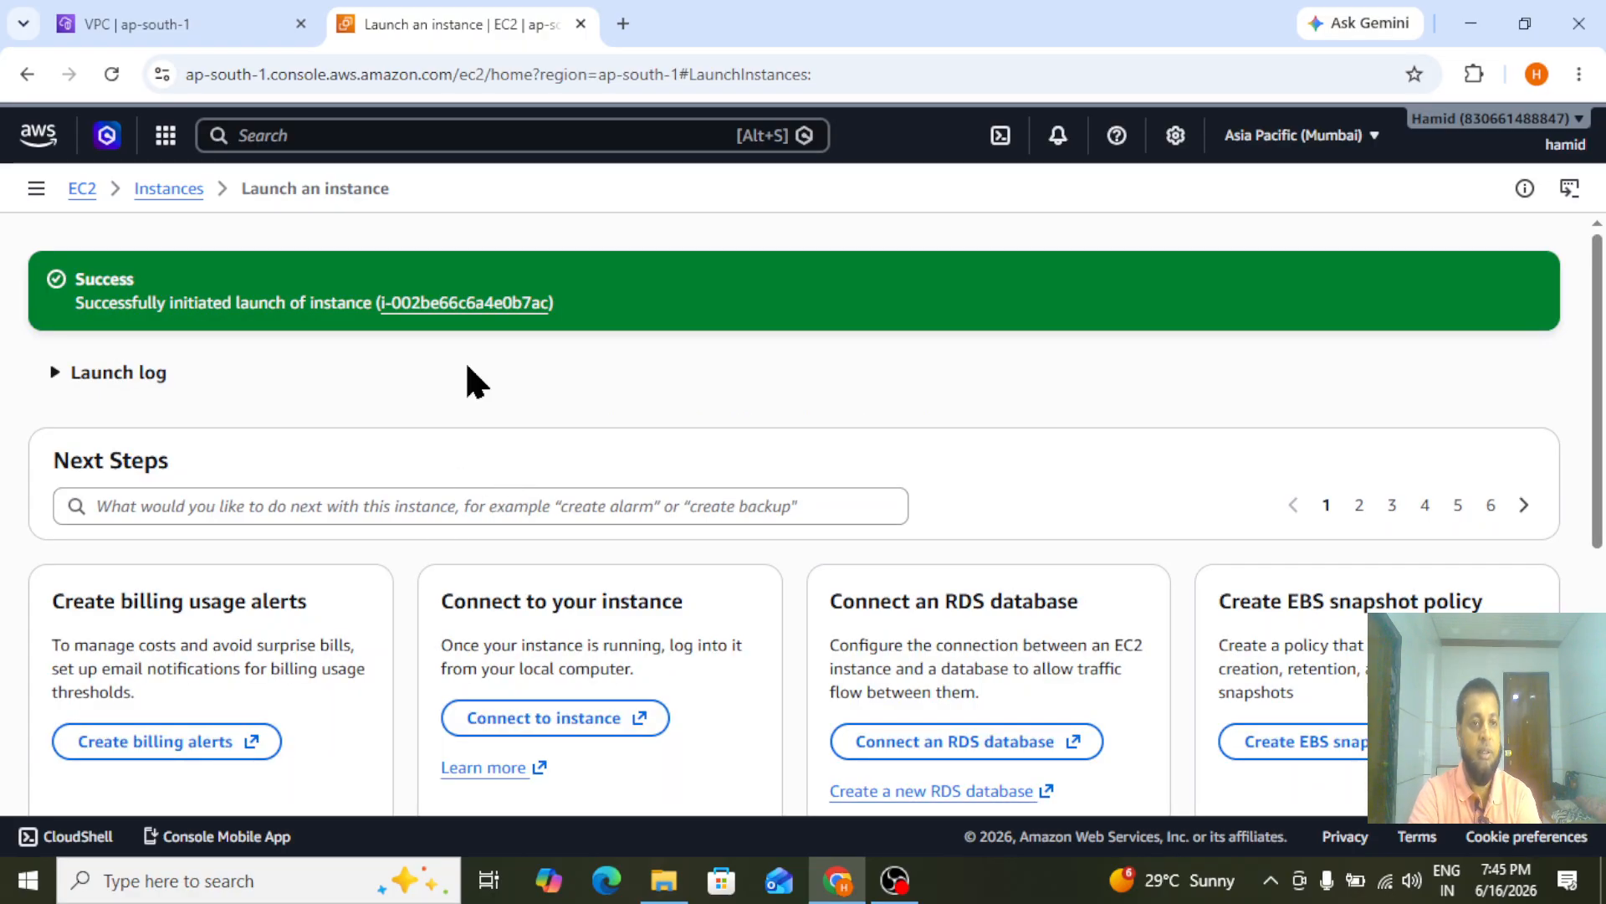
{"action": "left_click", "coordinate": [143, 190]}
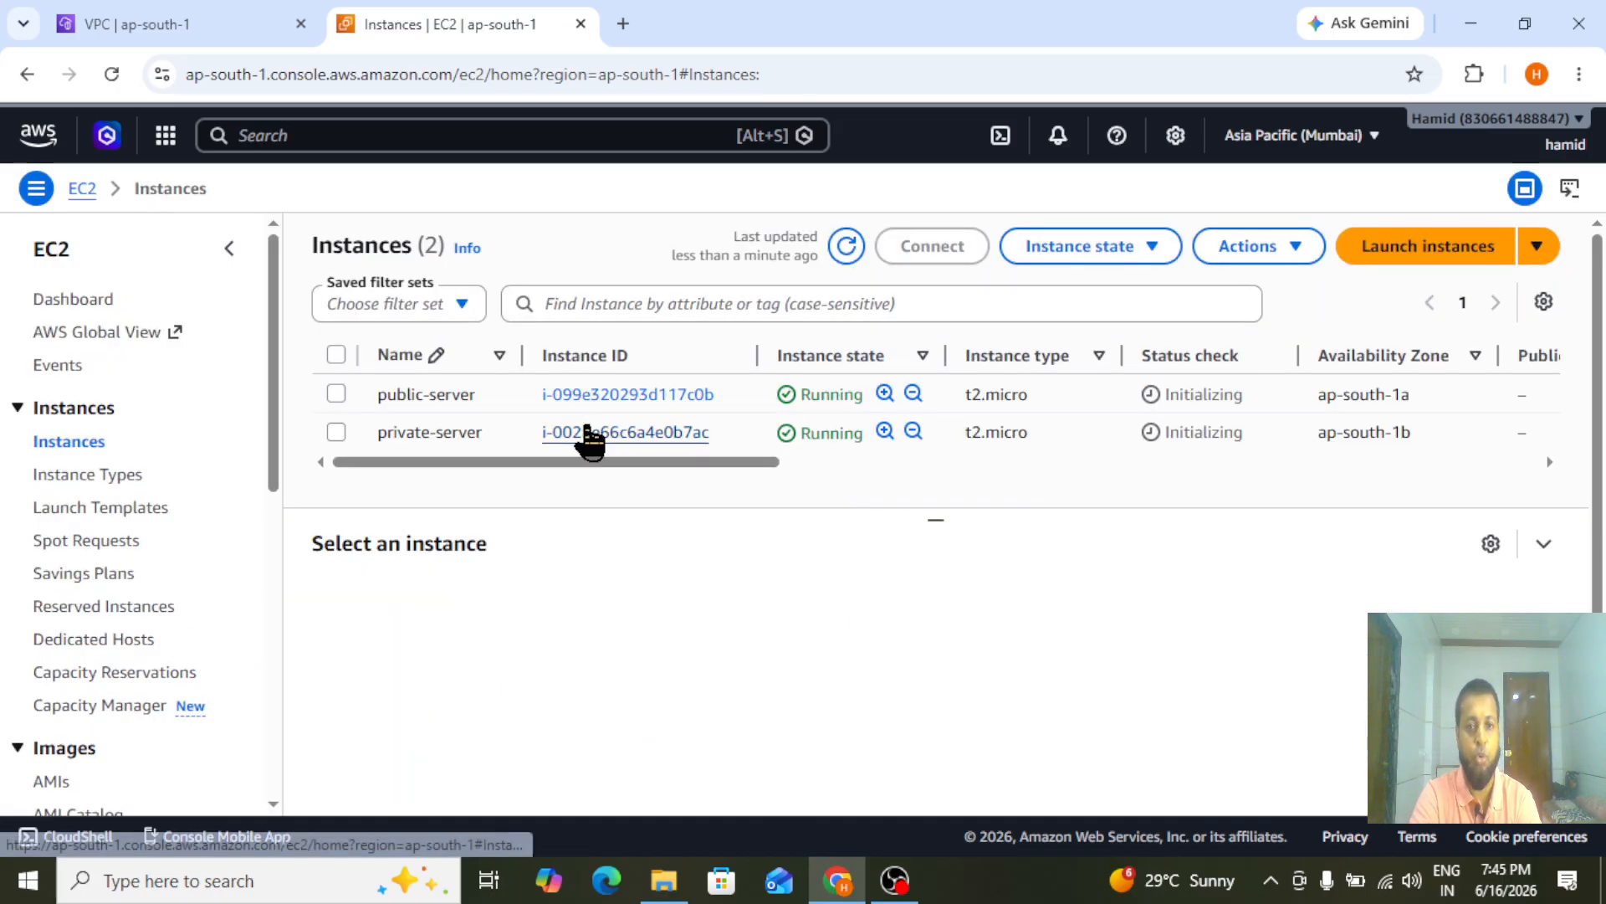
{"action": "left_click", "coordinate": [847, 247]}
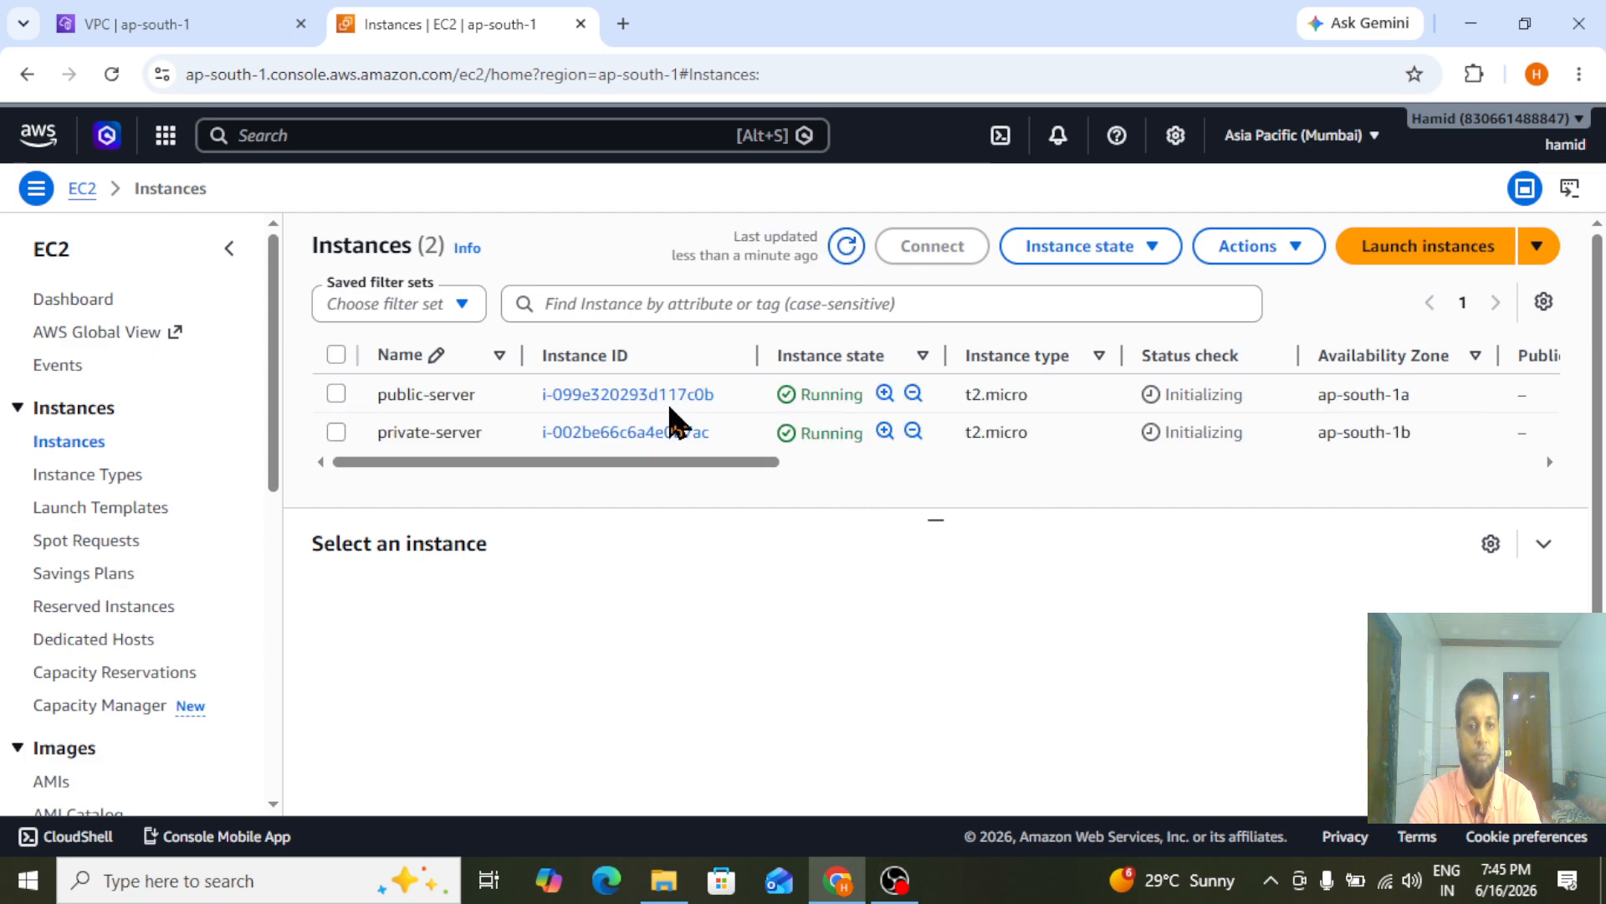
Copy public-server's public IPv4 address and enter it in PuTTY as the SSH host name, 35.154.117.119
{"action": "left_click", "coordinate": [337, 398]}
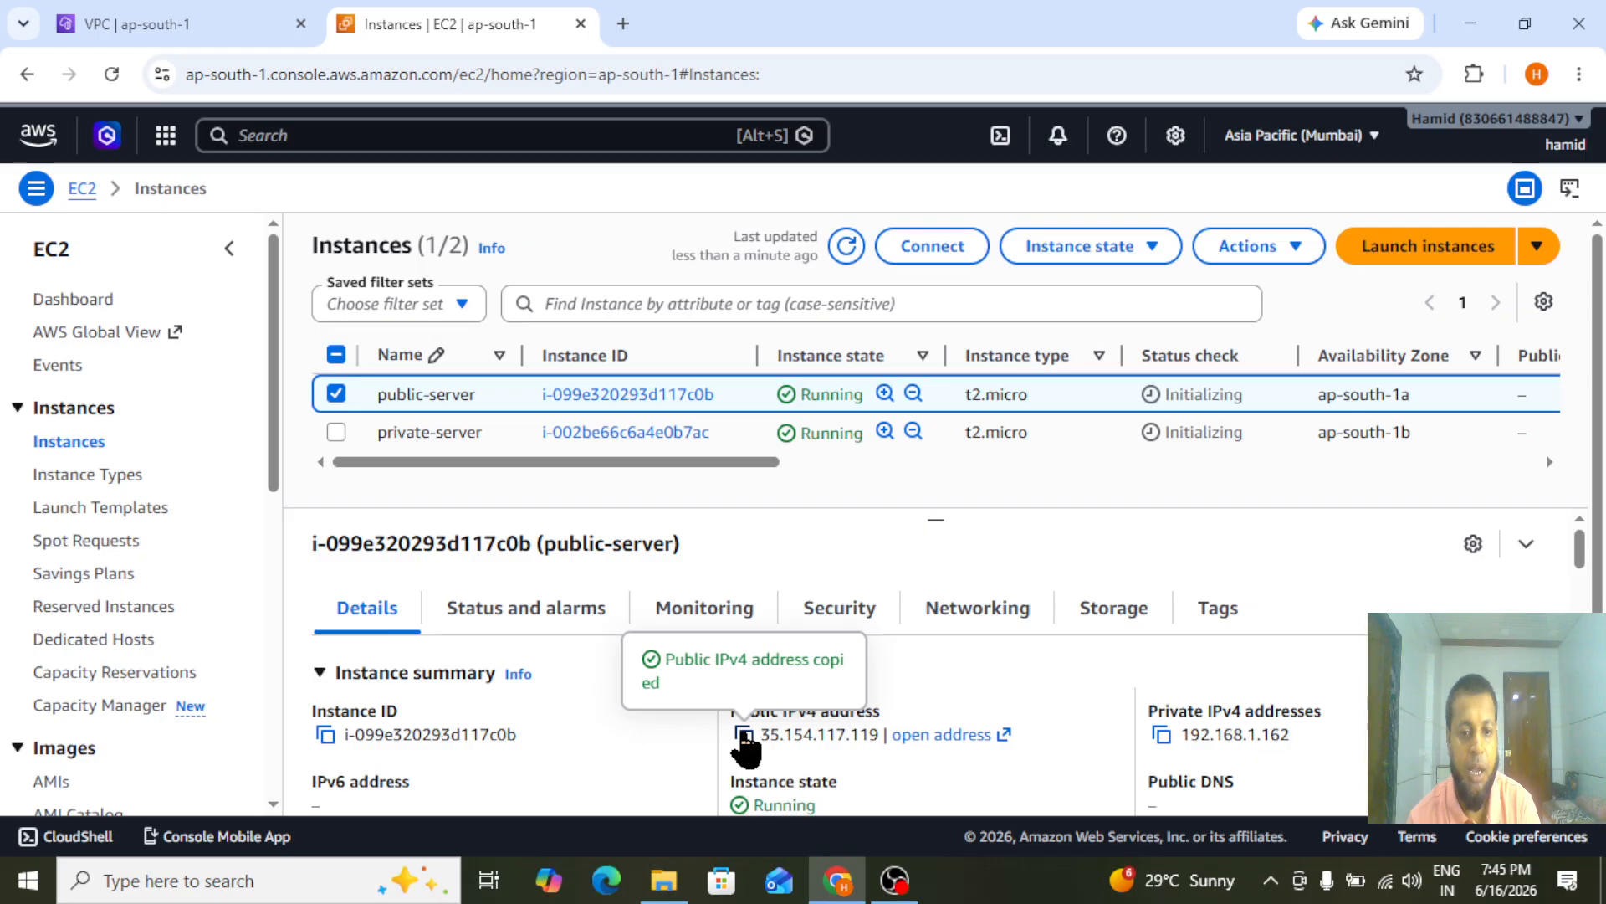
{"action": "left_click", "coordinate": [188, 891]}
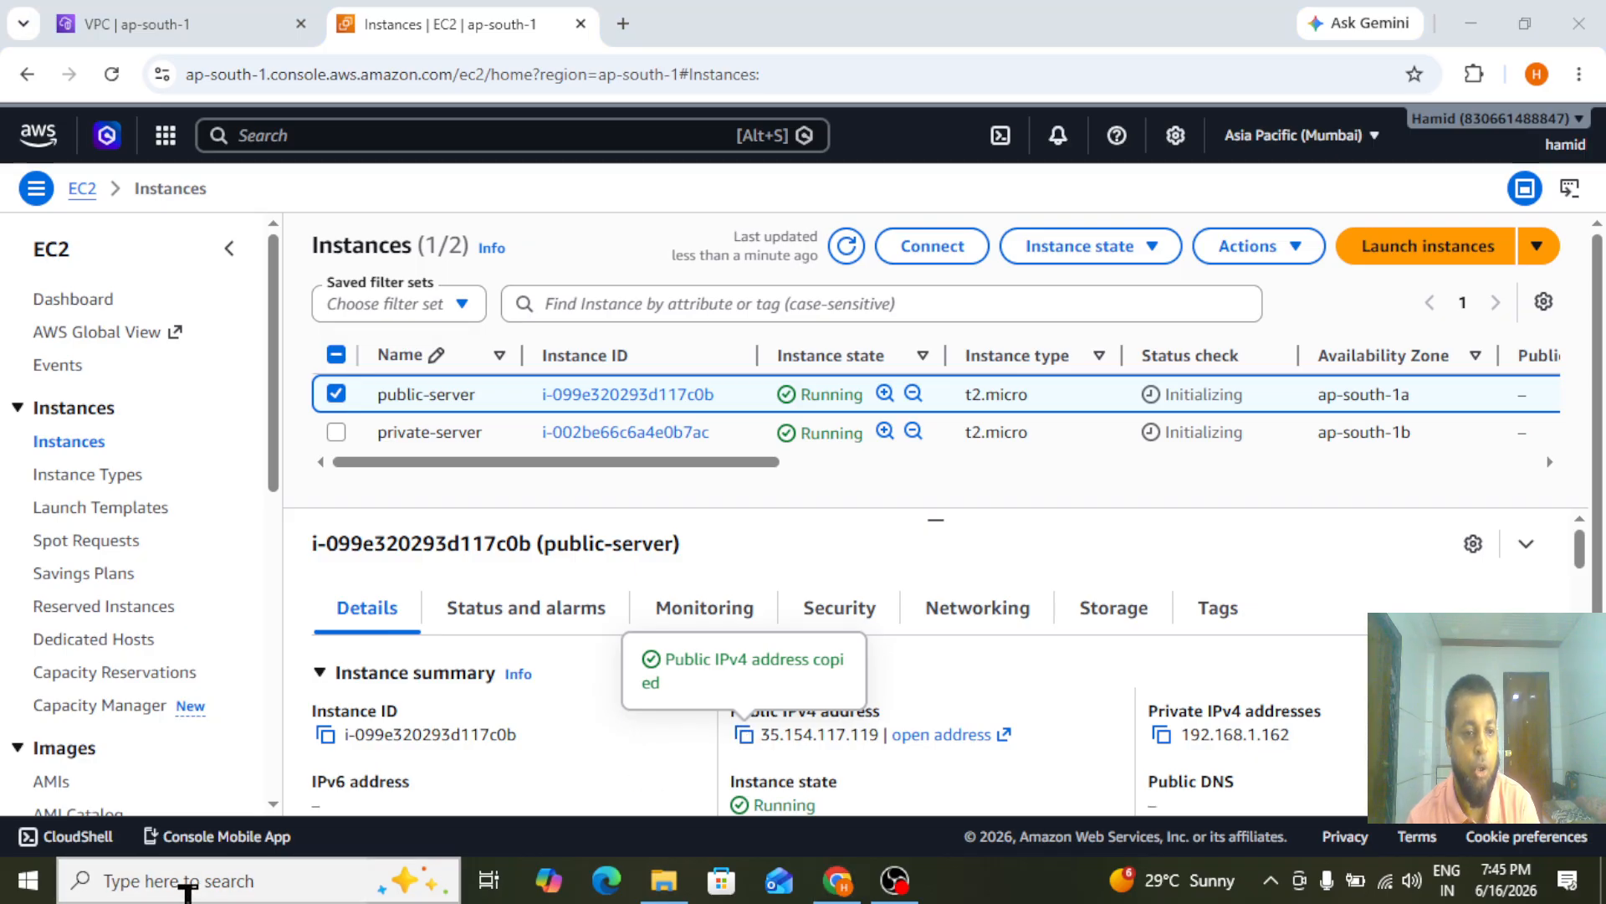
{"action": "left_click", "coordinate": [276, 887]}
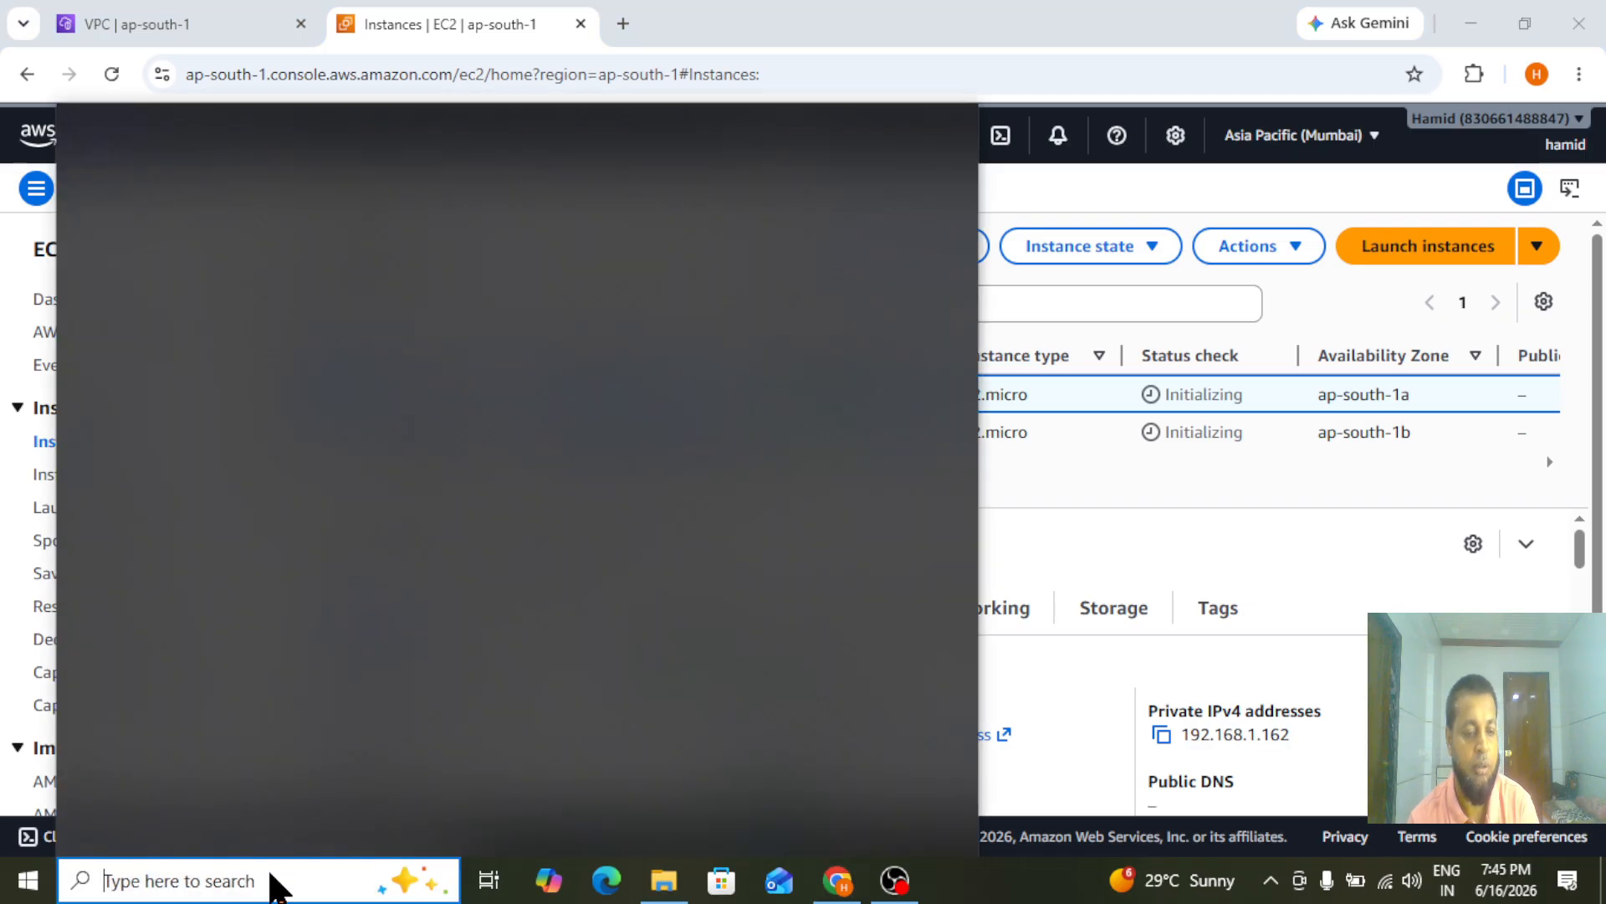
{"action": "type", "text": "putty"}
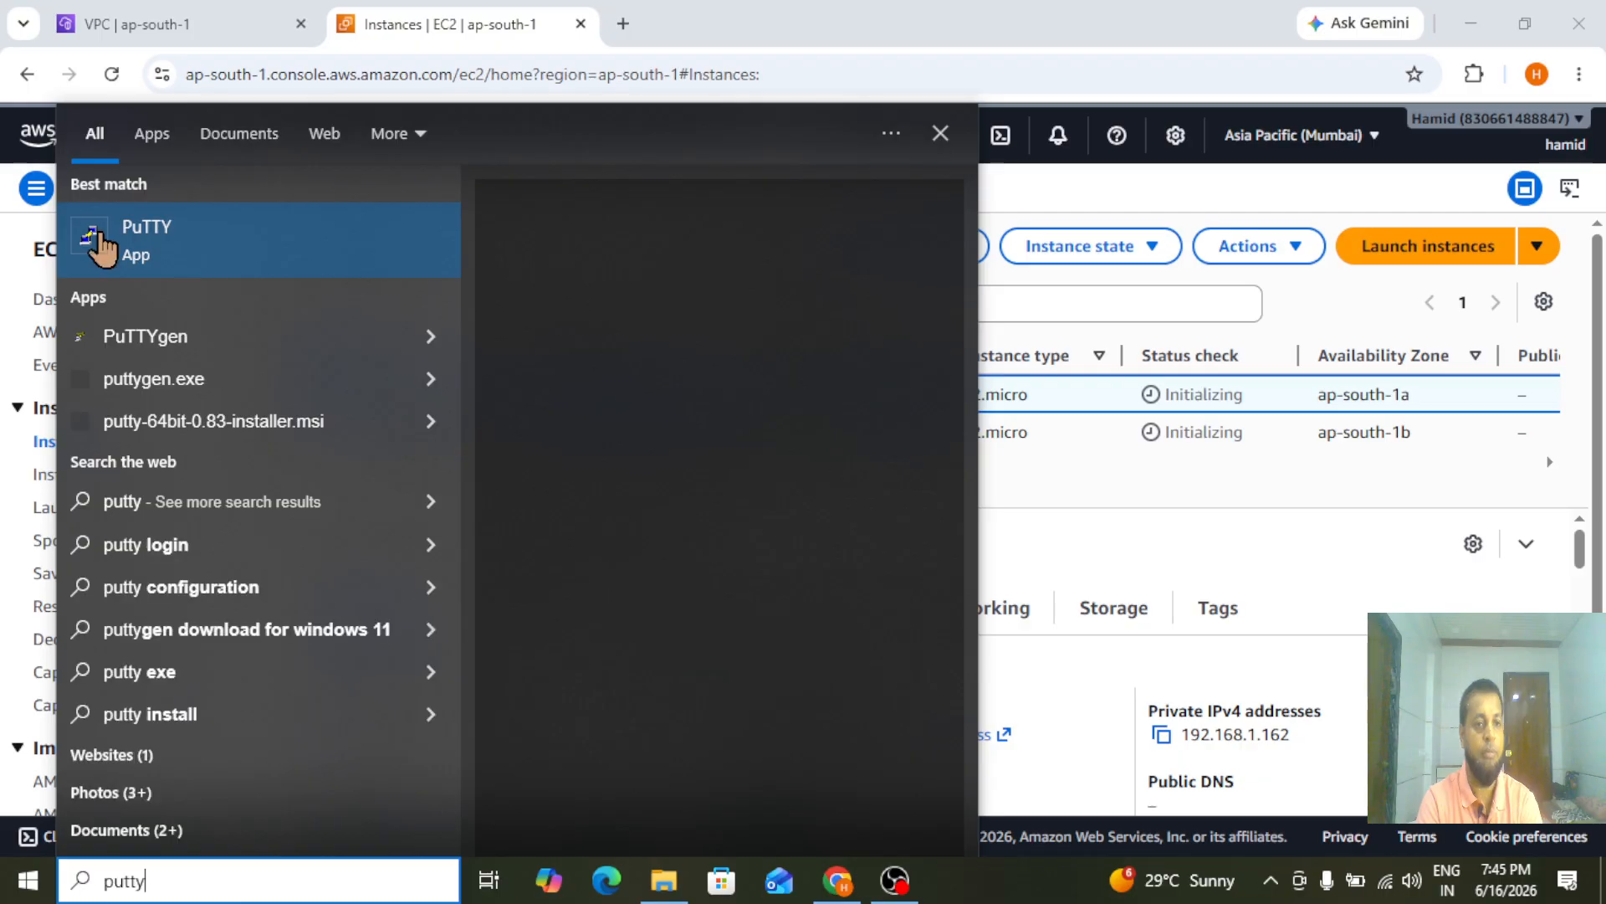
{"action": "left_click", "coordinate": [204, 246]}
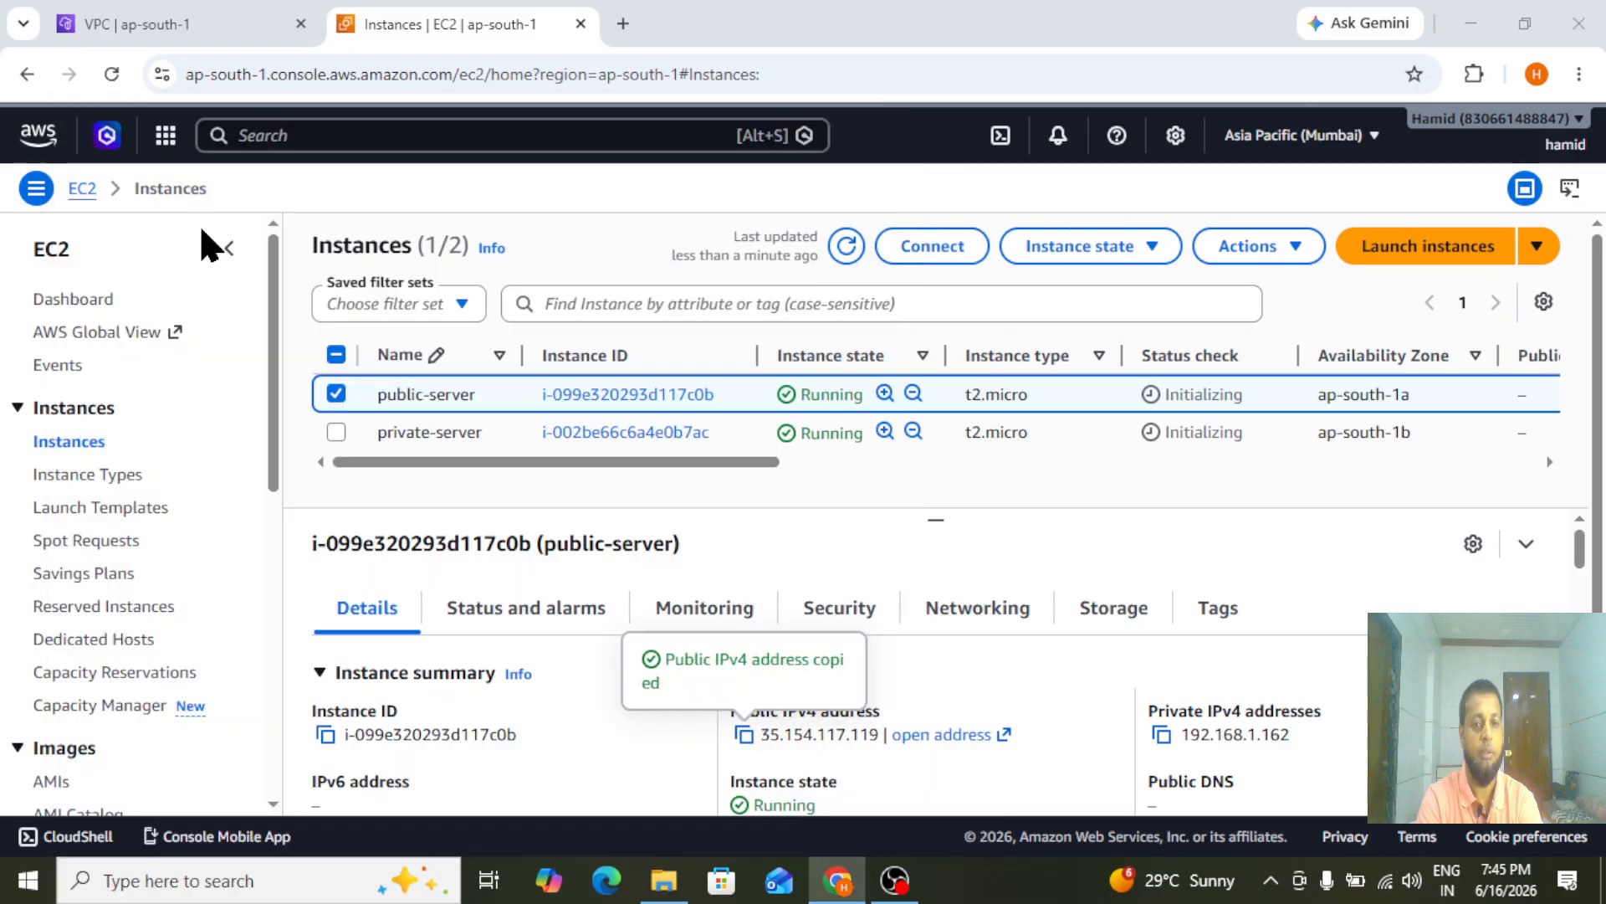
{"action": "left_click", "coordinate": [772, 330]}
{"action": "type", "text": "35.154.117.119"}
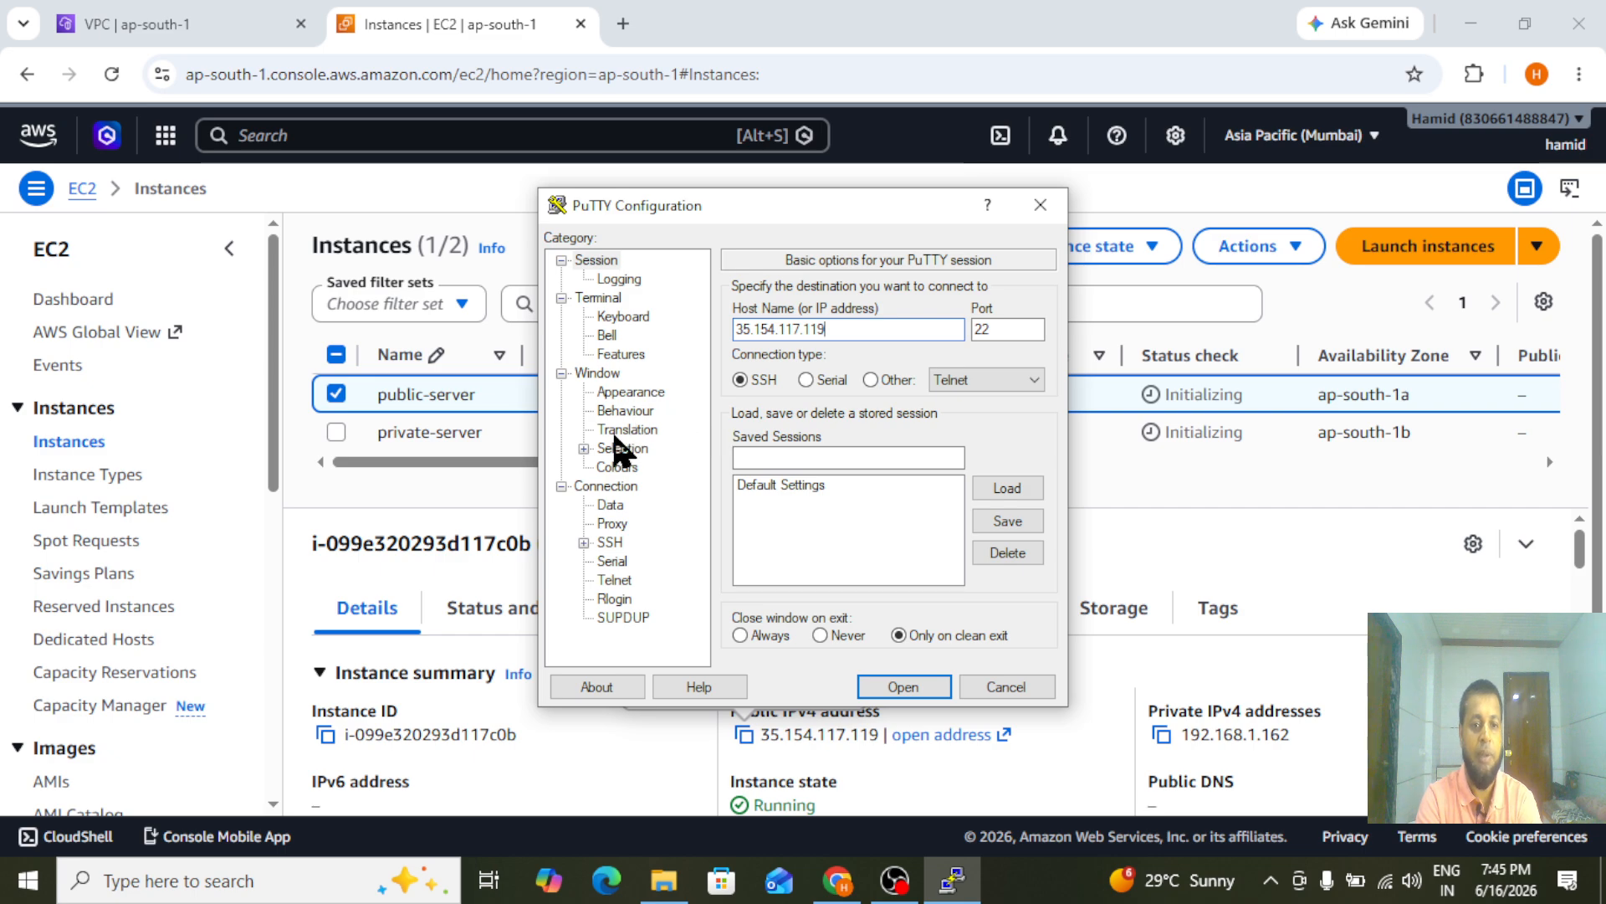
Set the SSH authentication private key file to linuxp.ppk from the E:\awskey folder
{"action": "left_click", "coordinate": [584, 542]}
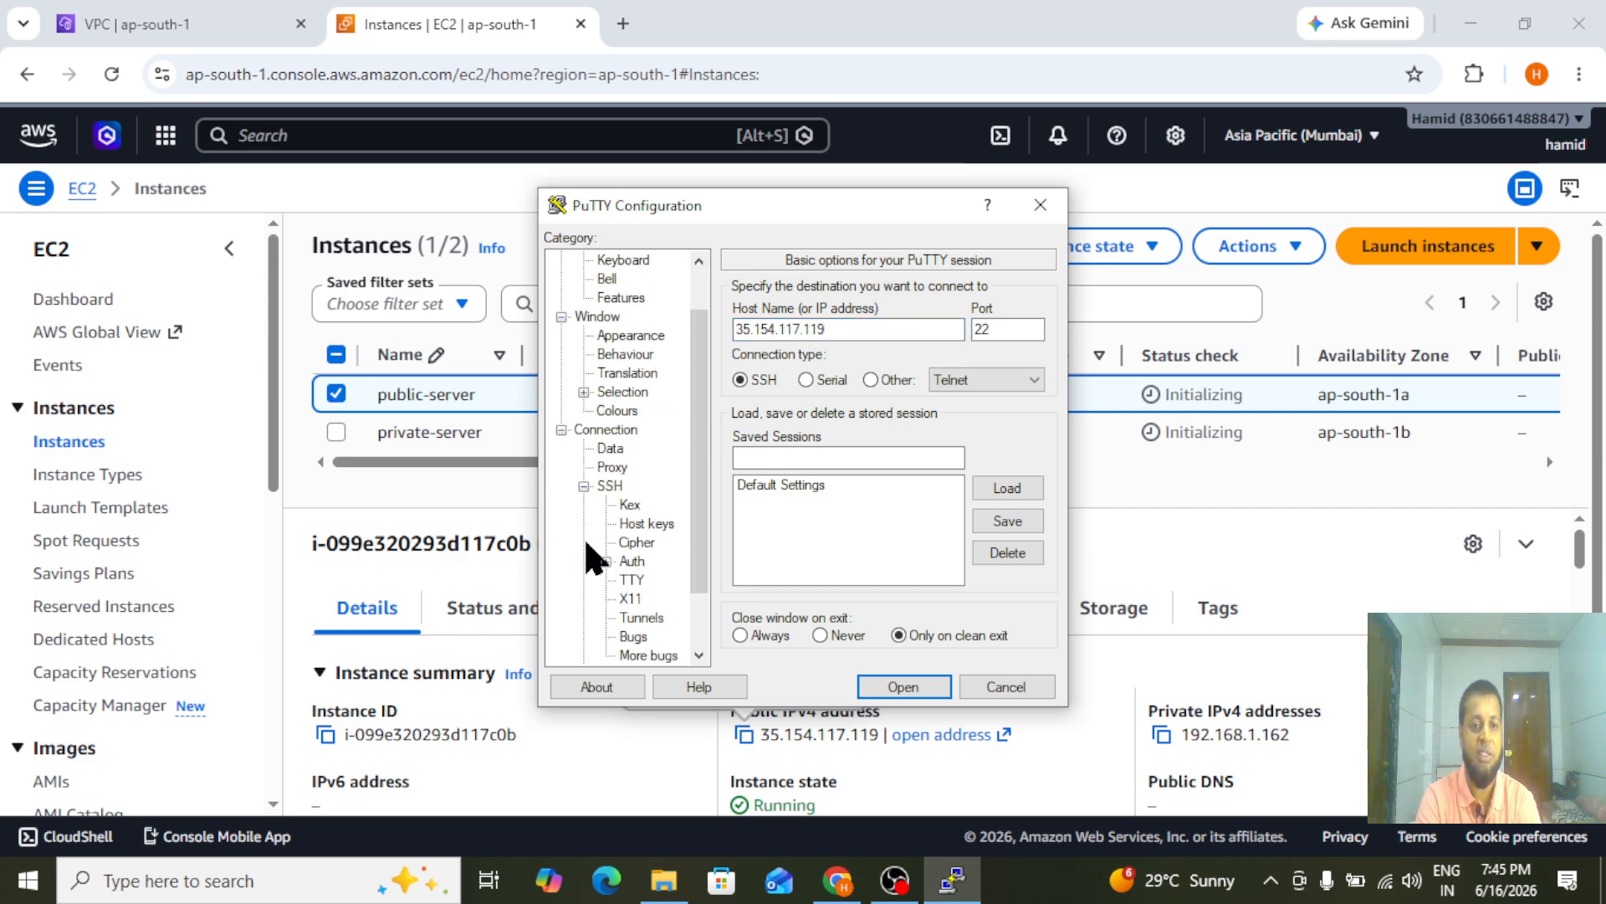
{"action": "left_click", "coordinate": [605, 562]}
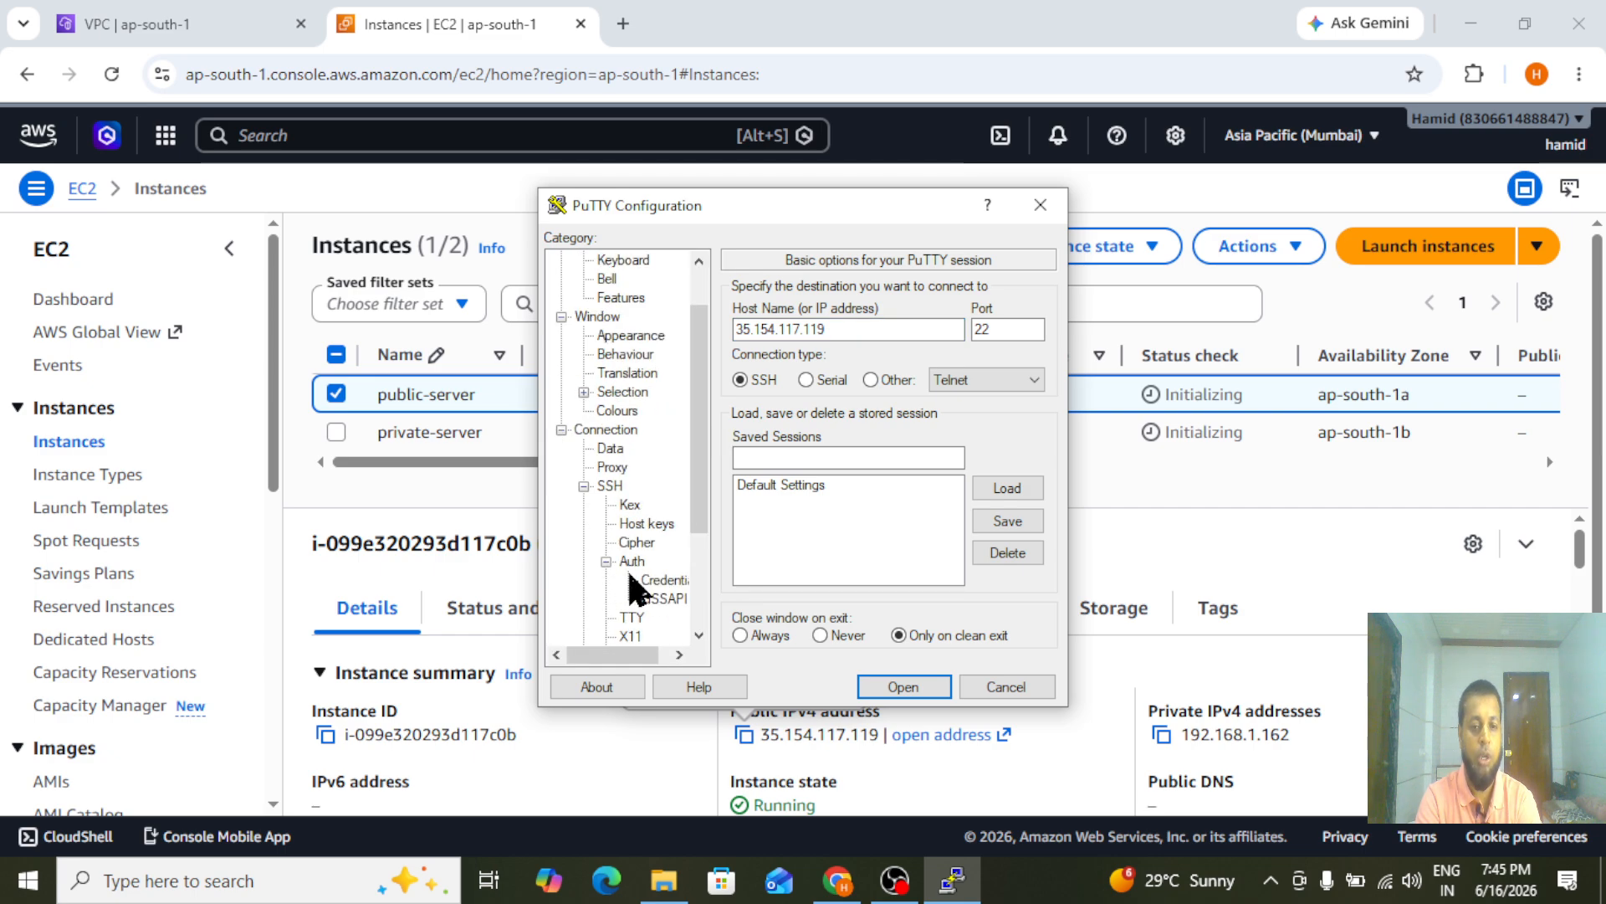
{"action": "left_click", "coordinate": [660, 585]}
{"action": "left_click", "coordinate": [866, 333]}
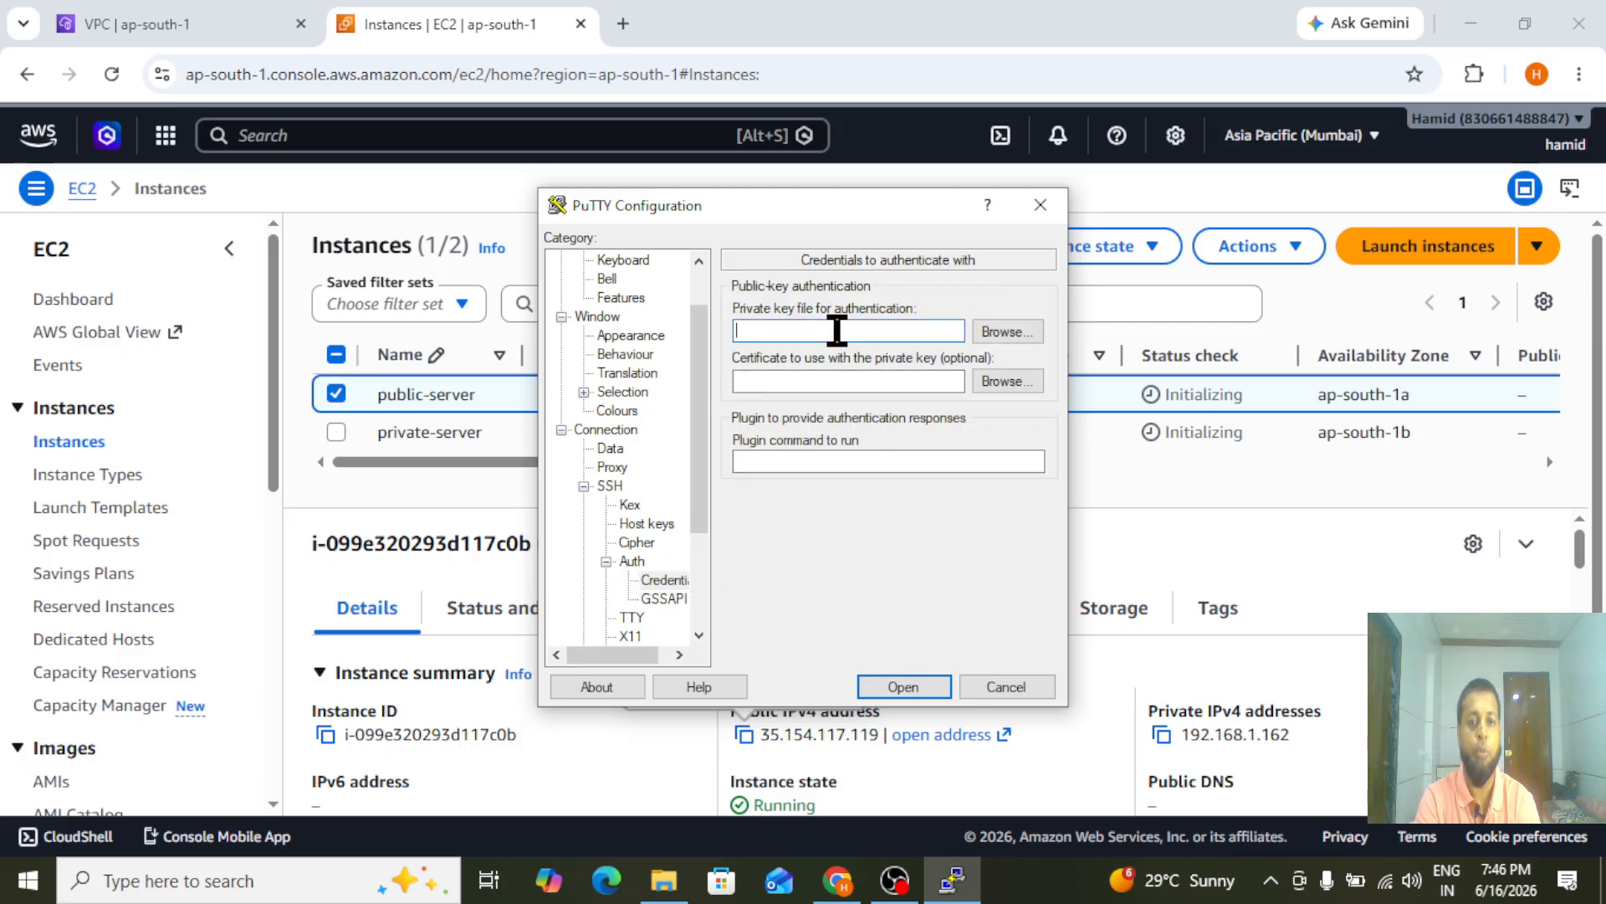
{"action": "left_click", "coordinate": [1001, 339]}
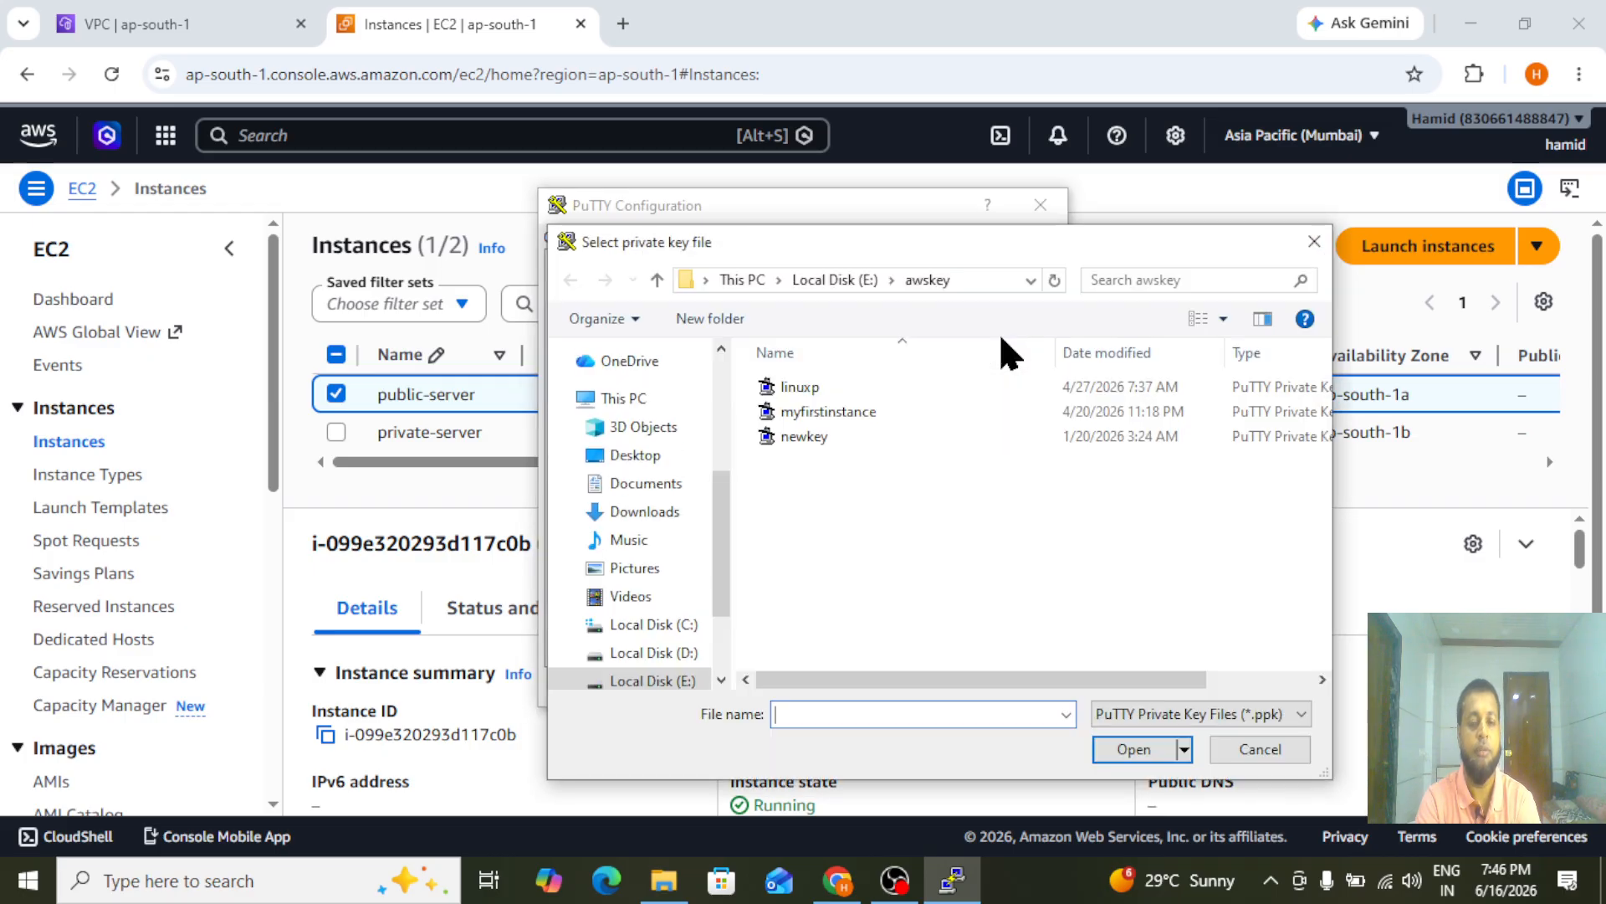
{"action": "left_click", "coordinate": [788, 391]}
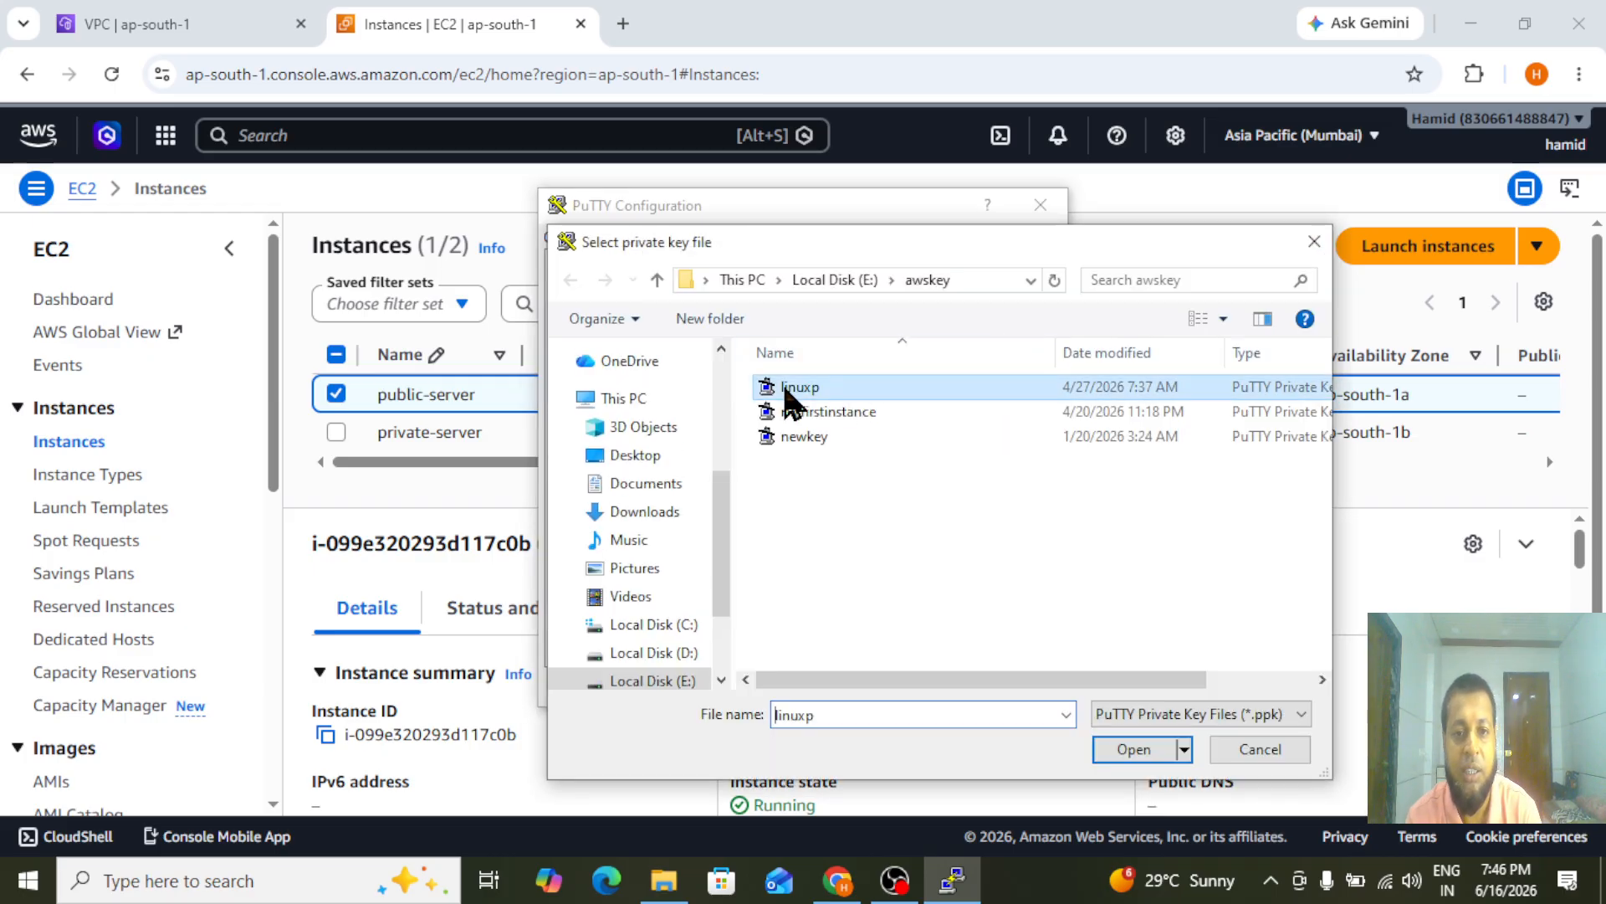
{"action": "left_click", "coordinate": [1138, 749]}
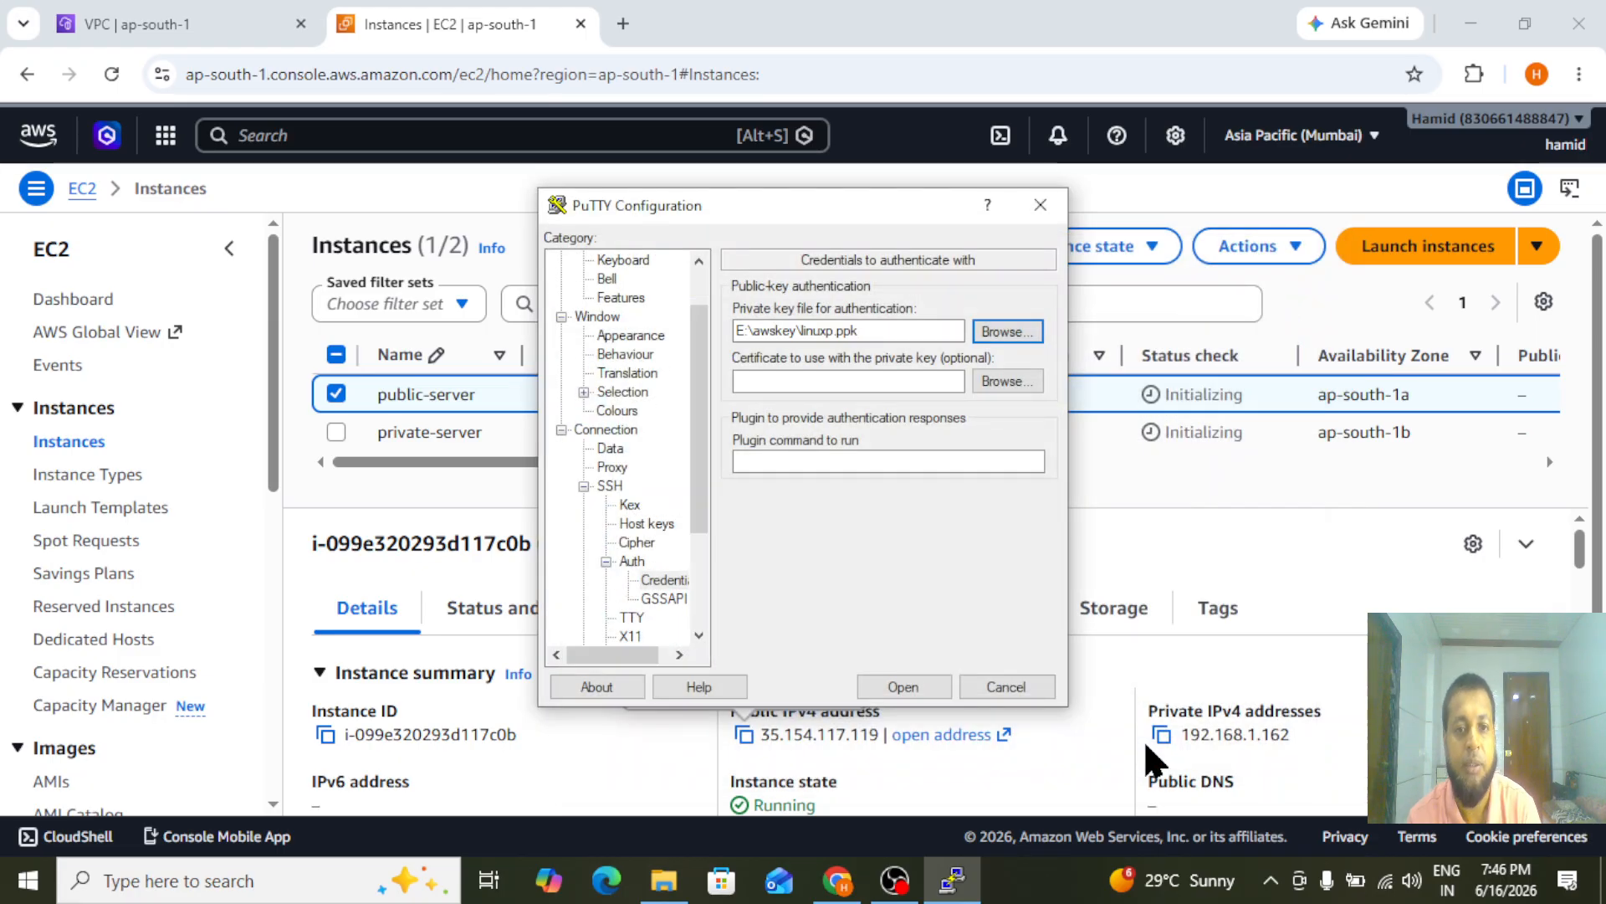
Open the SSH session to public-server, accept its host key, maximize the terminal and log in as ec2-user
{"action": "left_click", "coordinate": [888, 691]}
{"action": "left_click", "coordinate": [619, 742]}
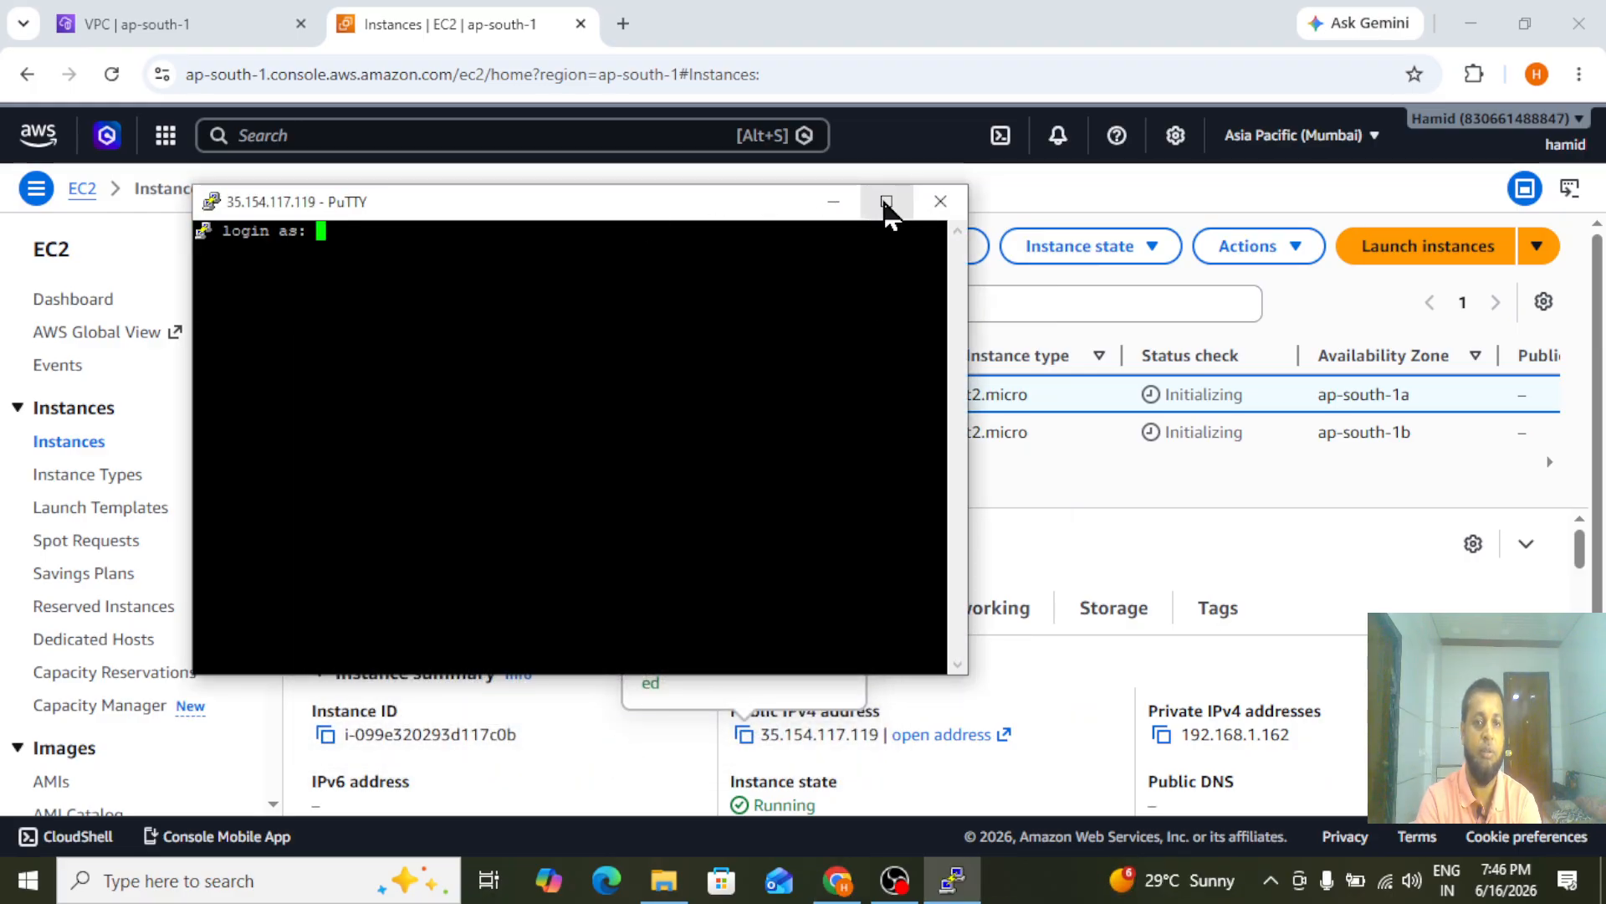
{"action": "left_click", "coordinate": [887, 205]}
{"action": "type", "text": "ec"}
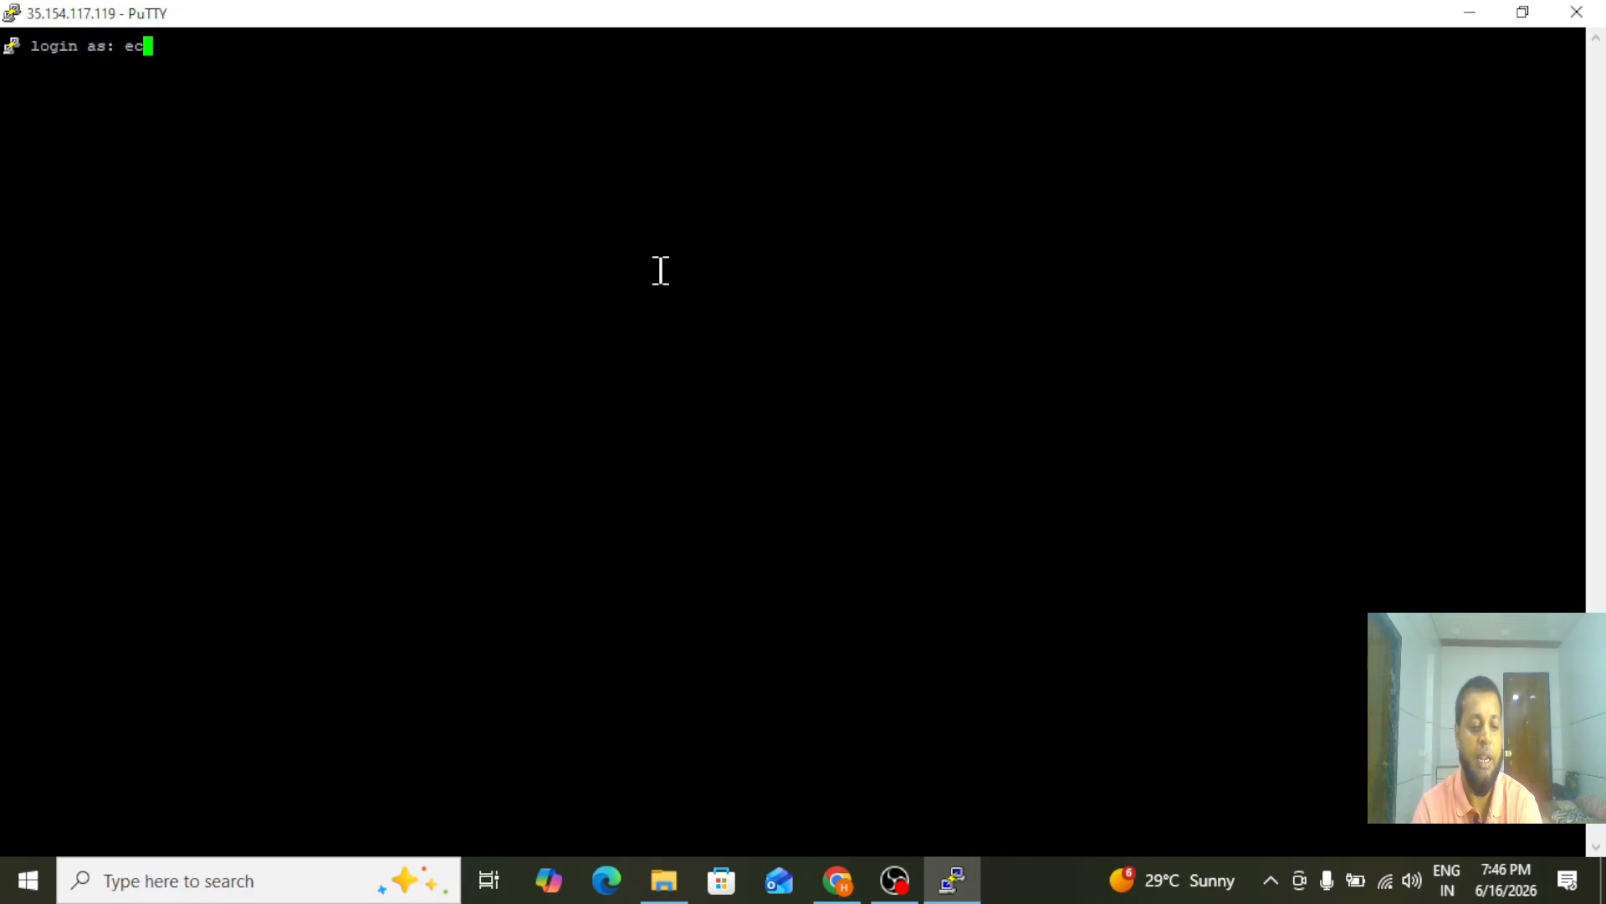
{"action": "type", "text": "2-user"}
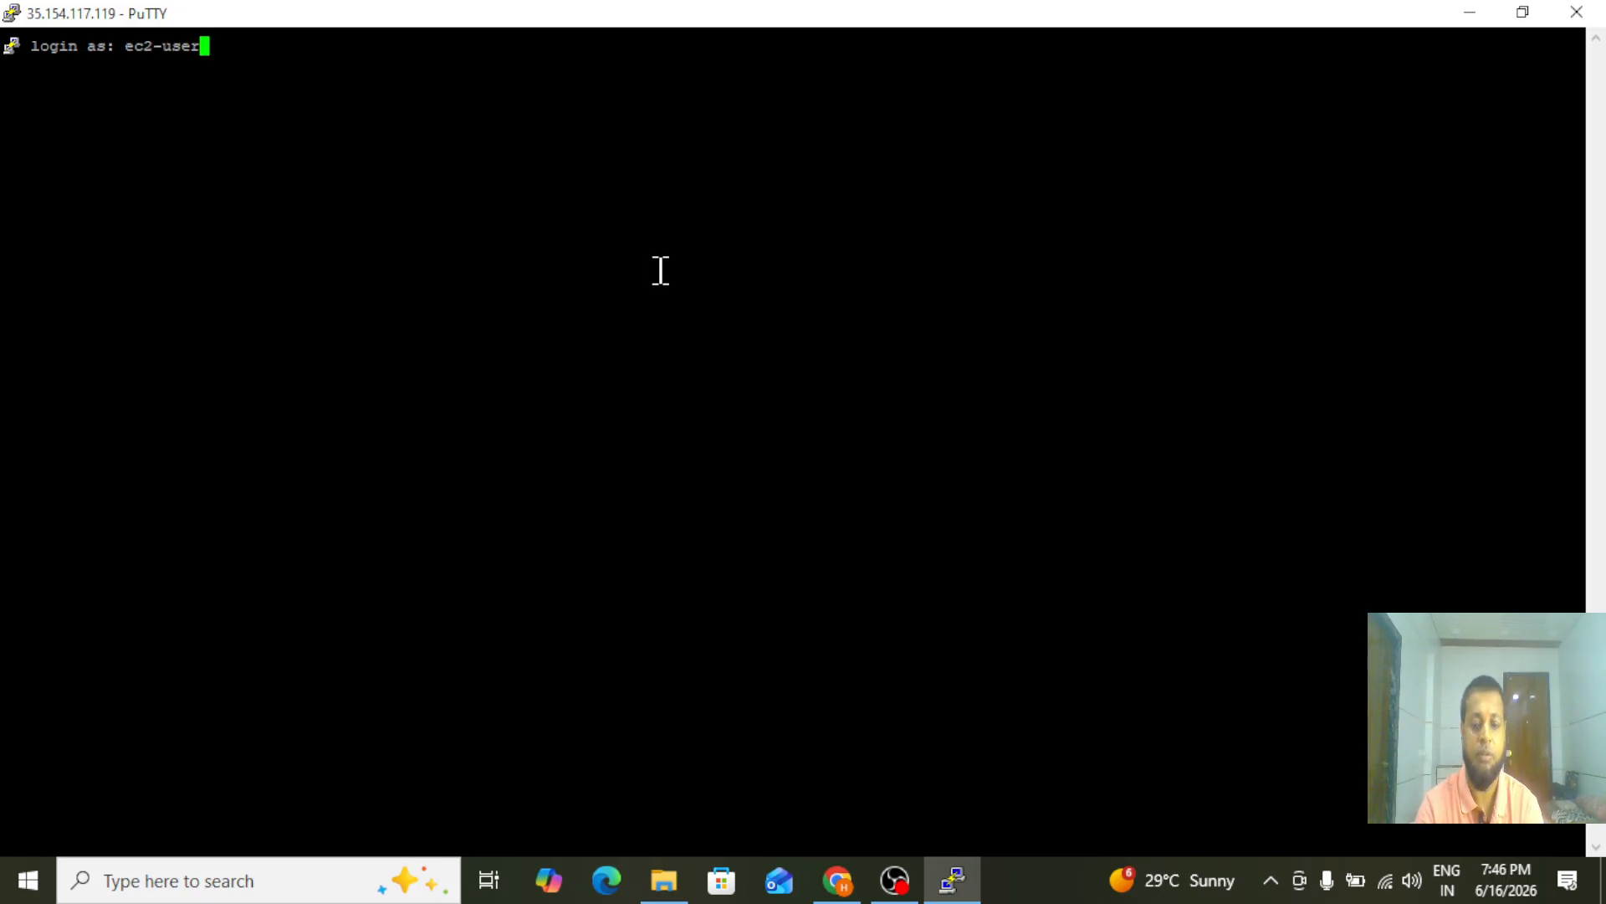
{"action": "key", "text": "Return"}
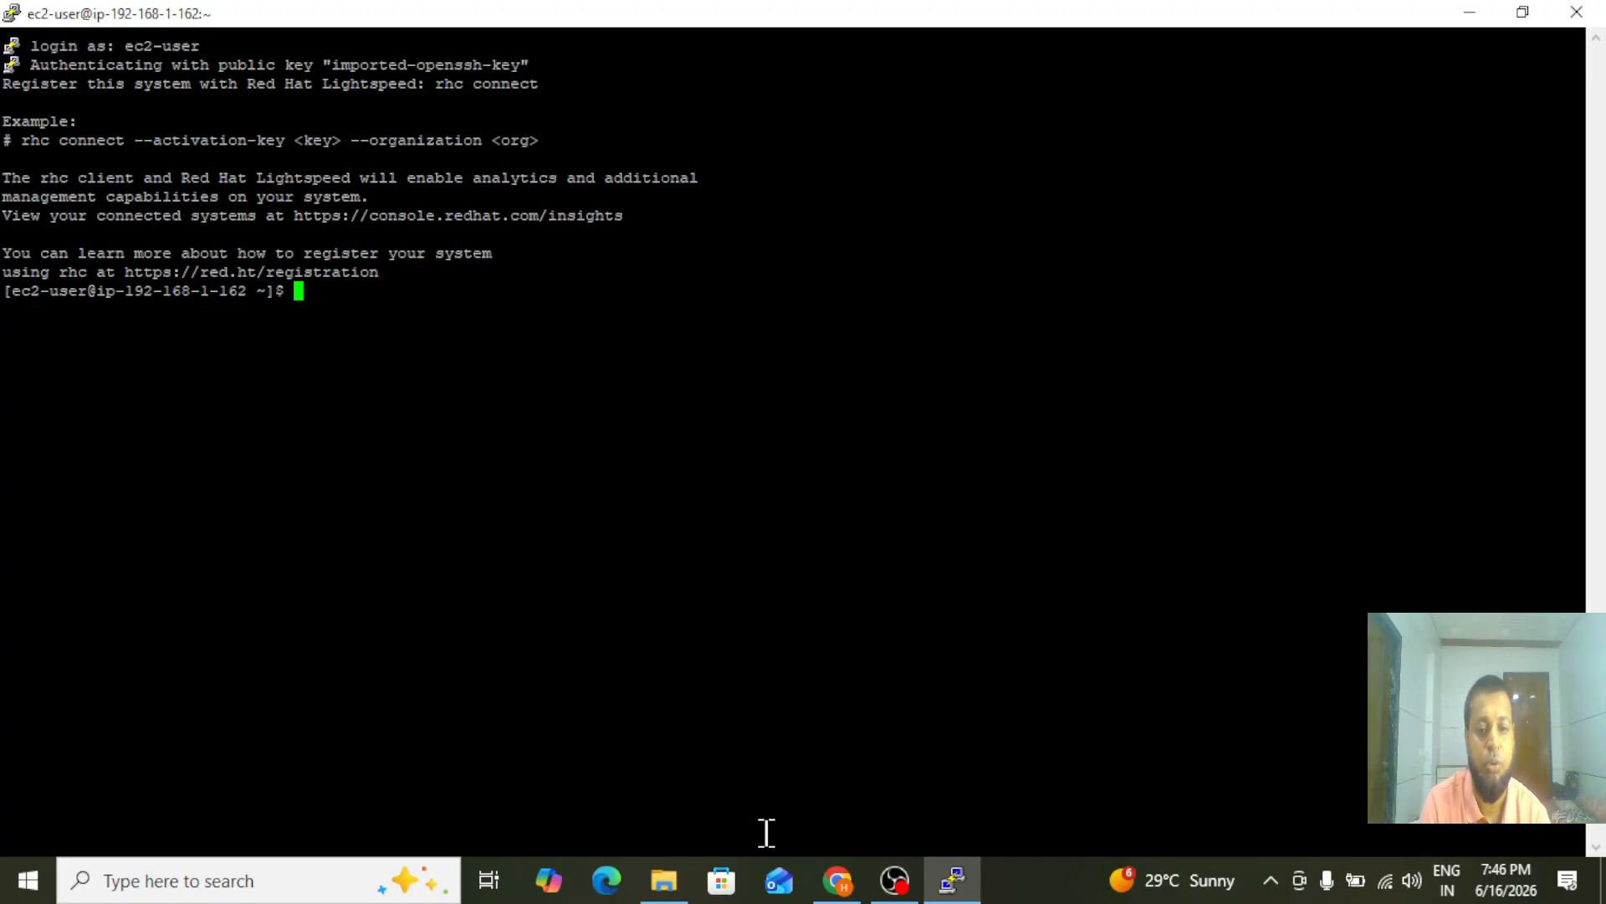
Switch back to Chrome, refresh the status of the EC2 instances and deselect public-server
{"action": "left_click", "coordinate": [838, 880]}
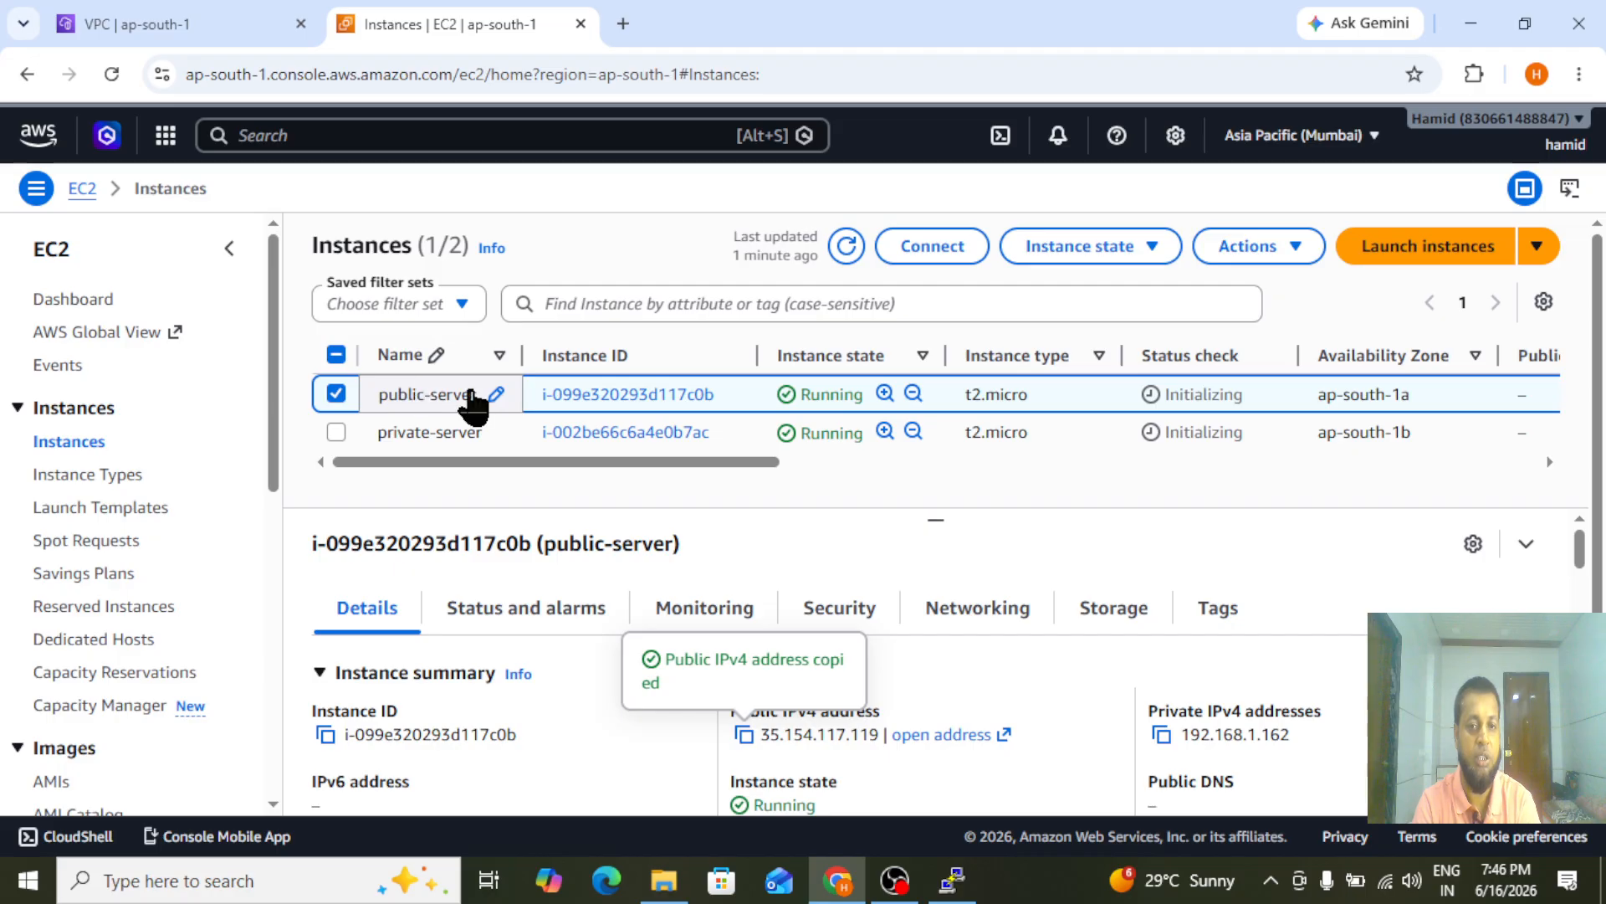
{"action": "left_click", "coordinate": [845, 248]}
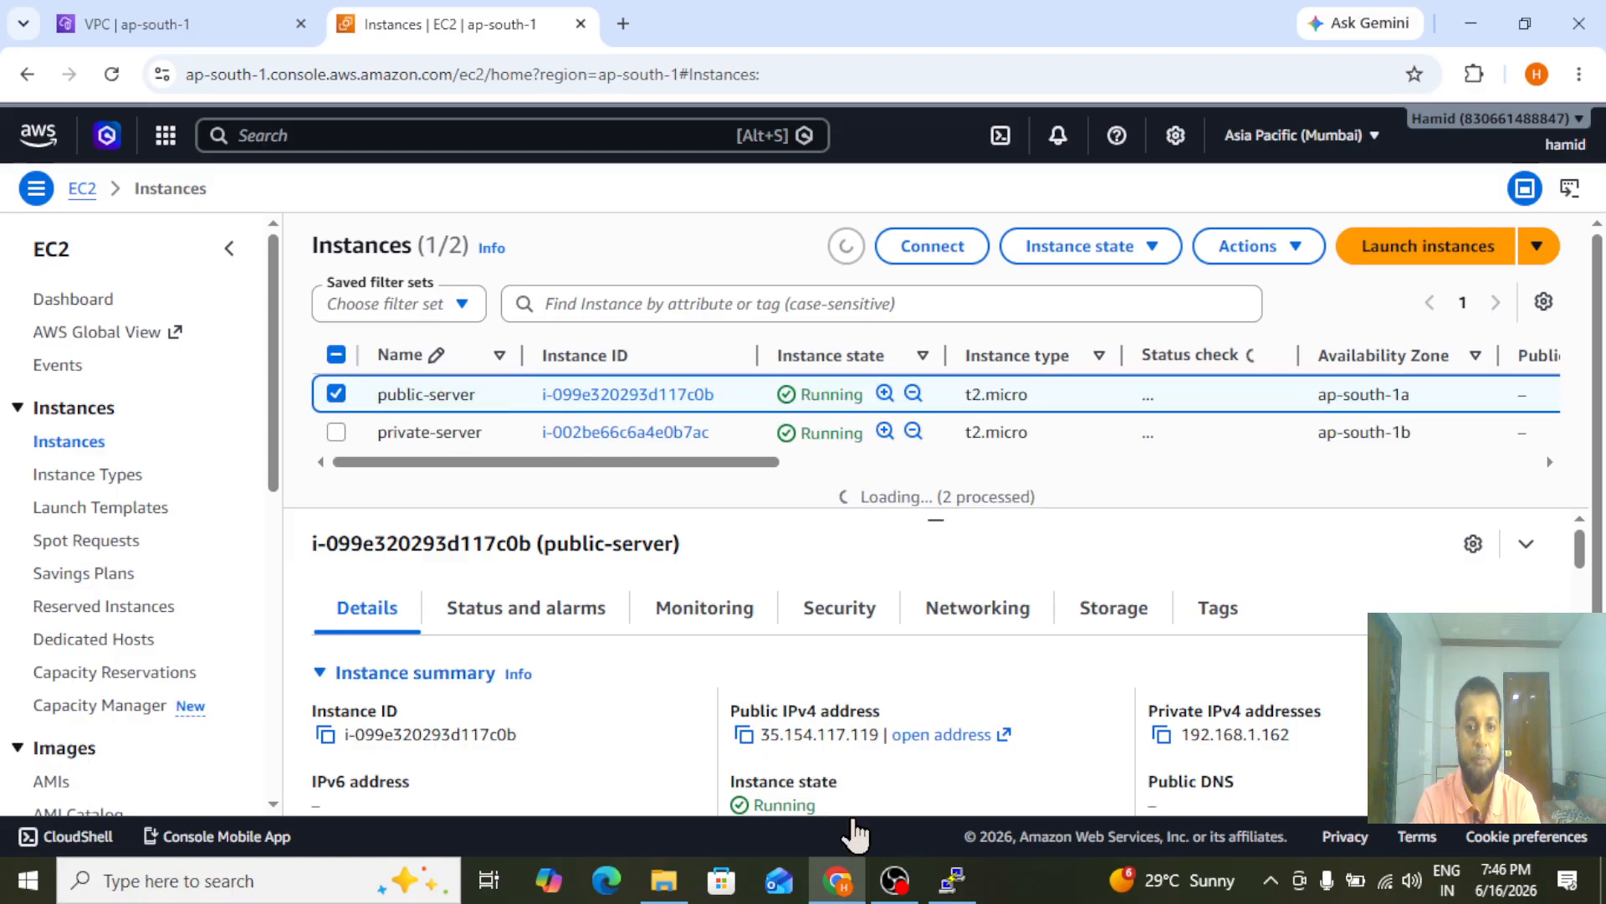
{"action": "left_click", "coordinate": [336, 393]}
Edit the inbound rules of the mumbai-SGRp security group and set the SSH rule's source to My IP
{"action": "left_click_drag", "start_coordinate": [274, 381], "coordinate": [279, 563]}
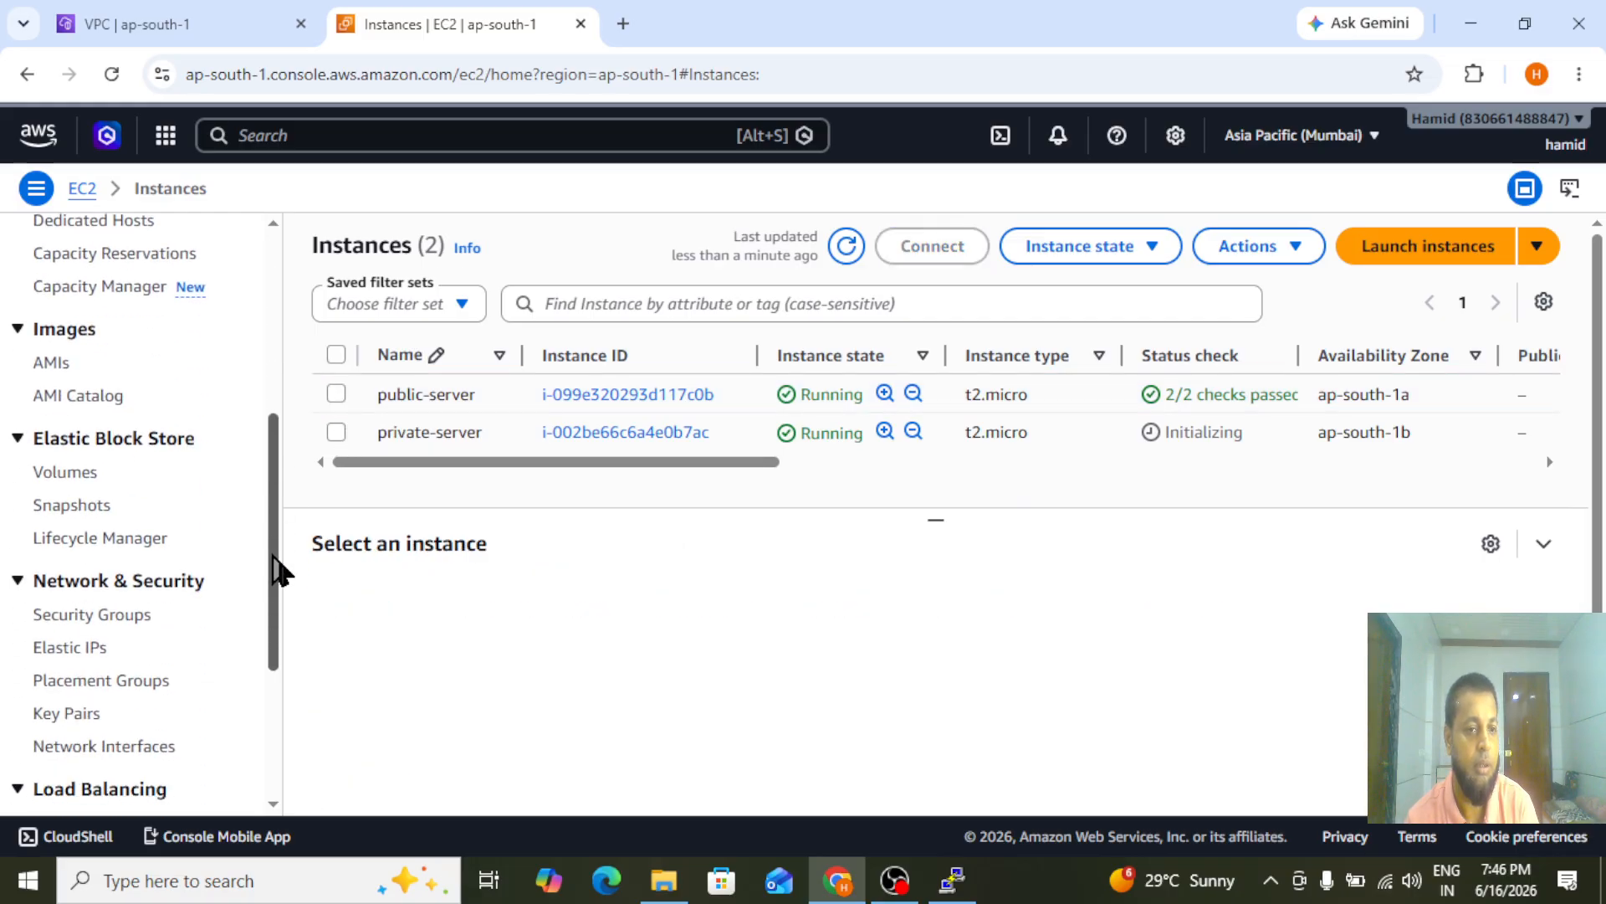
{"action": "left_click", "coordinate": [67, 623]}
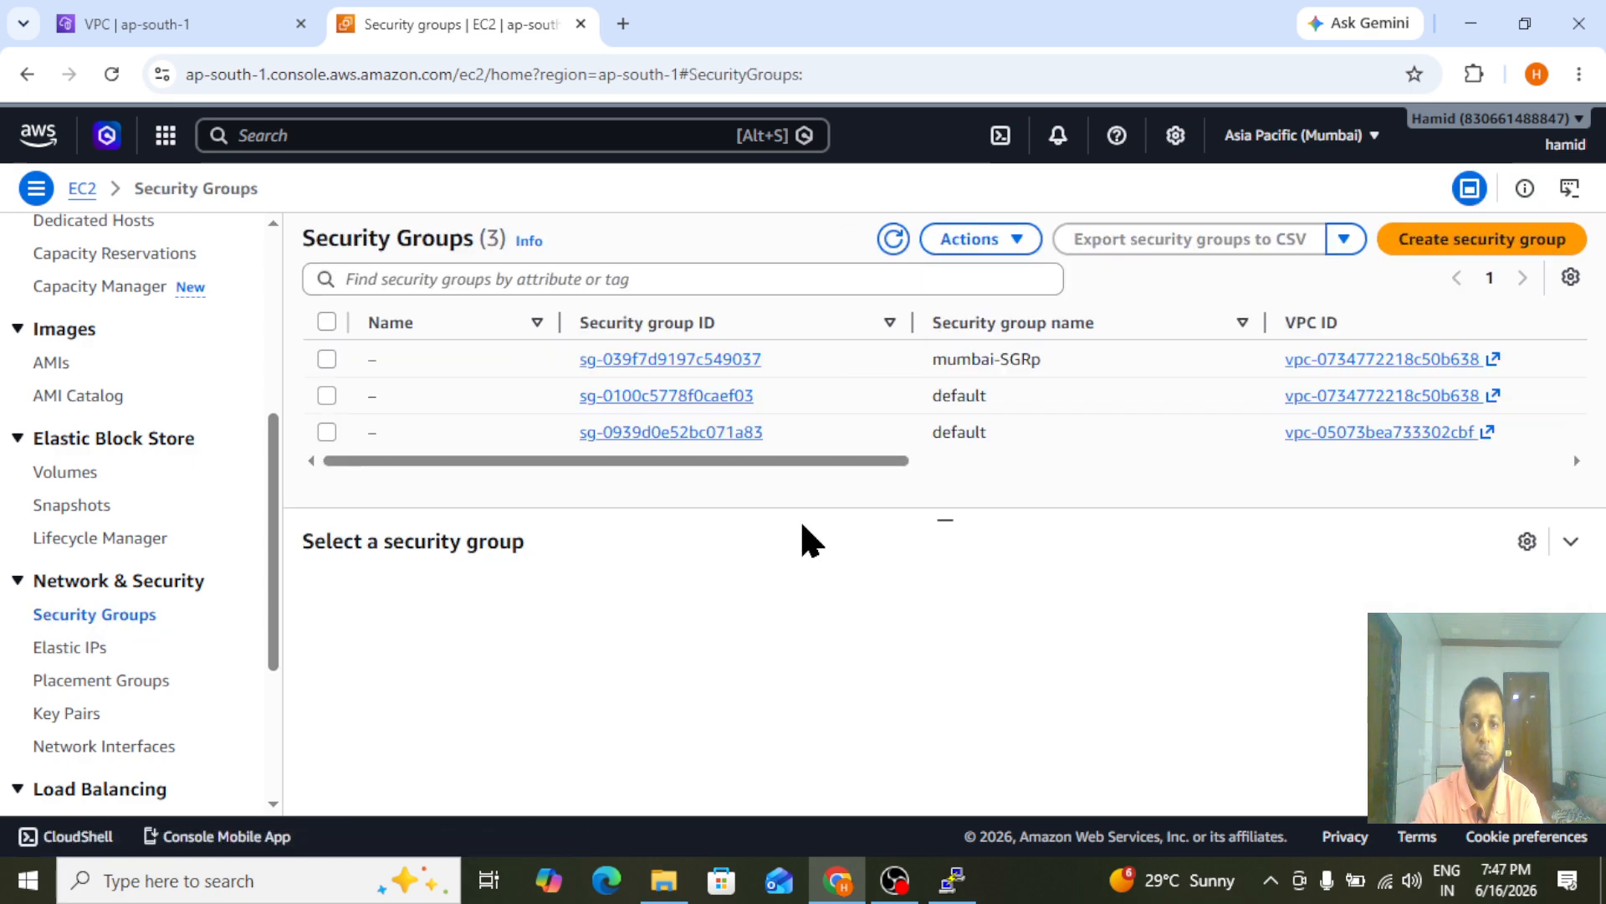
{"action": "left_click", "coordinate": [621, 358]}
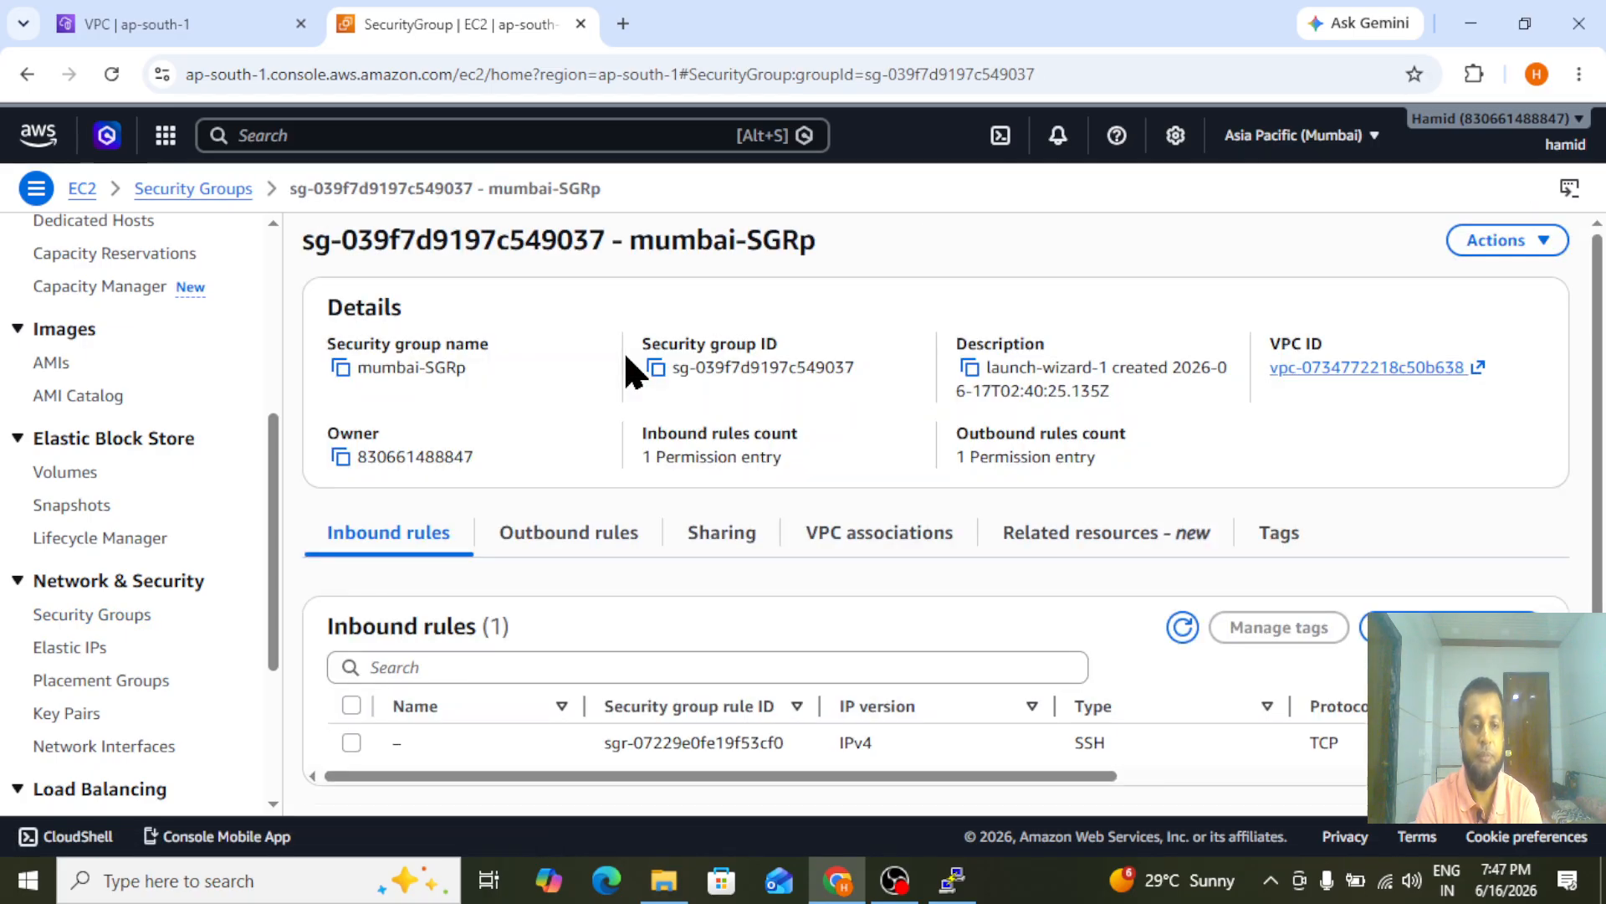
{"action": "left_click", "coordinate": [1452, 627]}
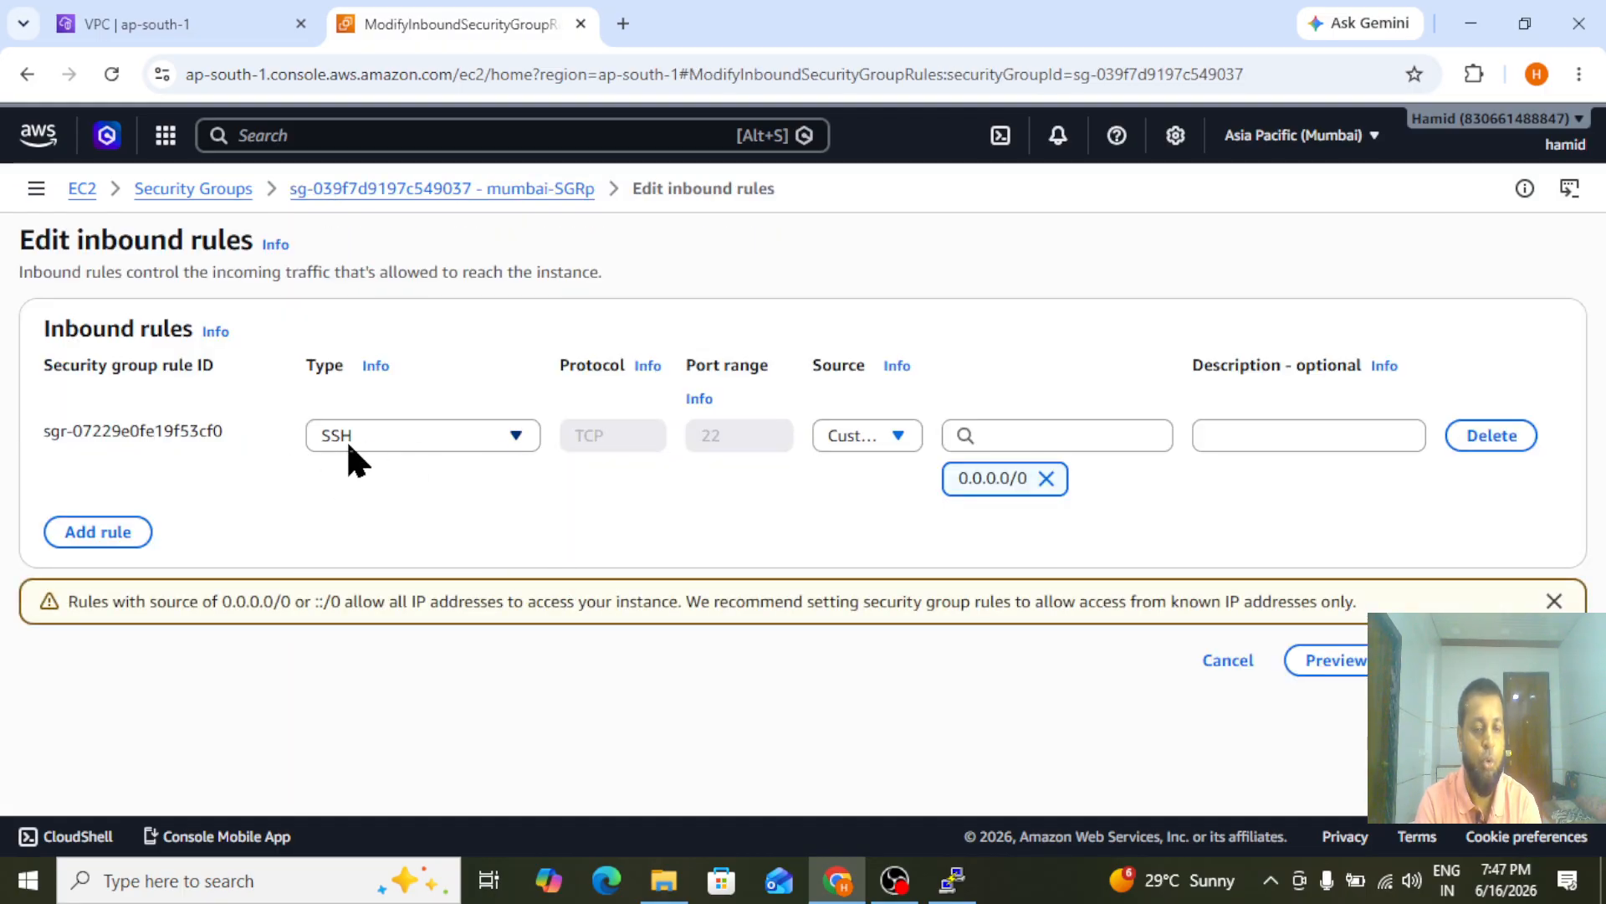
{"action": "left_click", "coordinate": [866, 435]}
{"action": "left_click", "coordinate": [866, 435]}
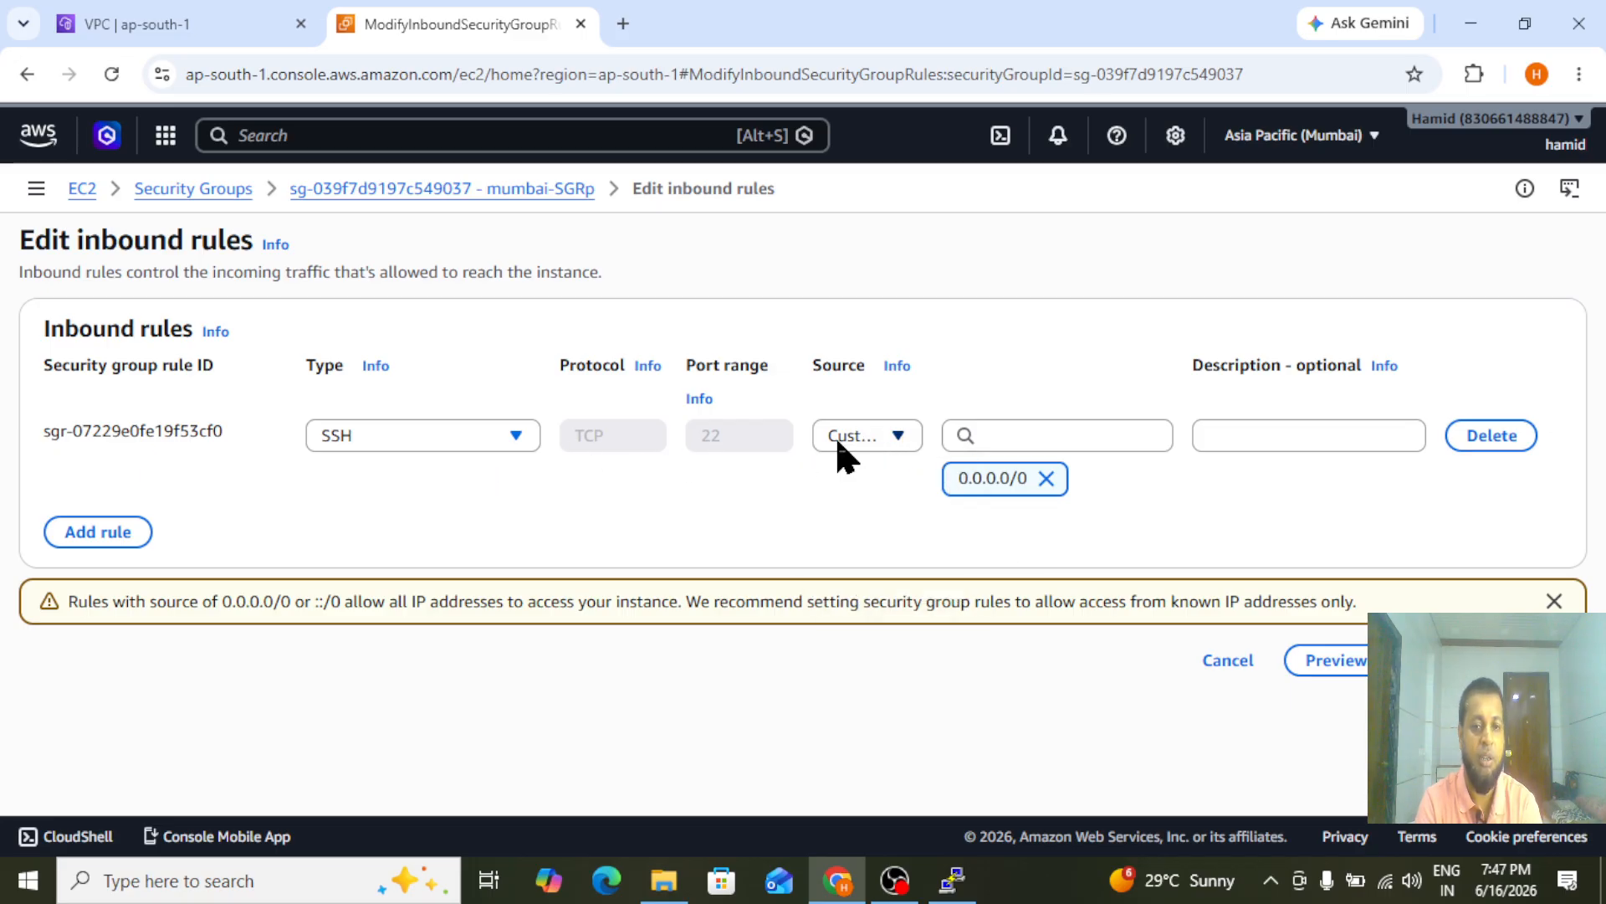
{"action": "left_click", "coordinate": [857, 437]}
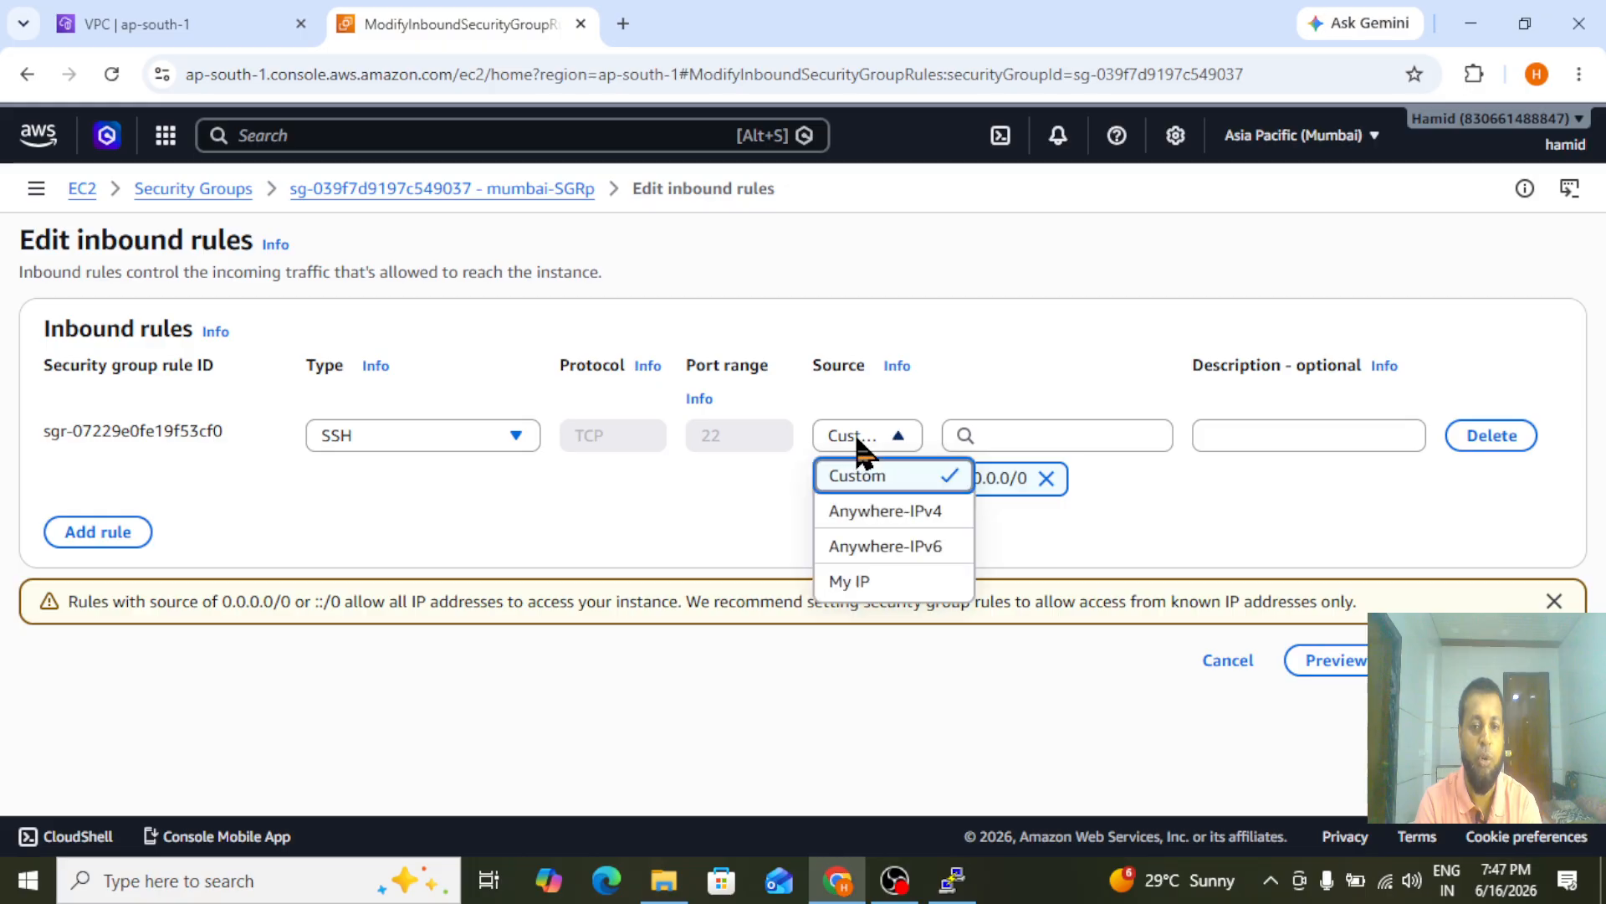
{"action": "left_click", "coordinate": [892, 584]}
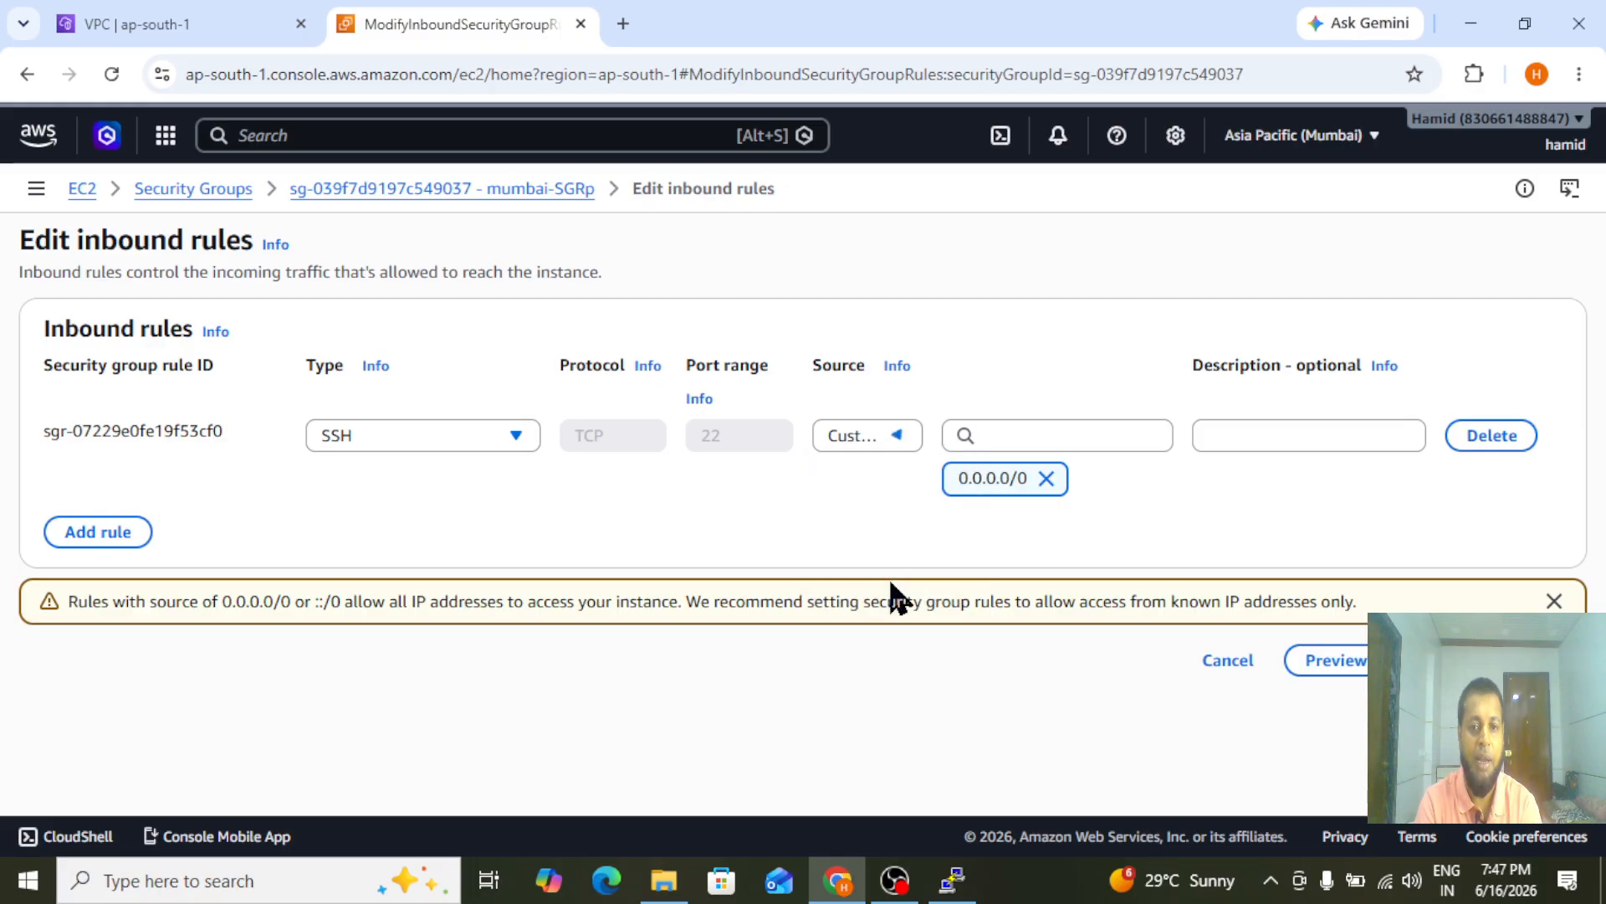
Add an All traffic inbound rule with the mumbai-SGRp security group itself as the custom source
{"action": "left_click", "coordinate": [95, 539]}
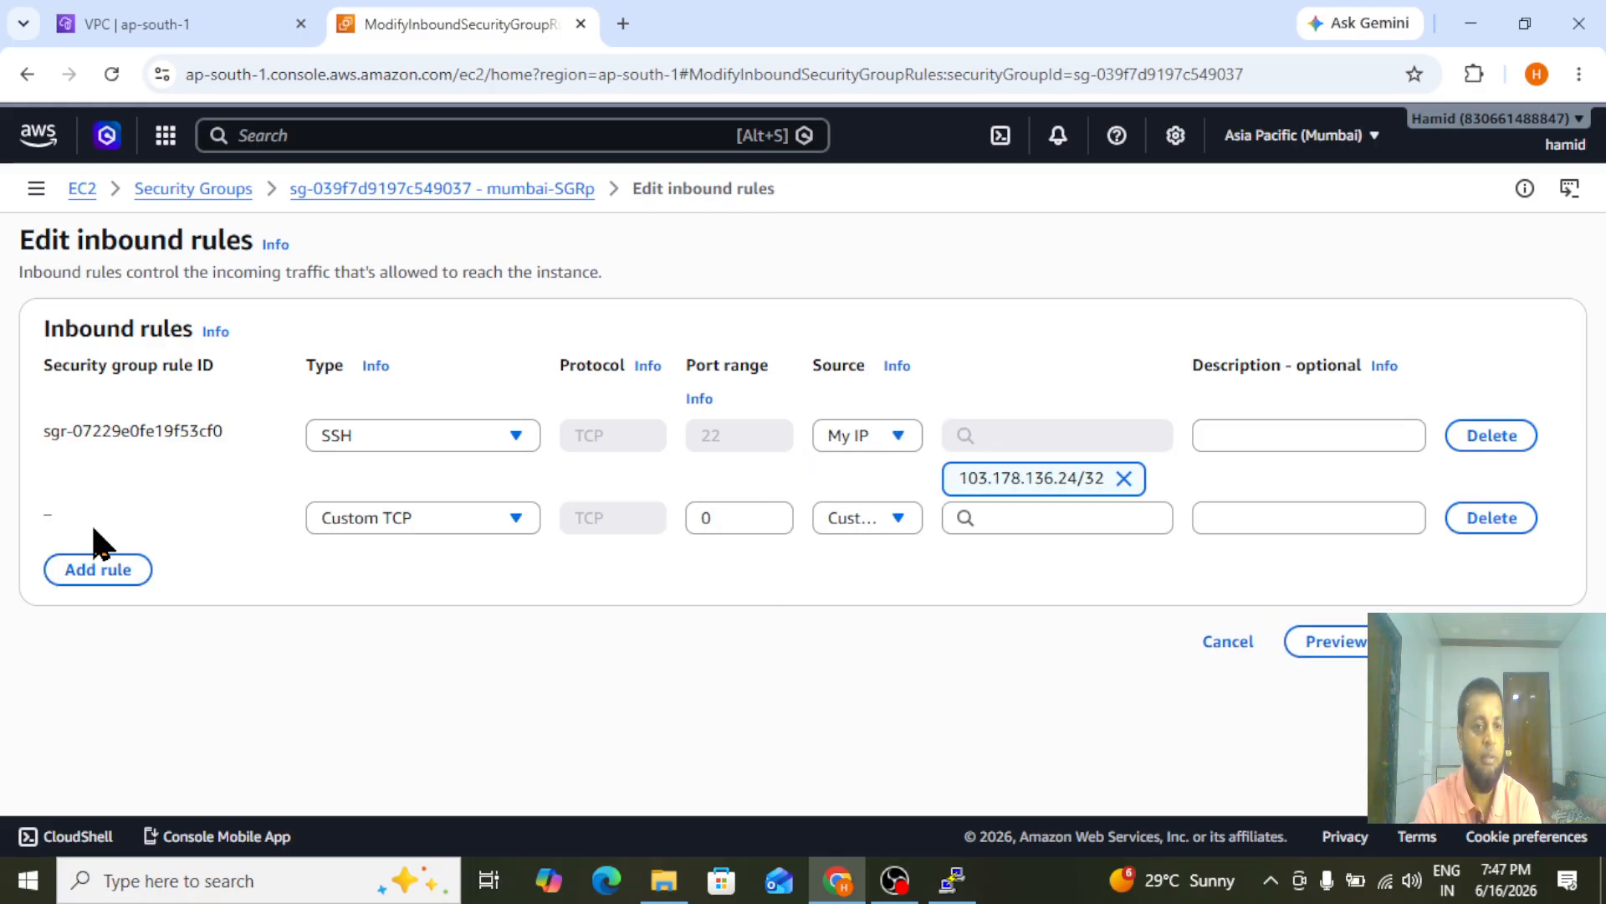
{"action": "left_click", "coordinate": [341, 520]}
{"action": "type", "text": "al"}
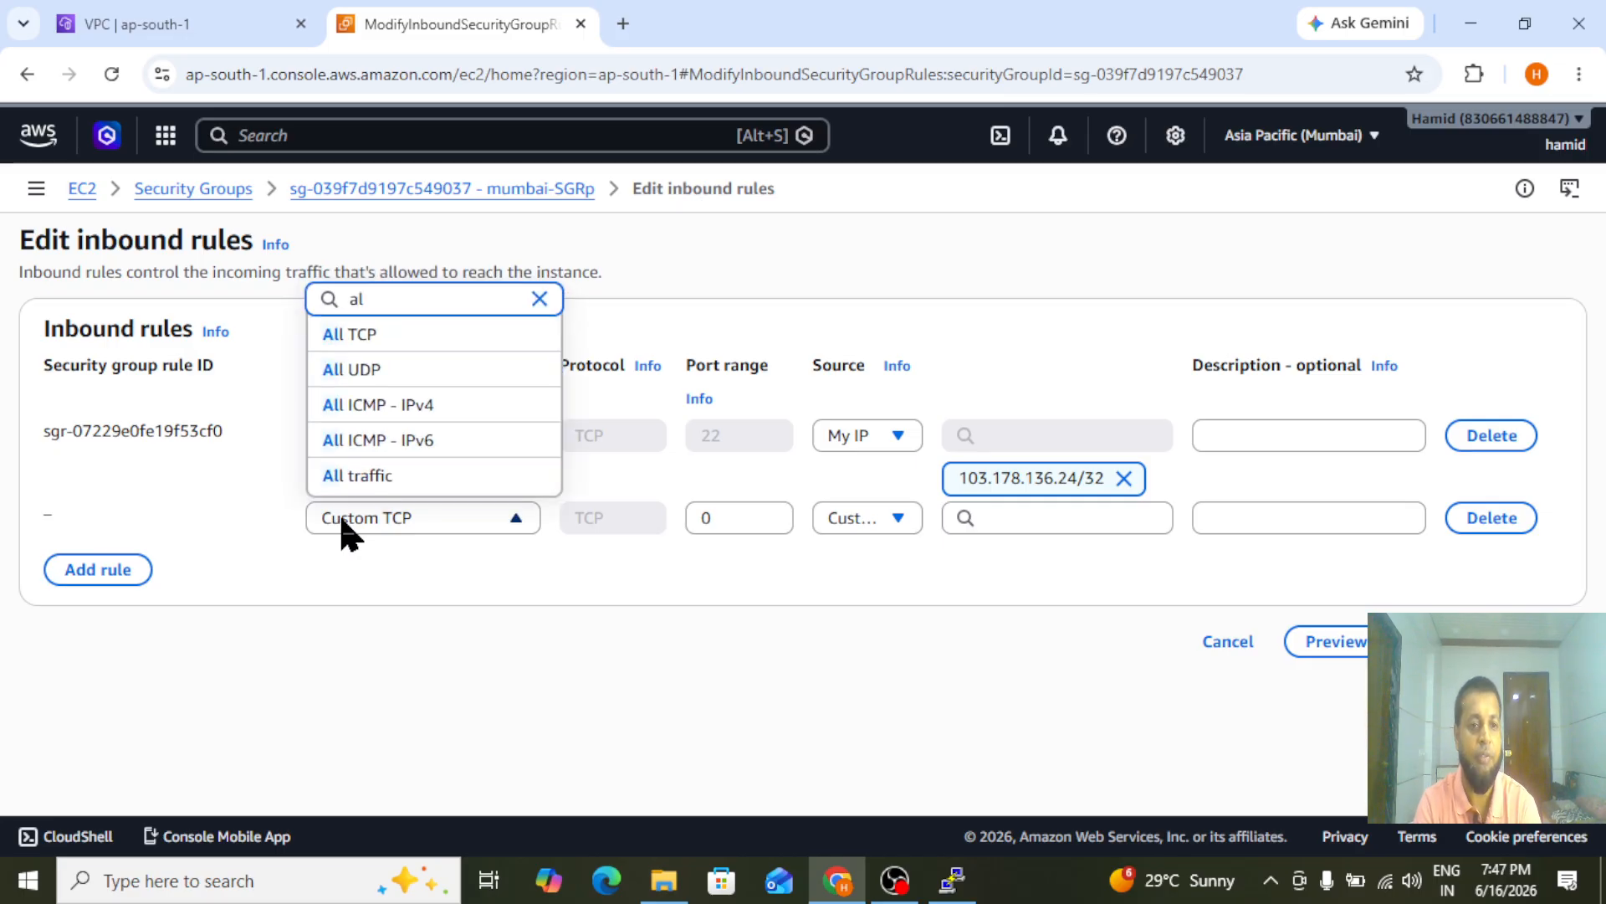
{"action": "left_click", "coordinate": [359, 475]}
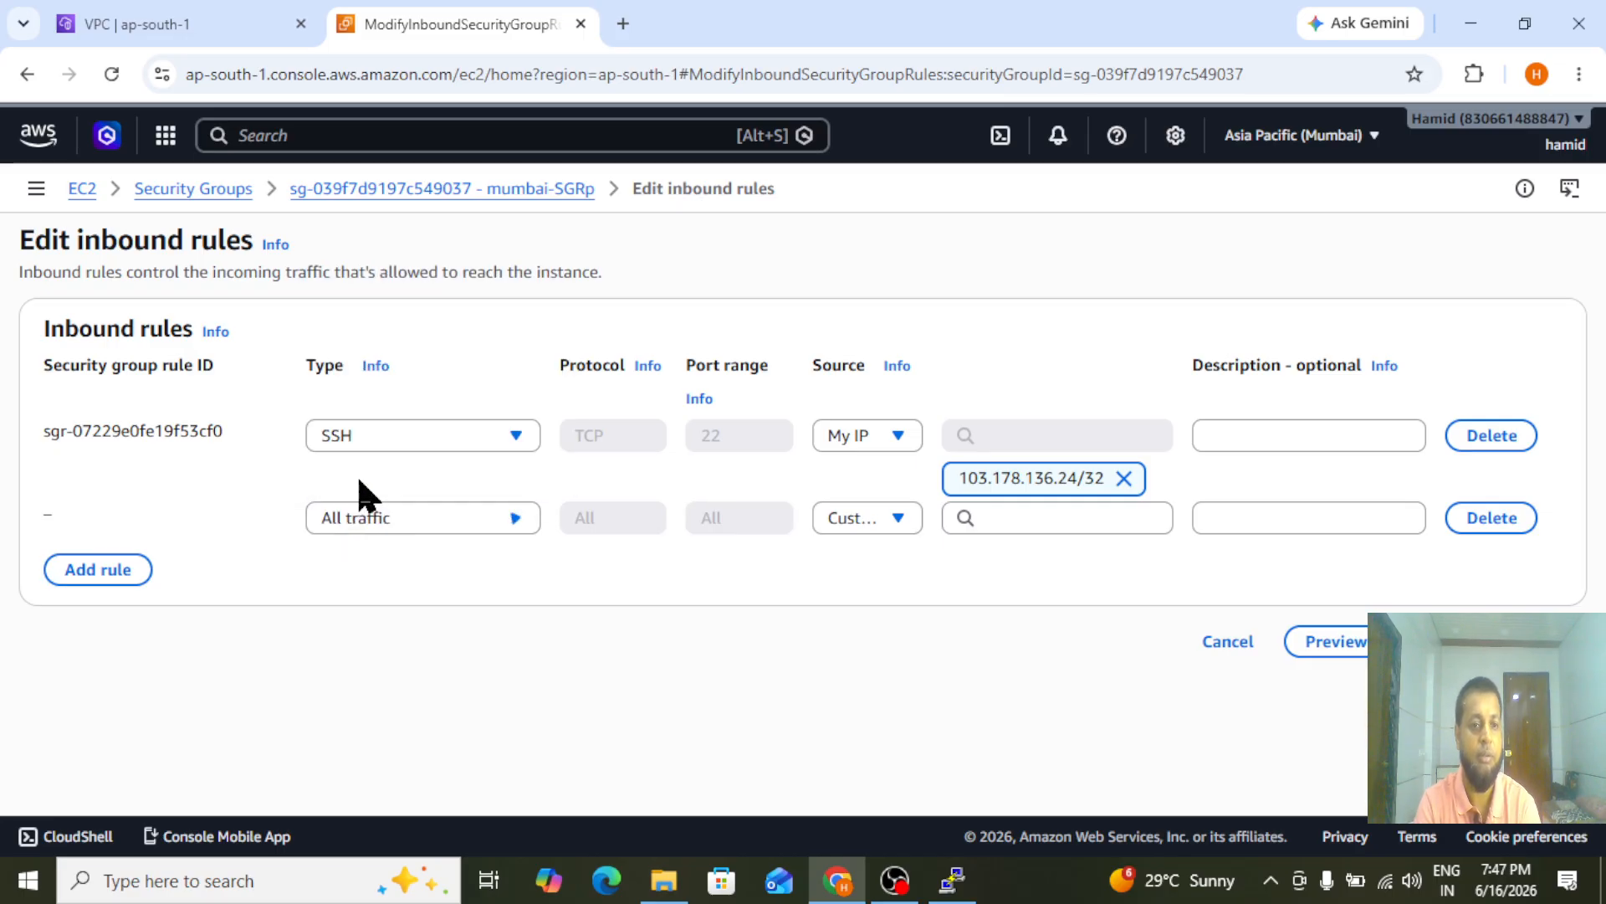
{"action": "left_click", "coordinate": [1046, 517]}
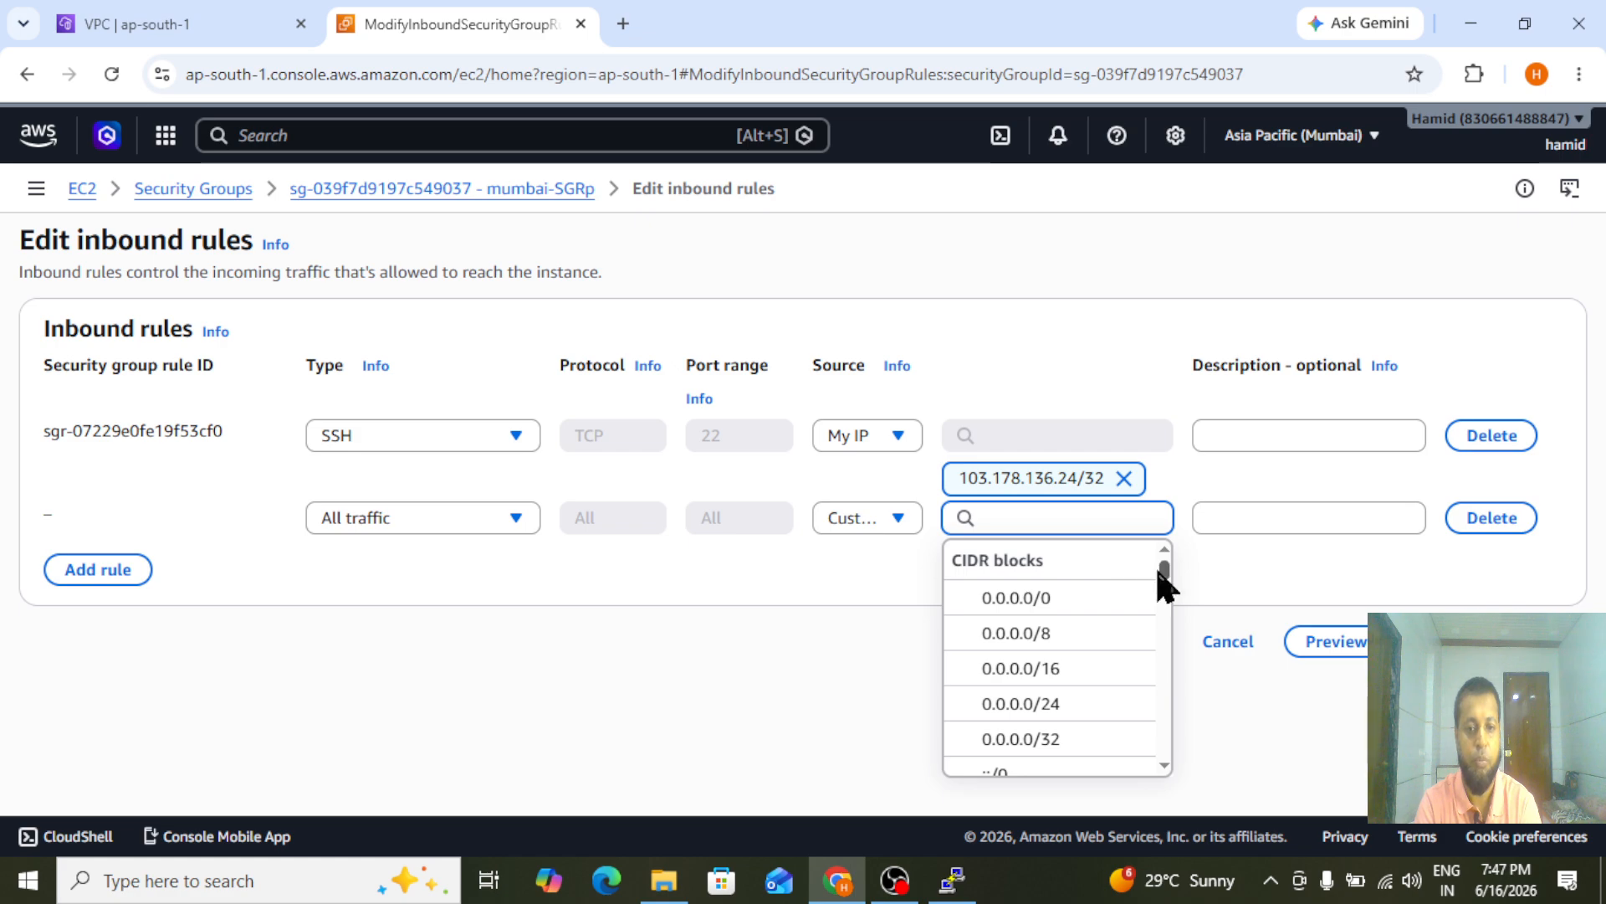
{"action": "type", "text": "m"}
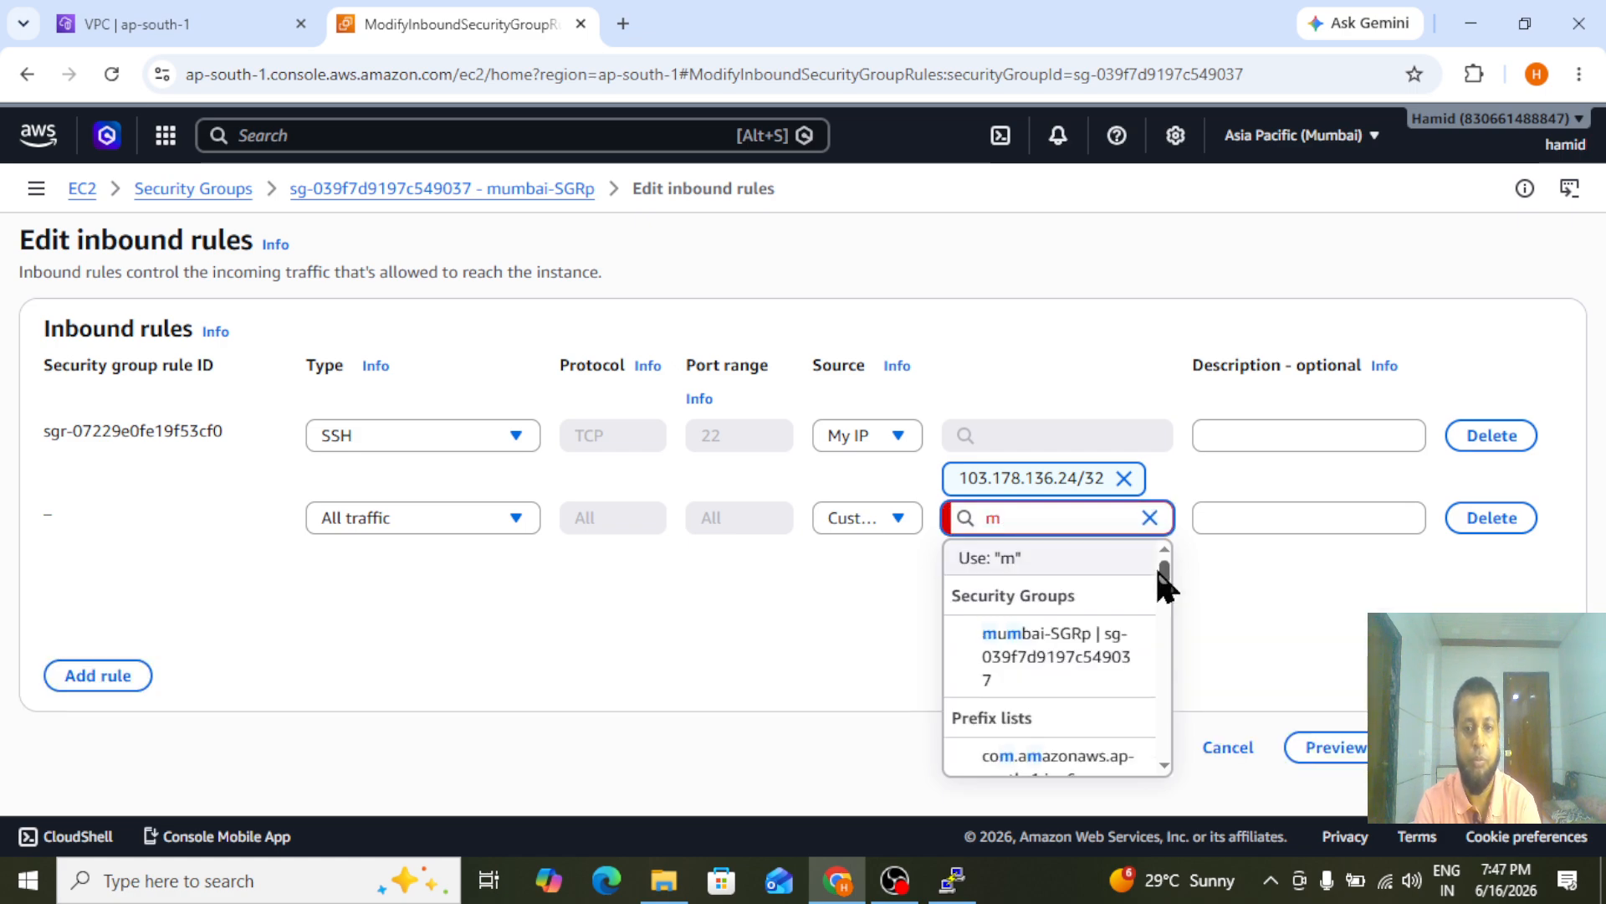
{"action": "left_click", "coordinate": [1026, 661]}
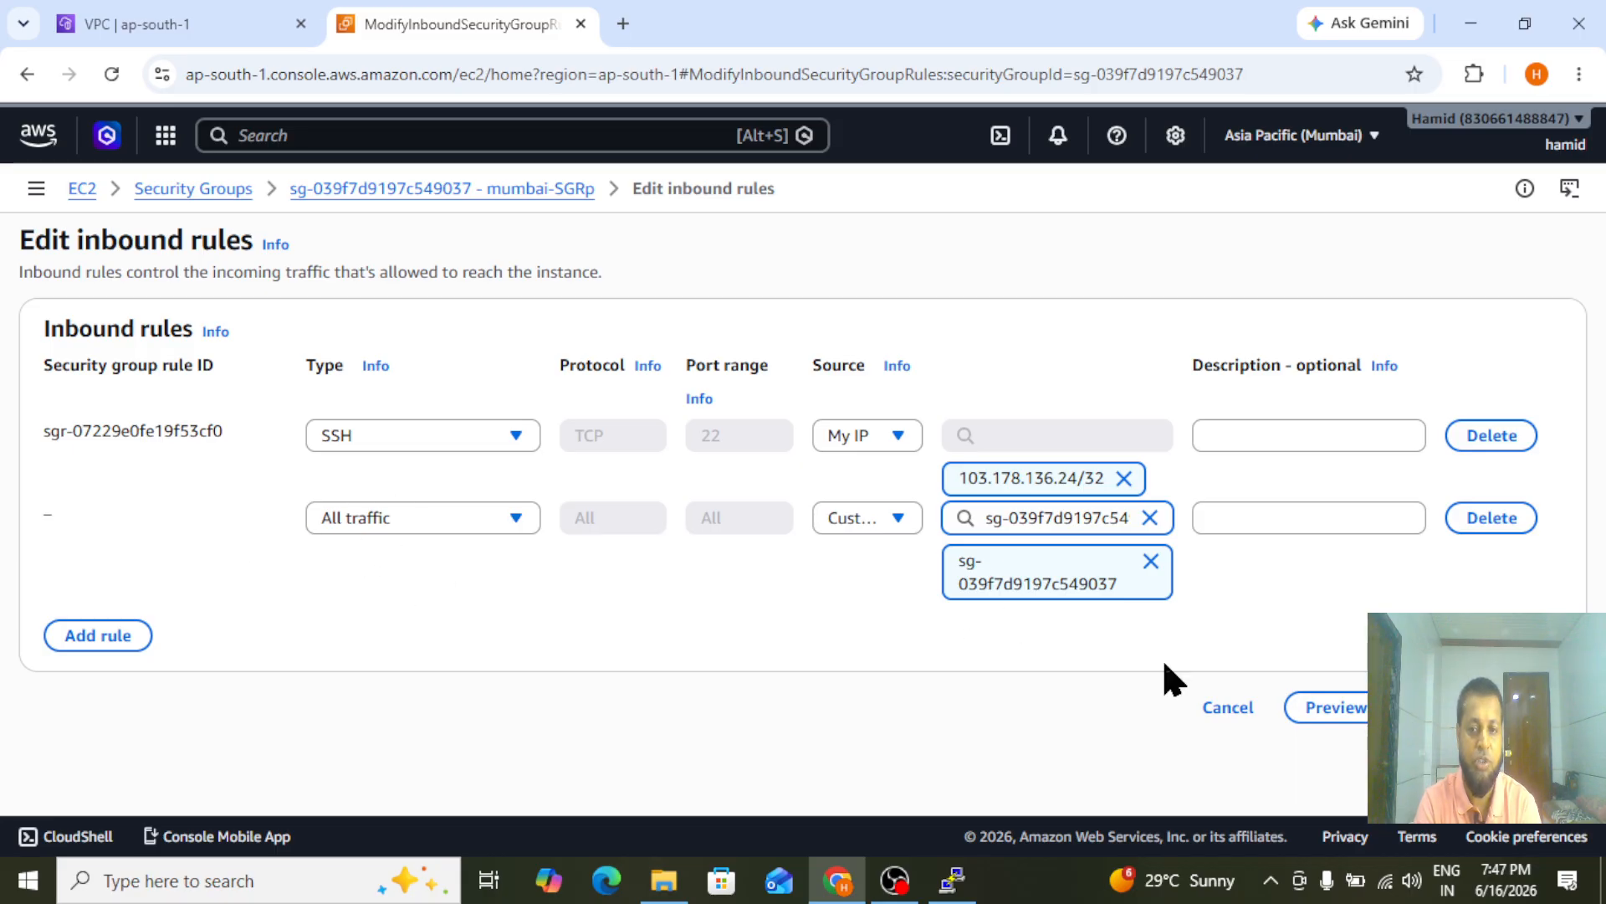
Save the inbound rule changes of the mumbai-SGRp security group and return to the EC2 instances list
{"action": "left_click", "coordinate": [1526, 707]}
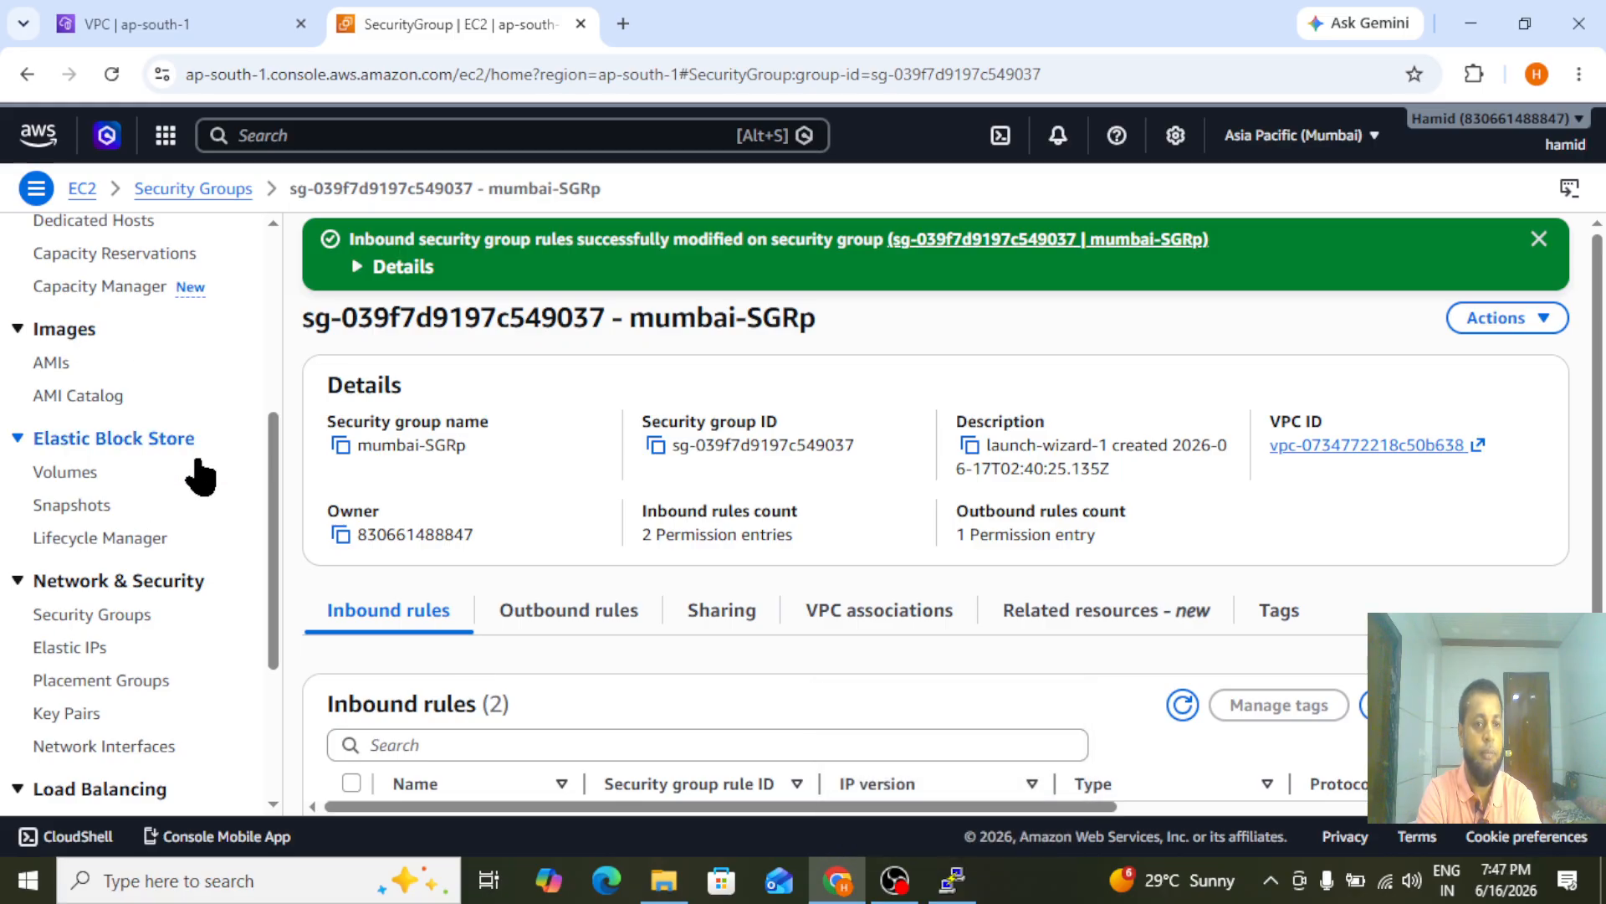
{"action": "left_click_drag", "start_coordinate": [271, 538], "coordinate": [250, 205]}
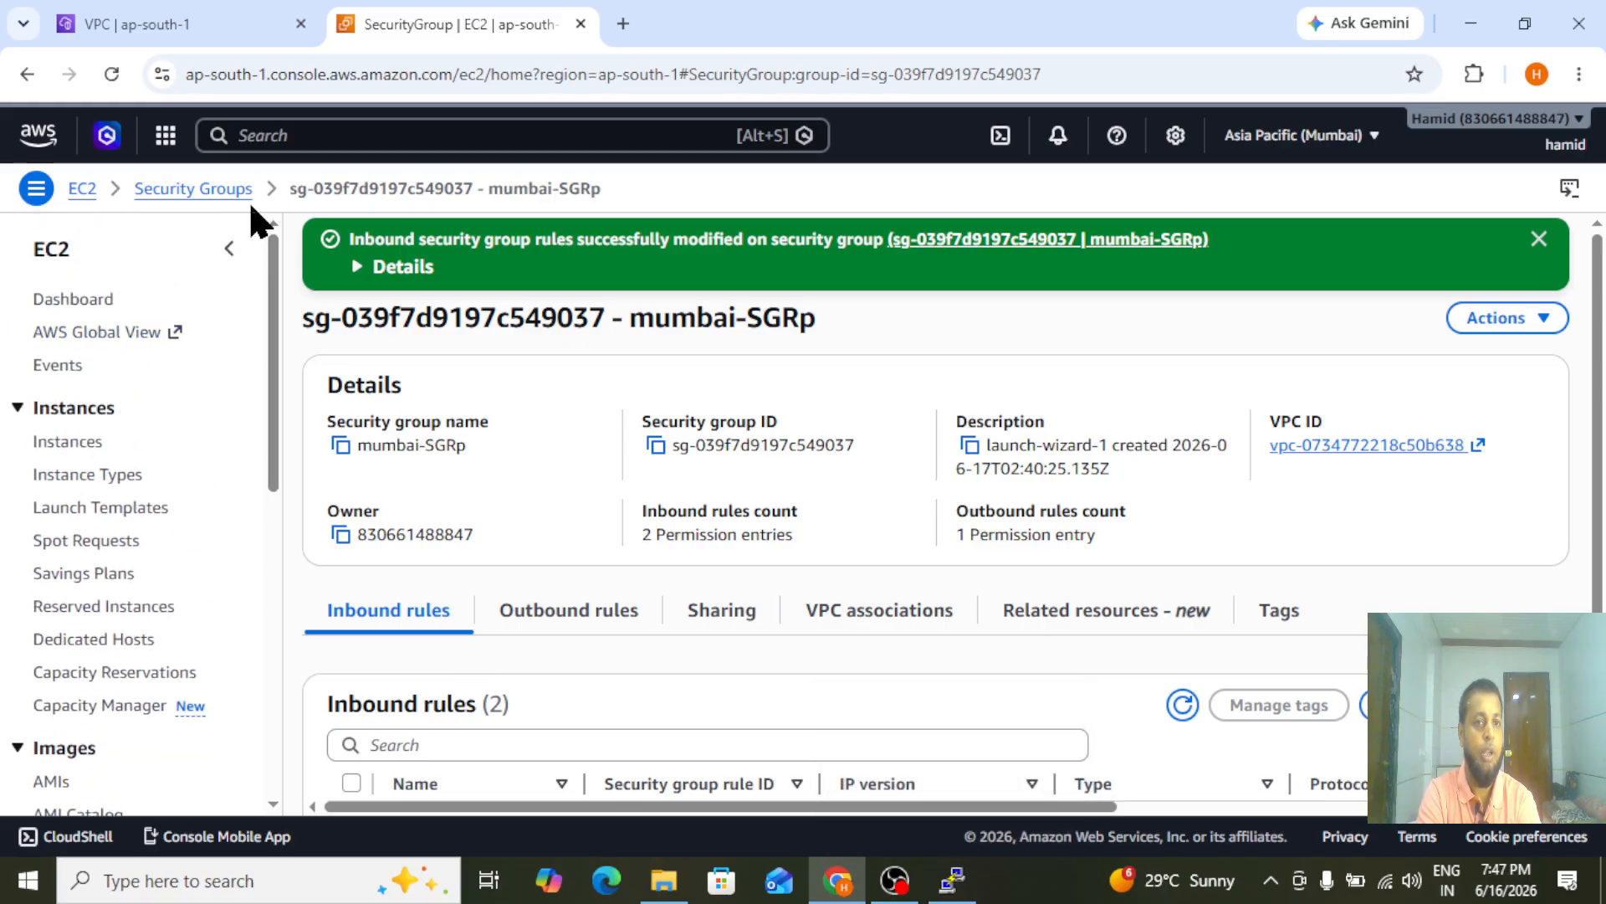
{"action": "left_click", "coordinate": [55, 445]}
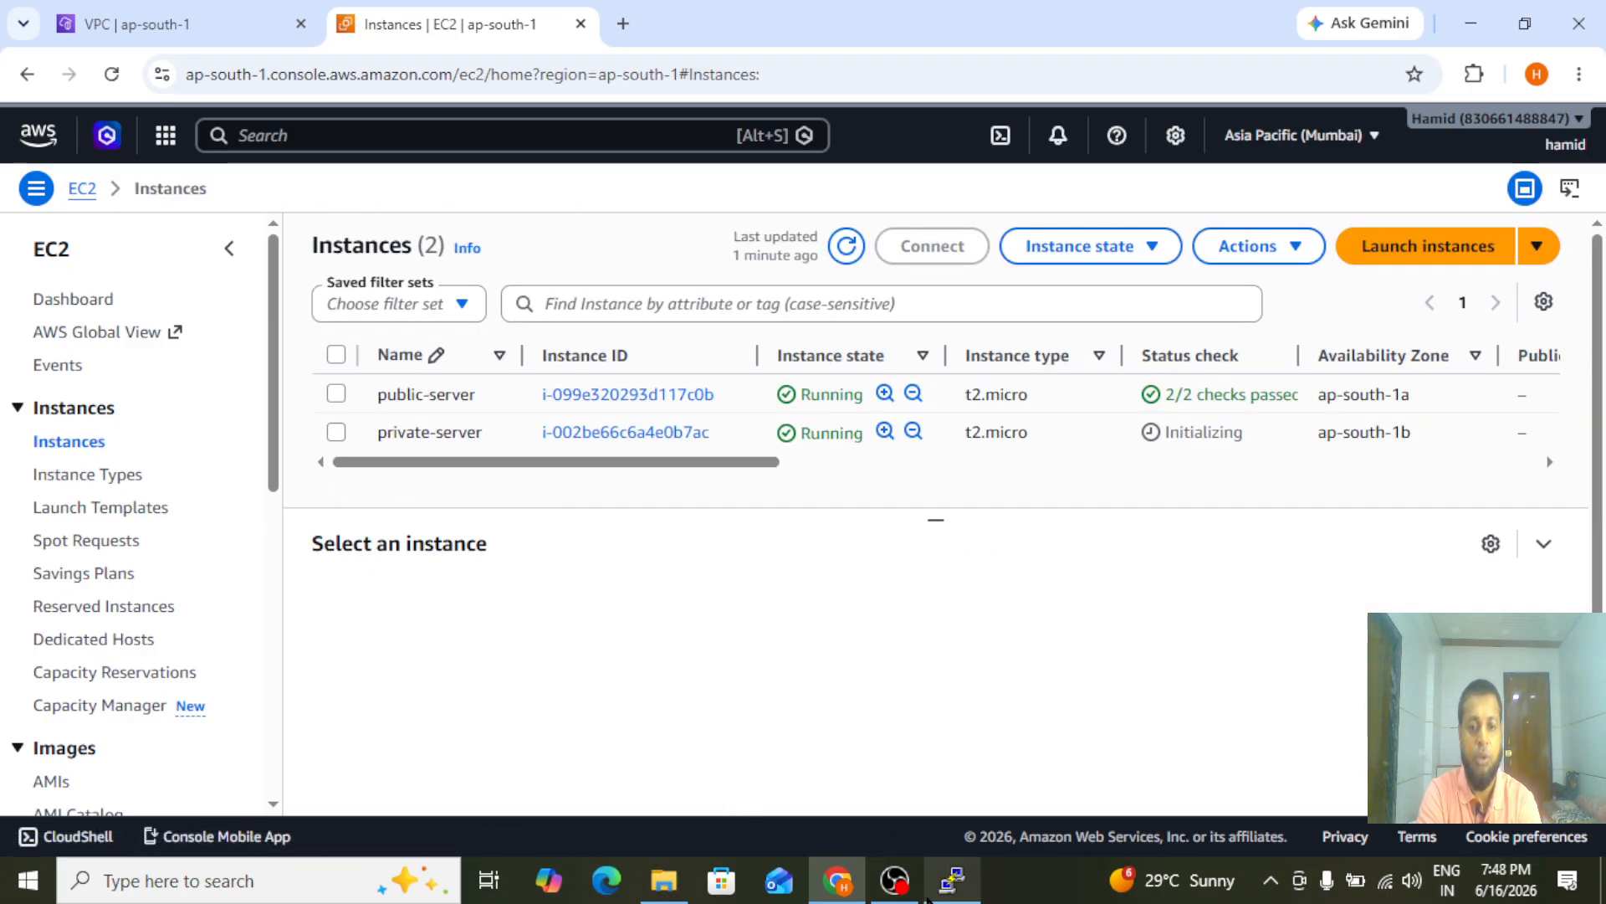
Open the SSH client connection instructions for private-server and copy the example SSH command
{"action": "left_click", "coordinate": [336, 432]}
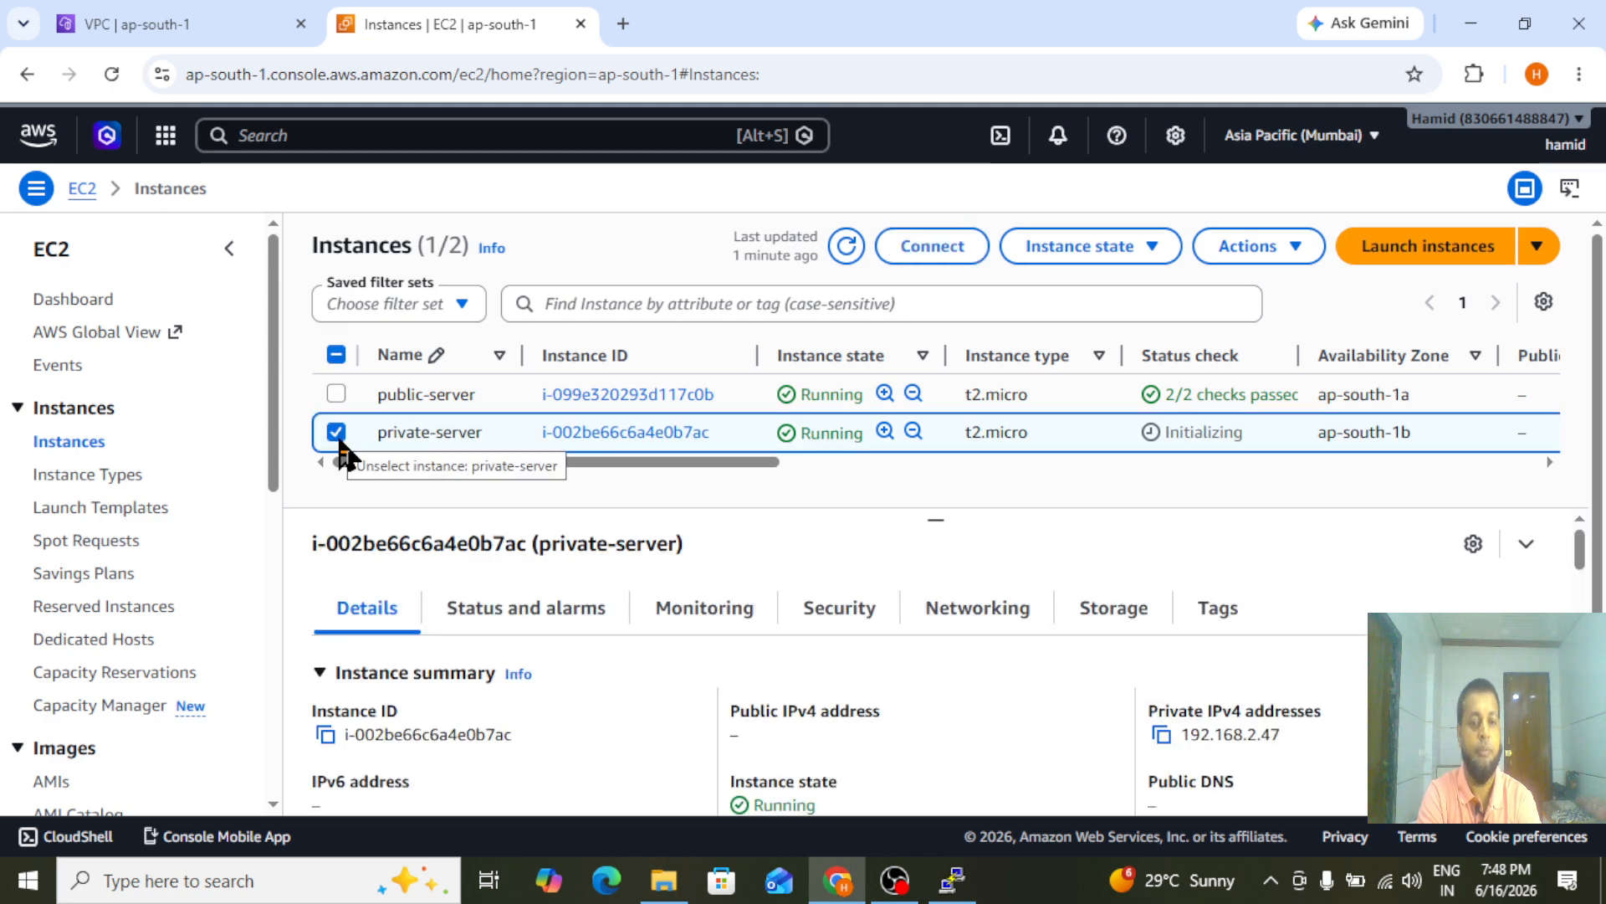
{"action": "left_click", "coordinate": [948, 249]}
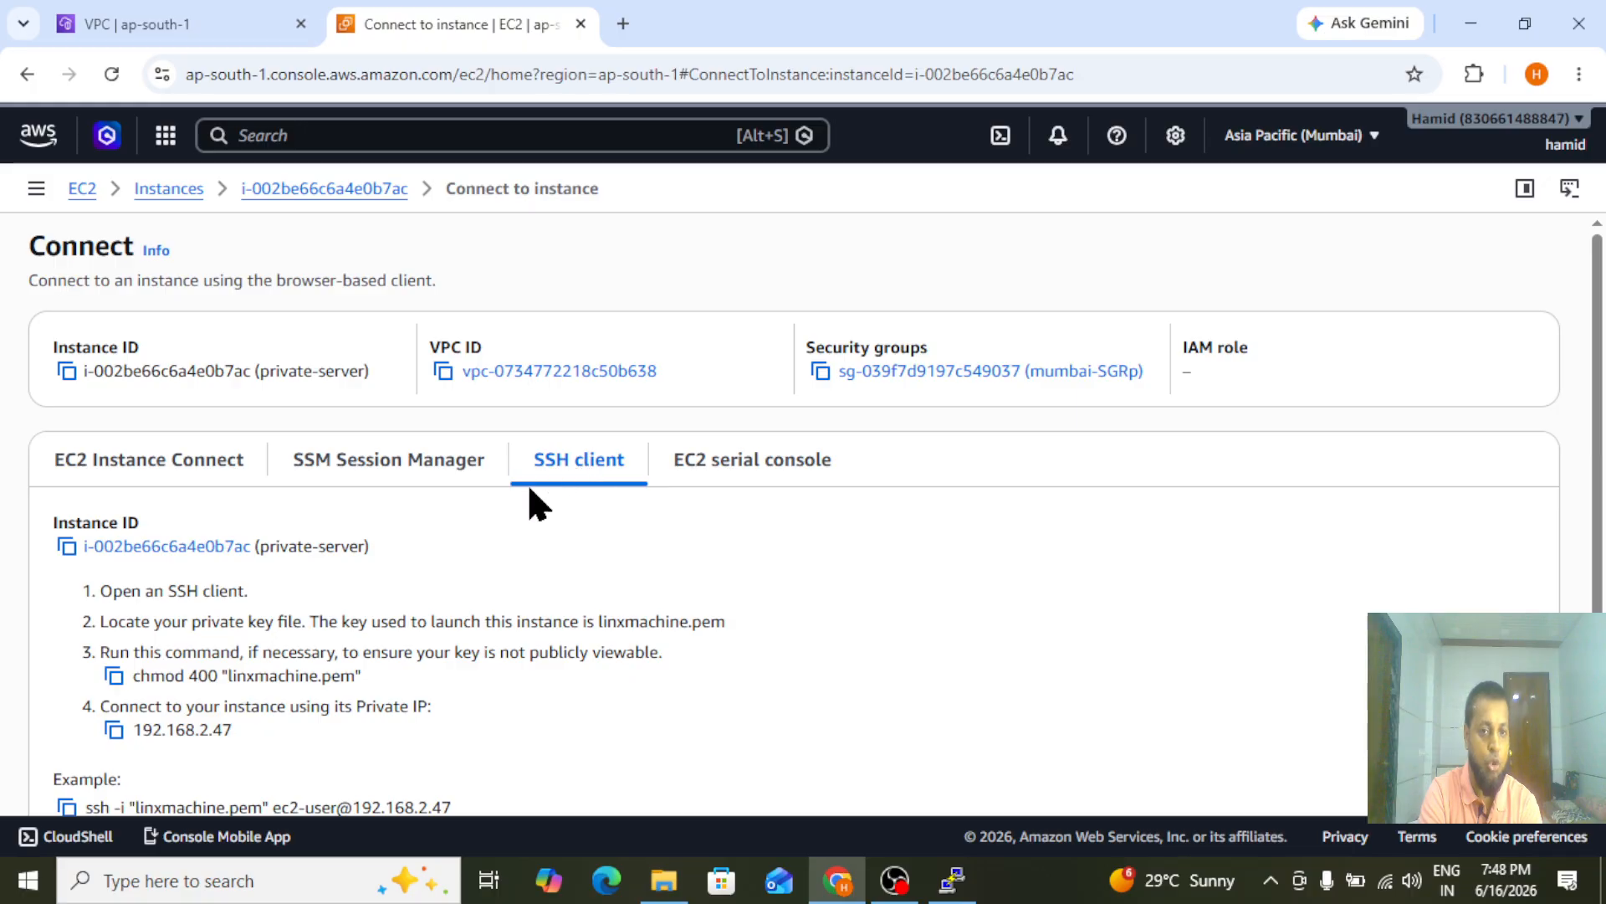
{"action": "scroll", "coordinate": [1603, 452], "scroll_direction": "down", "scroll_amount": 1}
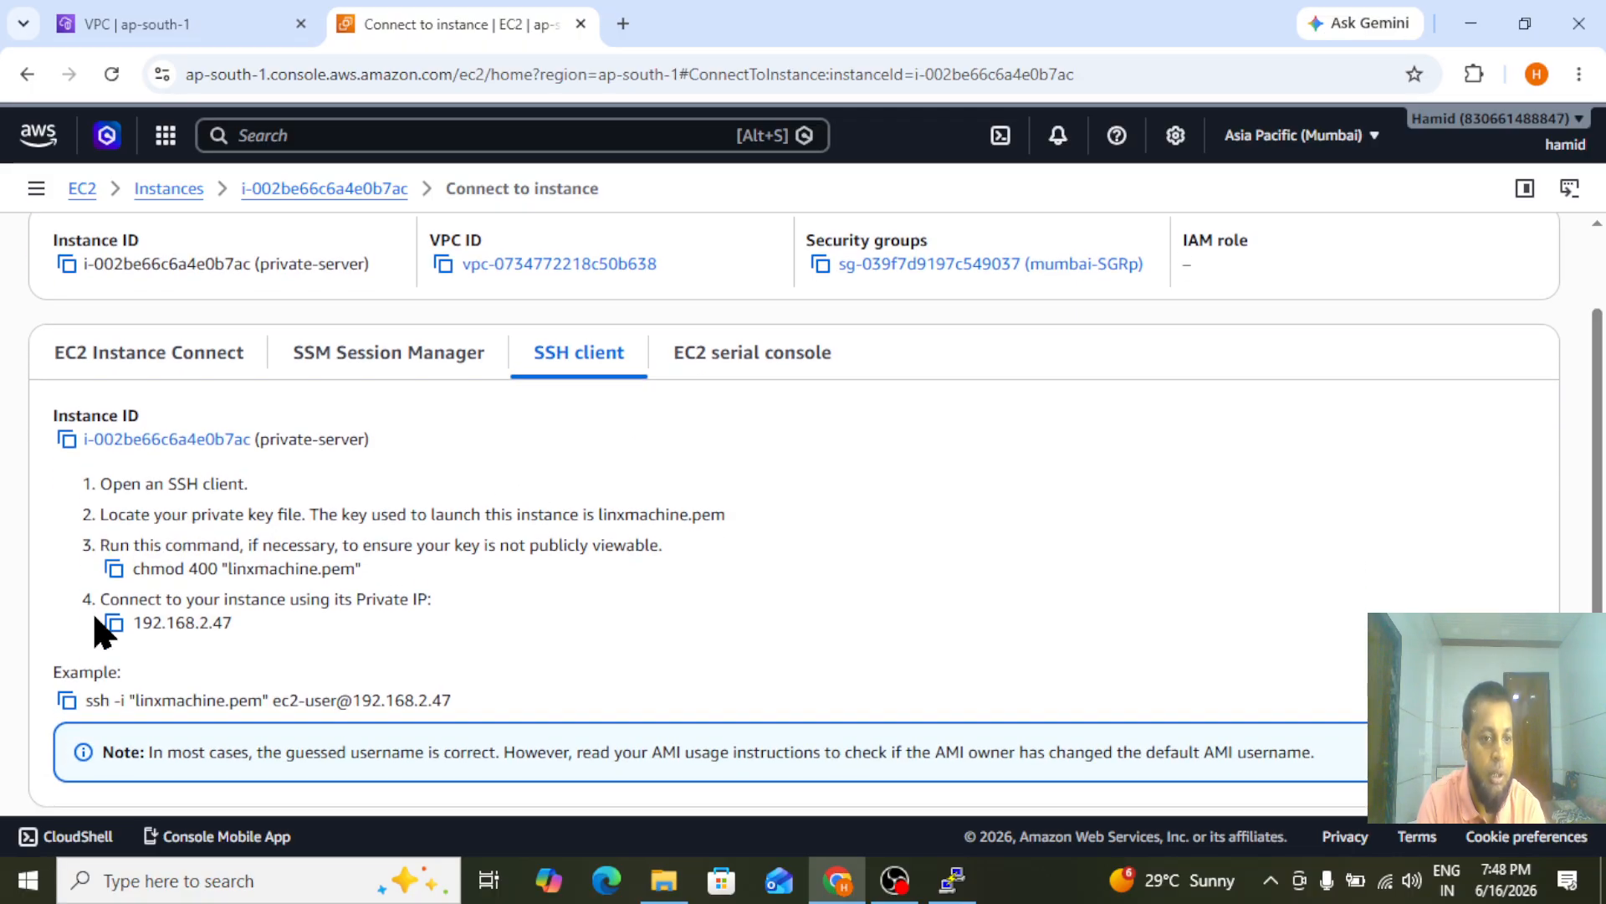
{"action": "left_click", "coordinate": [66, 701]}
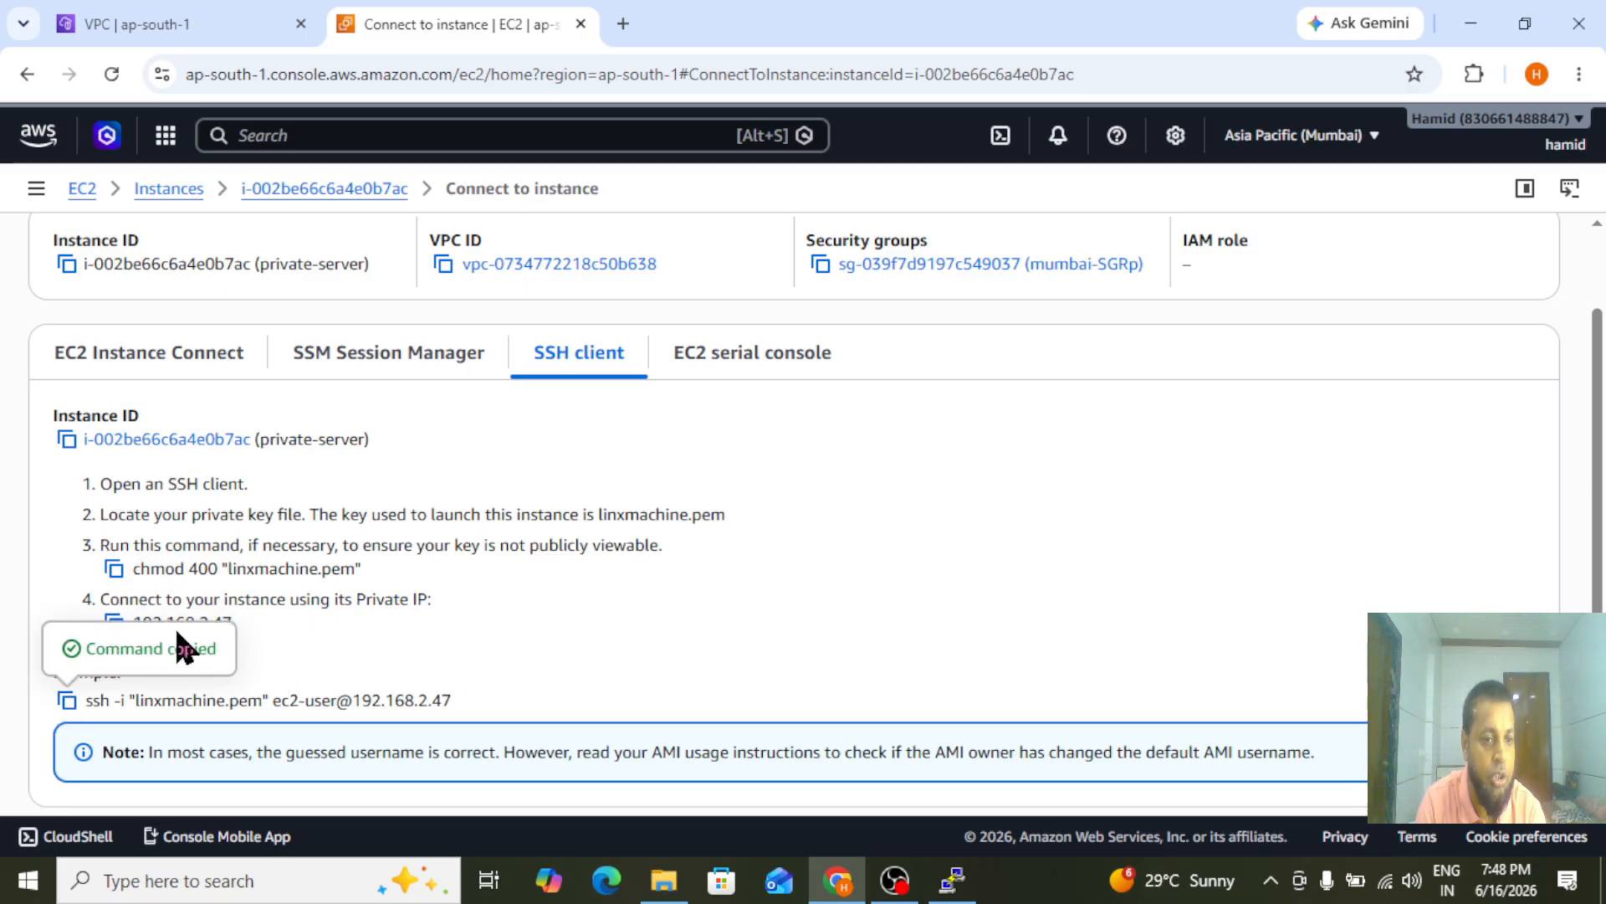
Switch to the public-server SSH terminal, paste the copied SSH command and strip it down to the file name linxmachine.pem
{"action": "left_click", "coordinate": [952, 892]}
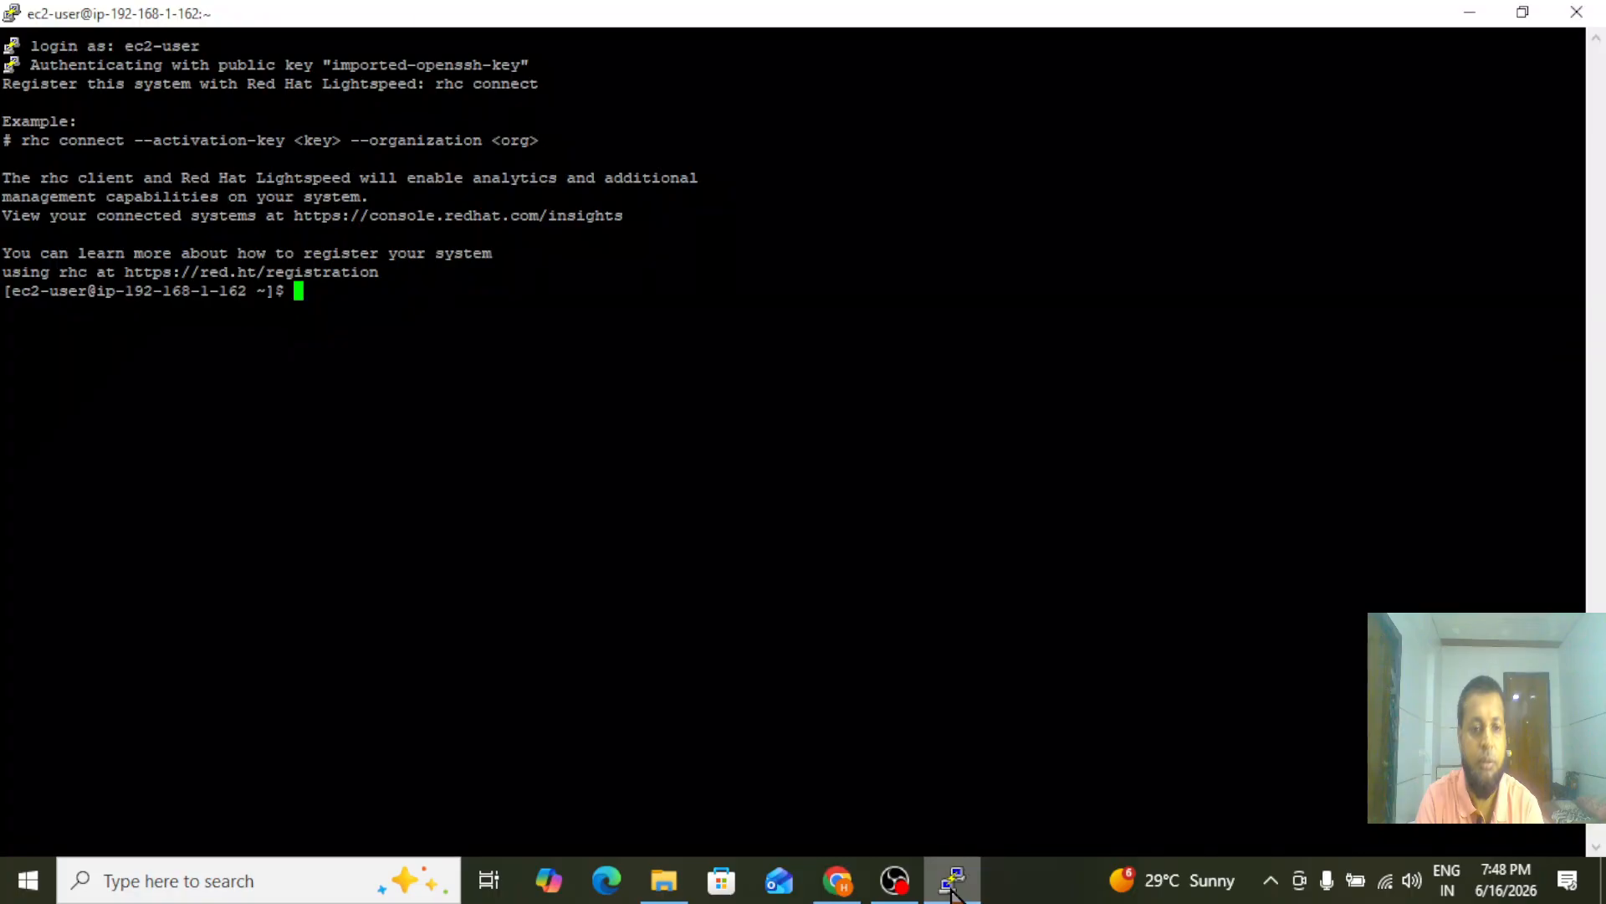
{"action": "right_click", "coordinate": [671, 433]}
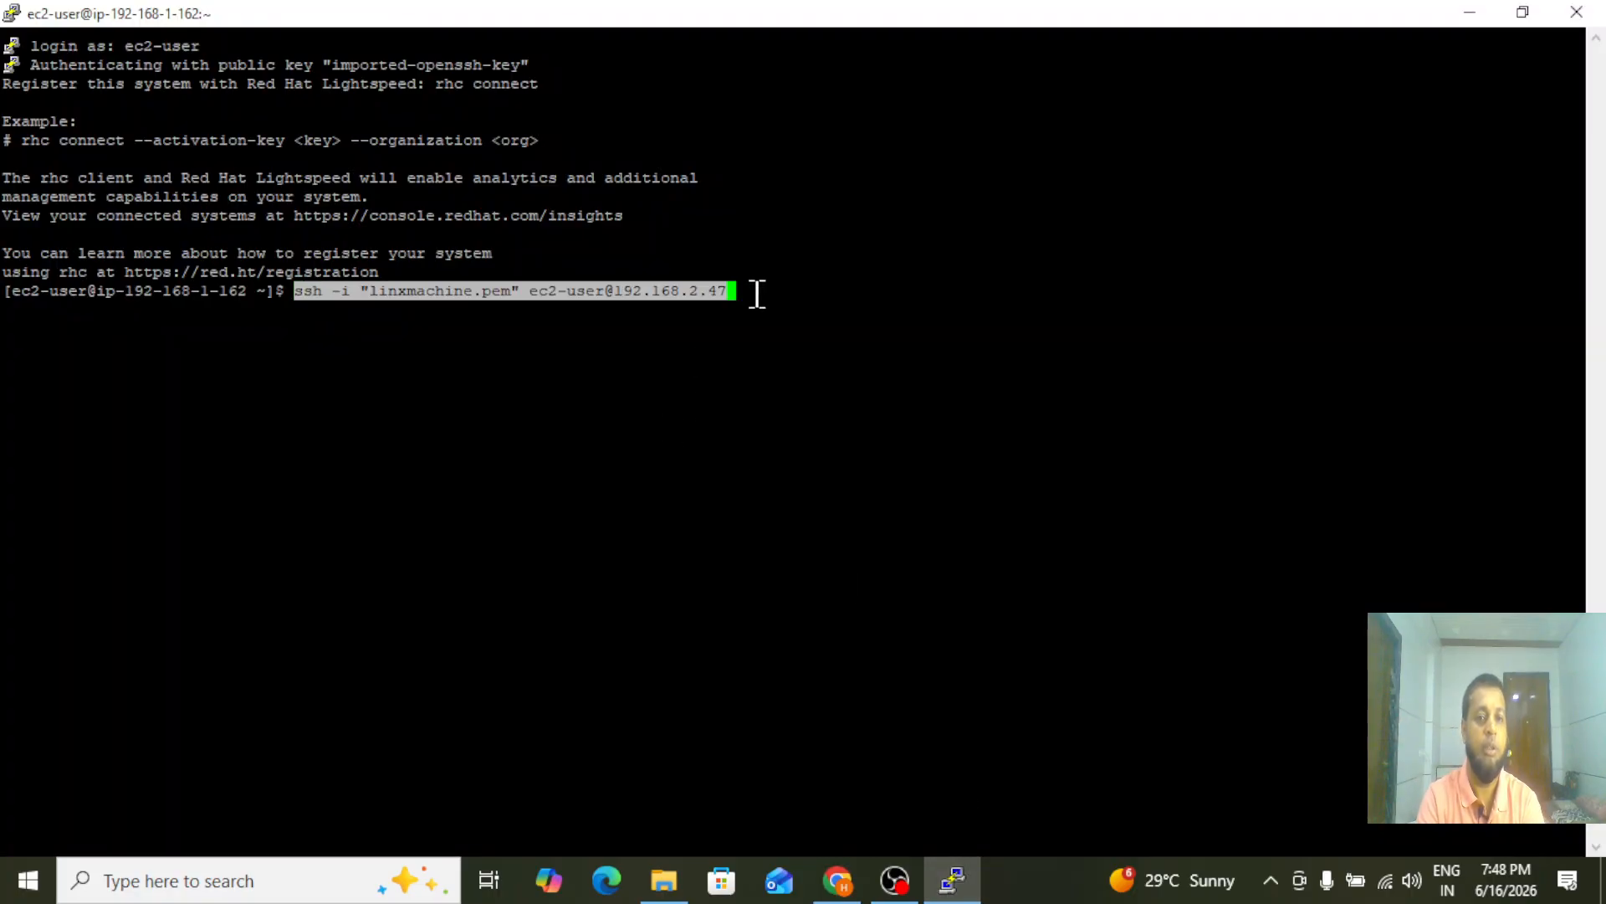
{"action": "key", "text": "Left"}
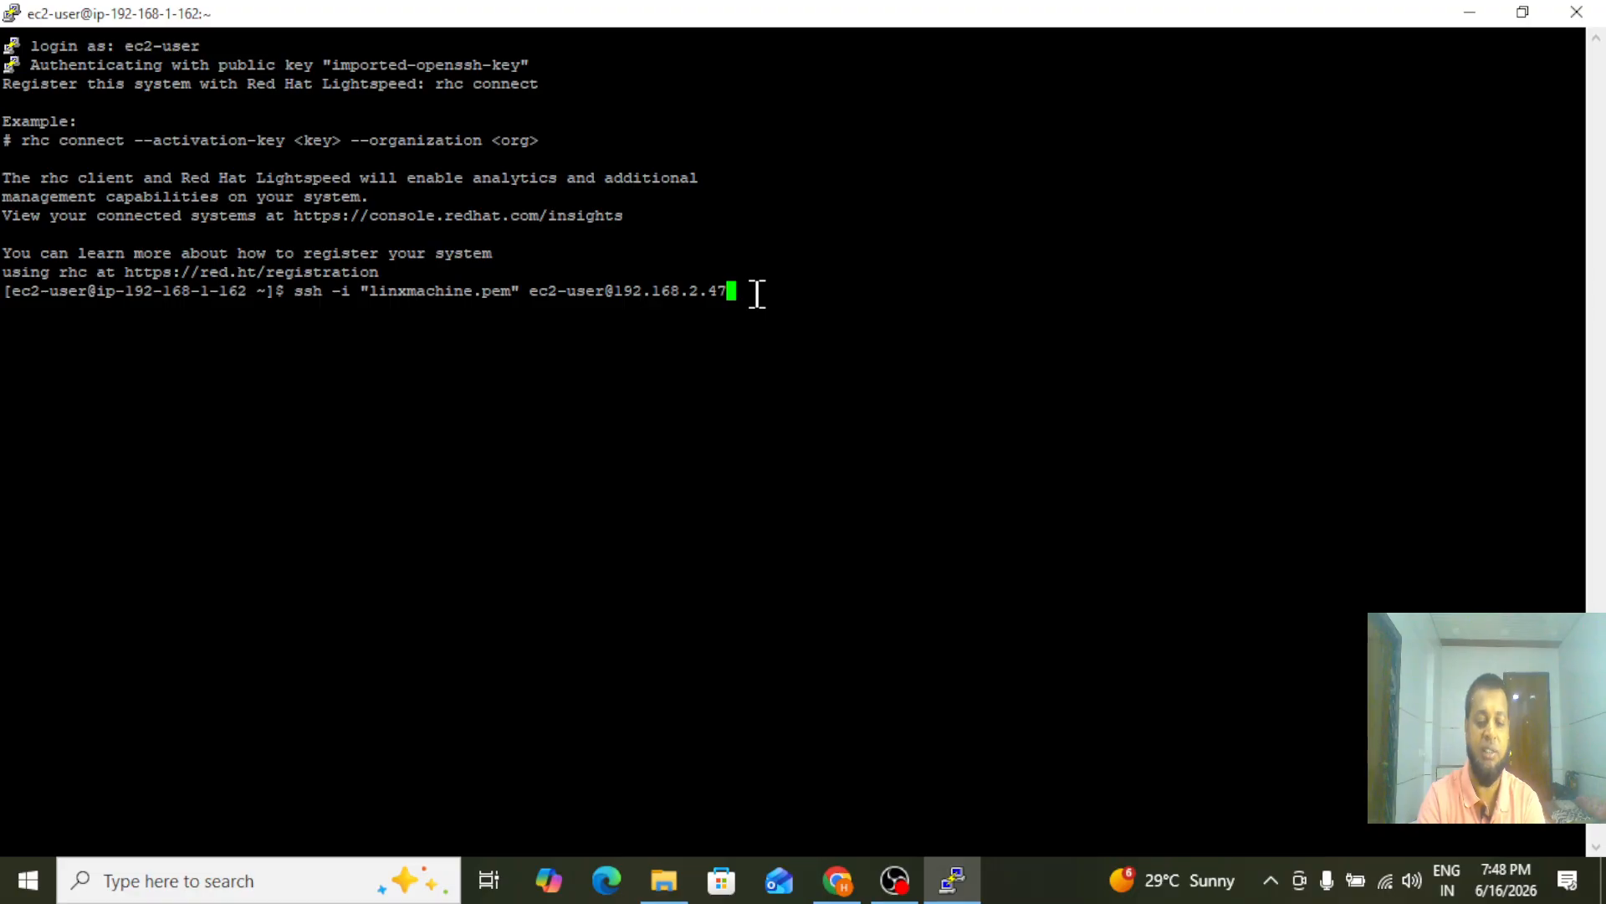
{"action": "key", "text": "BackSpace"}
{"action": "key", "text": "BackSpace"}
{"action": "key", "text": "BackSpace"}
{"action": "key", "text": "BackSpace"}
{"action": "key", "text": "BackSpace"}
{"action": "key", "text": "BackSpace"}
{"action": "key", "text": "BackSpace"}
{"action": "key", "text": "BackSpace"}
{"action": "key", "text": "BackSpace"}
{"action": "key", "text": "BackSpace"}
{"action": "key", "text": "BackSpace"}
{"action": "key", "text": "BackSpace"}
{"action": "key", "text": "BackSpace"}
{"action": "key", "text": "BackSpace"}
{"action": "key", "text": "BackSpace"}
{"action": "key", "text": "BackSpace"}
{"action": "key", "text": "BackSpace"}
{"action": "key", "text": "BackSpace"}
{"action": "key", "text": "BackSpace"}
{"action": "key", "text": "BackSpace"}
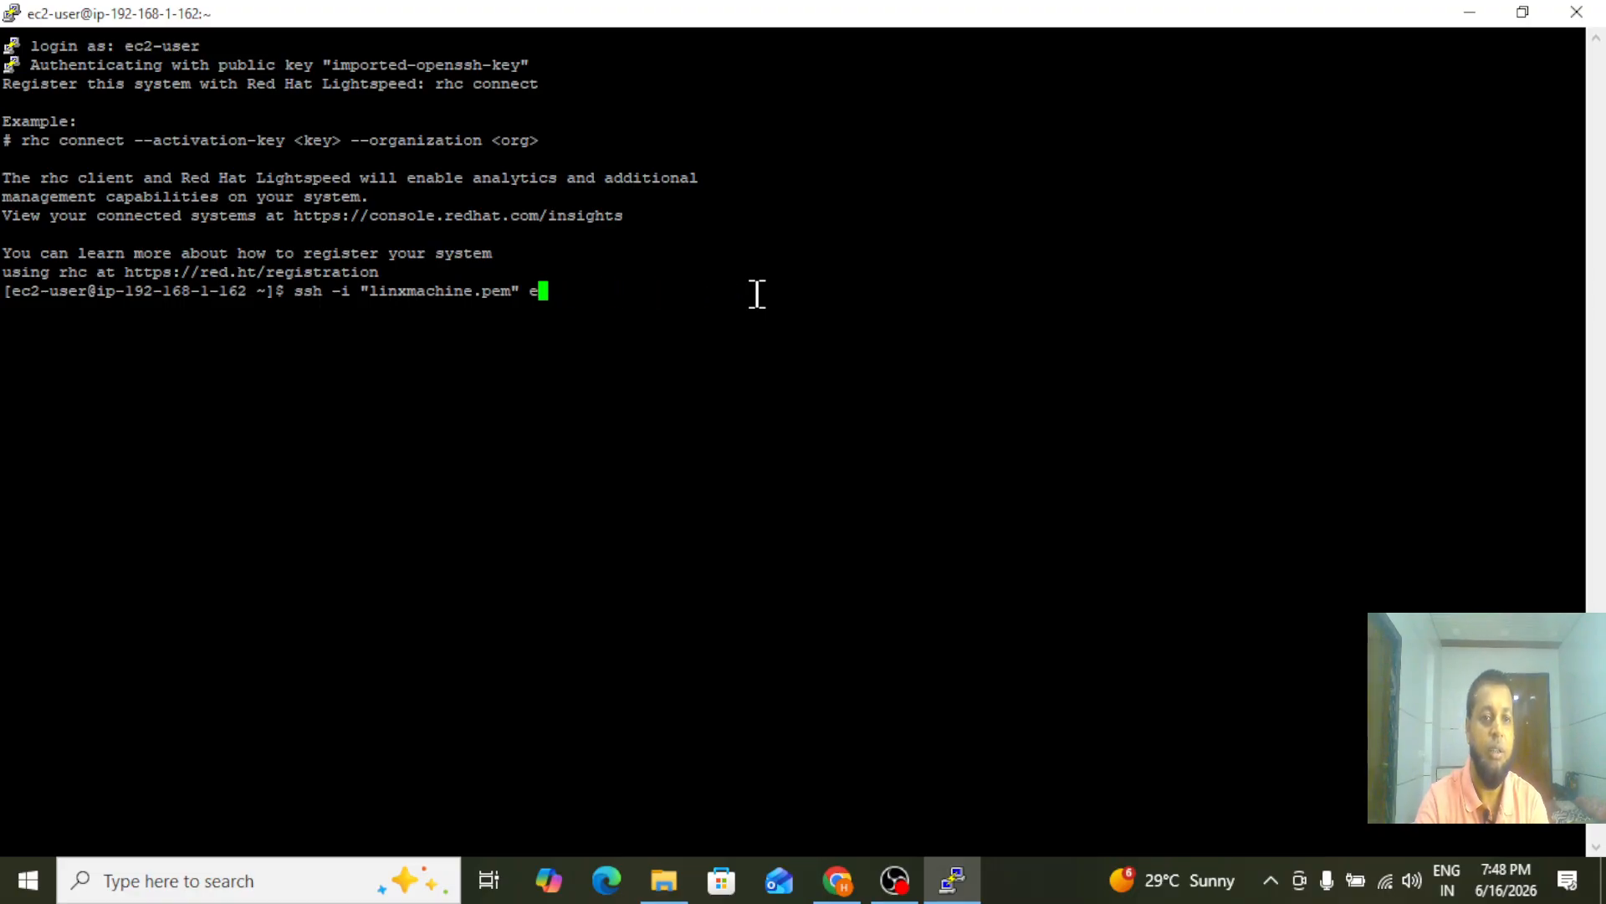
{"action": "key", "text": "BackSpace"}
{"action": "key", "text": "Left"}
{"action": "key", "text": "Left"}
{"action": "key", "text": "Left"}
{"action": "key", "text": "Left"}
{"action": "key", "text": "Left"}
{"action": "key", "text": "Left"}
{"action": "key", "text": "Left"}
{"action": "key", "text": "Left"}
{"action": "key", "text": "Left"}
{"action": "key", "text": "Left"}
{"action": "key", "text": "Left"}
{"action": "key", "text": "Left"}
{"action": "key", "text": "Left"}
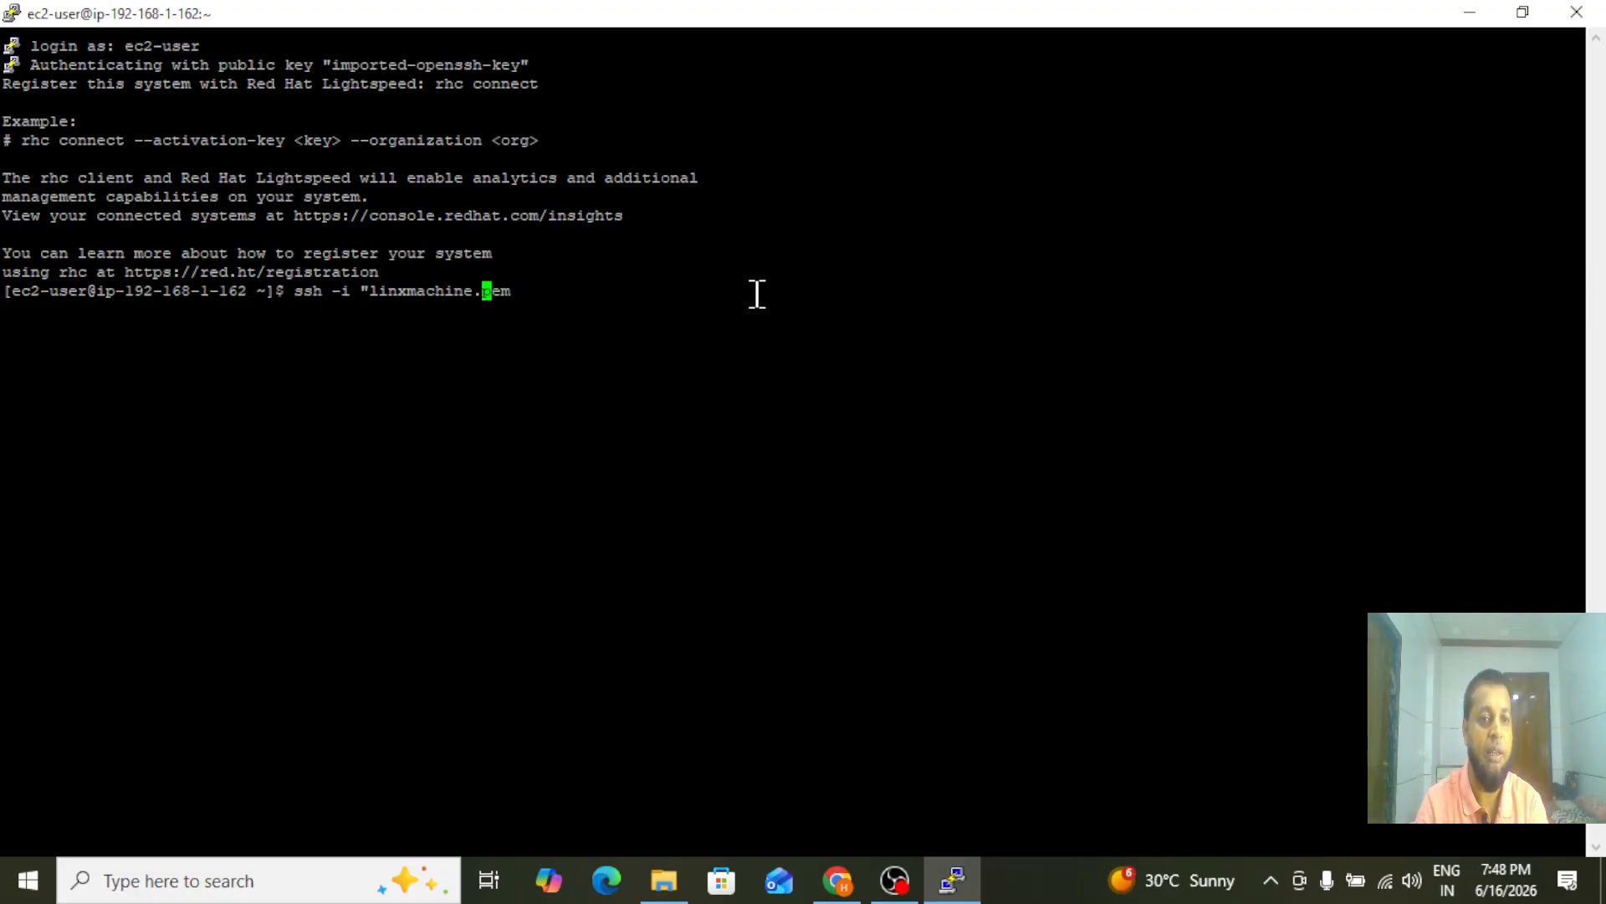
{"action": "key", "text": "BackSpace"}
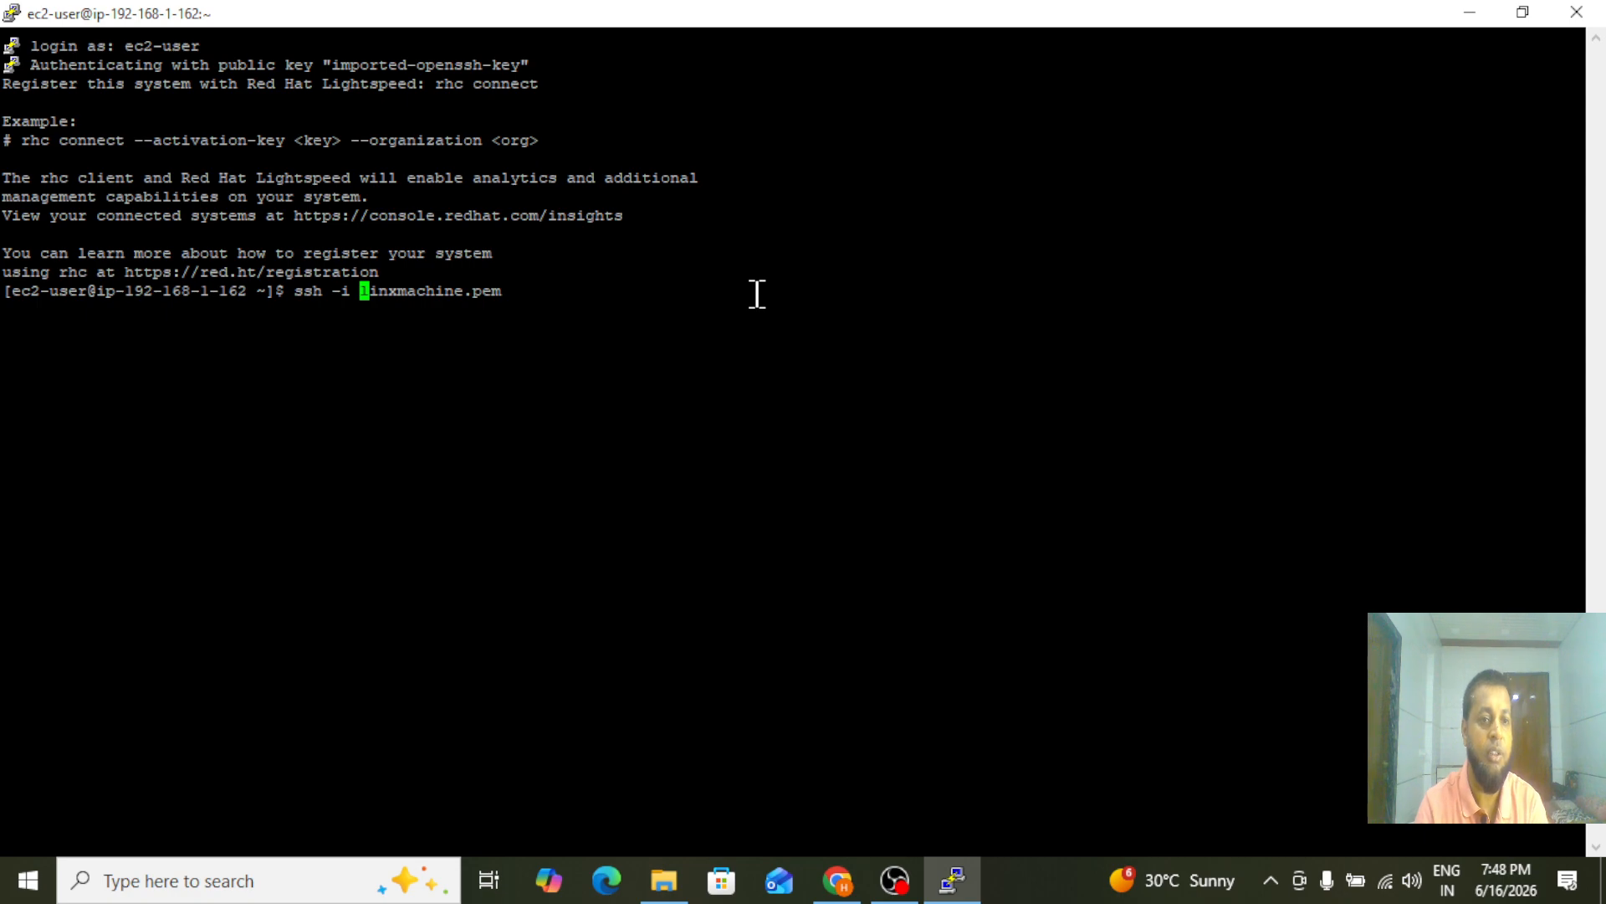
{"action": "key", "text": "BackSpace"}
{"action": "key", "text": "BackSpace"}
{"action": "key", "text": "BackSpace"}
{"action": "key", "text": "BackSpace"}
{"action": "key", "text": "BackSpace"}
{"action": "key", "text": "BackSpace"}
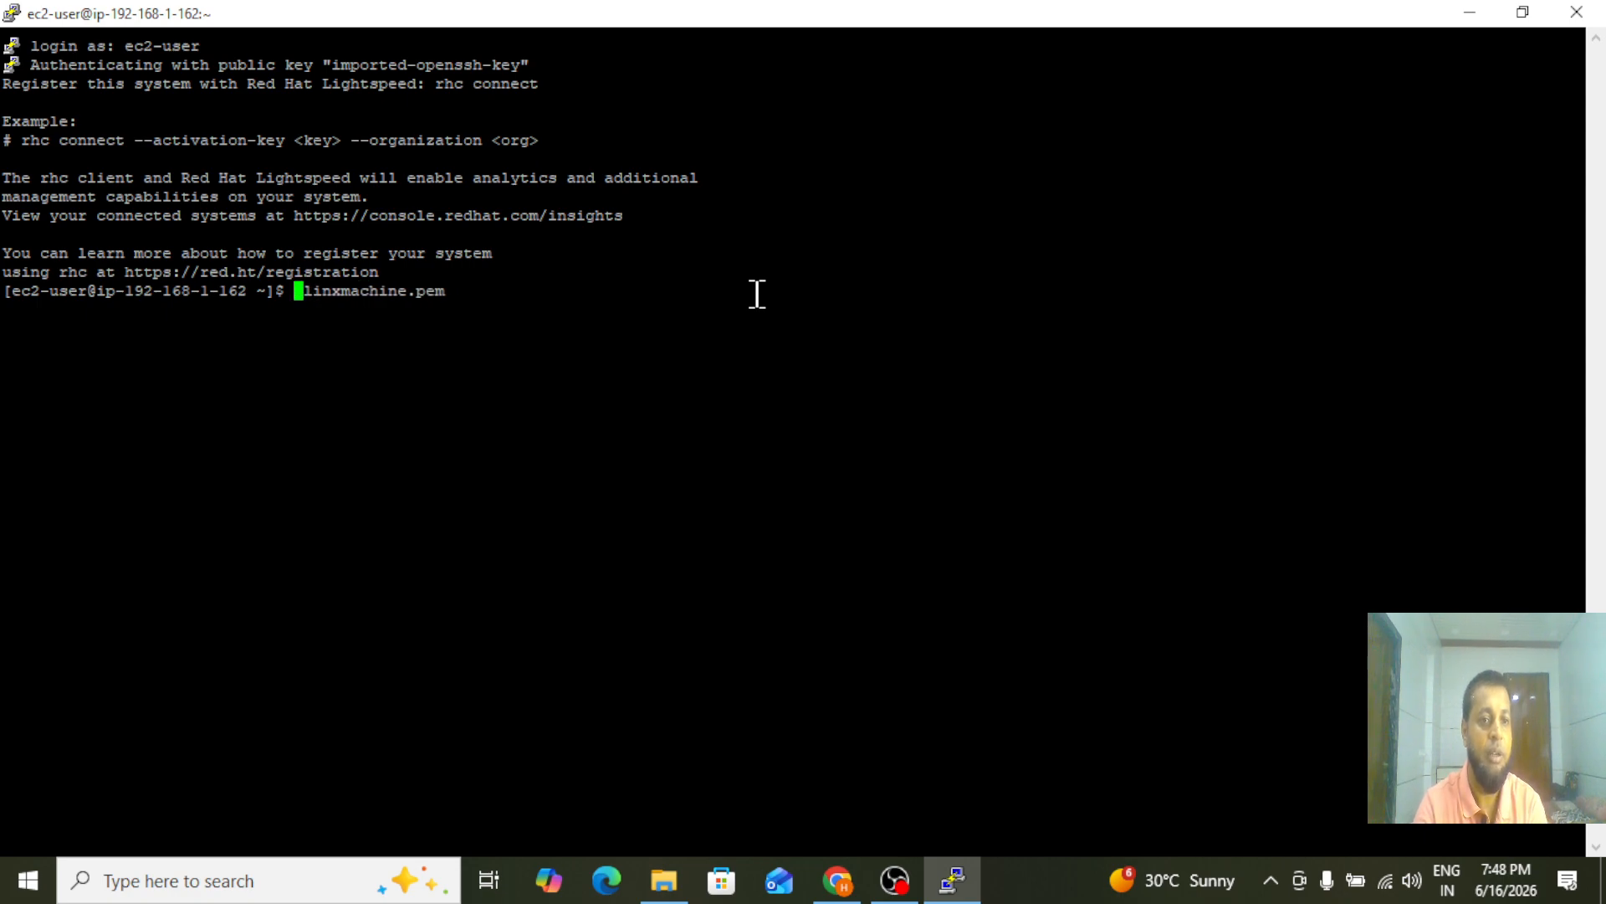
Open linxmachine.pem in vi with sudo and start insert mode
{"action": "type", "text": "sudo "}
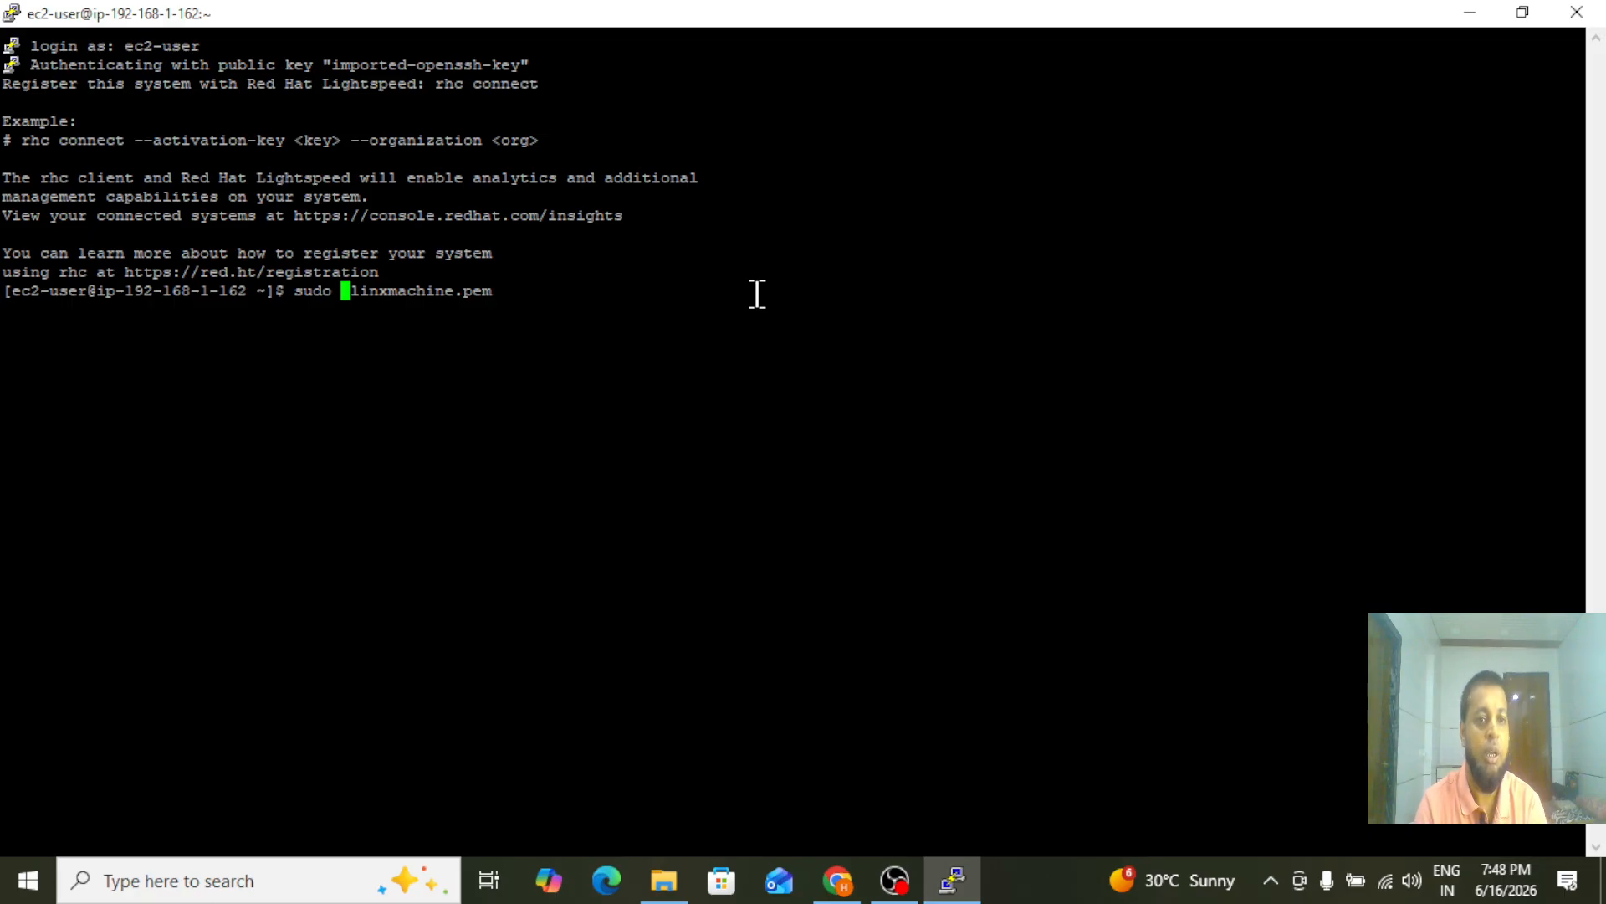
{"action": "type", "text": "vi"}
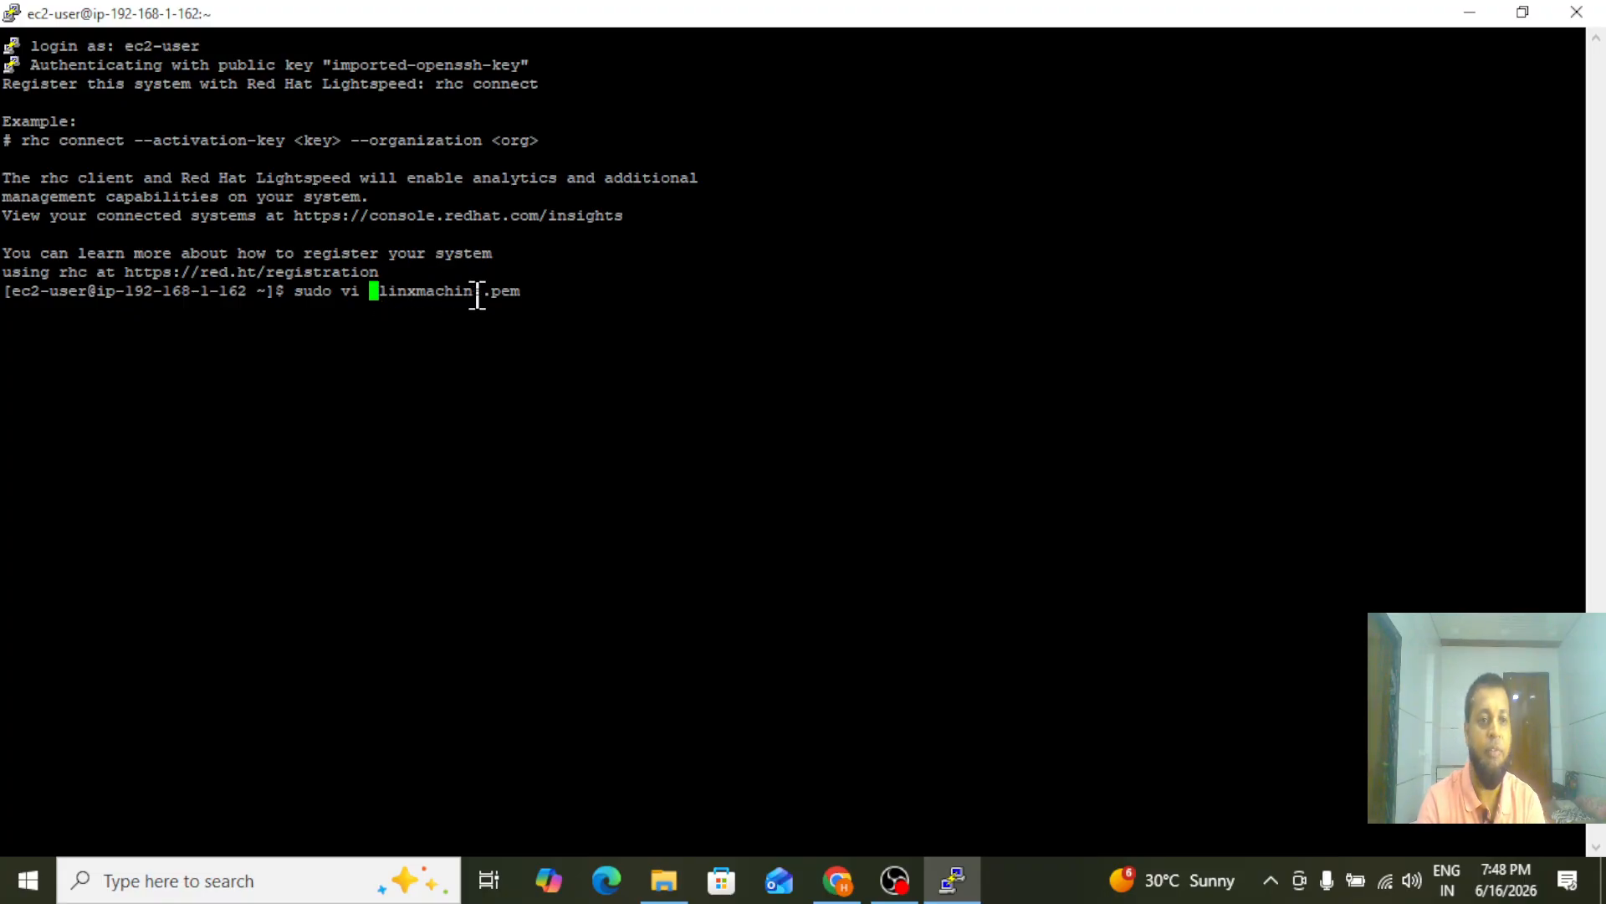
{"action": "key", "text": "Return"}
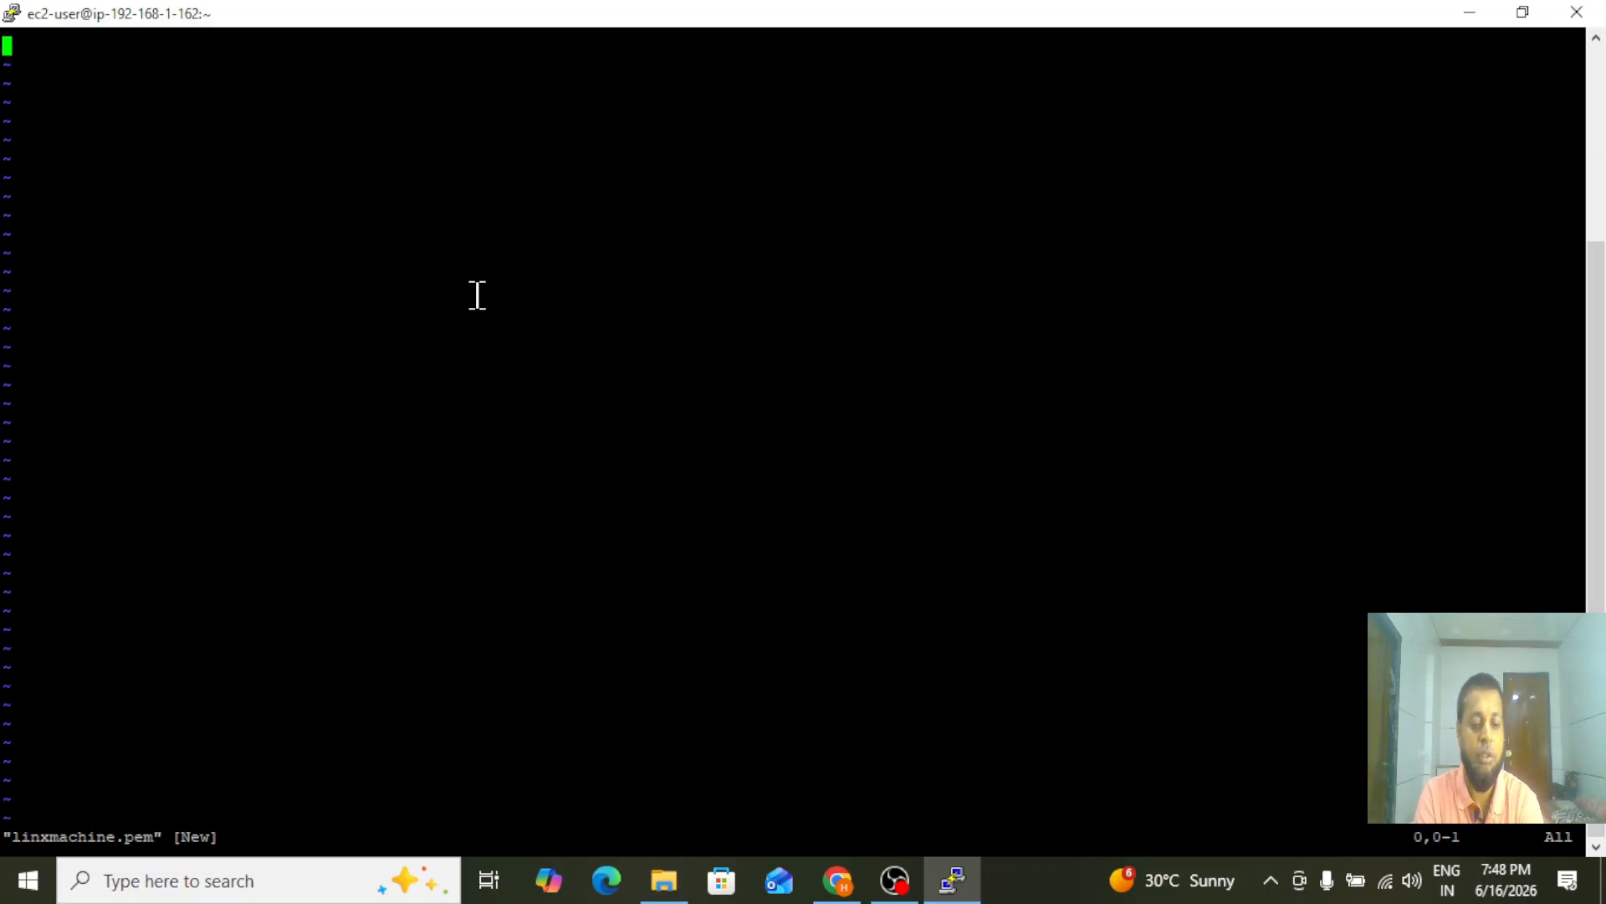
{"action": "key", "text": "i"}
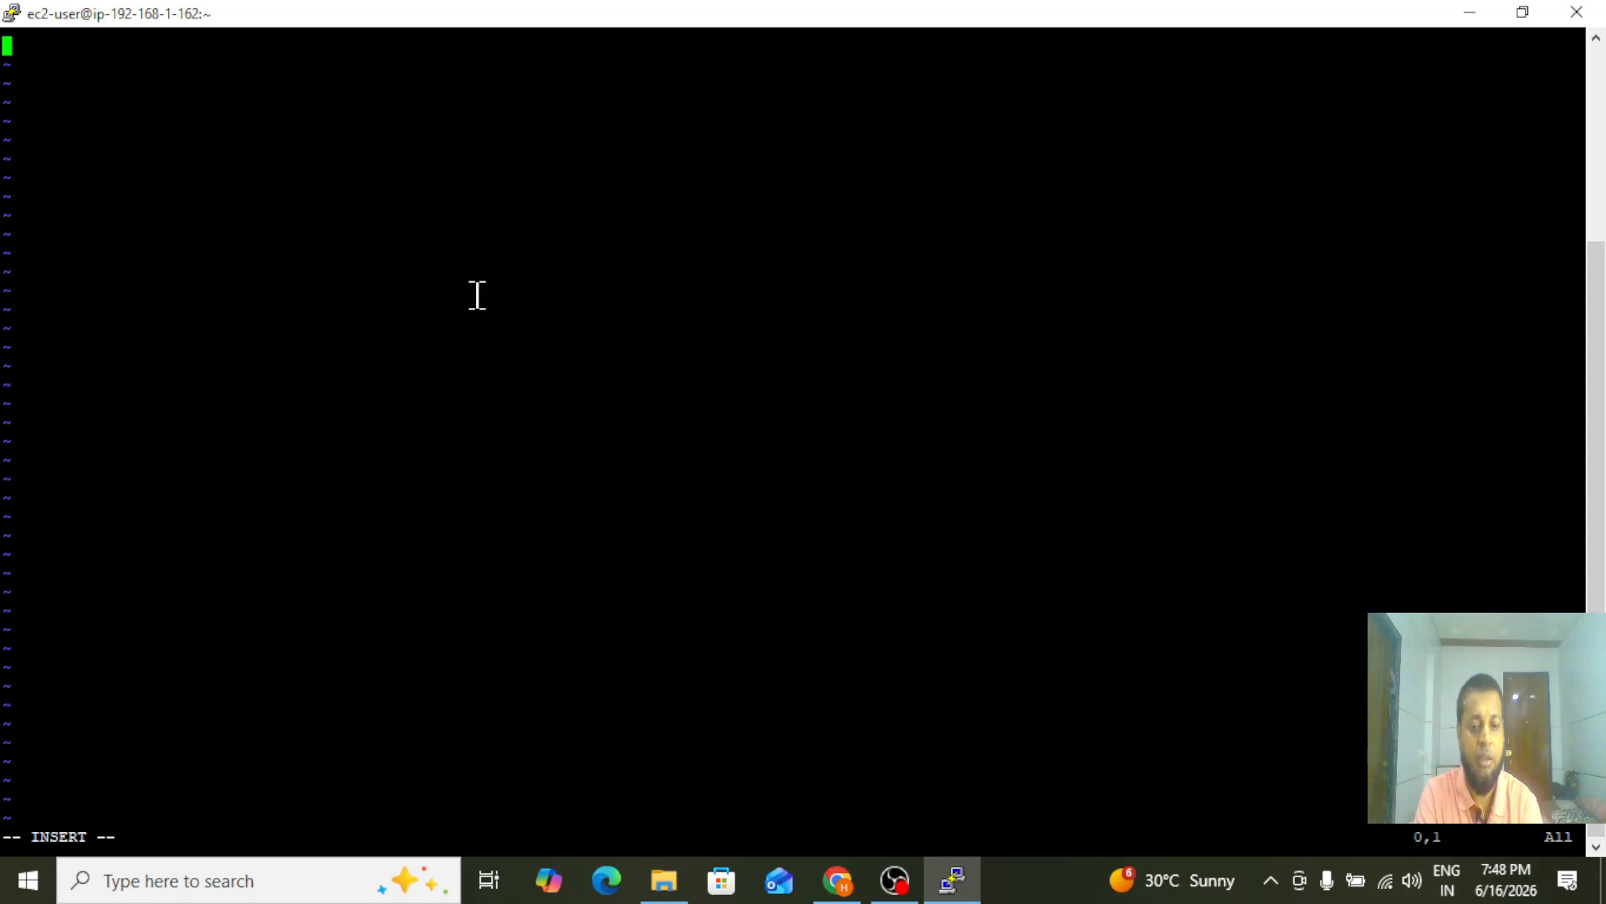
Copy the entire RSA private key from the linxmachine file on the desktop and paste it into the open vi file
{"action": "left_click_drag", "start_coordinate": [477, 295], "coordinate": [613, 545]}
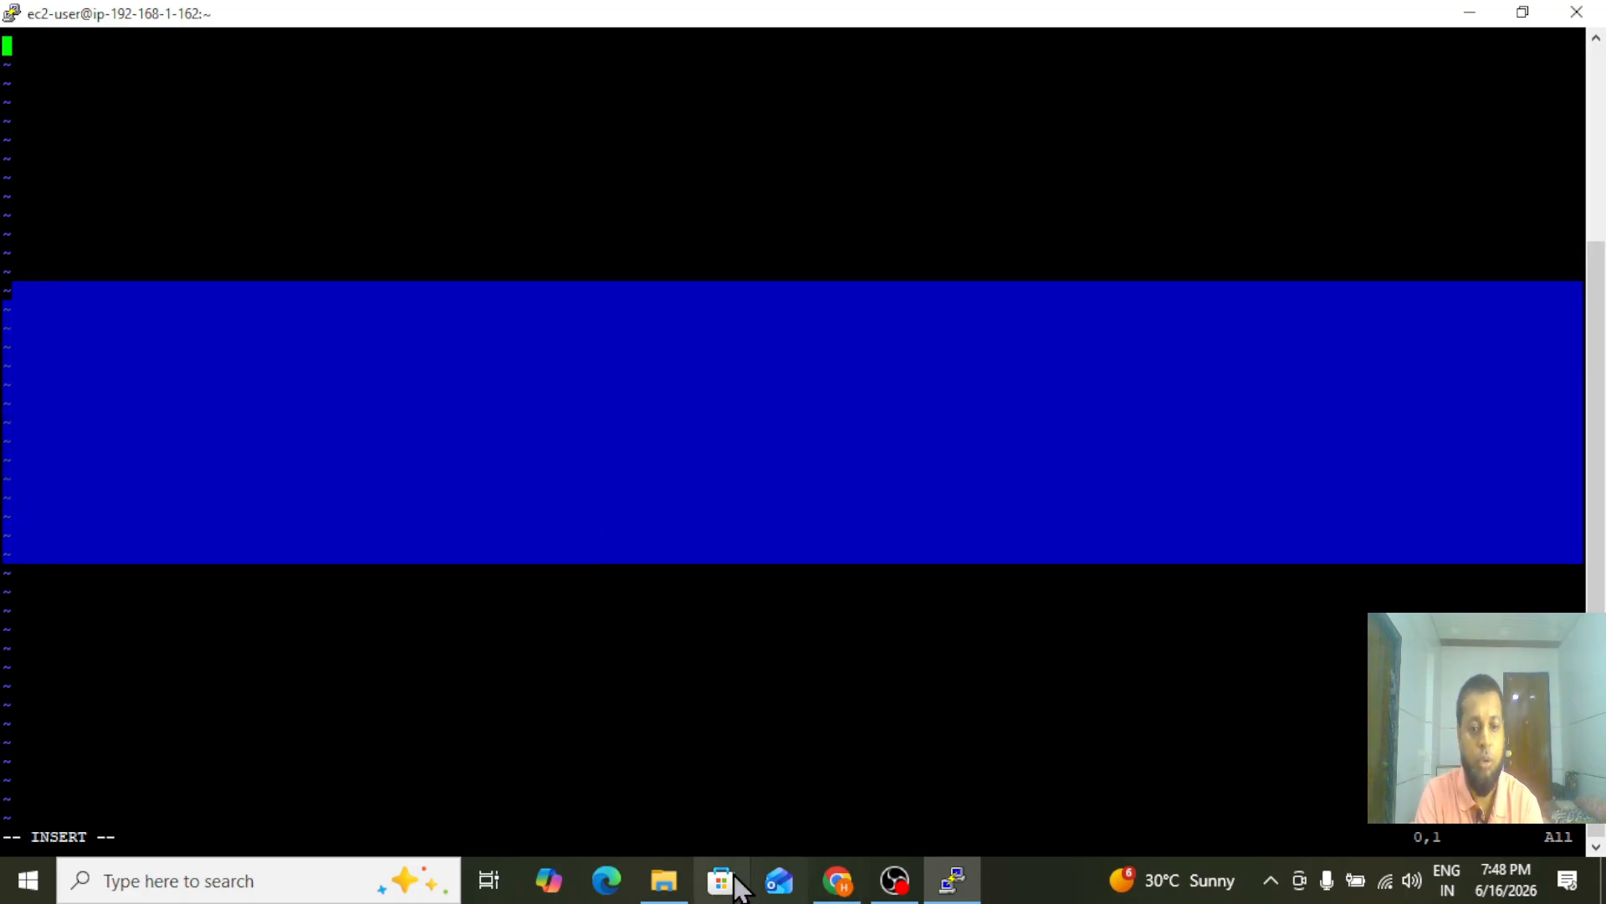
{"action": "left_click", "coordinate": [663, 885]}
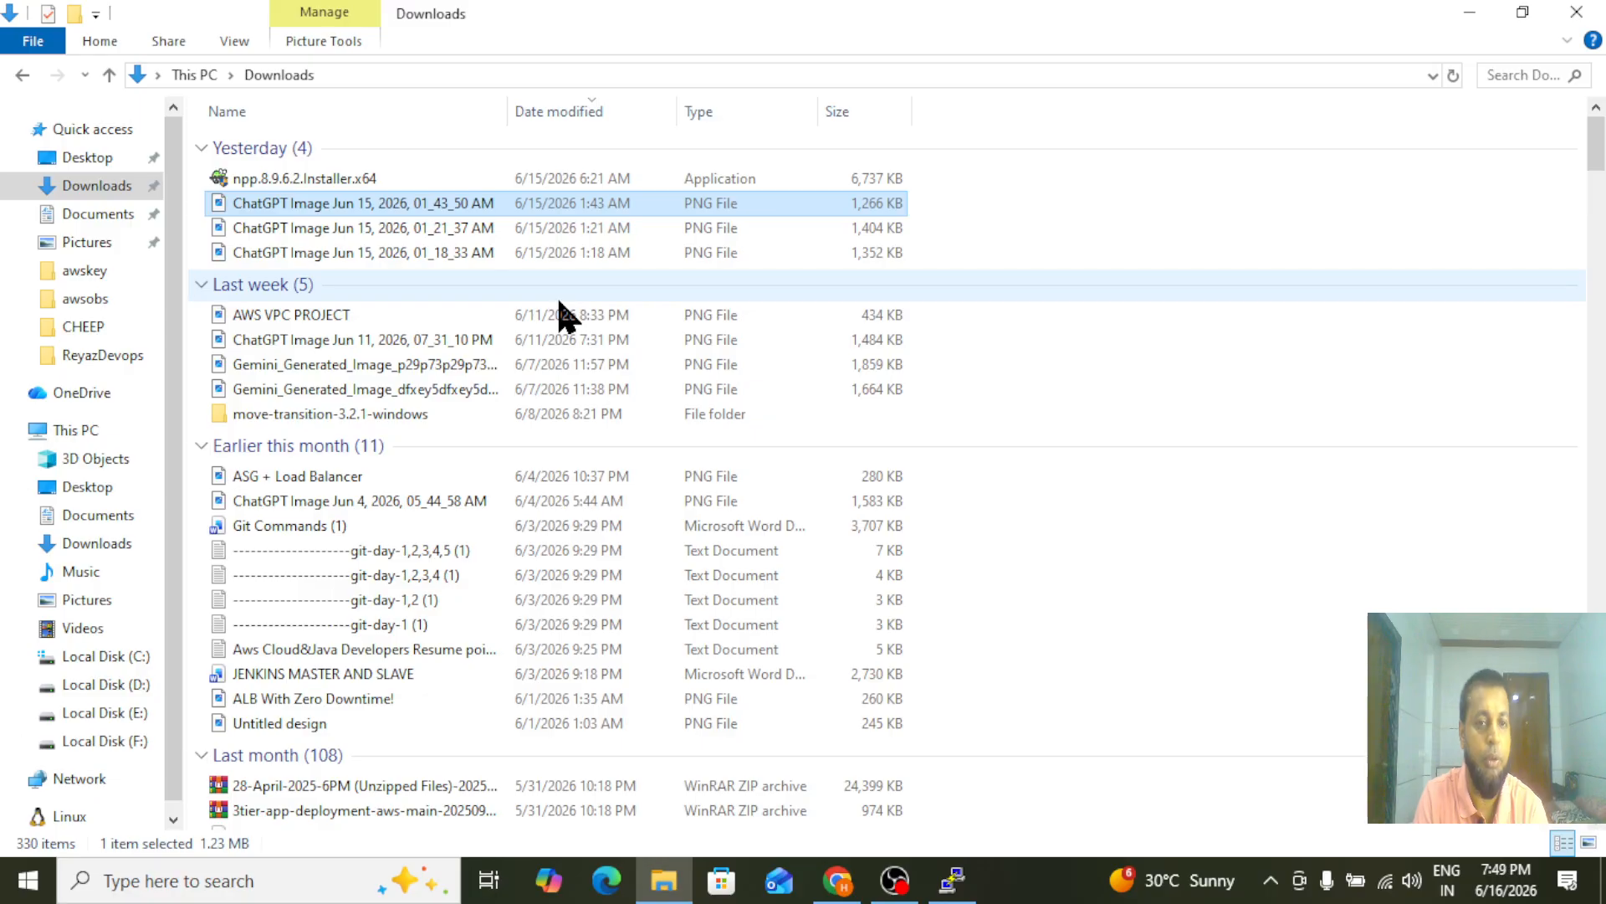
{"action": "key", "text": "super+d"}
{"action": "double_click", "coordinate": [828, 79]}
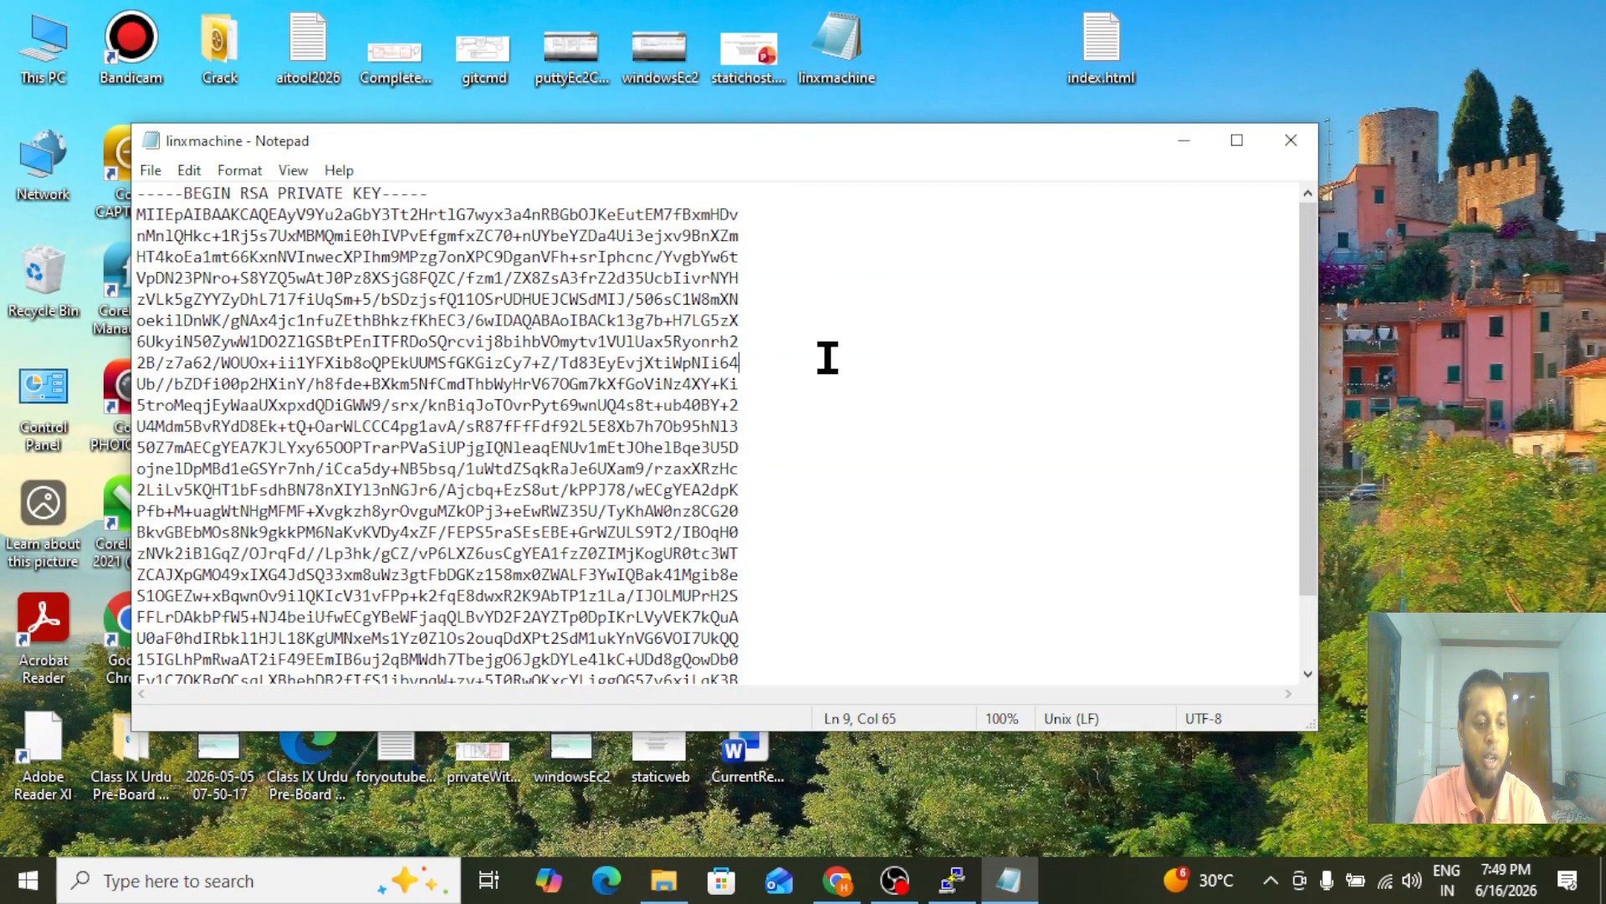
{"action": "key", "text": "ctrl+a"}
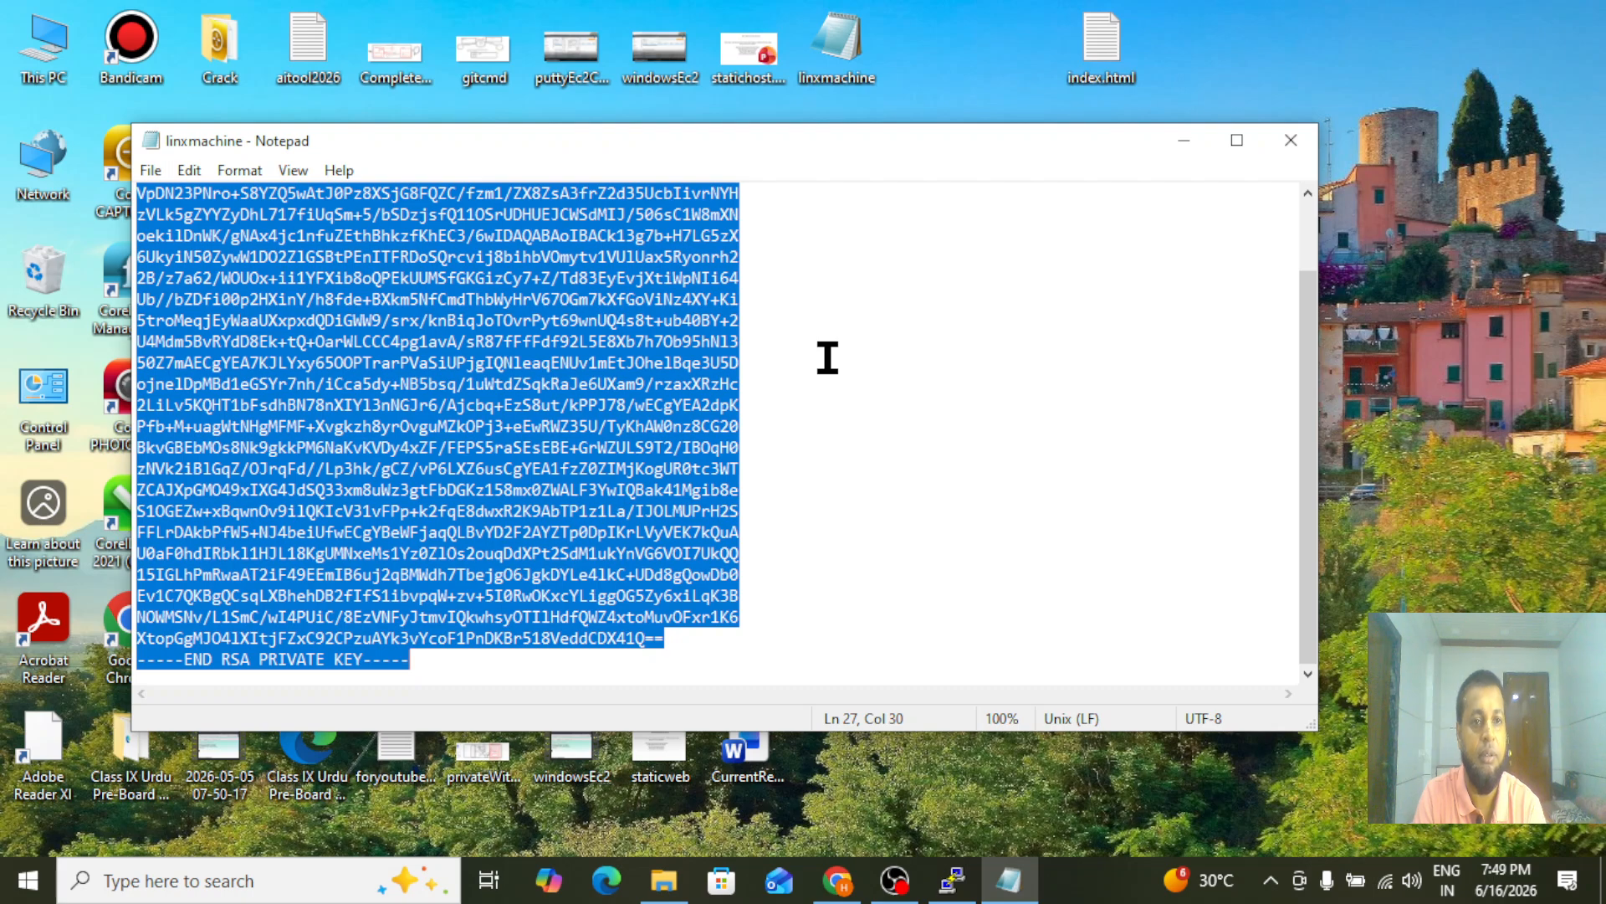
{"action": "left_click", "coordinate": [953, 879]}
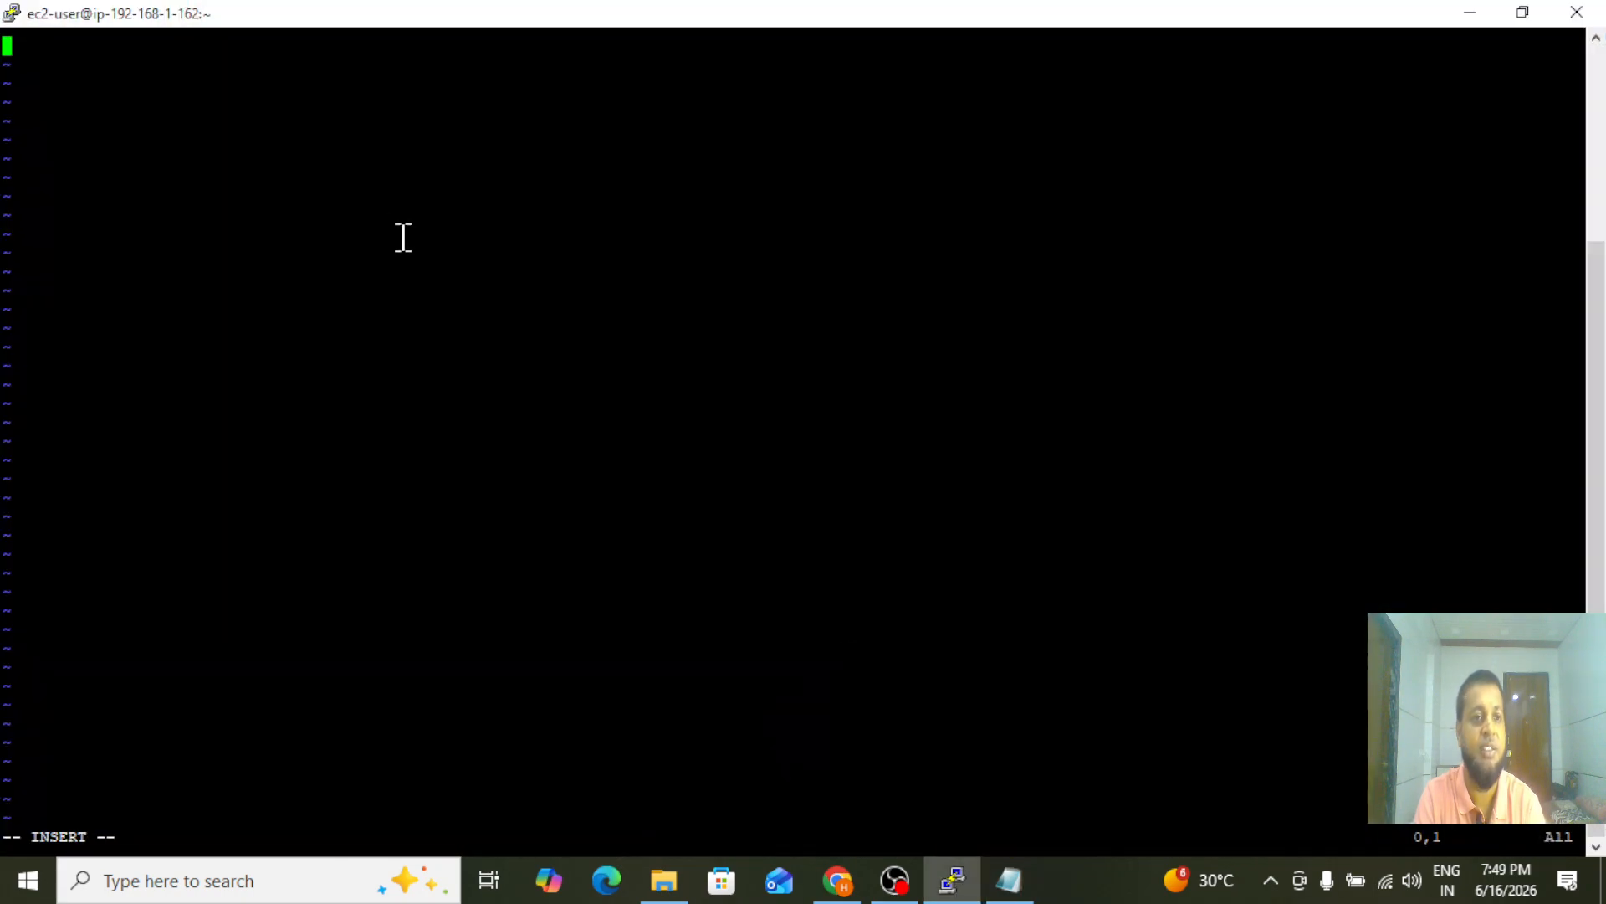
{"action": "right_click", "coordinate": [382, 232]}
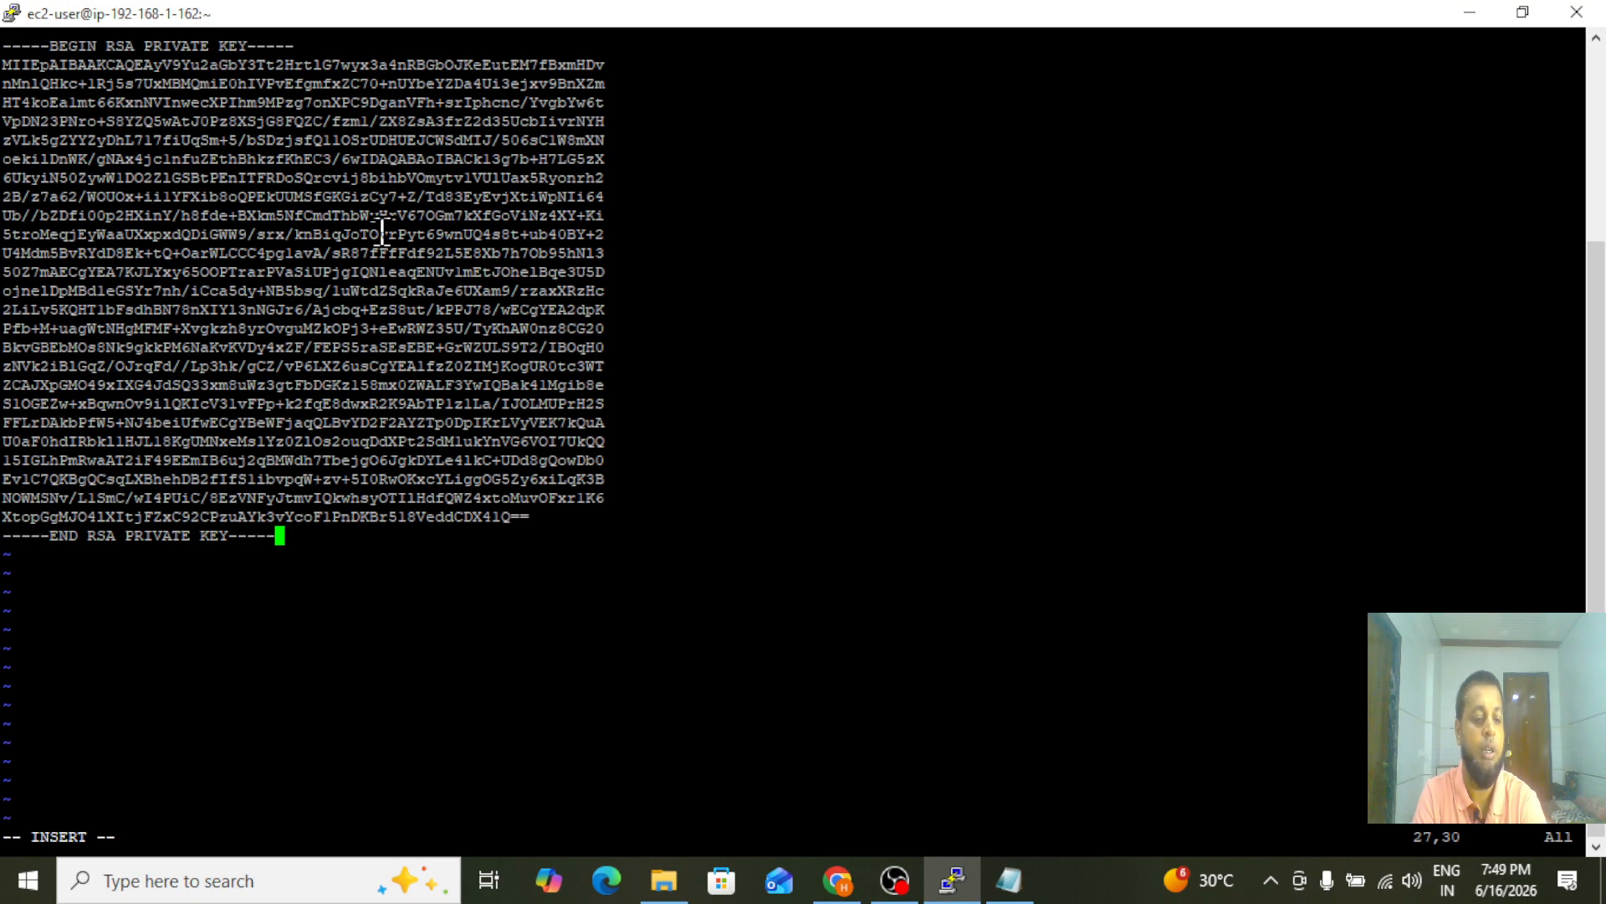
Save the key file with :wq, quit vi and list the files in the home directory
{"action": "key", "text": "Escape"}
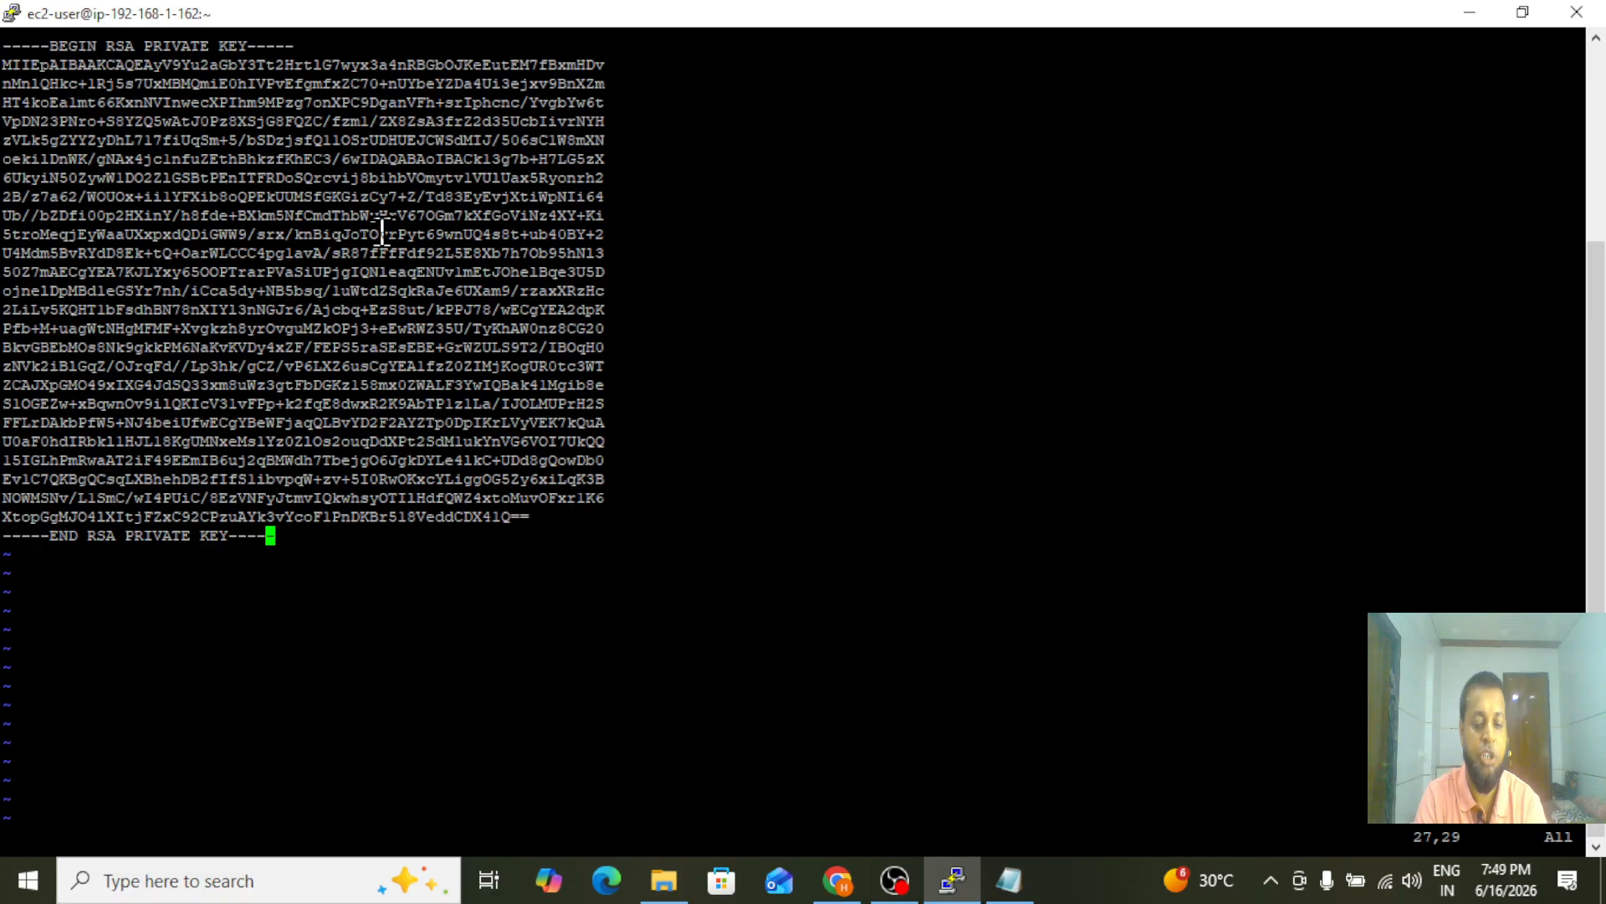
{"action": "type", "text": ":wq!"}
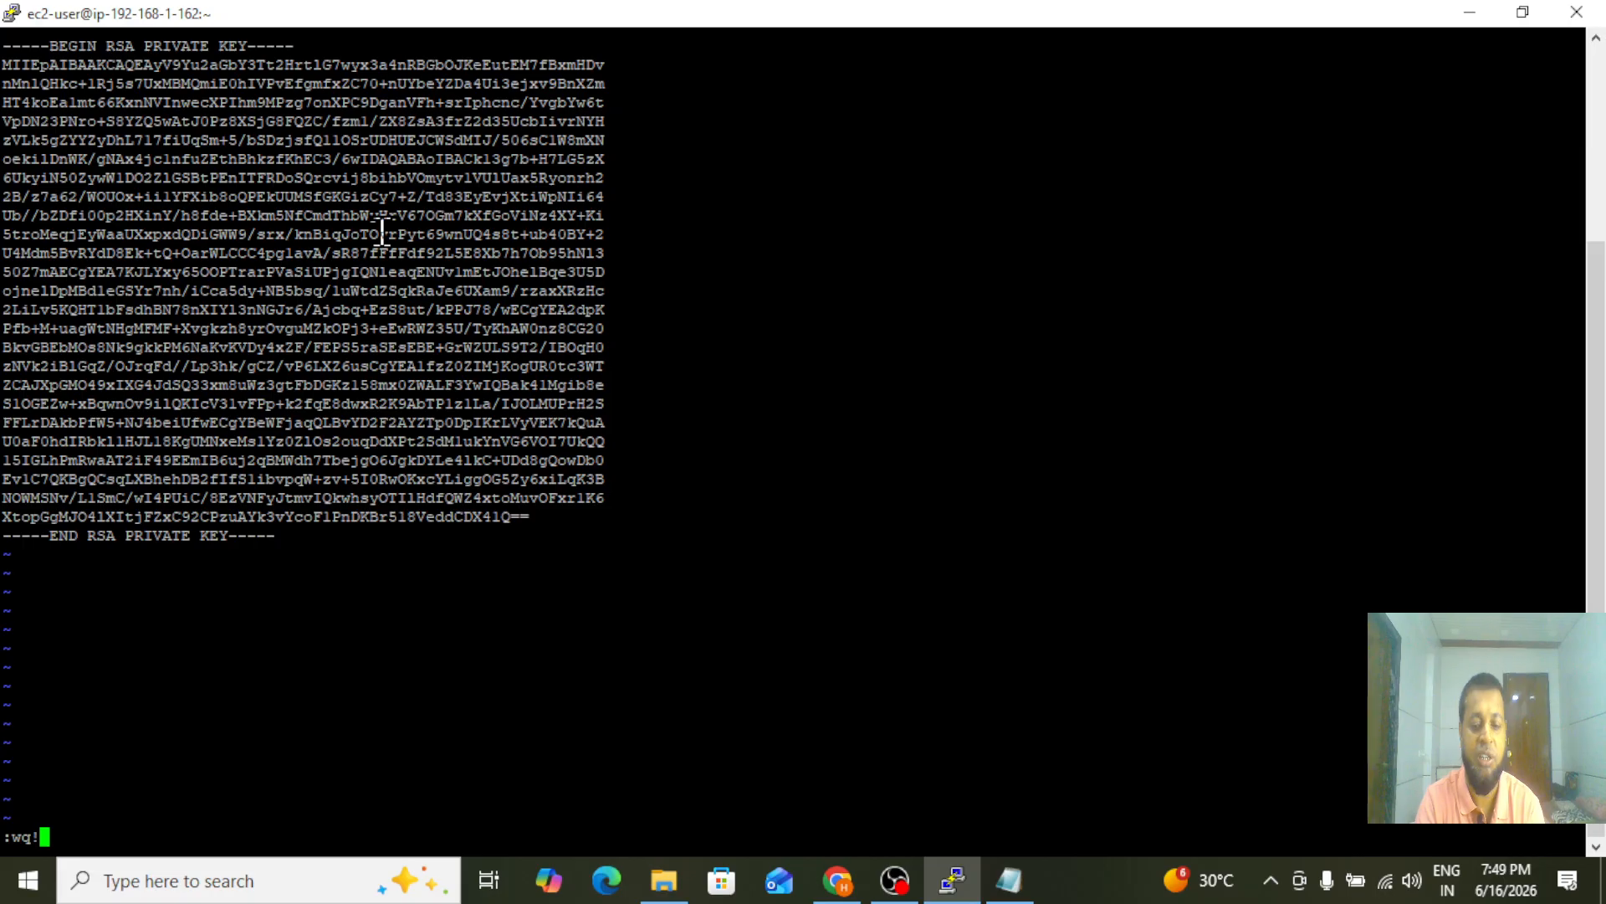
{"action": "key", "text": "Return"}
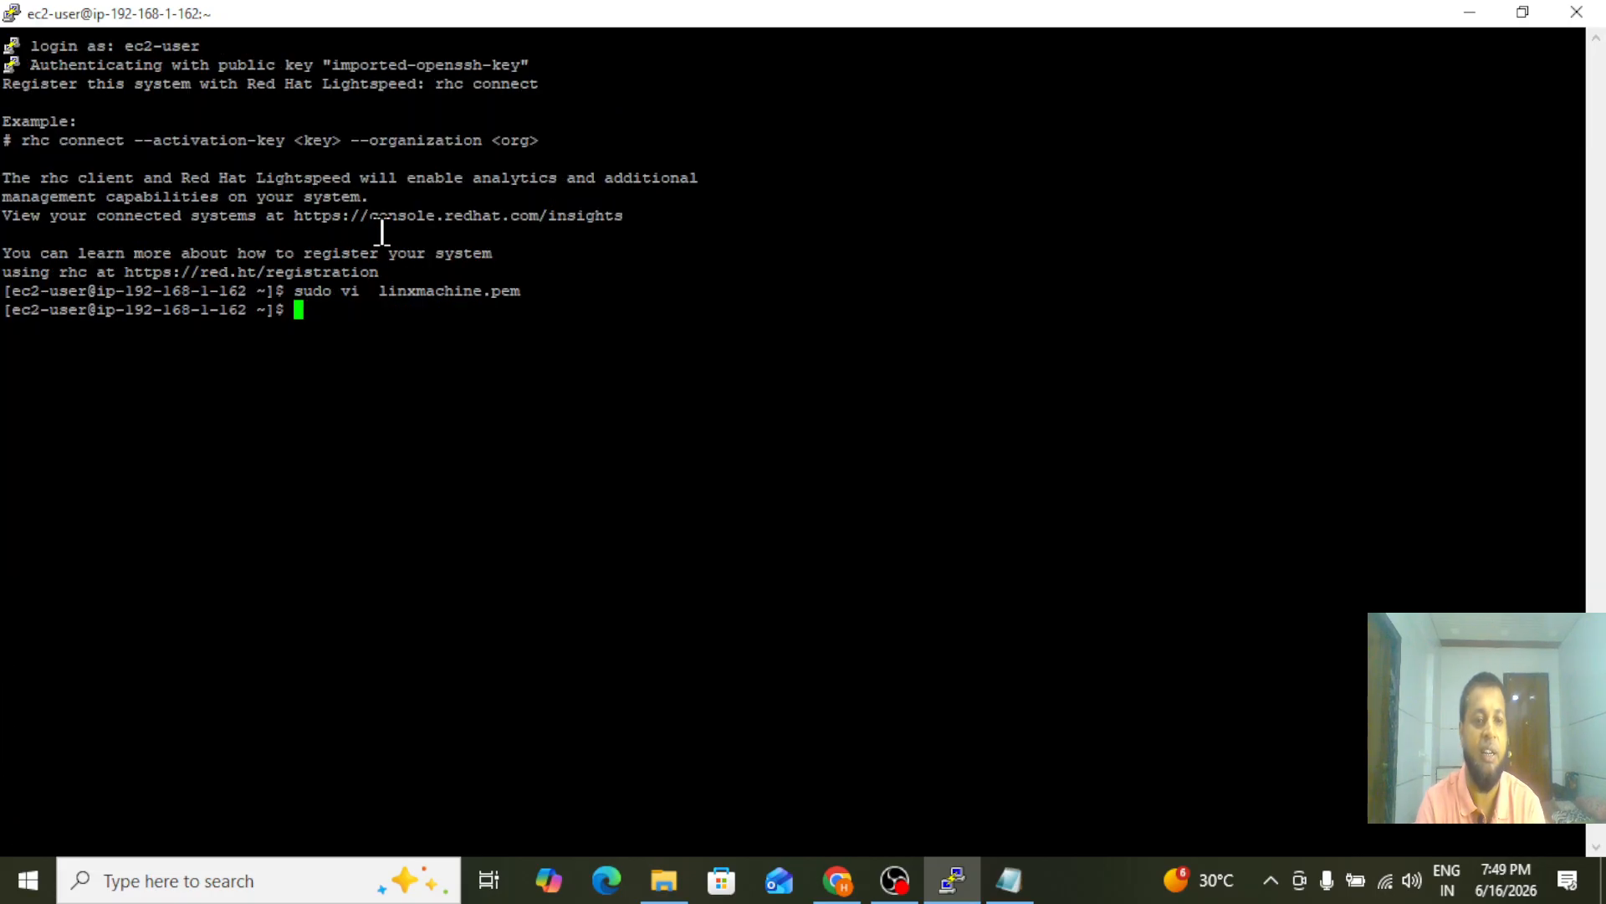
{"action": "type", "text": "ls"}
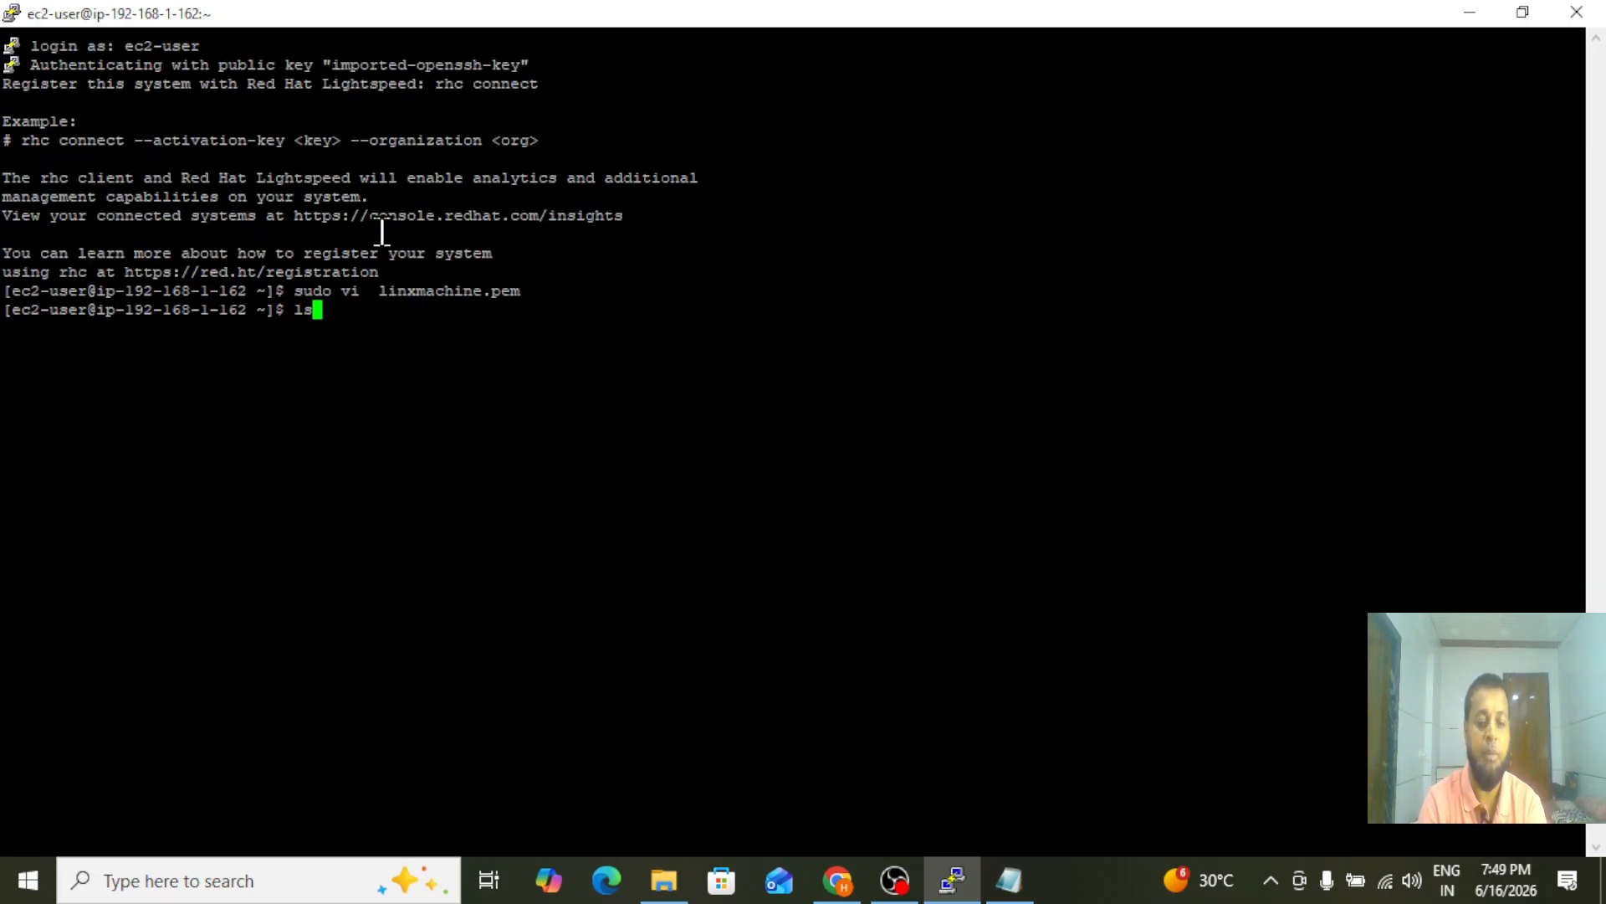
{"action": "key", "text": "Return"}
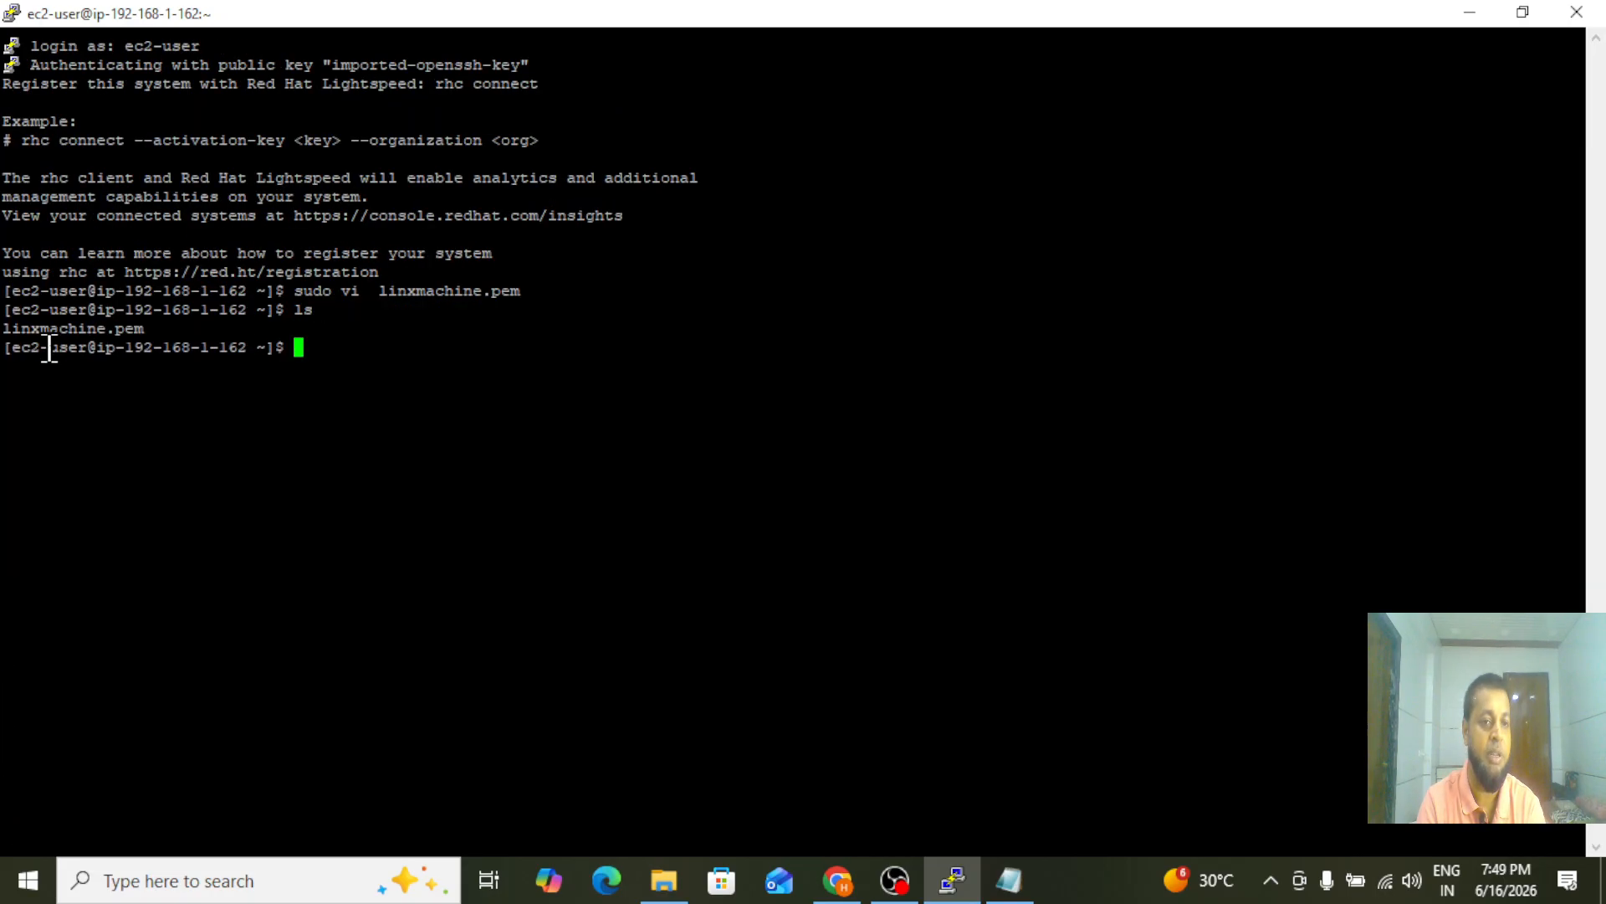
Set the permissions of linxmachine.pem to 777 by running chmod with sudo
{"action": "type", "text": "sudo "}
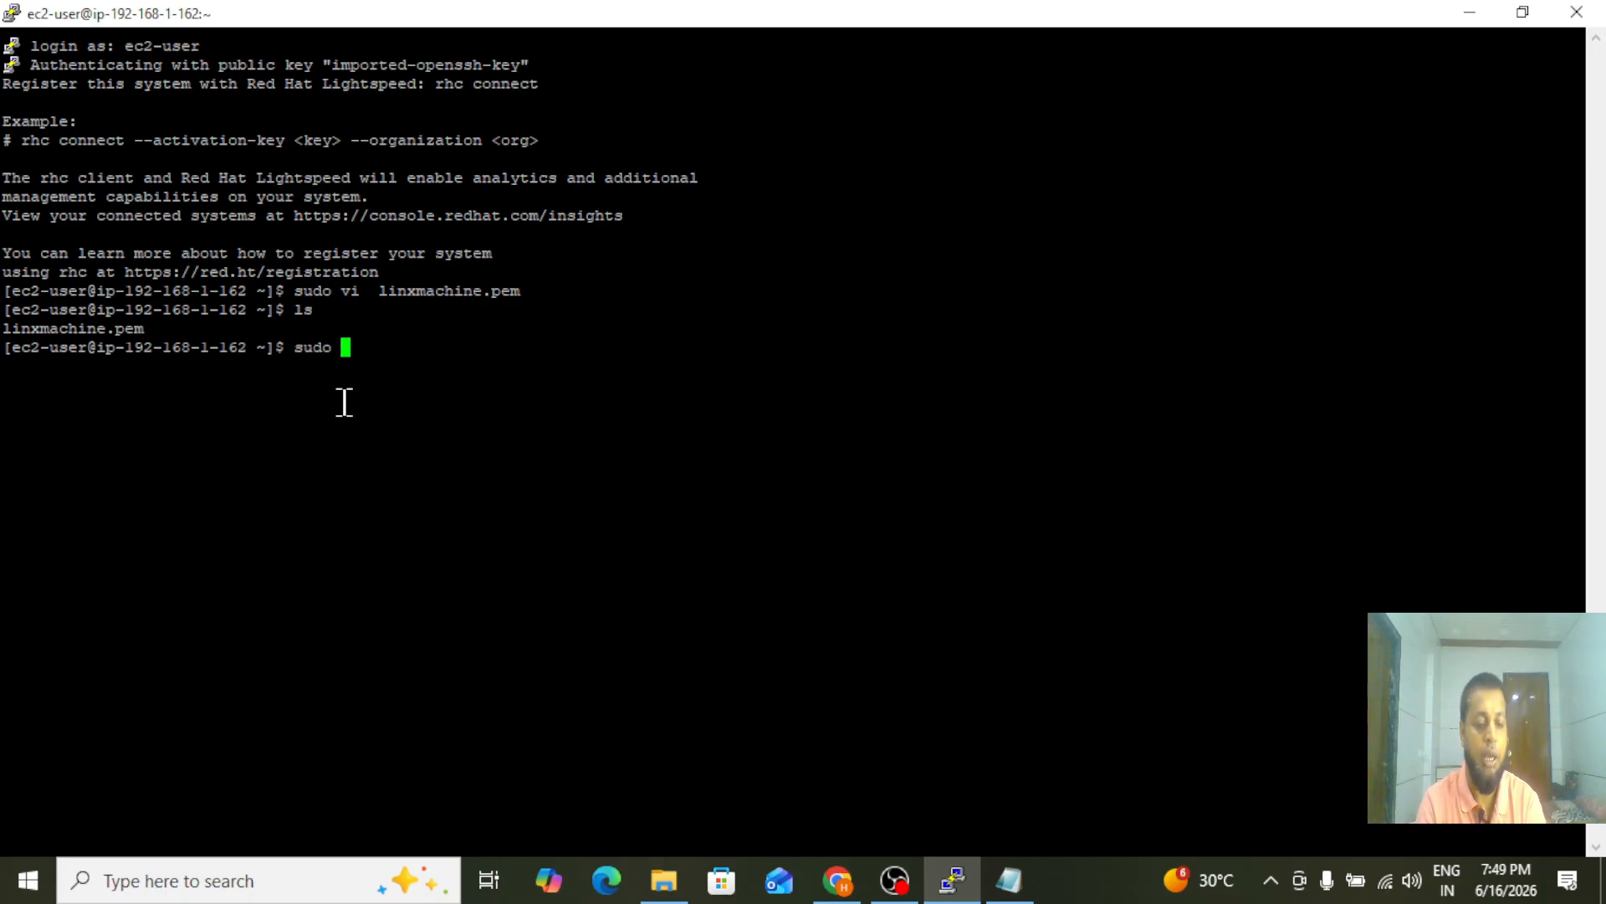
{"action": "type", "text": "chmod"}
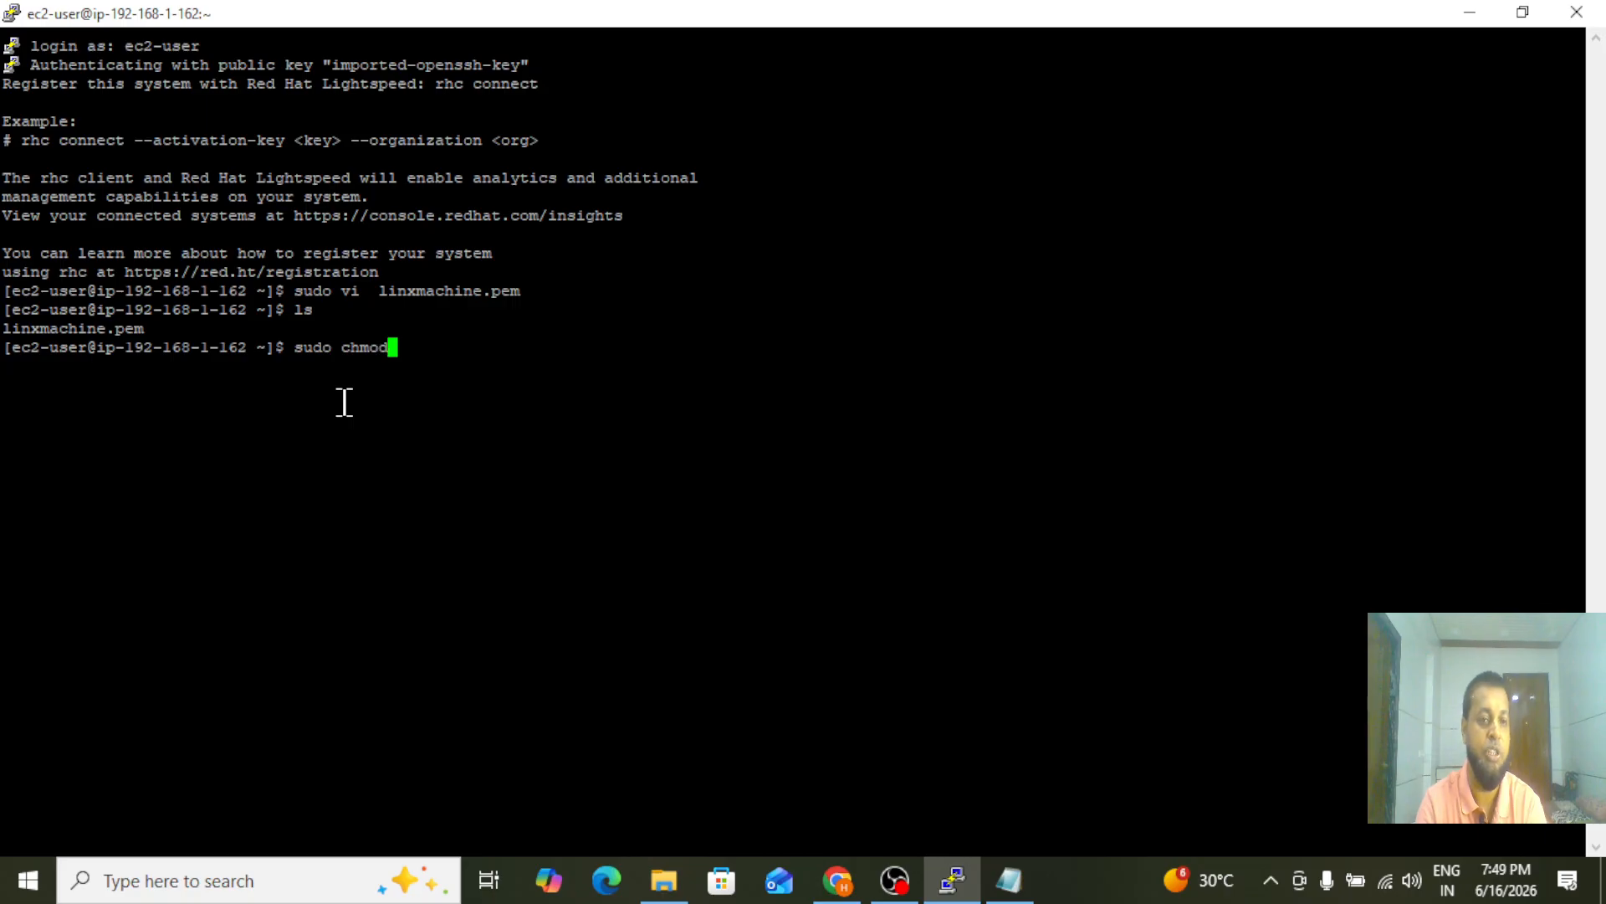
{"action": "type", "text": " 1"}
{"action": "key", "text": "Tab"}
{"action": "key", "text": "Left"}
{"action": "key", "text": "Left"}
{"action": "key", "text": "Left"}
{"action": "key", "text": "Left"}
{"action": "key", "text": "Left"}
{"action": "key", "text": "Left"}
{"action": "key", "text": "Left"}
{"action": "key", "text": "Left"}
{"action": "key", "text": "Left"}
{"action": "key", "text": "Left"}
{"action": "key", "text": "Left"}
{"action": "key", "text": "Left"}
{"action": "key", "text": "Left"}
{"action": "key", "text": "Left"}
{"action": "key", "text": "Left"}
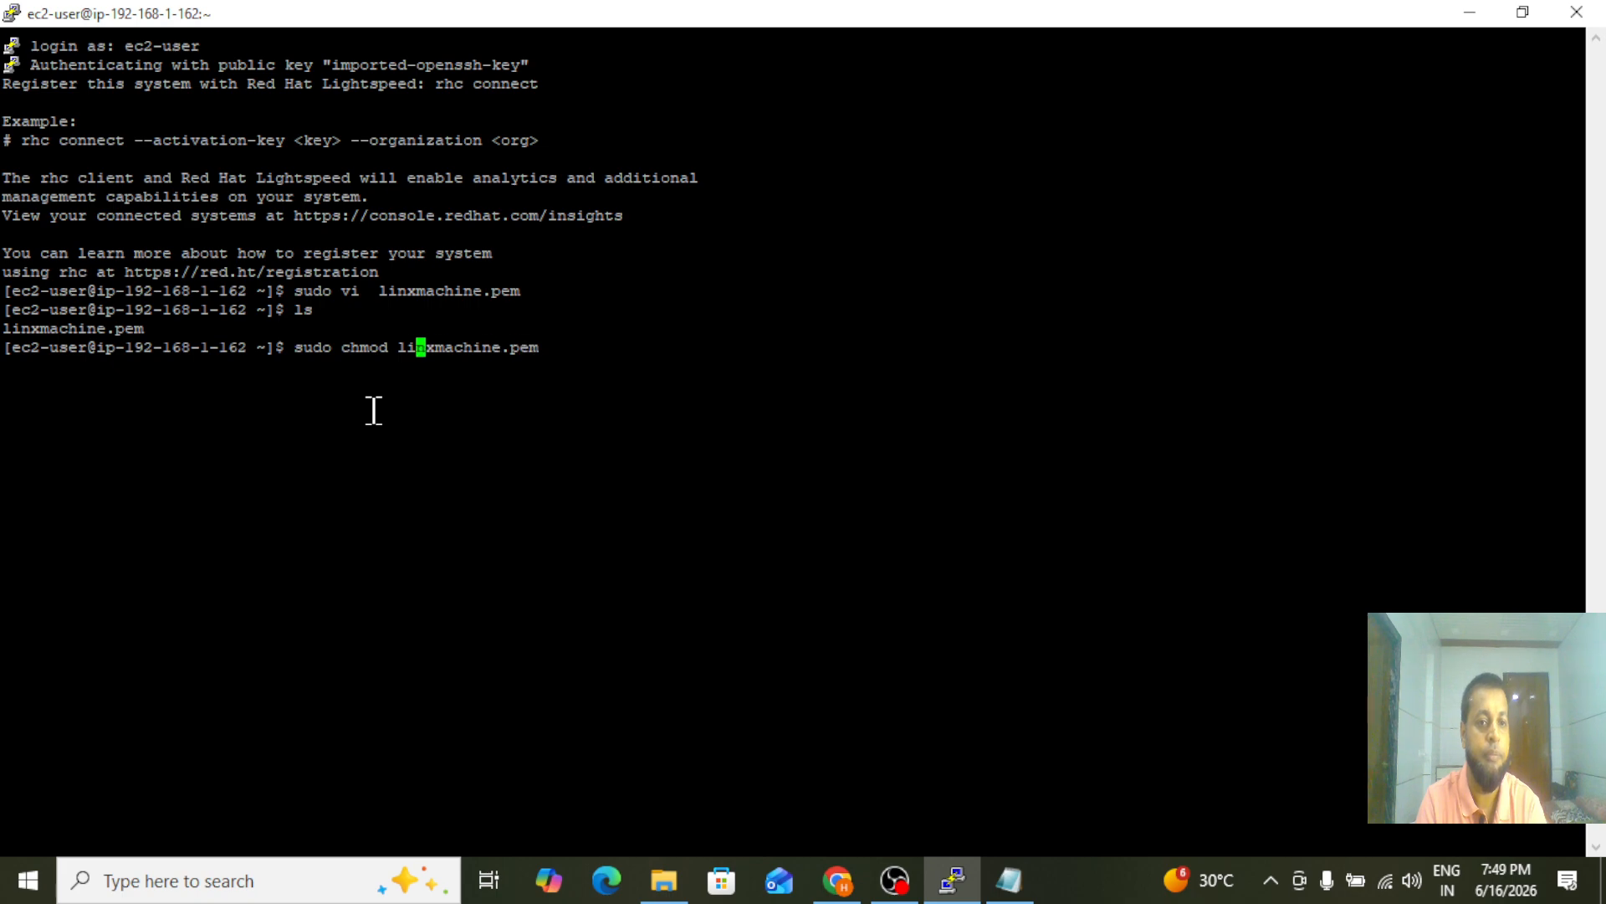
{"action": "type", "text": "777"}
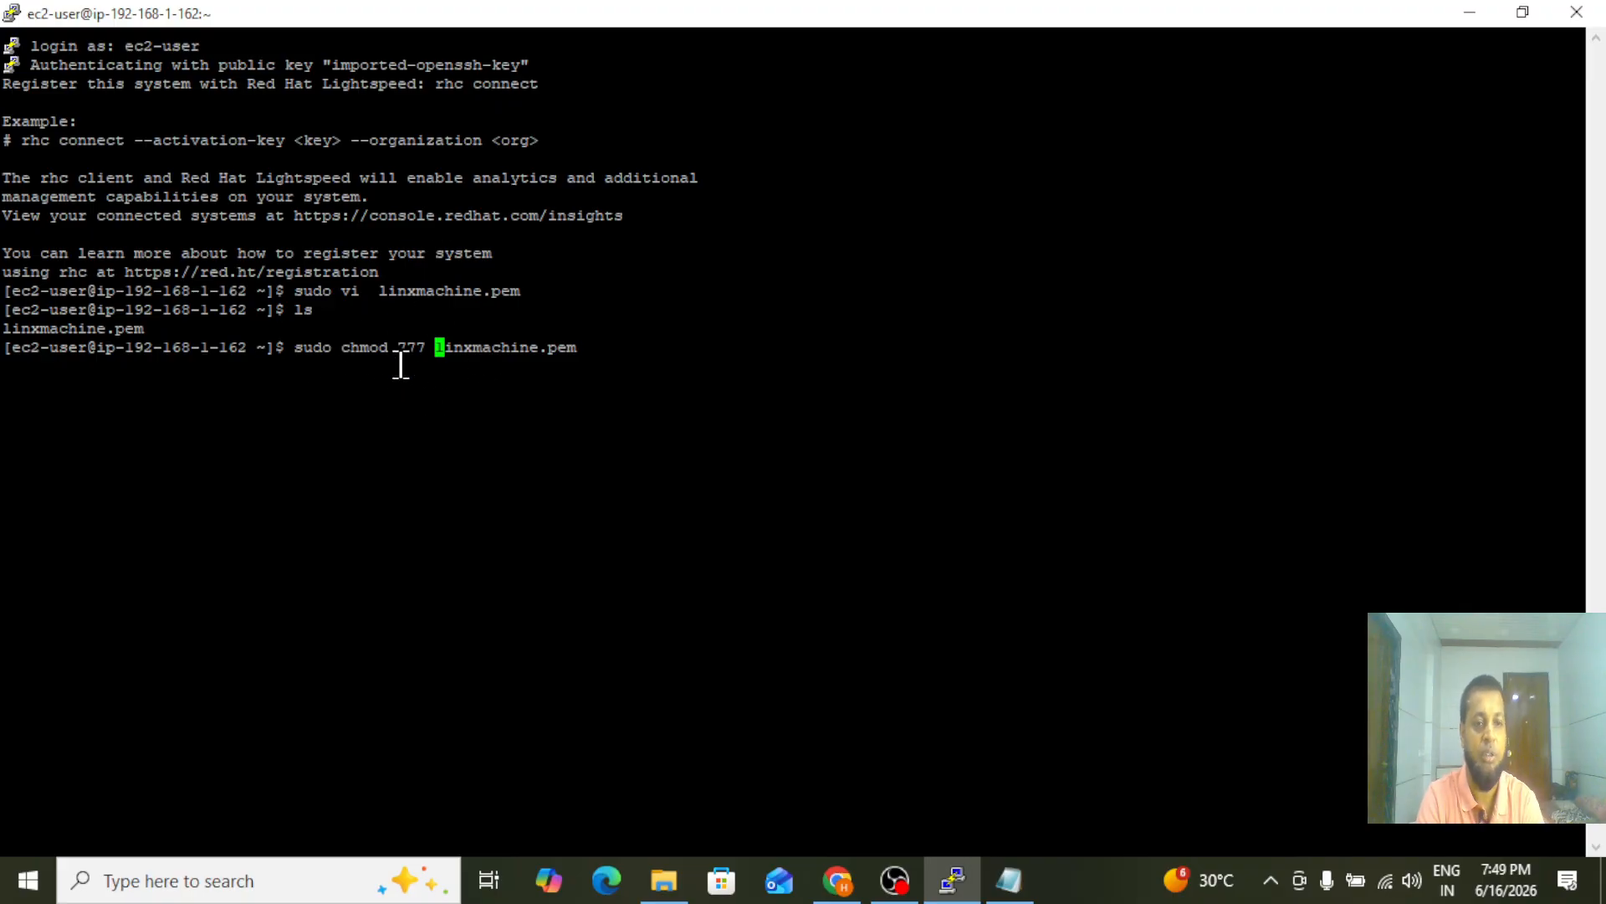
{"action": "key", "text": "Return"}
{"action": "key", "text": "Up"}
{"action": "key", "text": "Up"}
{"action": "key", "text": "Up"}
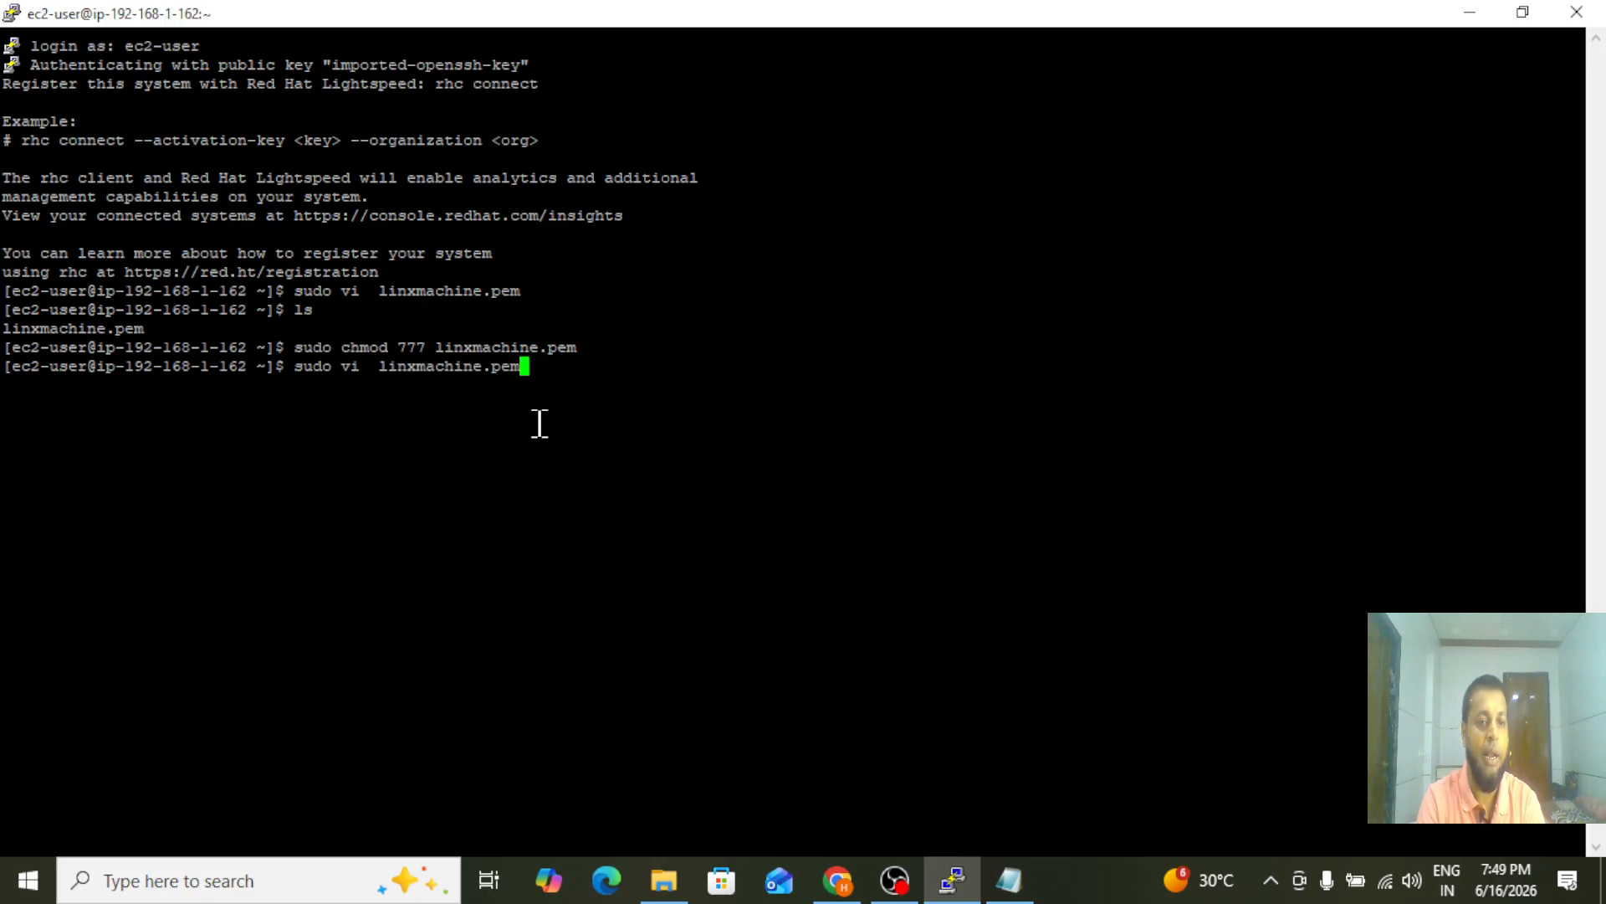
{"action": "key", "text": "Down"}
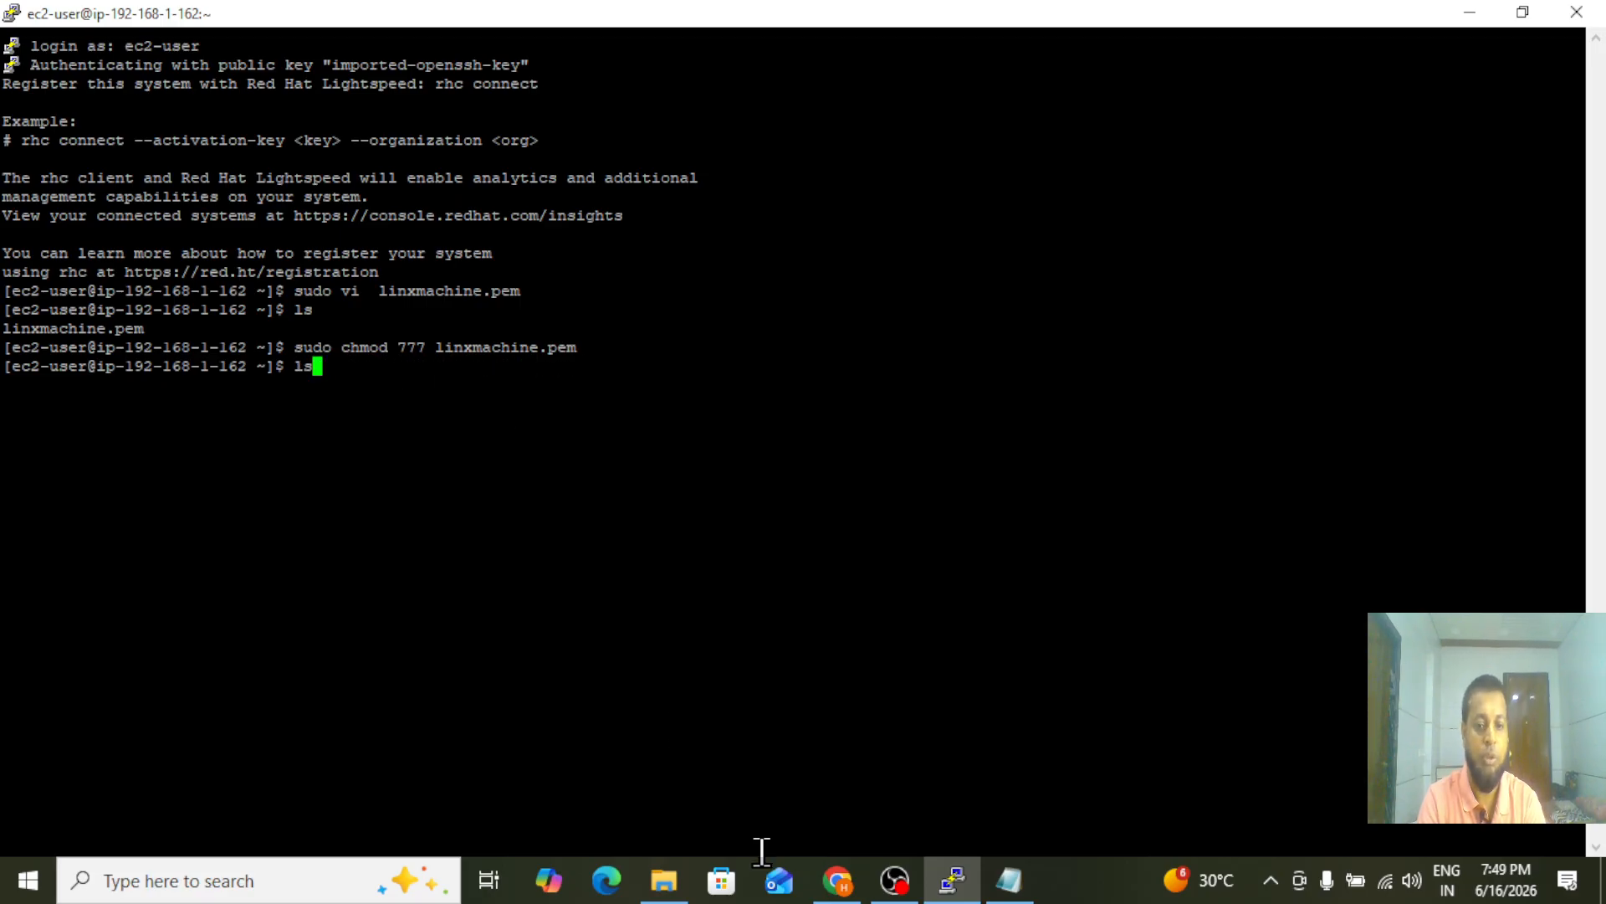
{"action": "left_click", "coordinate": [837, 881]}
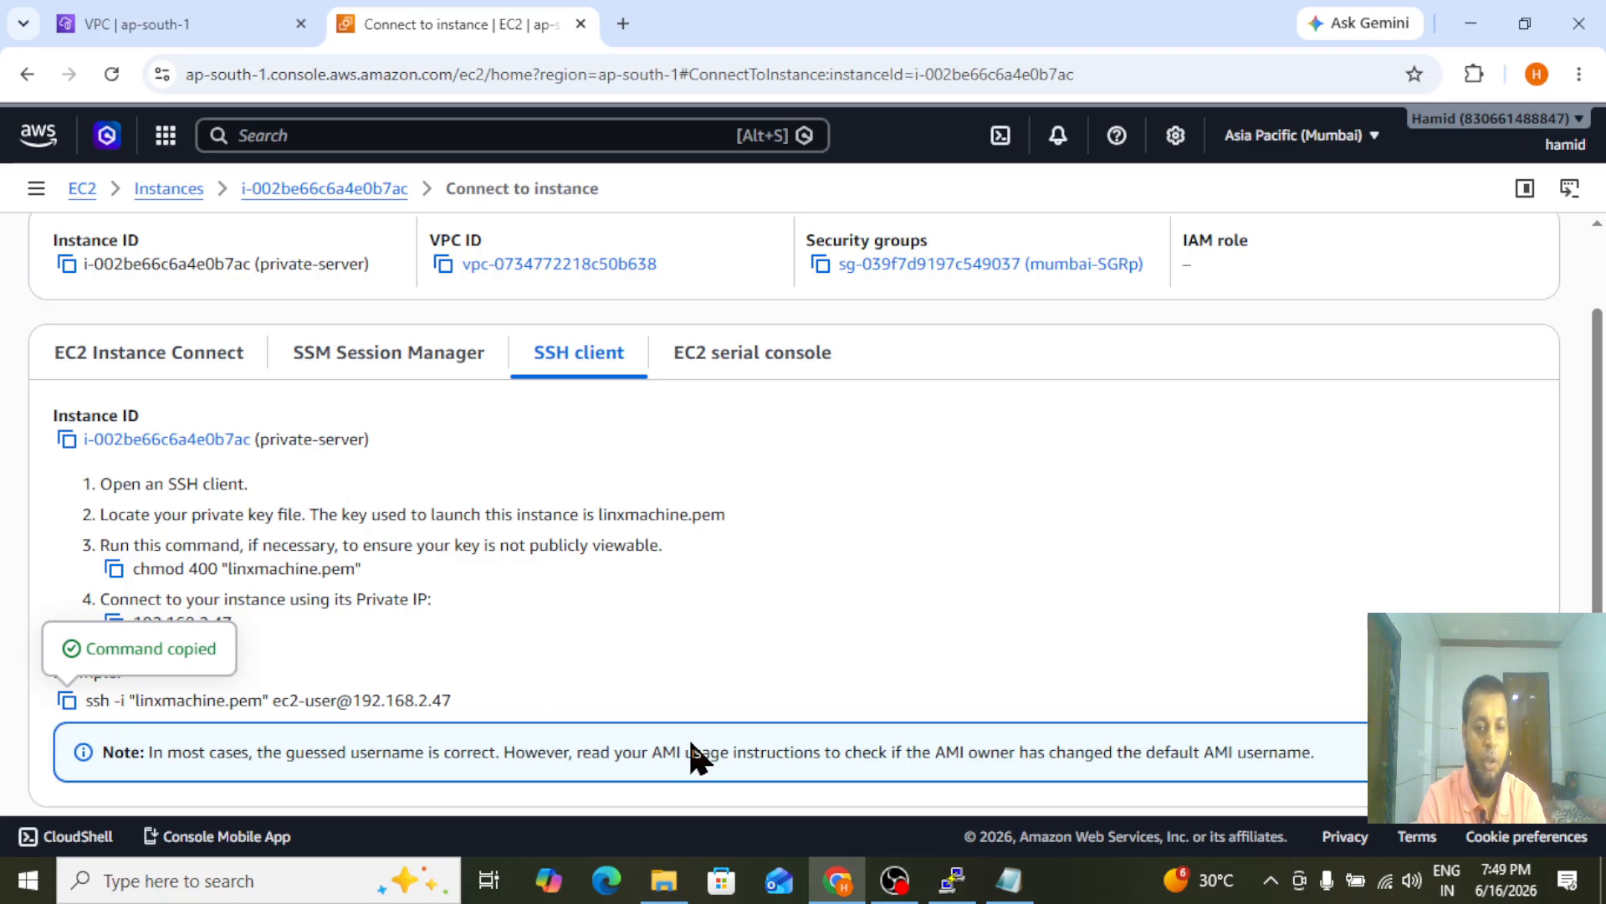
{"action": "left_click", "coordinate": [953, 881]}
{"action": "key", "text": "BackSpace"}
{"action": "key", "text": "BackSpace"}
{"action": "right_click", "coordinate": [635, 543]}
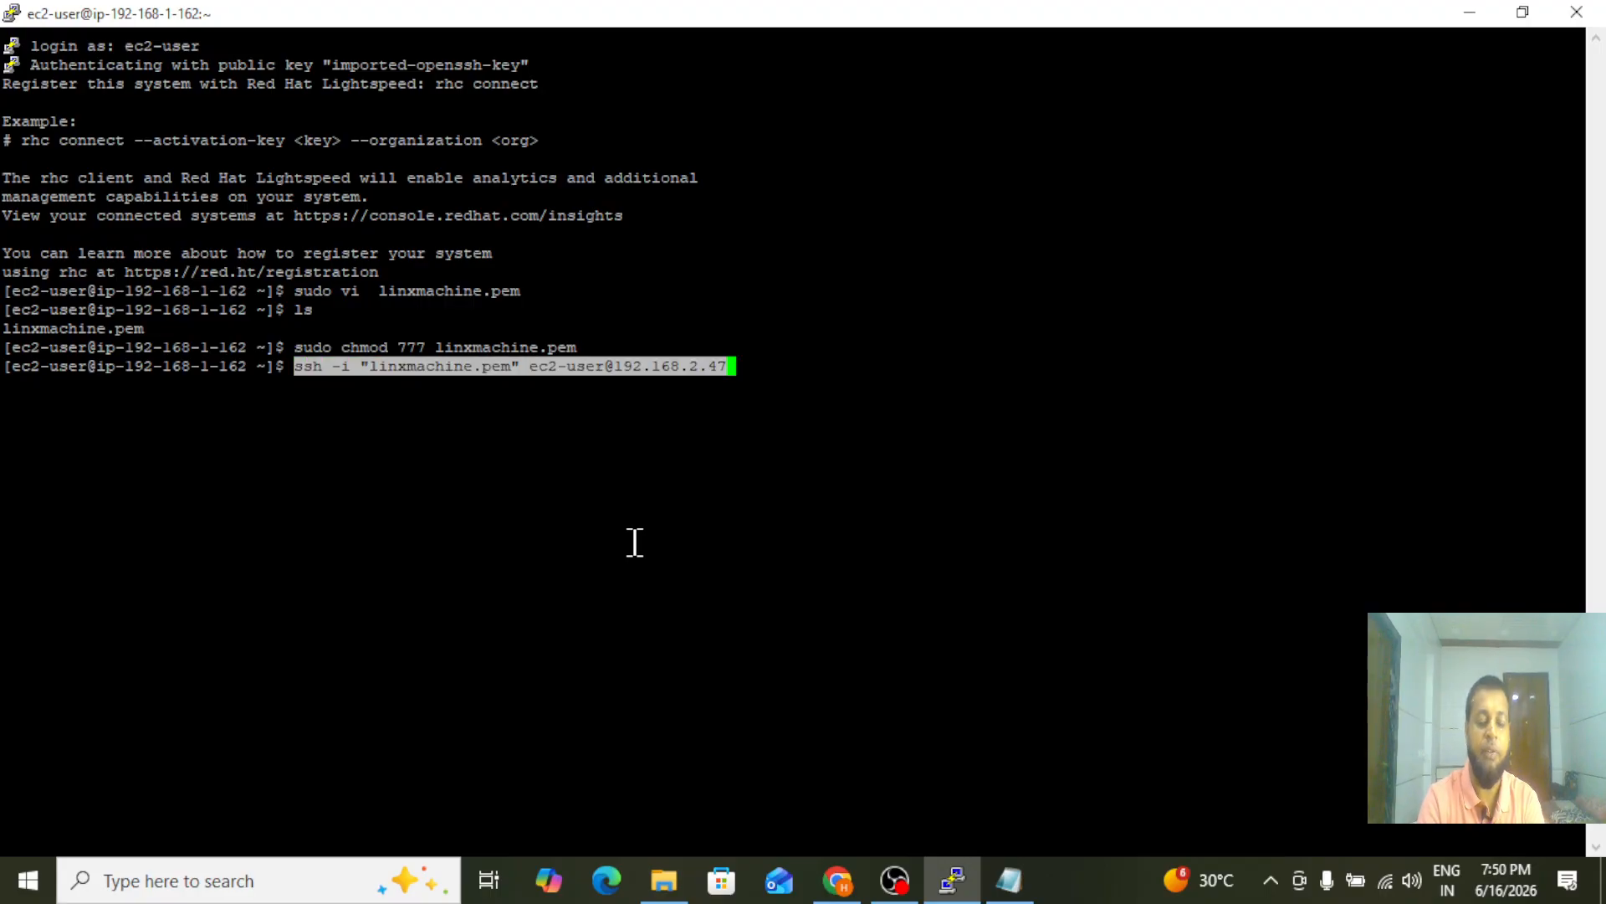
{"action": "key", "text": "Return"}
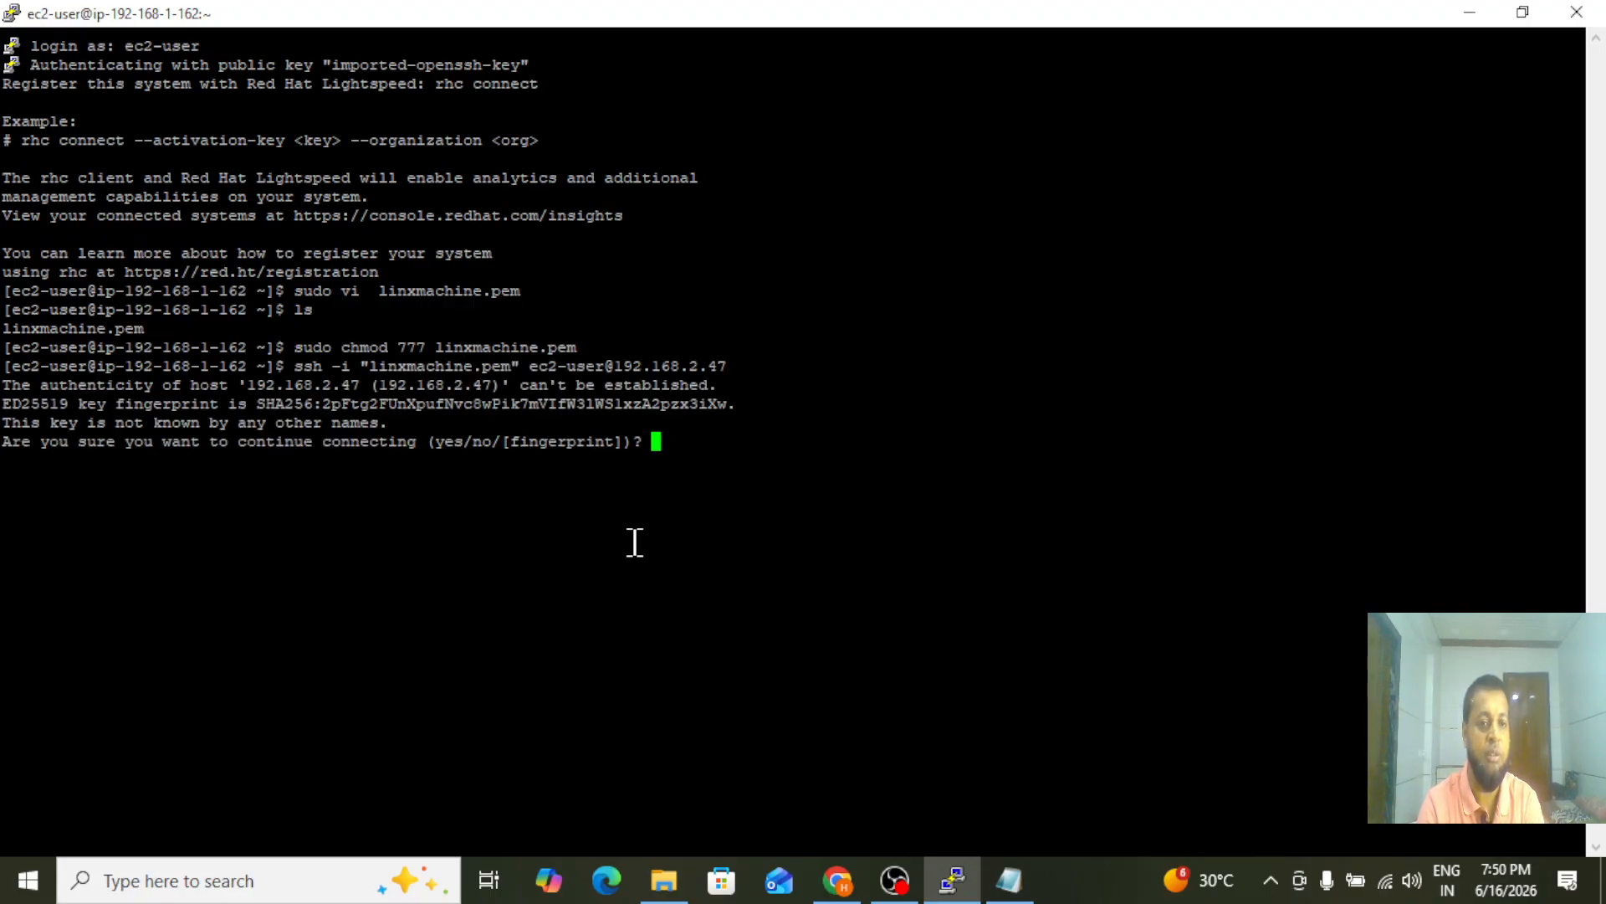
{"action": "type", "text": "yes"}
{"action": "key", "text": "Return"}
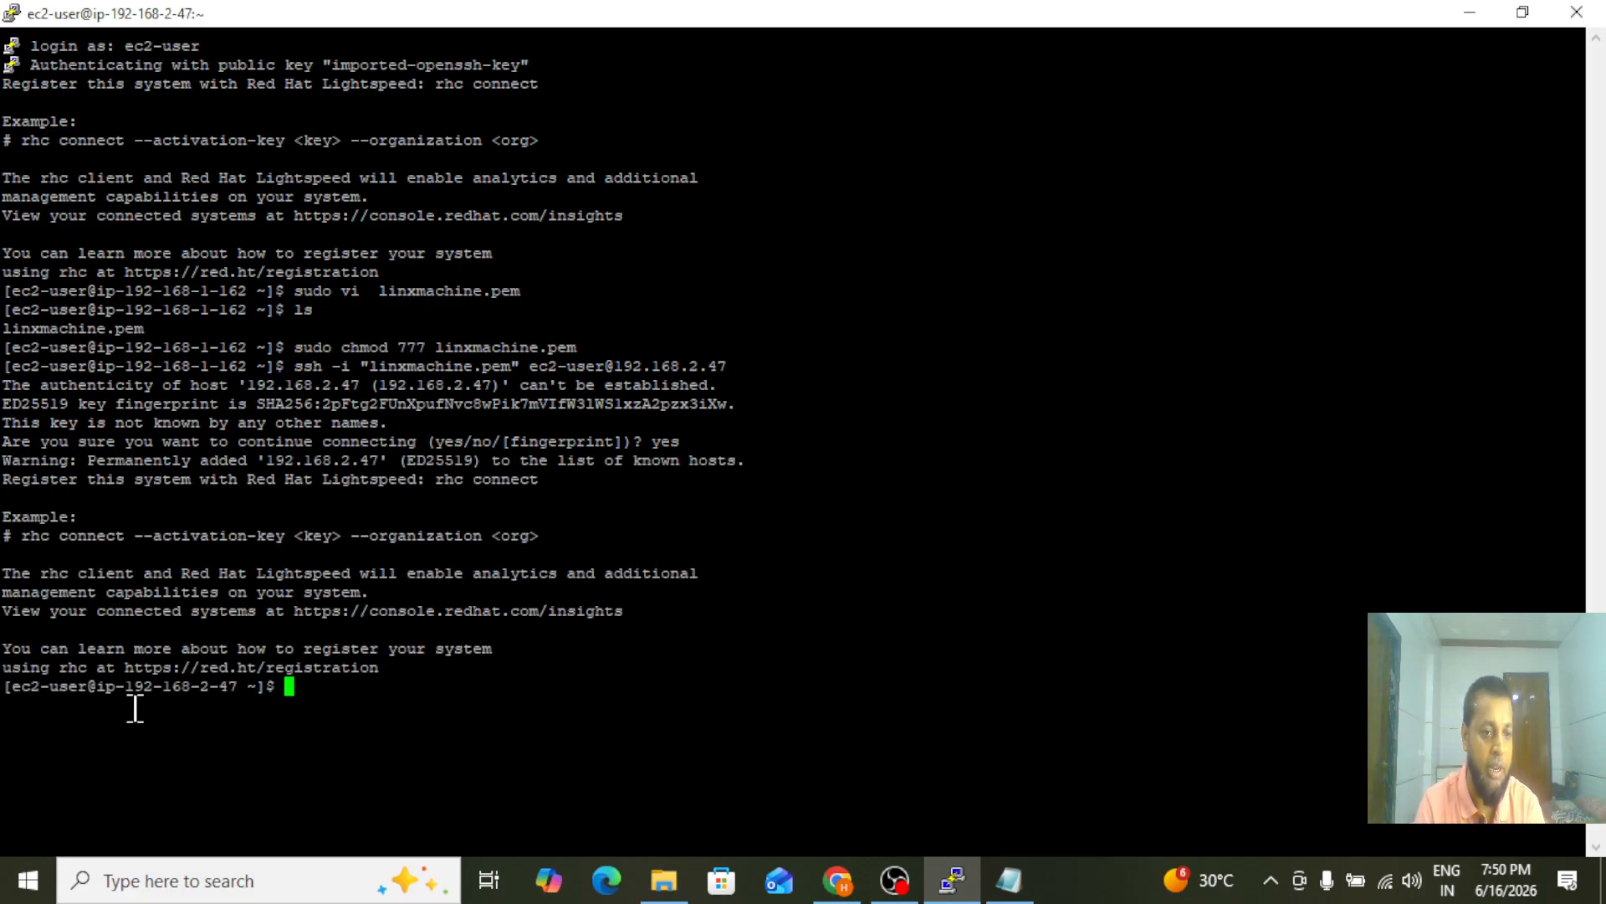
Compare the IP address in the shell prompt with the public and private IPv4 addresses of private-server in the EC2 console
{"action": "left_click_drag", "start_coordinate": [125, 686], "coordinate": [241, 688]}
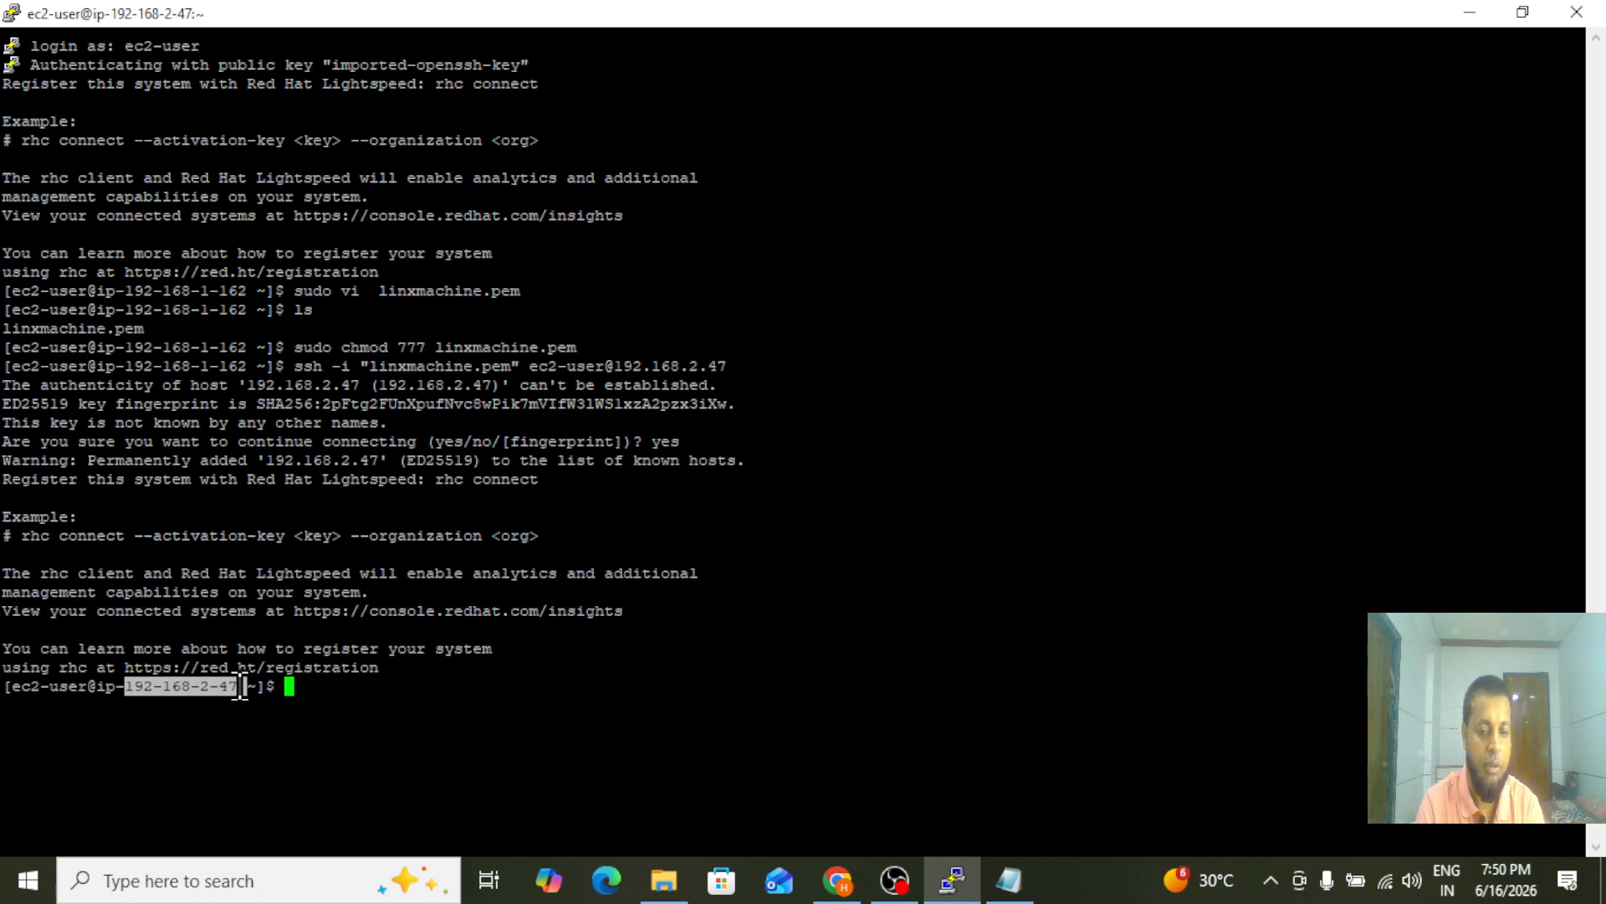
{"action": "left_click", "coordinate": [838, 880]}
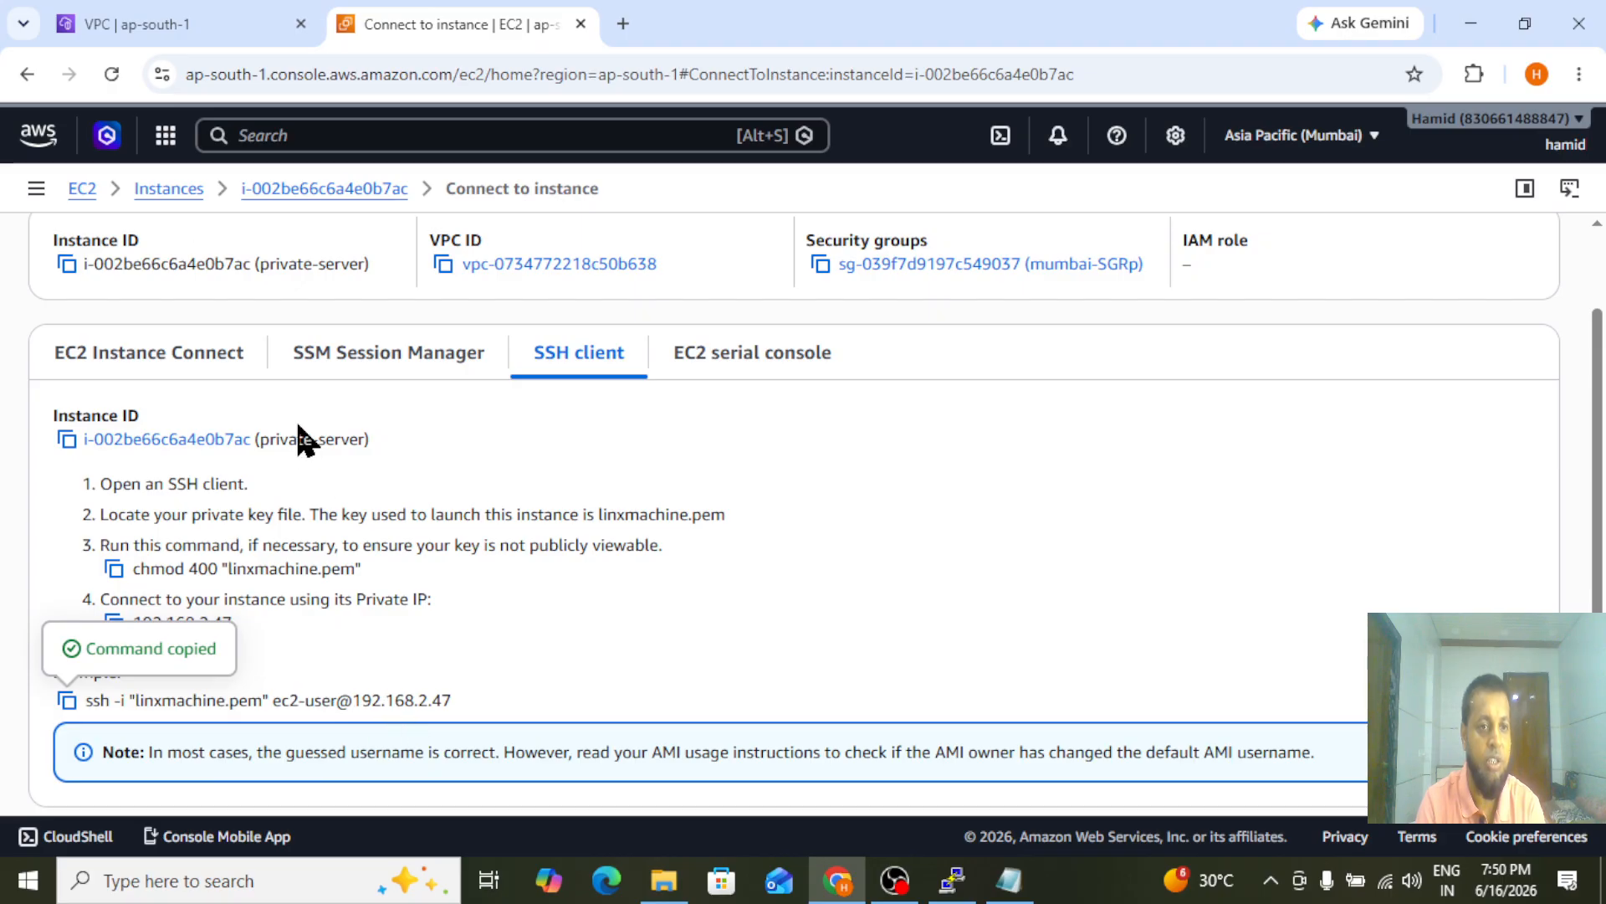
{"action": "left_click", "coordinate": [174, 189]}
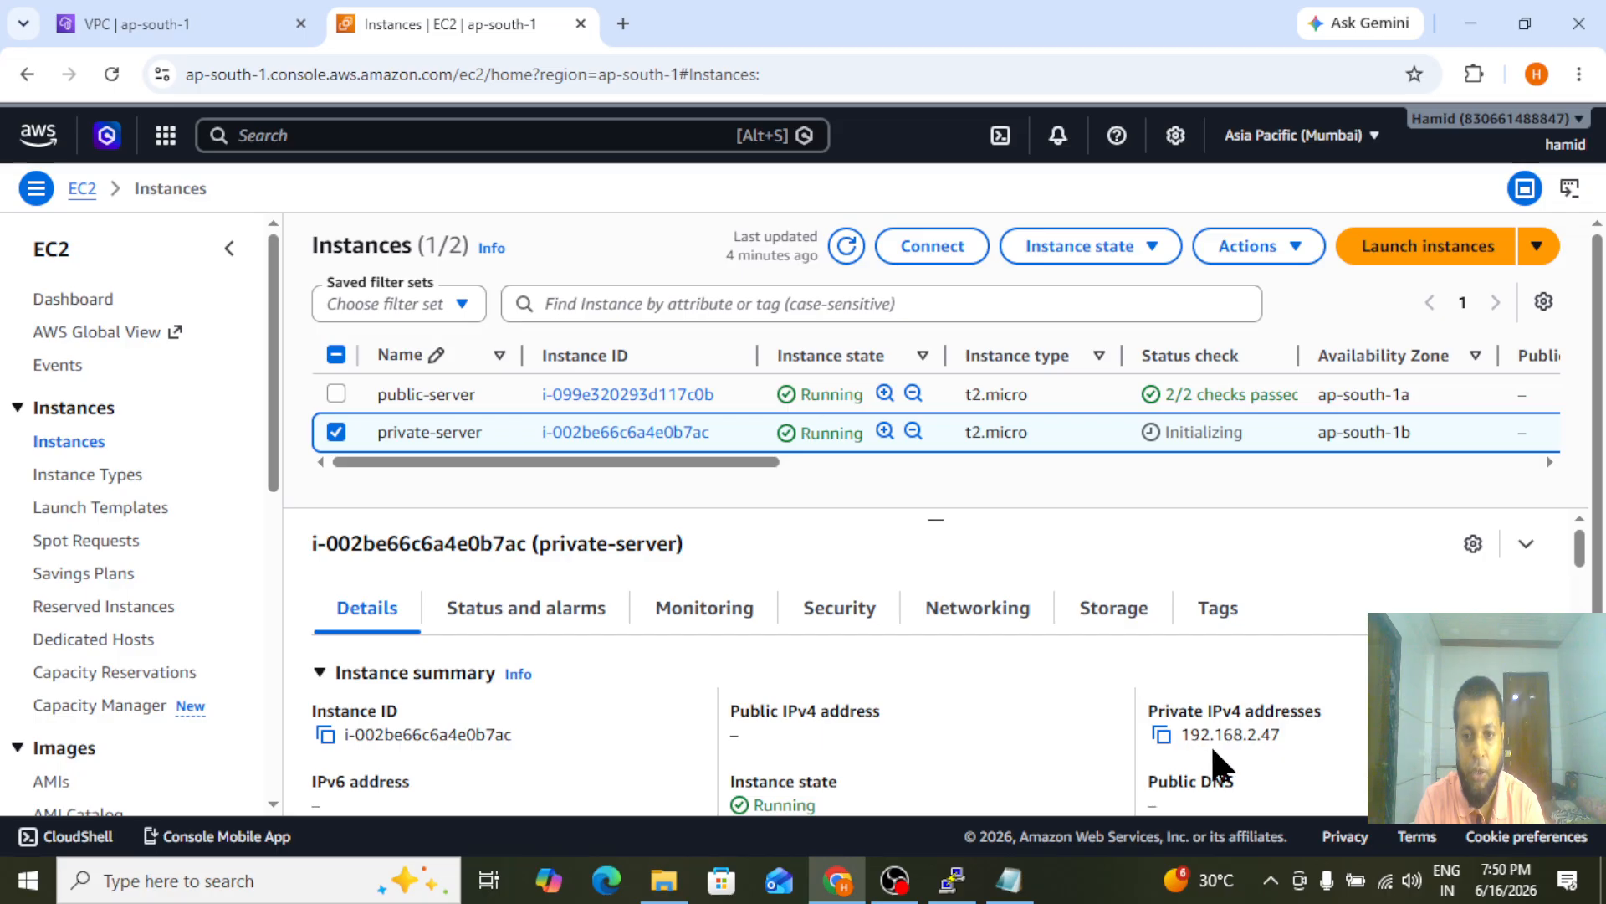
{"action": "left_click_drag", "start_coordinate": [741, 716], "coordinate": [762, 736]}
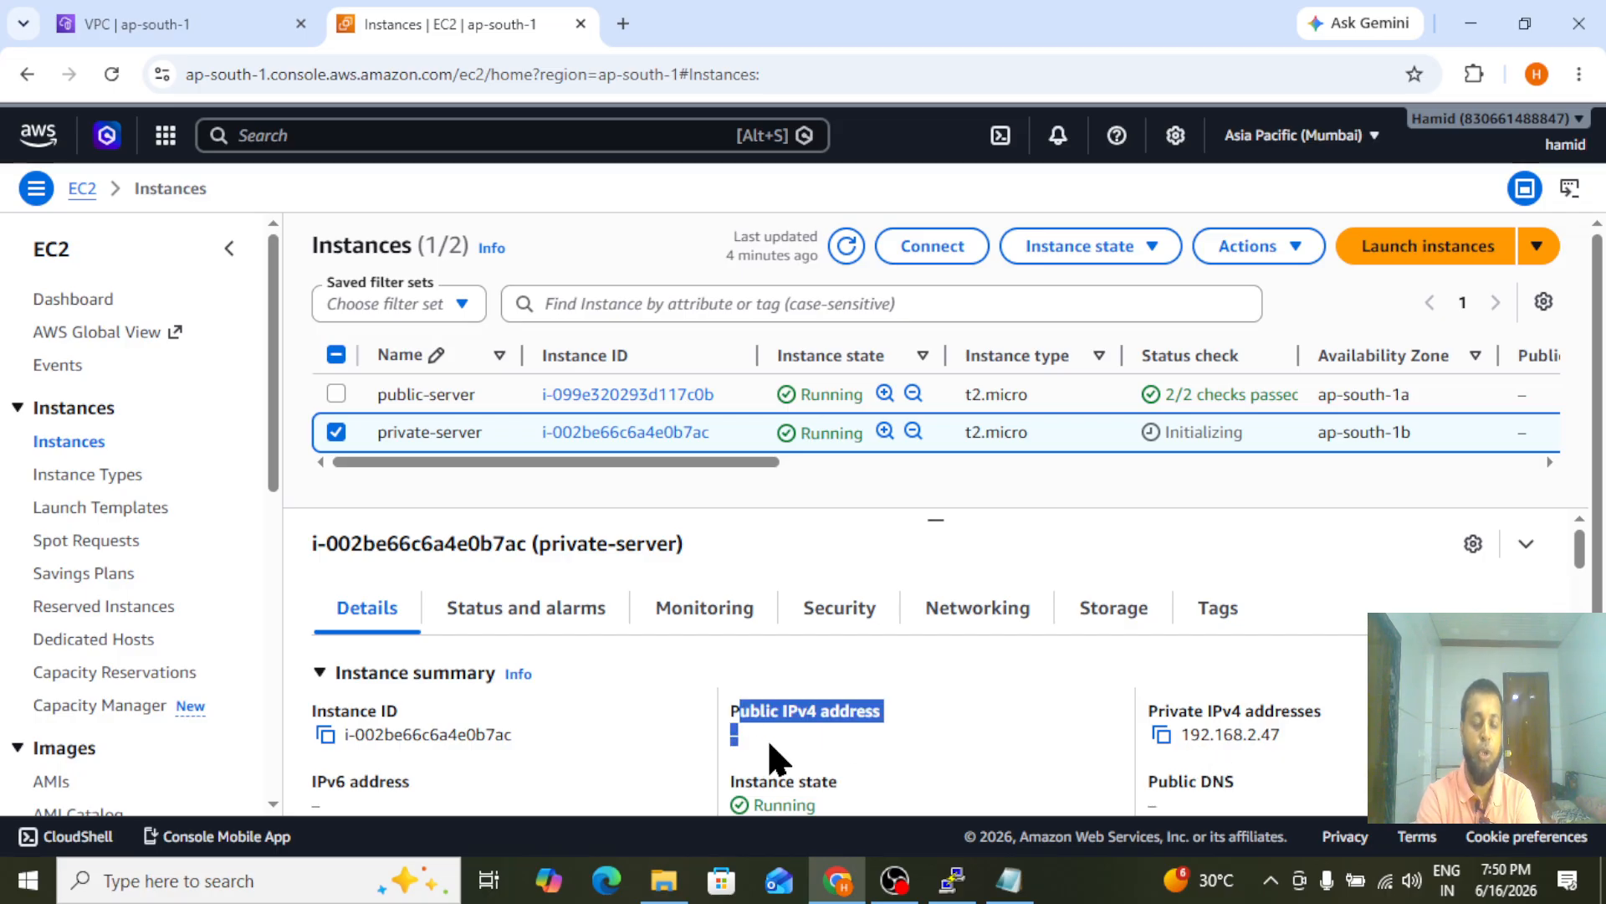
{"action": "left_click", "coordinate": [769, 744]}
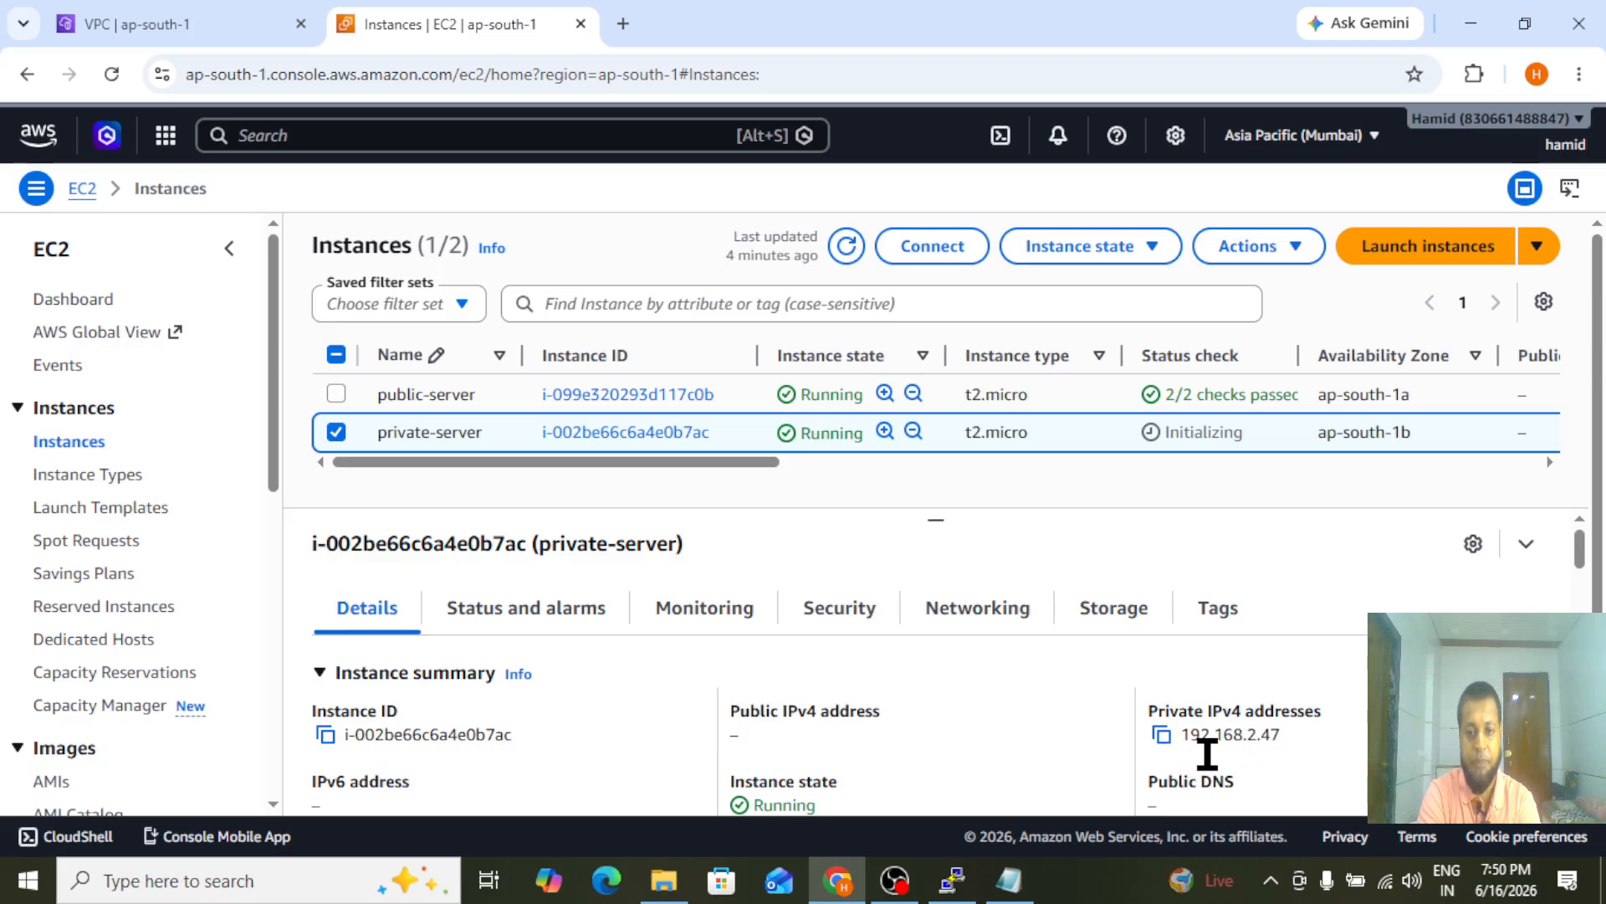
Return to the PuTTY session on the private server and clear the terminal
{"action": "left_click", "coordinate": [953, 880]}
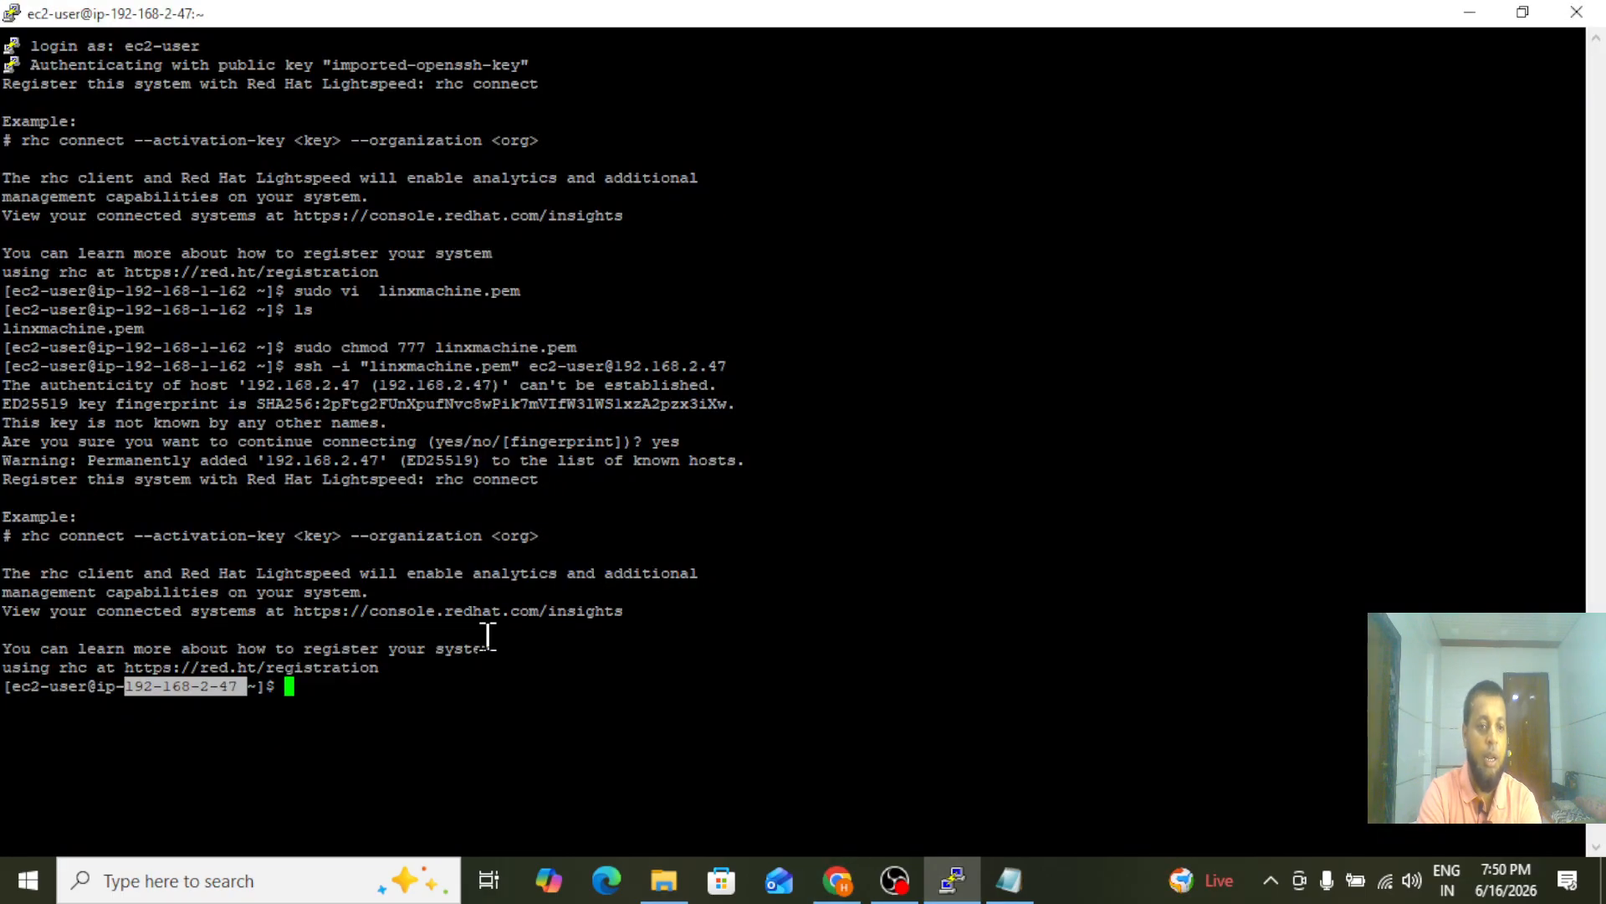
{"action": "type", "text": "clea"}
{"action": "type", "text": "r"}
{"action": "key", "text": "Return"}
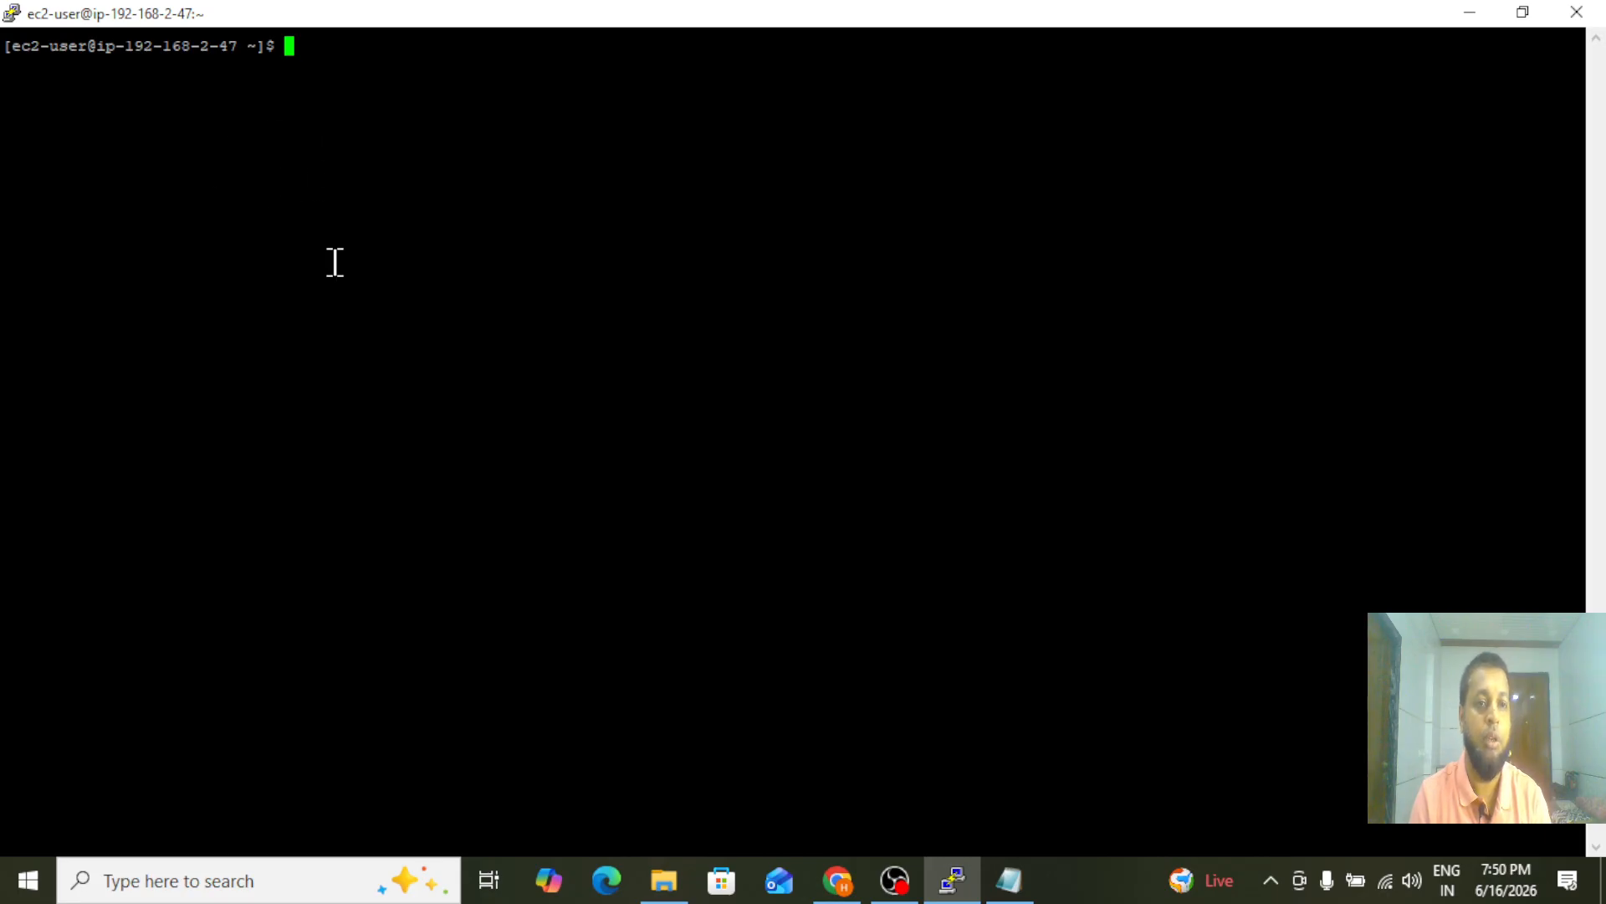
{"action": "type", "text": "aws s3"}
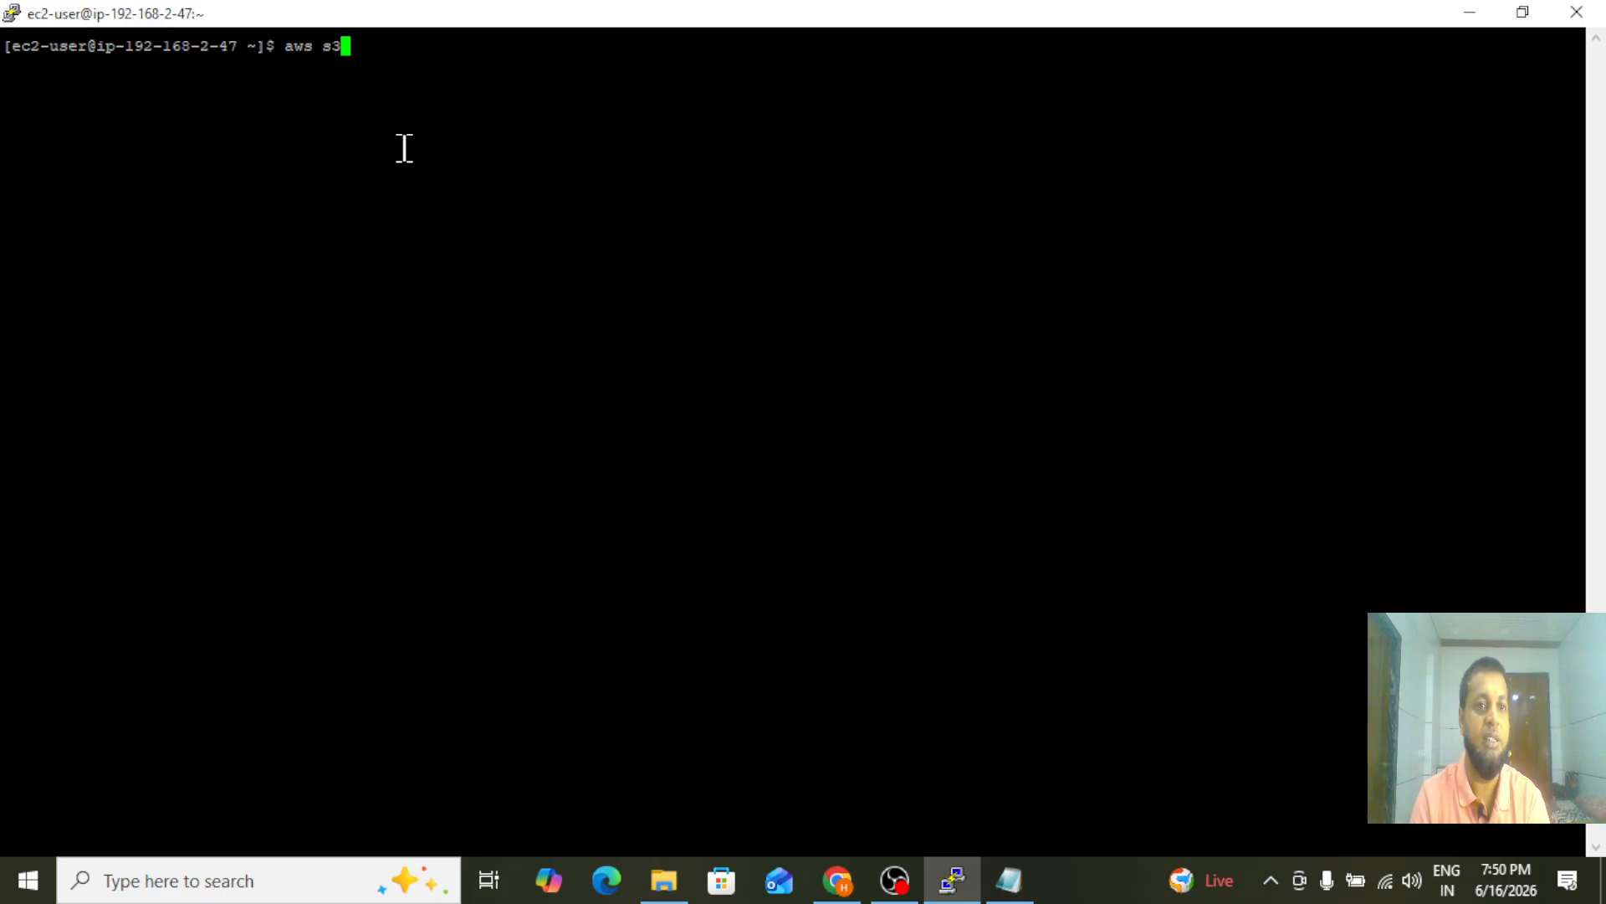
{"action": "key", "text": "BackSpace"}
{"action": "key", "text": "BackSpace"}
{"action": "key", "text": "BackSpace"}
{"action": "key", "text": "BackSpace"}
{"action": "key", "text": "BackSpace"}
{"action": "key", "text": "BackSpace"}
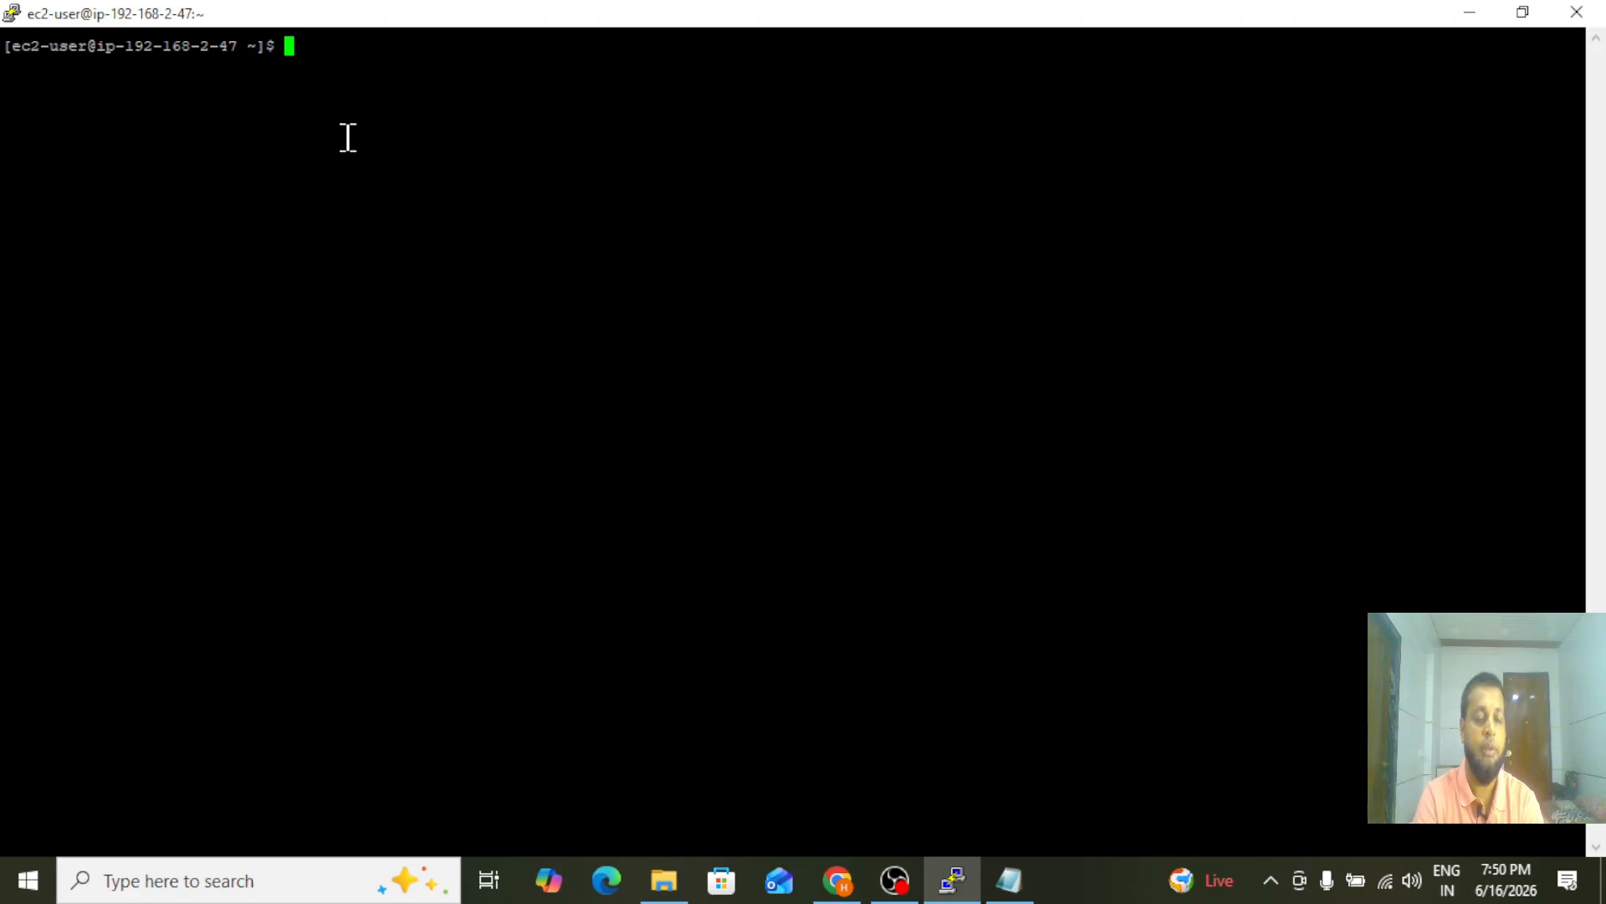
{"action": "type", "text": "aw"}
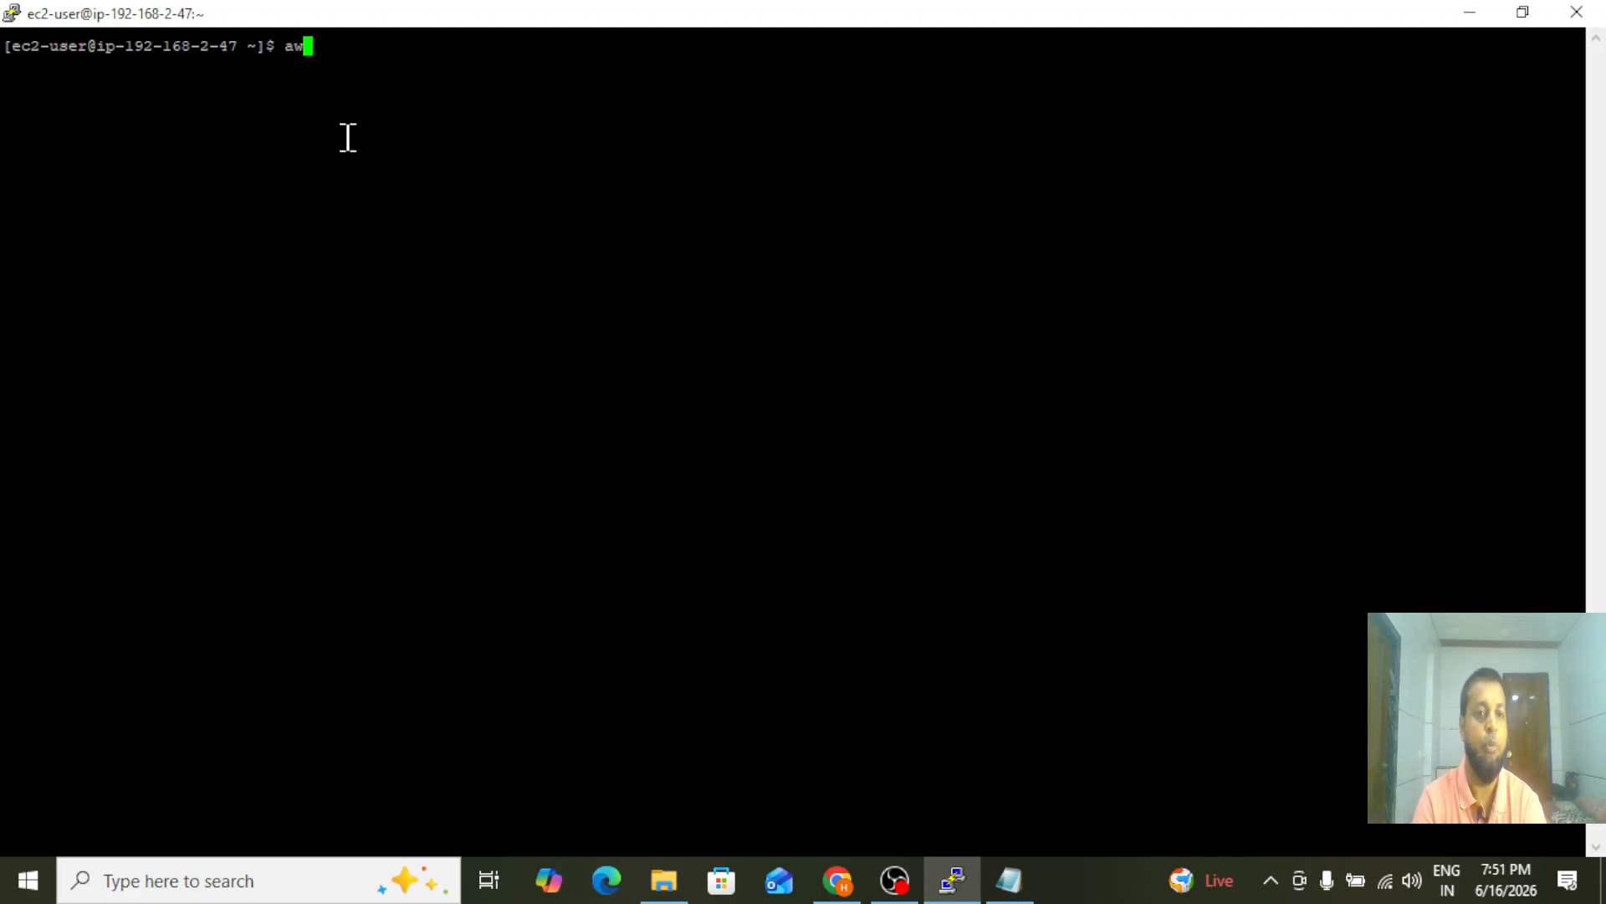
{"action": "type", "text": "scli"}
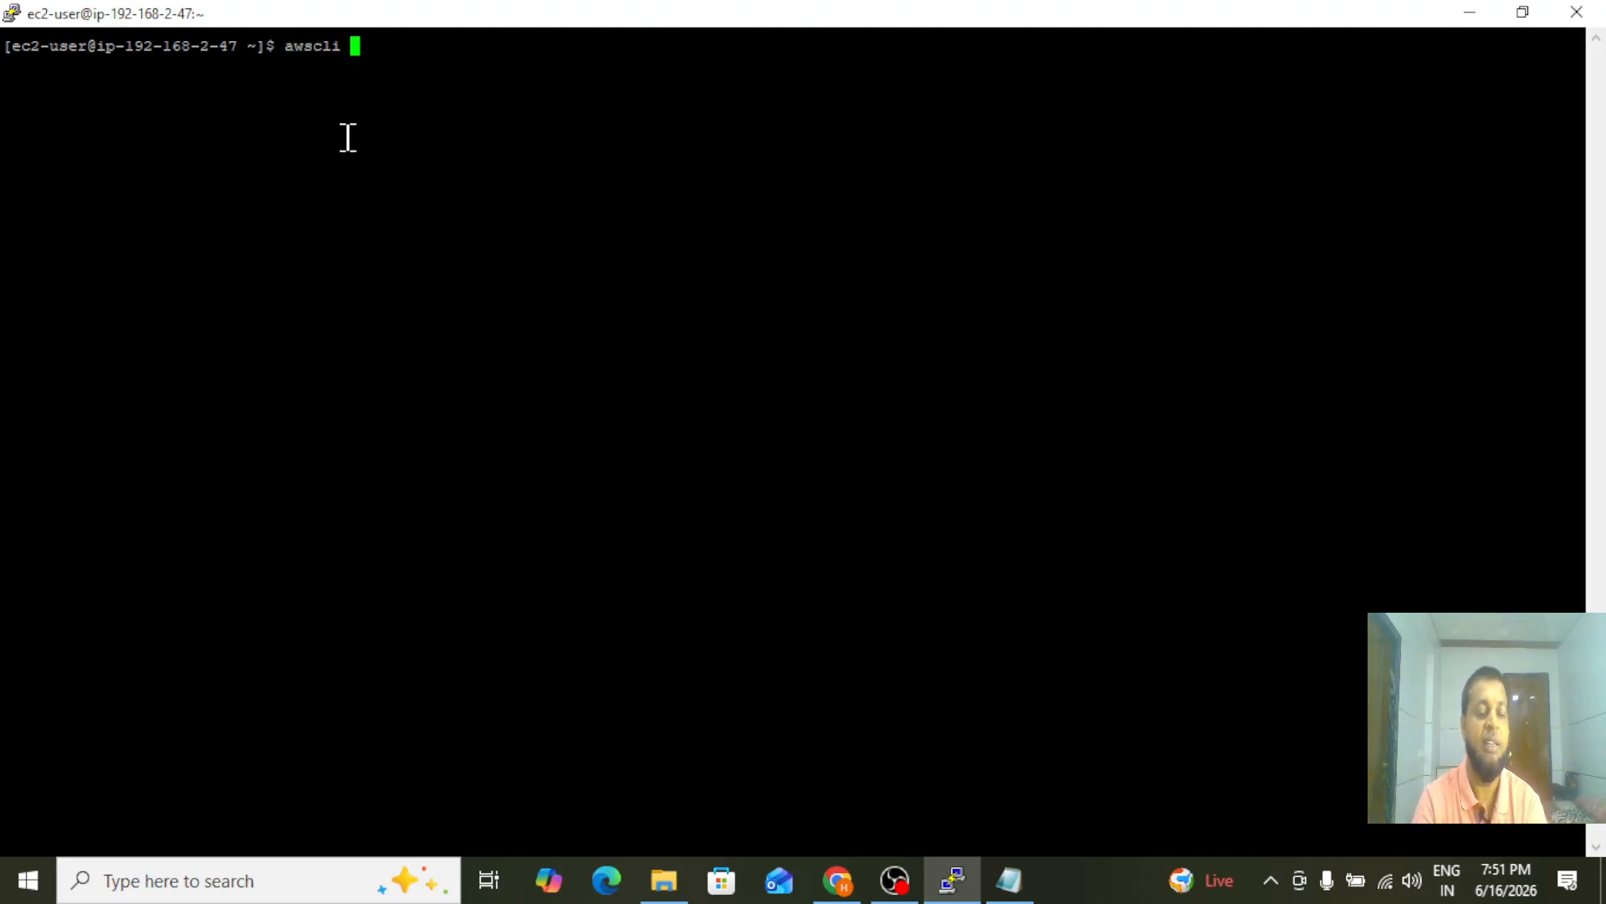
{"action": "key", "text": "BackSpace"}
{"action": "key", "text": "BackSpace"}
{"action": "key", "text": "BackSpace"}
{"action": "key", "text": "BackSpace"}
{"action": "key", "text": "BackSpace"}
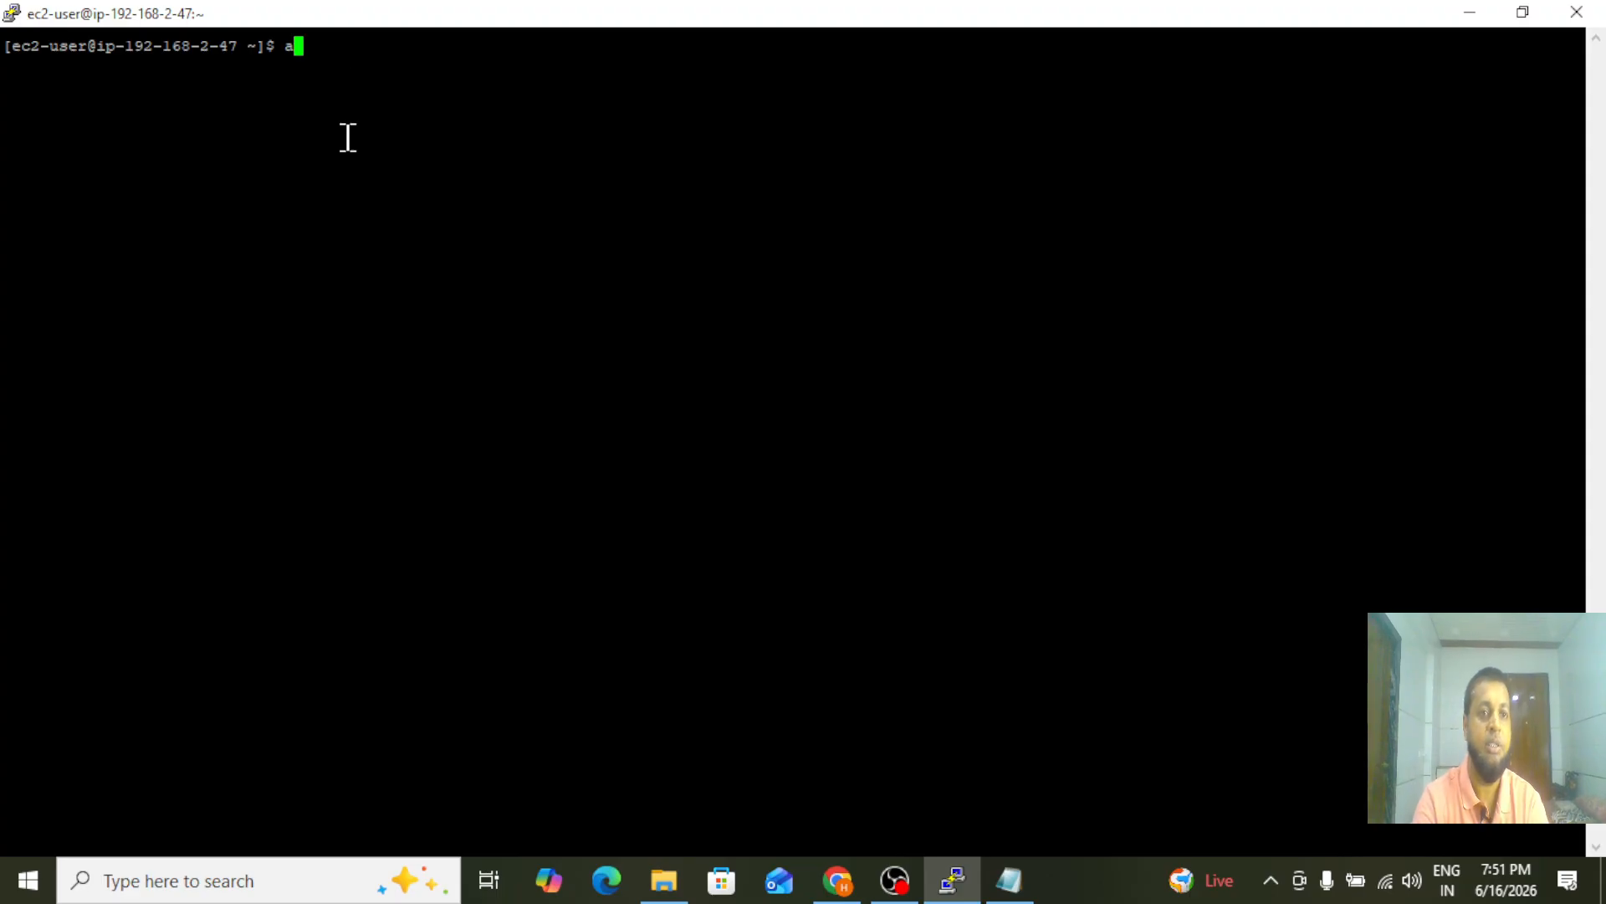
Check whether the AWS CLI is present on the private server by running aws --version
{"action": "type", "text": "ws -"}
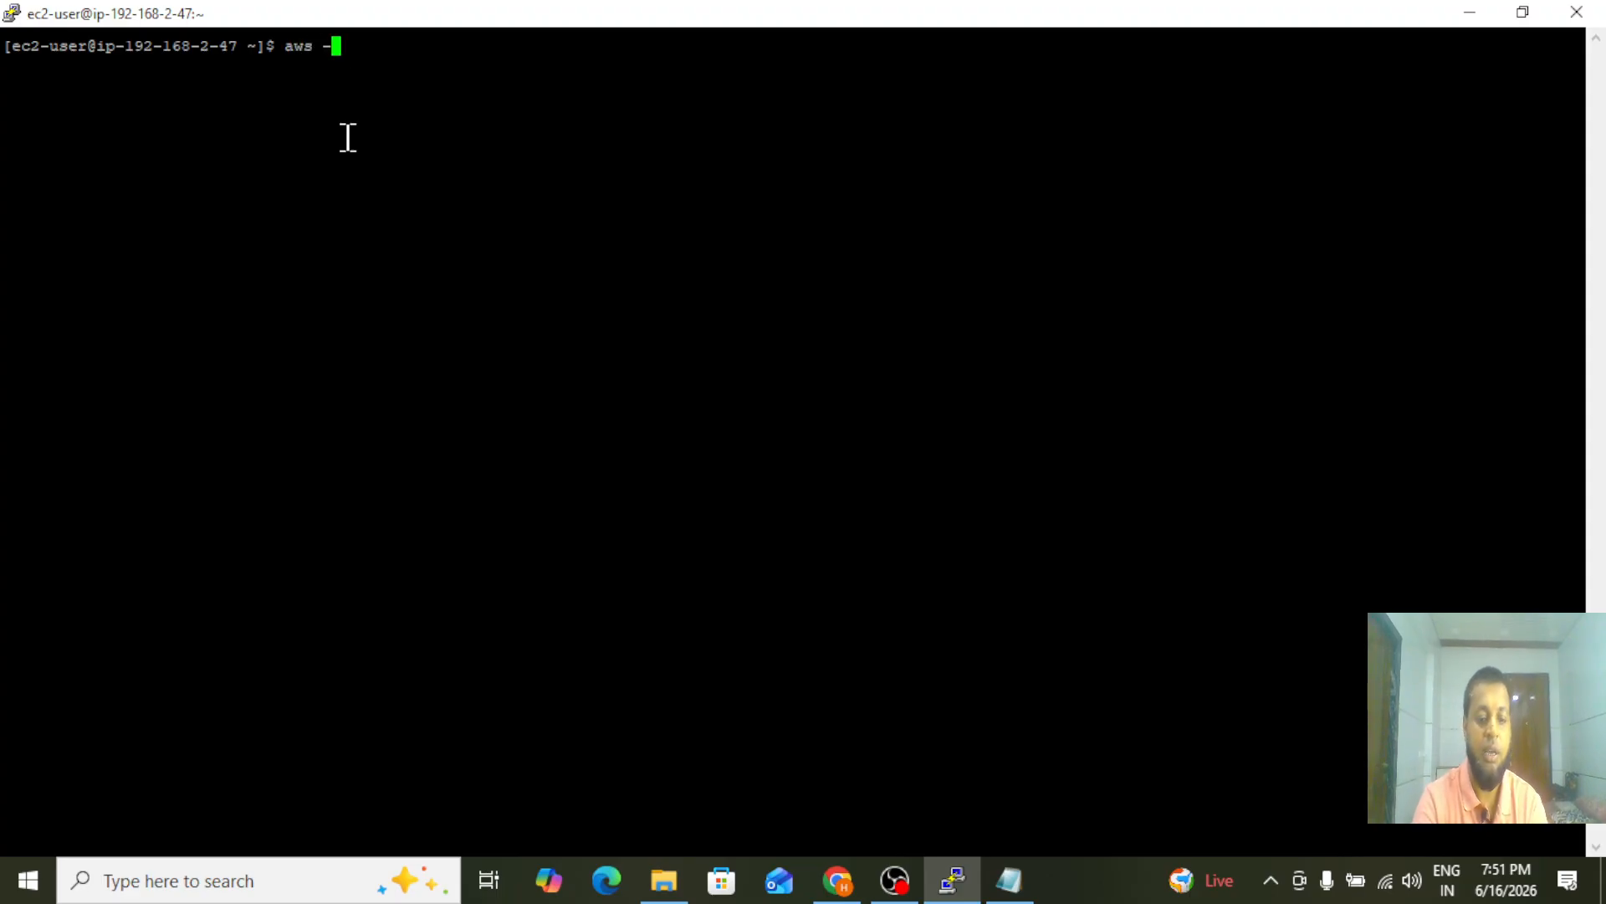
{"action": "type", "text": "-version"}
{"action": "key", "text": "Return"}
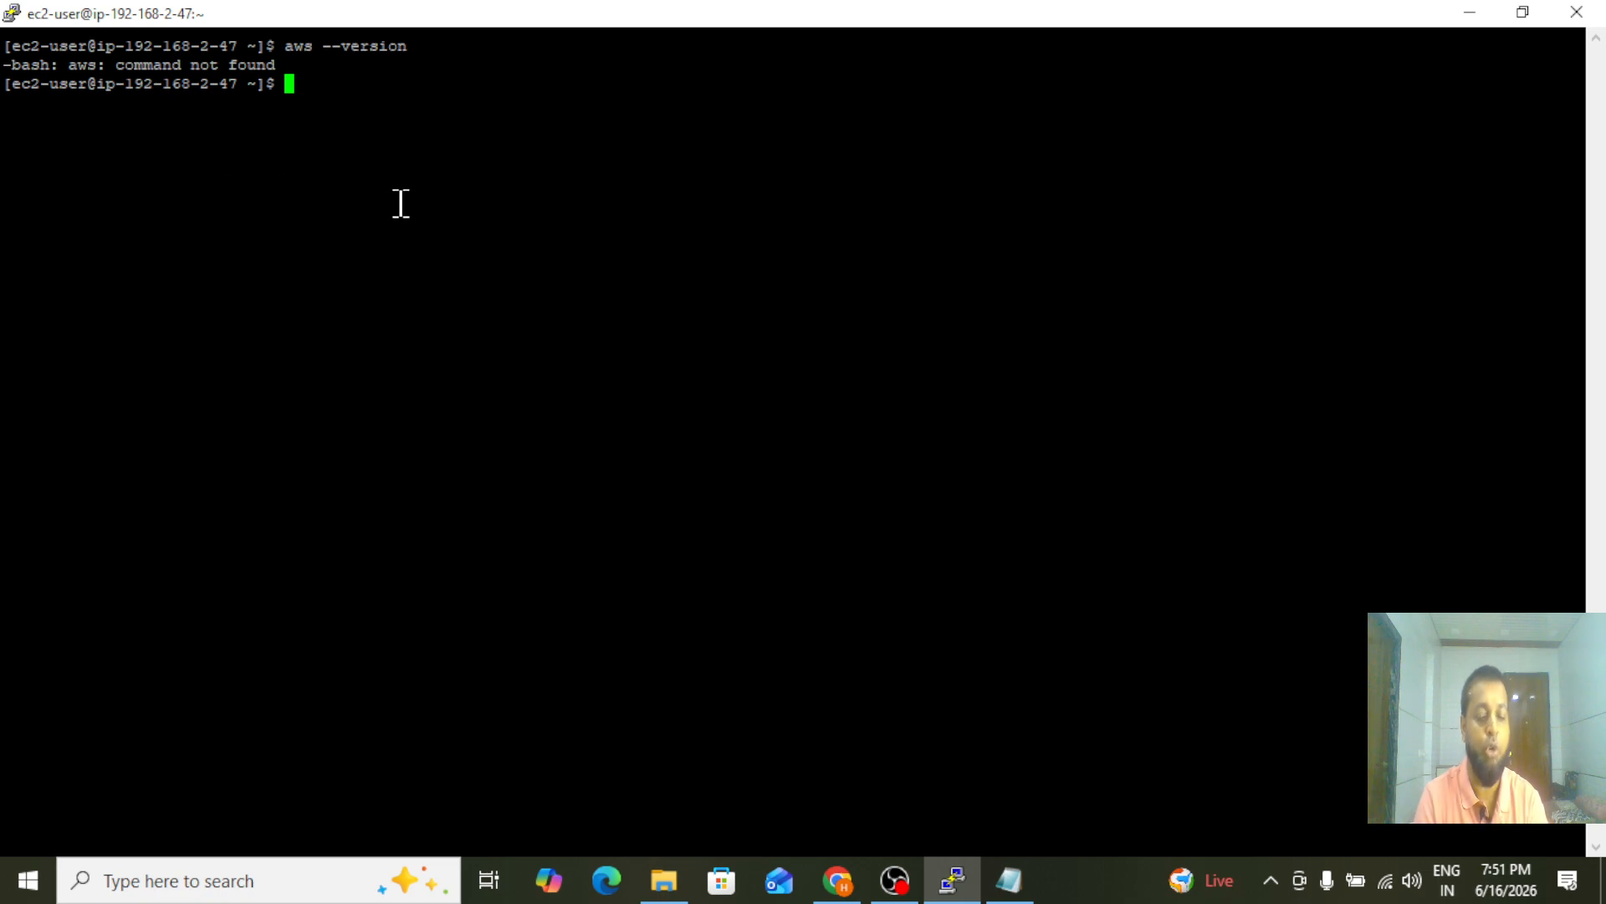
Install the AWS CLI on the private server with sudo yum install awscli -y
{"action": "type", "text": "sudo"}
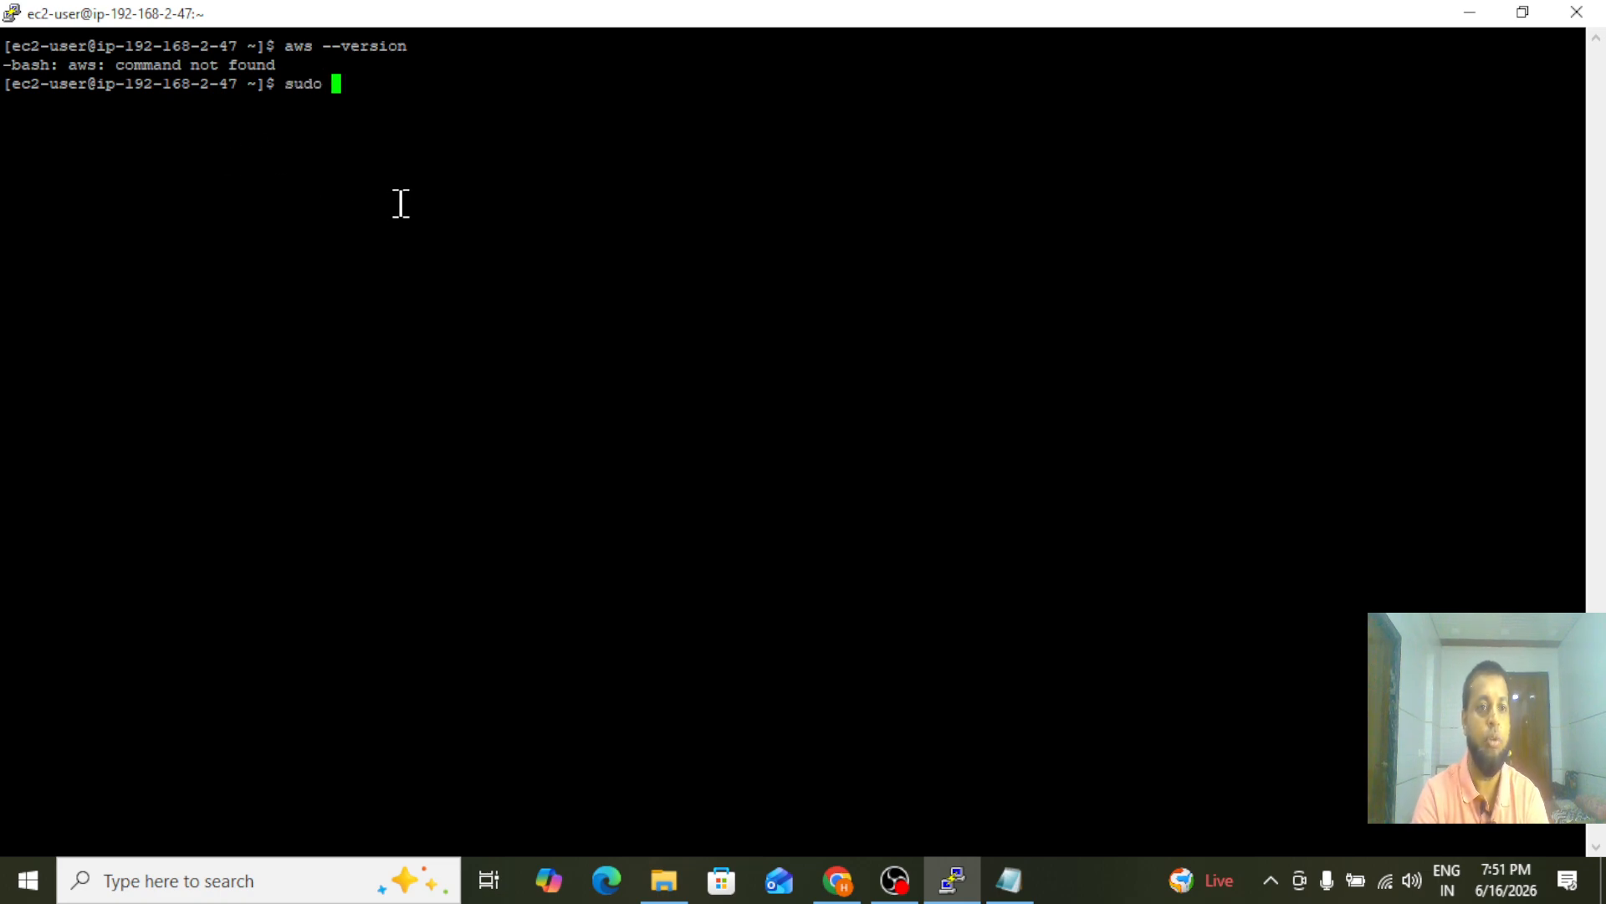
{"action": "type", "text": " inst"}
{"action": "key", "text": "BackSpace"}
{"action": "key", "text": "BackSpace"}
{"action": "key", "text": "BackSpace"}
{"action": "key", "text": "BackSpace"}
{"action": "key", "text": "BackSpace"}
{"action": "type", "text": "yum install awscli"}
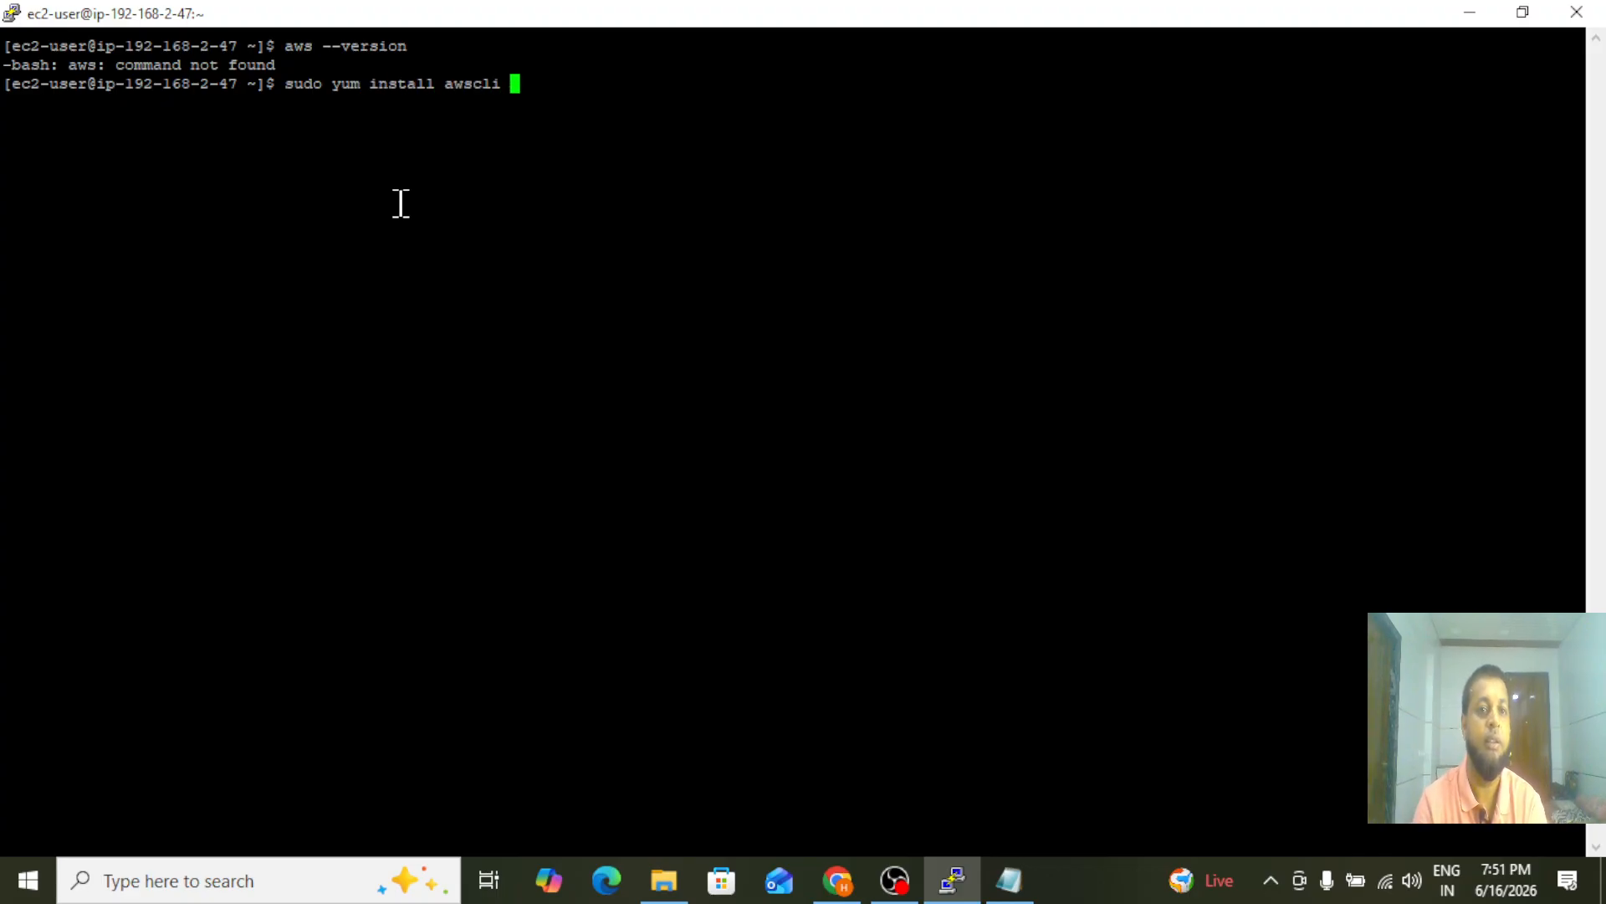
{"action": "type", "text": " -"}
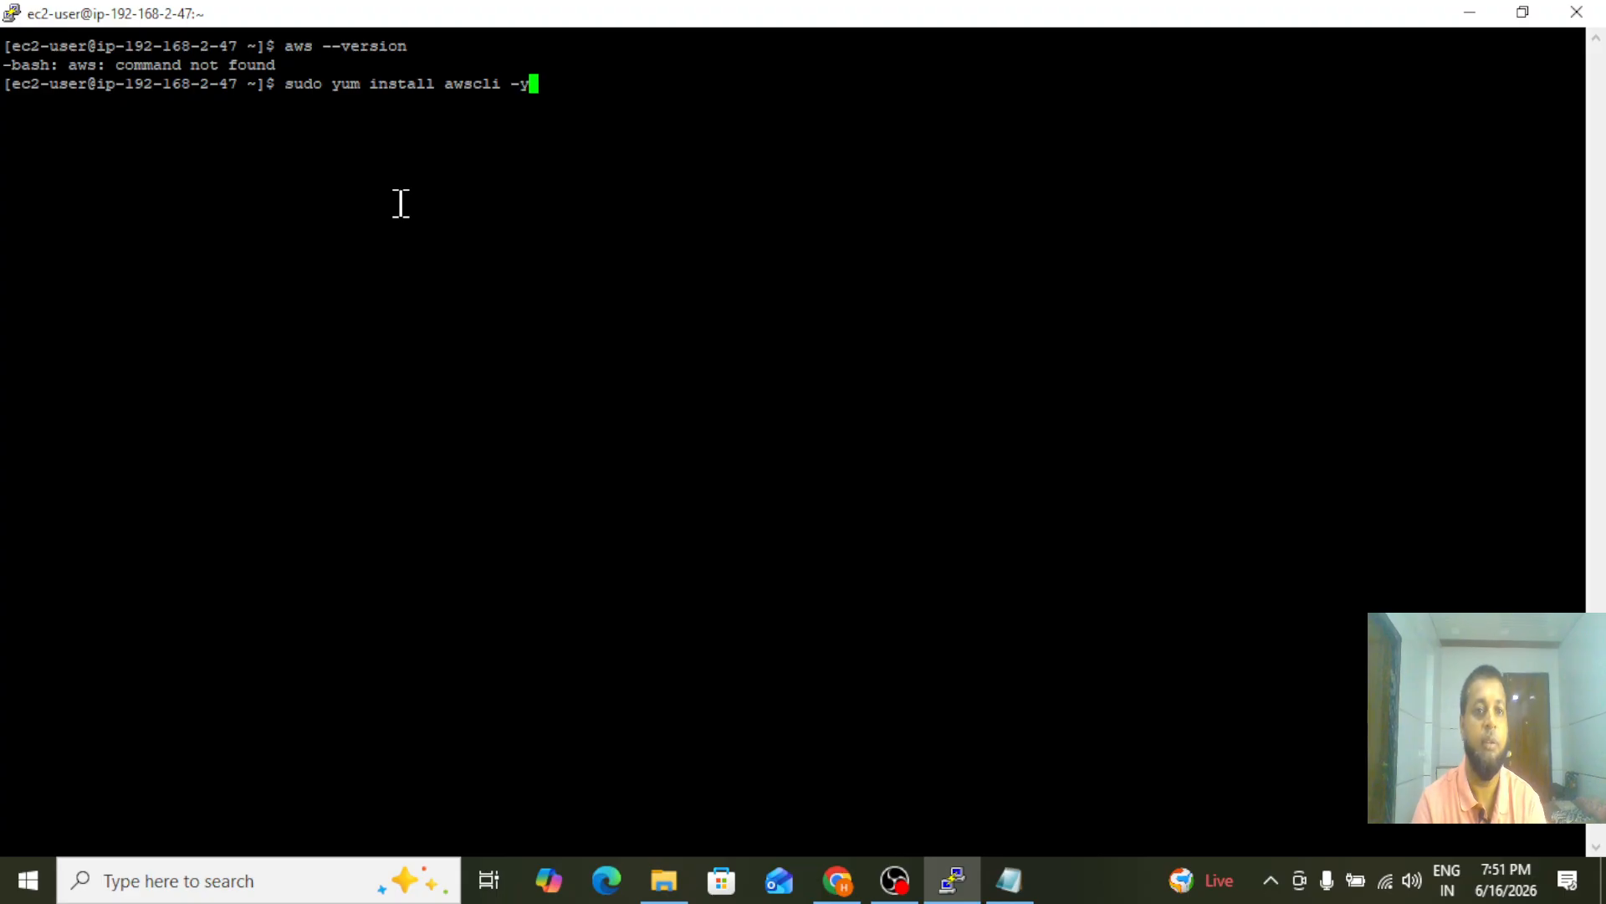
{"action": "type", "text": "y"}
{"action": "key", "text": "Return"}
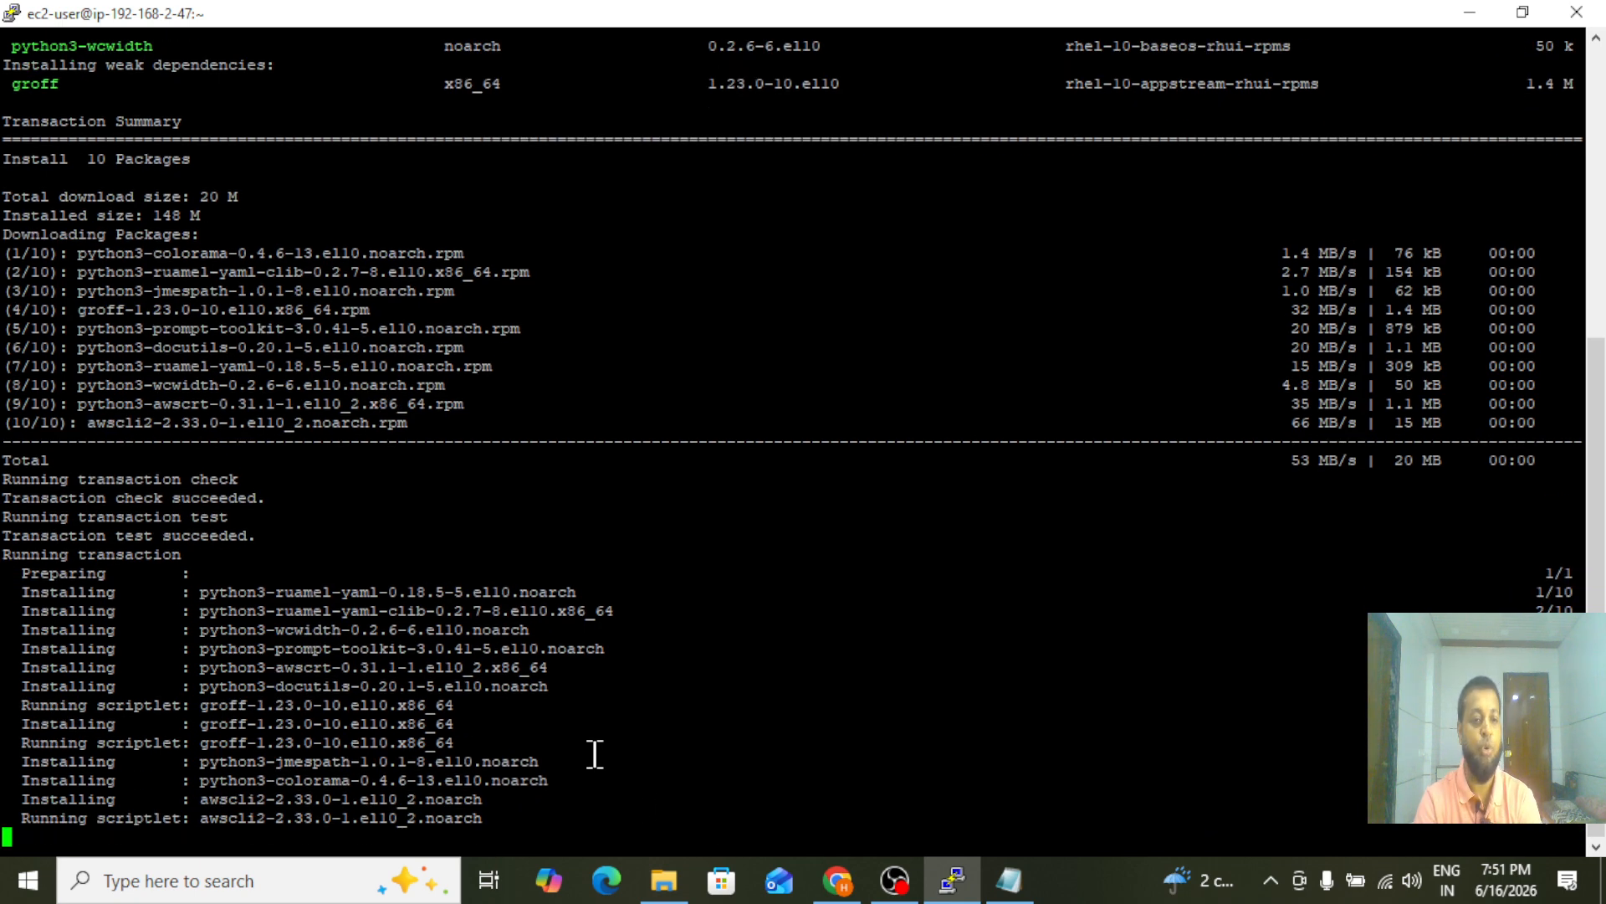
Clear the installation output and query the installed AWS CLI version with aws --version
{"action": "type", "text": "clear"}
{"action": "key", "text": "Return"}
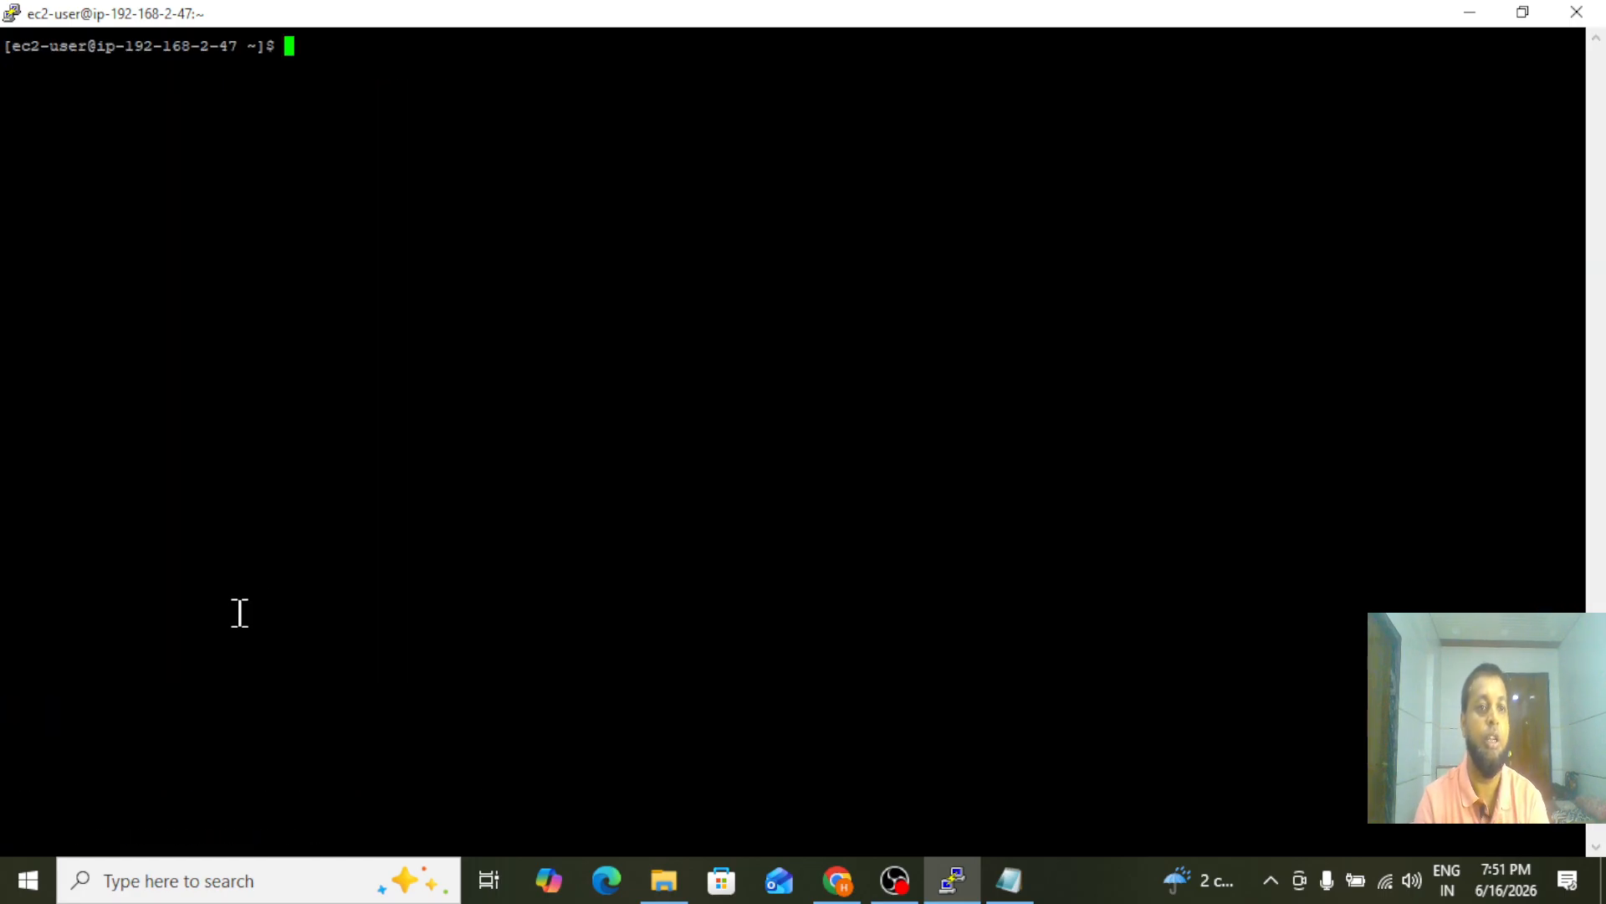
{"action": "type", "text": "aws "}
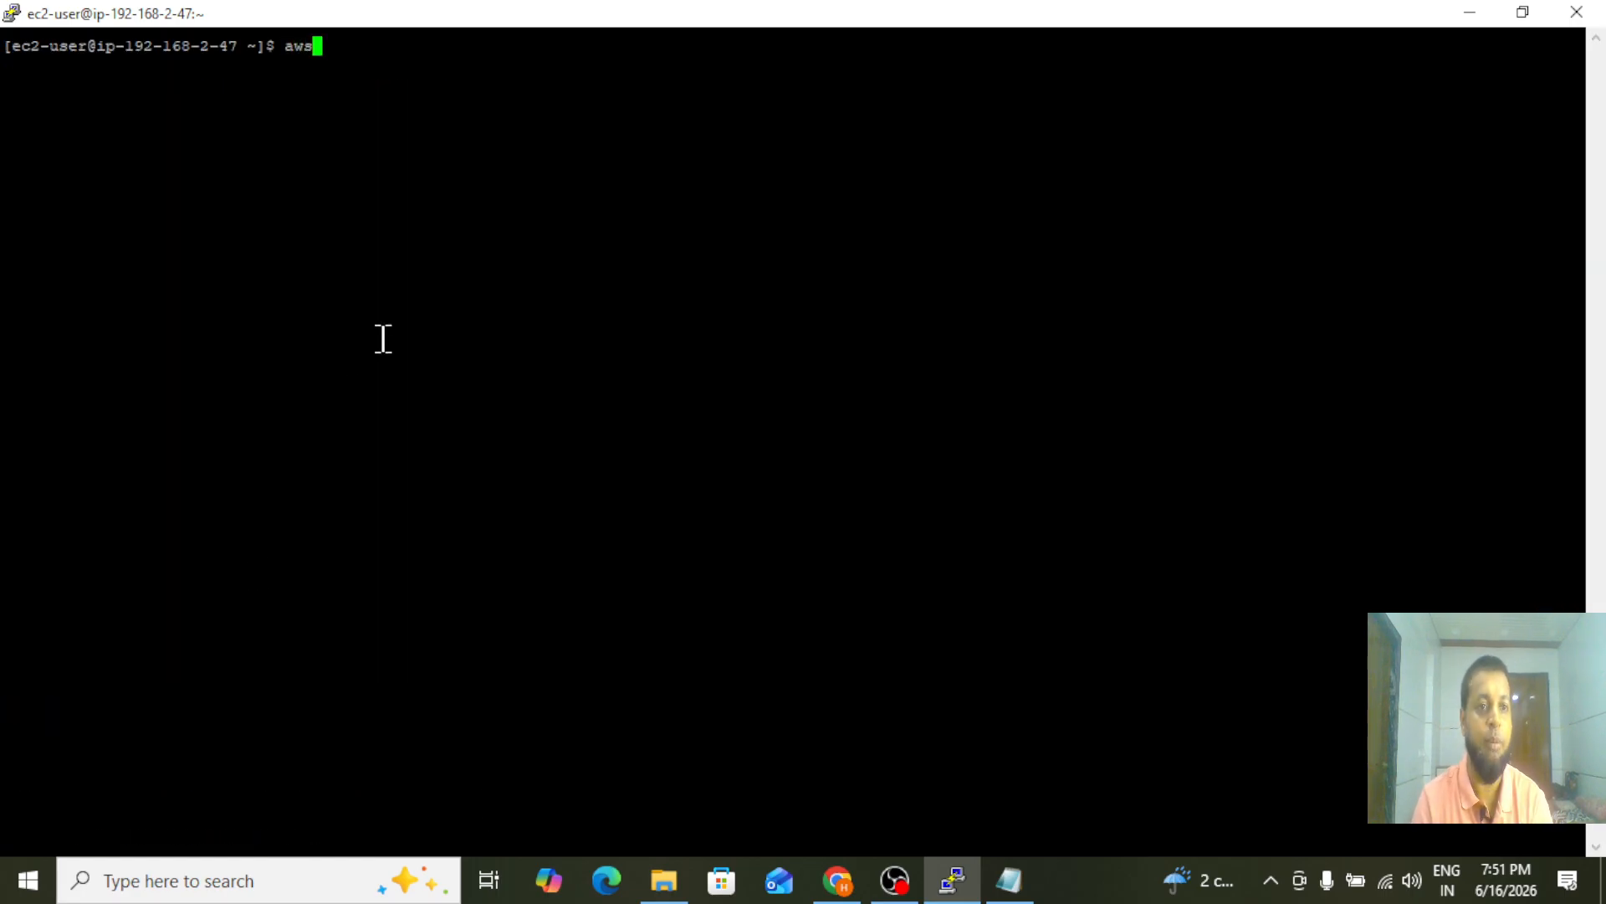
{"action": "type", "text": "--version"}
{"action": "key", "text": "Return"}
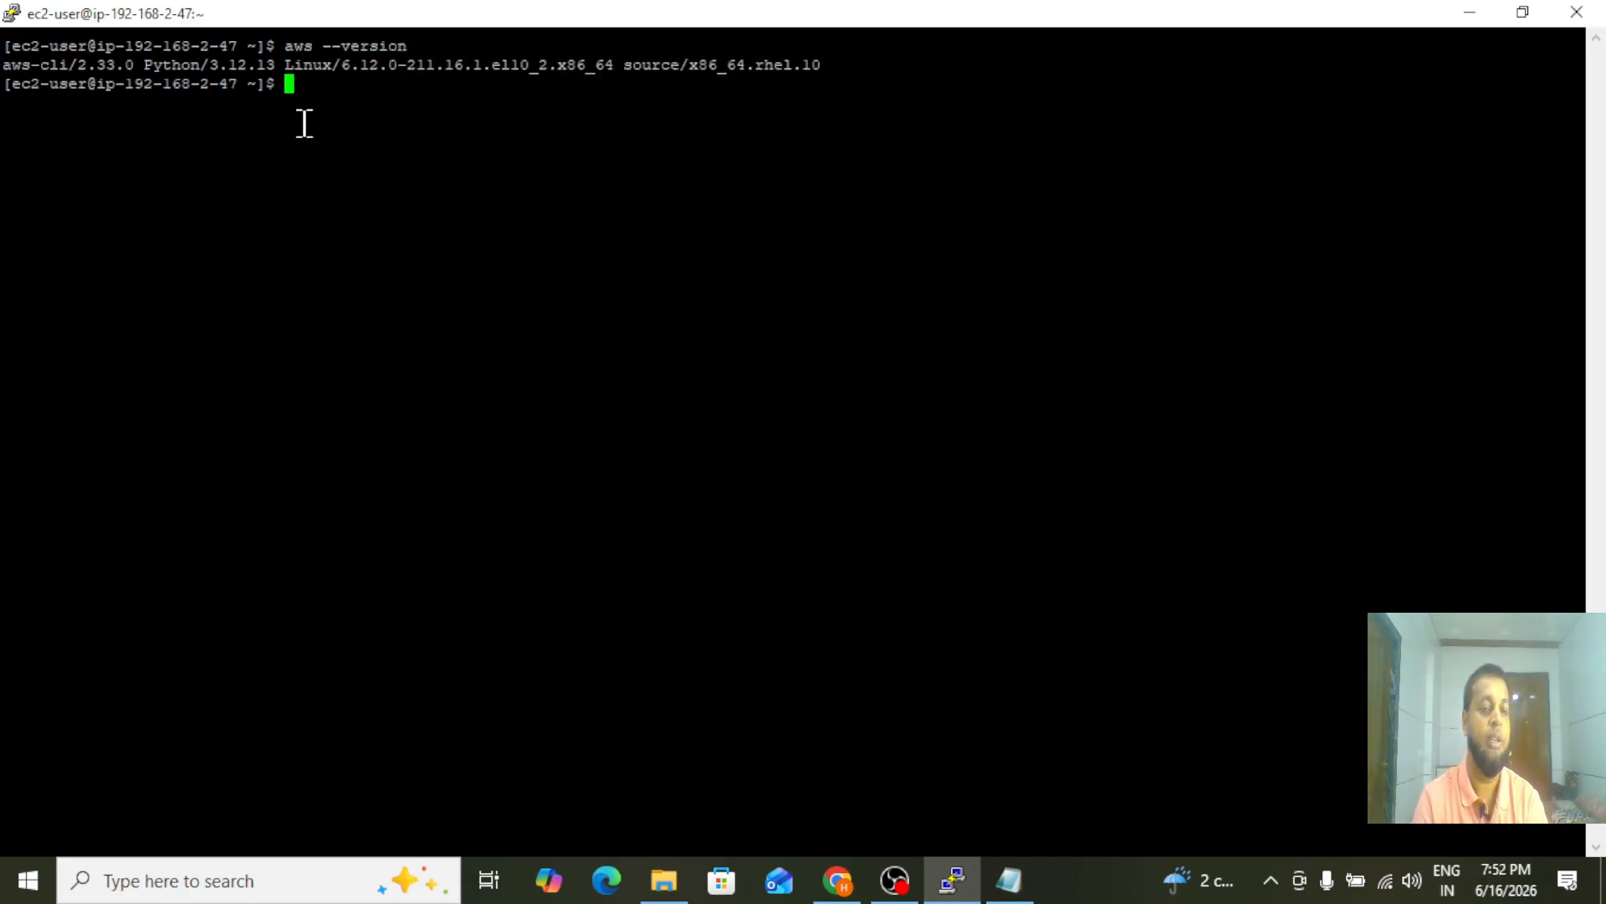
Request a list of the account's S3 buckets from the private server with aws s3 ls
{"action": "type", "text": "aw"}
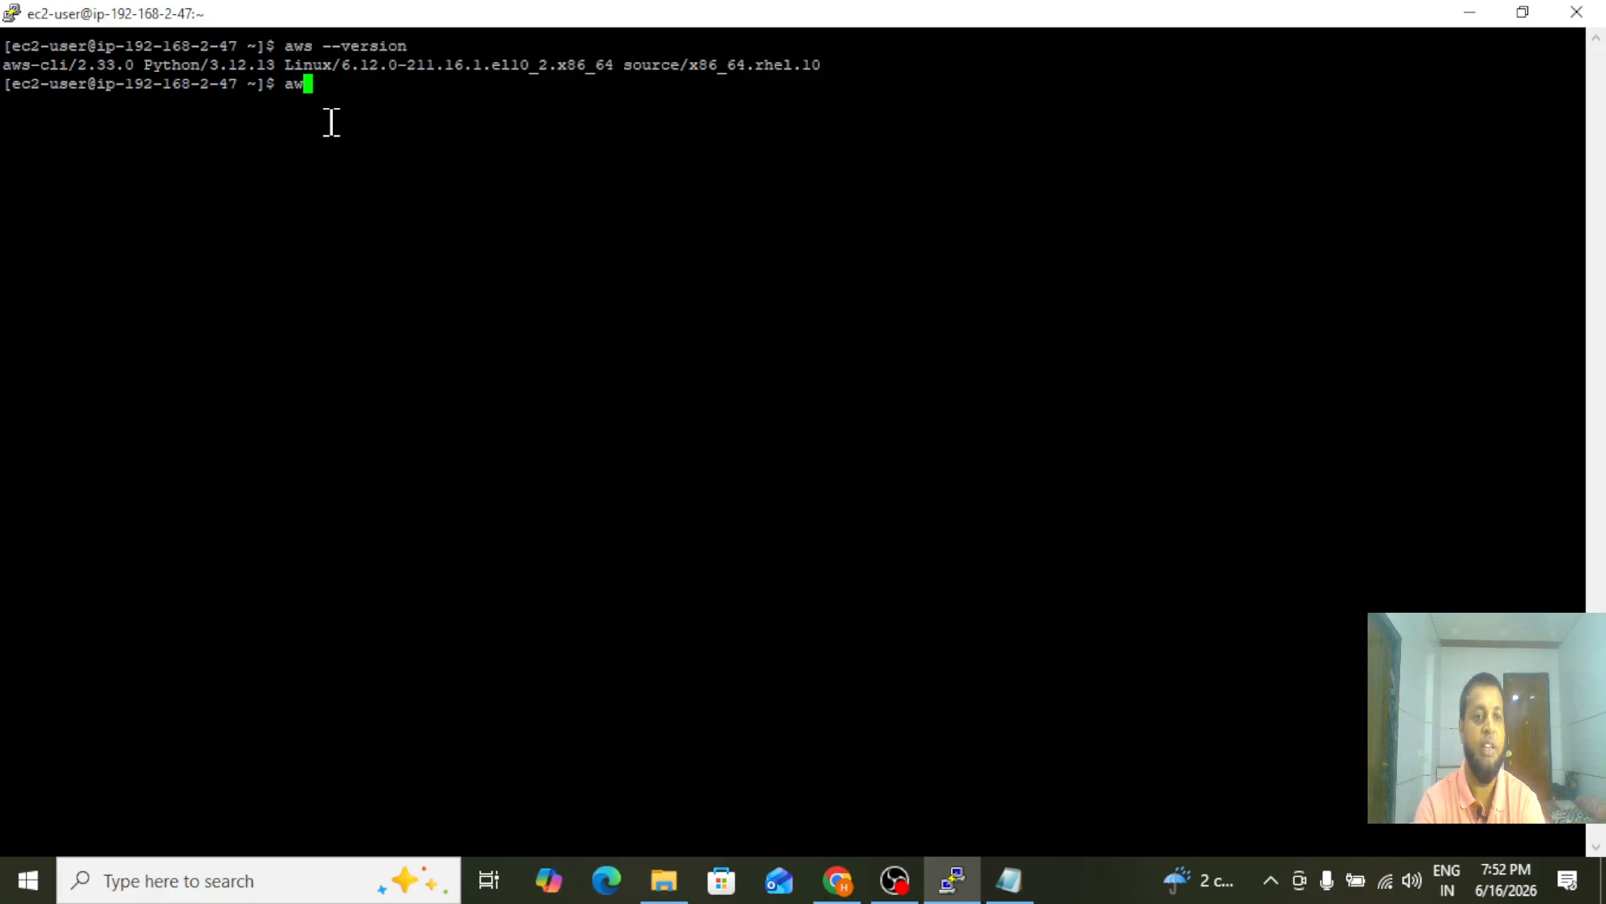
{"action": "type", "text": "s s3 ls"}
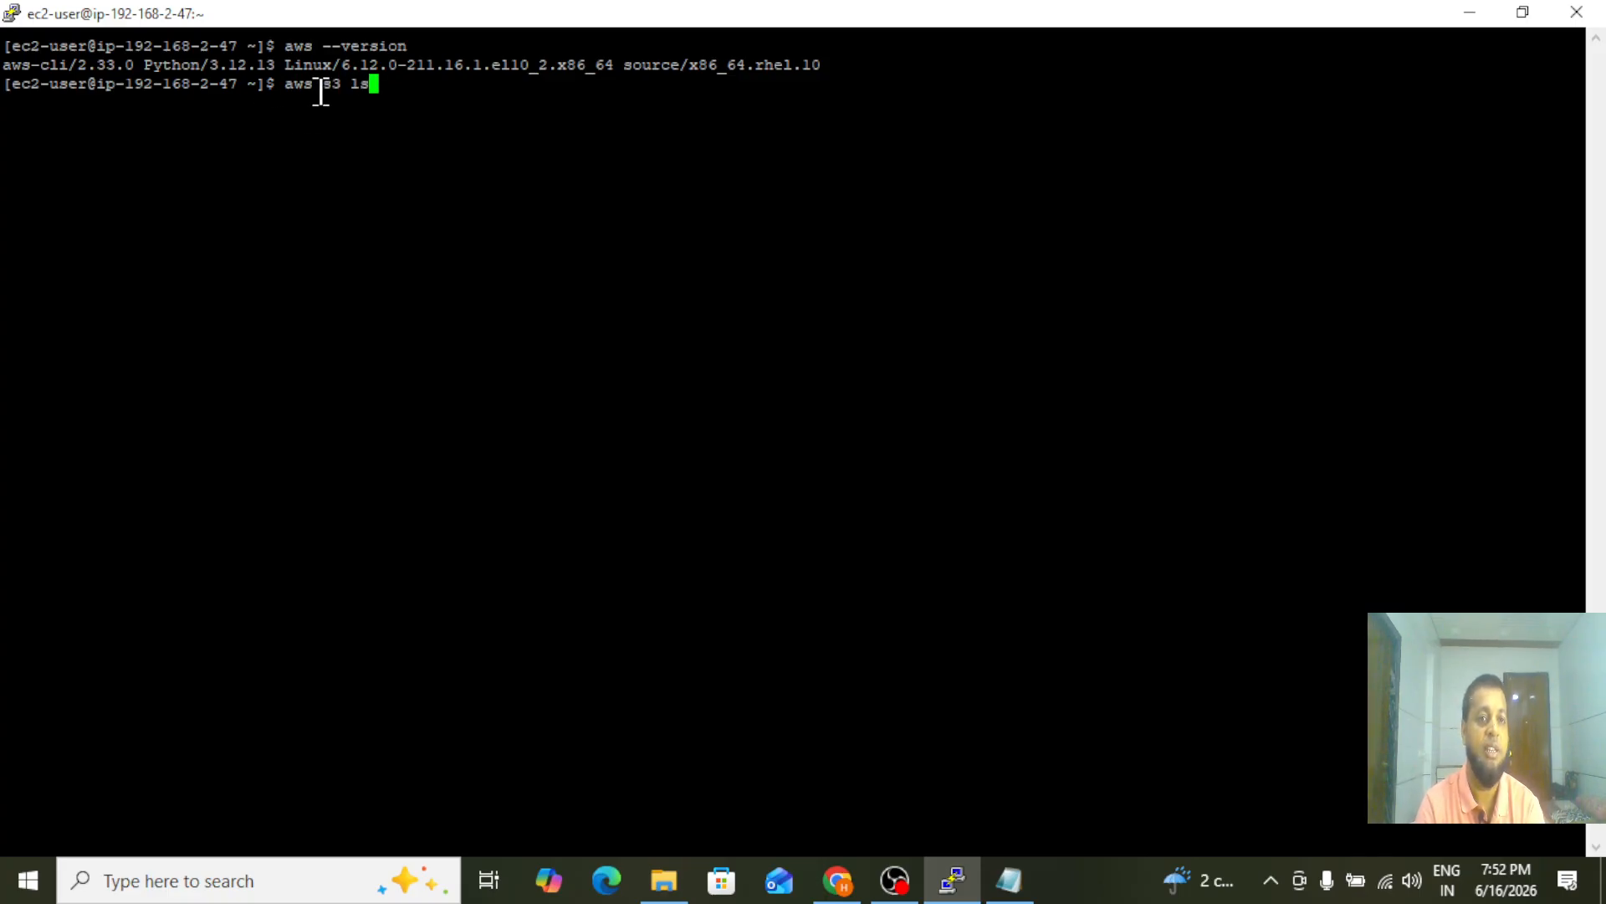
{"action": "key", "text": "Return"}
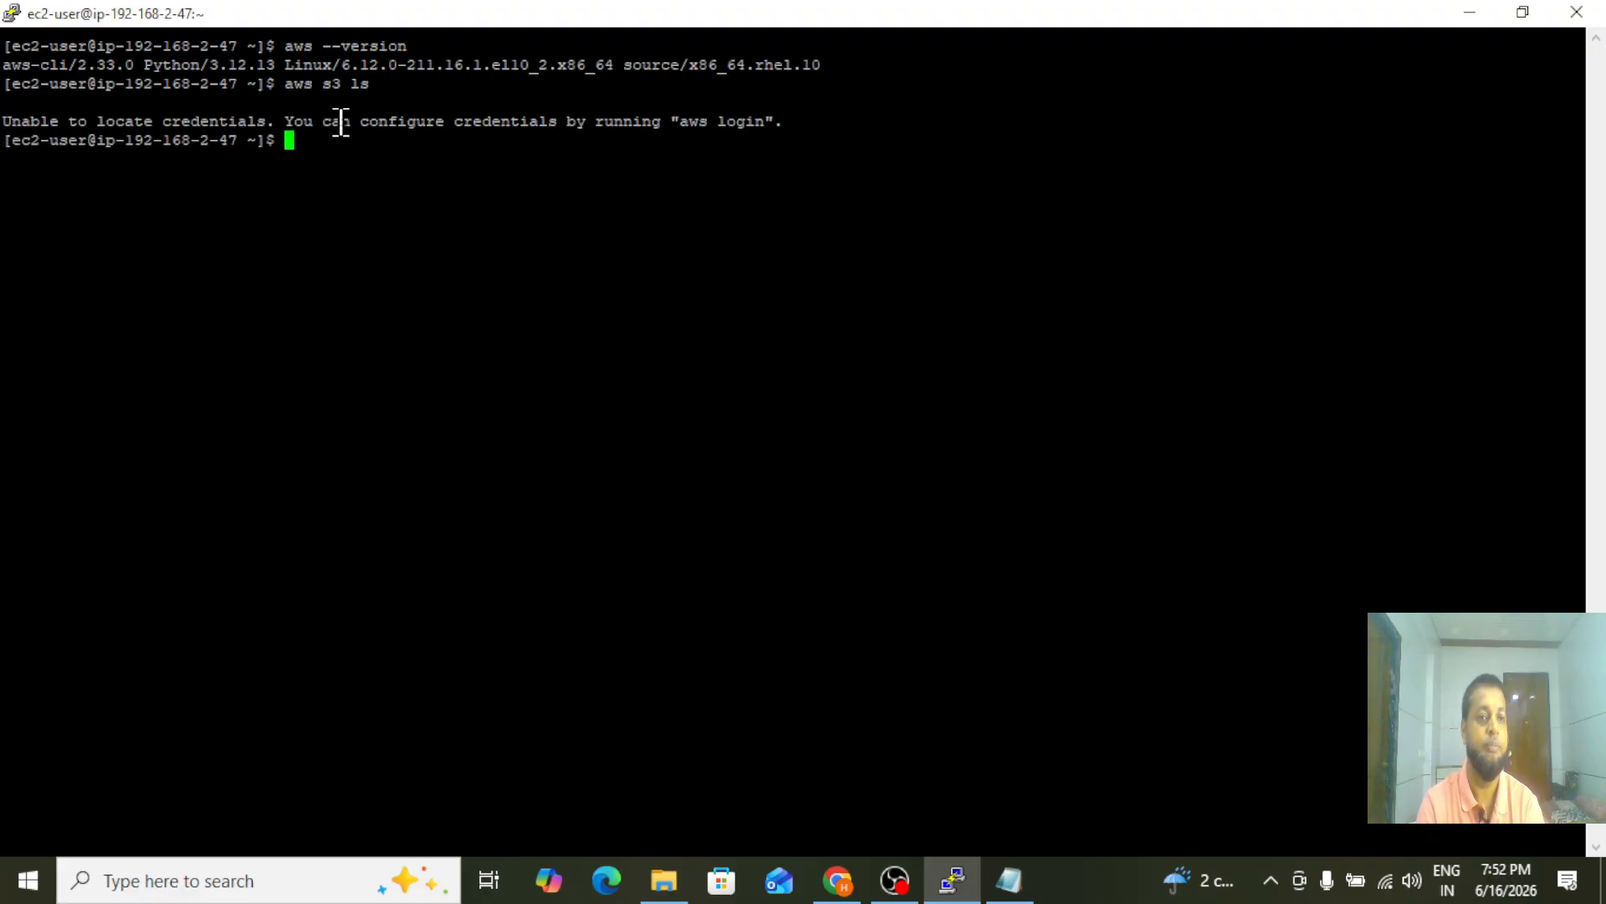
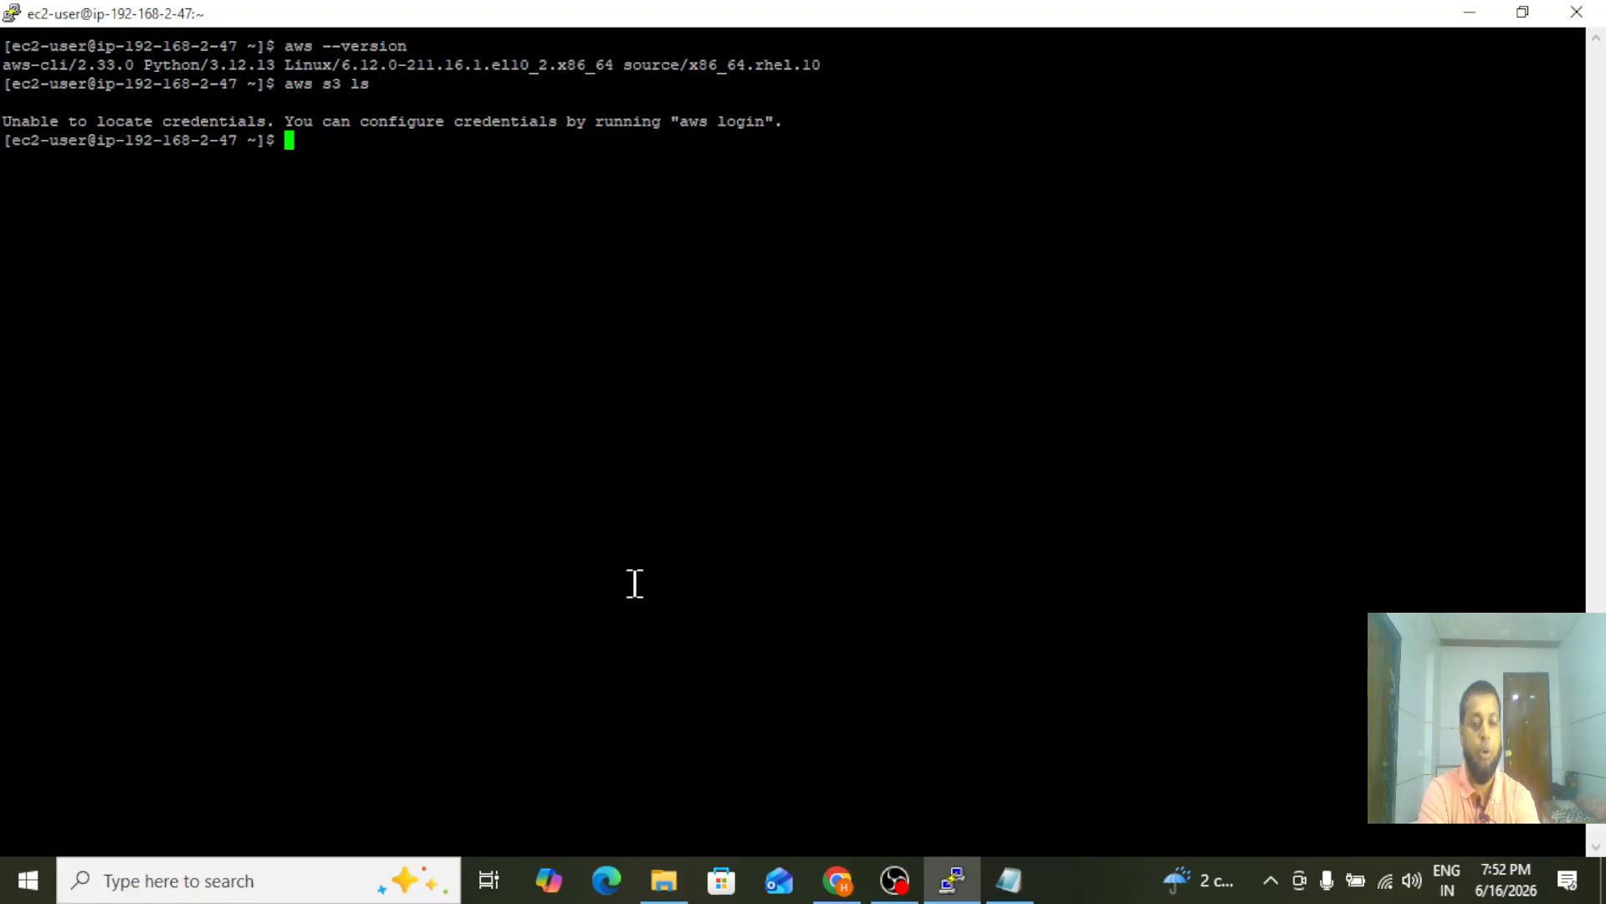
Switch to Chrome, search the AWS console for iam and open the IAM service in a new browser tab
{"action": "left_click", "coordinate": [838, 894]}
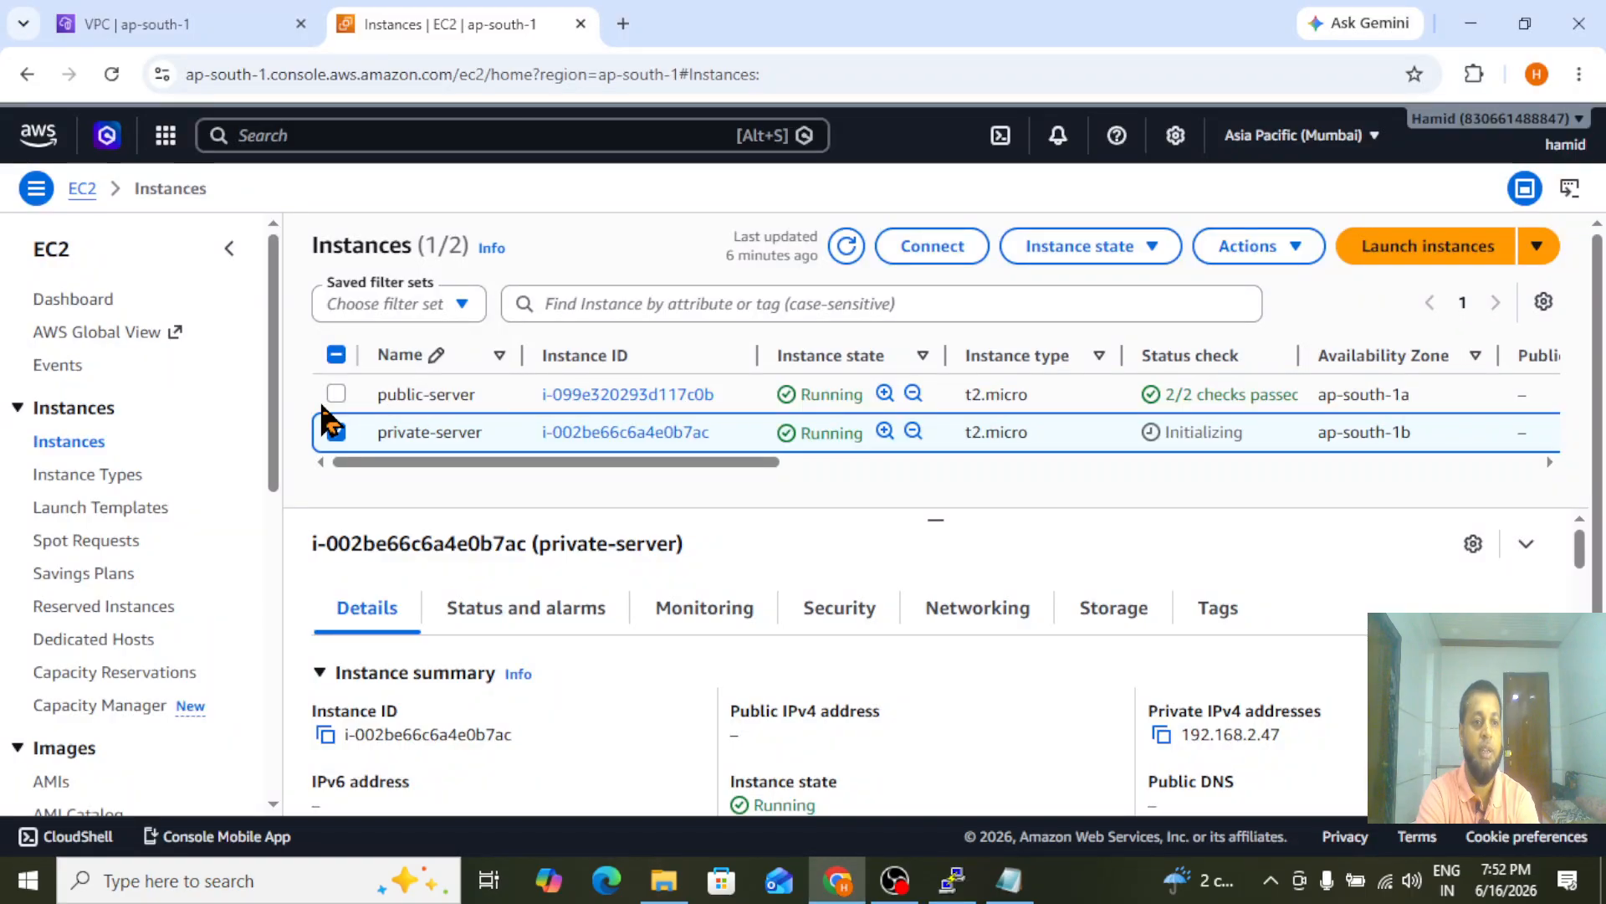
{"action": "left_click", "coordinate": [326, 135]}
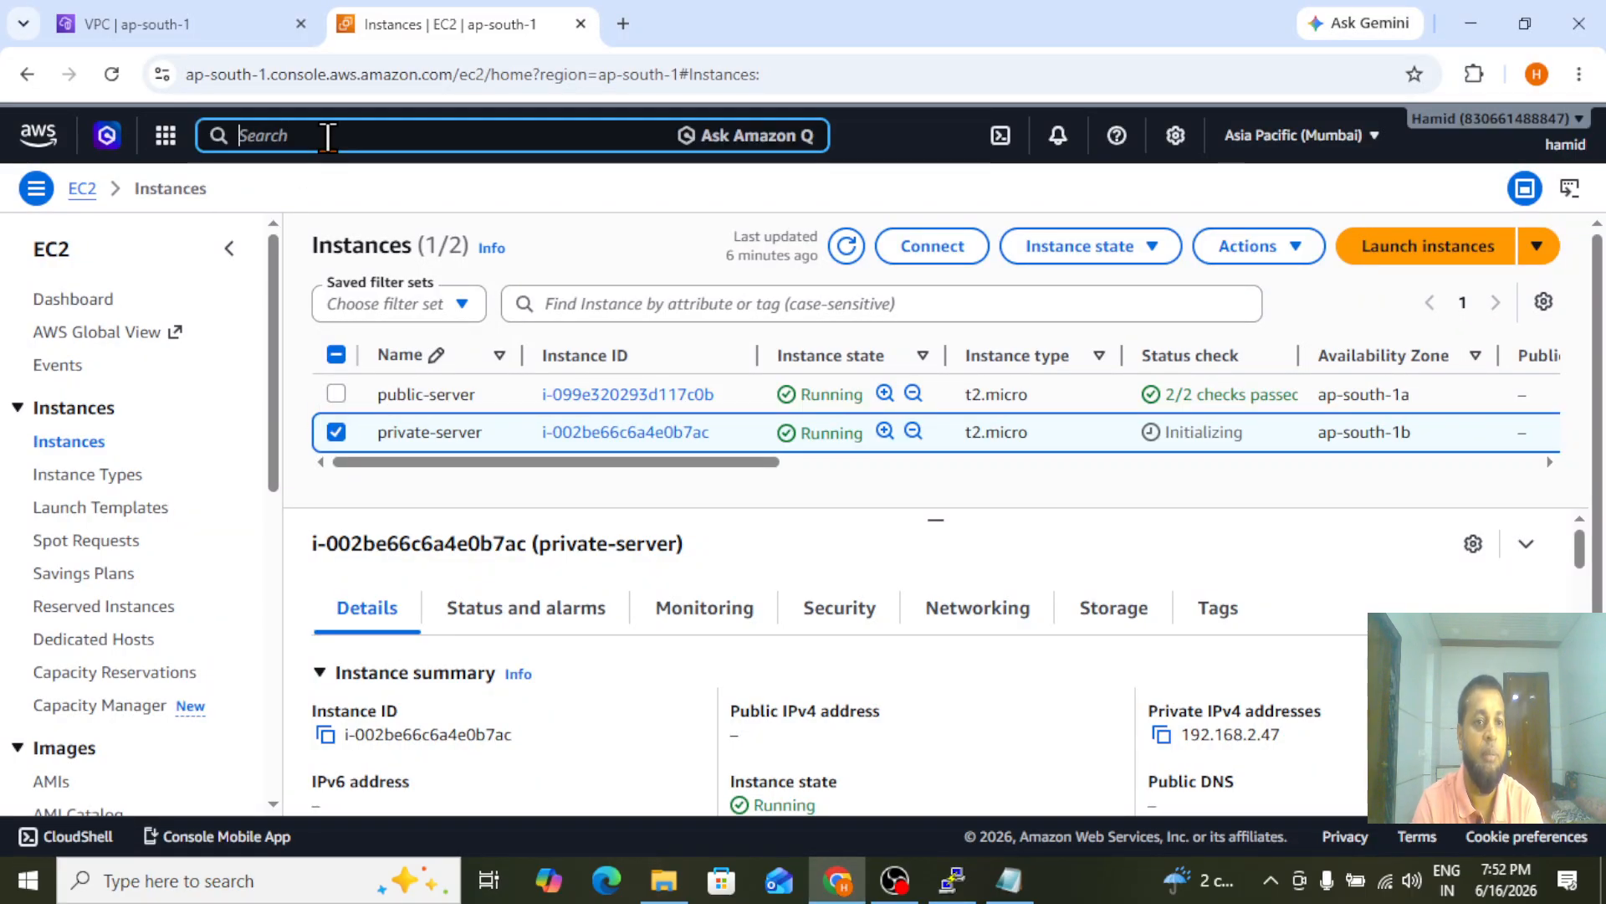
{"action": "type", "text": "iam"}
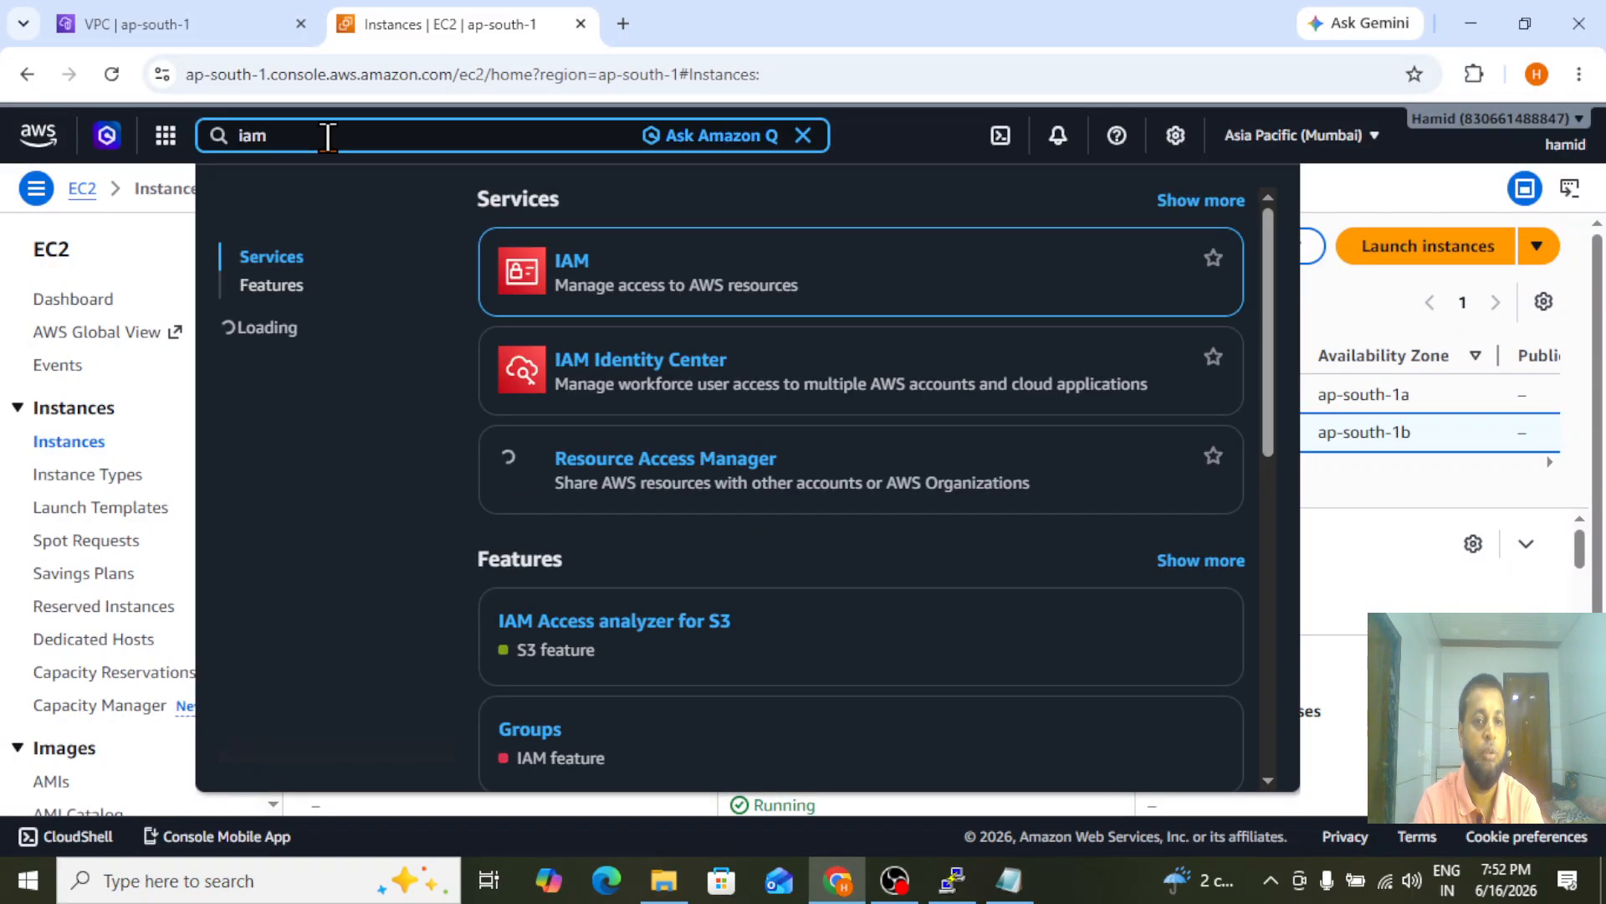
{"action": "right_click", "coordinate": [563, 261]}
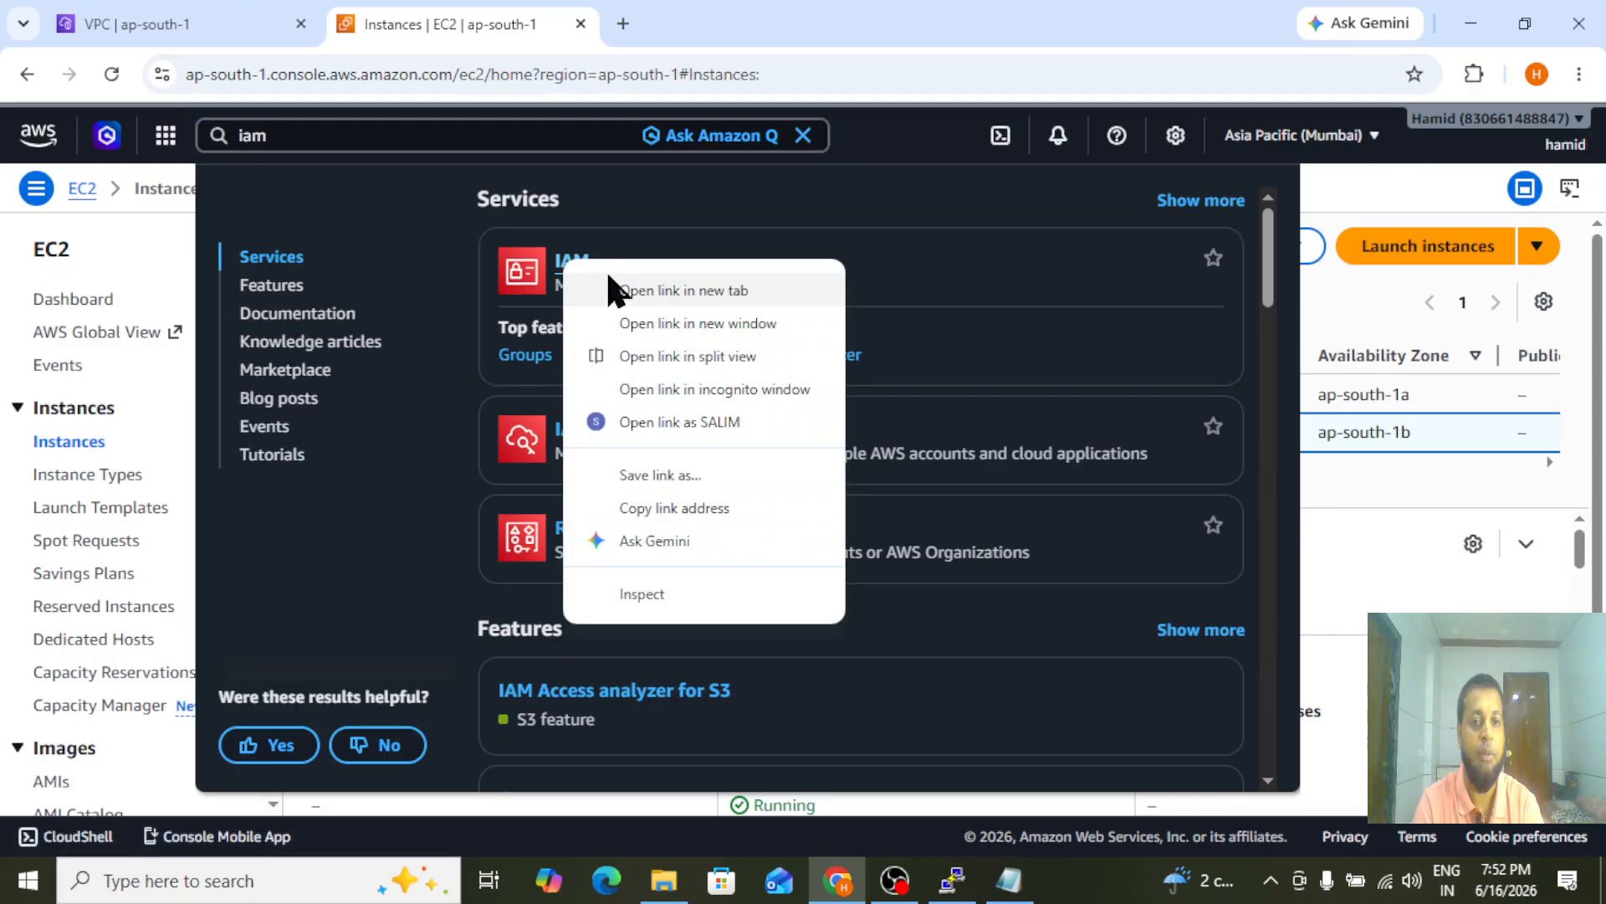
{"action": "left_click", "coordinate": [629, 290]}
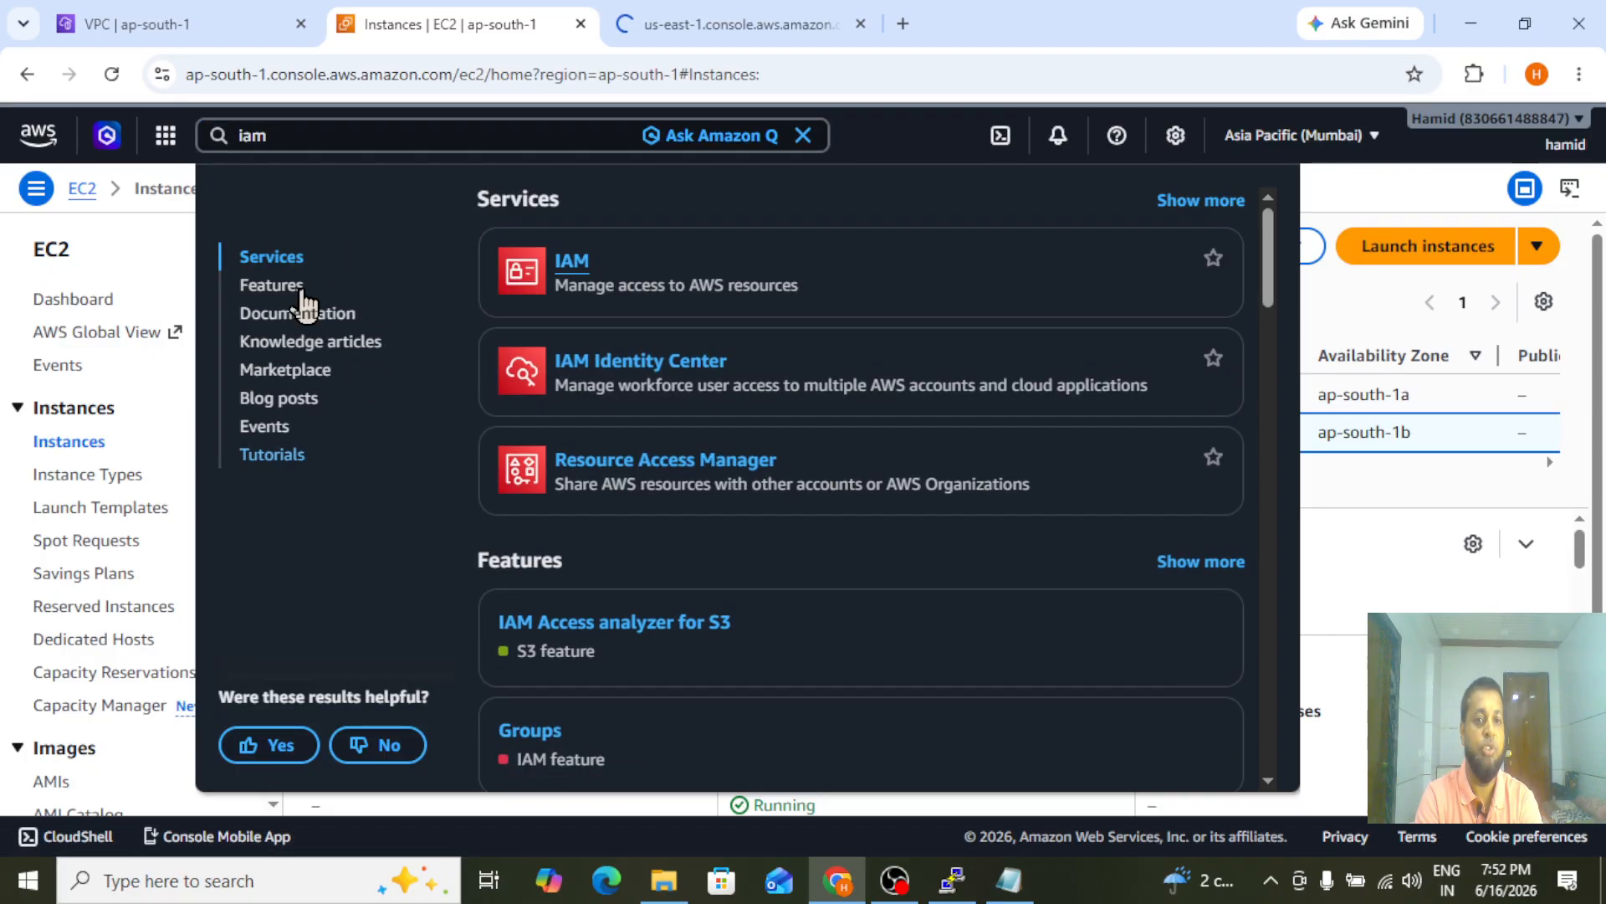
{"action": "left_click", "coordinate": [680, 26]}
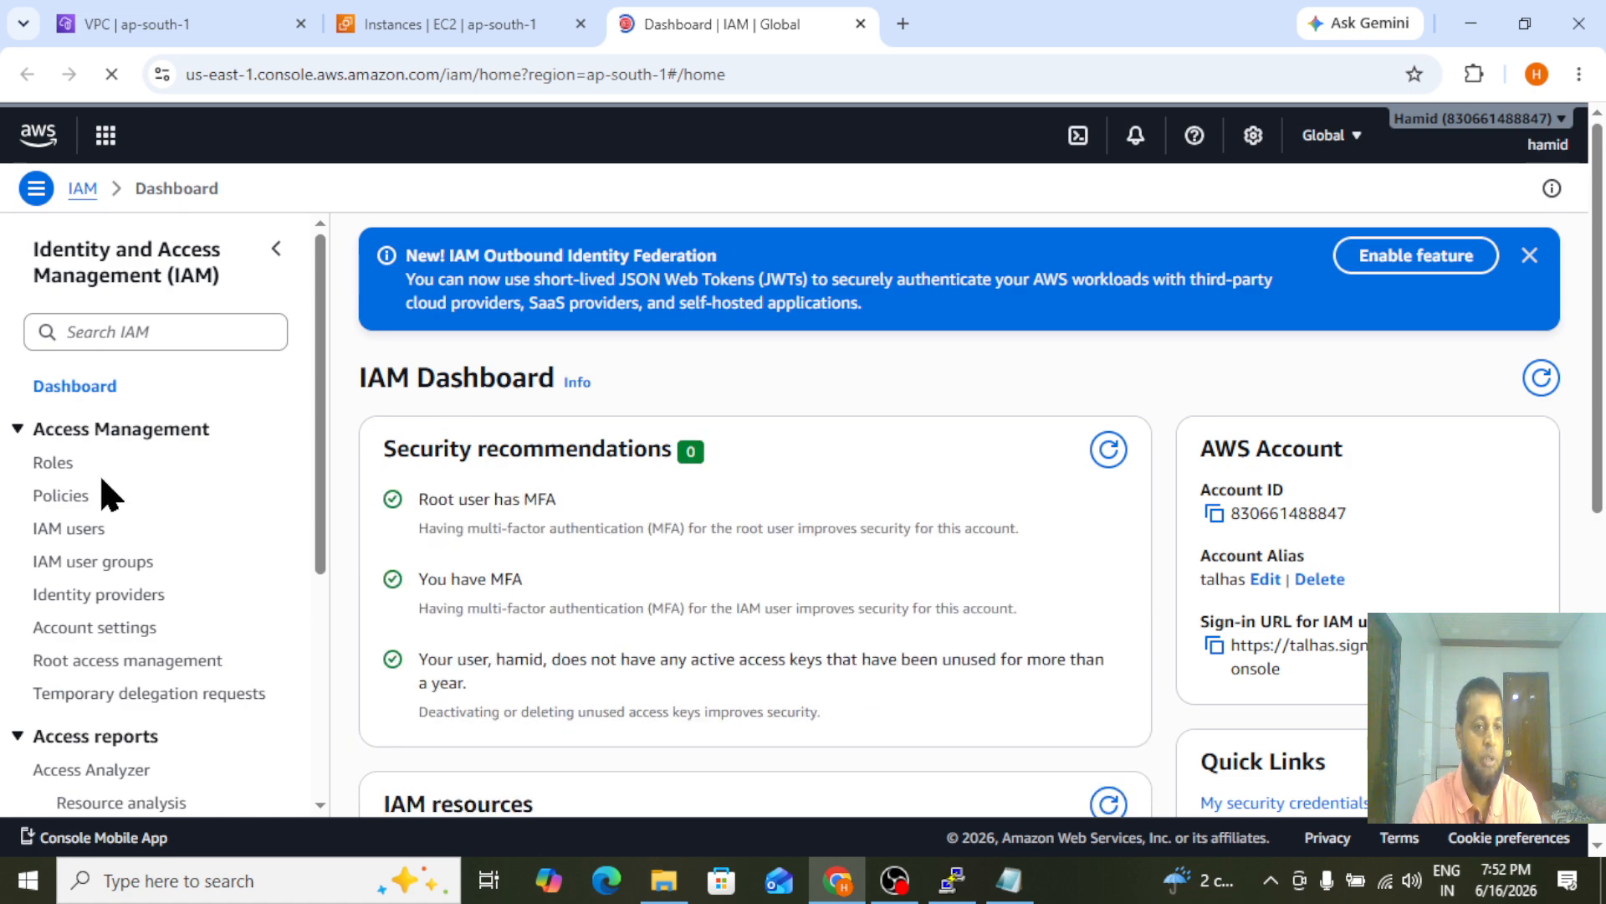
Start creating an IAM role with AWS service as trusted entity and EC2 as the use case
{"action": "left_click", "coordinate": [58, 469]}
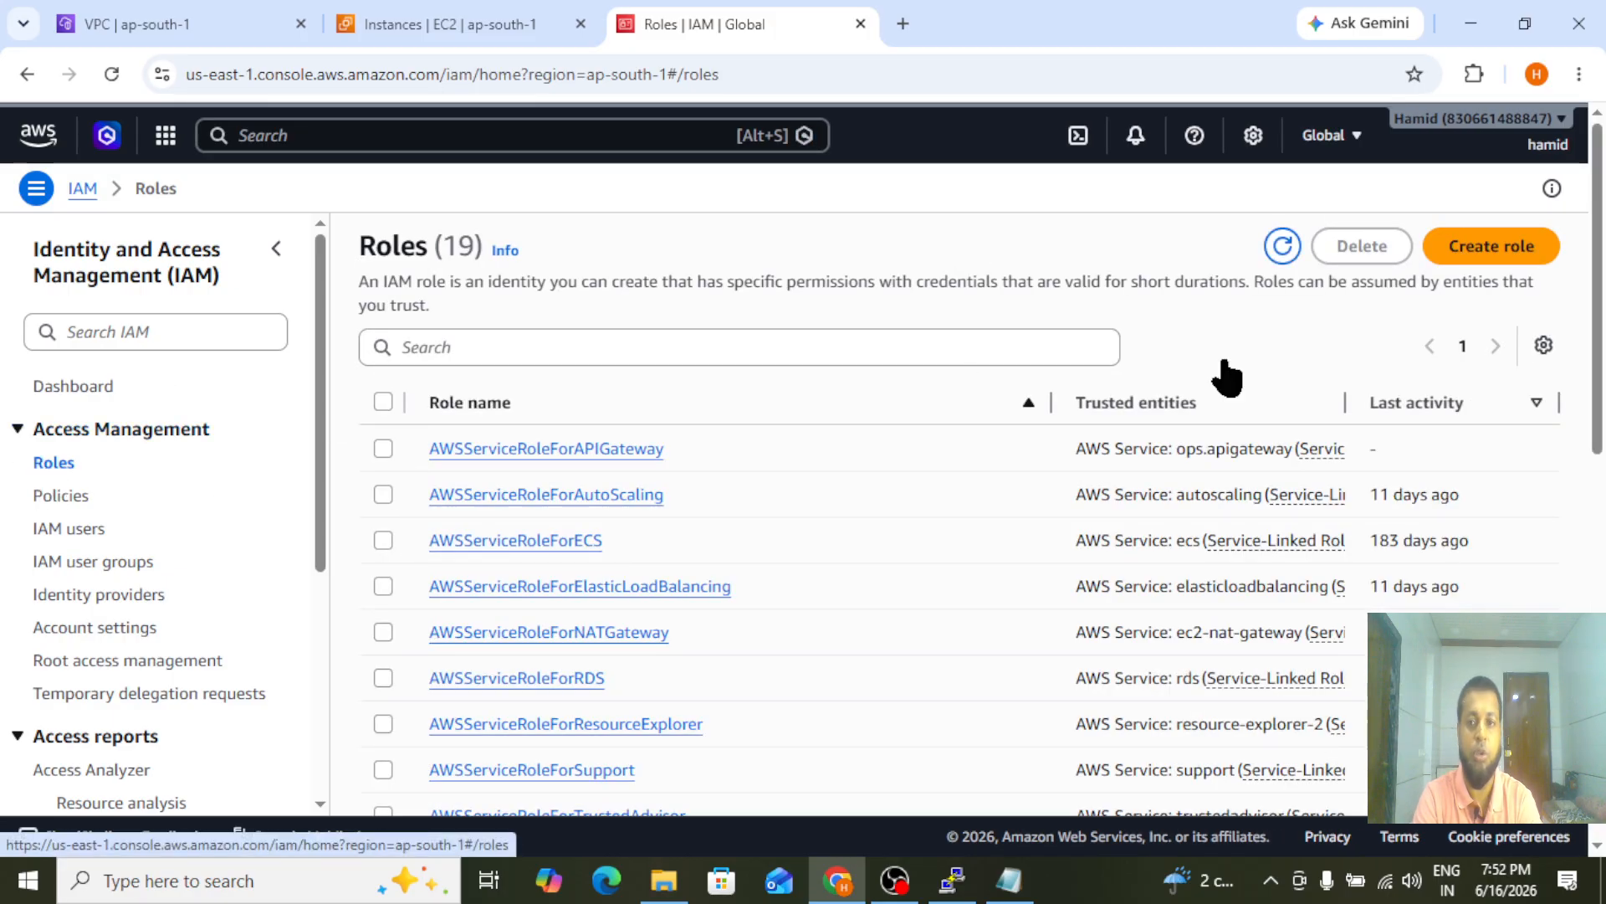
{"action": "left_click", "coordinate": [1485, 248]}
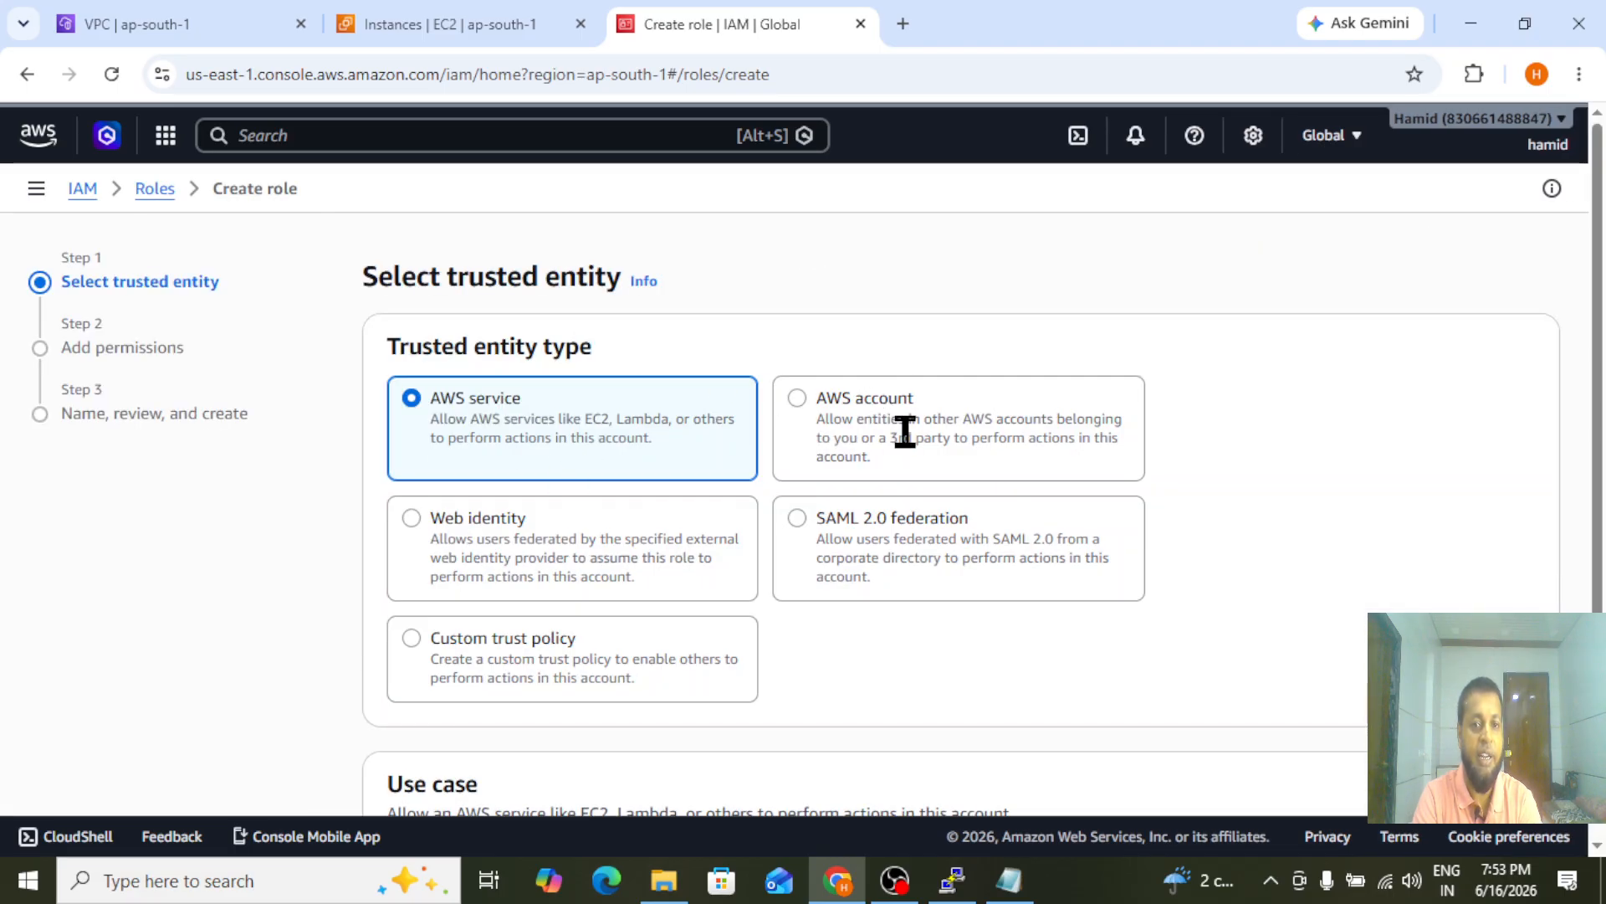
{"action": "scroll", "coordinate": [755, 399], "scroll_direction": "down", "scroll_amount": 1}
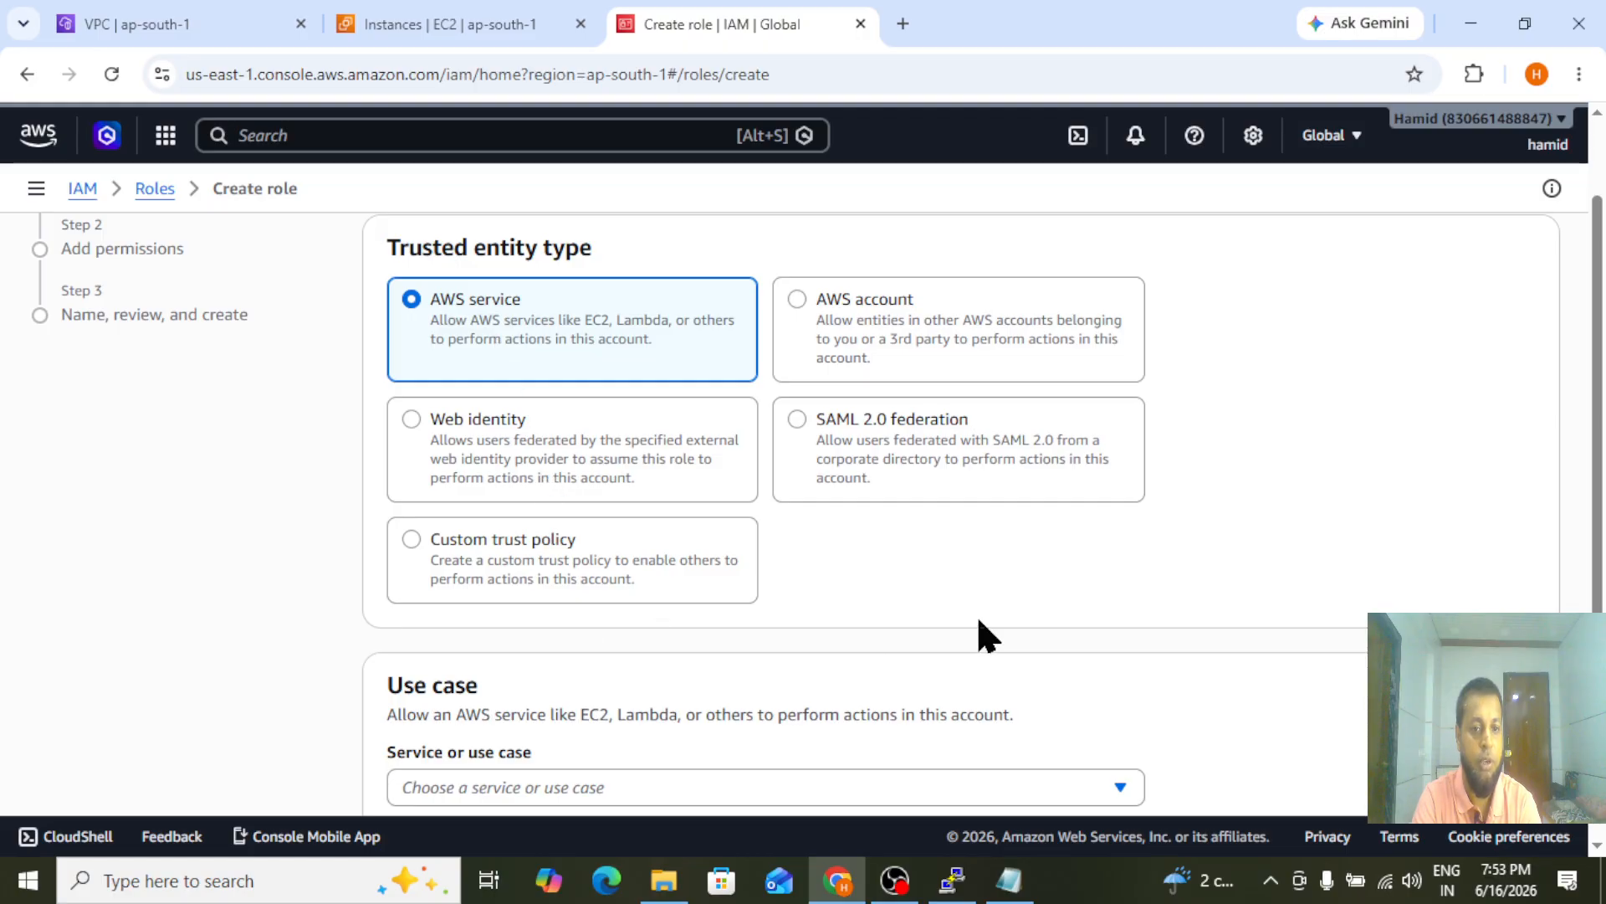
{"action": "scroll", "coordinate": [976, 614], "scroll_direction": "down", "scroll_amount": 2}
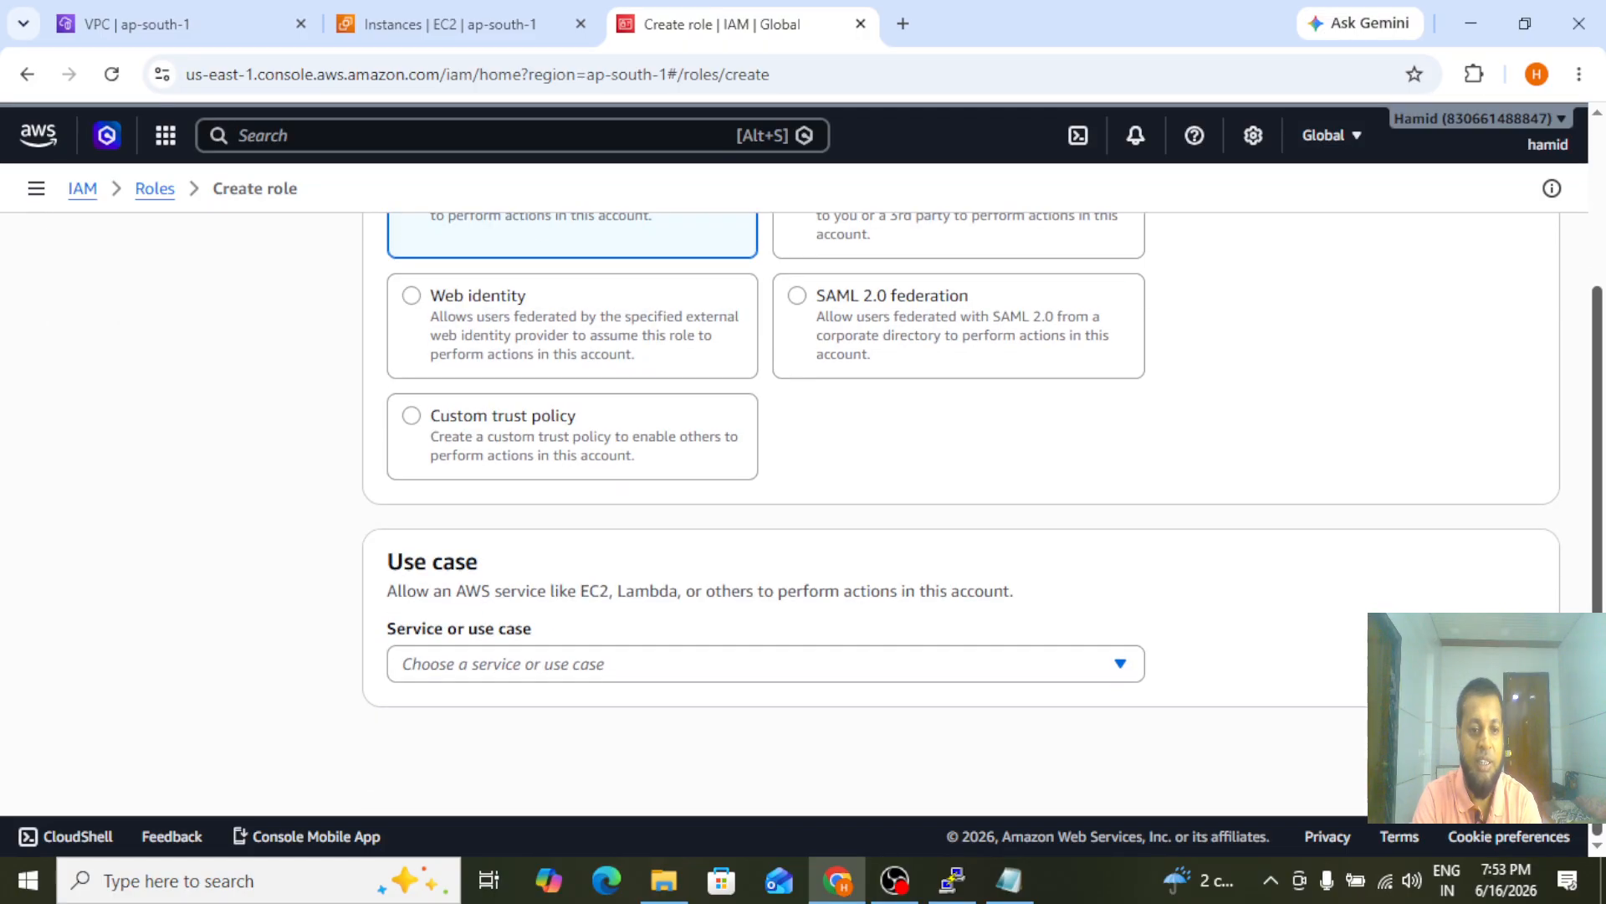
{"action": "left_click", "coordinate": [500, 661]}
{"action": "left_click", "coordinate": [456, 244]}
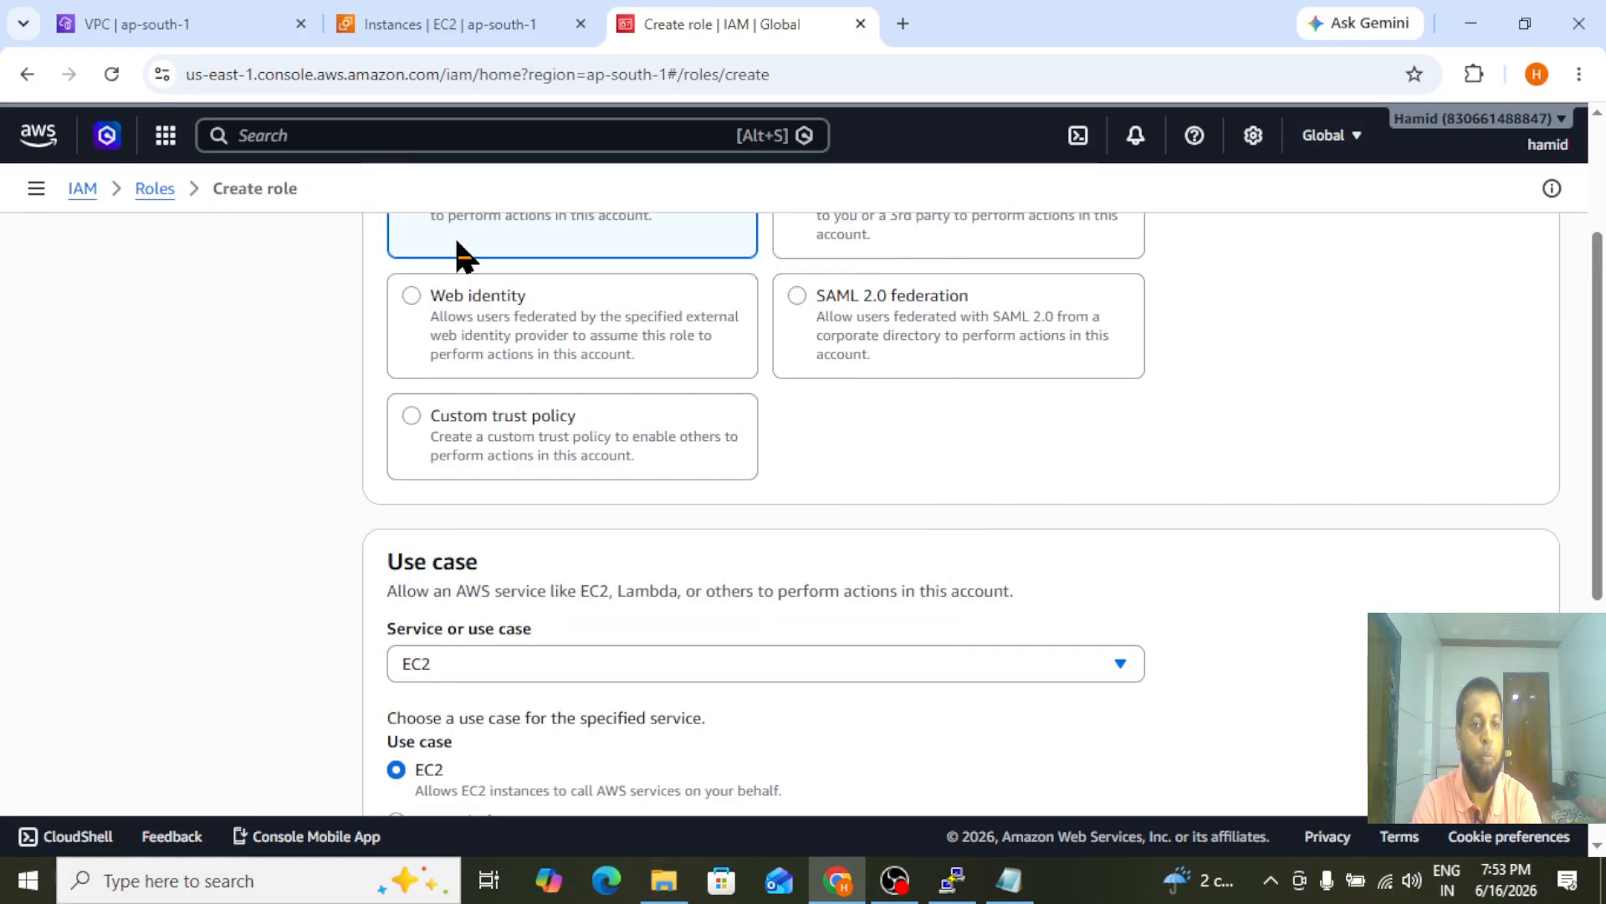
{"action": "scroll", "coordinate": [1603, 444], "scroll_direction": "down", "scroll_amount": 5}
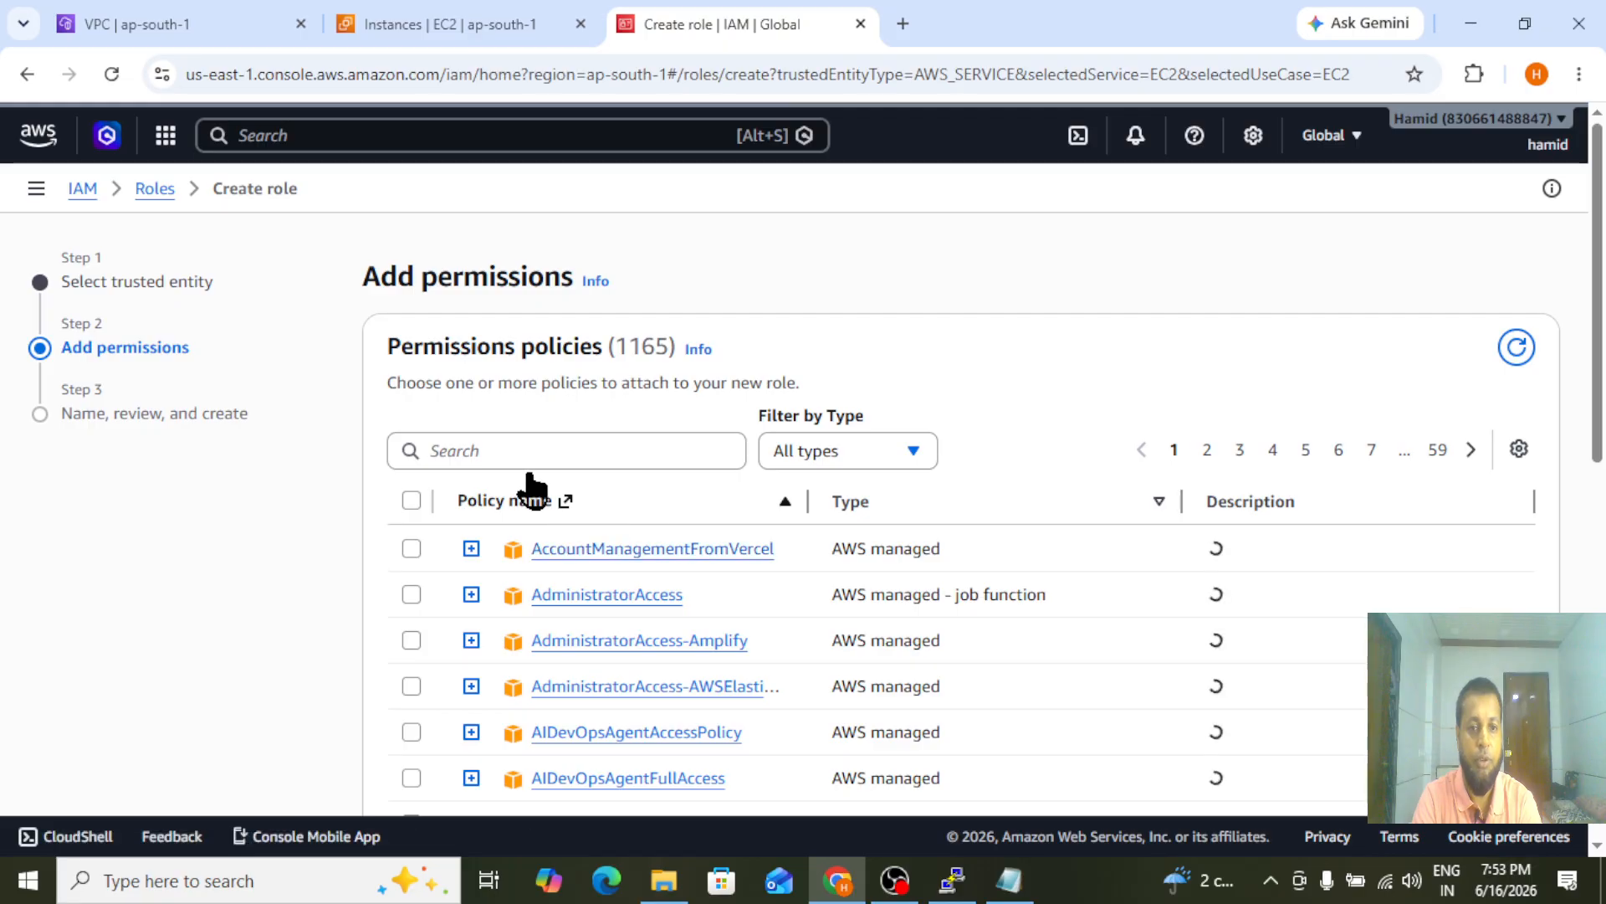
Find the S3 policies and attach AmazonS3FullAccess to the new role, continuing to the naming and review stage
{"action": "left_click", "coordinate": [481, 453]}
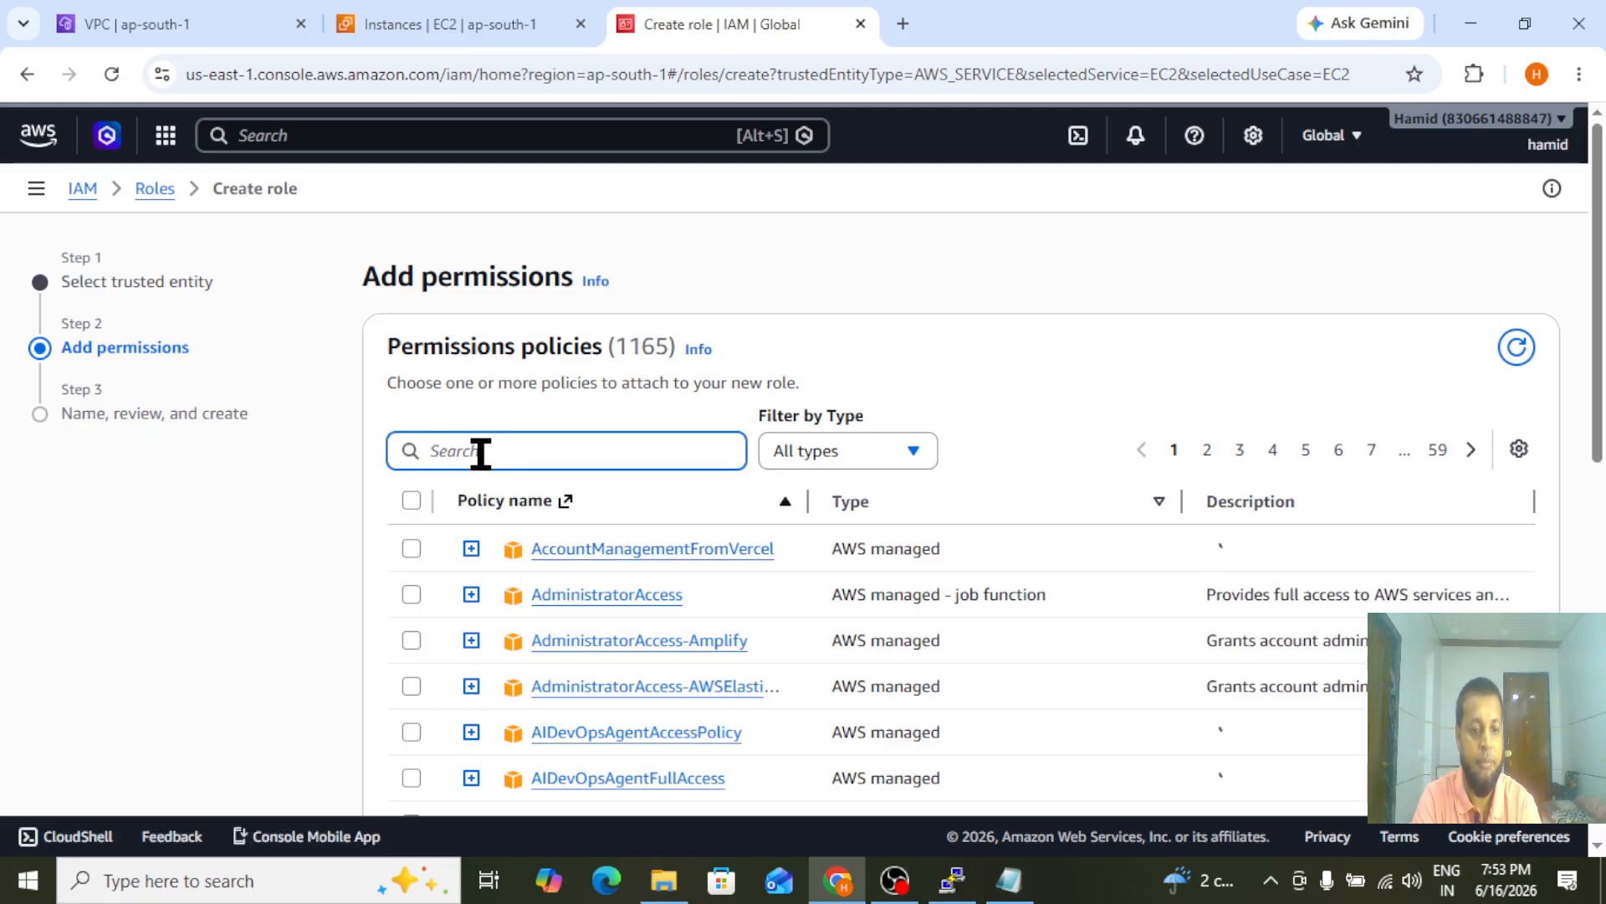
{"action": "type", "text": "s3"}
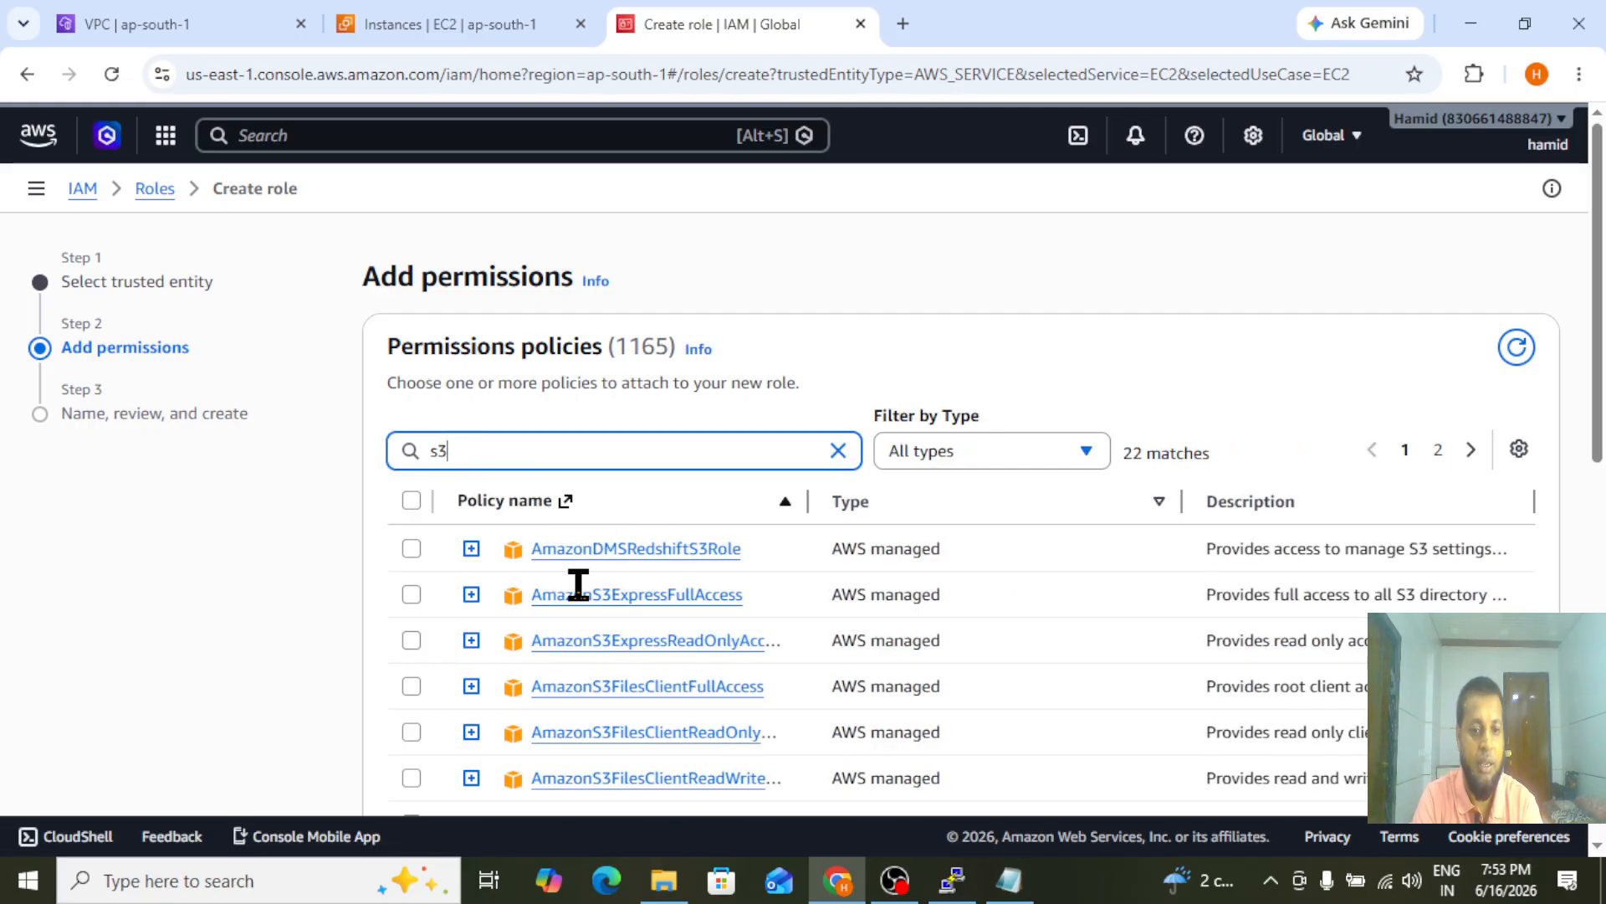
{"action": "left_click_drag", "start_coordinate": [1604, 414], "coordinate": [1604, 592]}
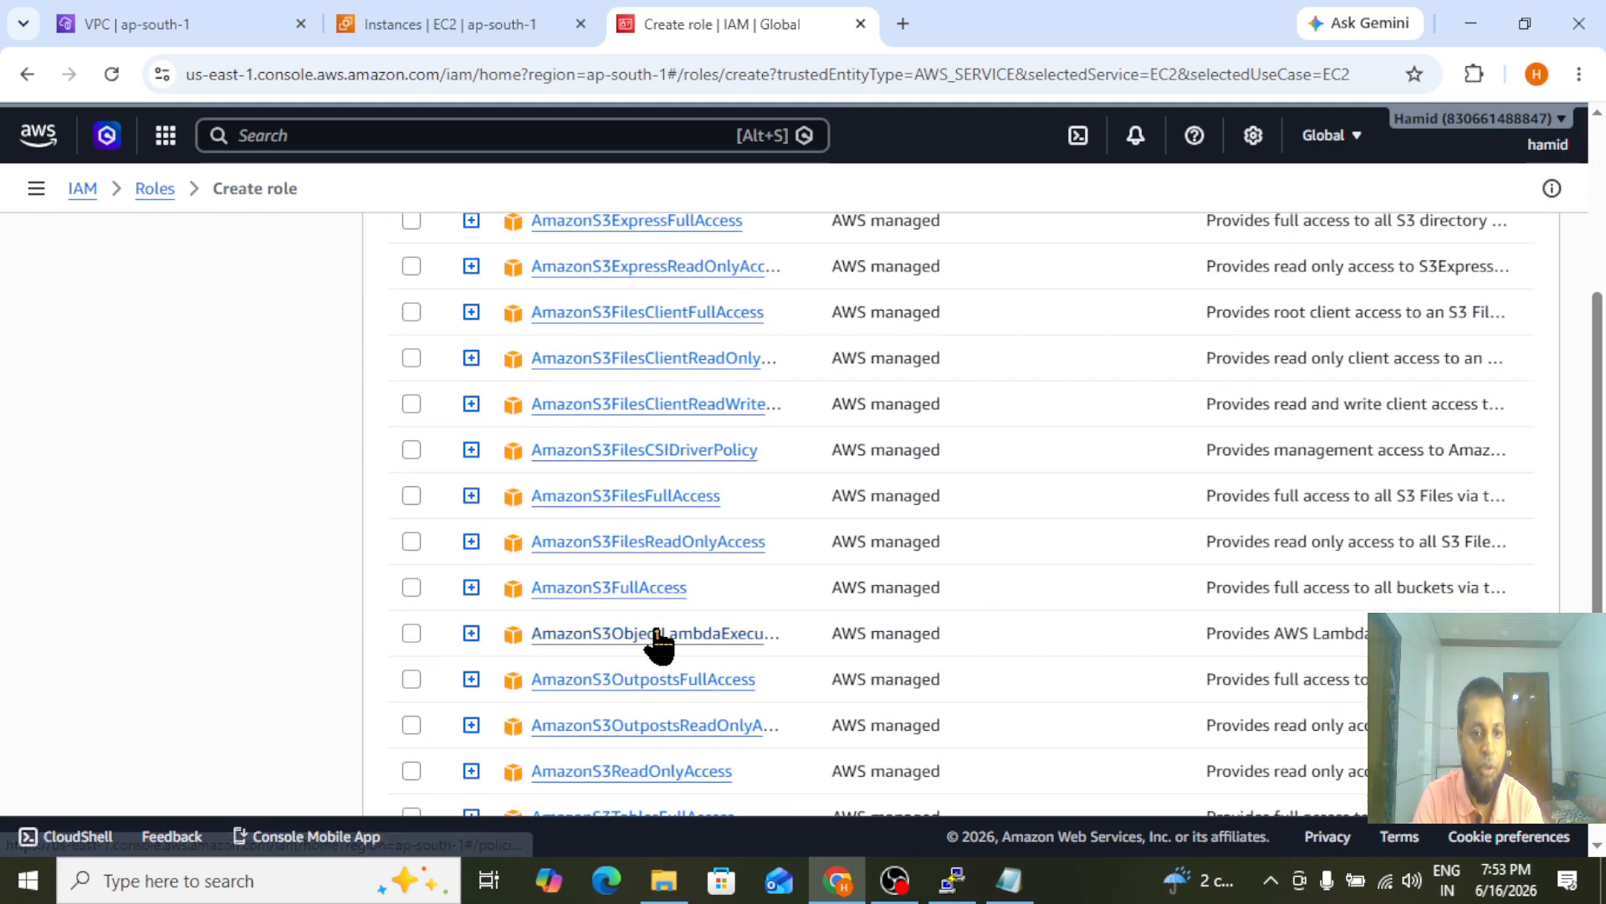
{"action": "left_click", "coordinate": [404, 585]}
{"action": "left_click_drag", "start_coordinate": [1603, 493], "coordinate": [1604, 707]}
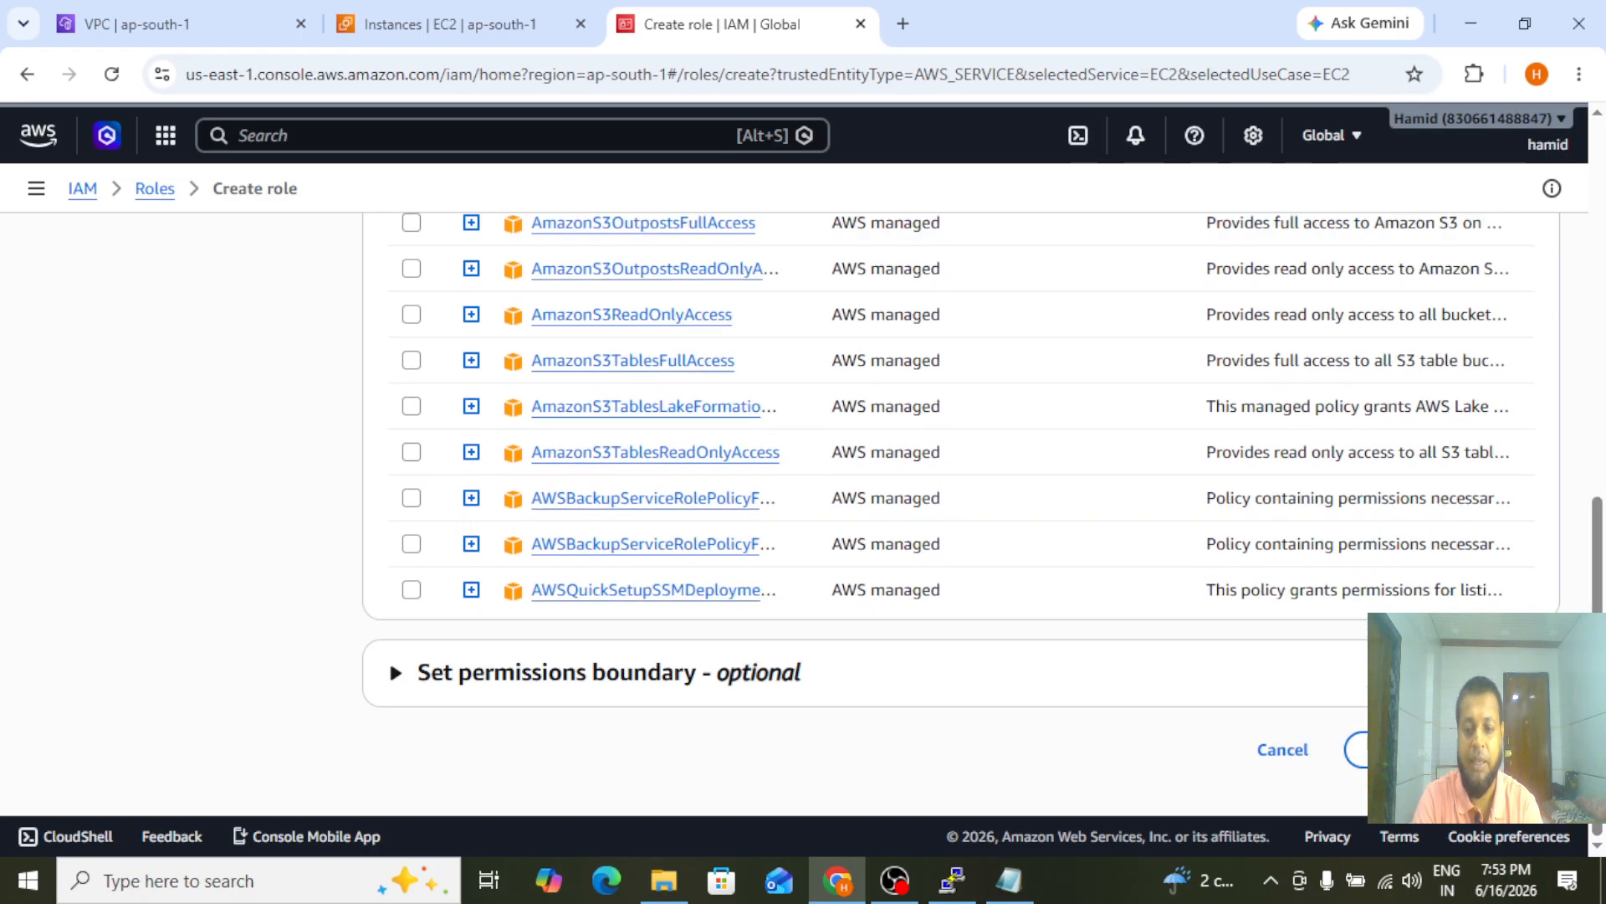
{"action": "left_click", "coordinate": [1389, 749]}
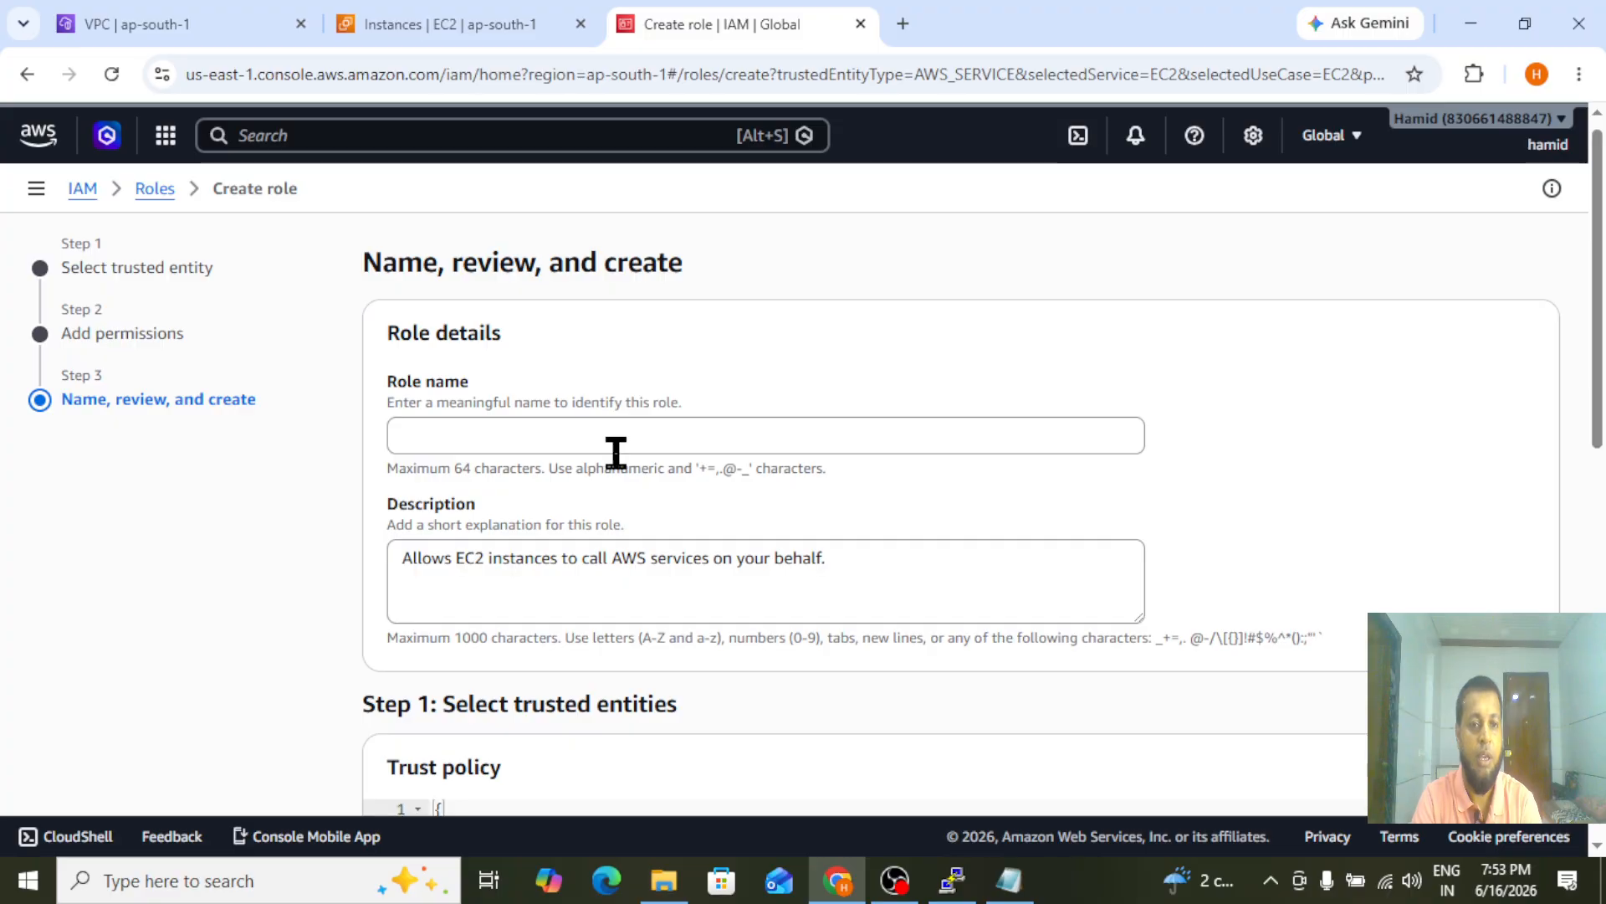
Name the role EC2S3PrivateServer and create it
{"action": "left_click", "coordinate": [567, 450]}
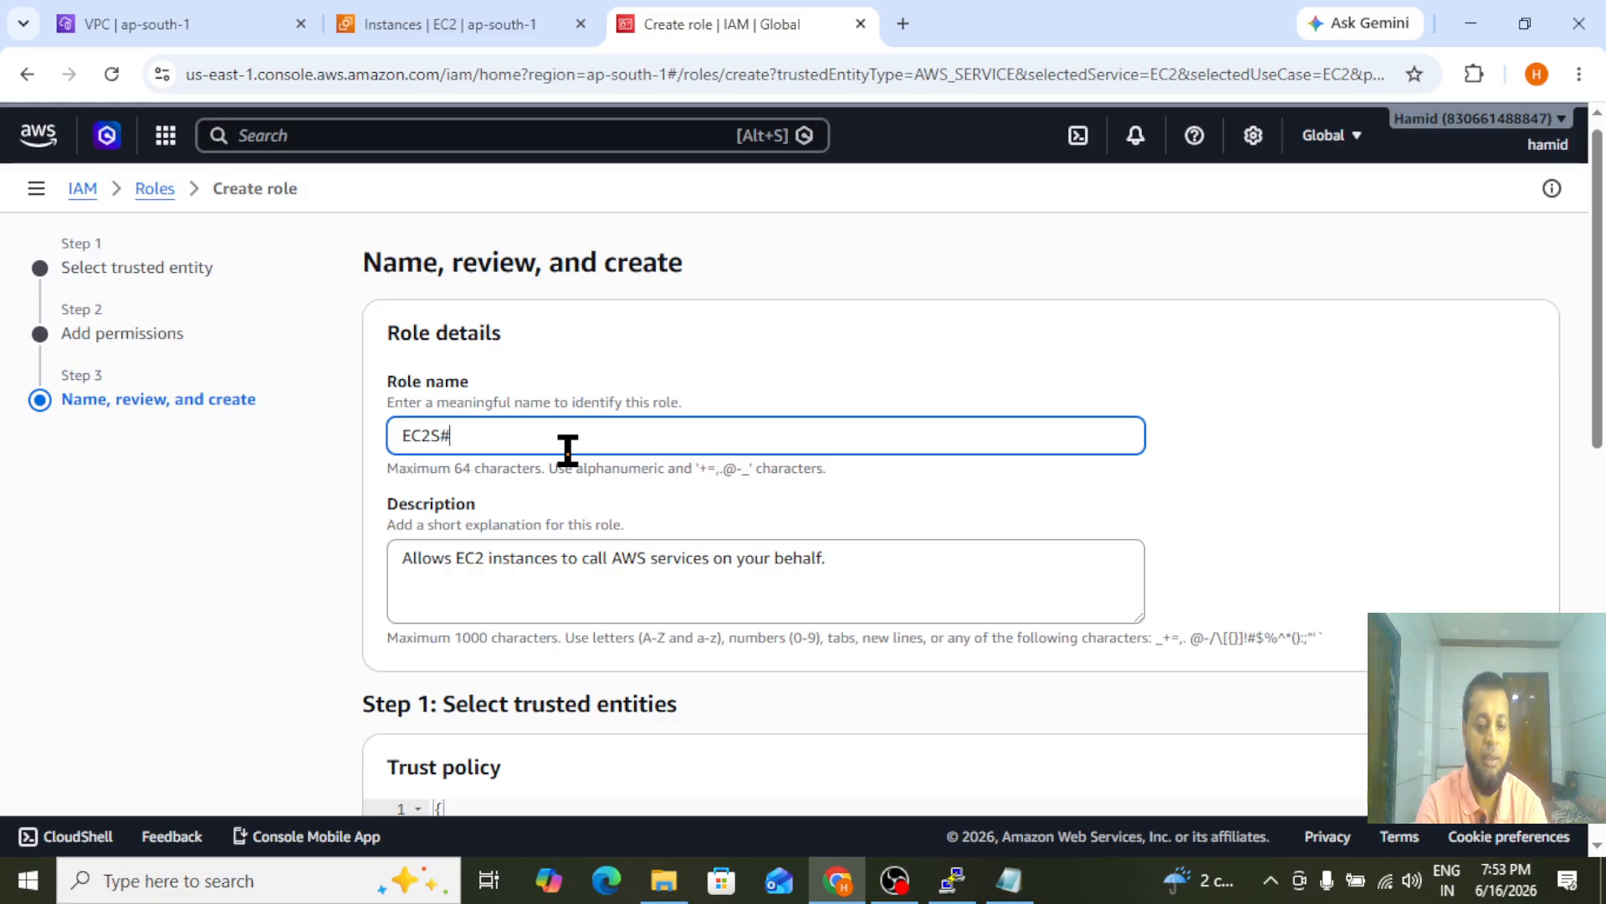
{"action": "type", "text": "#"}
{"action": "key", "text": "BackSpace"}
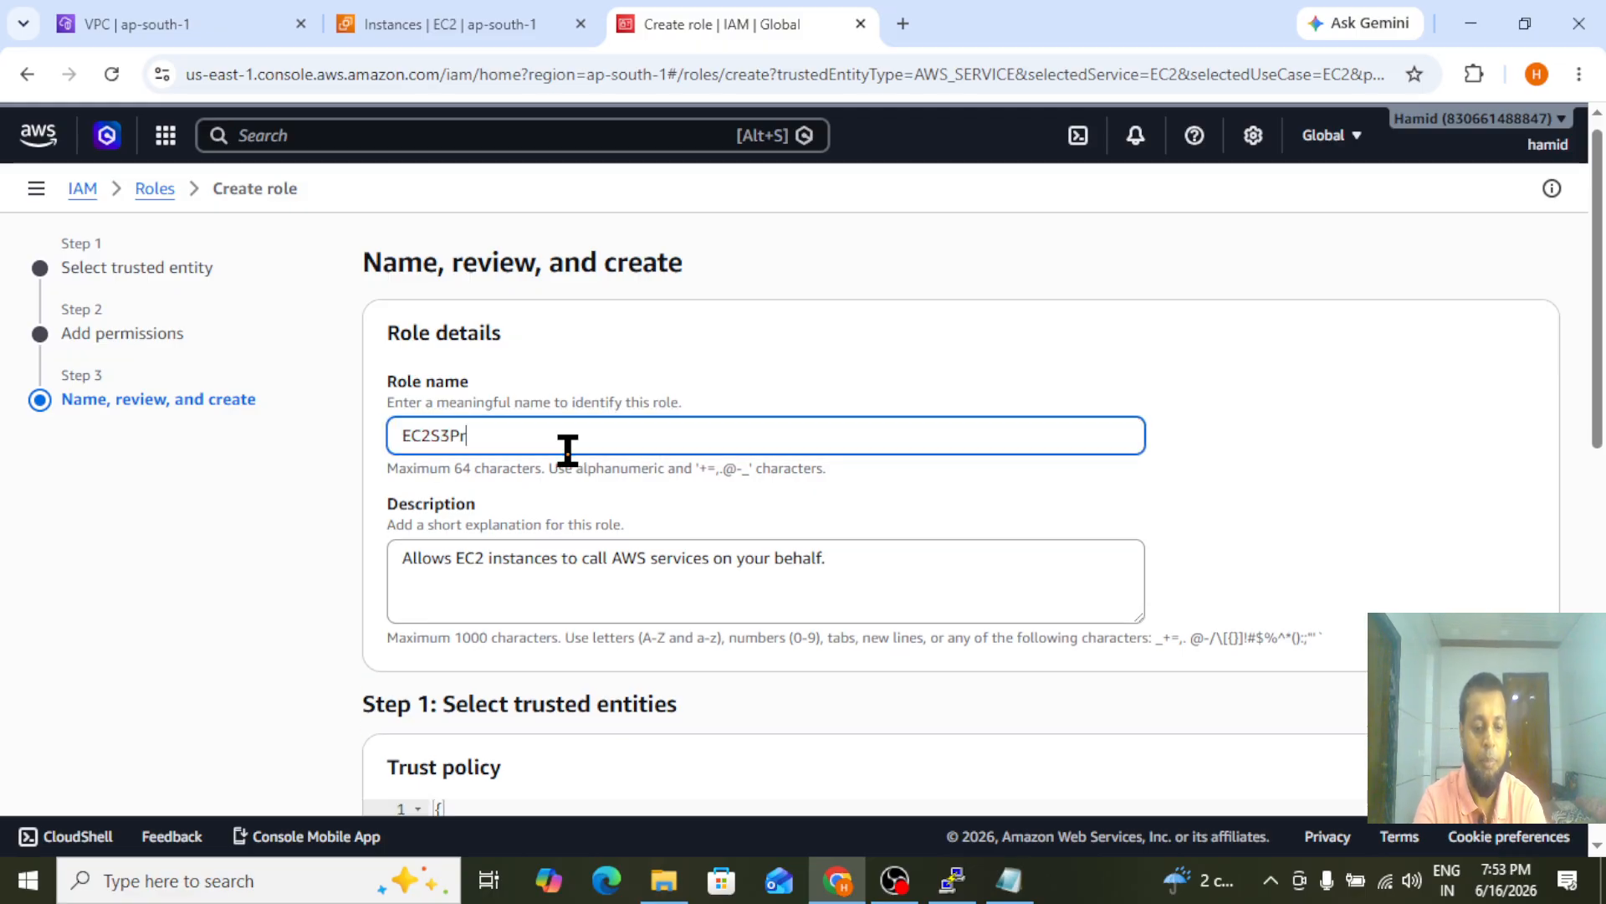
{"action": "type", "text": "3PrivateServer"}
{"action": "left_click_drag", "start_coordinate": [1598, 318], "coordinate": [1603, 717]}
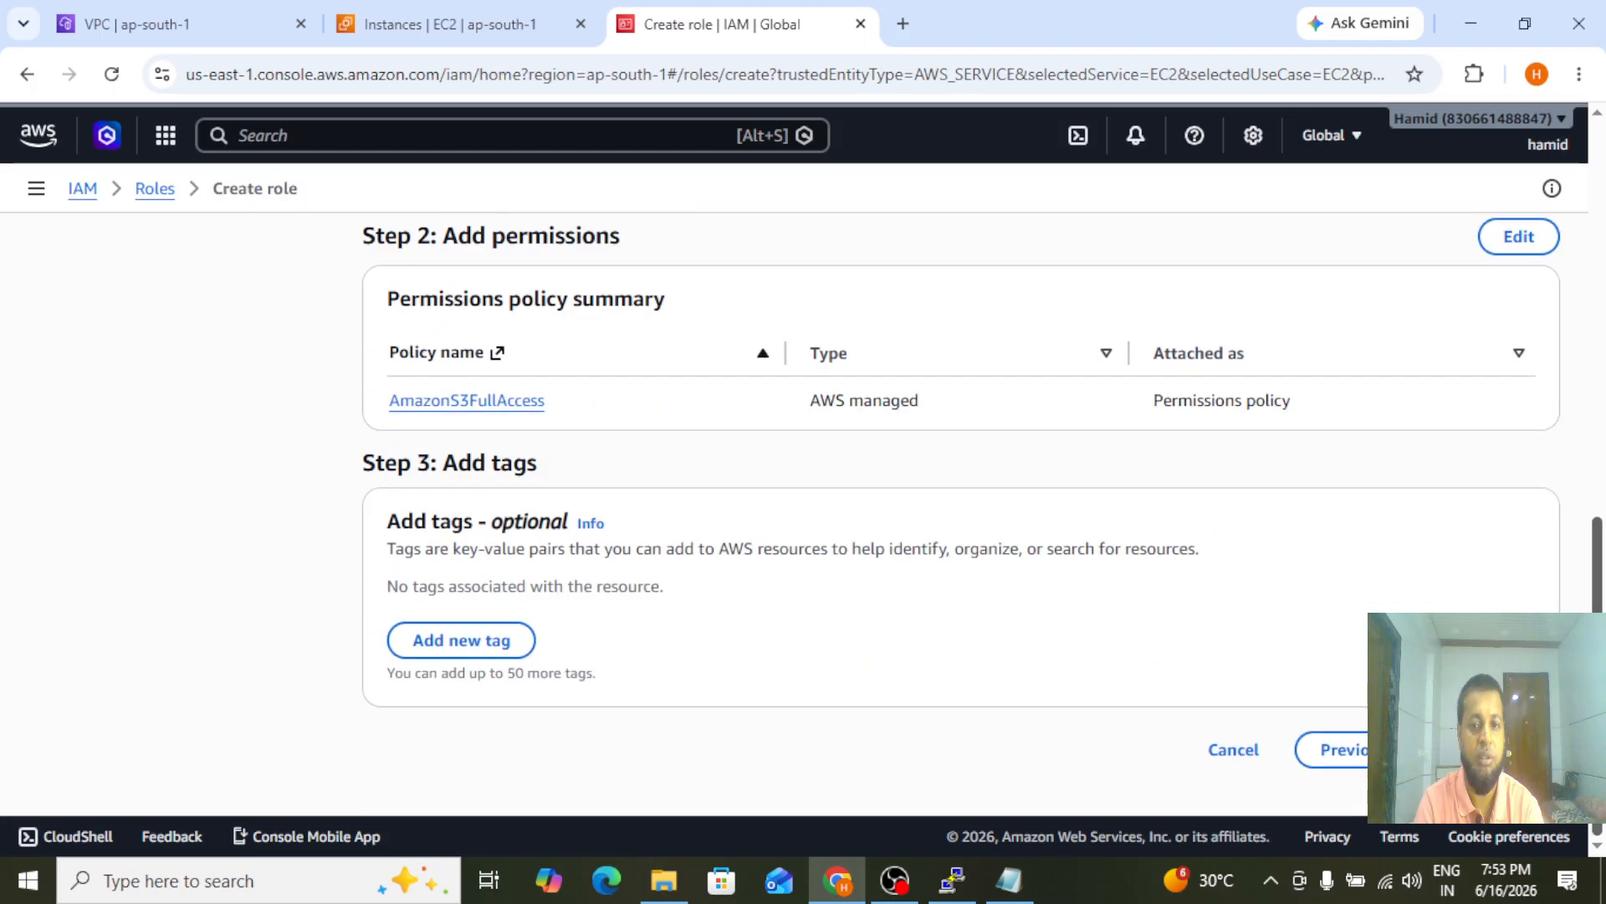
{"action": "left_click", "coordinate": [1494, 749]}
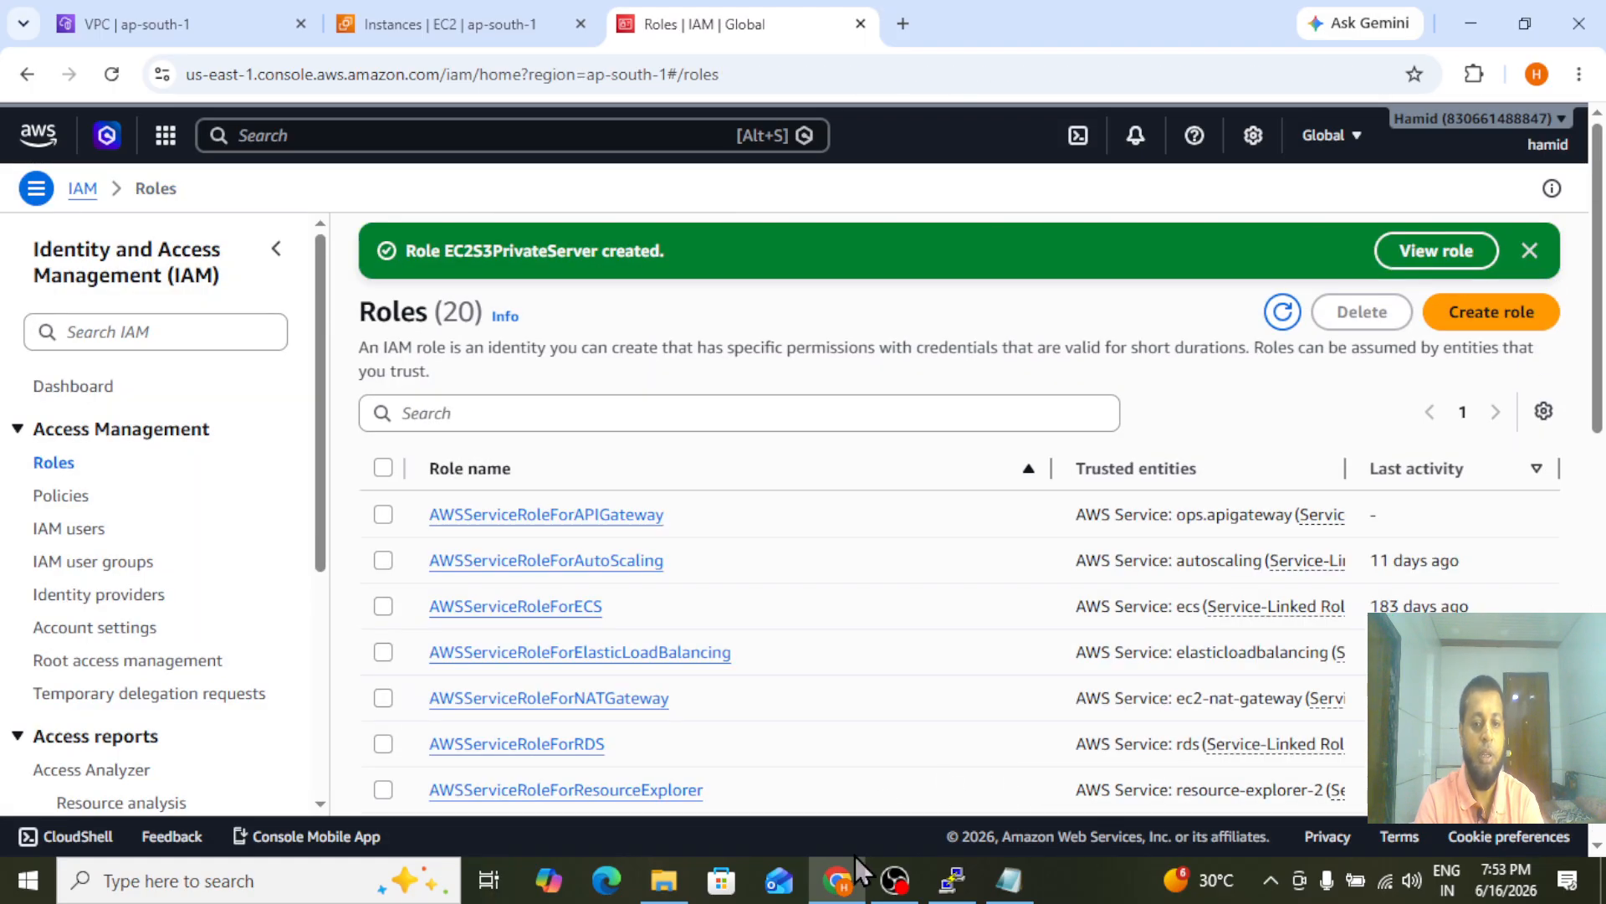
Switch to the PuTTY session and run aws s3 ls on the private server before attaching the role
{"action": "left_click", "coordinate": [937, 884]}
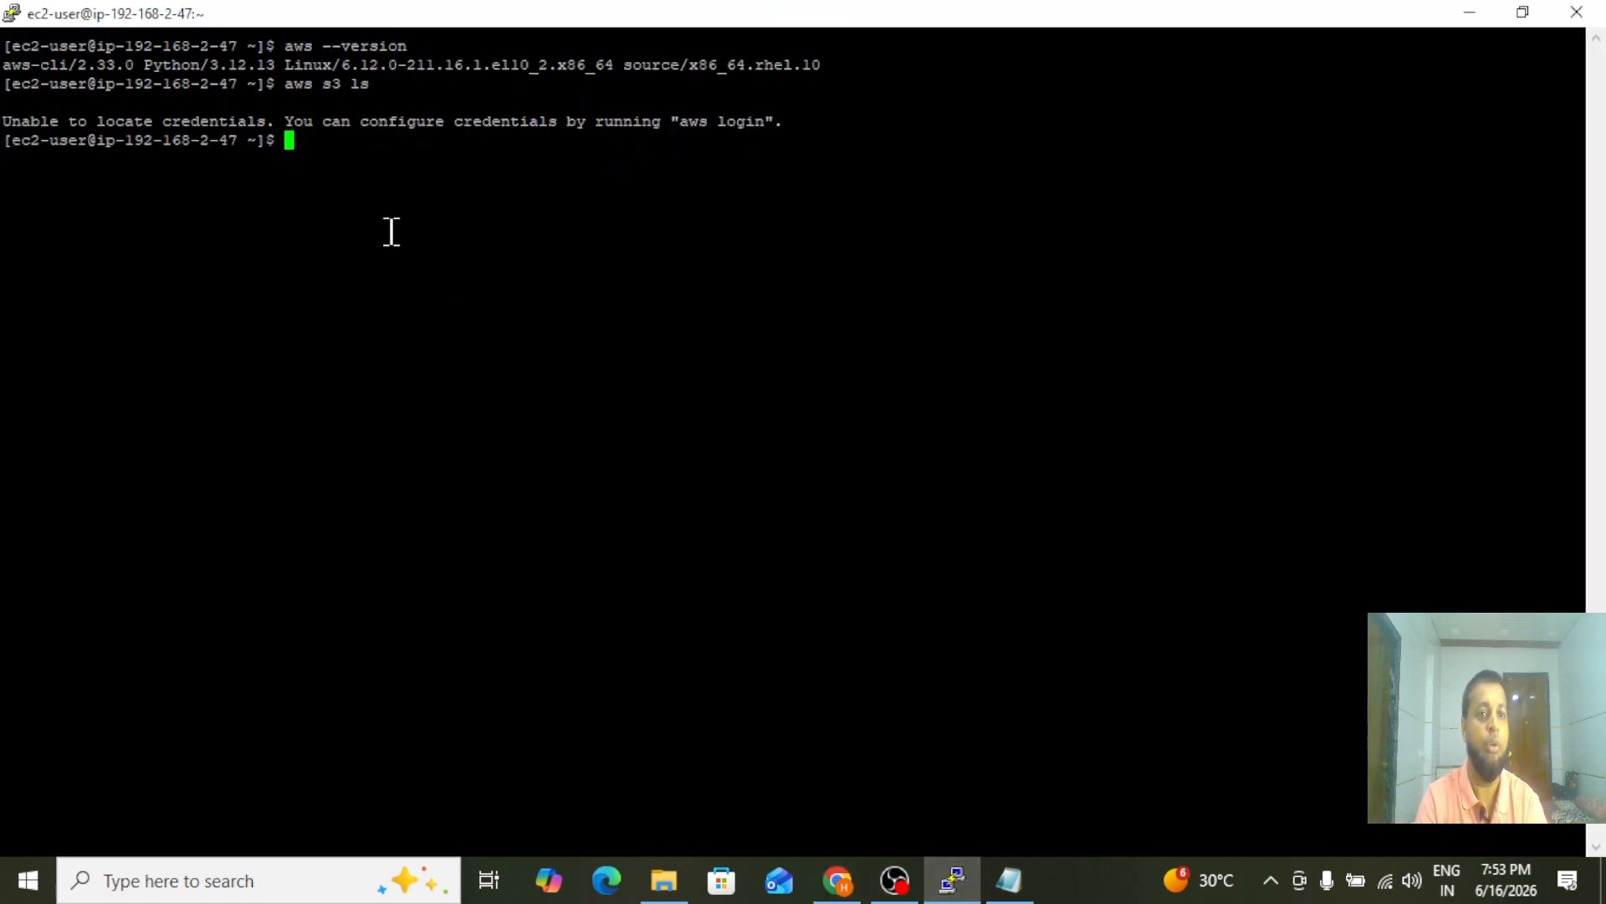
{"action": "type", "text": "aws s"}
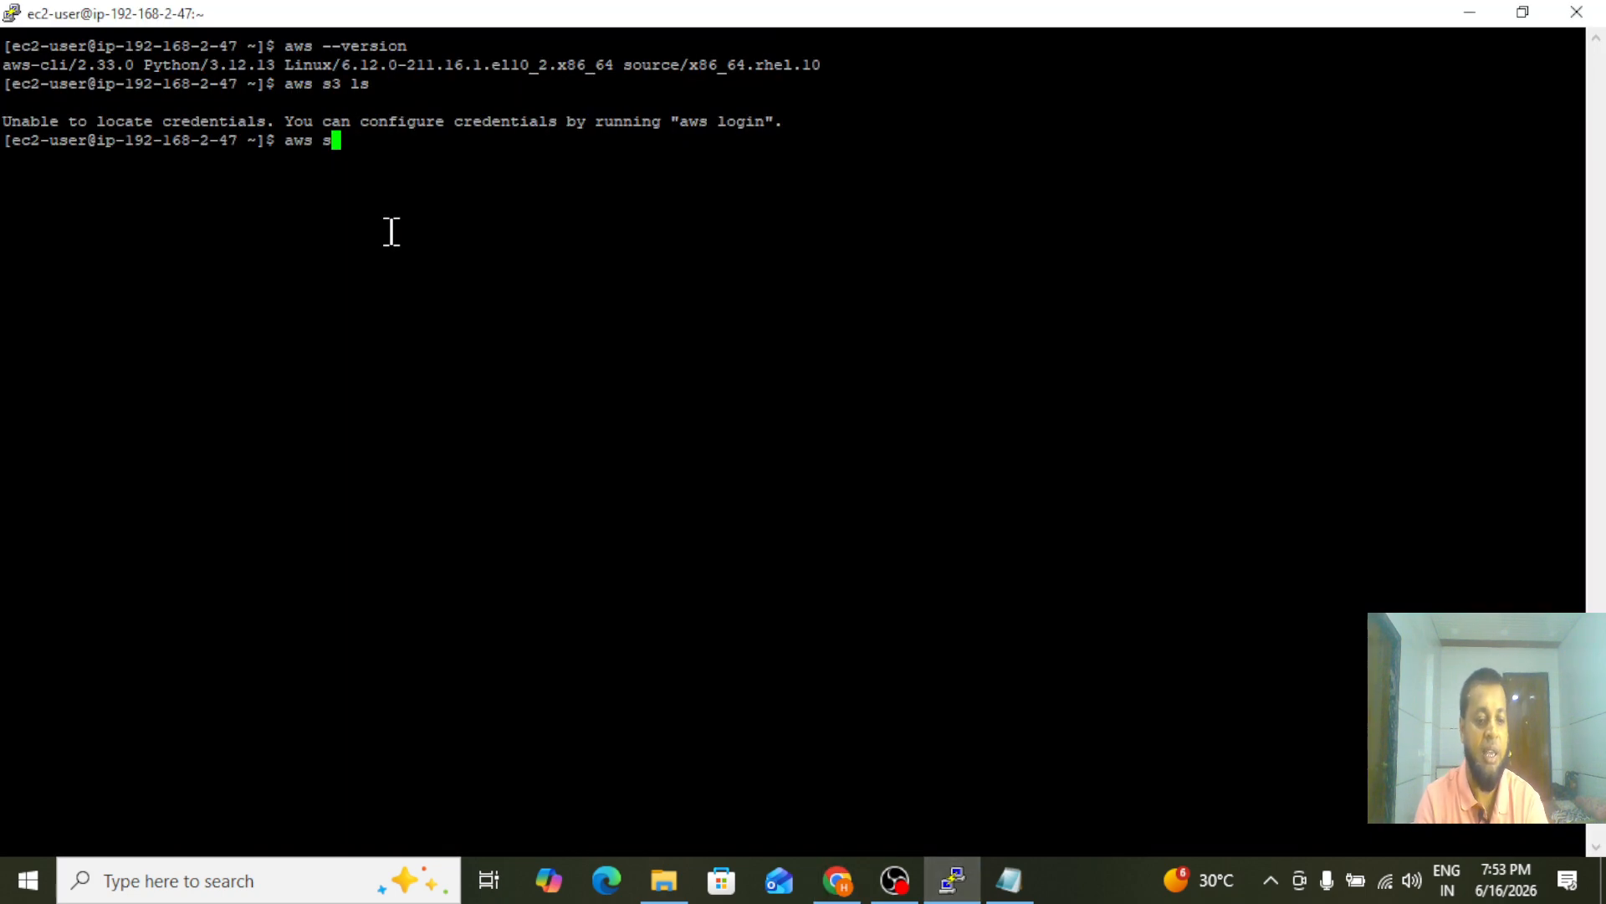
{"action": "type", "text": "3 ls"}
{"action": "key", "text": "Return"}
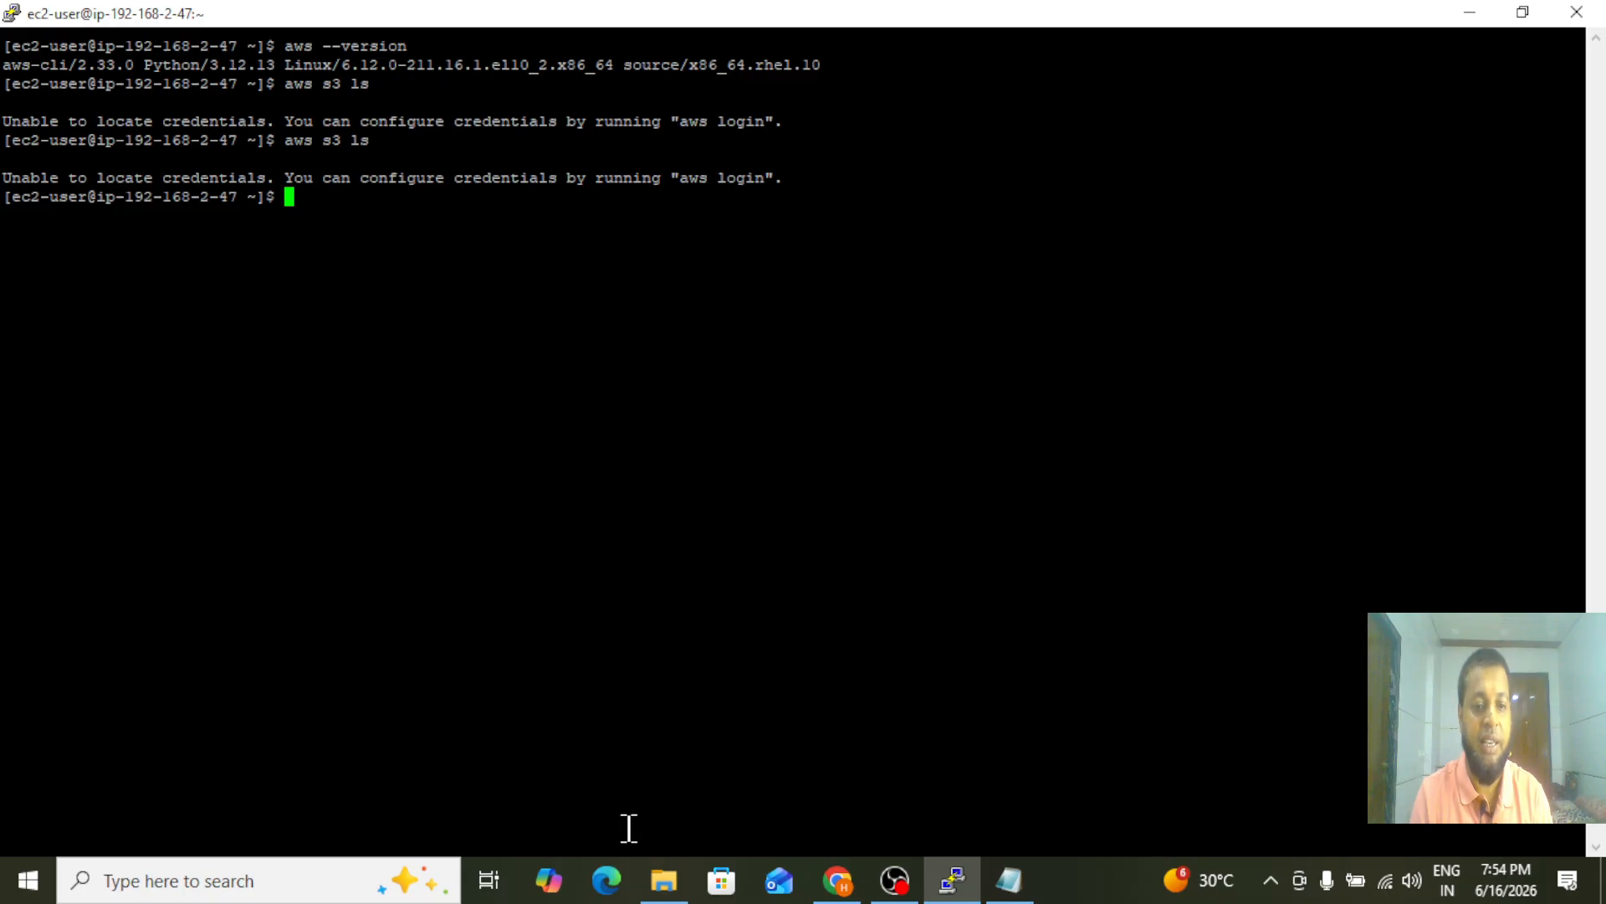
Return to the EC2 instances in Chrome and open the IAM role settings of private-server
{"action": "left_click", "coordinate": [837, 879]}
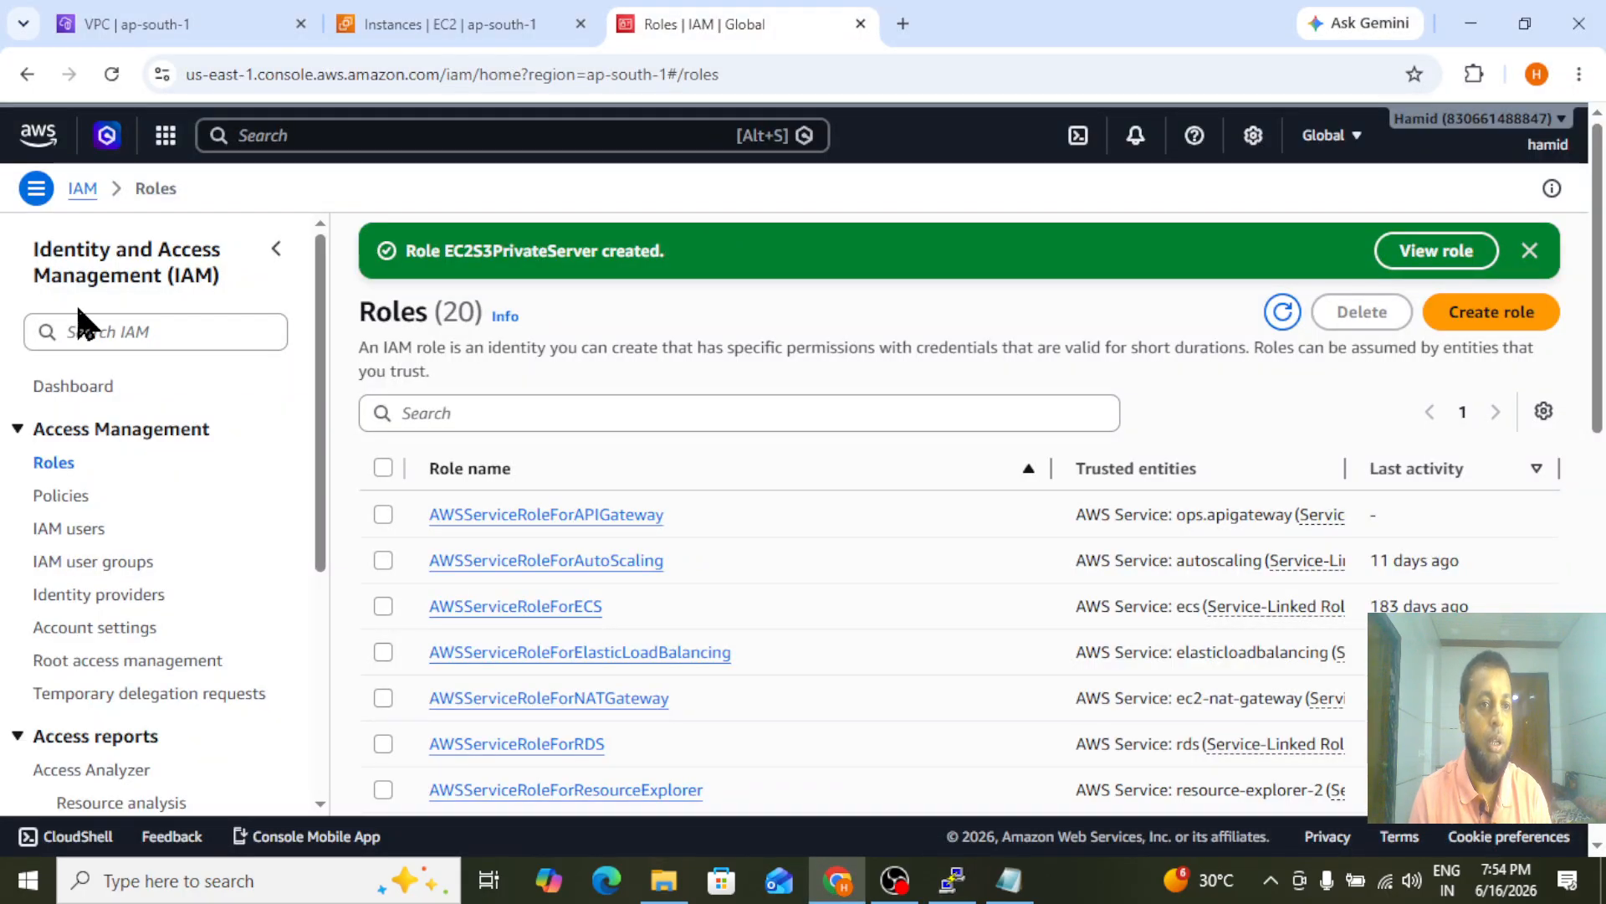
{"action": "left_click", "coordinate": [394, 25]}
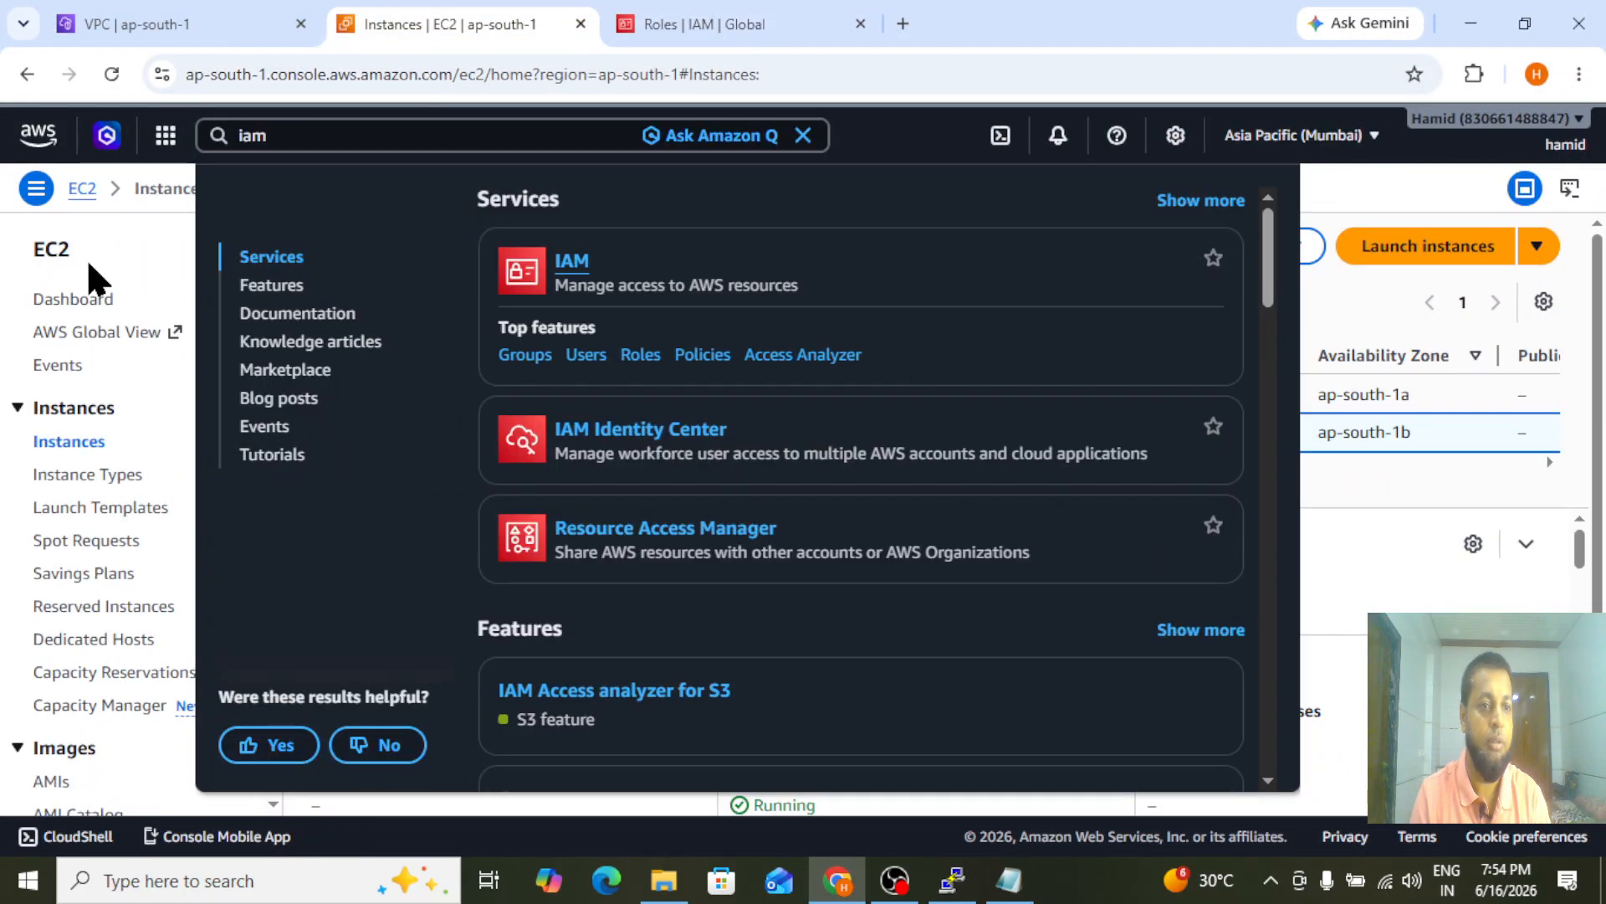
{"action": "left_click", "coordinate": [3, 291]}
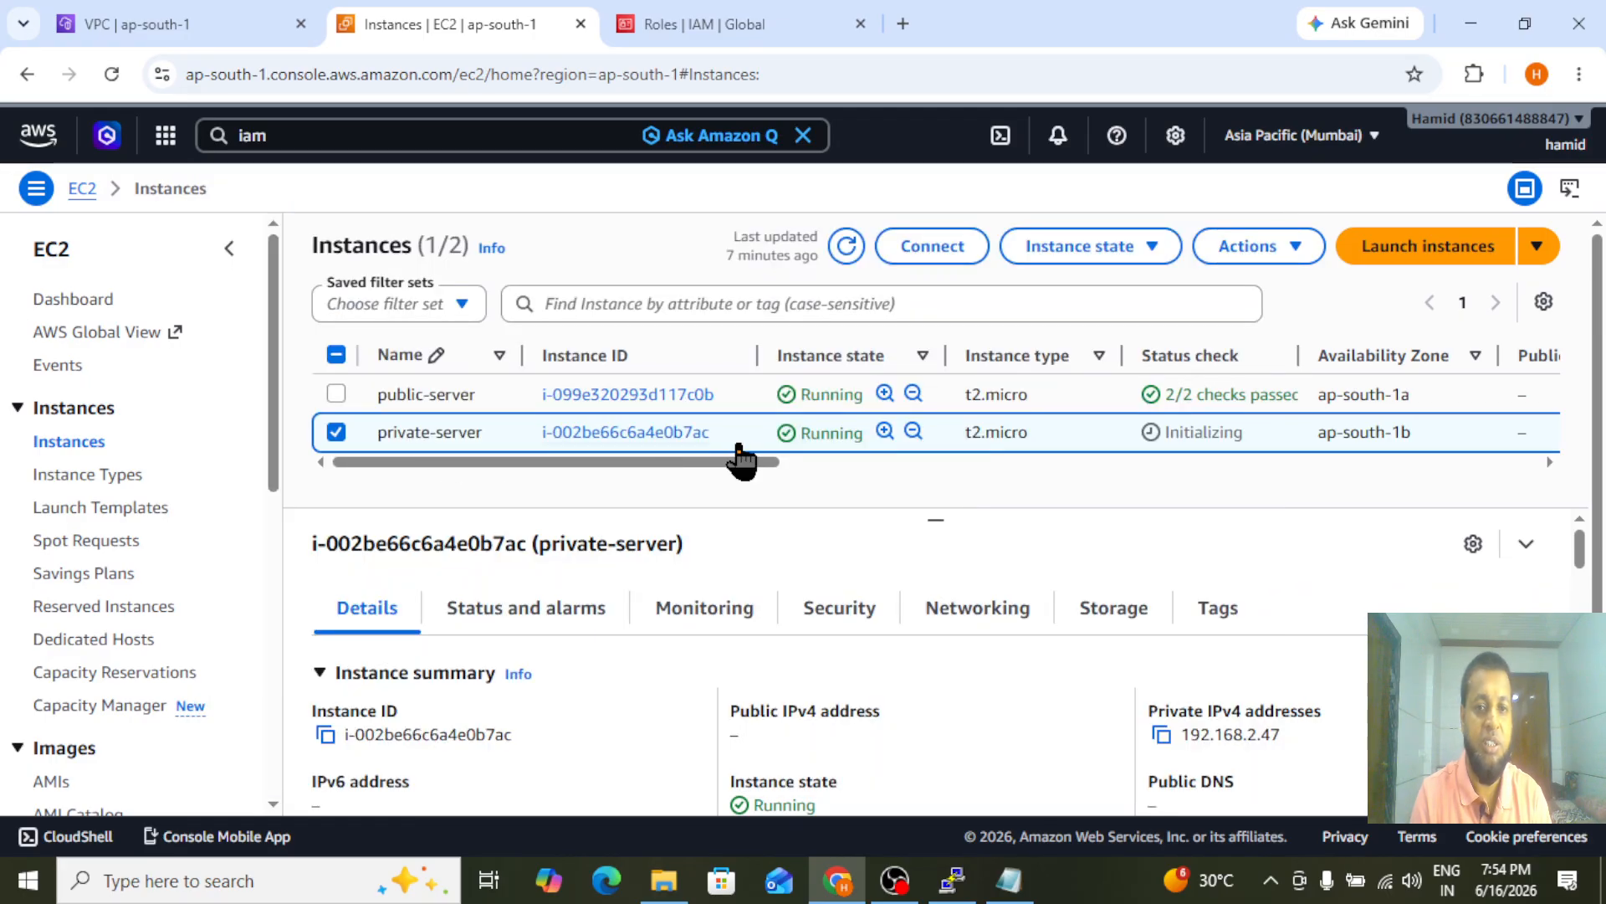
{"action": "left_click", "coordinate": [1099, 249]}
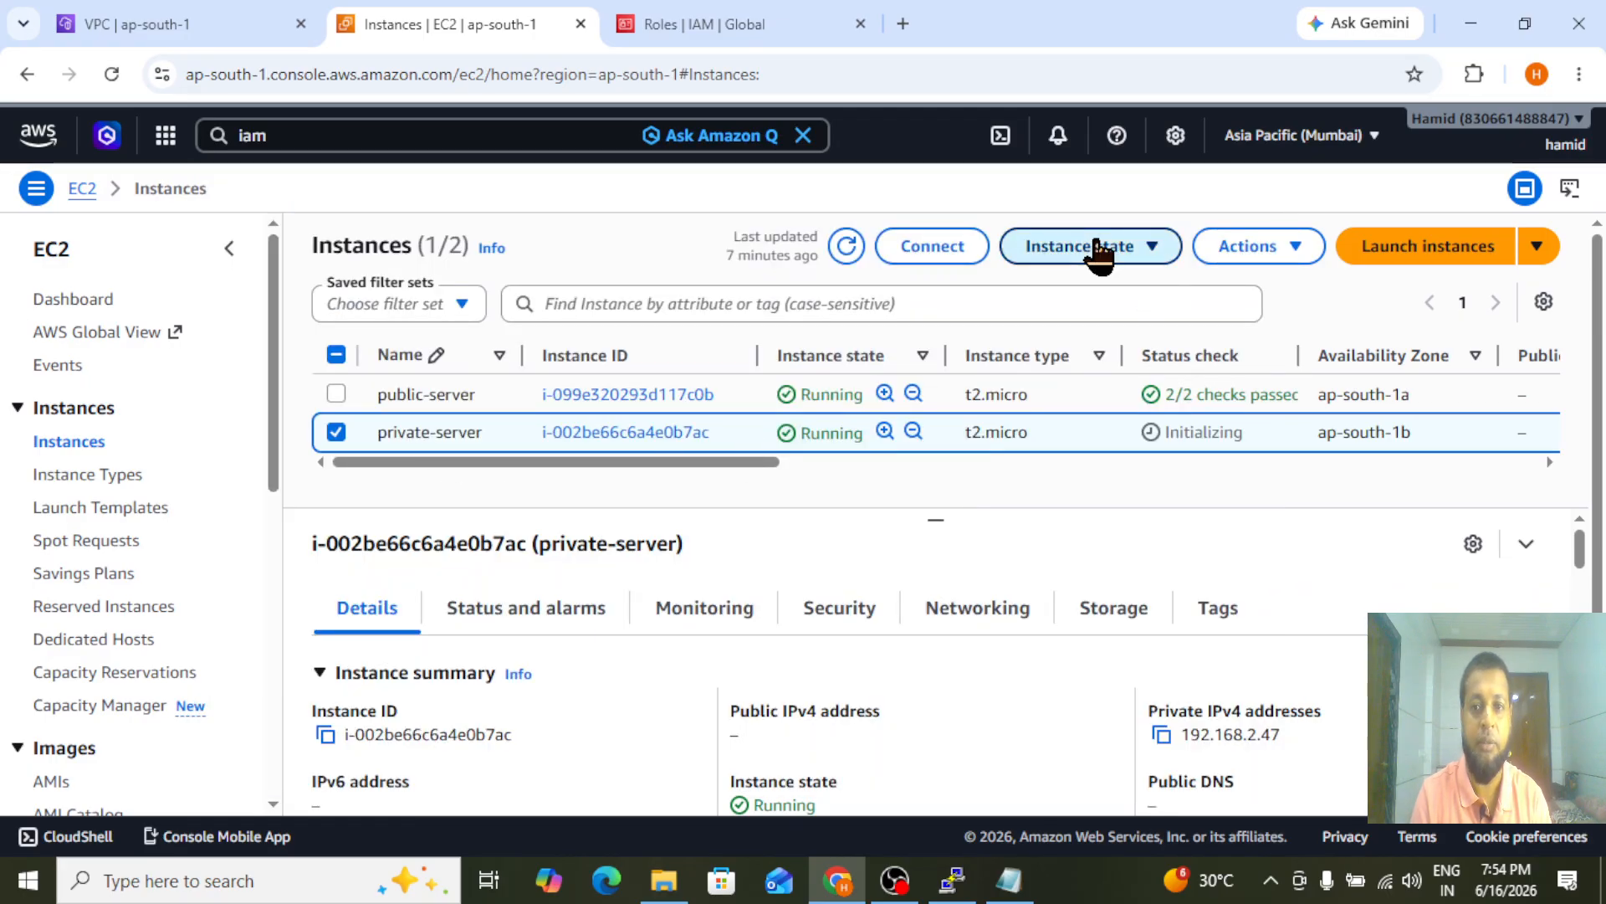
{"action": "left_click", "coordinate": [1239, 264]}
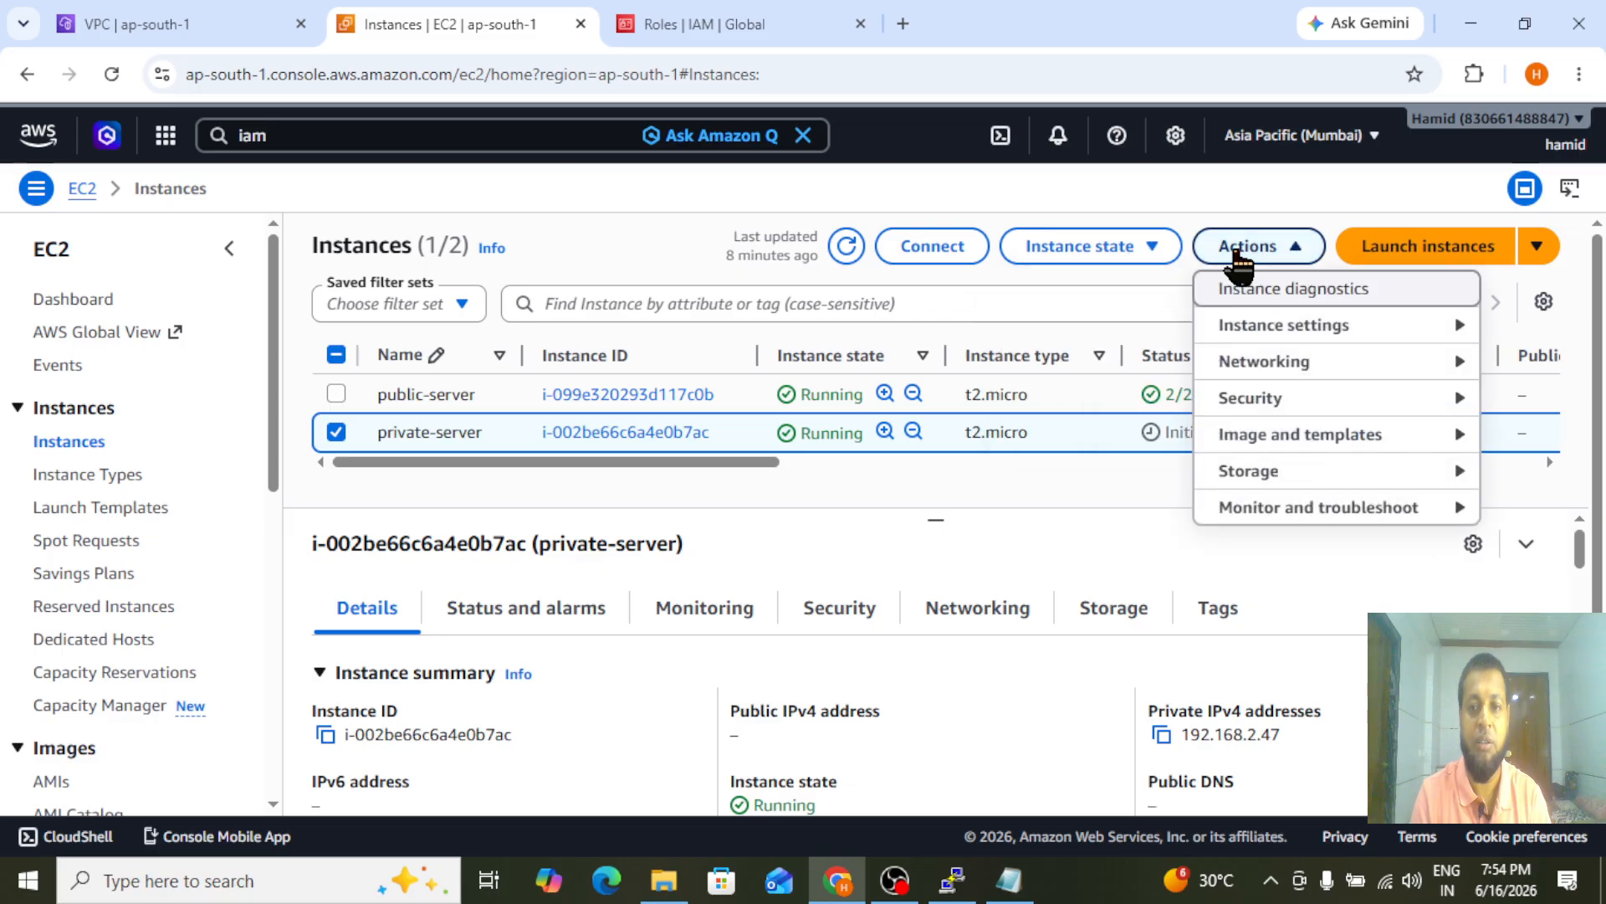
{"action": "mouse_move", "coordinate": [1250, 417]}
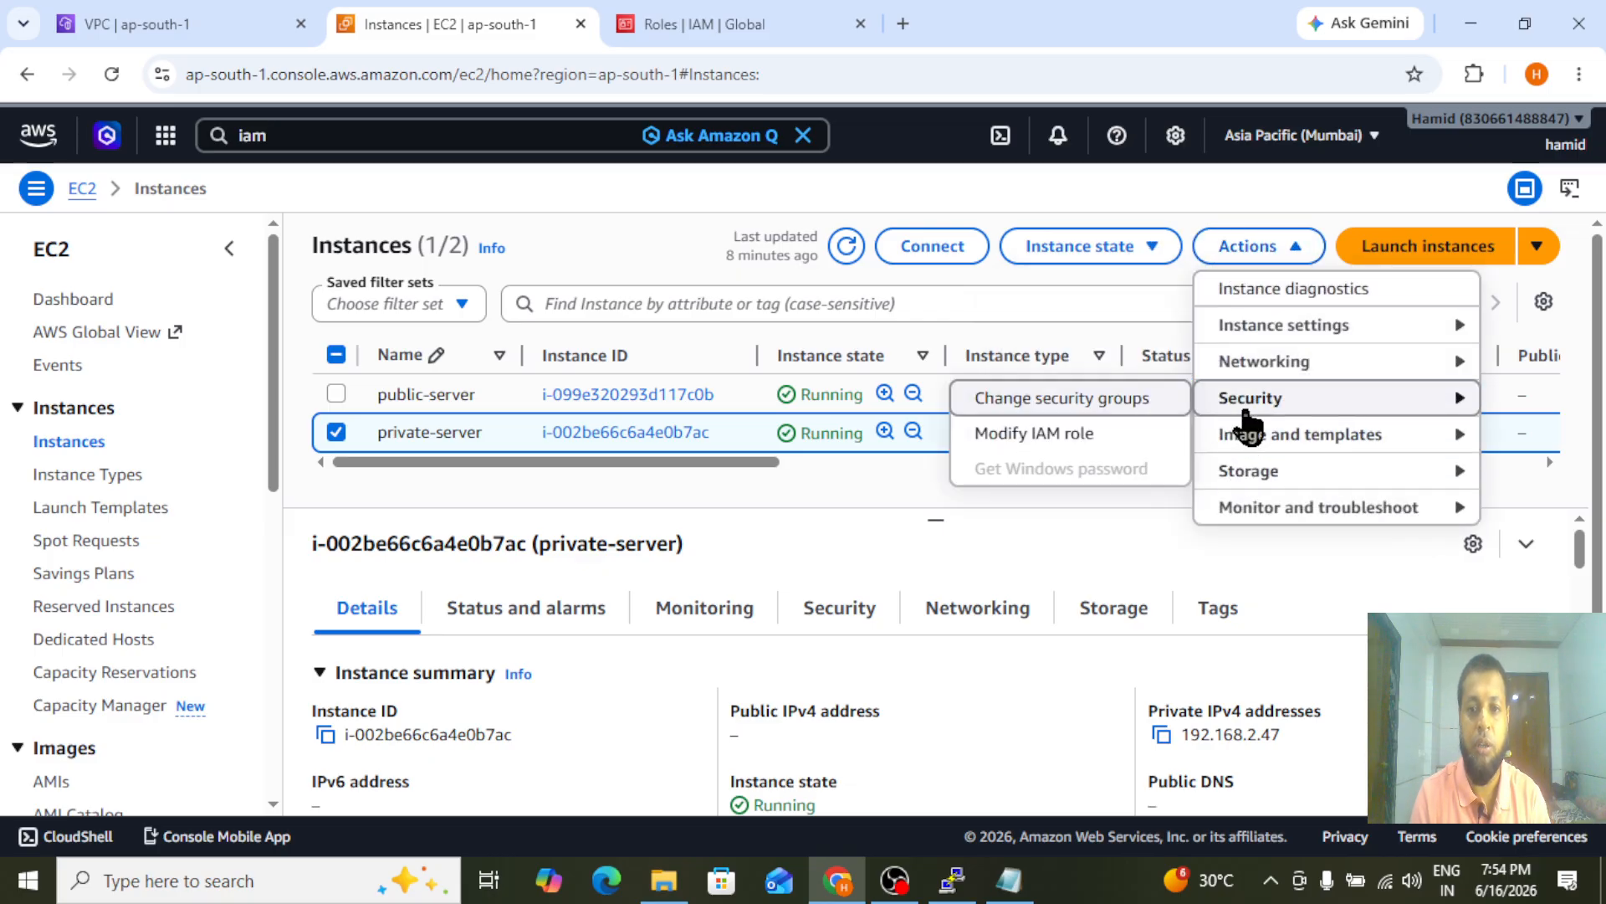
{"action": "left_click", "coordinate": [1061, 437]}
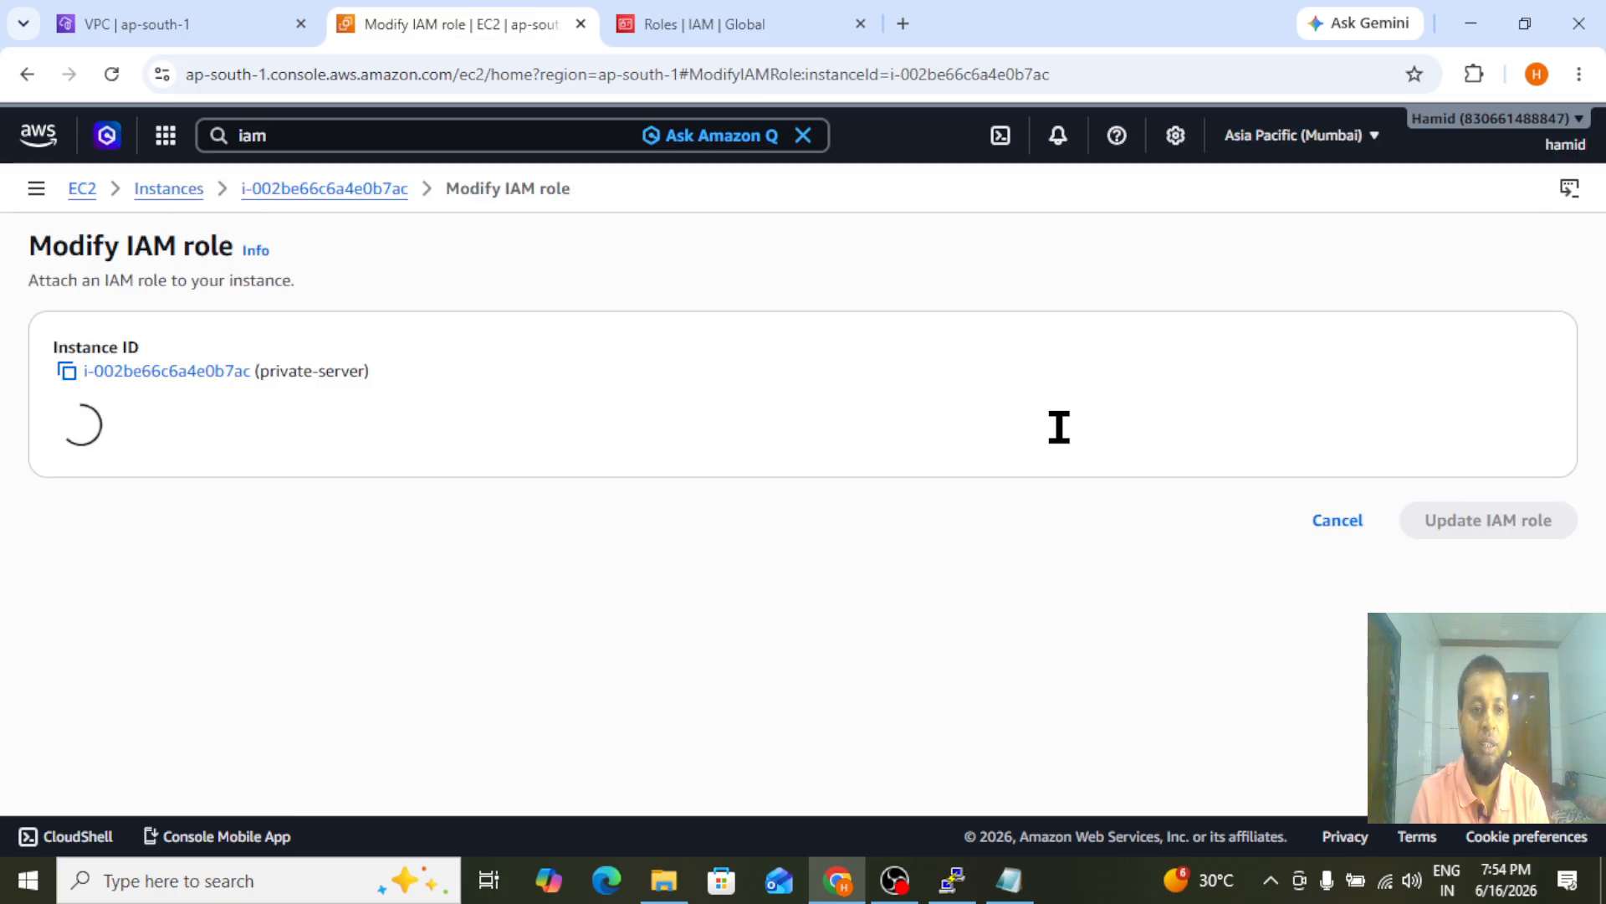
Attach the EC2S3PrivateServer role to the private-server instance
{"action": "left_click", "coordinate": [357, 460]}
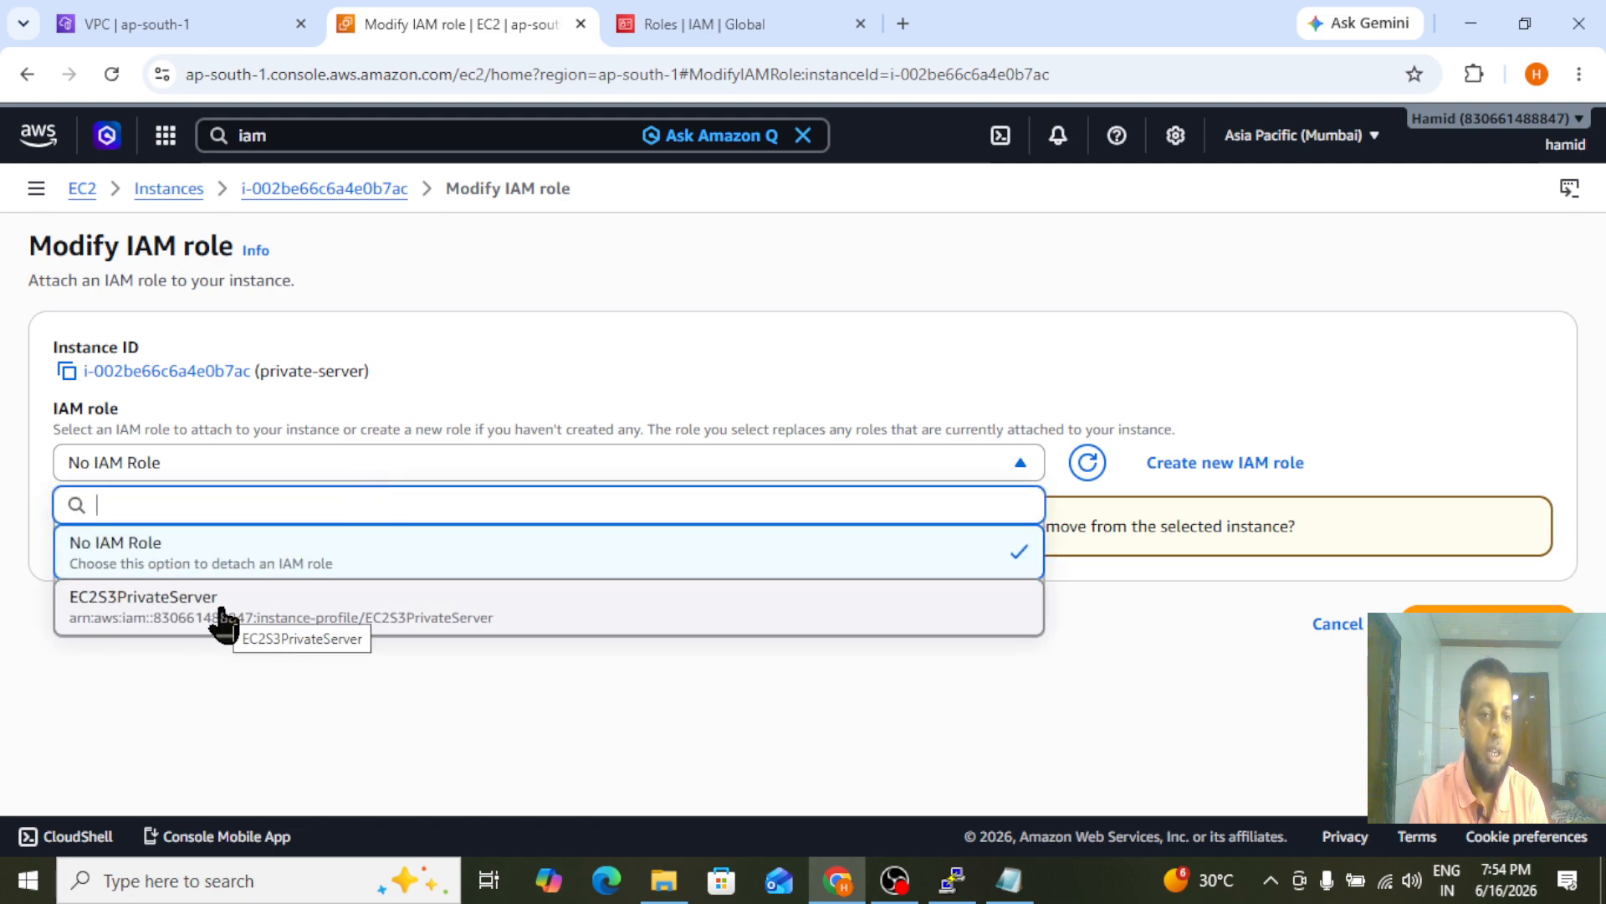
{"action": "left_click", "coordinate": [136, 619]}
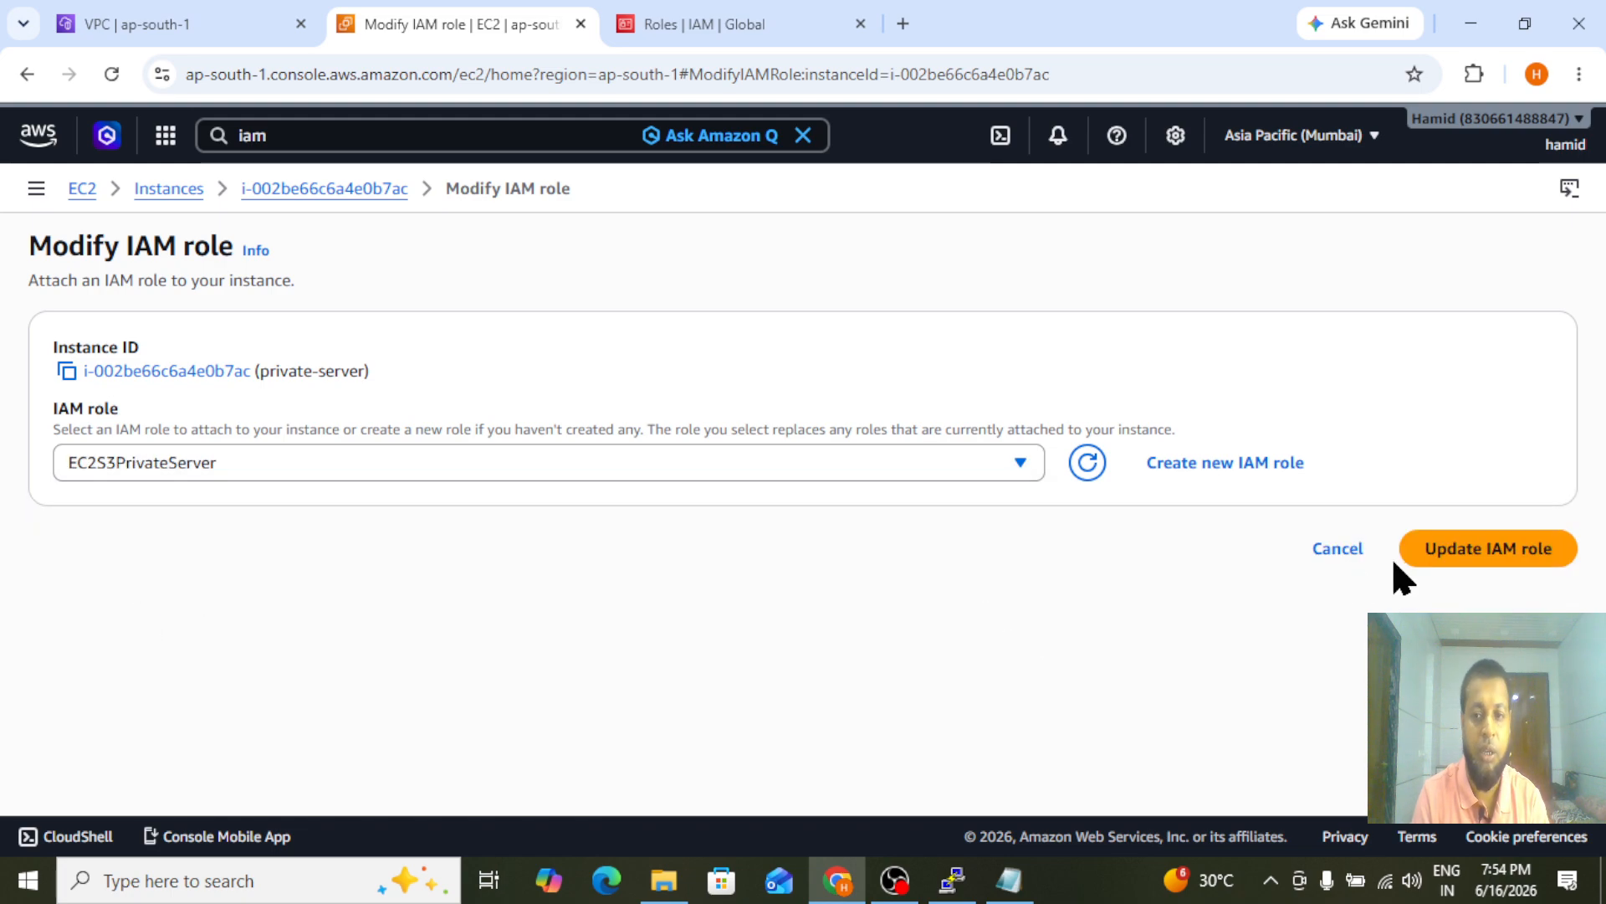
{"action": "left_click", "coordinate": [1496, 559]}
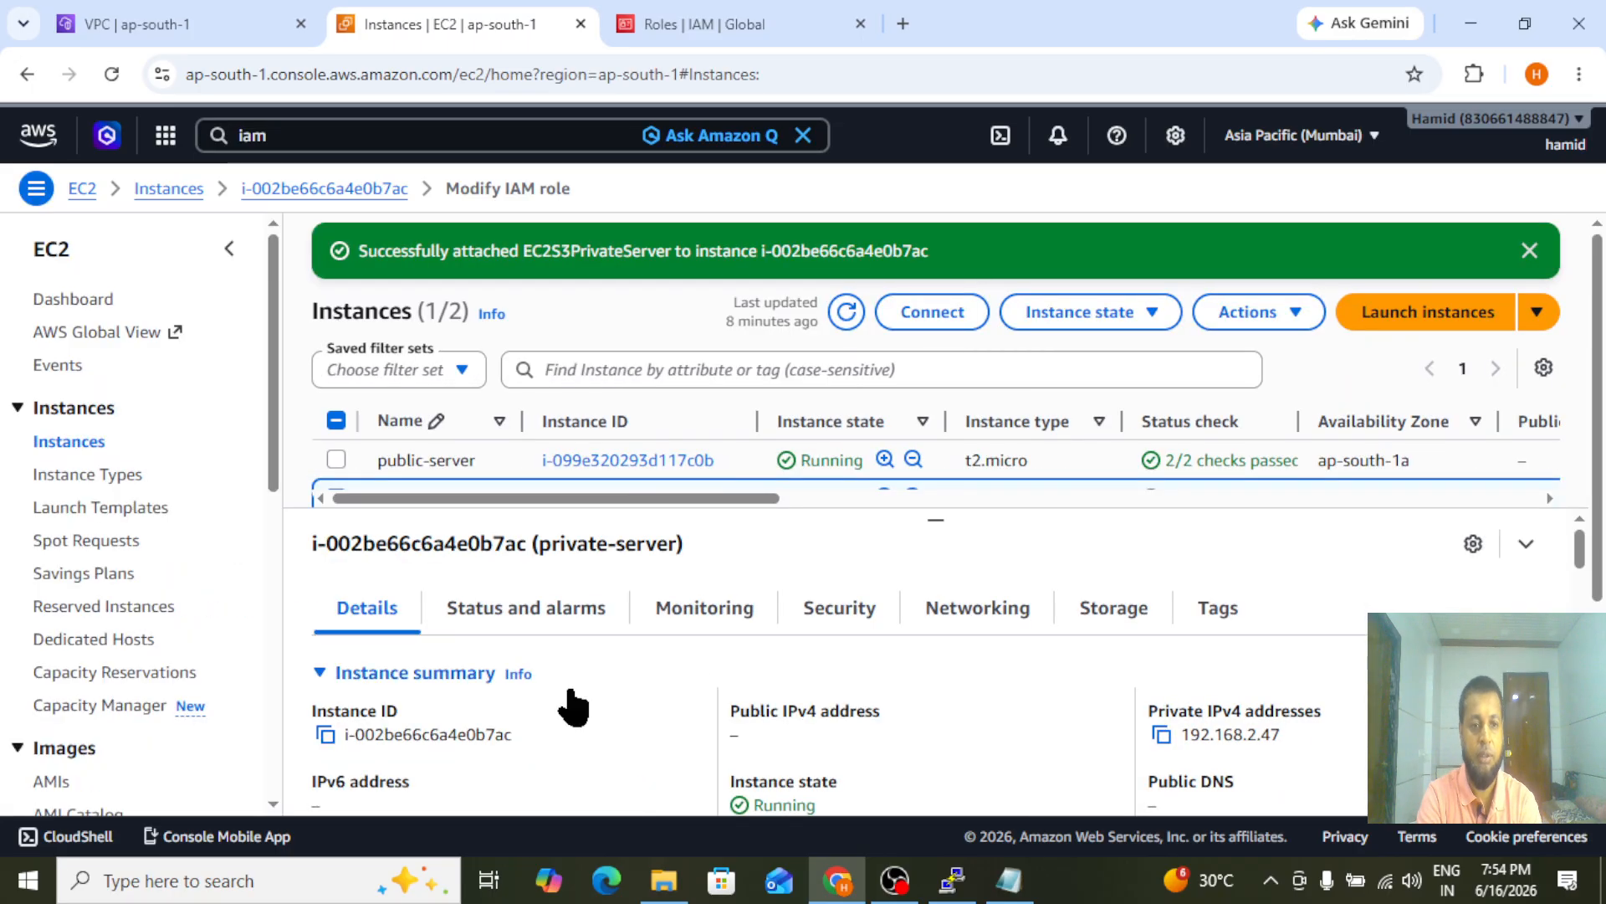
Switch back to PuTTY and rerun aws s3 ls on the private server with the role attached
{"action": "left_click", "coordinate": [962, 883]}
{"action": "key", "text": "Up"}
{"action": "key", "text": "Return"}
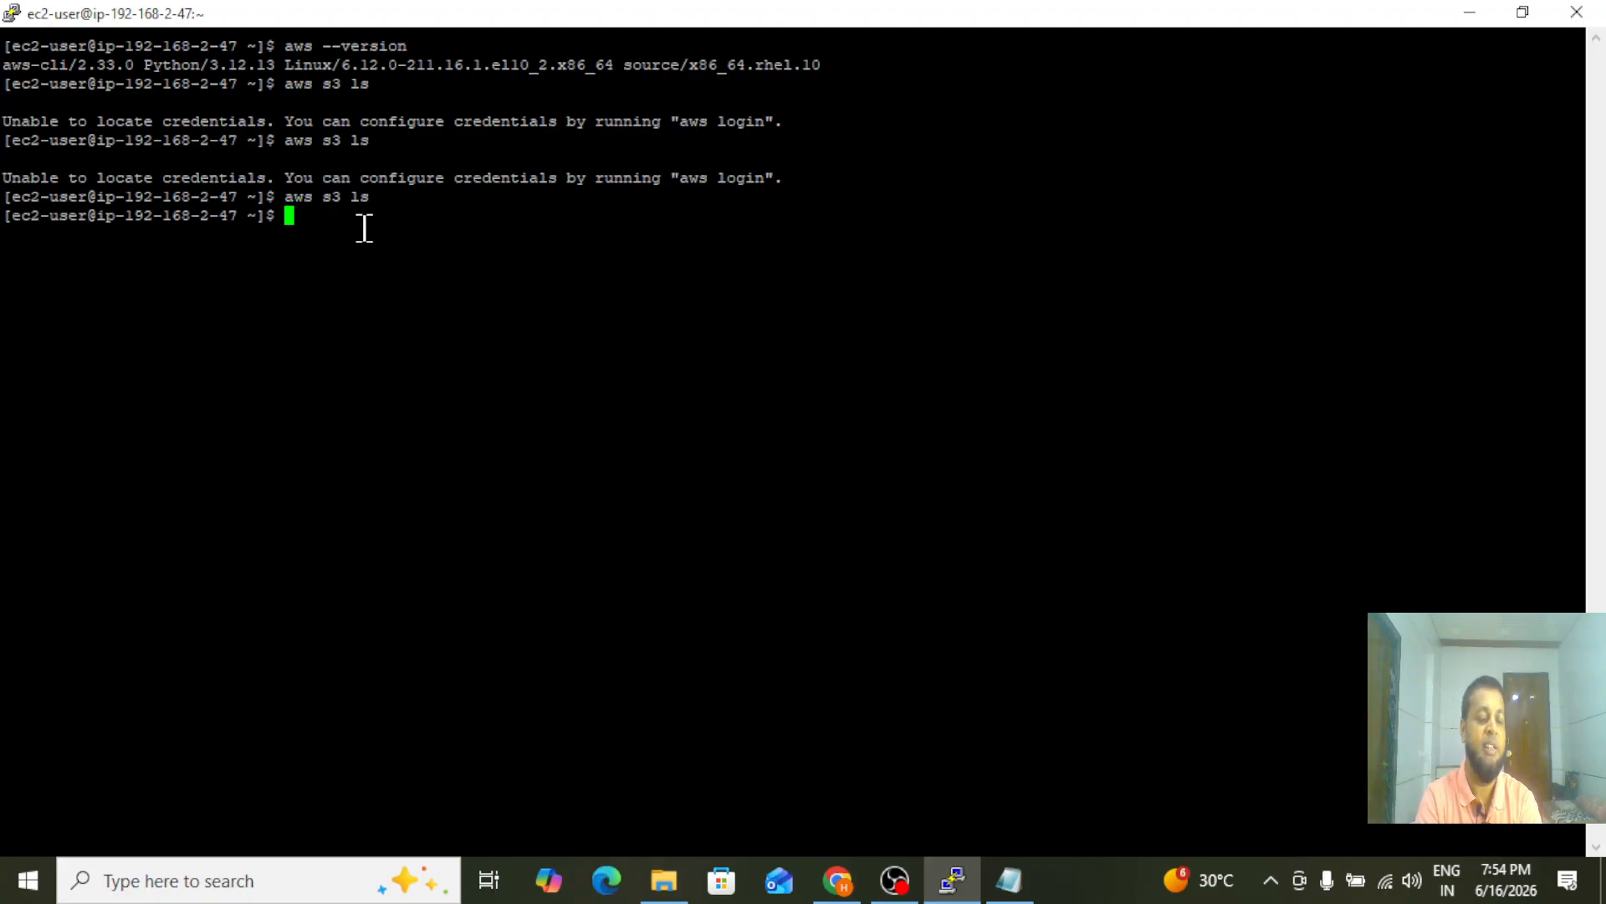
Switch to Chrome, search the AWS console for s3, and open the S3 service in a new tab
{"action": "left_click", "coordinate": [830, 887]}
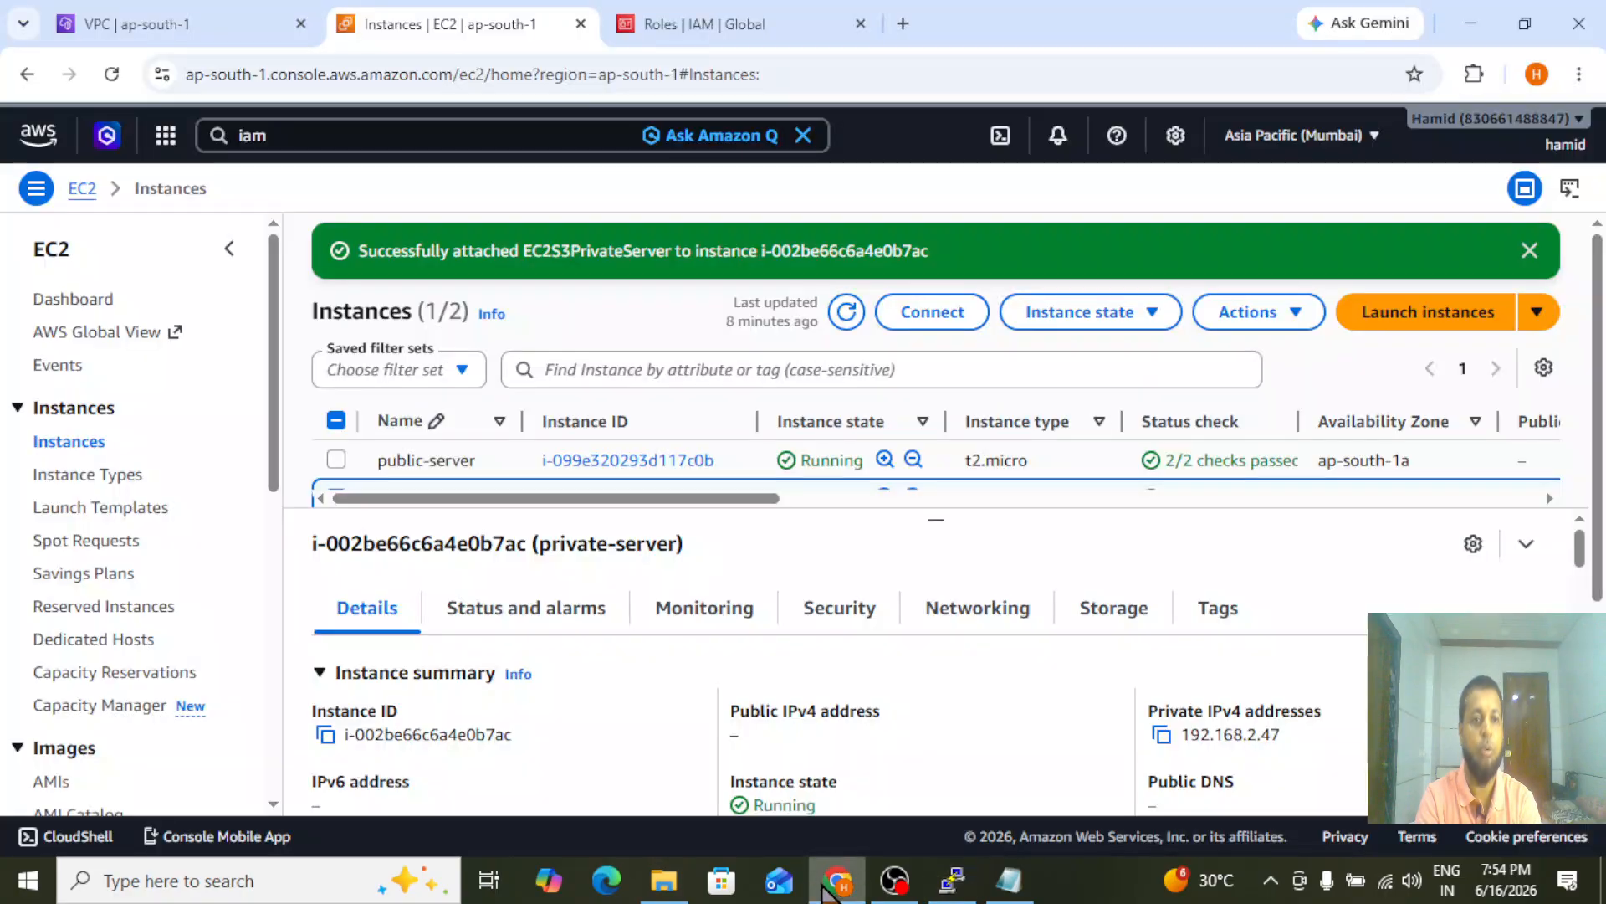
{"action": "left_click", "coordinate": [281, 137]}
{"action": "key", "text": "BackSpace"}
{"action": "key", "text": "BackSpace"}
{"action": "key", "text": "BackSpace"}
{"action": "type", "text": "s3"}
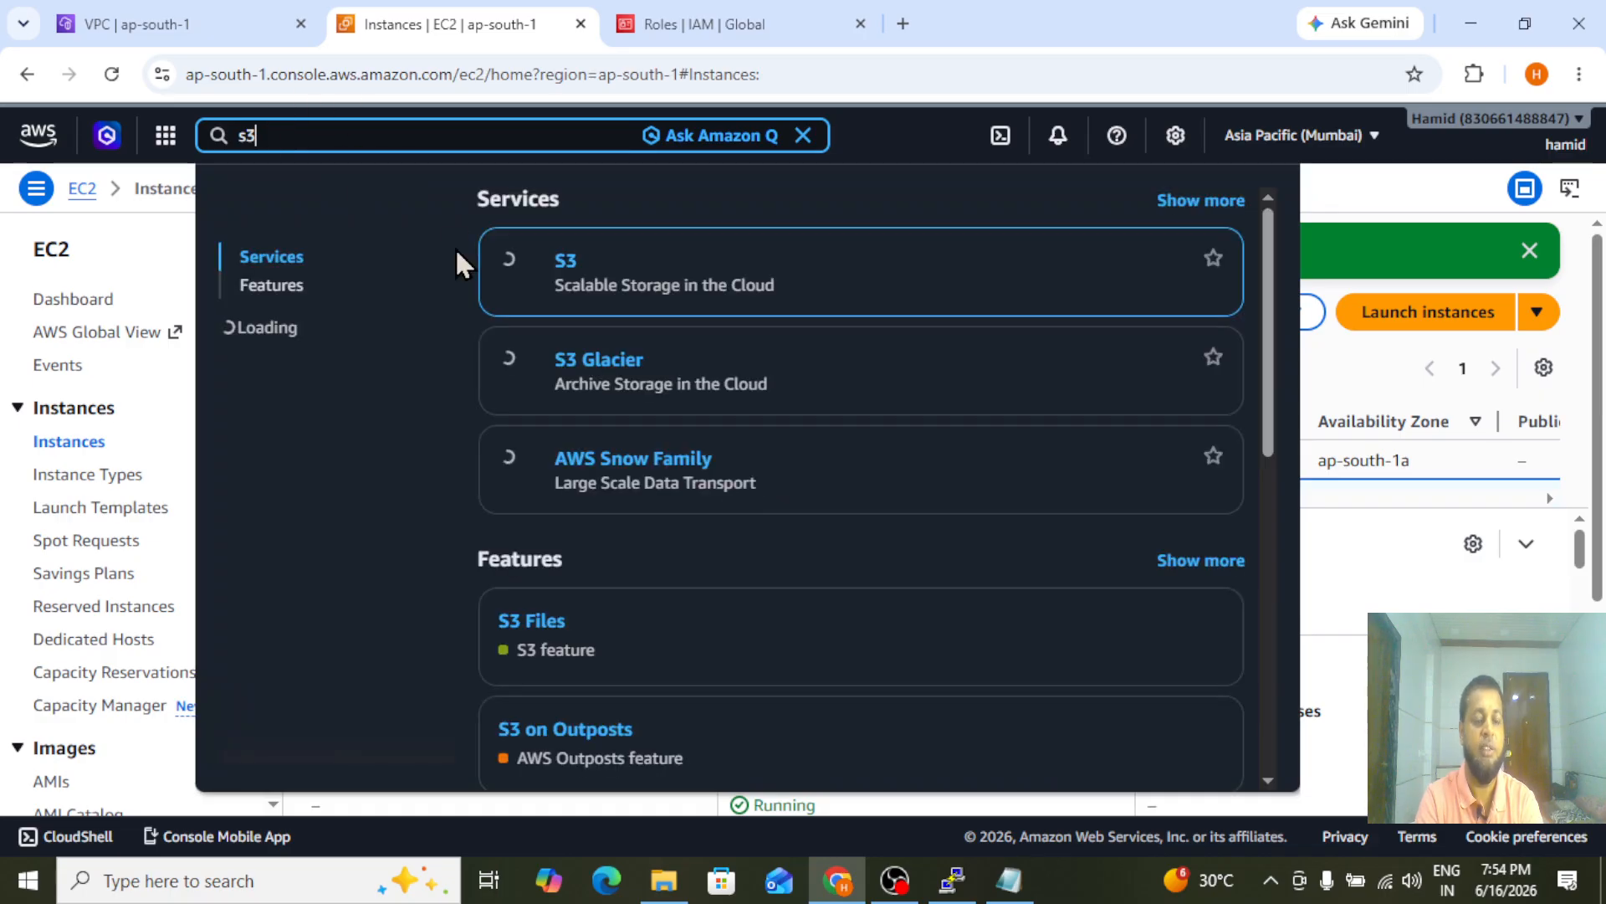
{"action": "right_click", "coordinate": [569, 272]}
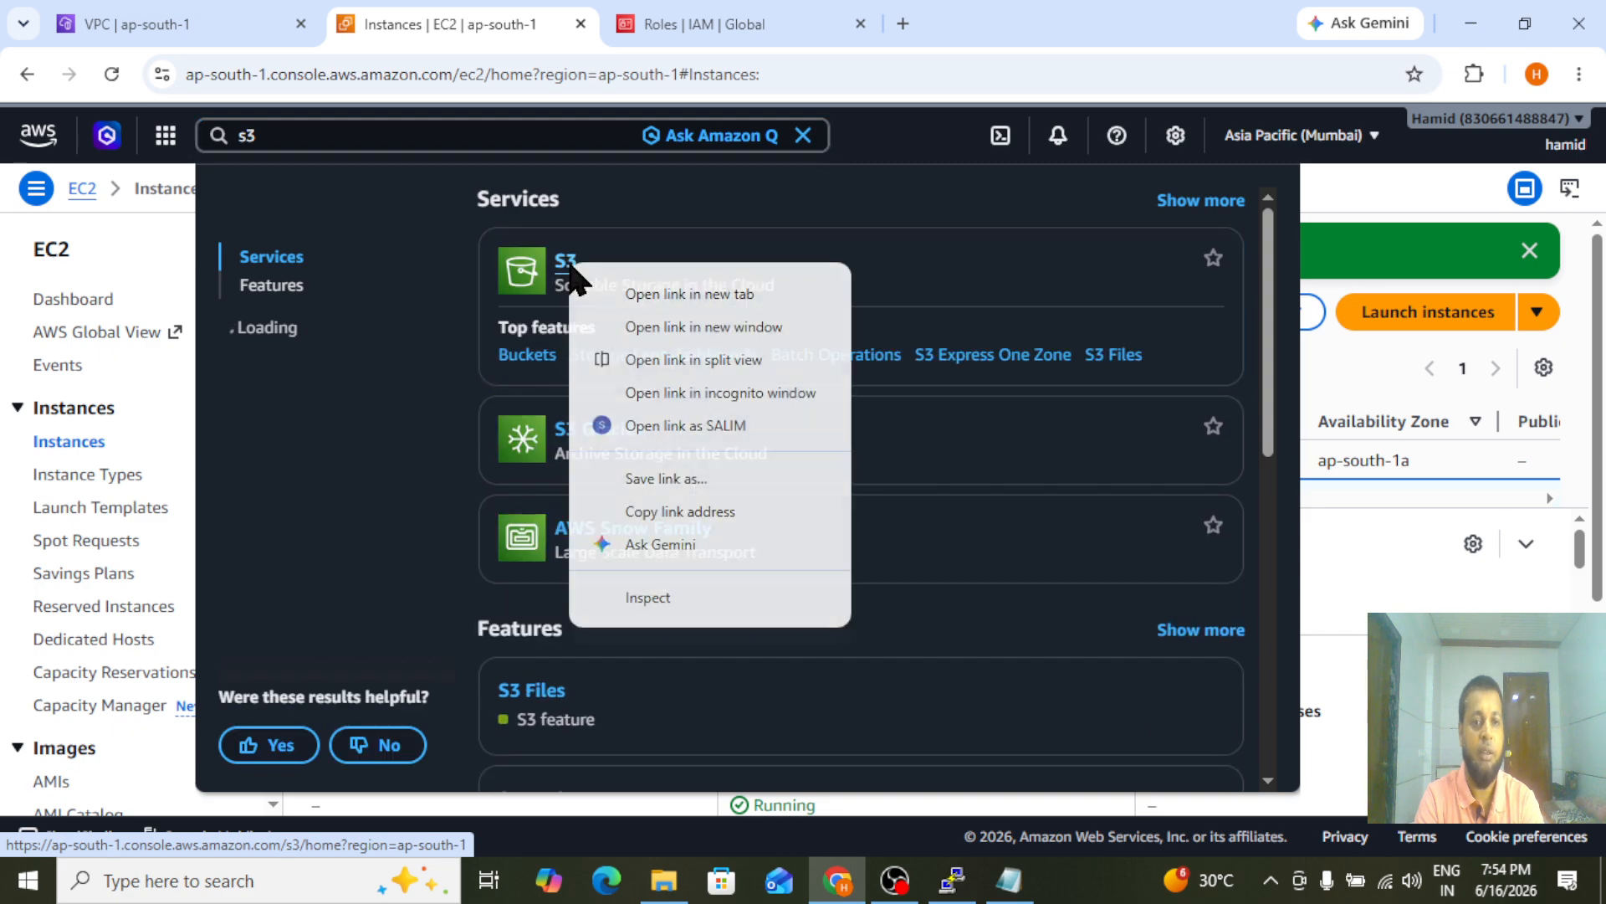
{"action": "left_click", "coordinate": [642, 290]}
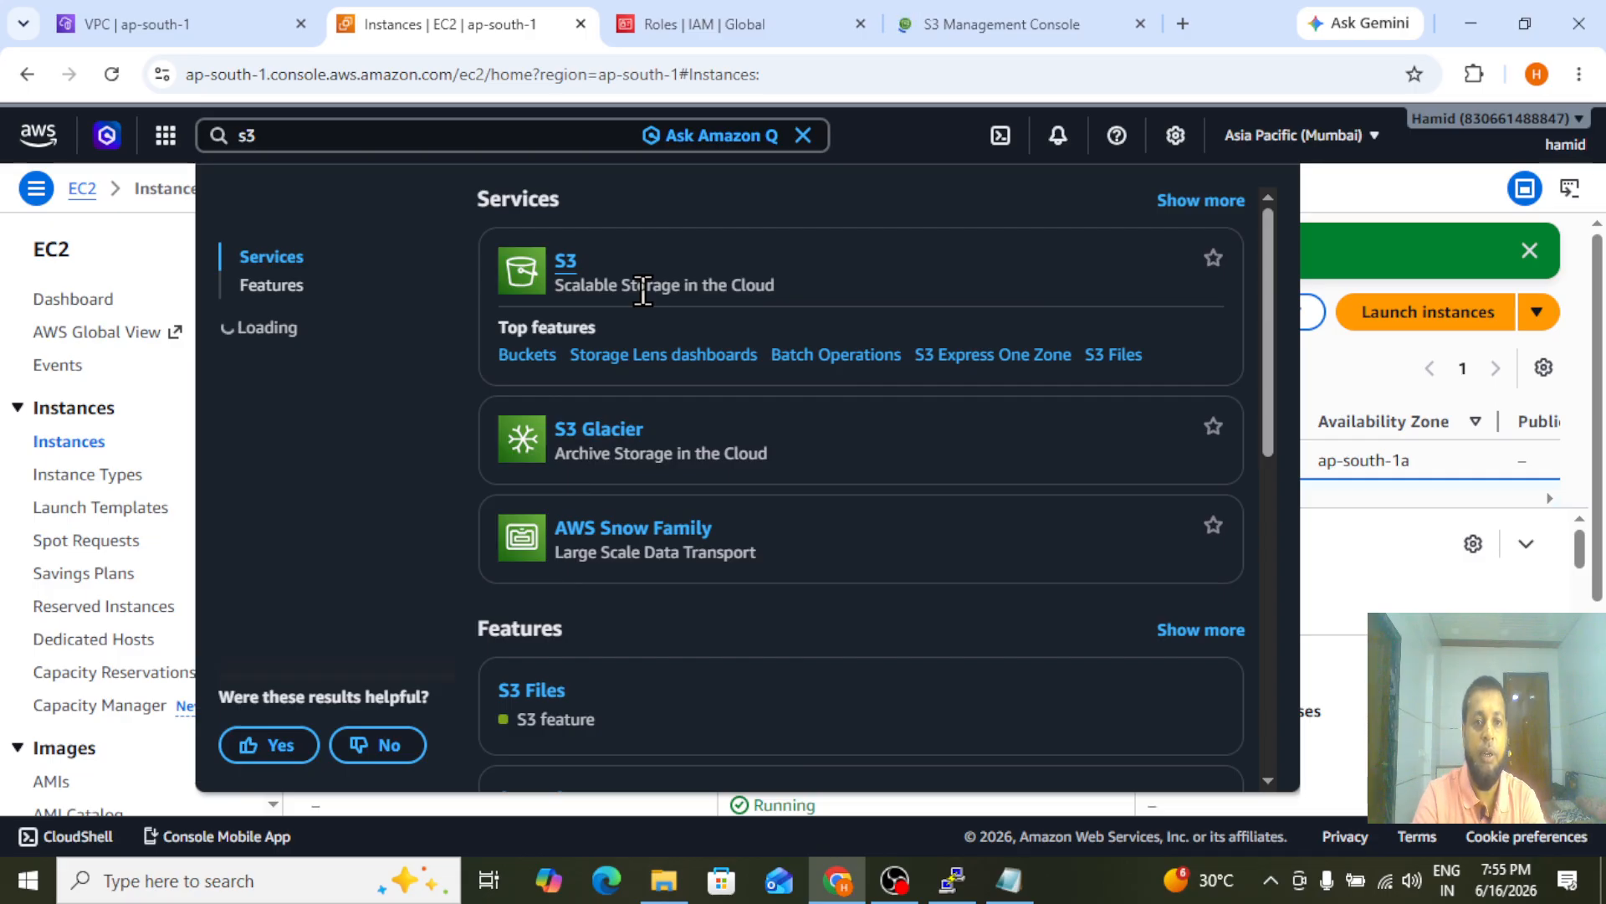
{"action": "left_click", "coordinate": [970, 38]}
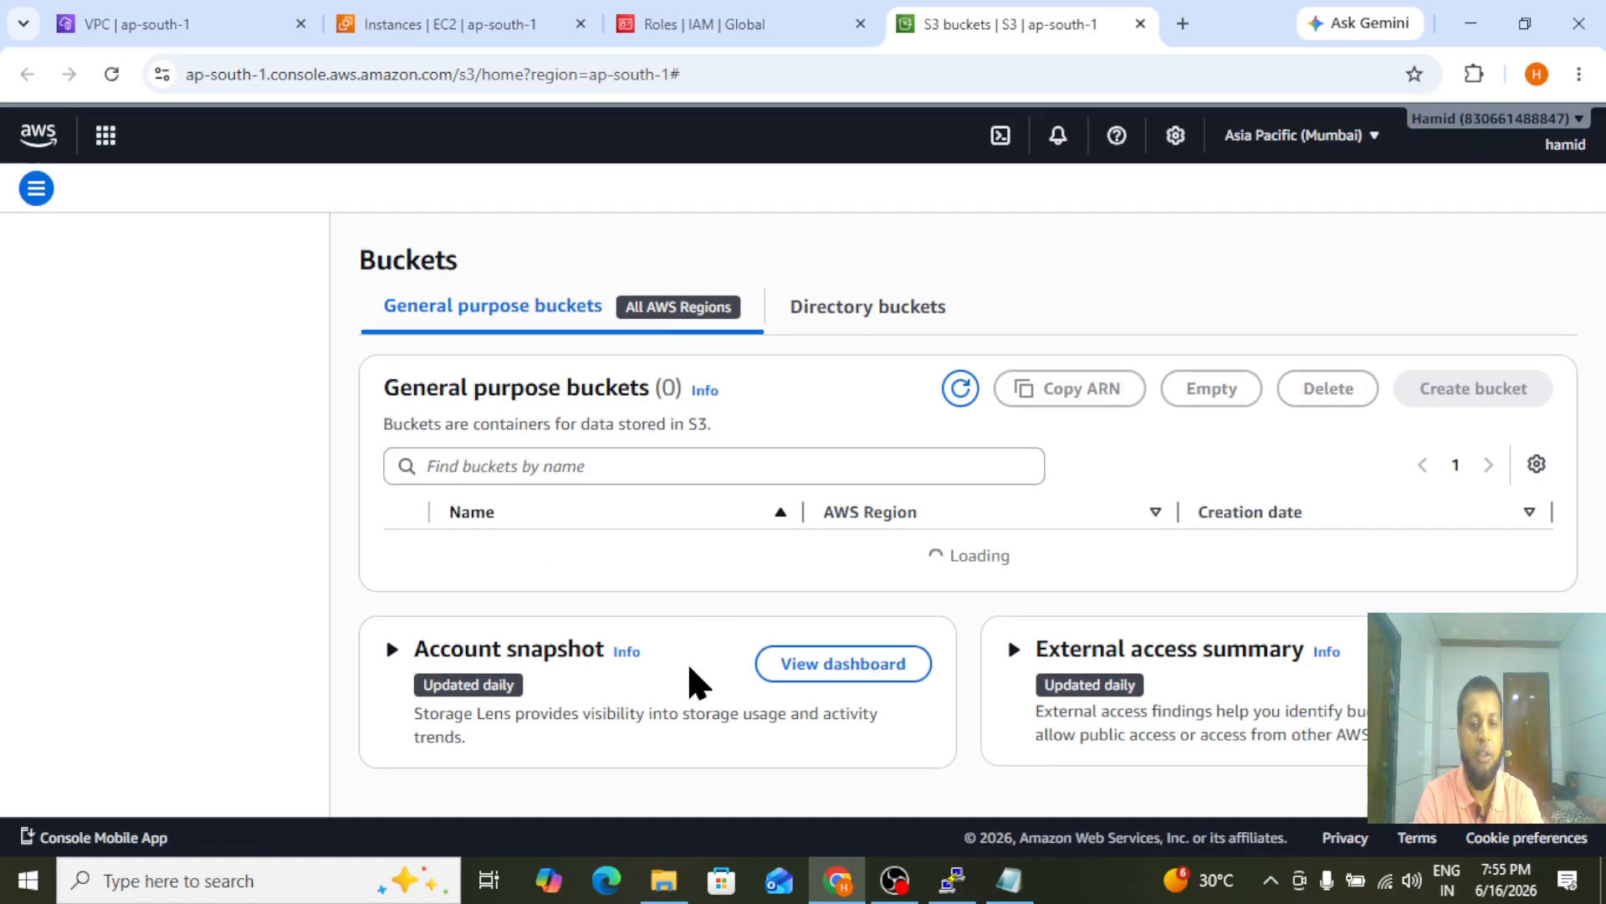
{"action": "left_click", "coordinate": [955, 879]}
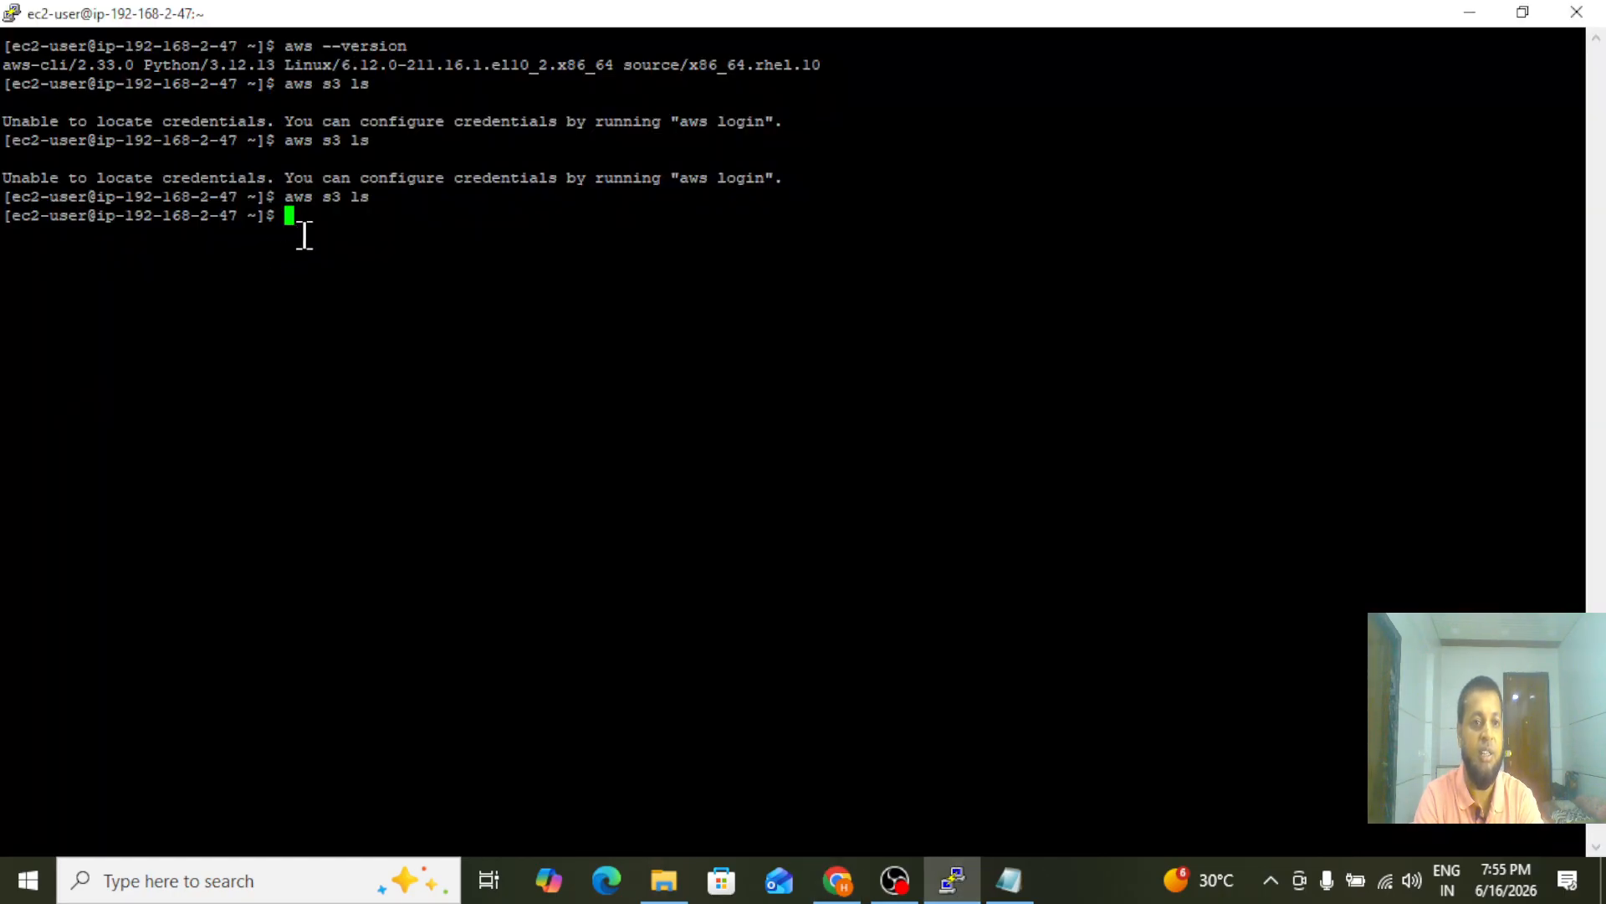
{"action": "left_click", "coordinate": [838, 878]}
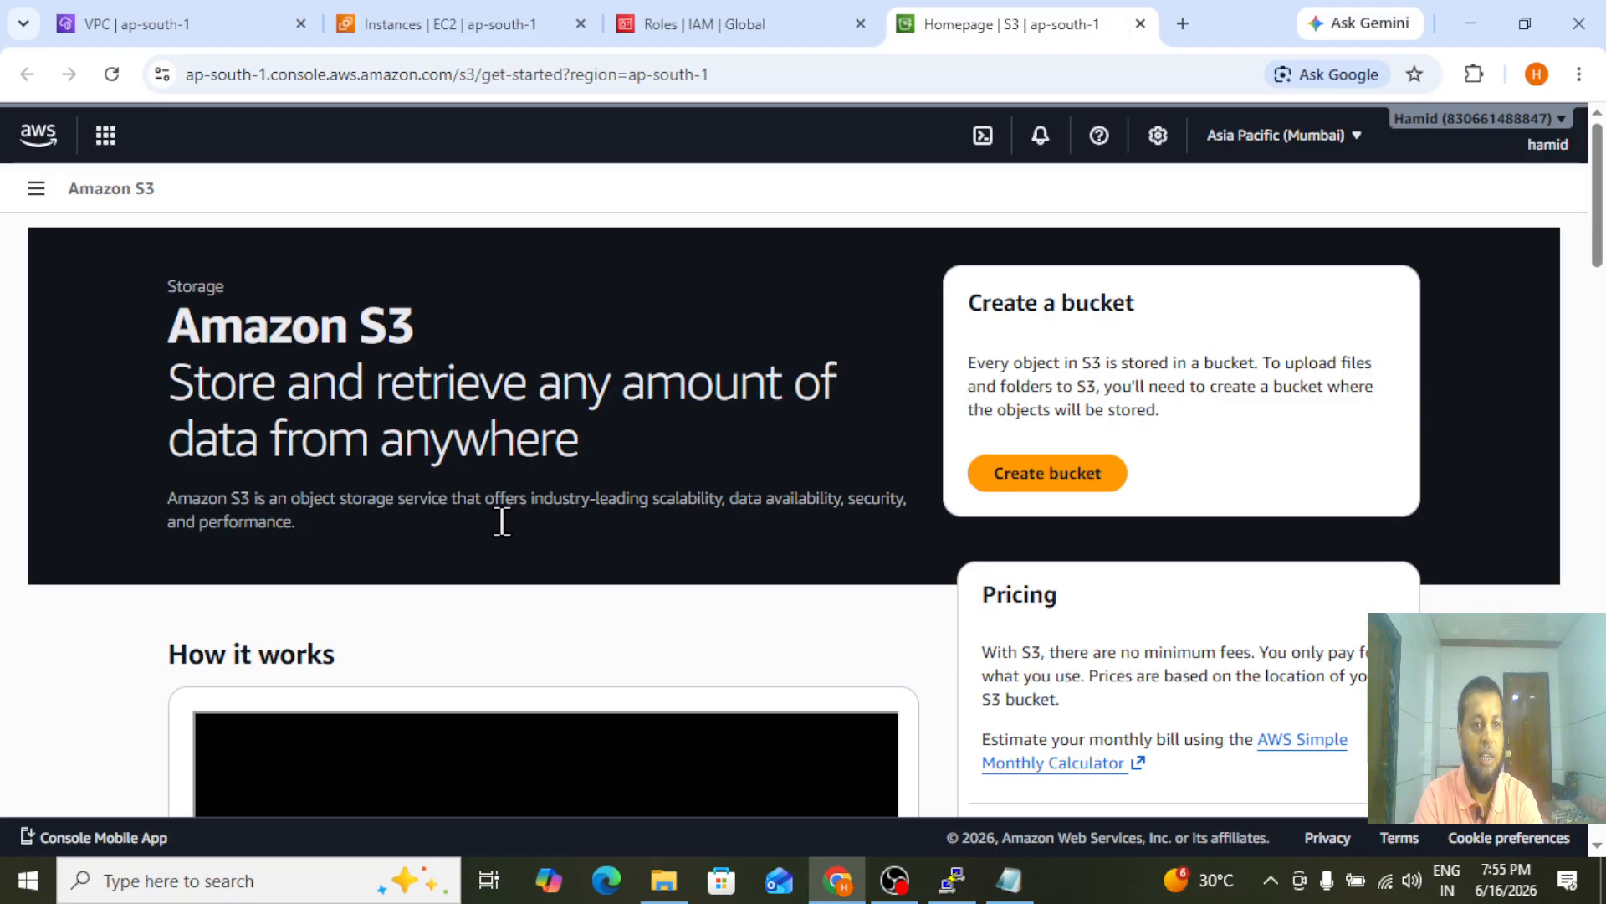
Start a general purpose bucket named private-bkt- plus the account holder's first name, with ACLs enabled
{"action": "left_click", "coordinate": [1040, 476]}
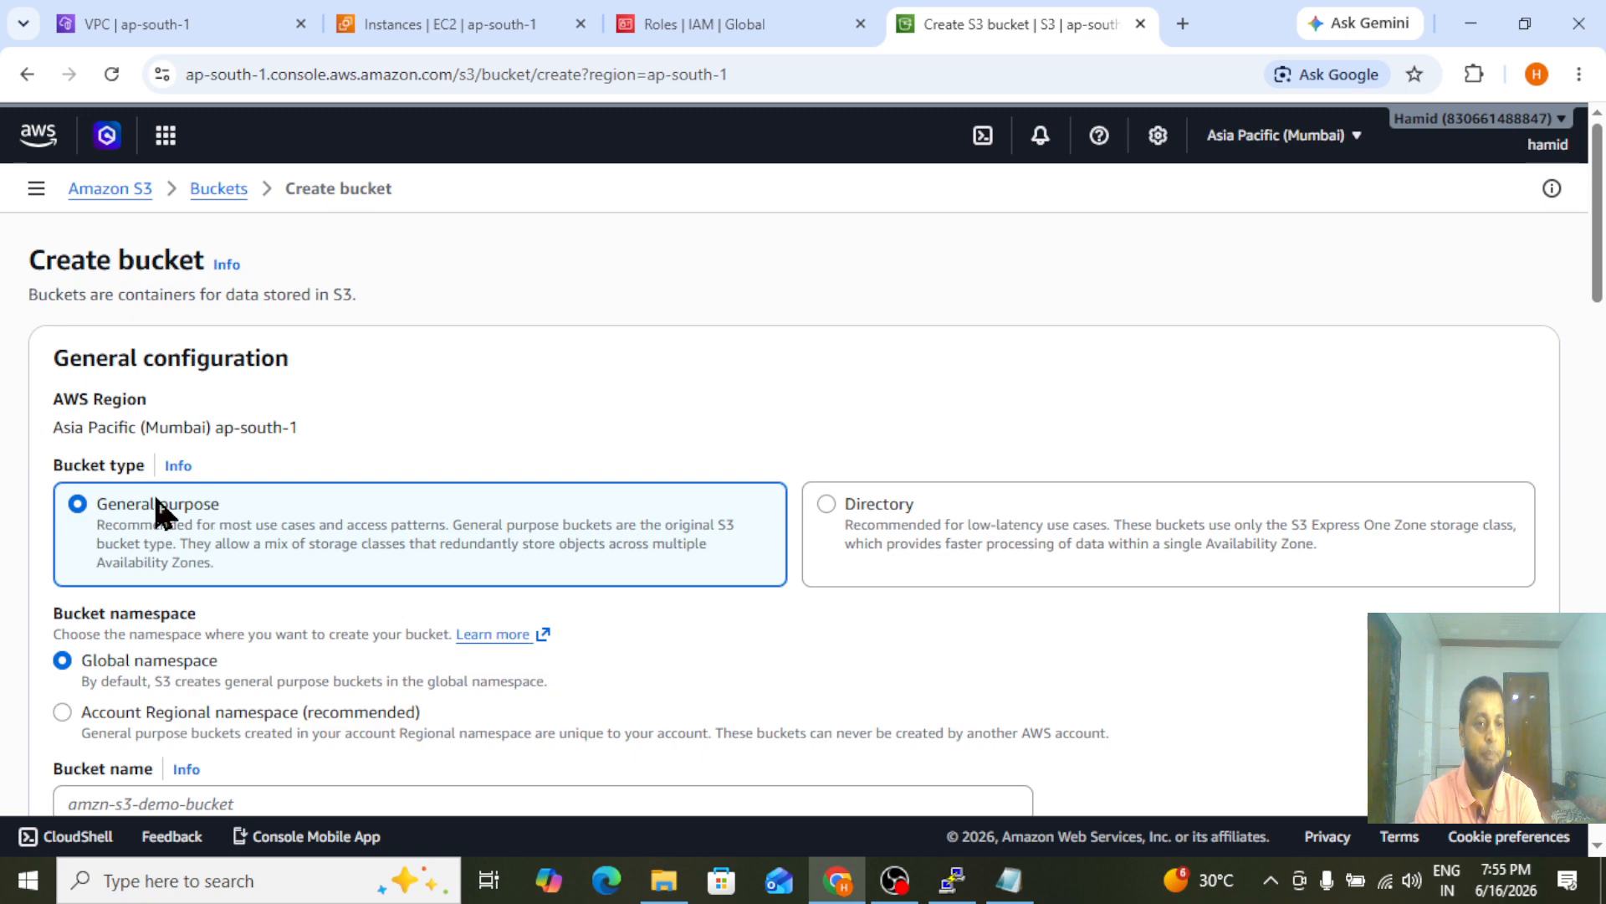
{"action": "scroll", "coordinate": [1603, 268], "scroll_direction": "down", "scroll_amount": 4}
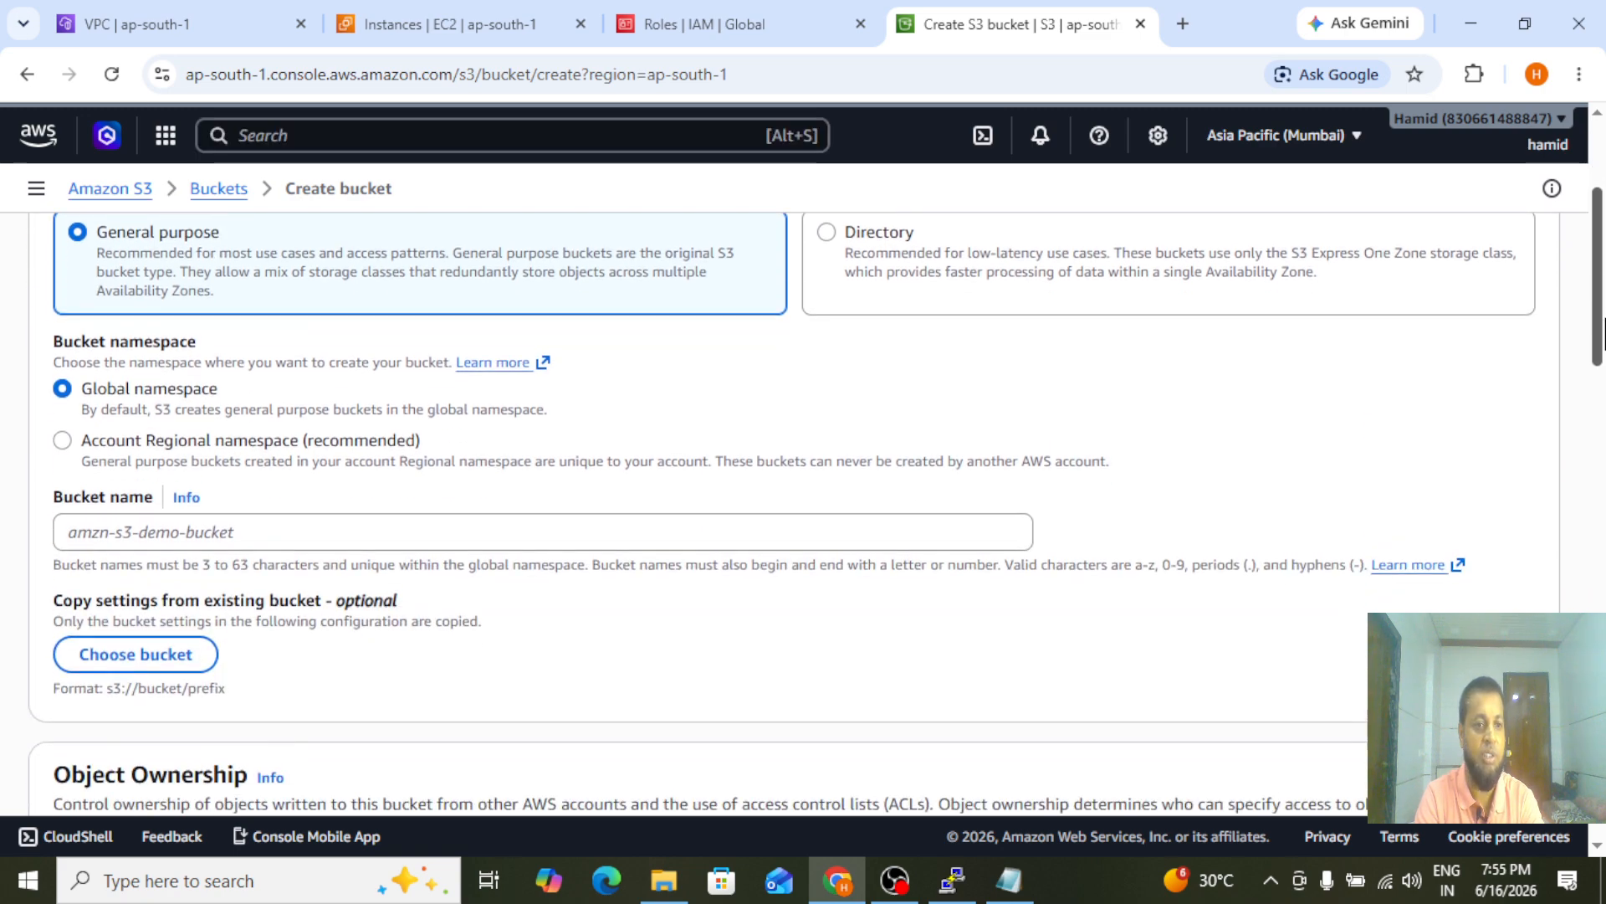
{"action": "left_click", "coordinate": [123, 449]}
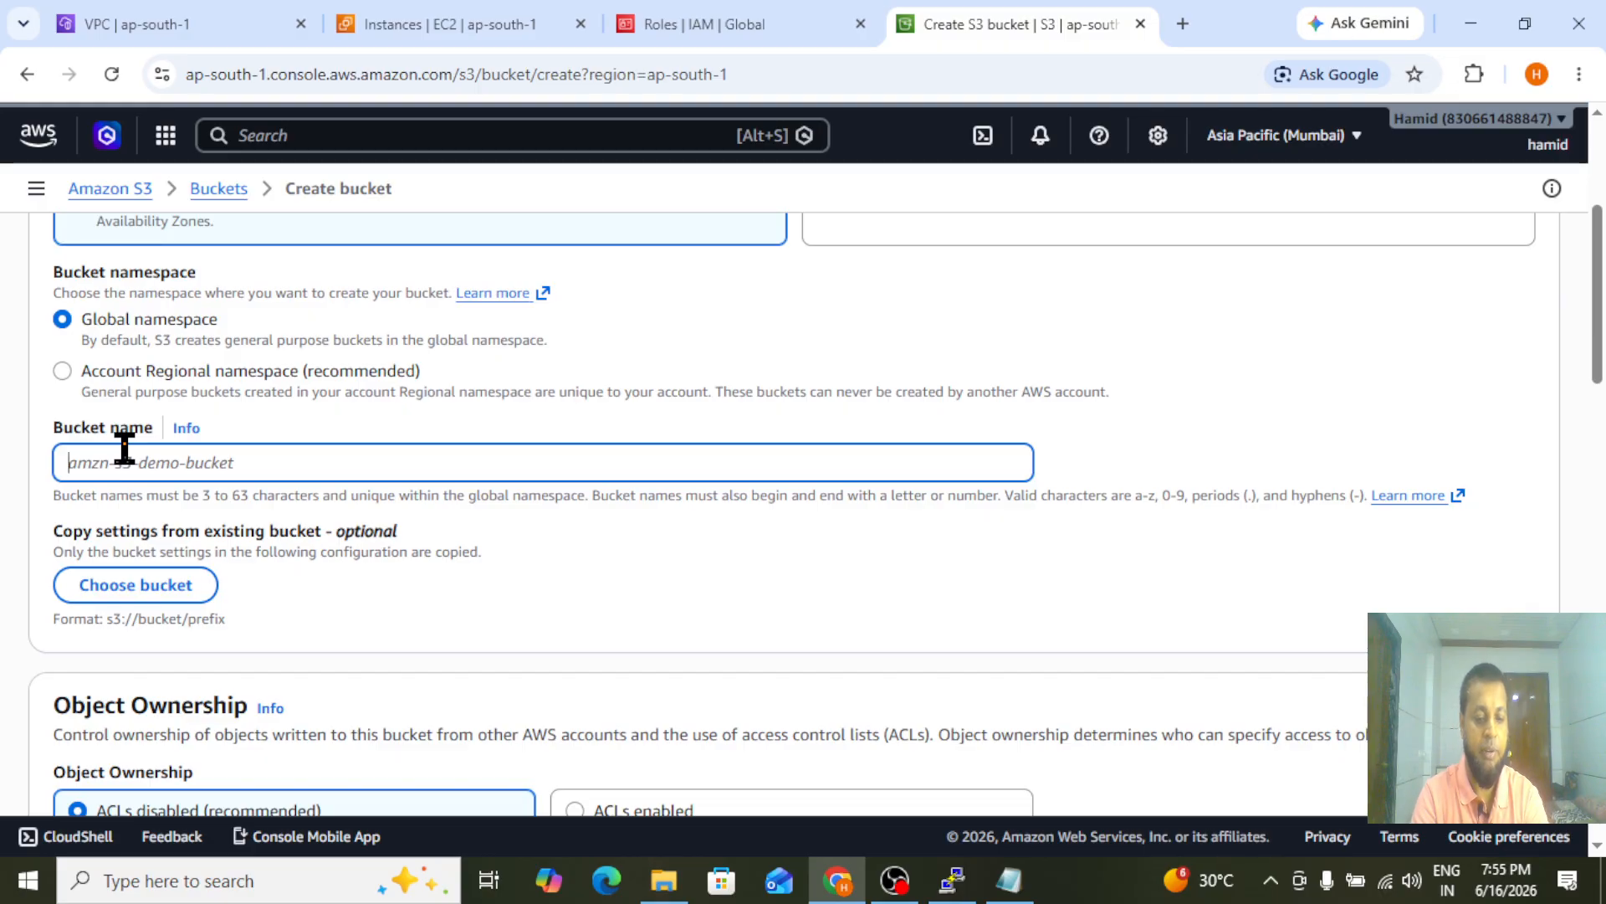
{"action": "type", "text": "private-bkt-hamid"}
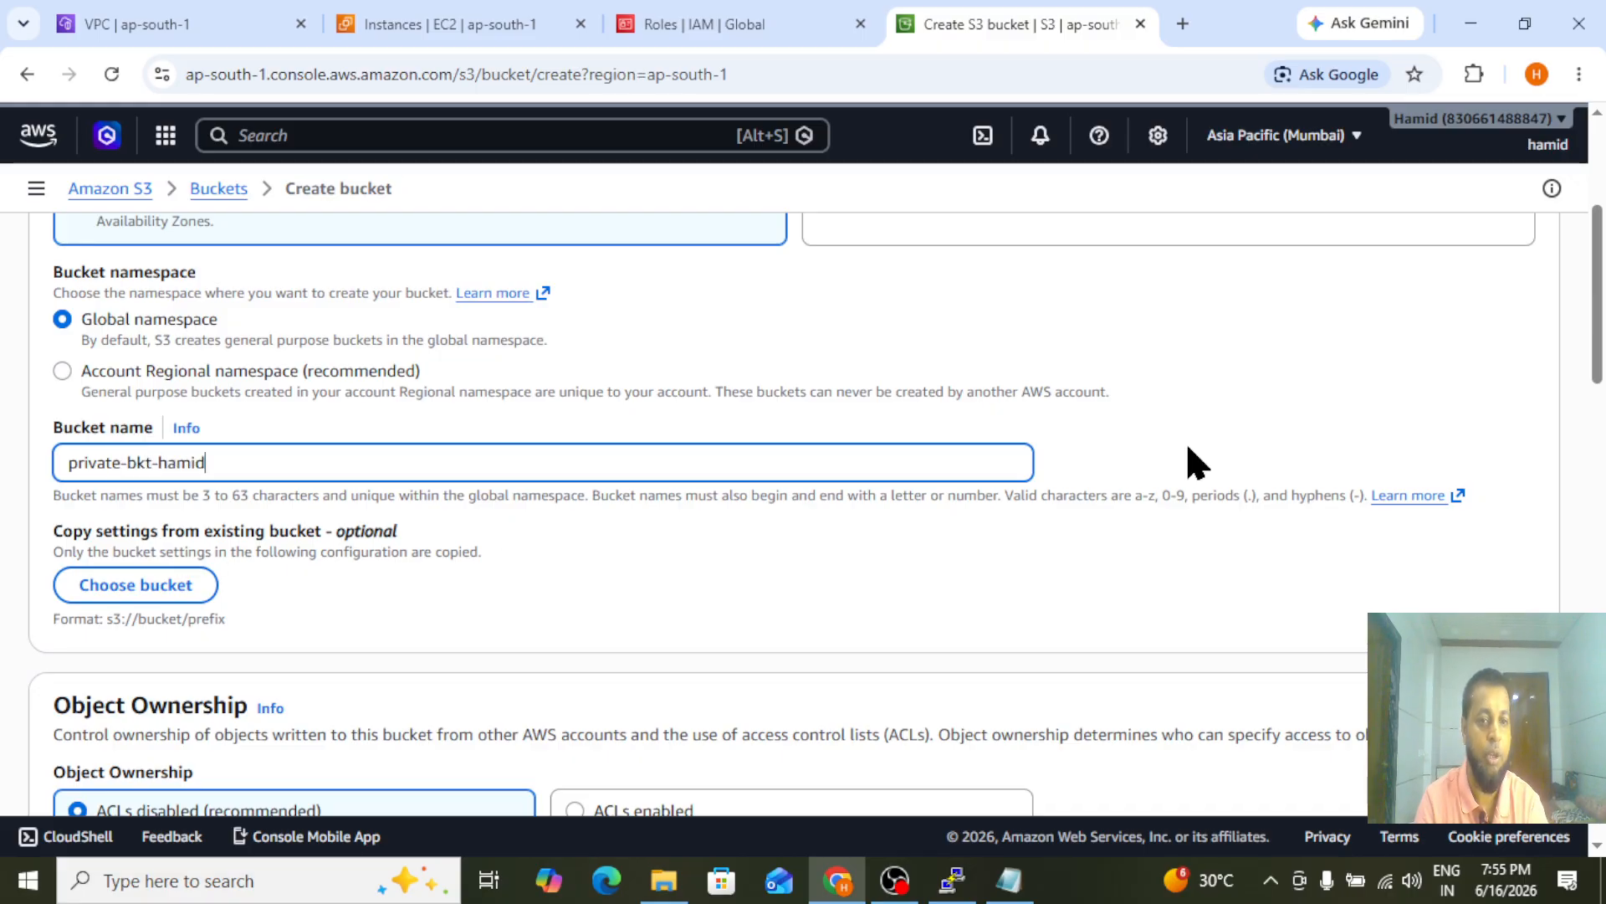
{"action": "left_click_drag", "start_coordinate": [1603, 349], "coordinate": [1604, 427]}
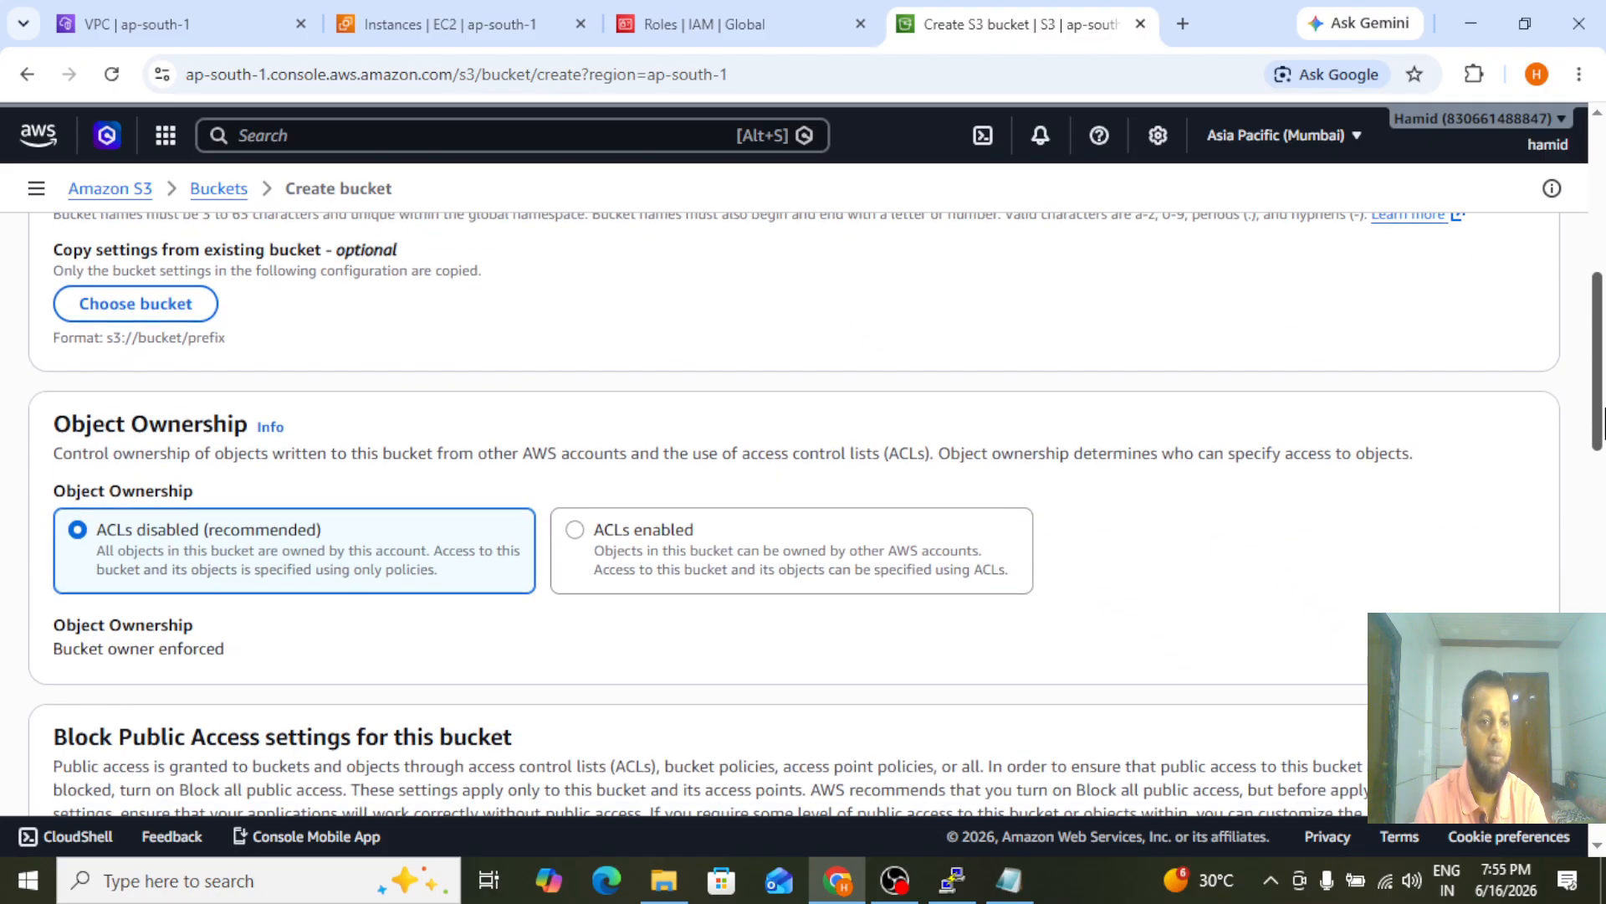
{"action": "left_click", "coordinate": [737, 542]}
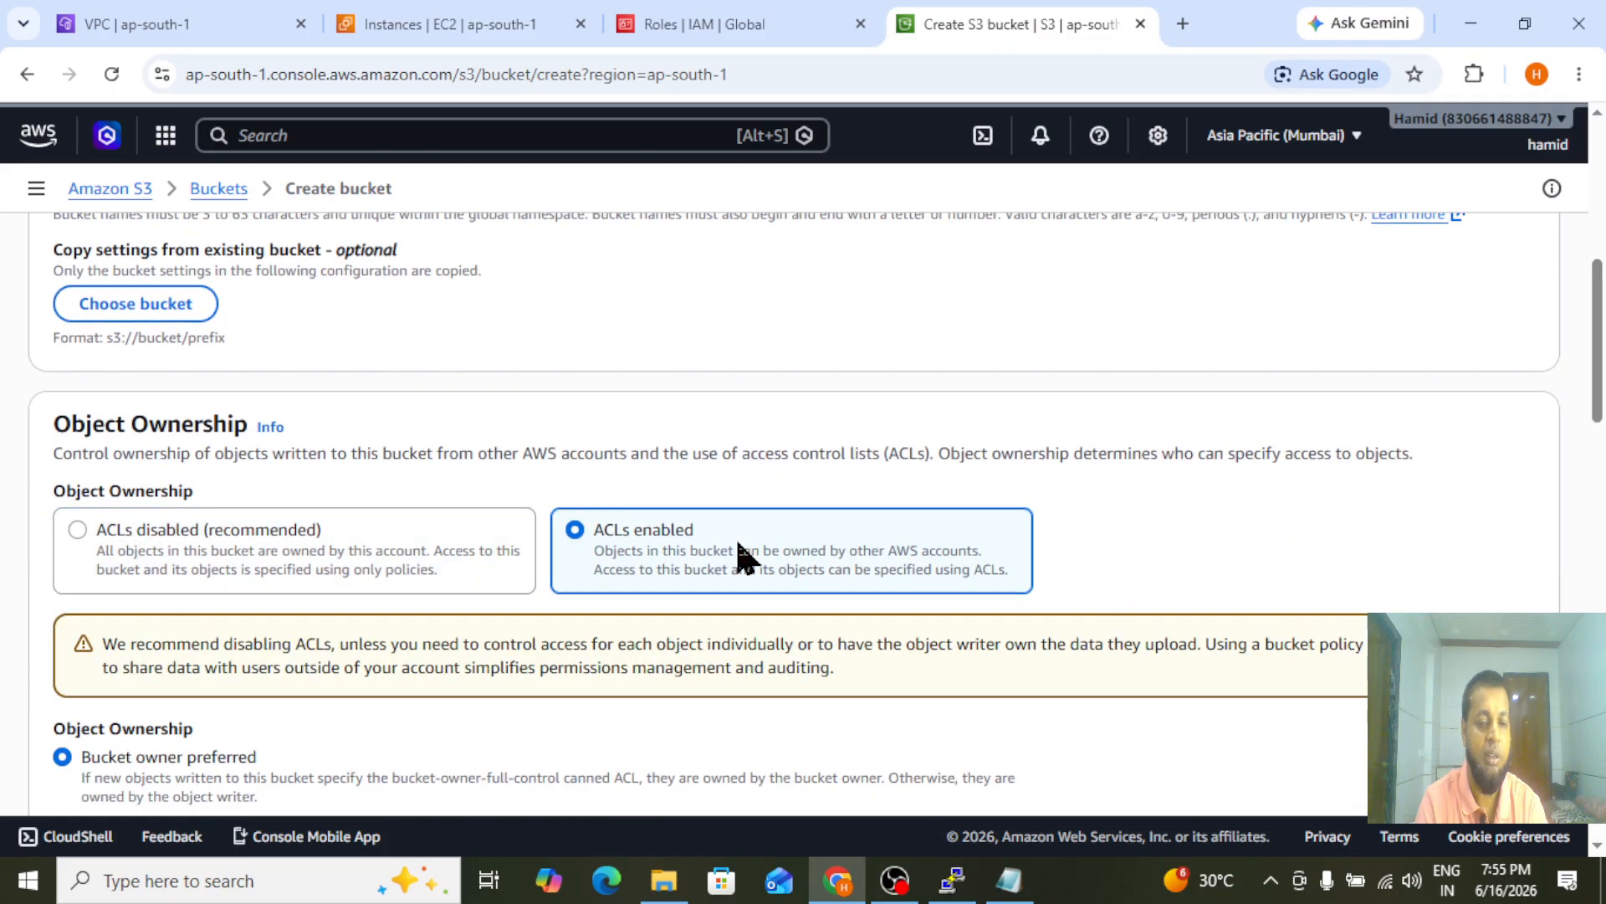
Turn off Block all public access, acknowledge the public access warning, and create the bucket
{"action": "left_click_drag", "start_coordinate": [1603, 349], "coordinate": [1603, 452]}
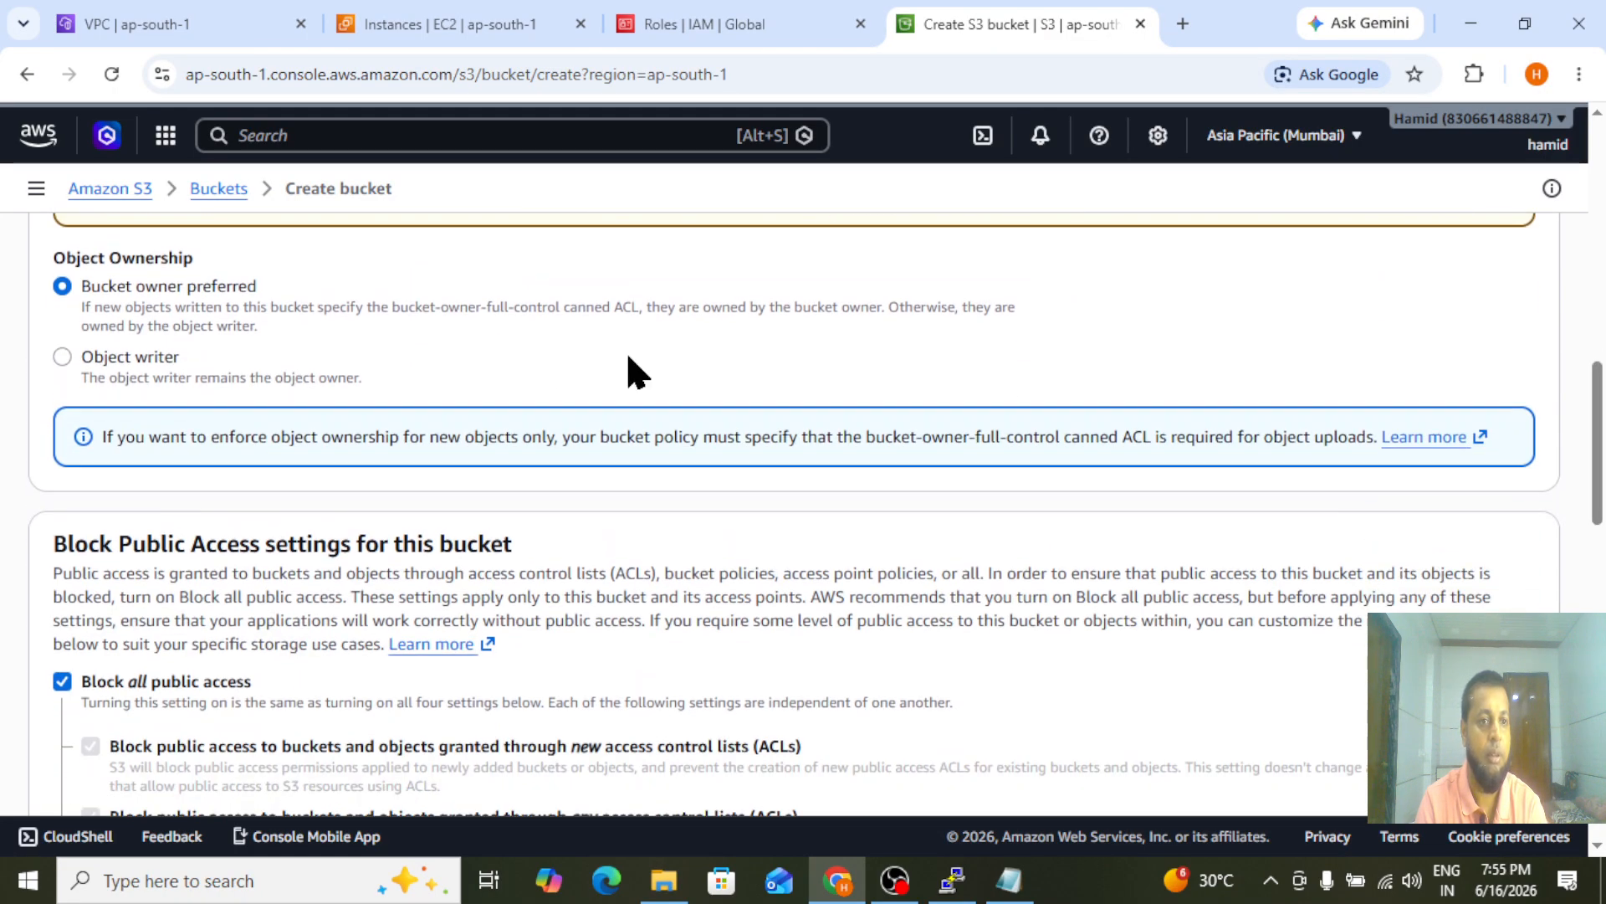
{"action": "left_click", "coordinate": [62, 683]}
{"action": "scroll", "coordinate": [1540, 478], "scroll_direction": "down", "scroll_amount": 15}
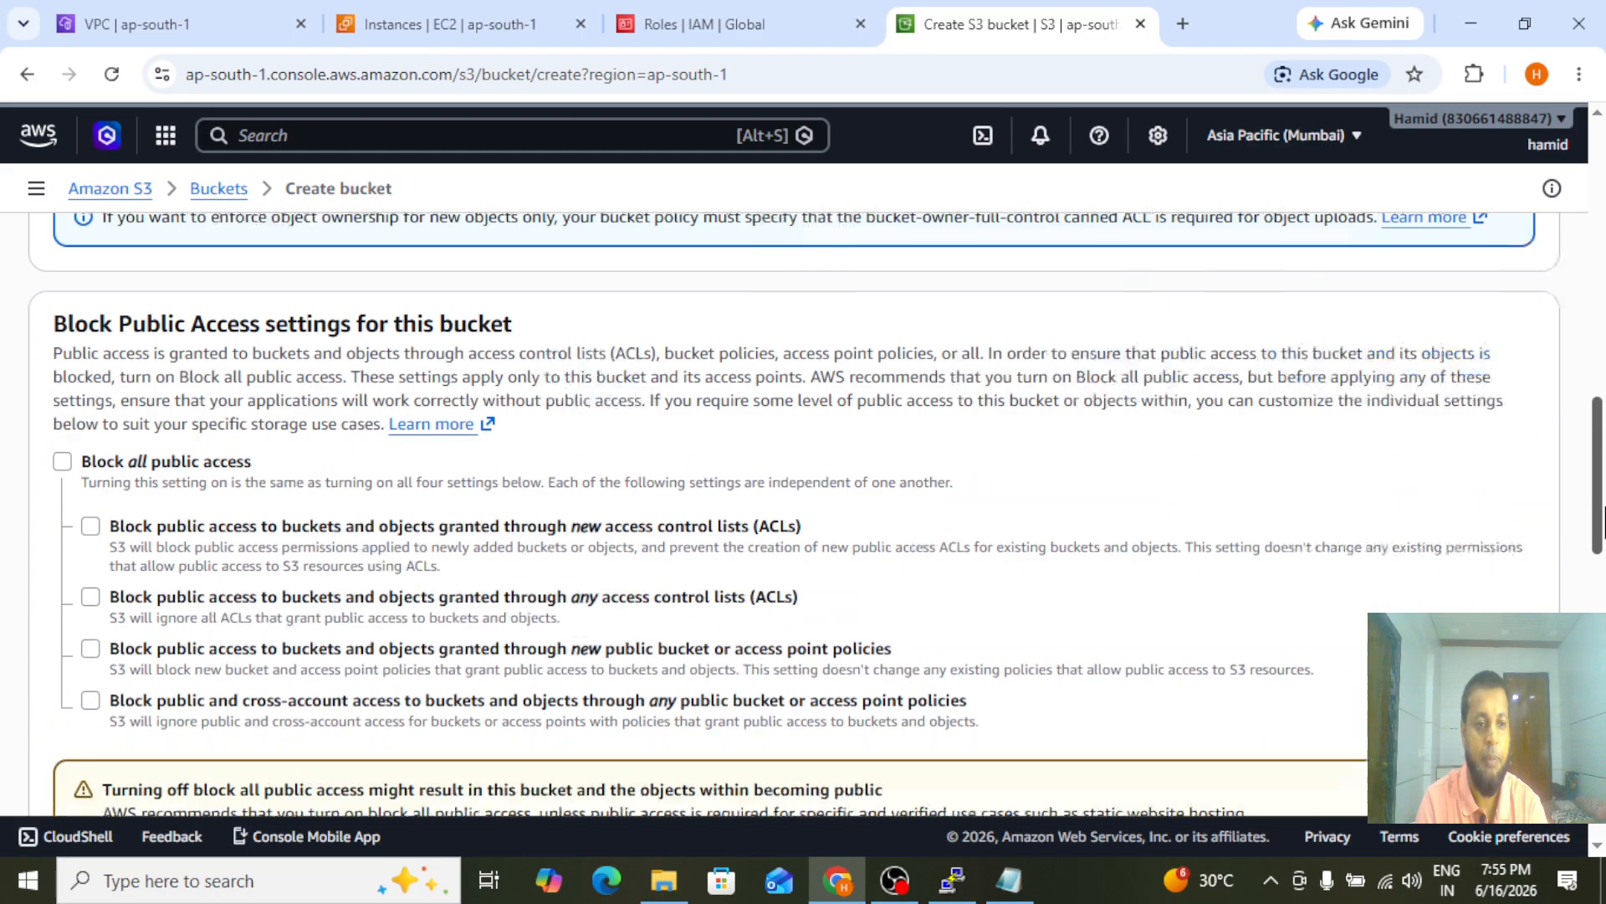
{"action": "scroll", "coordinate": [804, 502], "scroll_direction": "up", "scroll_amount": 5}
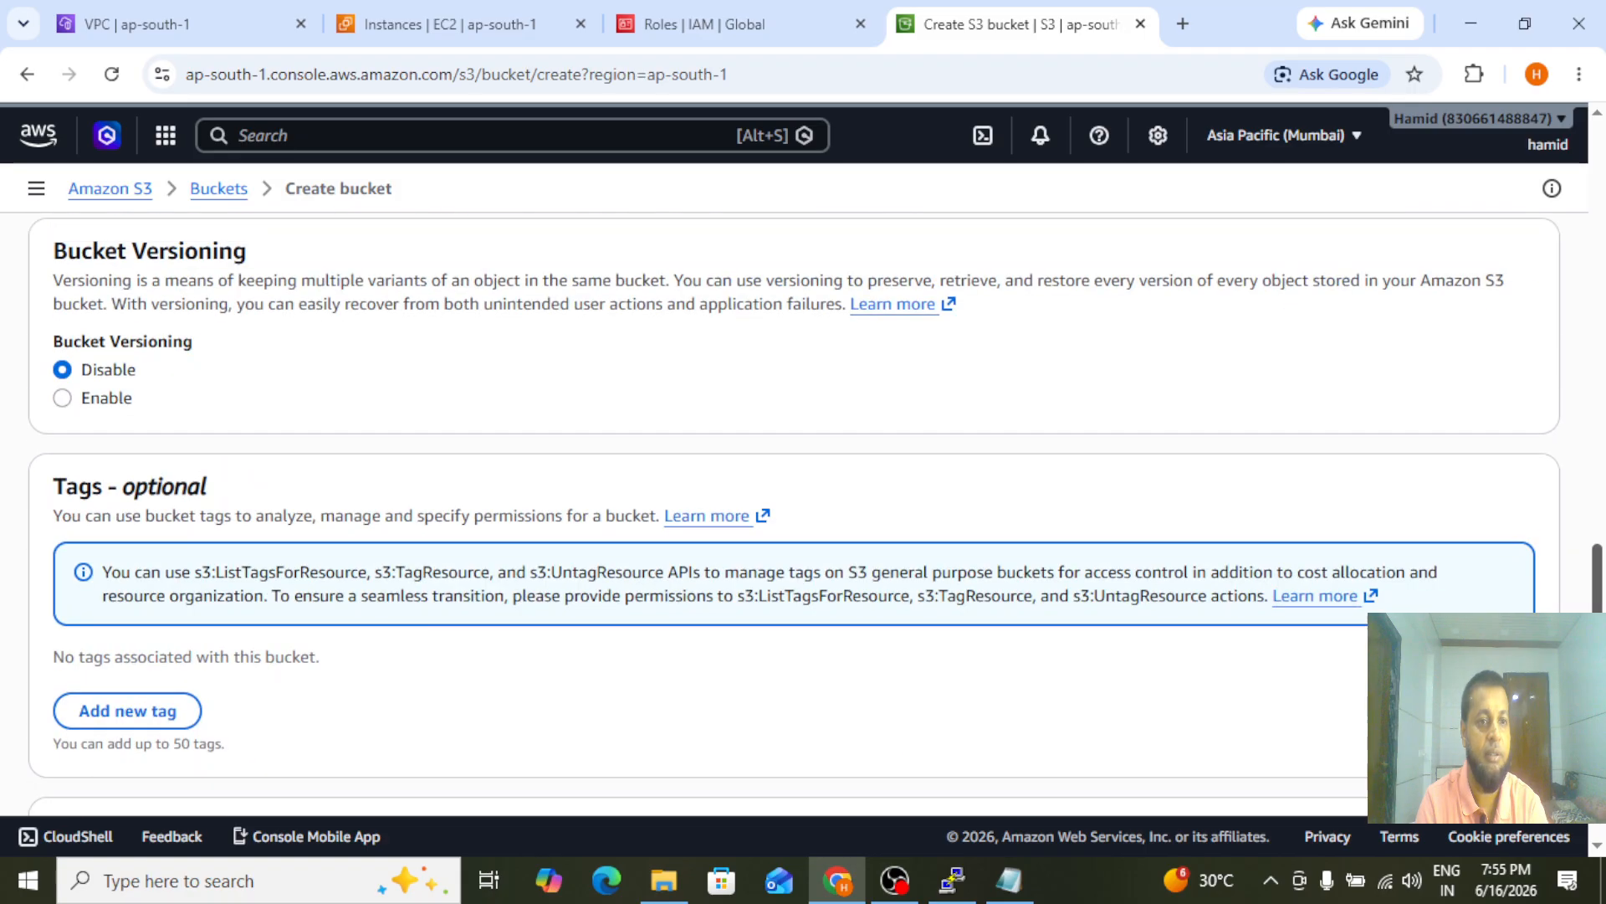
{"action": "scroll", "coordinate": [459, 517], "scroll_direction": "up", "scroll_amount": 4}
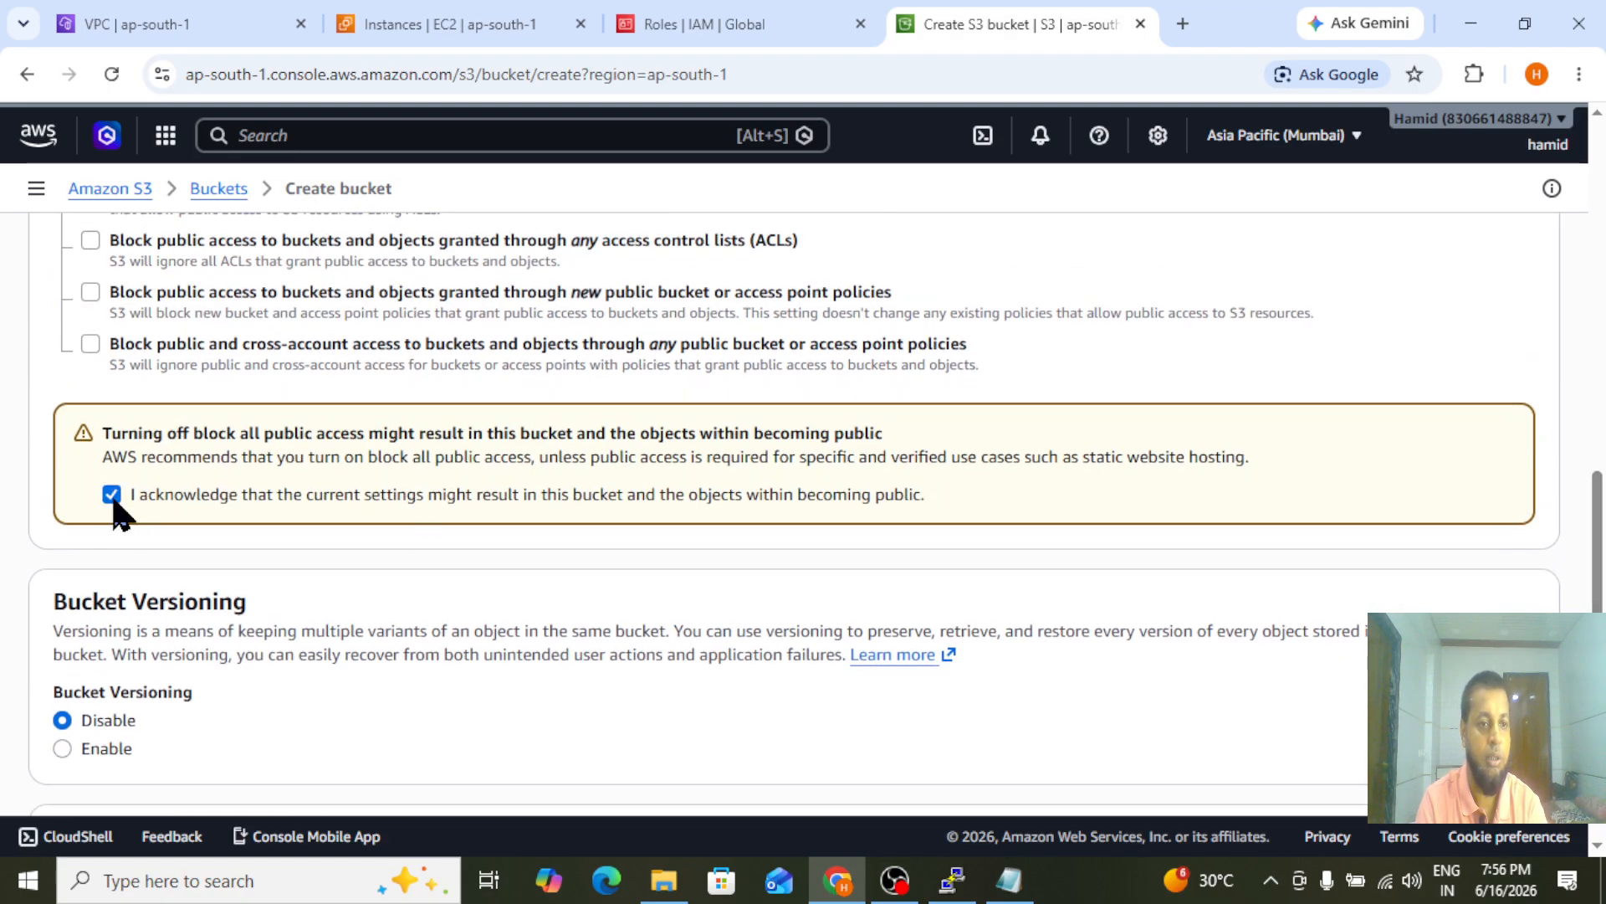
{"action": "scroll", "coordinate": [1087, 555], "scroll_direction": "down", "scroll_amount": 10}
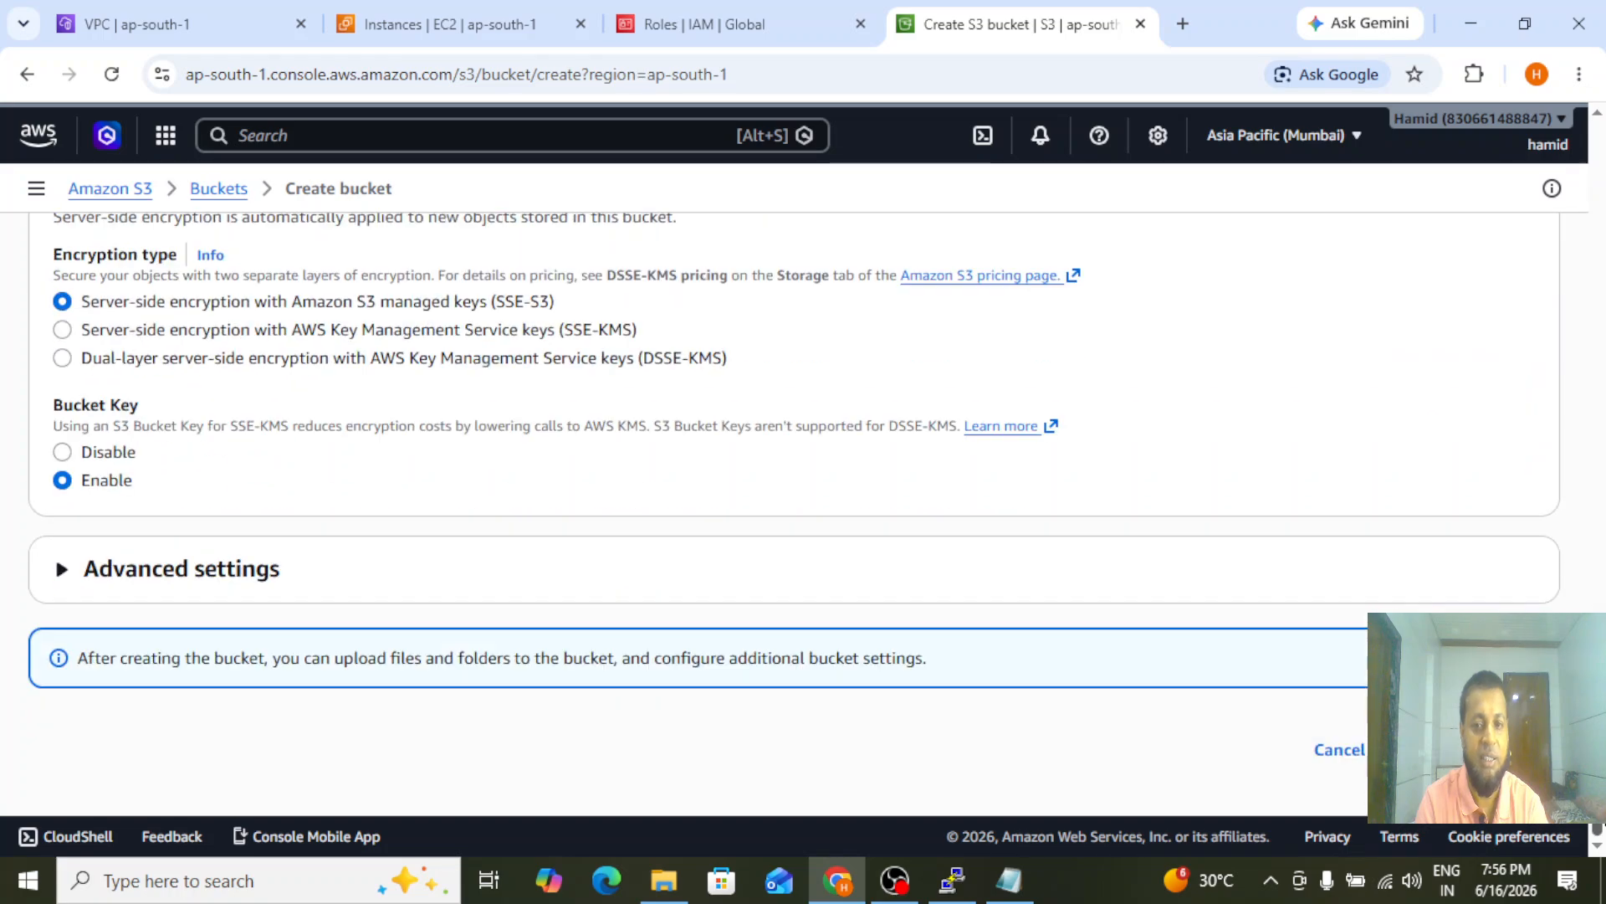
{"action": "left_click", "coordinate": [1478, 749]}
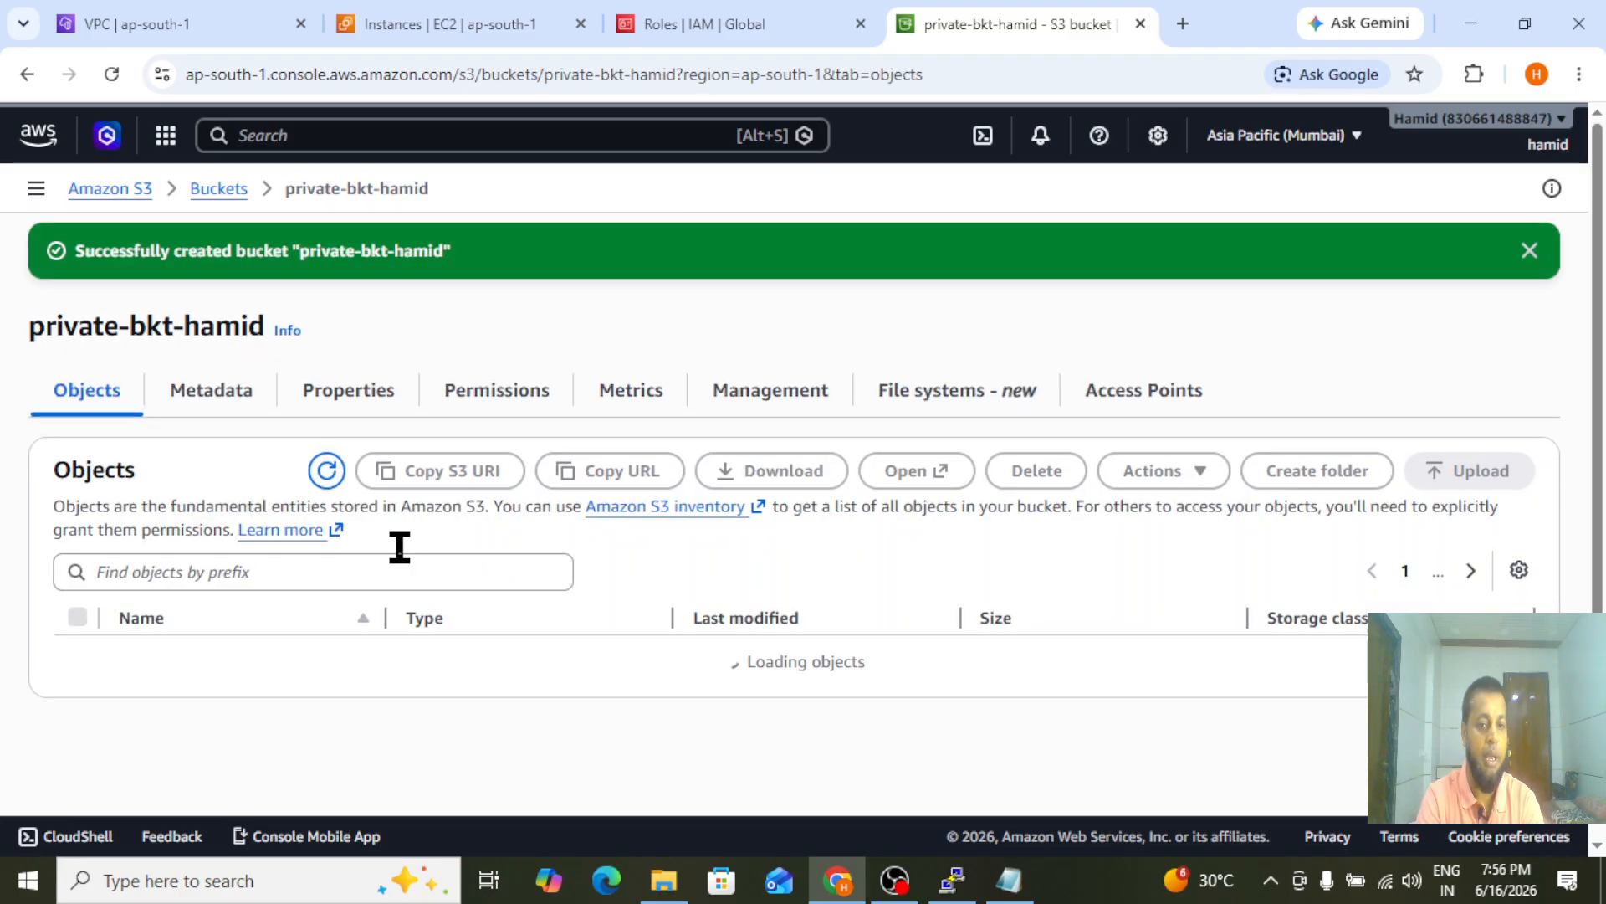
Switch to PuTTY and run aws s3 ls twice on the private server to check for the new bucket
{"action": "left_click", "coordinate": [948, 885]}
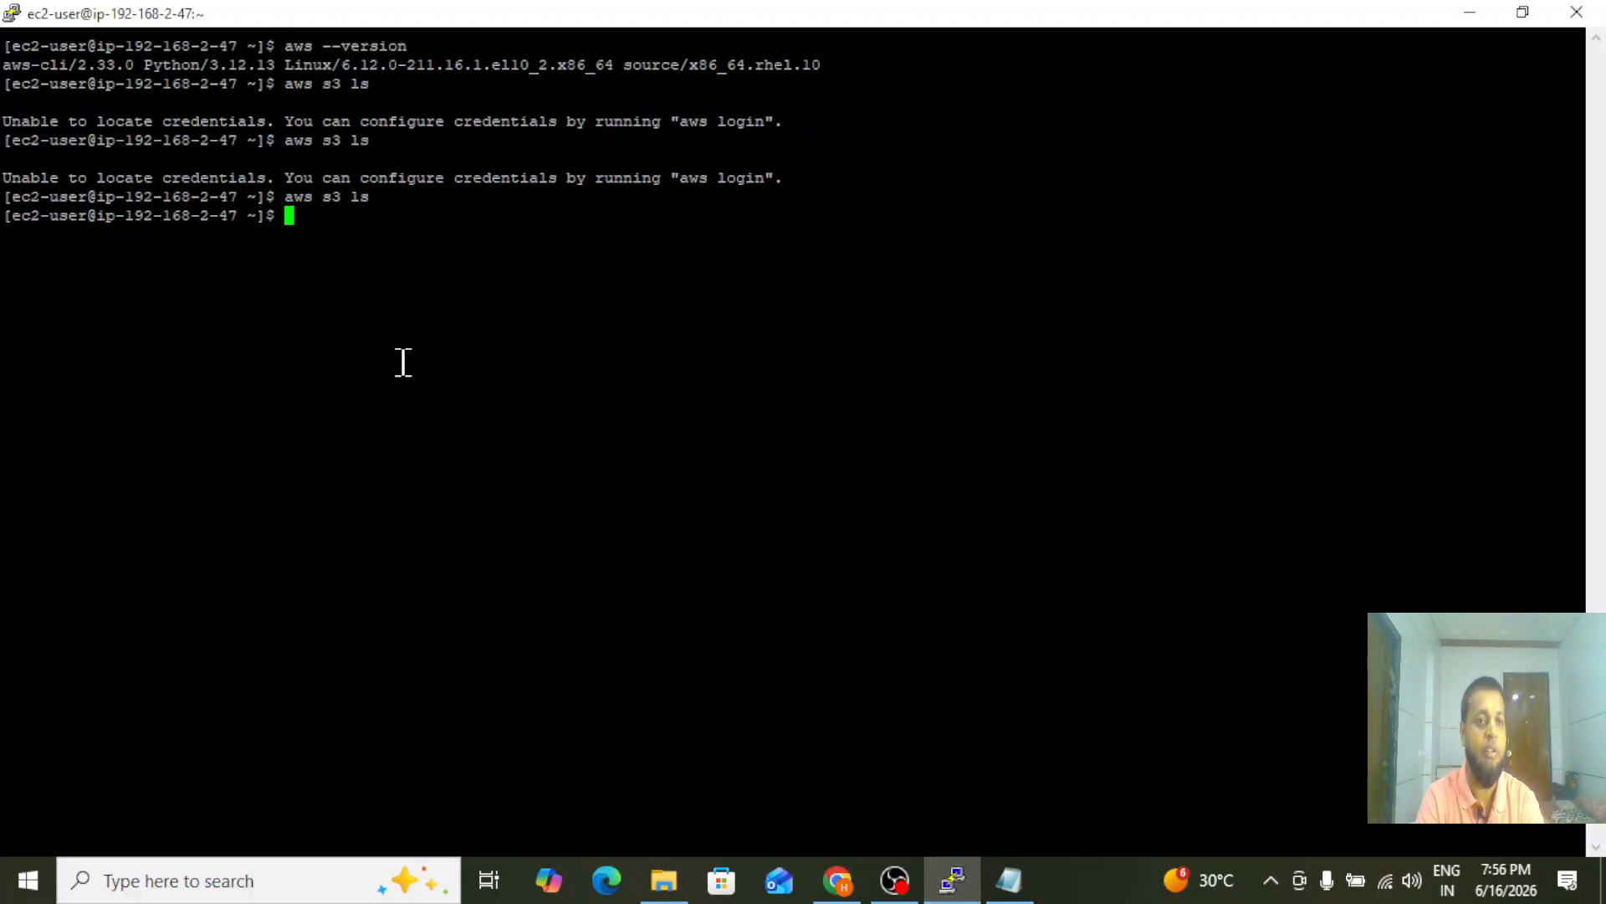
{"action": "key", "text": "Up"}
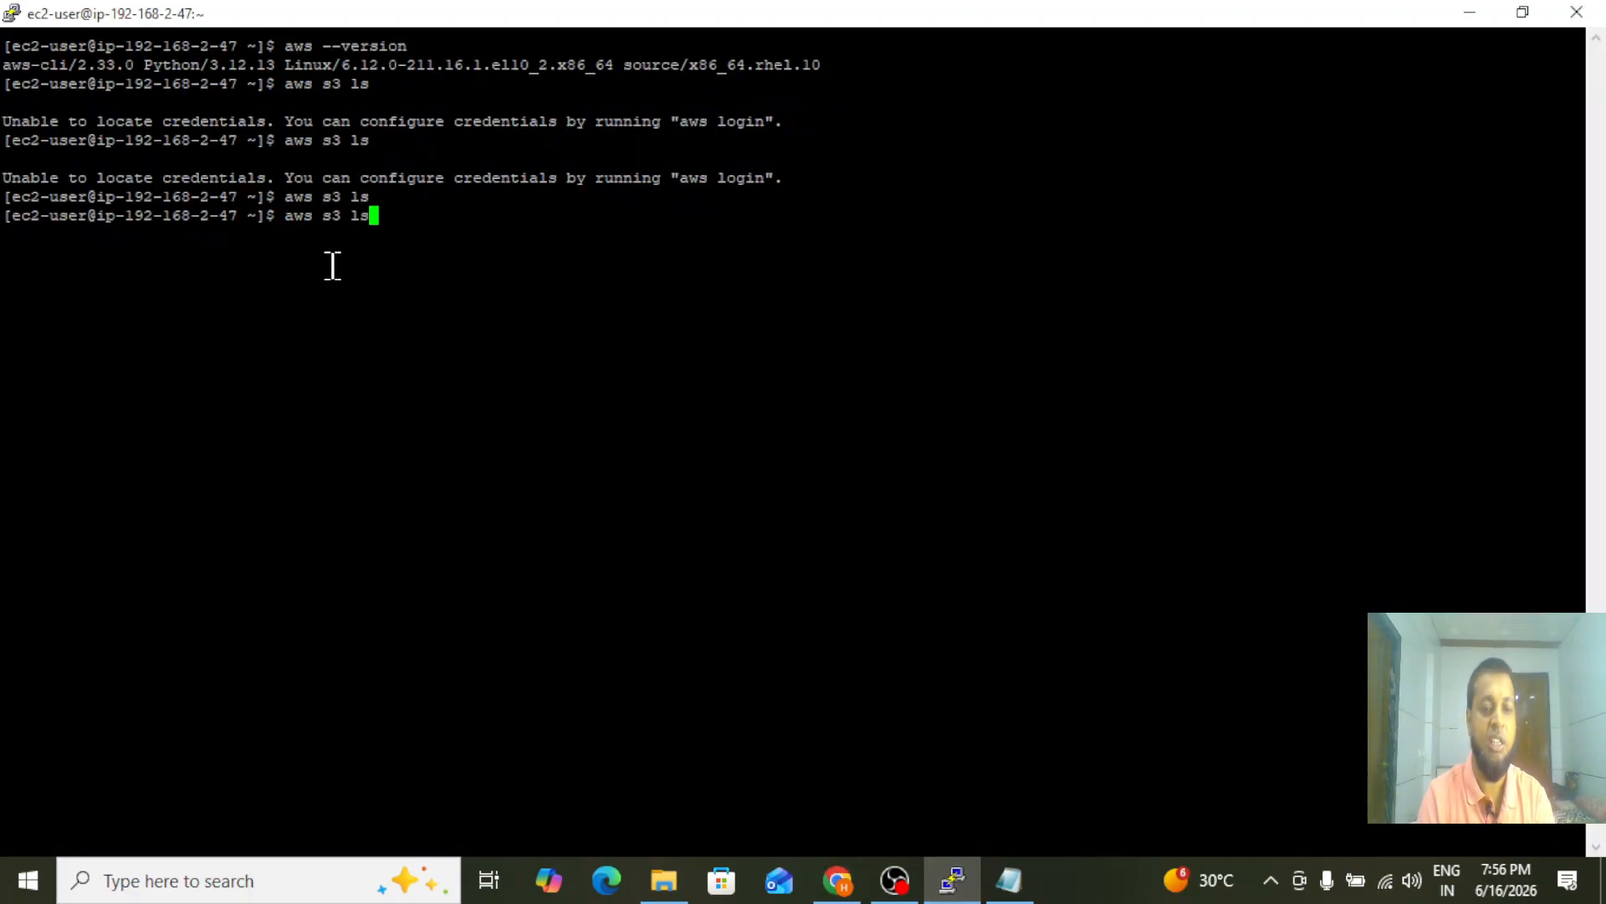
{"action": "key", "text": "Return"}
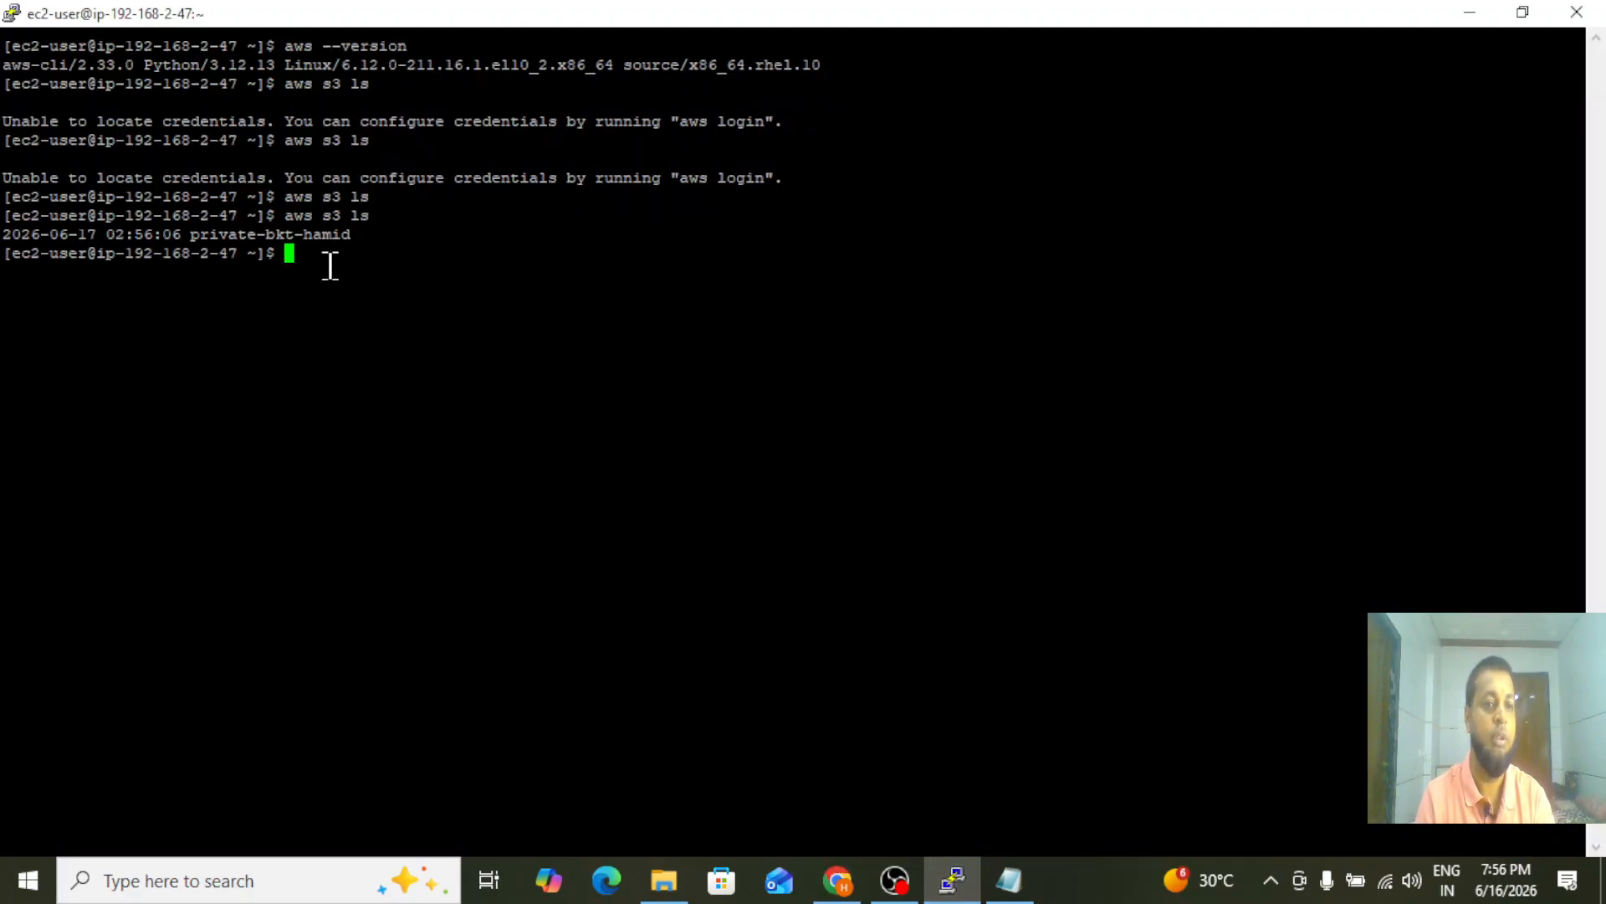
{"action": "left_click_drag", "start_coordinate": [186, 238], "coordinate": [356, 245]}
{"action": "left_click", "coordinate": [348, 333]}
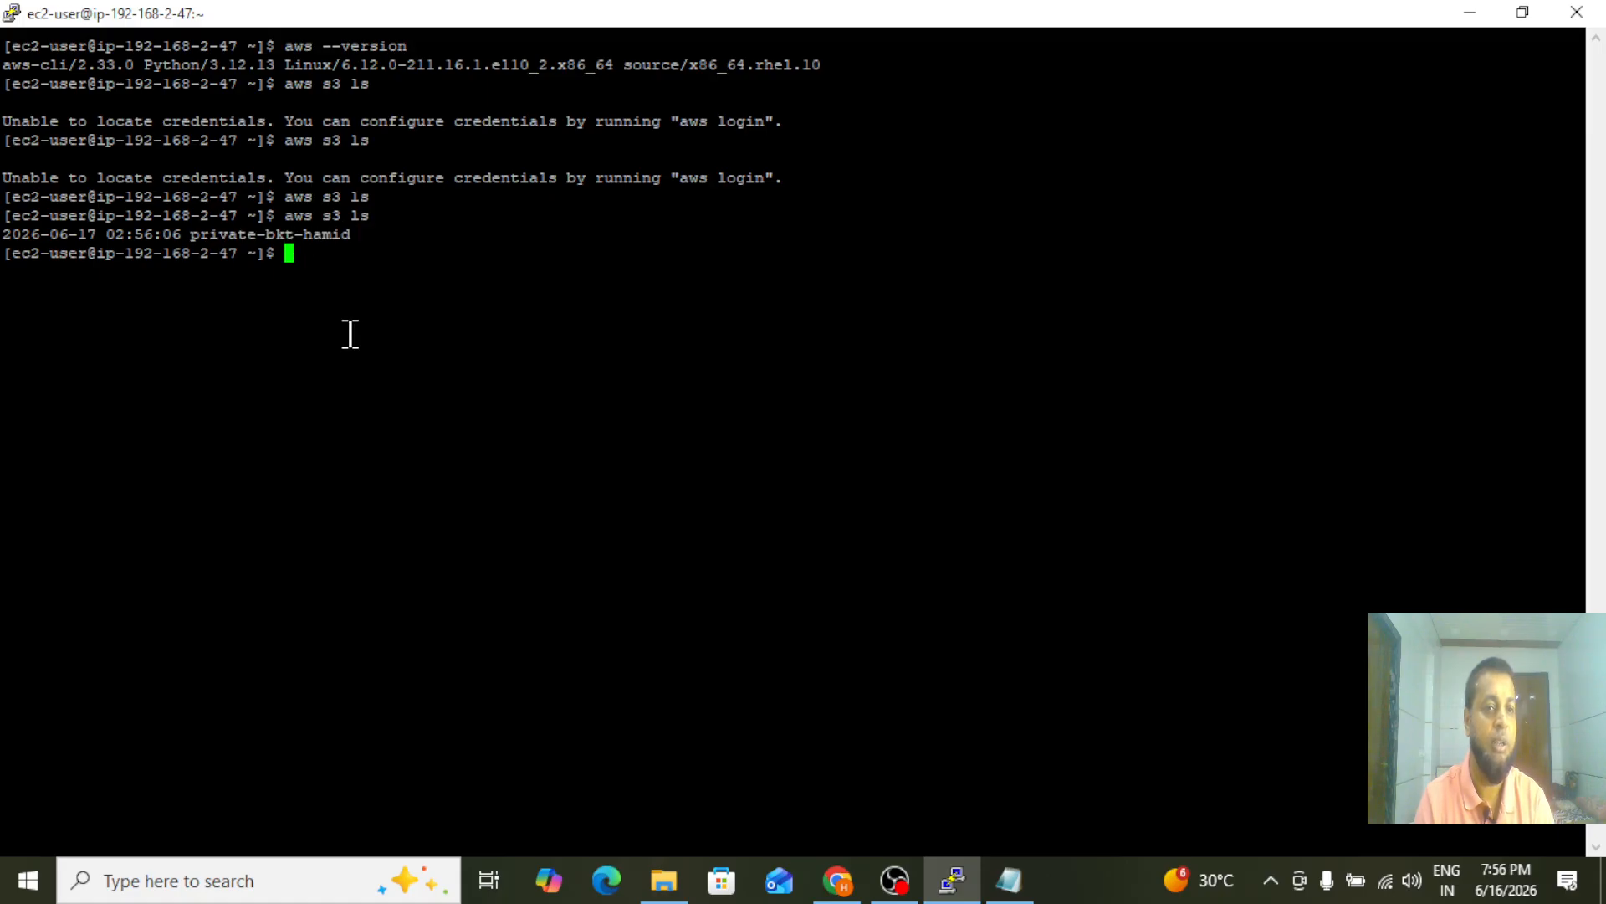
{"action": "key", "text": "Up"}
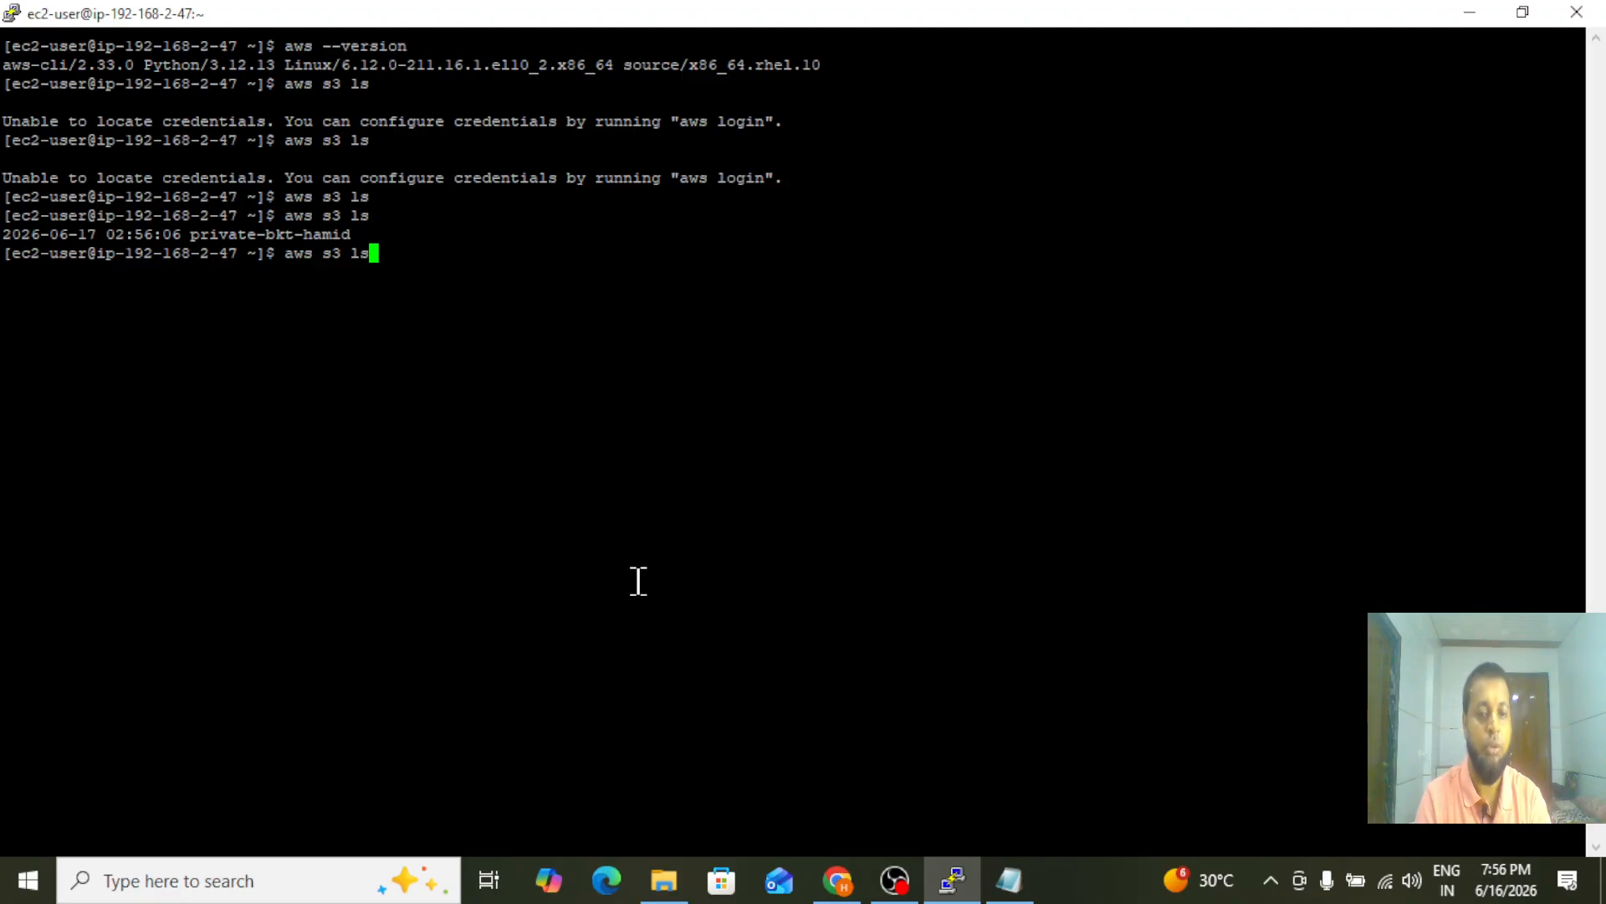
{"action": "key", "text": "Return"}
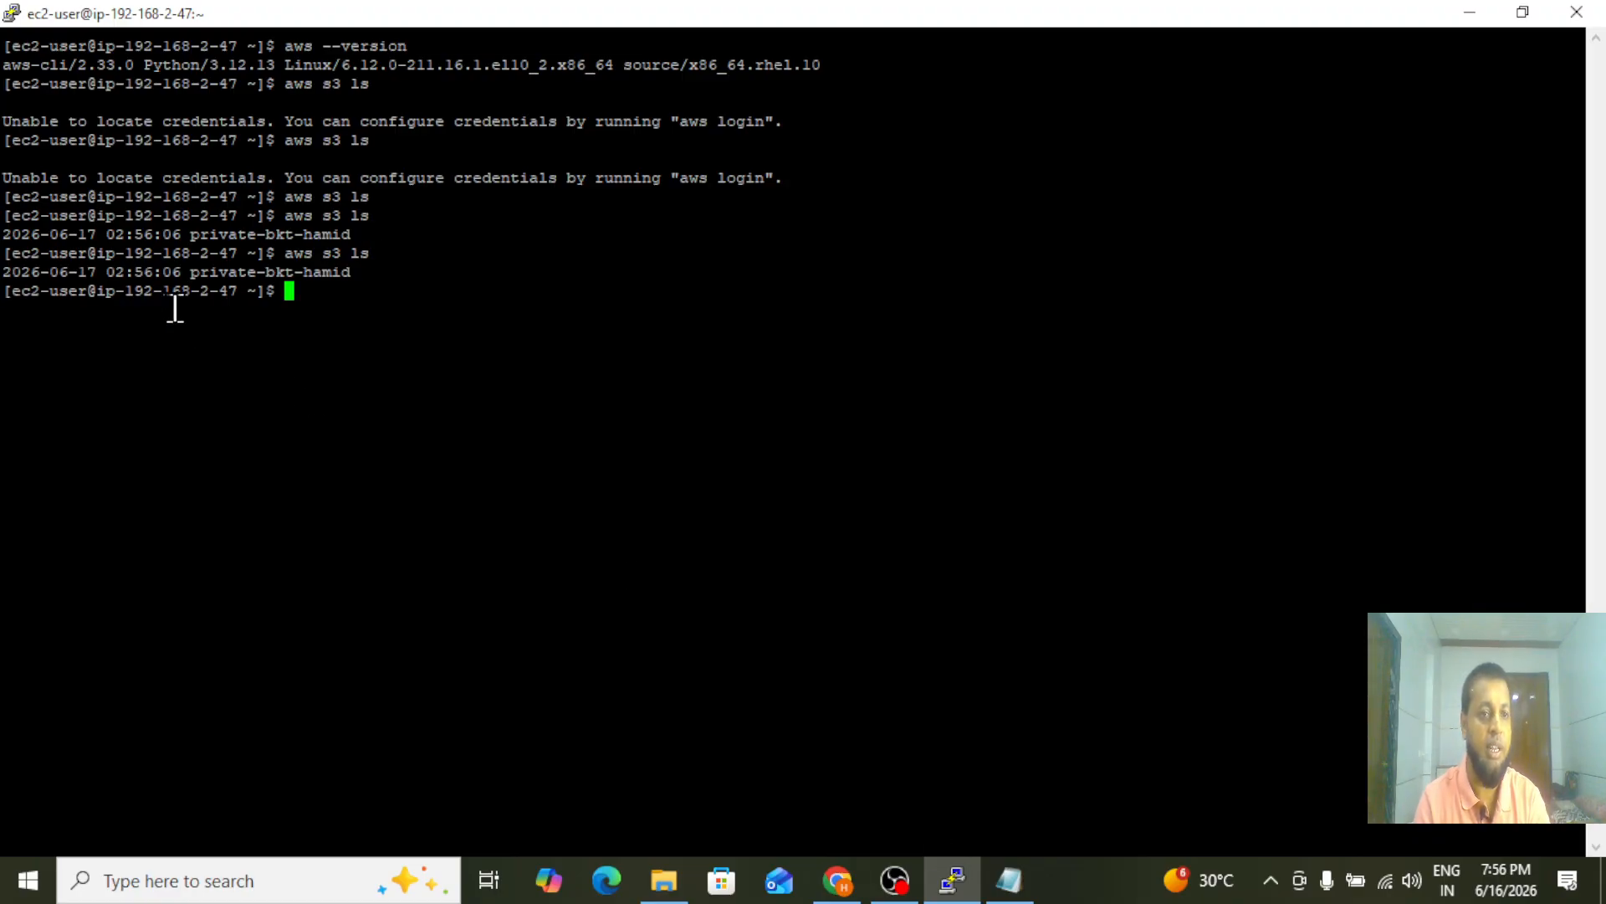
{"action": "left_click_drag", "start_coordinate": [190, 270], "coordinate": [384, 278]}
{"action": "left_click", "coordinate": [388, 279]}
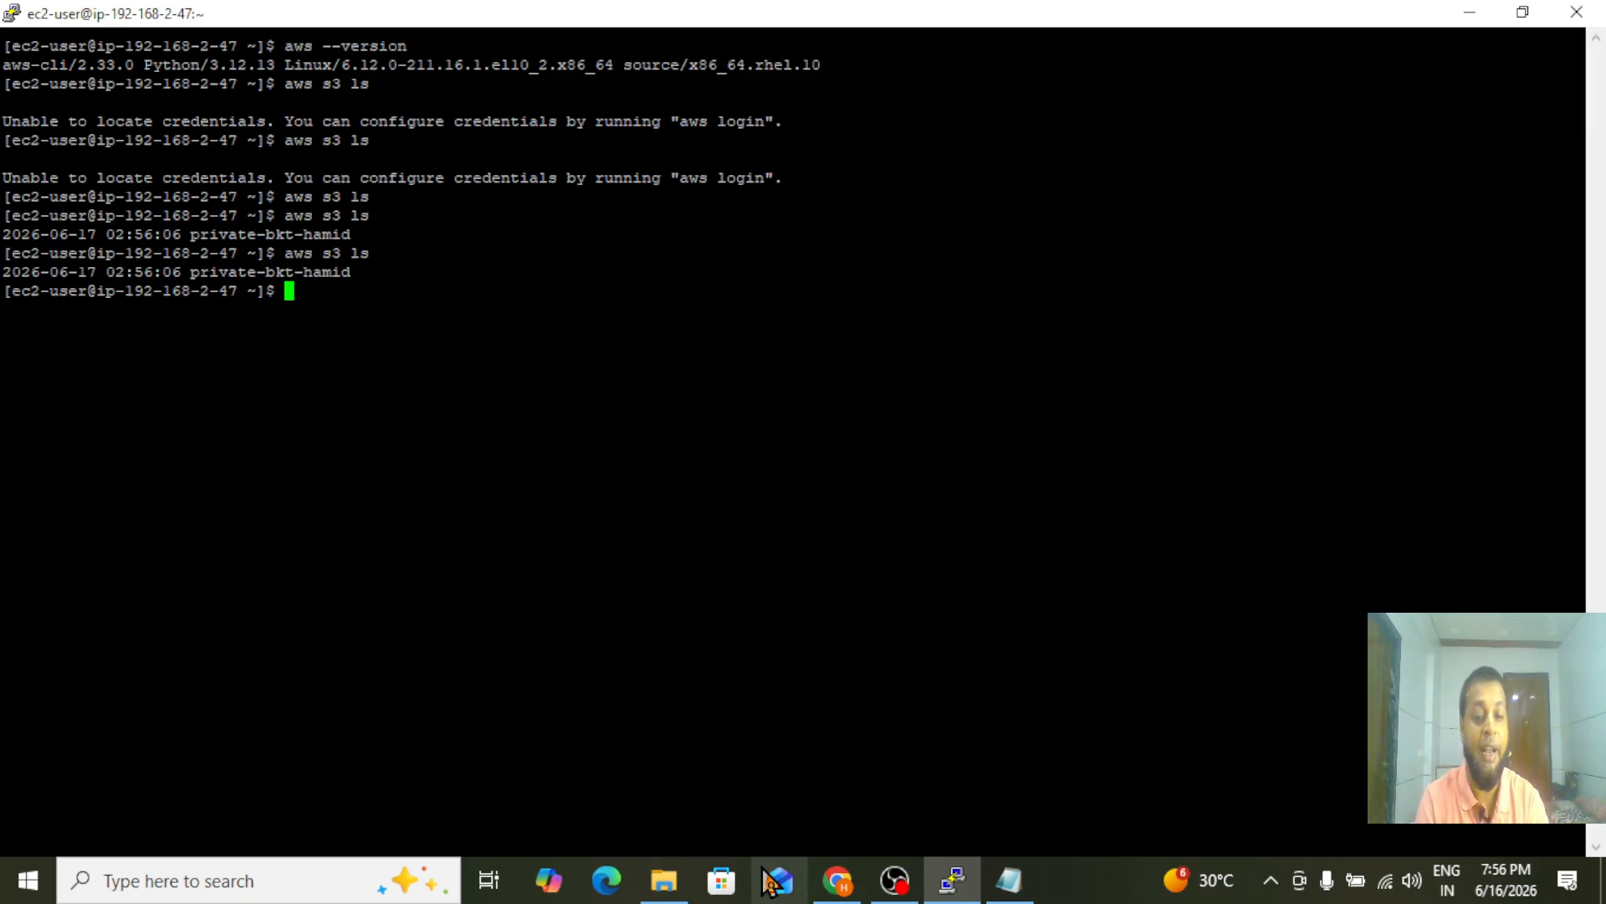
Return to the VPC route tables in Chrome and remove the 0.0.0.0/0 NAT gateway route from private-route, saving the change
{"action": "left_click", "coordinate": [833, 882]}
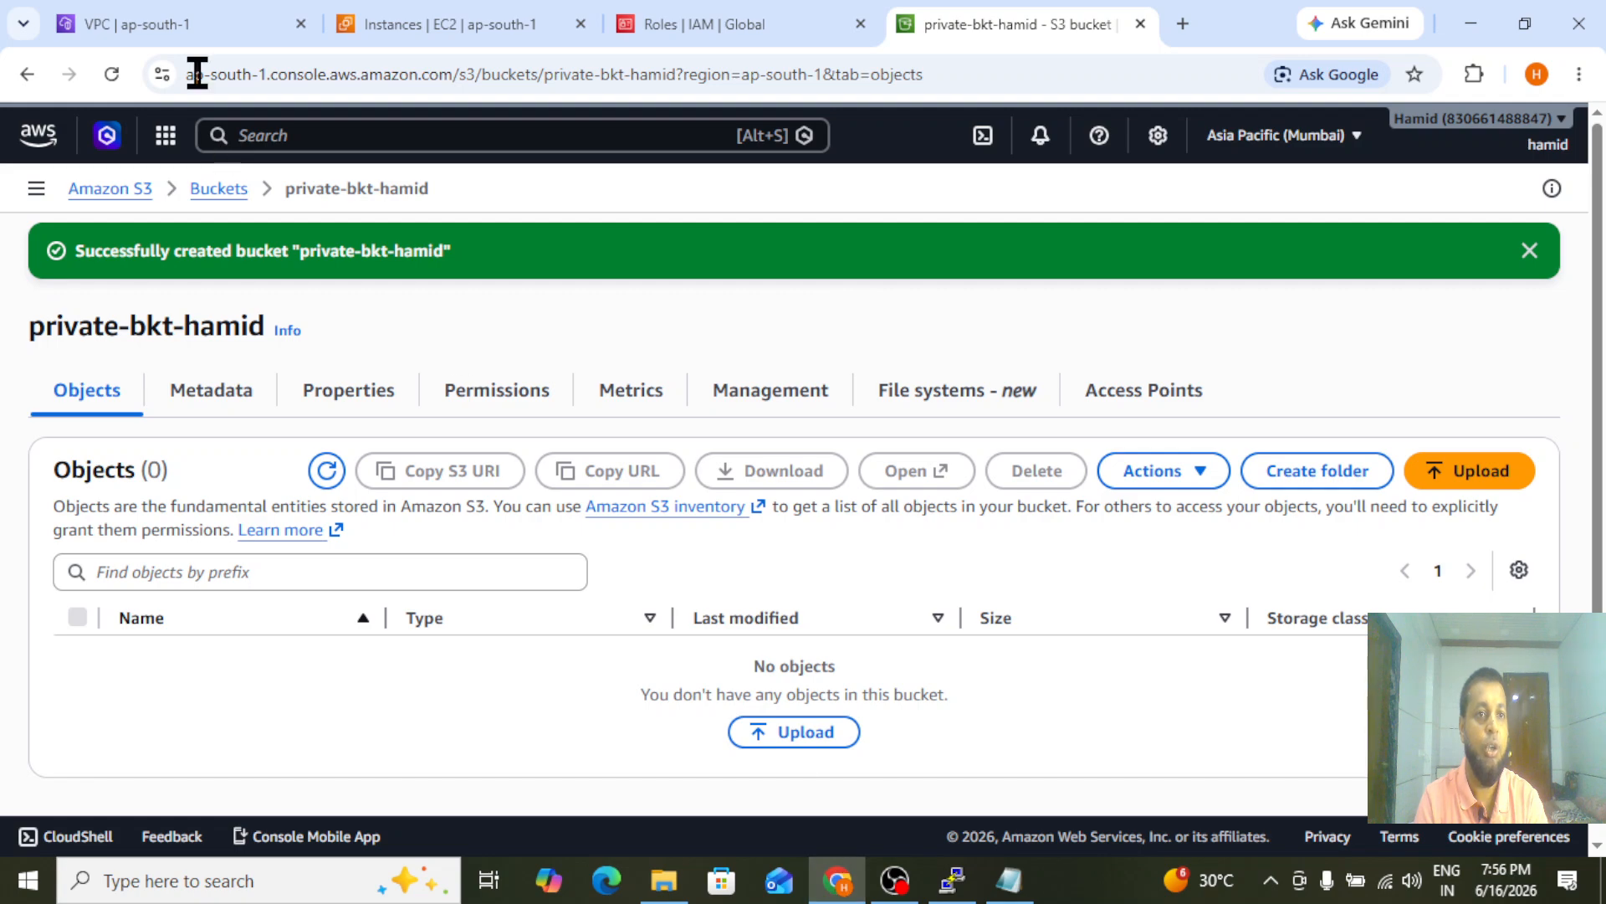
{"action": "left_click", "coordinate": [168, 24]}
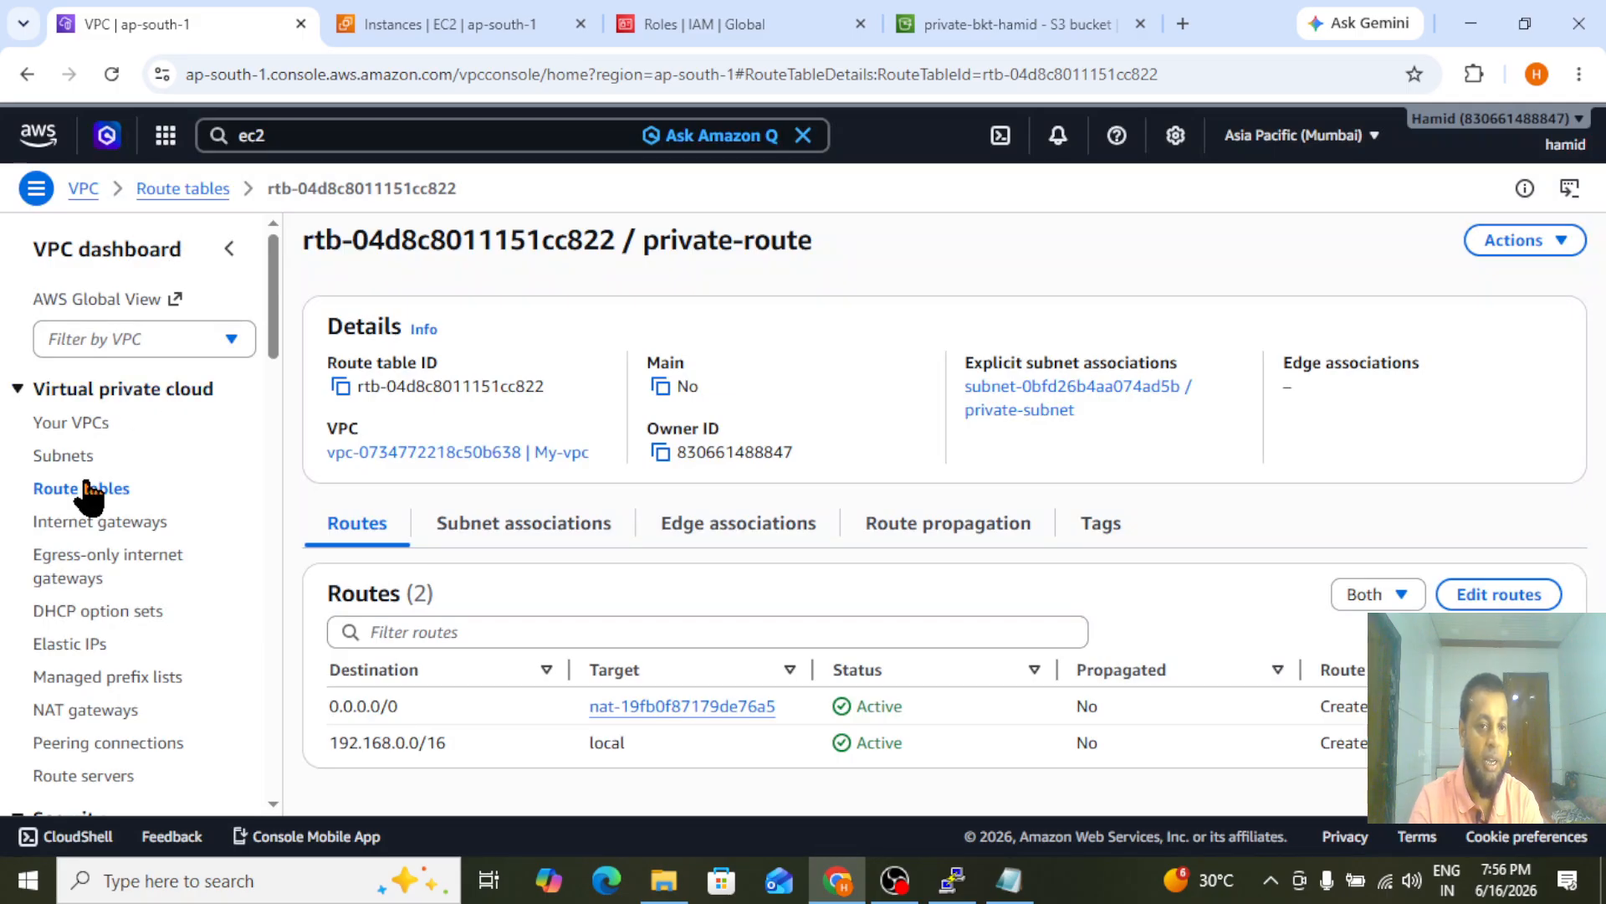
{"action": "left_click", "coordinate": [84, 492]}
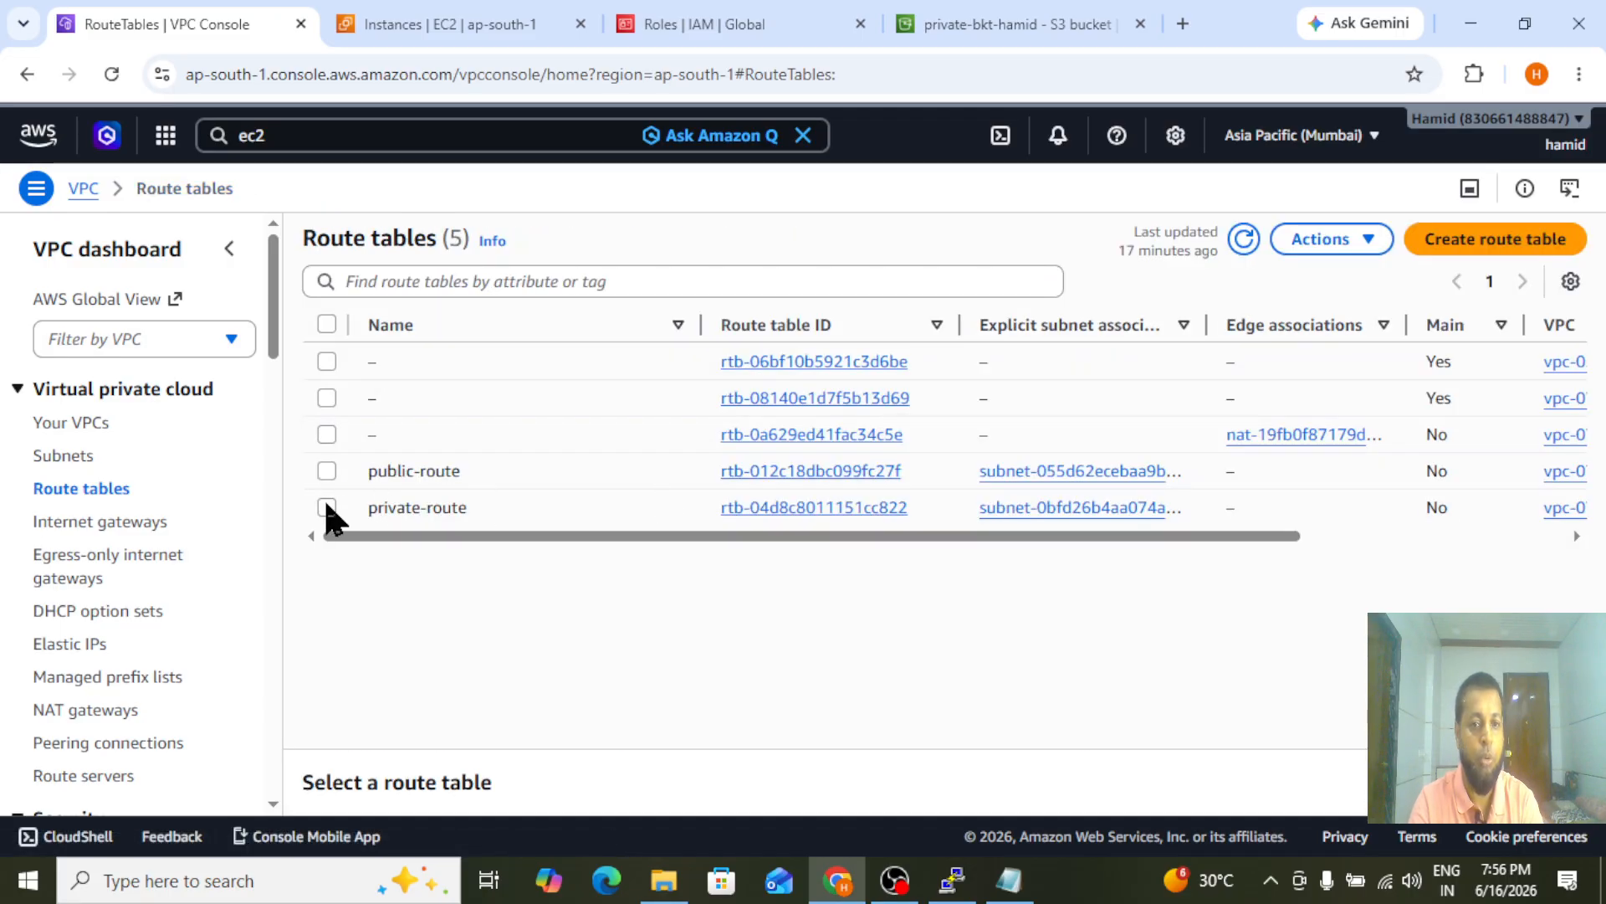
{"action": "left_click", "coordinate": [326, 506]}
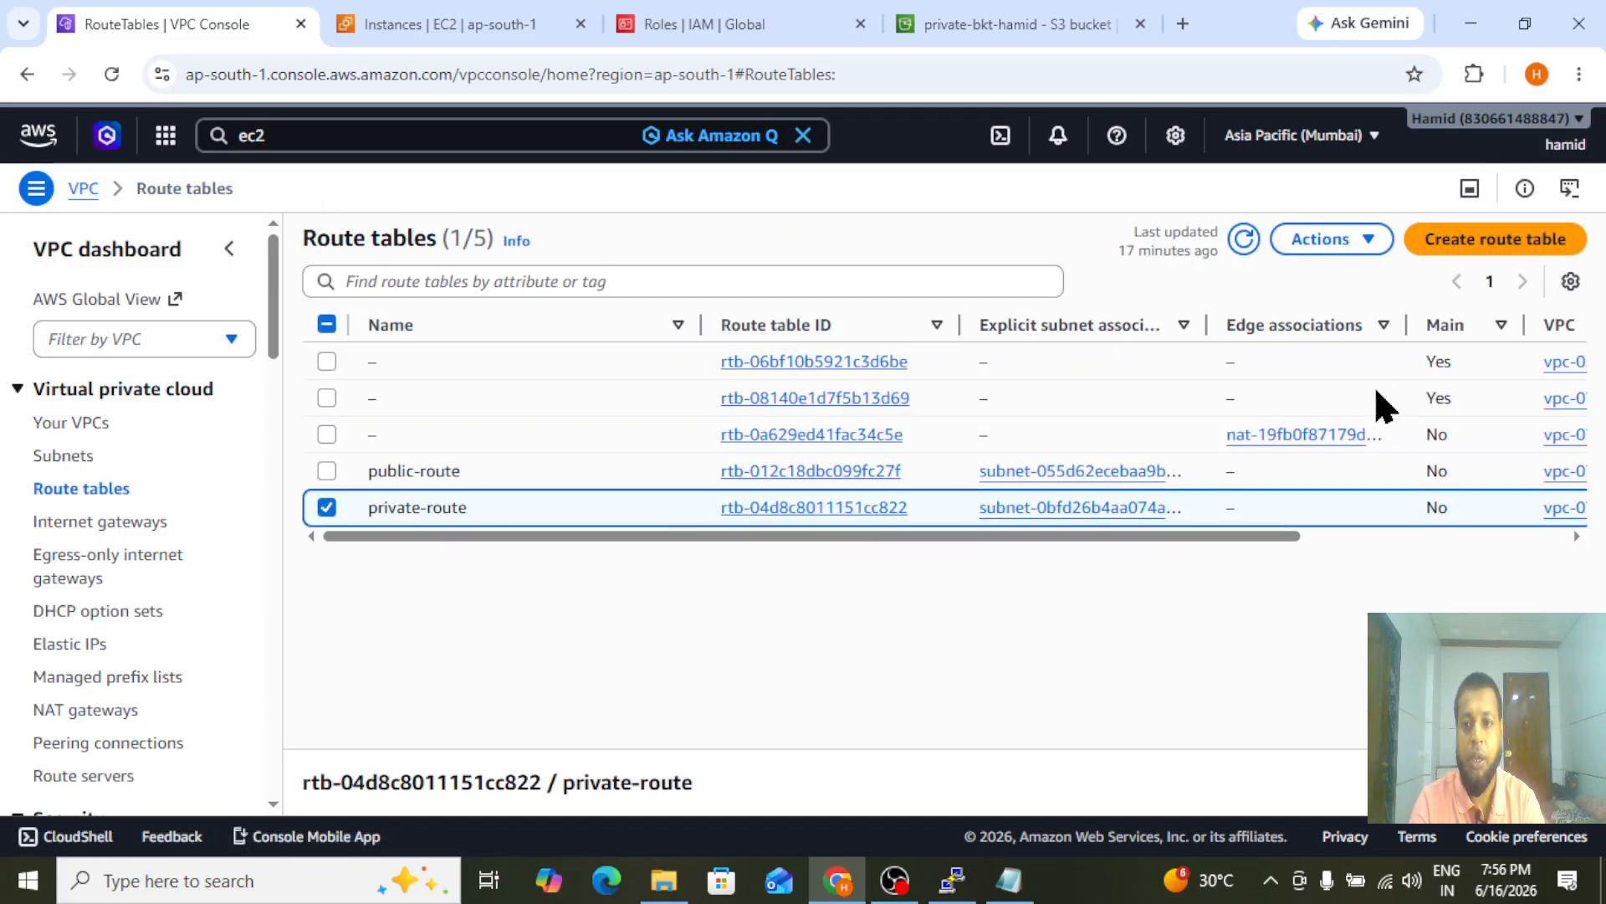
{"action": "left_click", "coordinate": [1322, 241]}
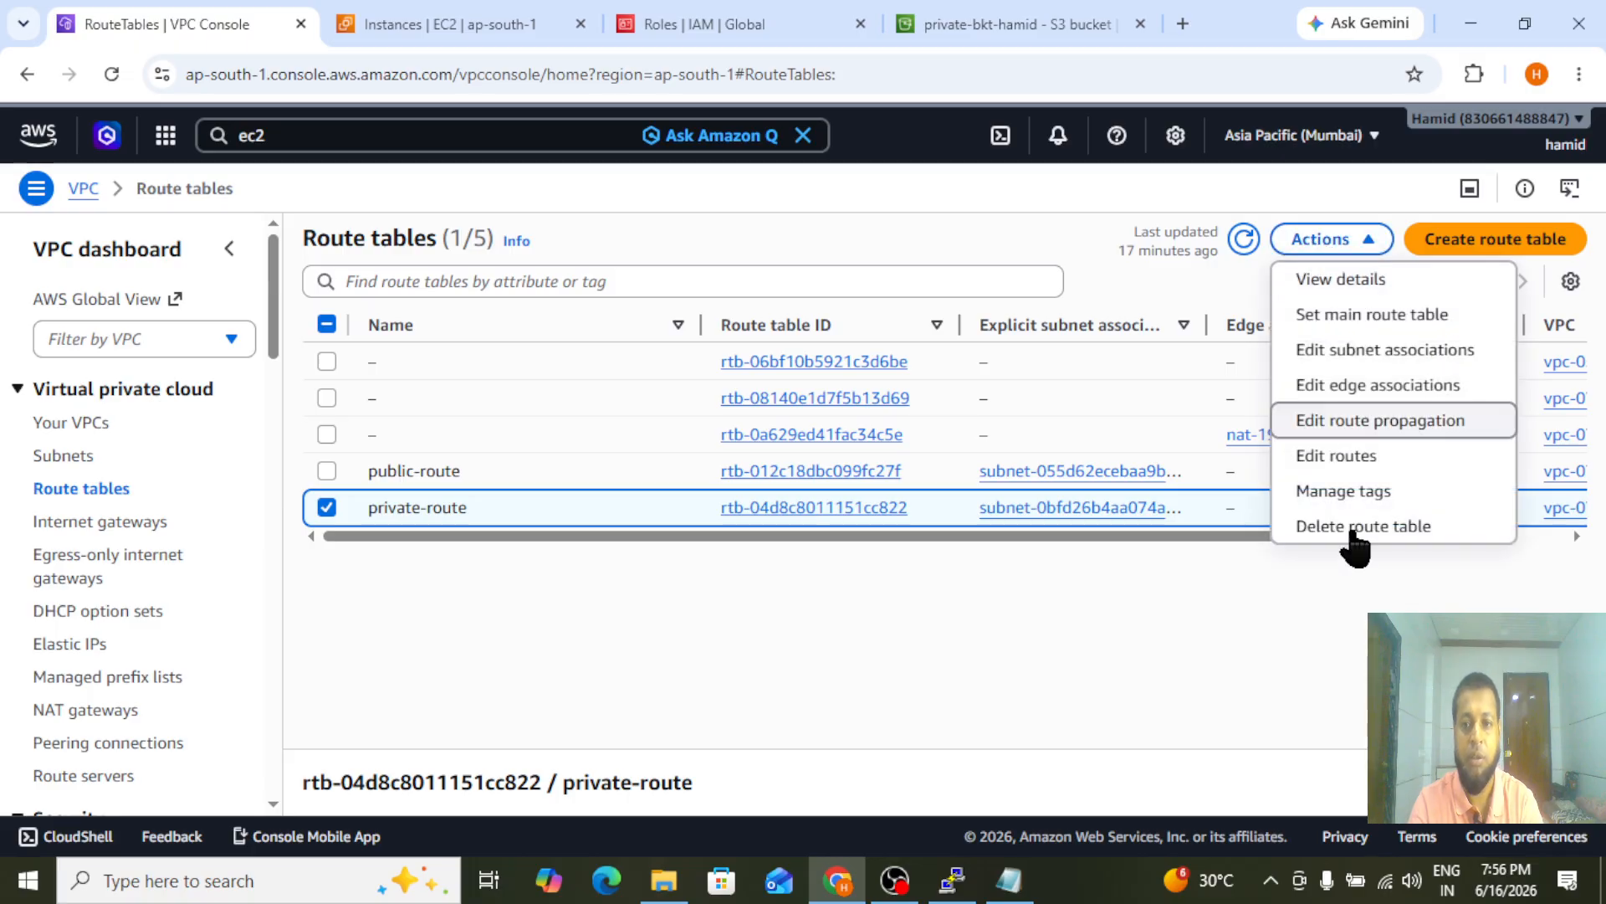
{"action": "left_click", "coordinate": [1332, 458]}
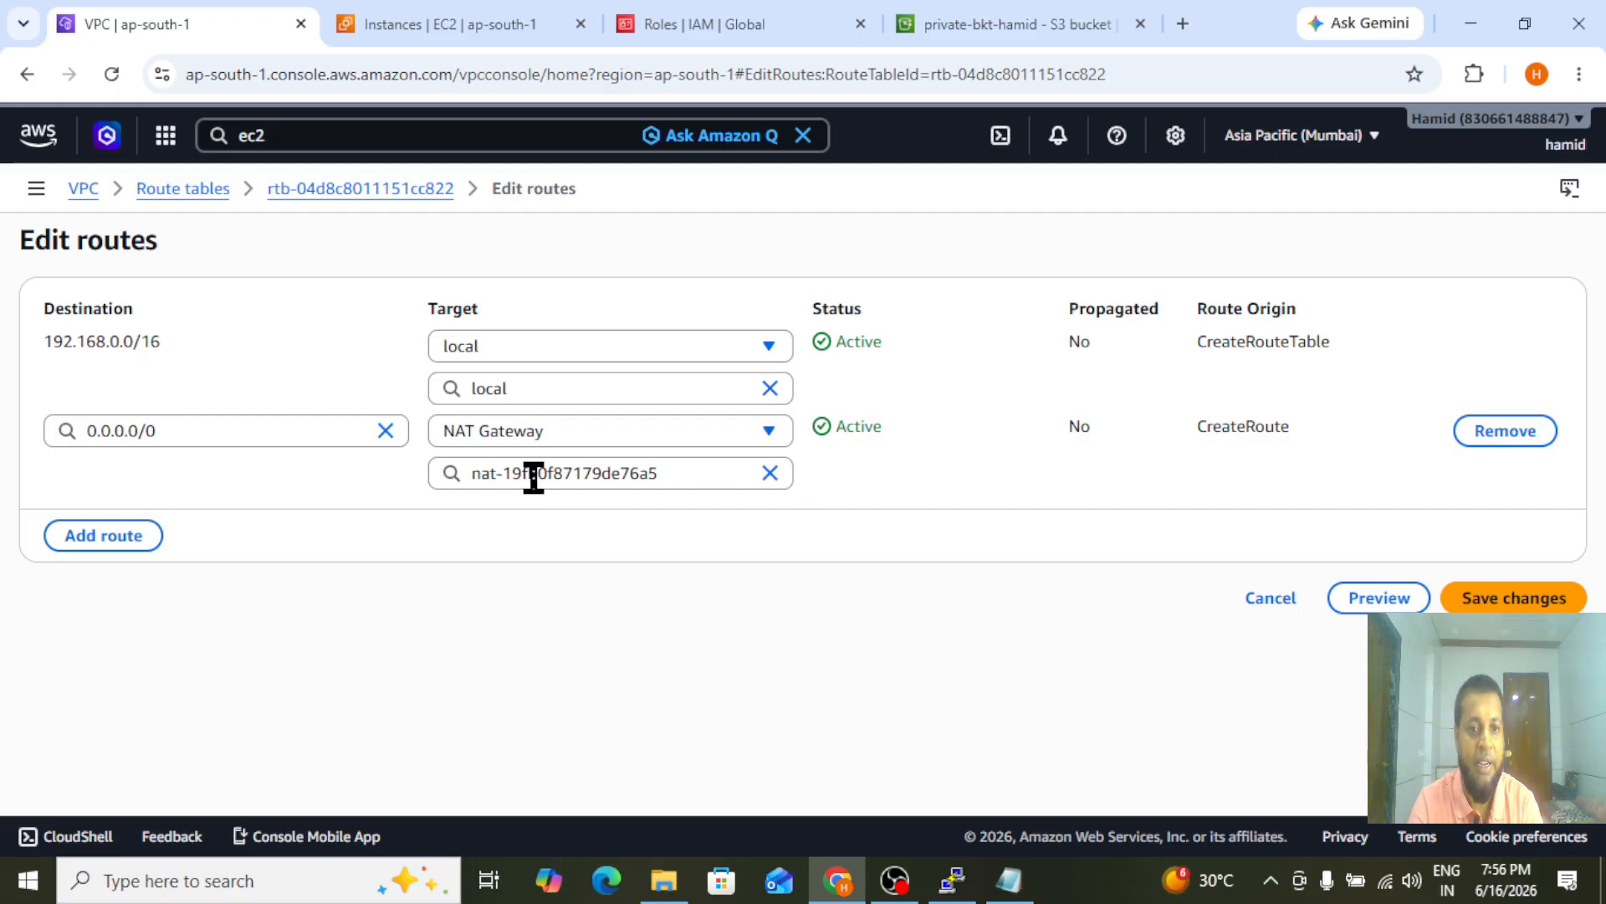
{"action": "left_click", "coordinate": [1490, 441]}
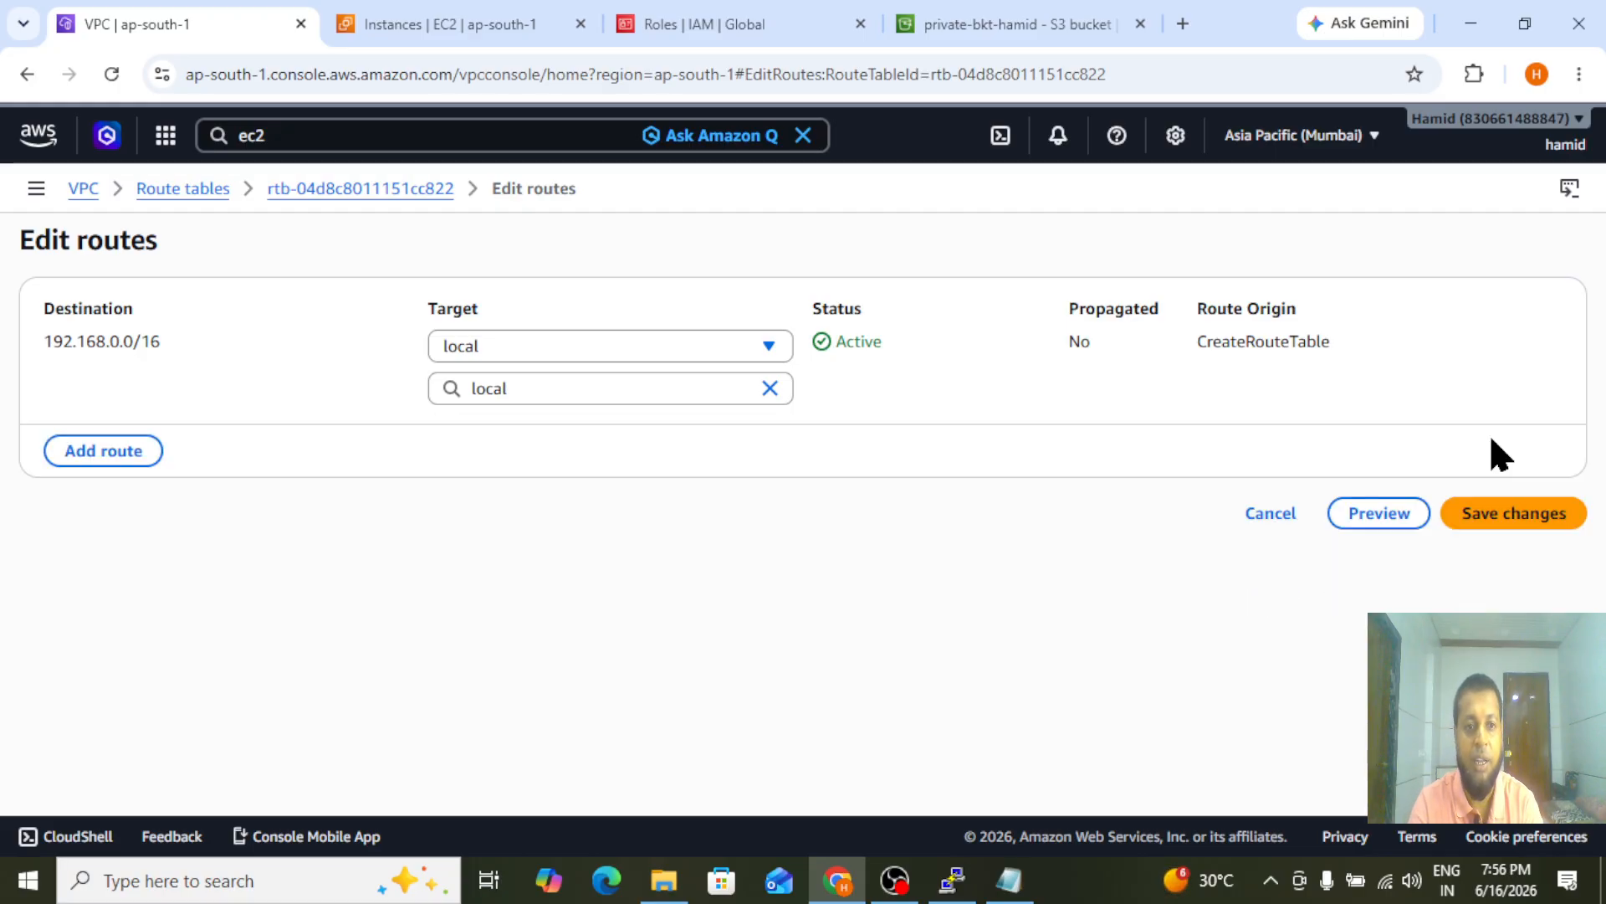
{"action": "left_click", "coordinate": [1521, 515]}
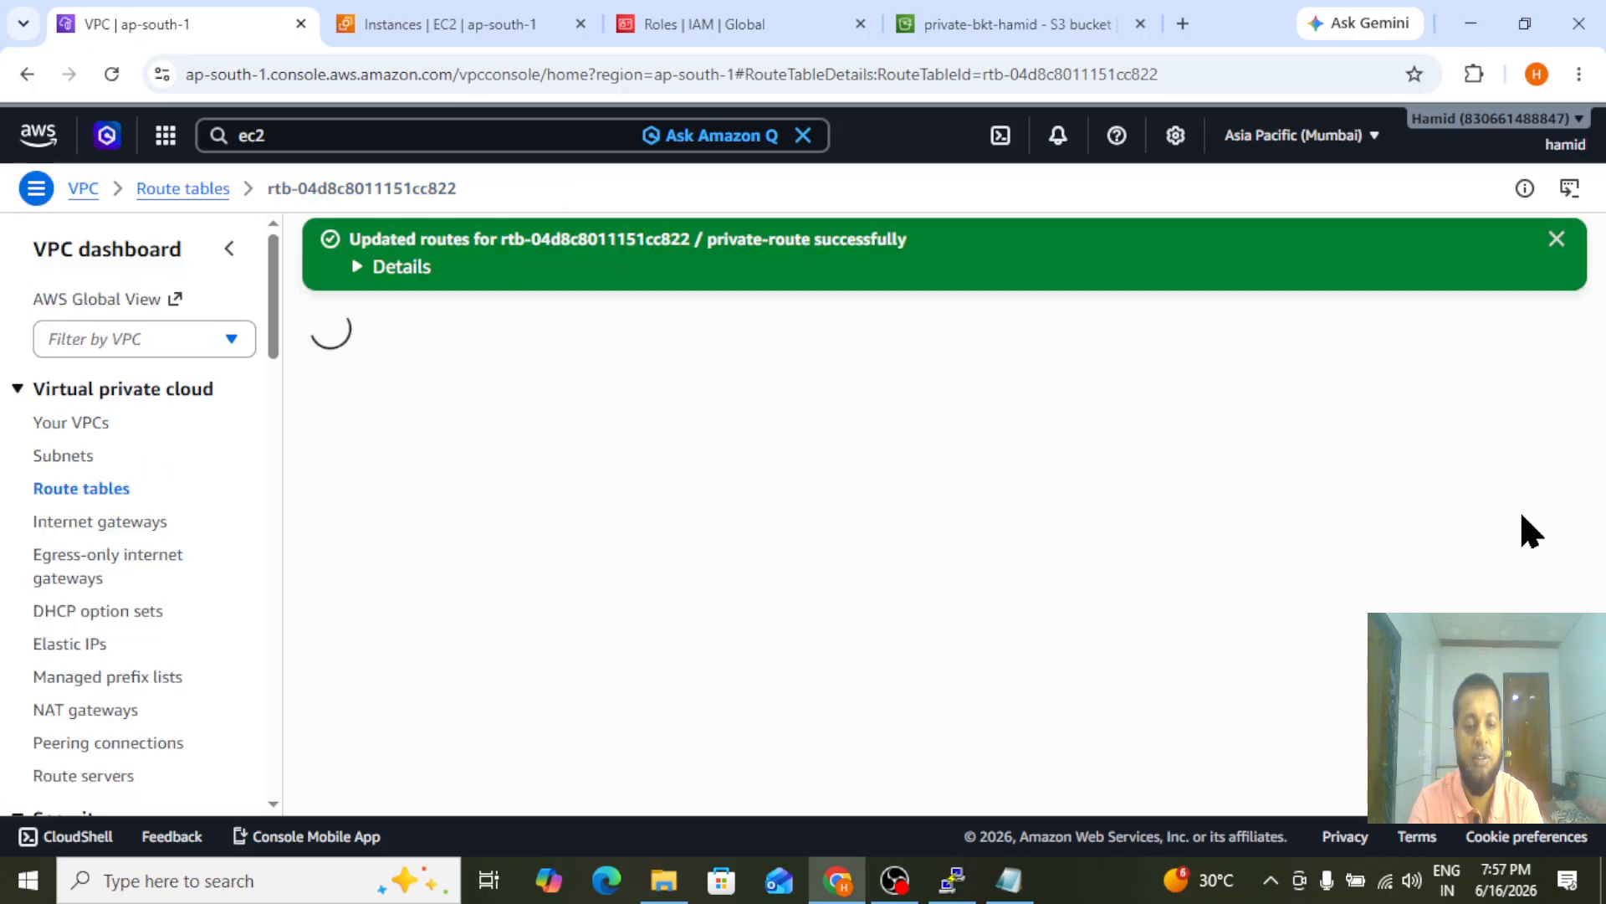
Switch to PuTTY, run aws s3 ls on the private server to test S3 access, and suspend the running command
{"action": "left_click", "coordinate": [955, 881]}
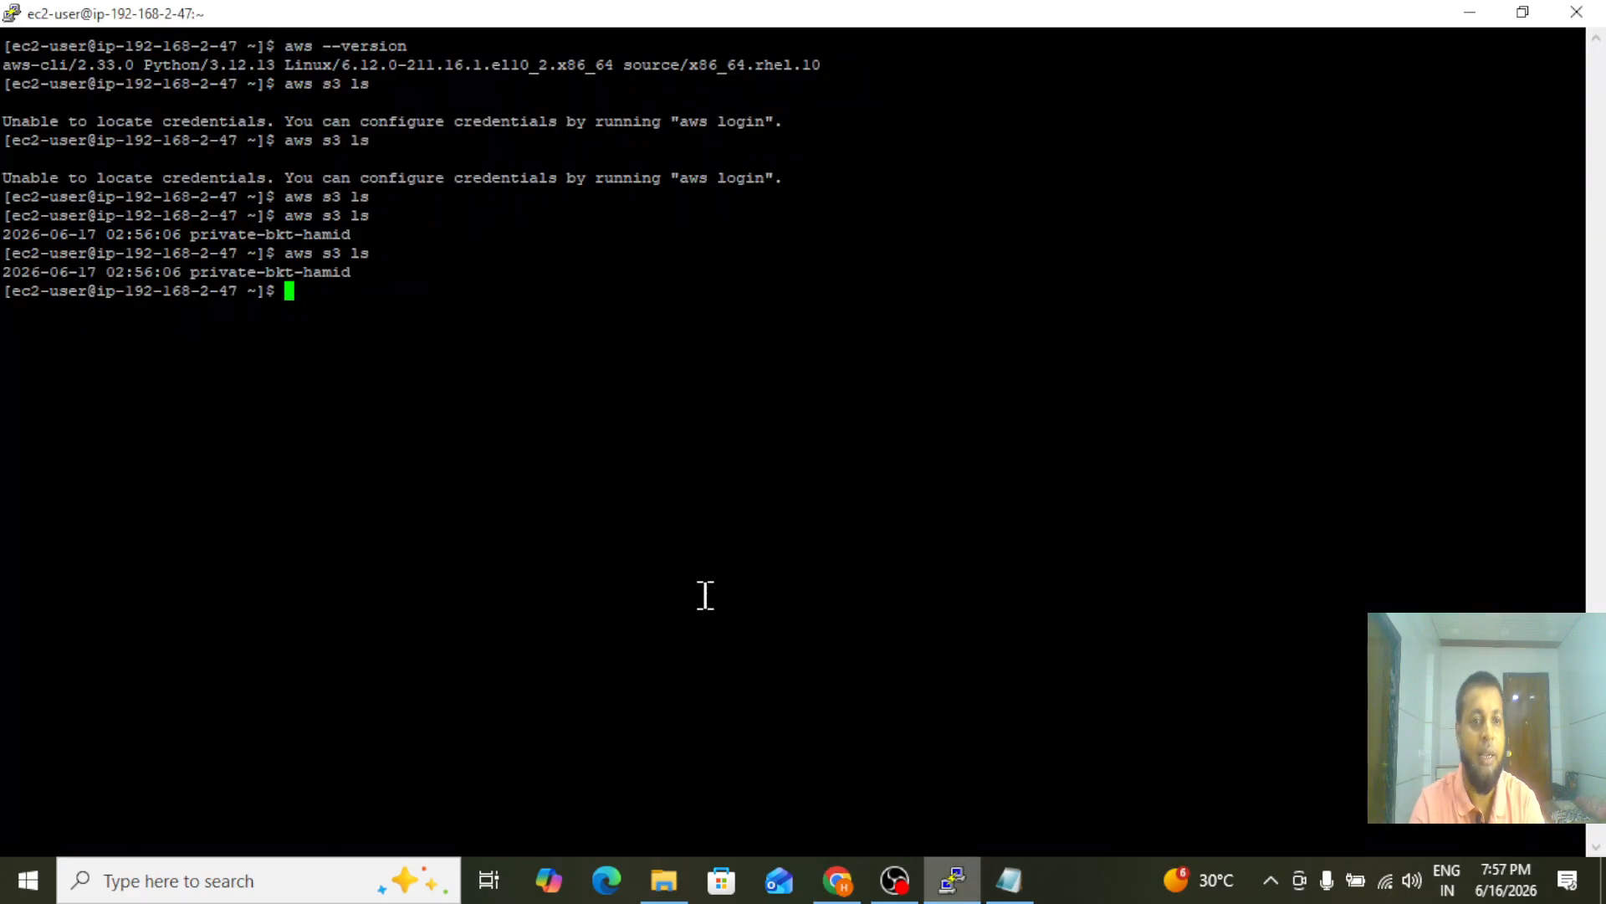
{"action": "key", "text": "Up"}
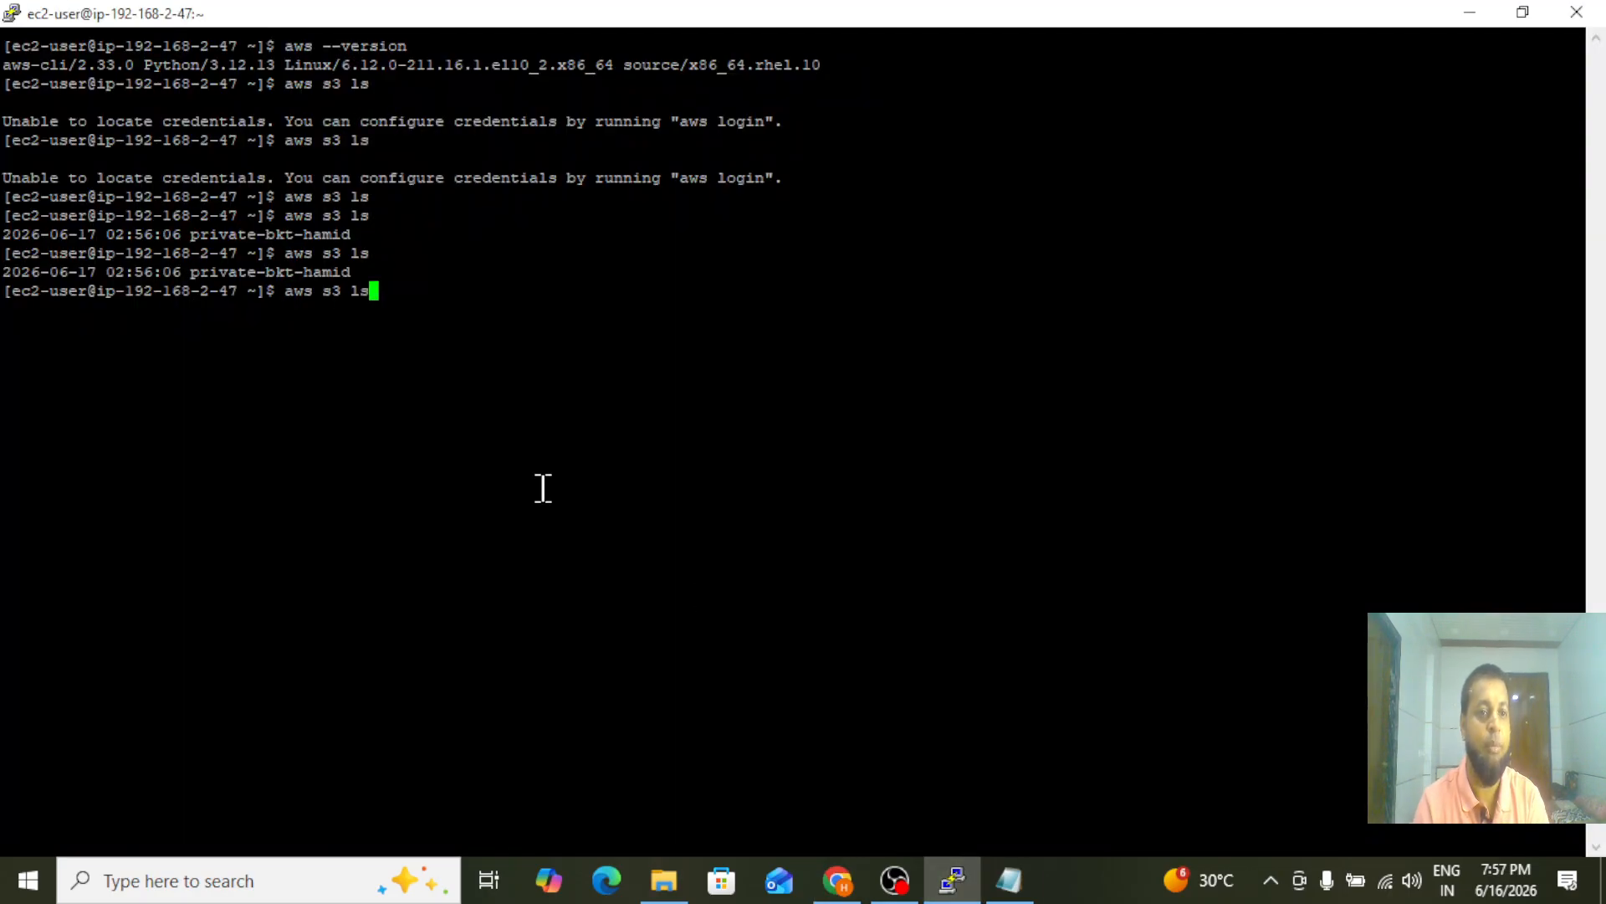
{"action": "key", "text": "Return"}
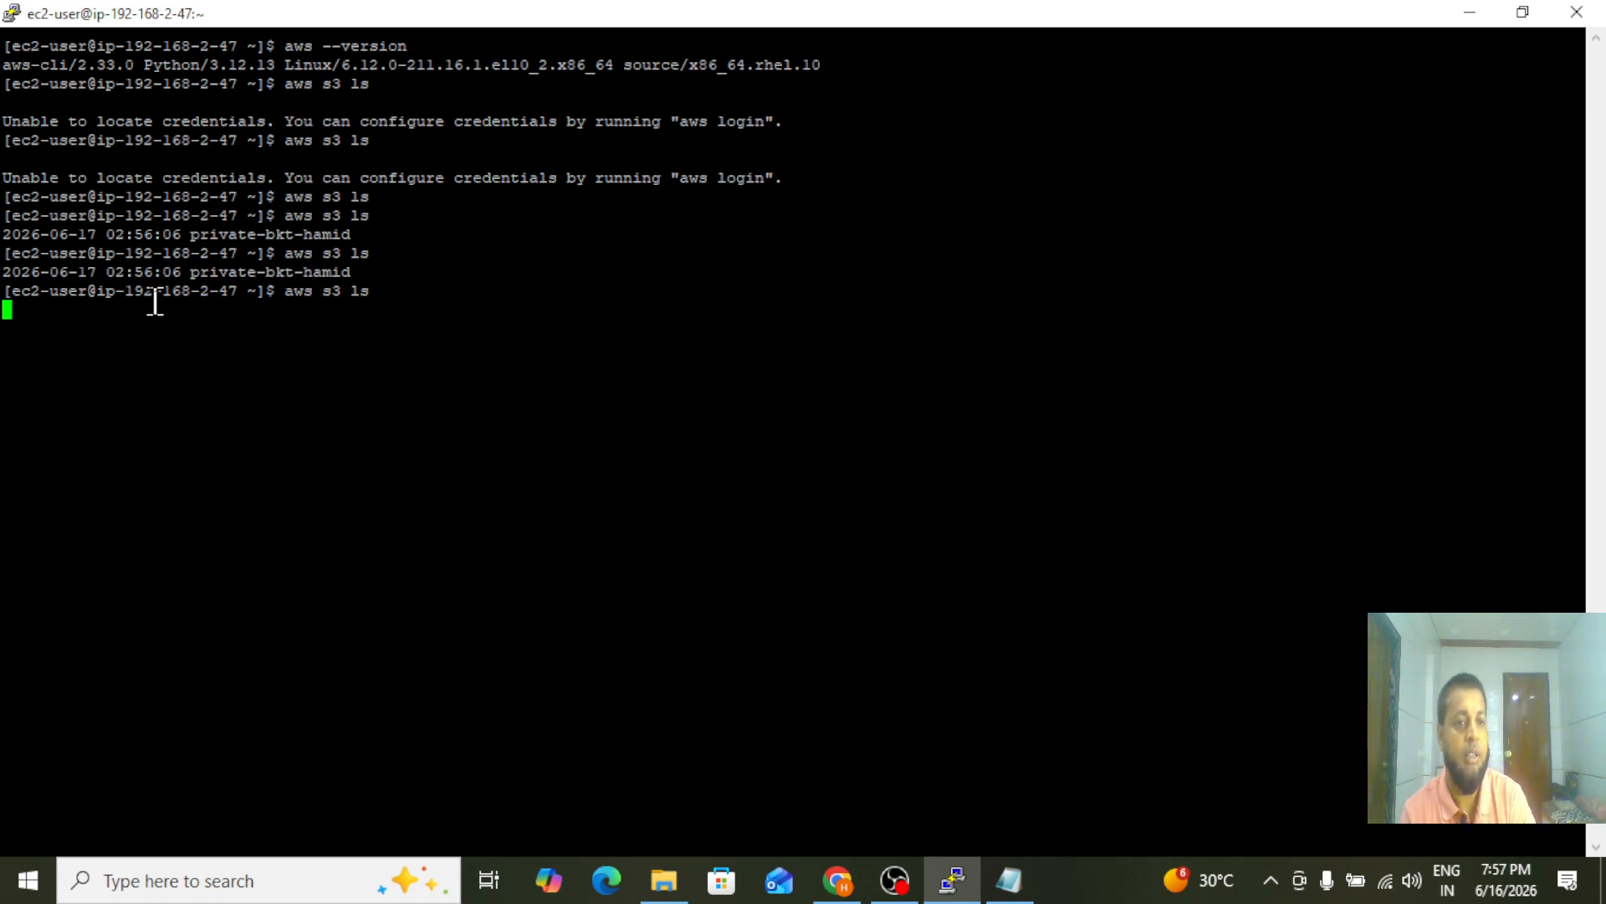
{"action": "left_click_drag", "start_coordinate": [191, 272], "coordinate": [363, 272]}
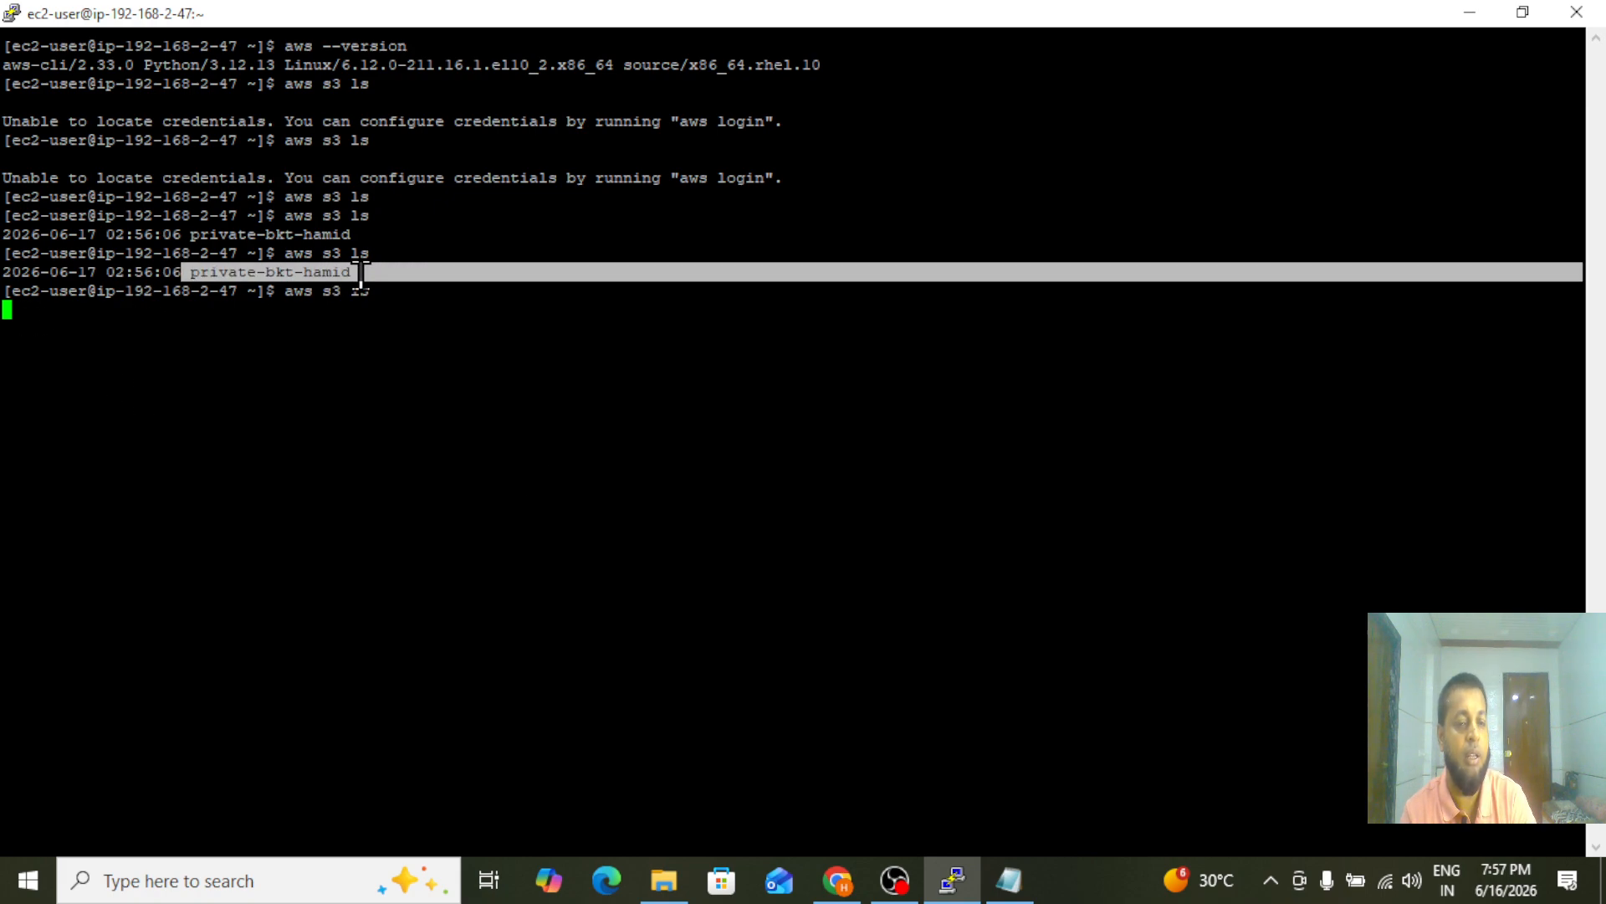
{"action": "left_click", "coordinate": [362, 272]}
{"action": "key", "text": "Up"}
{"action": "key", "text": "Up"}
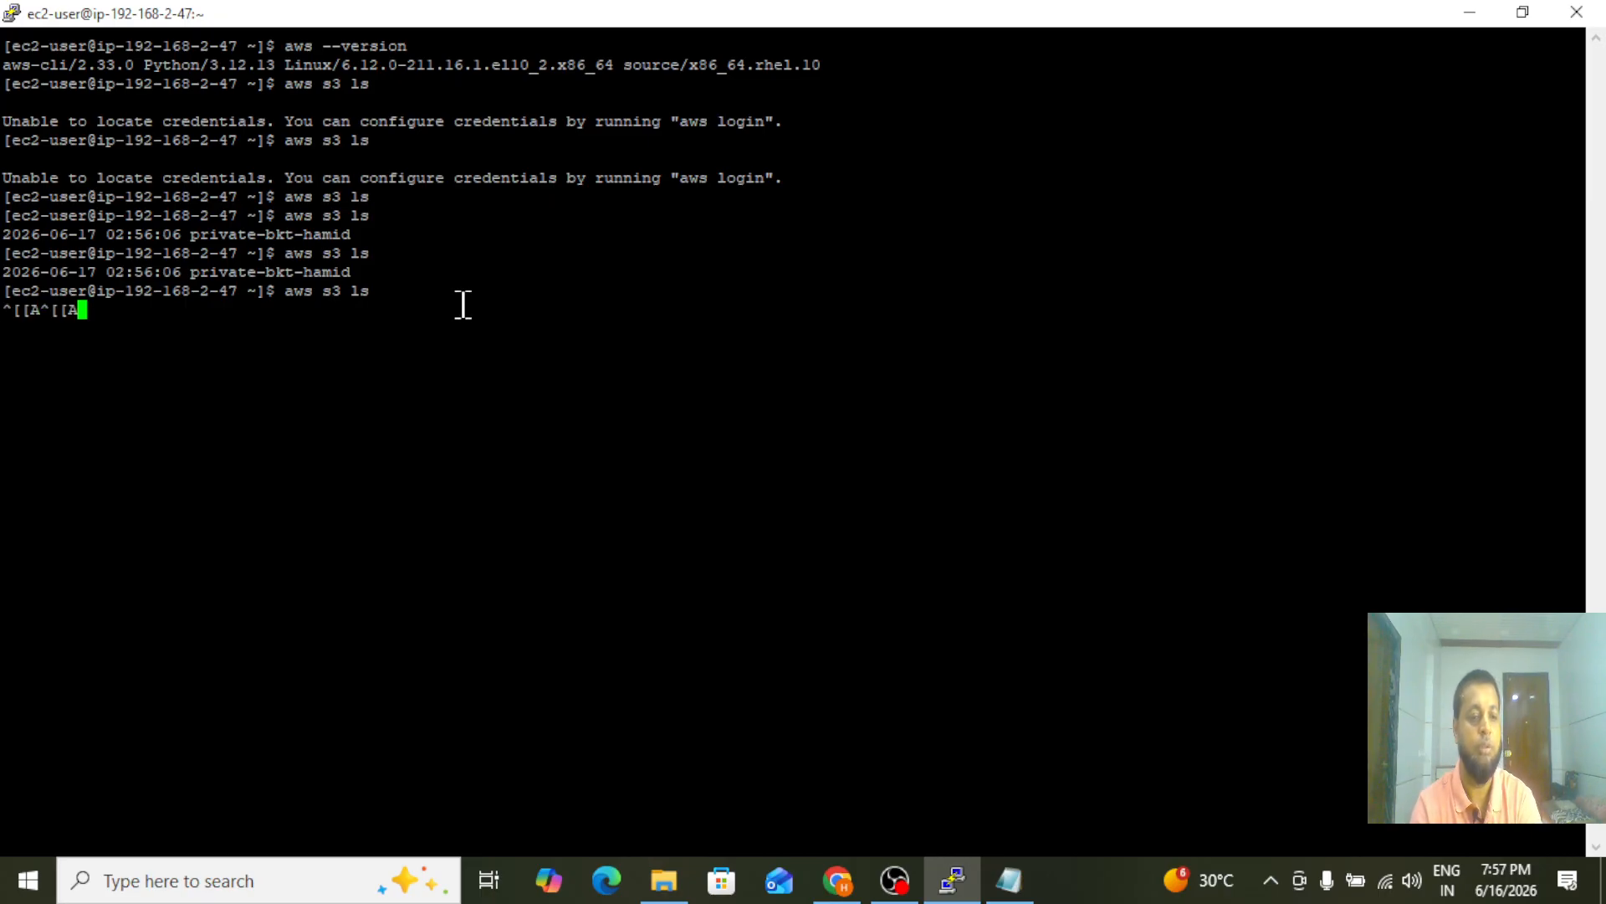
{"action": "key", "text": "ctrl+z"}
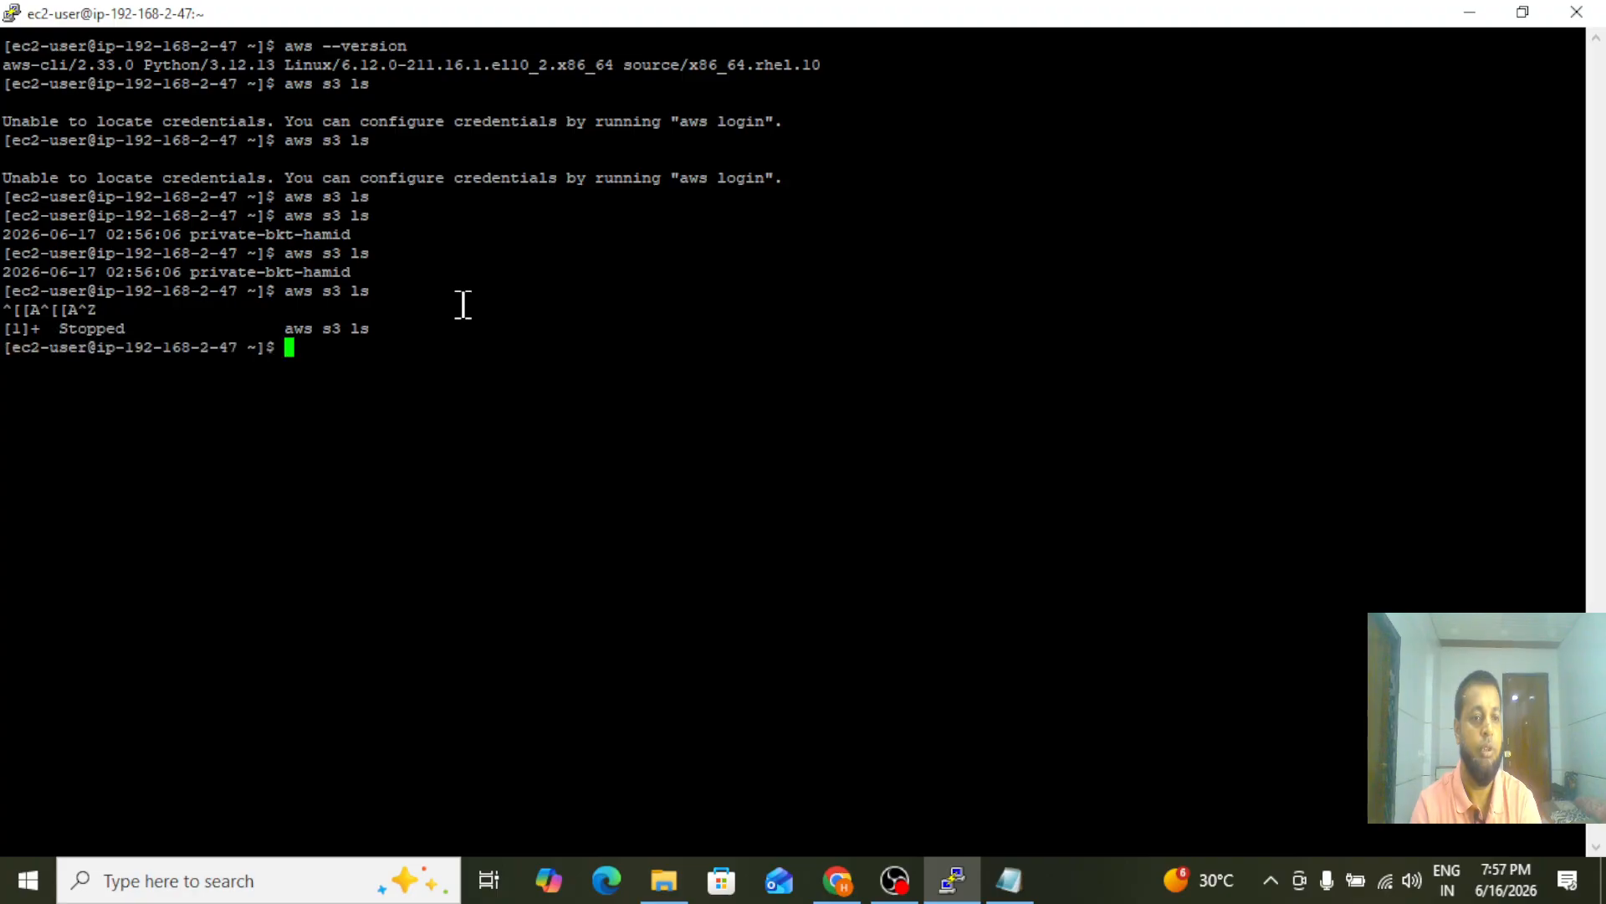
Clear the private server's terminal and run aws s3 ls again
{"action": "type", "text": "clear"}
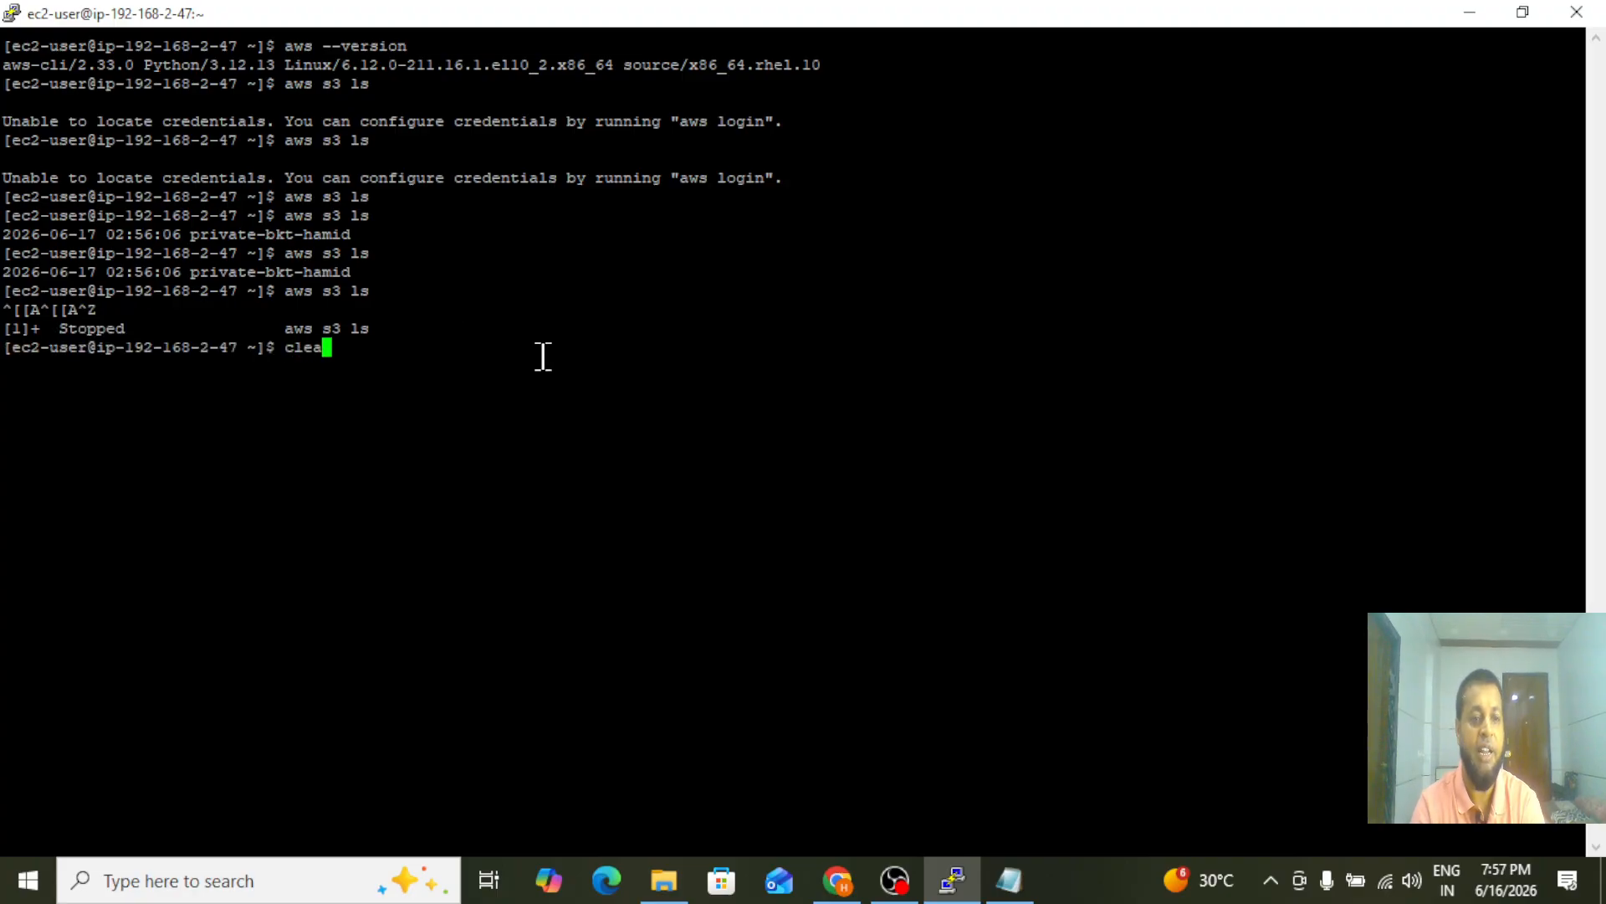
{"action": "key", "text": "Return"}
{"action": "type", "text": "aw"}
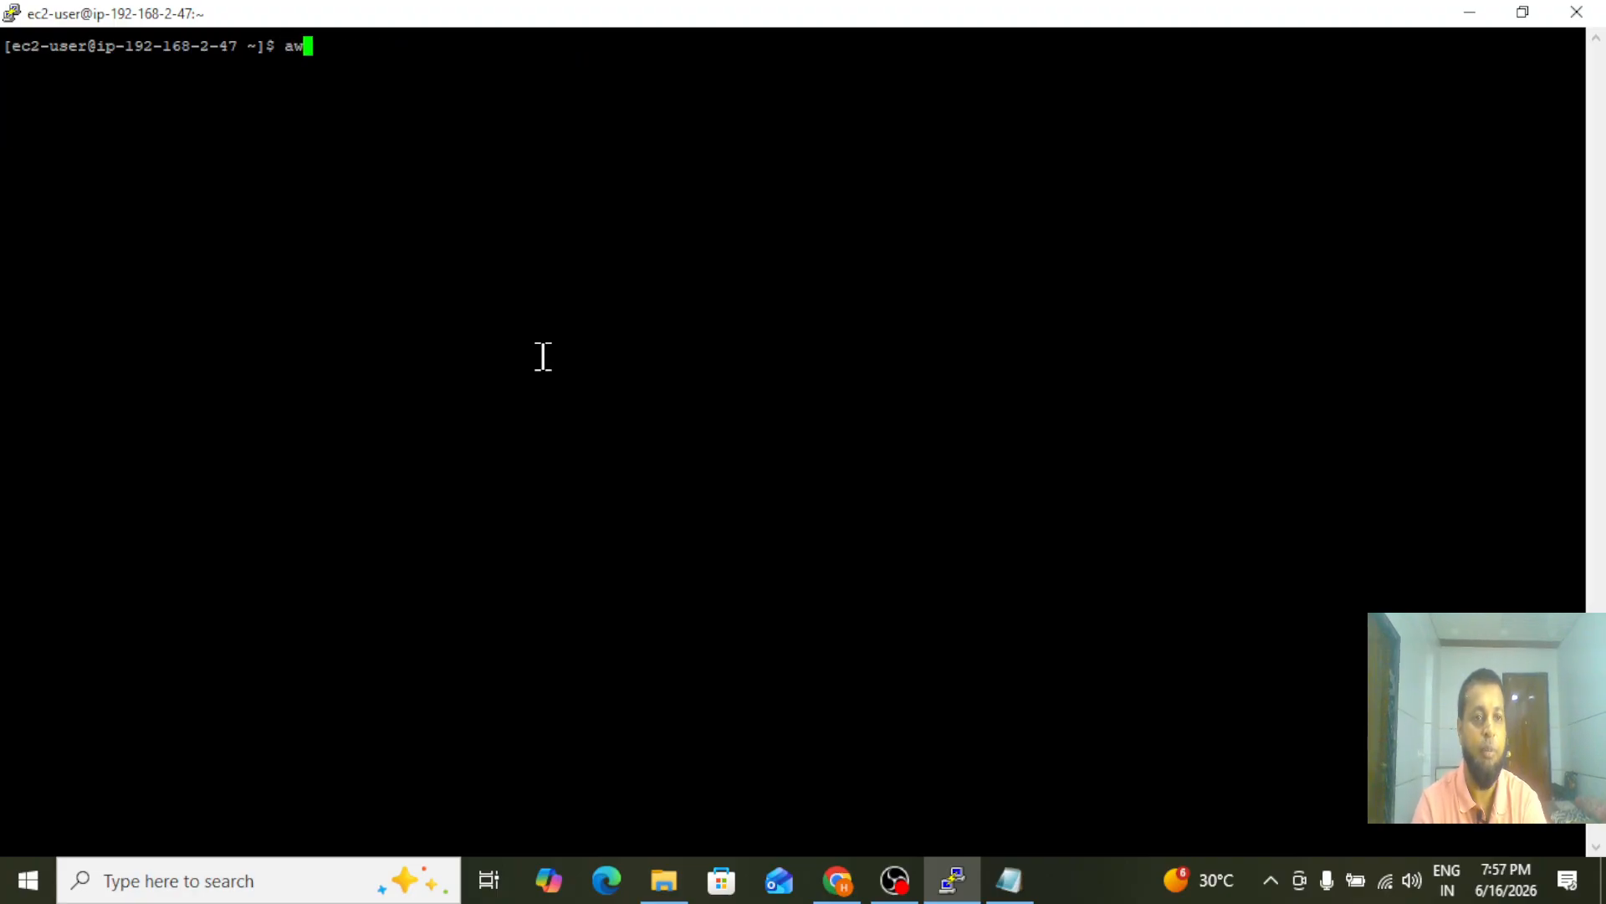
{"action": "type", "text": "s s3 ls"}
{"action": "key", "text": "Return"}
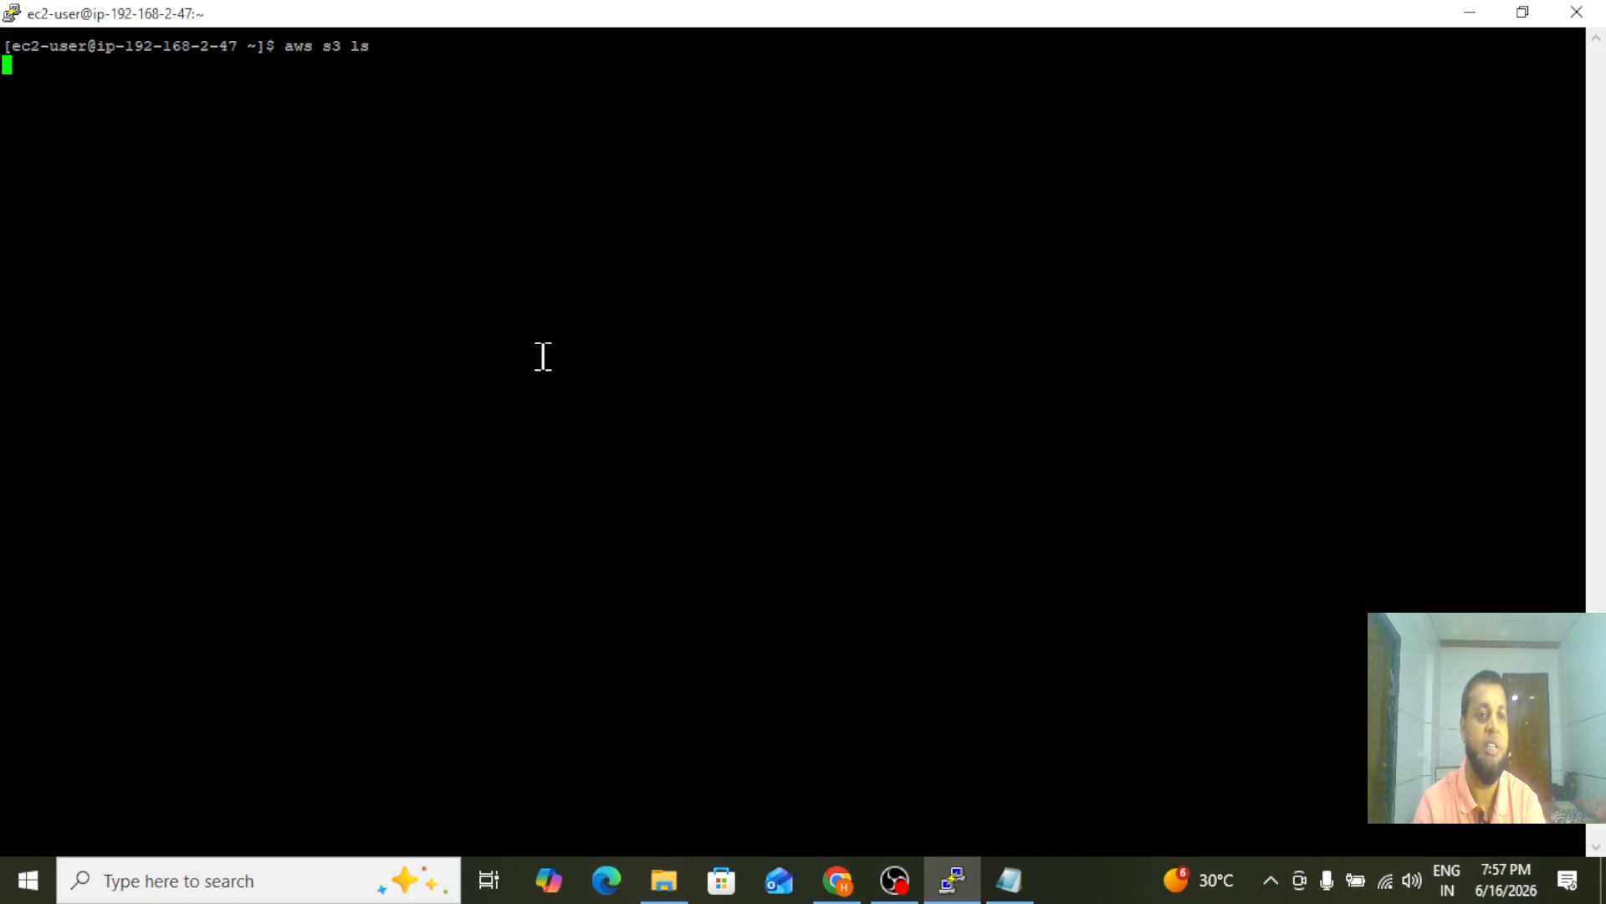
Switch to Chrome and check the list of general purpose buckets in S3
{"action": "left_click", "coordinate": [837, 878]}
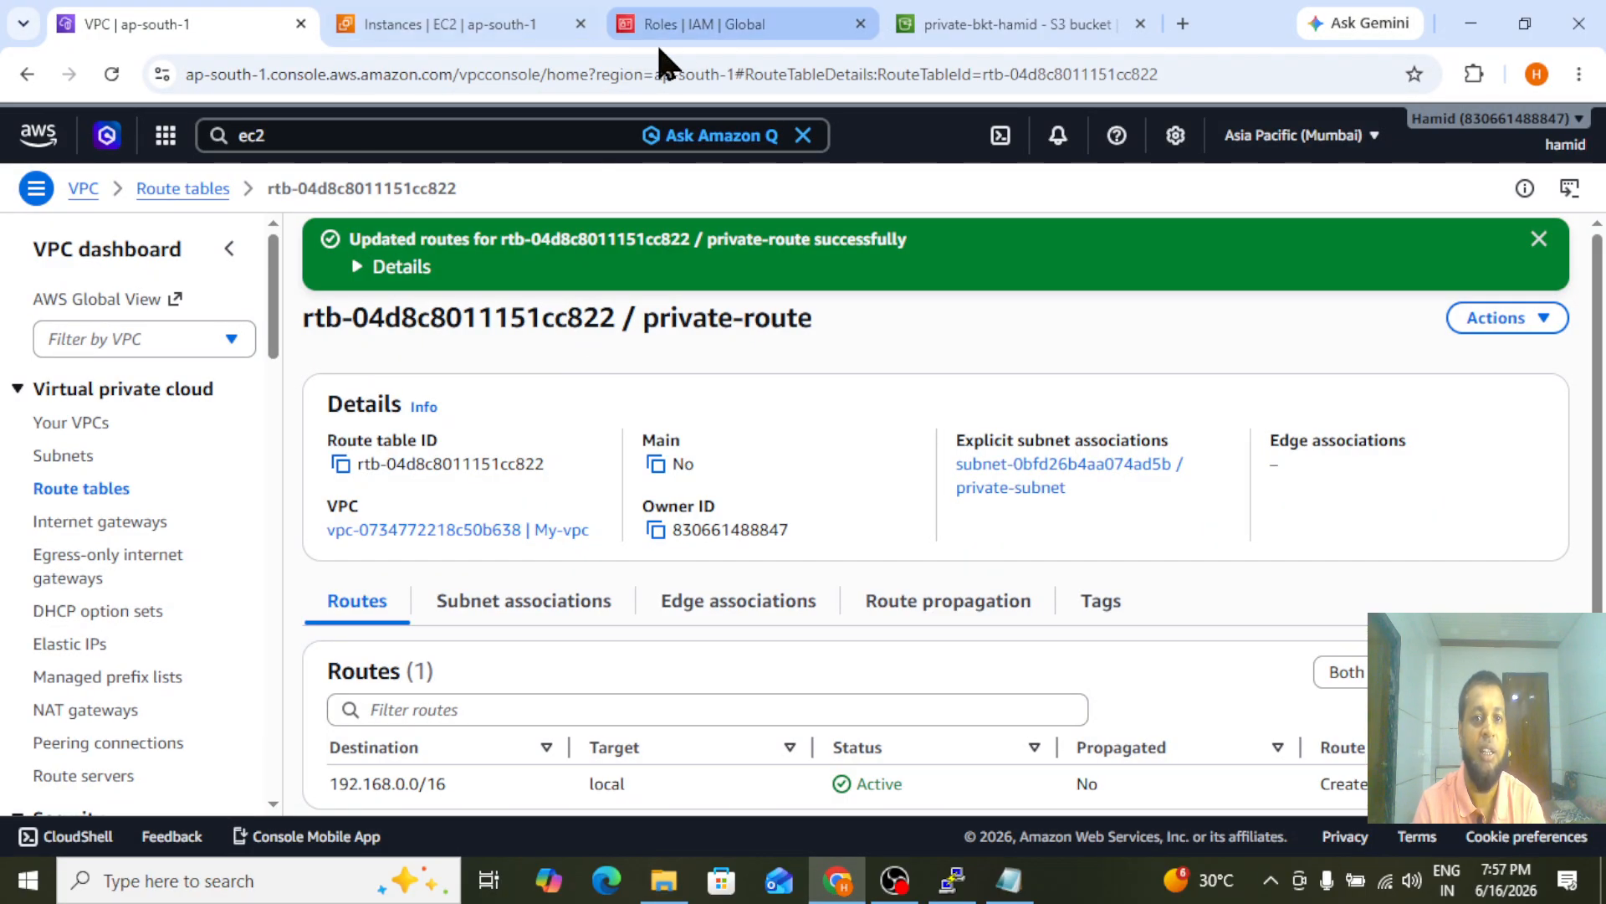
{"action": "left_click", "coordinate": [1008, 25]}
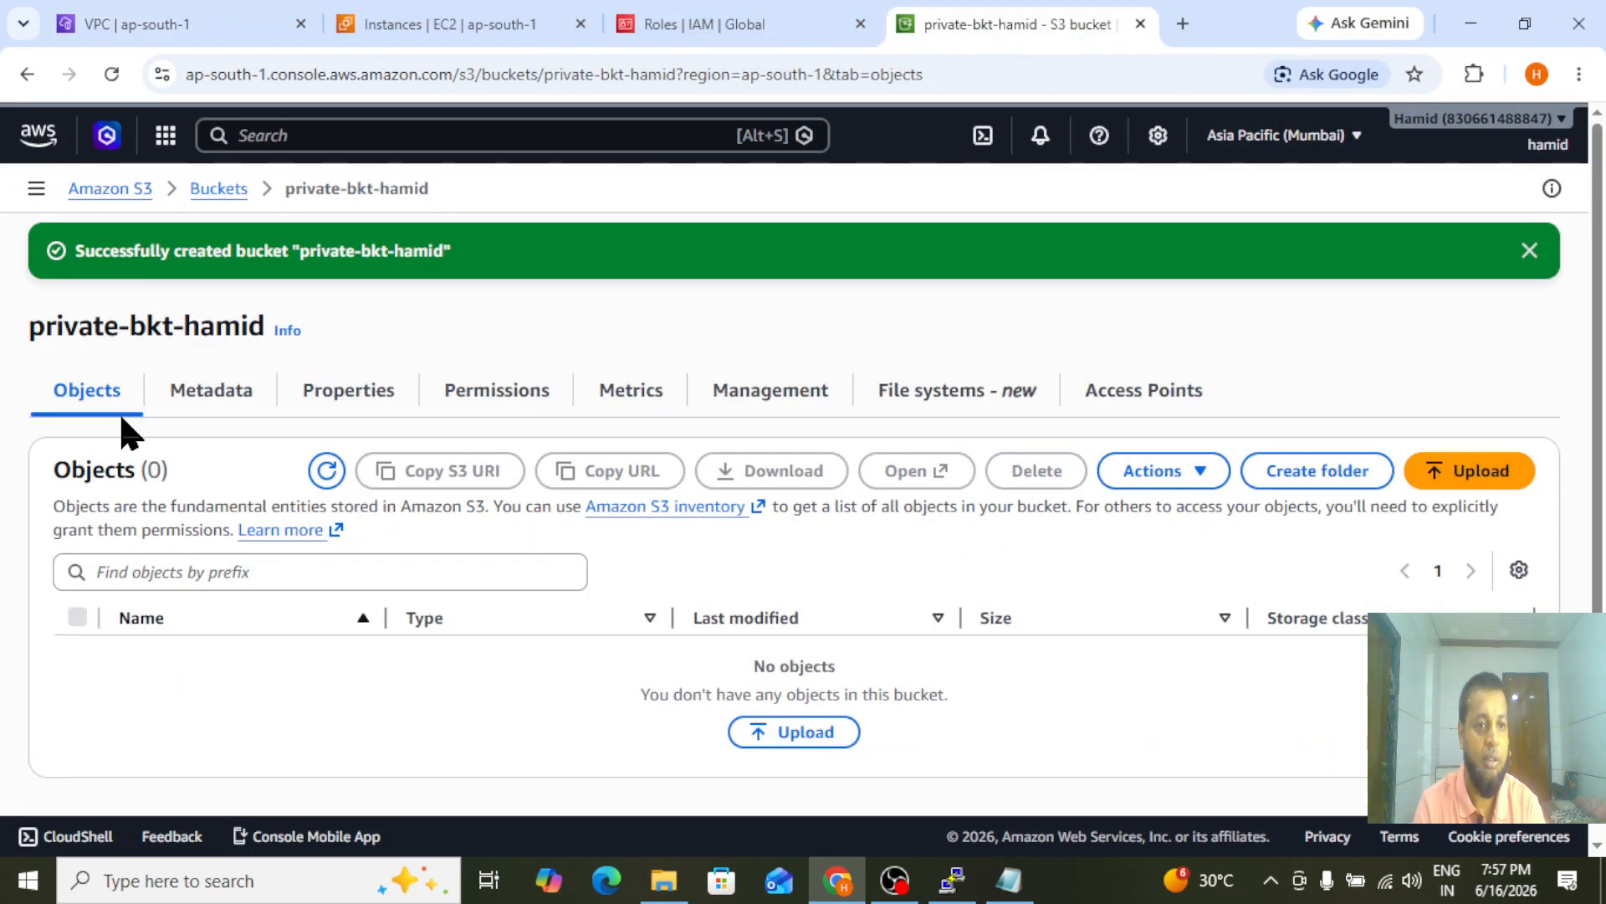
{"action": "left_click", "coordinate": [219, 197]}
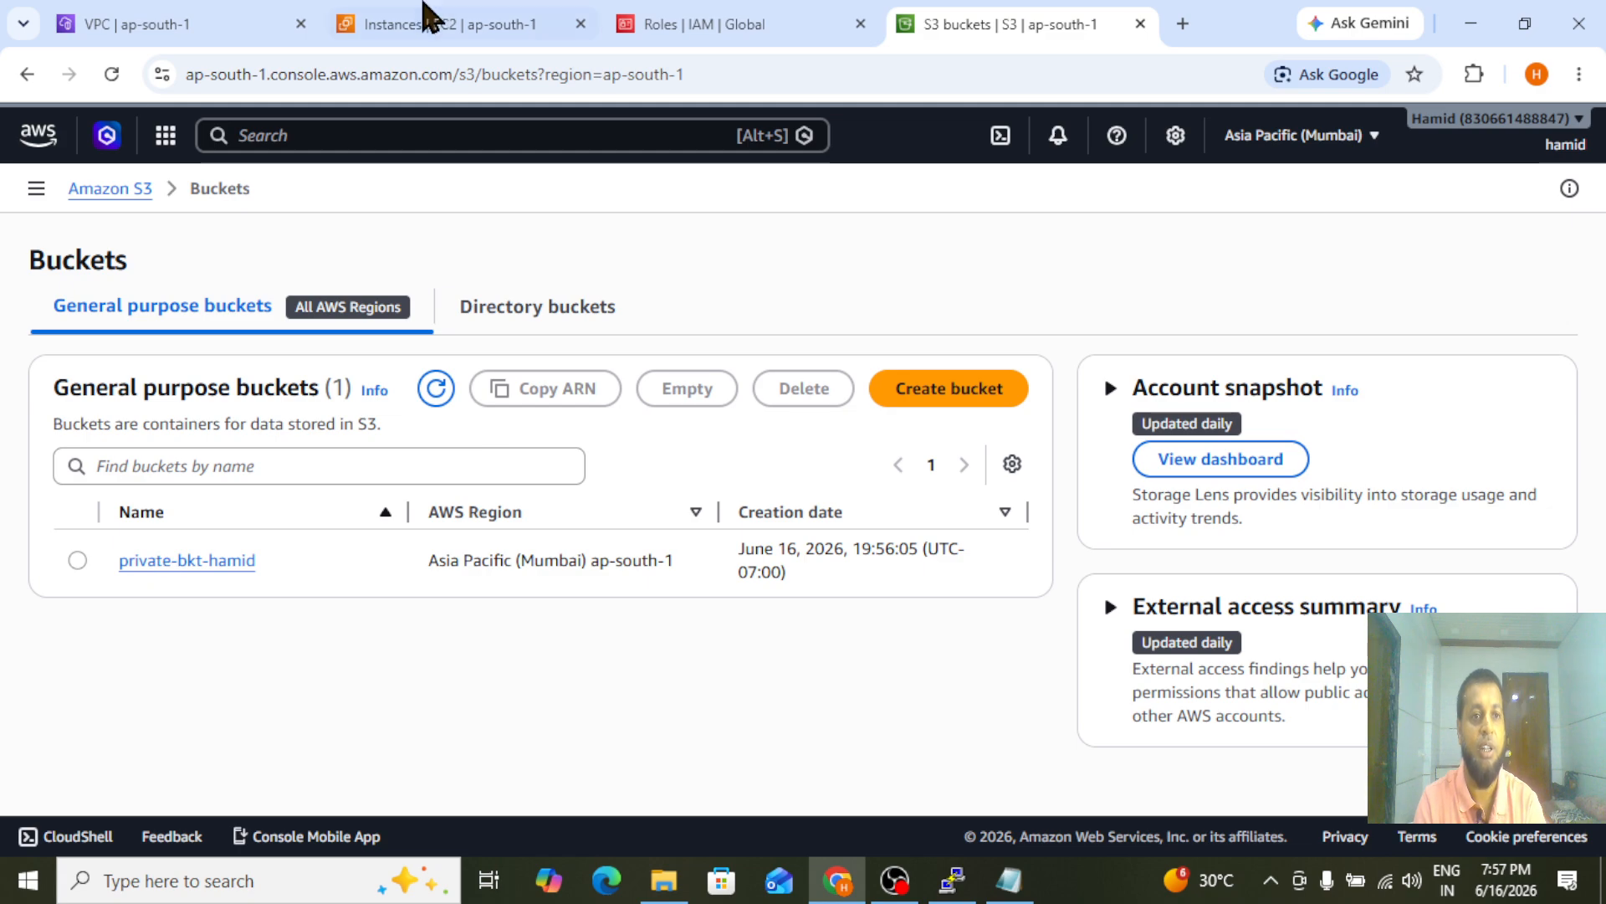
Start a new VPC endpoint in the VPC console and name it S3-Endpoint
{"action": "left_click", "coordinate": [189, 14]}
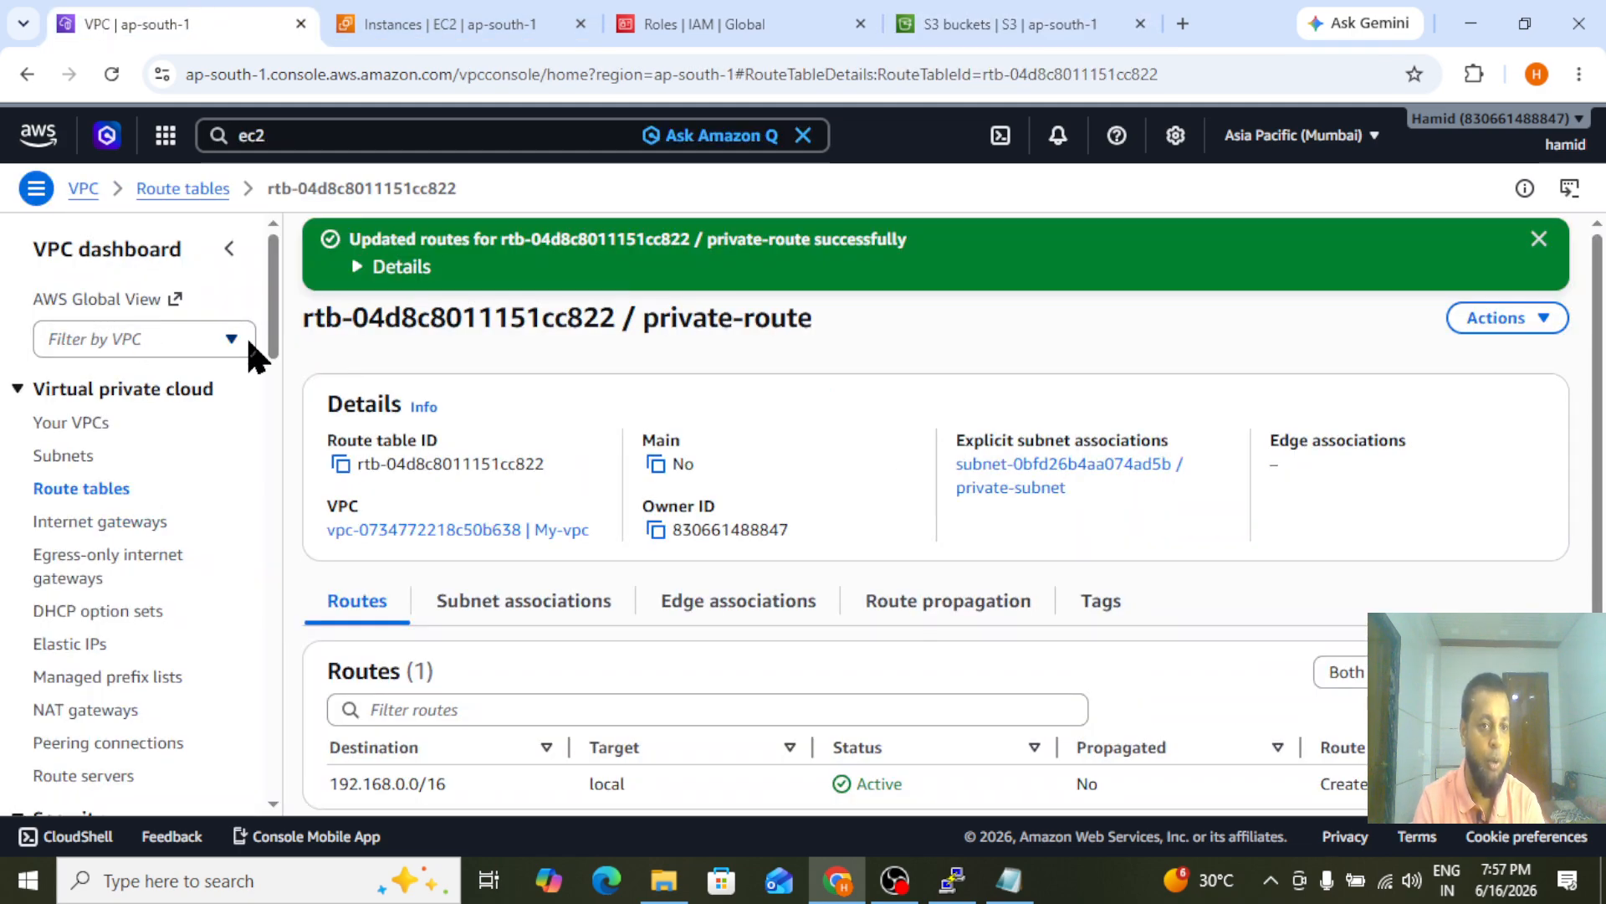
{"action": "left_click_drag", "start_coordinate": [275, 323], "coordinate": [273, 466]}
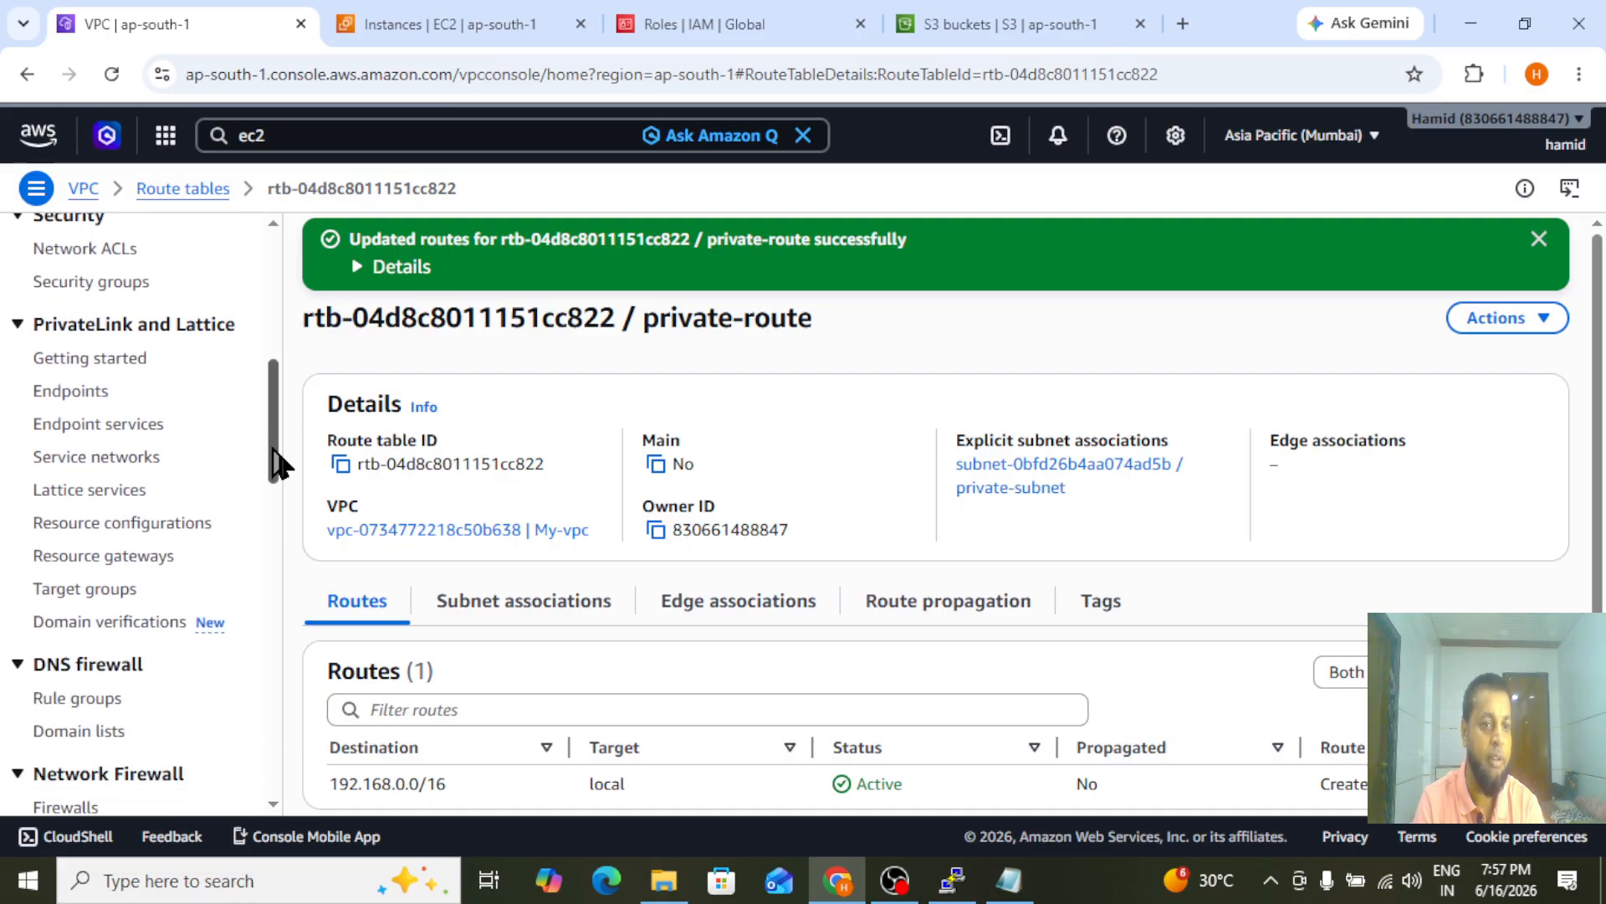
{"action": "left_click", "coordinate": [69, 395]}
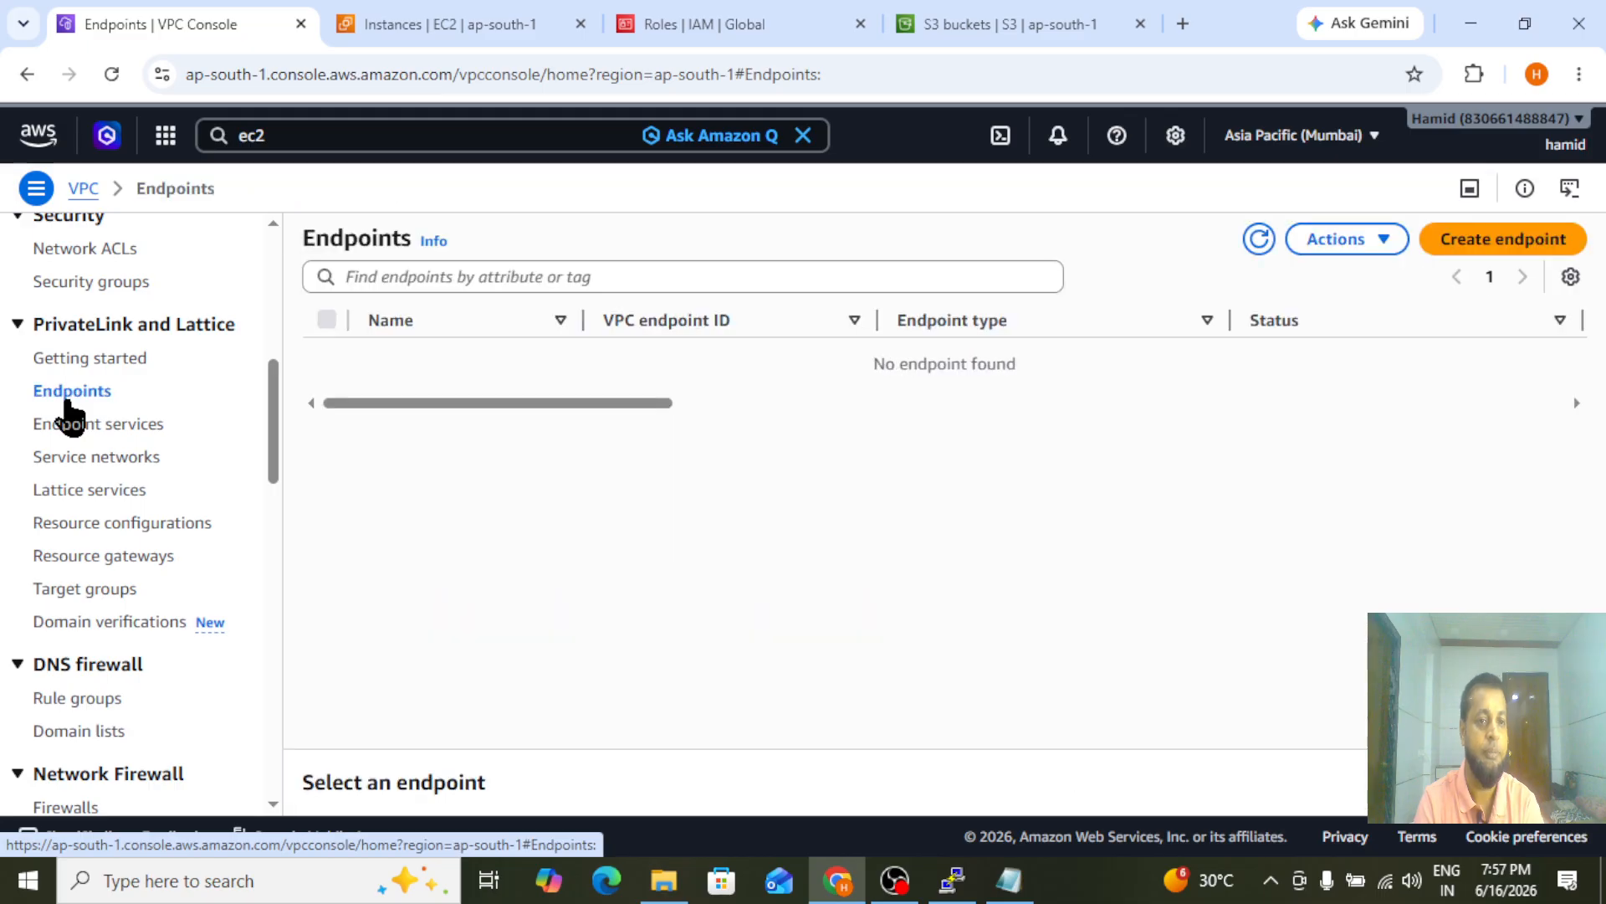
{"action": "left_click", "coordinate": [1500, 247]}
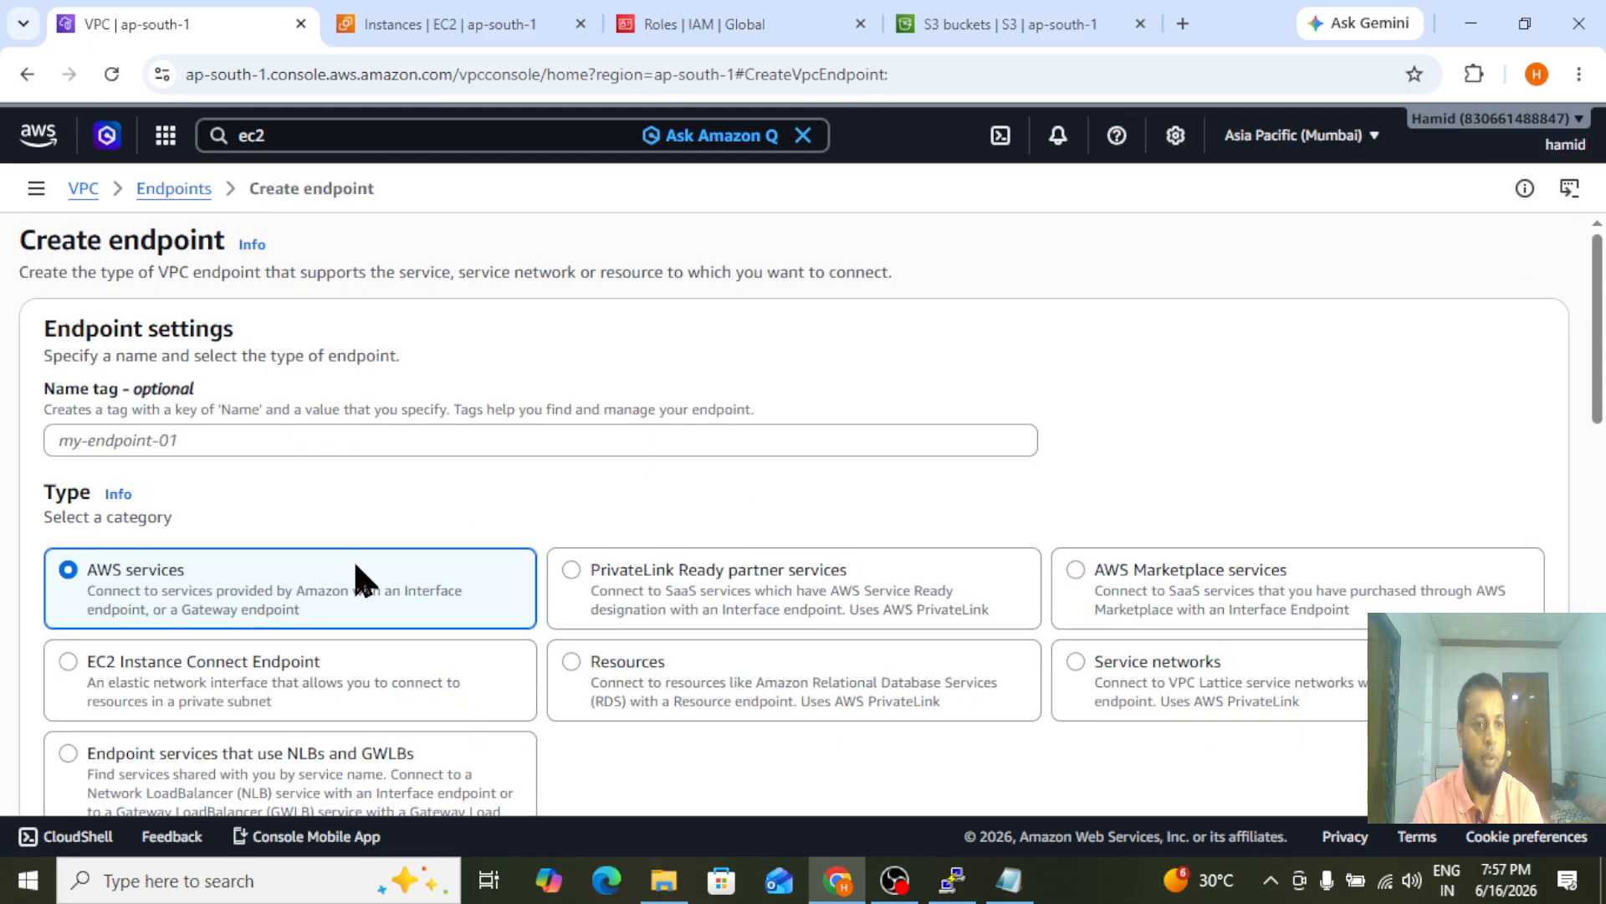
{"action": "left_click", "coordinate": [273, 441]}
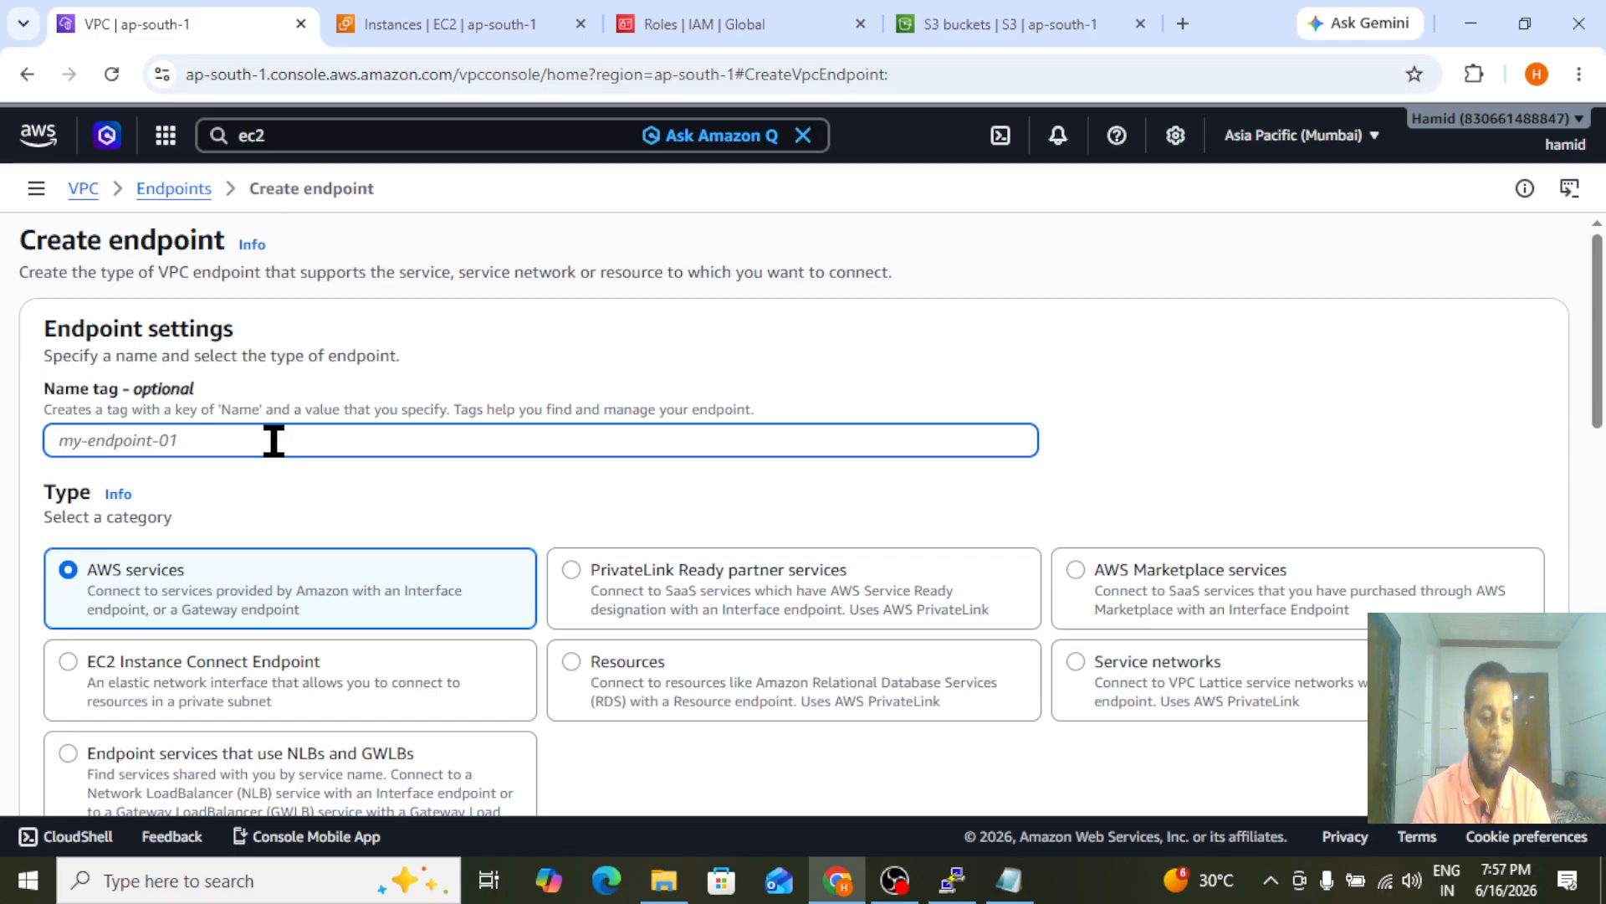
{"action": "type", "text": "S3-Endpoint"}
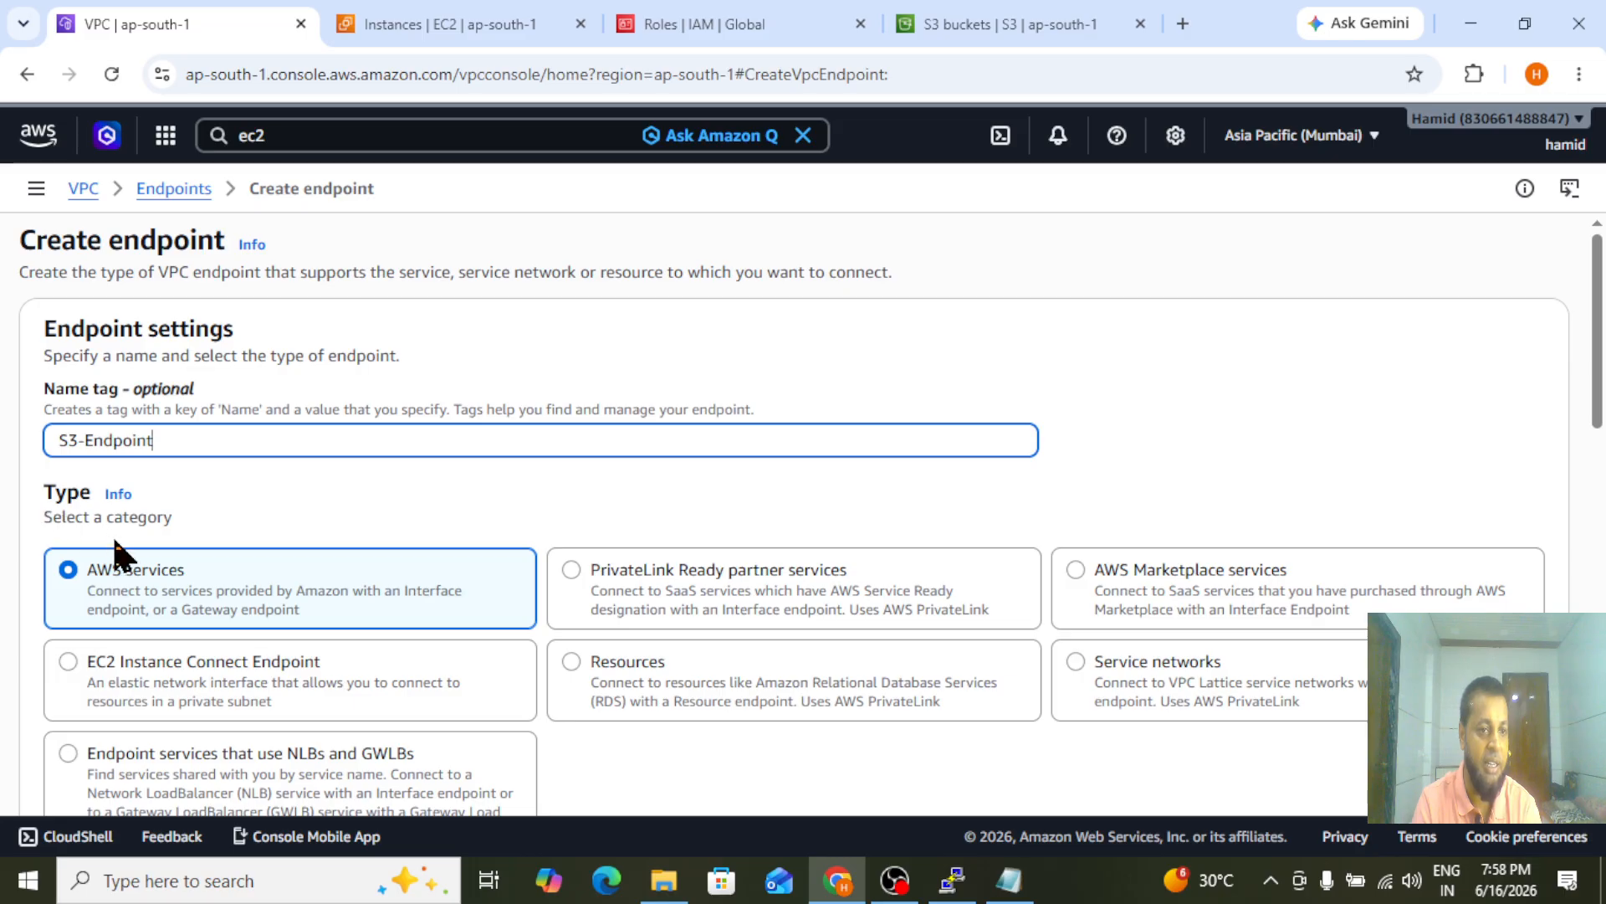
Filter the endpoint services by service name com.amazonaws.ap-south-1.s3 and choose the Gateway type
{"action": "scroll", "coordinate": [1598, 414], "scroll_direction": "down", "scroll_amount": 1}
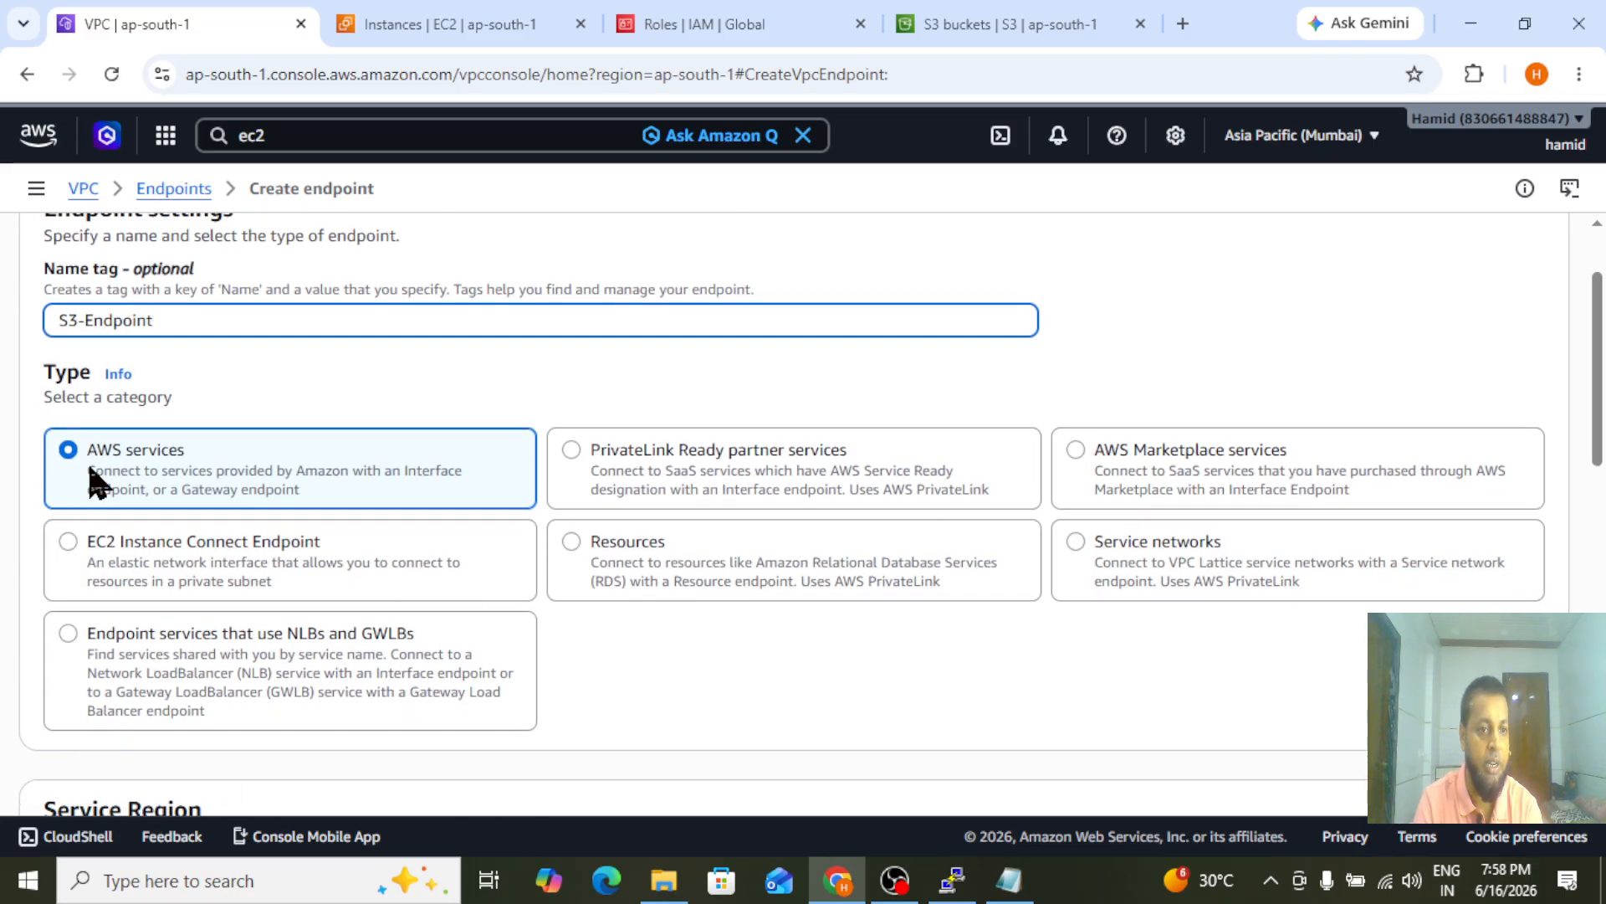
{"action": "left_click_drag", "start_coordinate": [1602, 406], "coordinate": [1600, 710]}
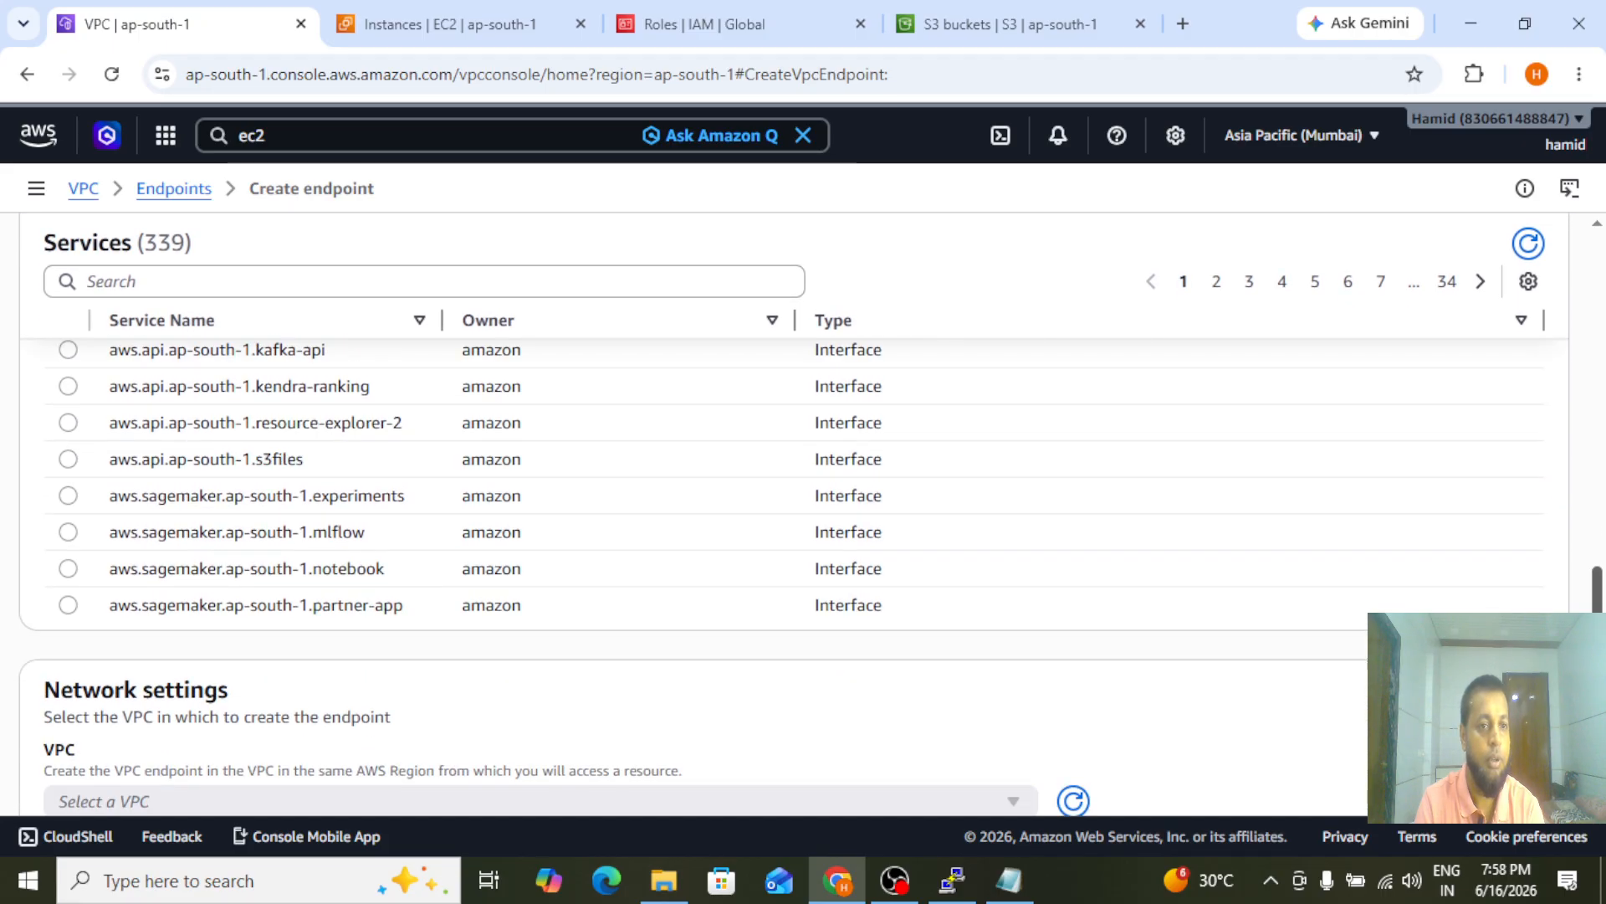
{"action": "left_click", "coordinate": [250, 276]}
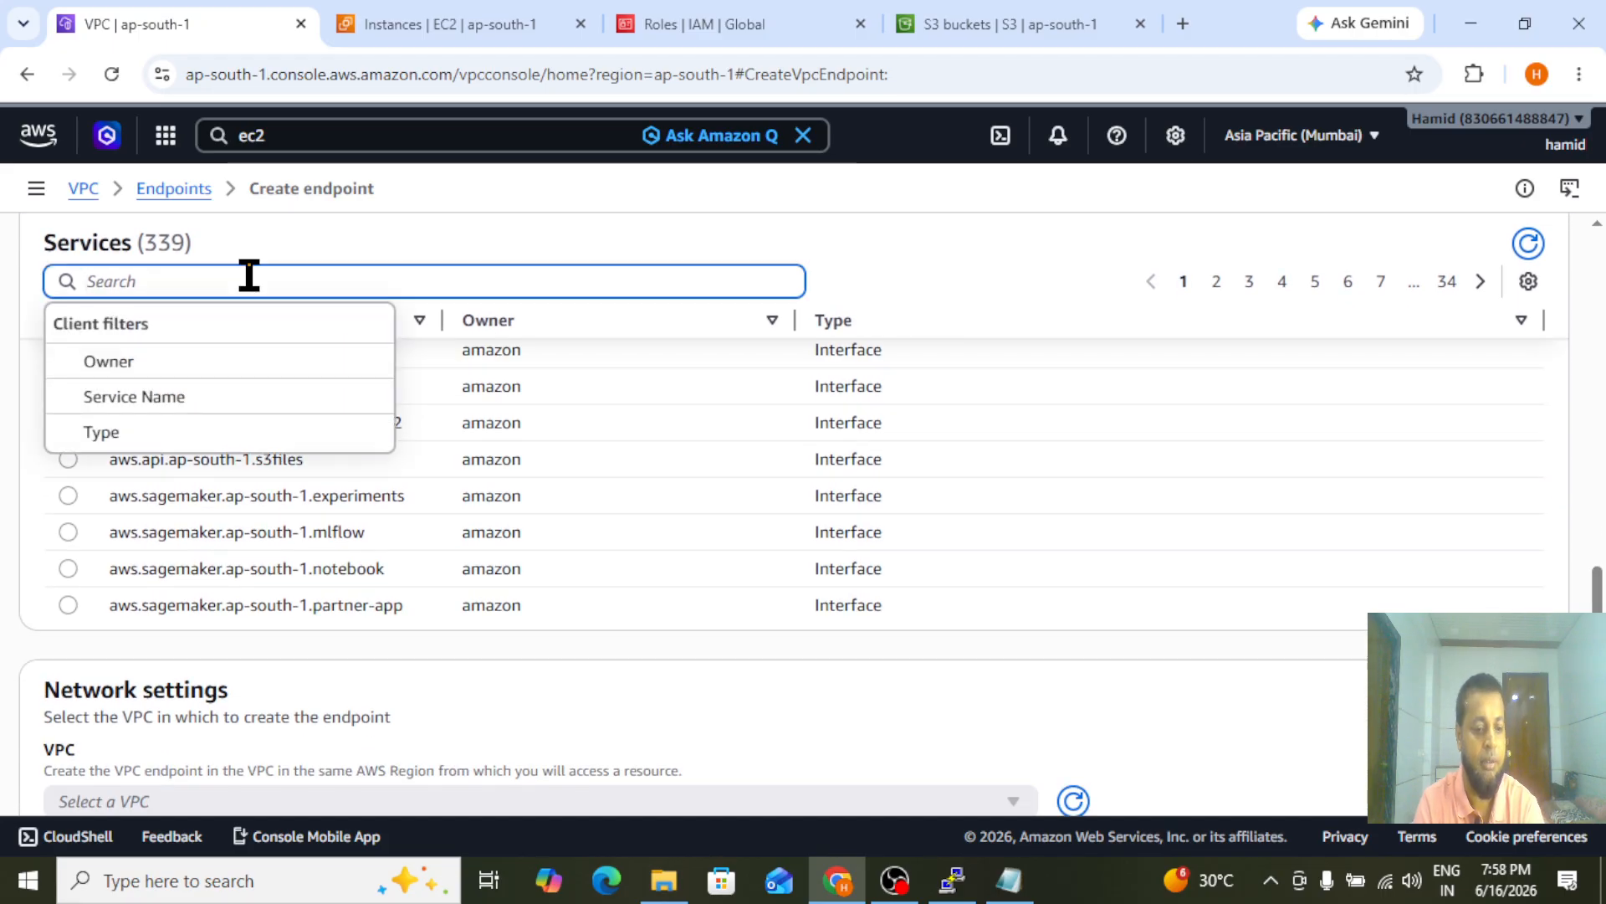
{"action": "type", "text": "s3"}
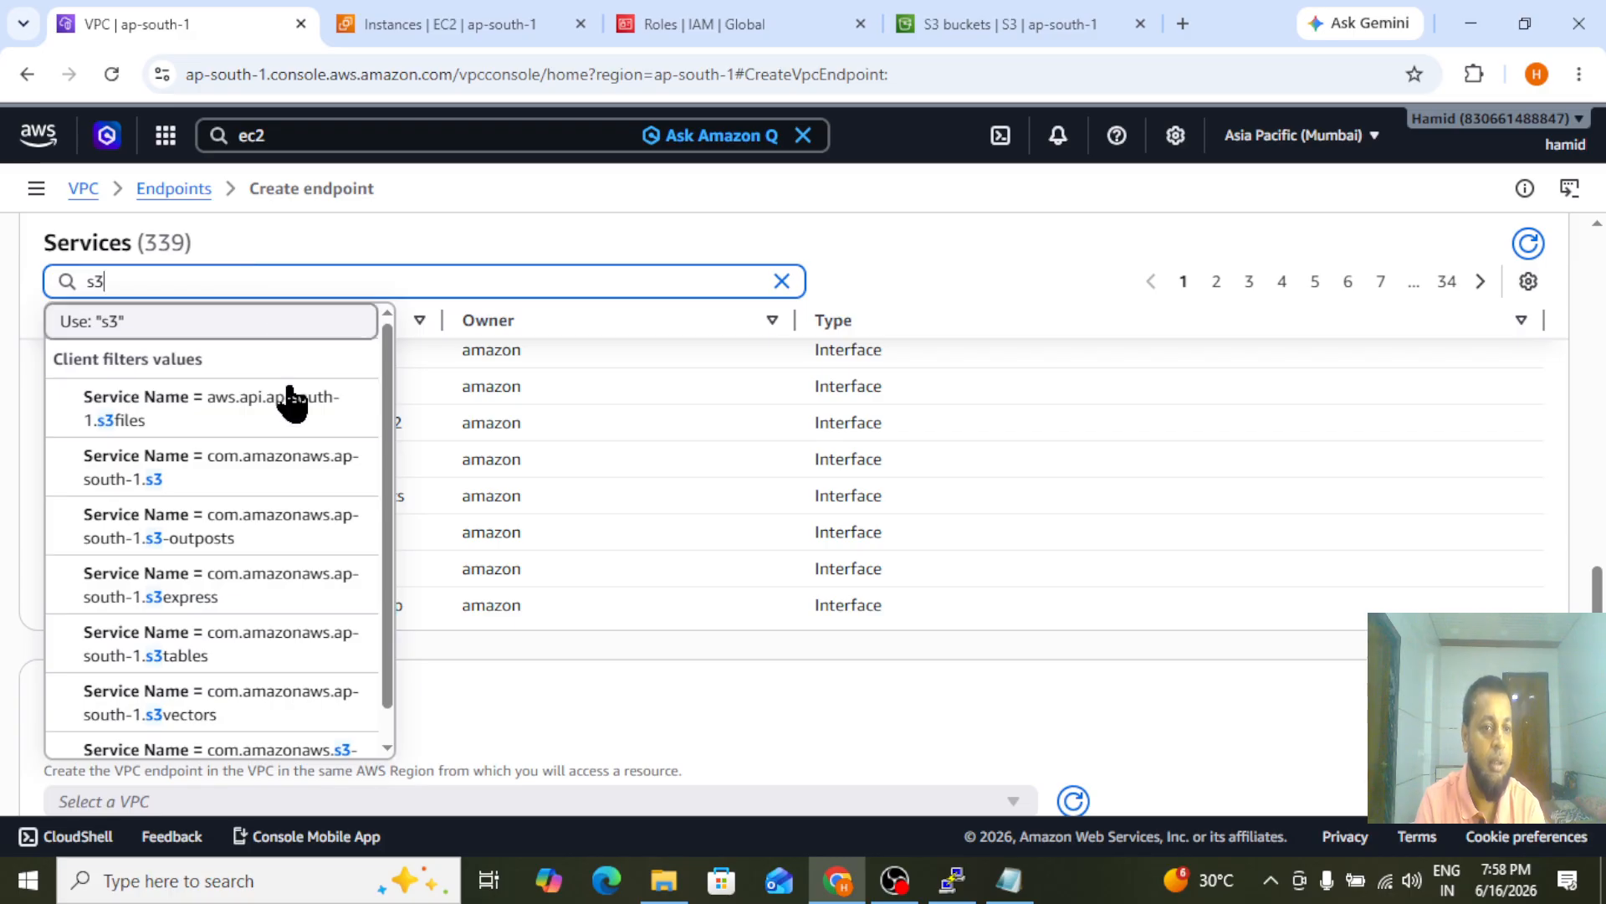
{"action": "left_click", "coordinate": [216, 499]}
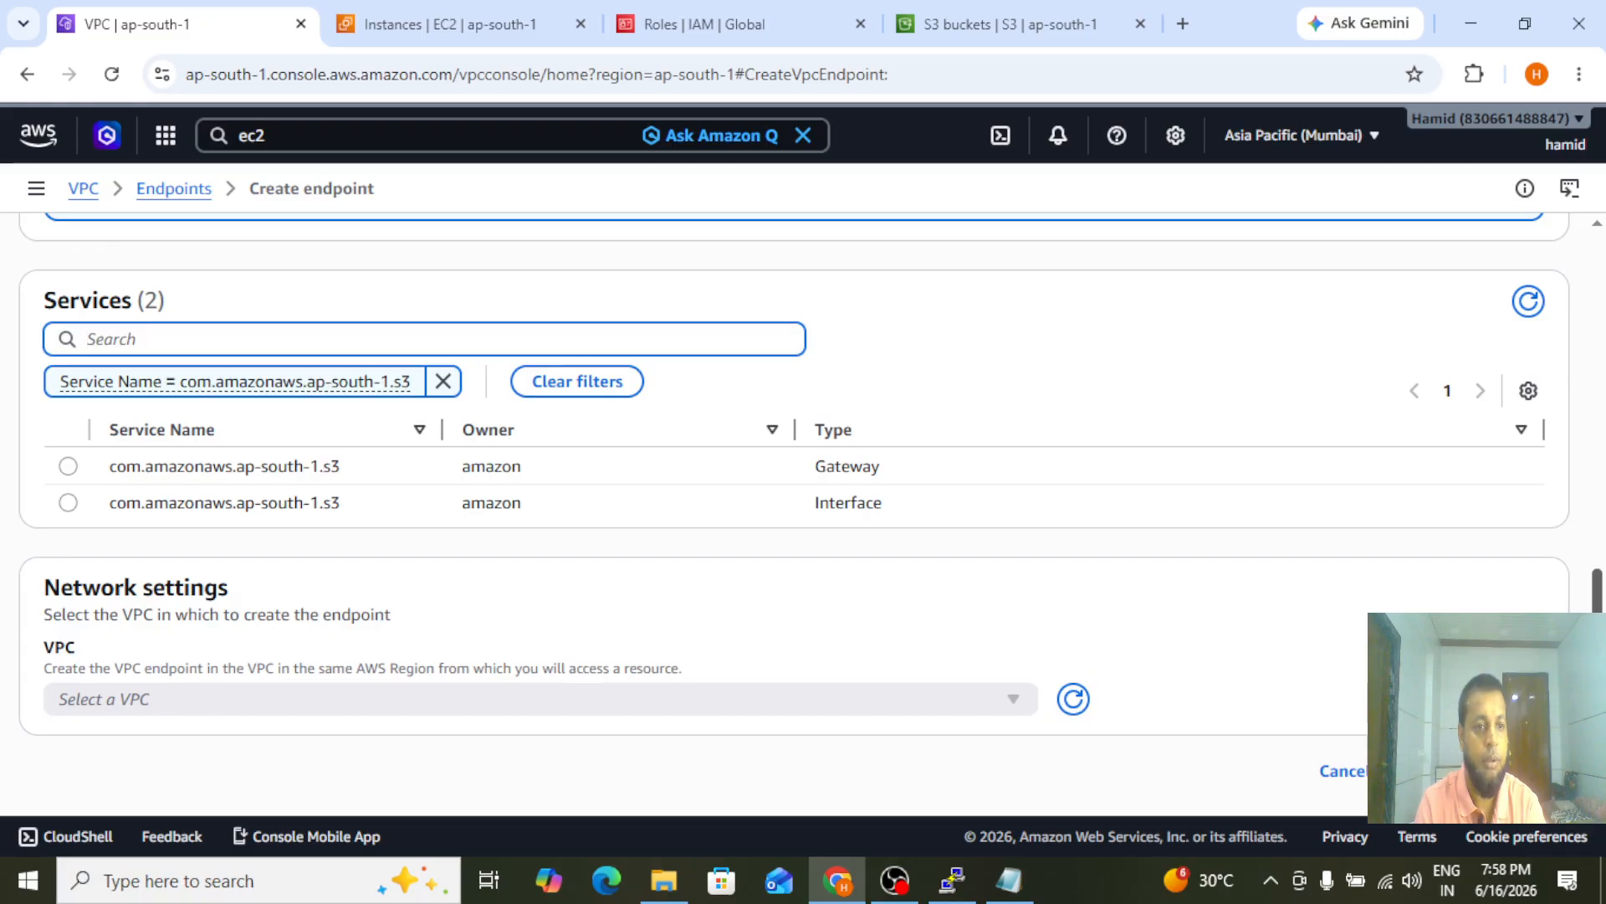
{"action": "scroll", "coordinate": [32, 413], "scroll_direction": "up", "scroll_amount": 2}
{"action": "scroll", "coordinate": [32, 413], "scroll_direction": "down", "scroll_amount": 2}
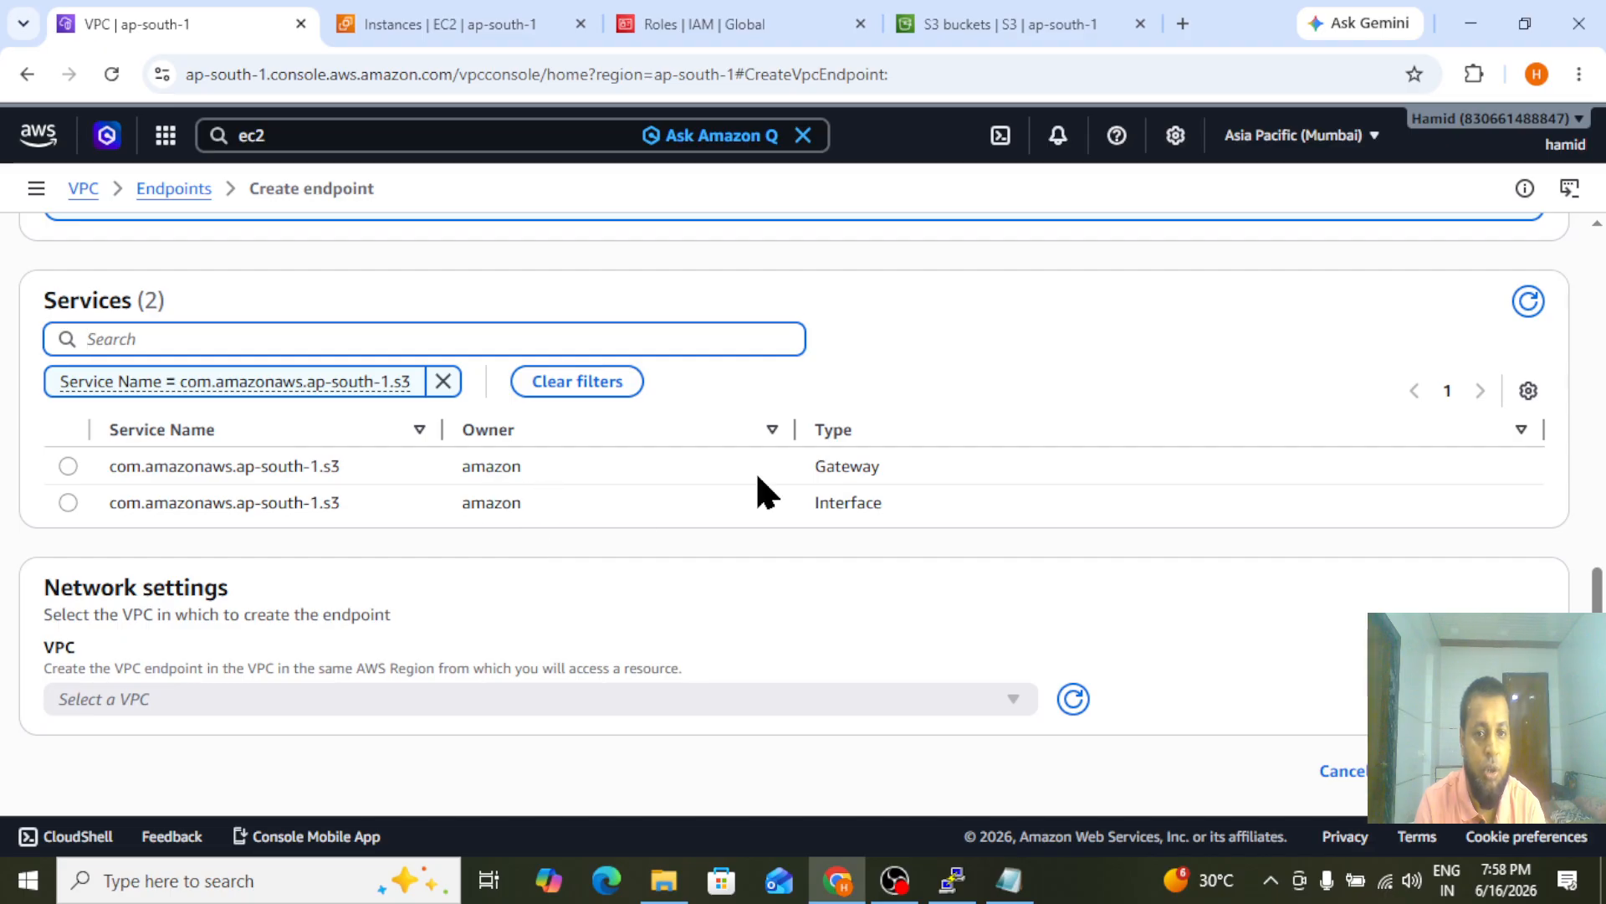
{"action": "left_click", "coordinate": [67, 466]}
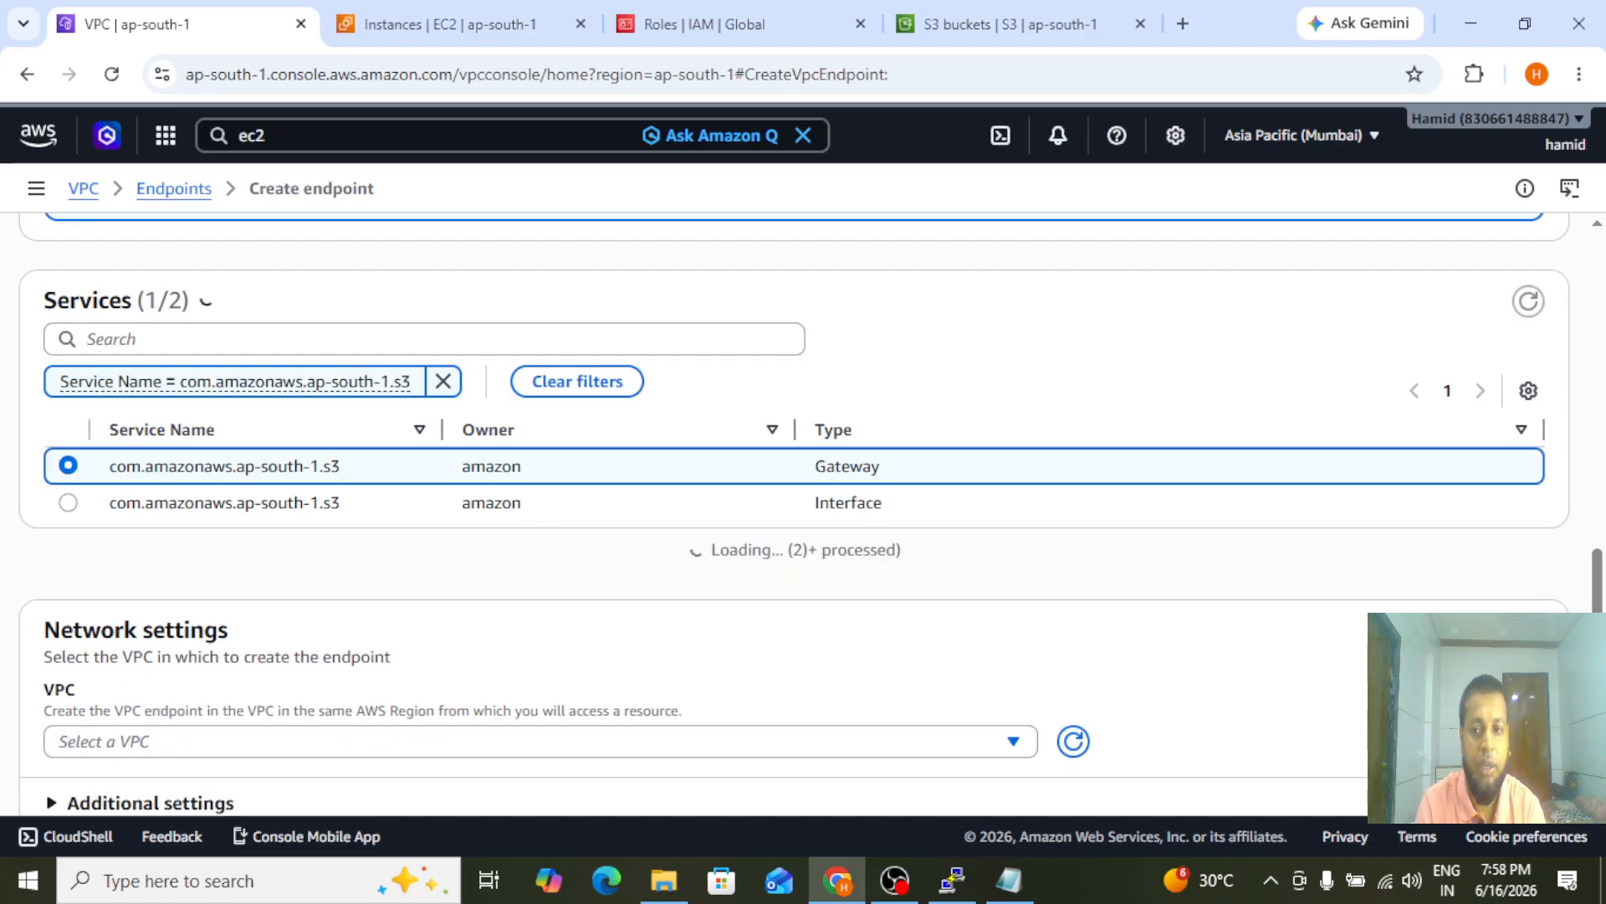
Place the endpoint in My-vpc, associate it with the private-route route table, and create it
{"action": "scroll", "coordinate": [810, 498], "scroll_direction": "down", "scroll_amount": 1}
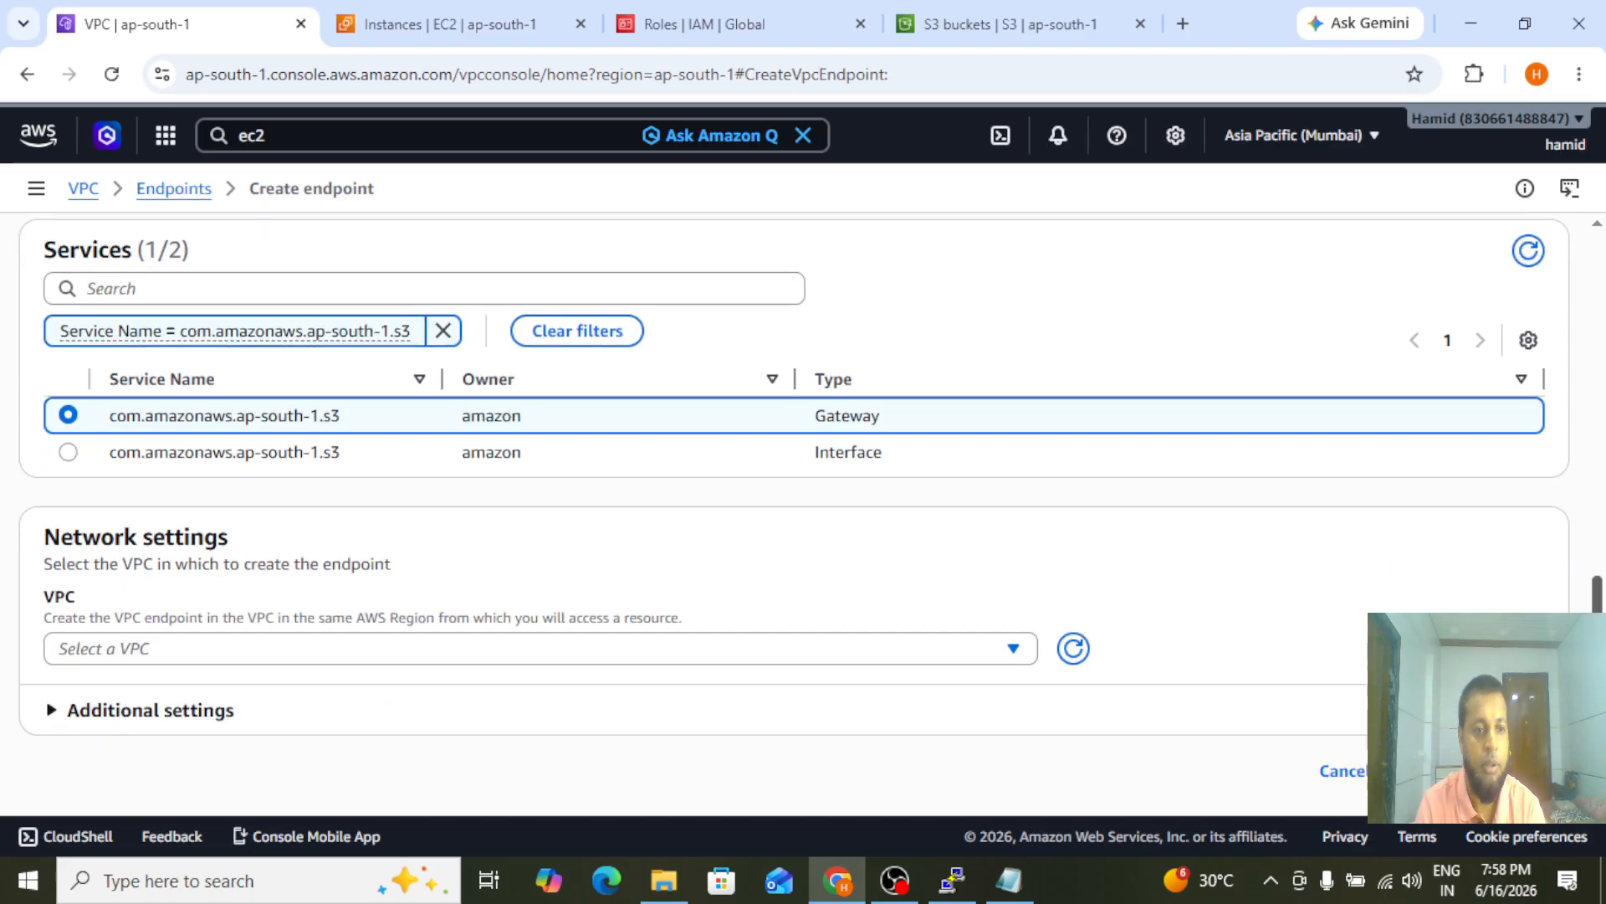
{"action": "left_click", "coordinate": [308, 649]}
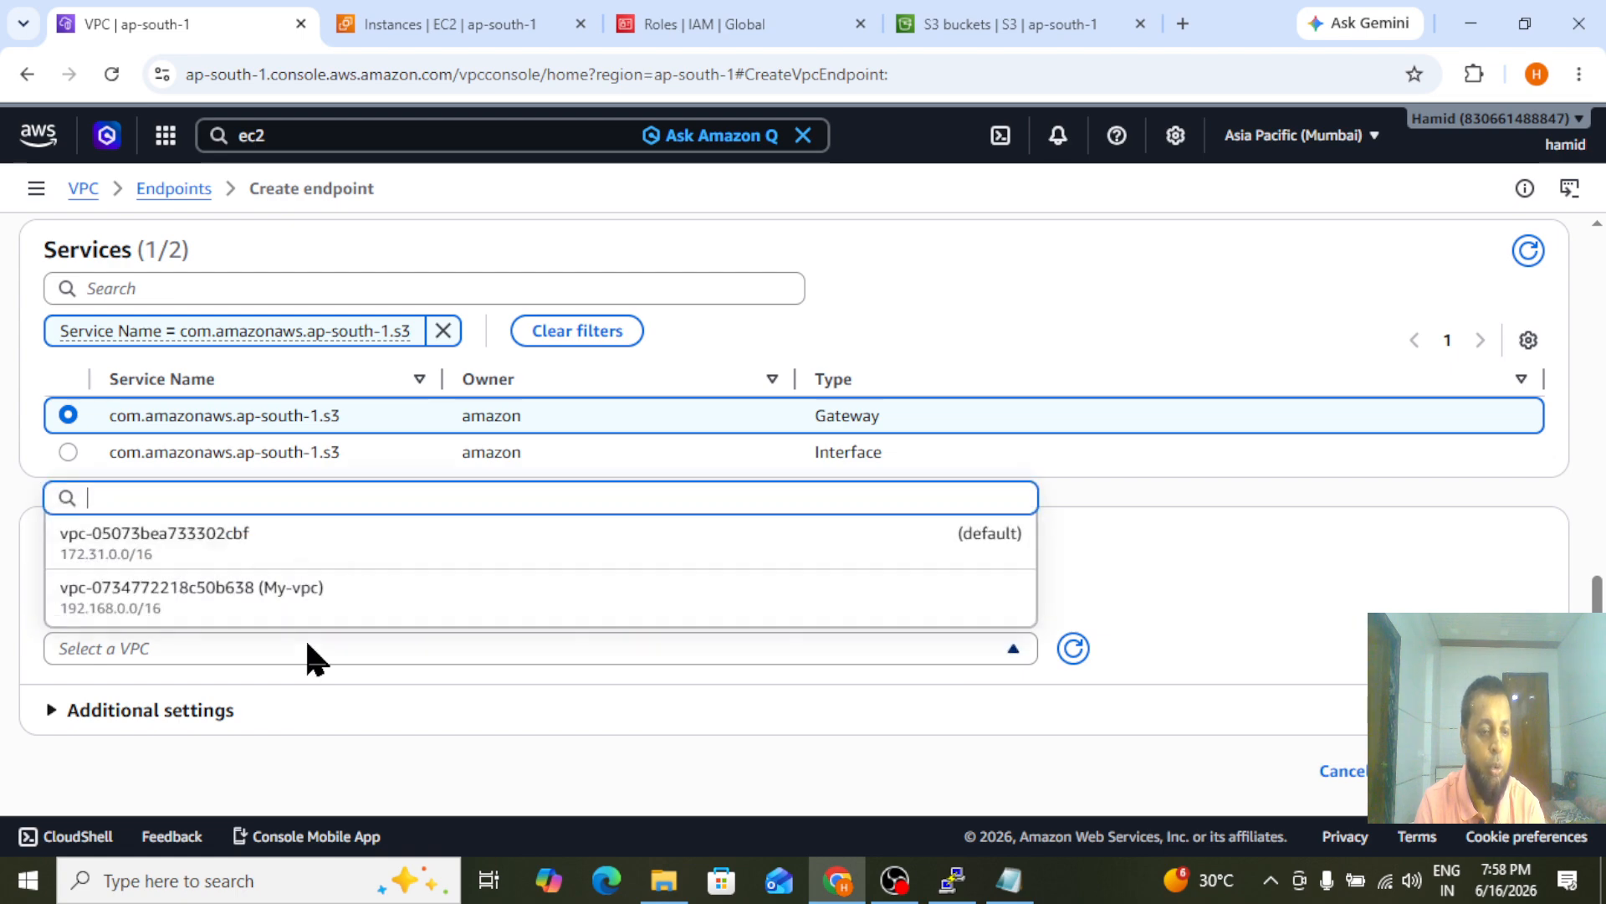
{"action": "left_click", "coordinate": [215, 619]}
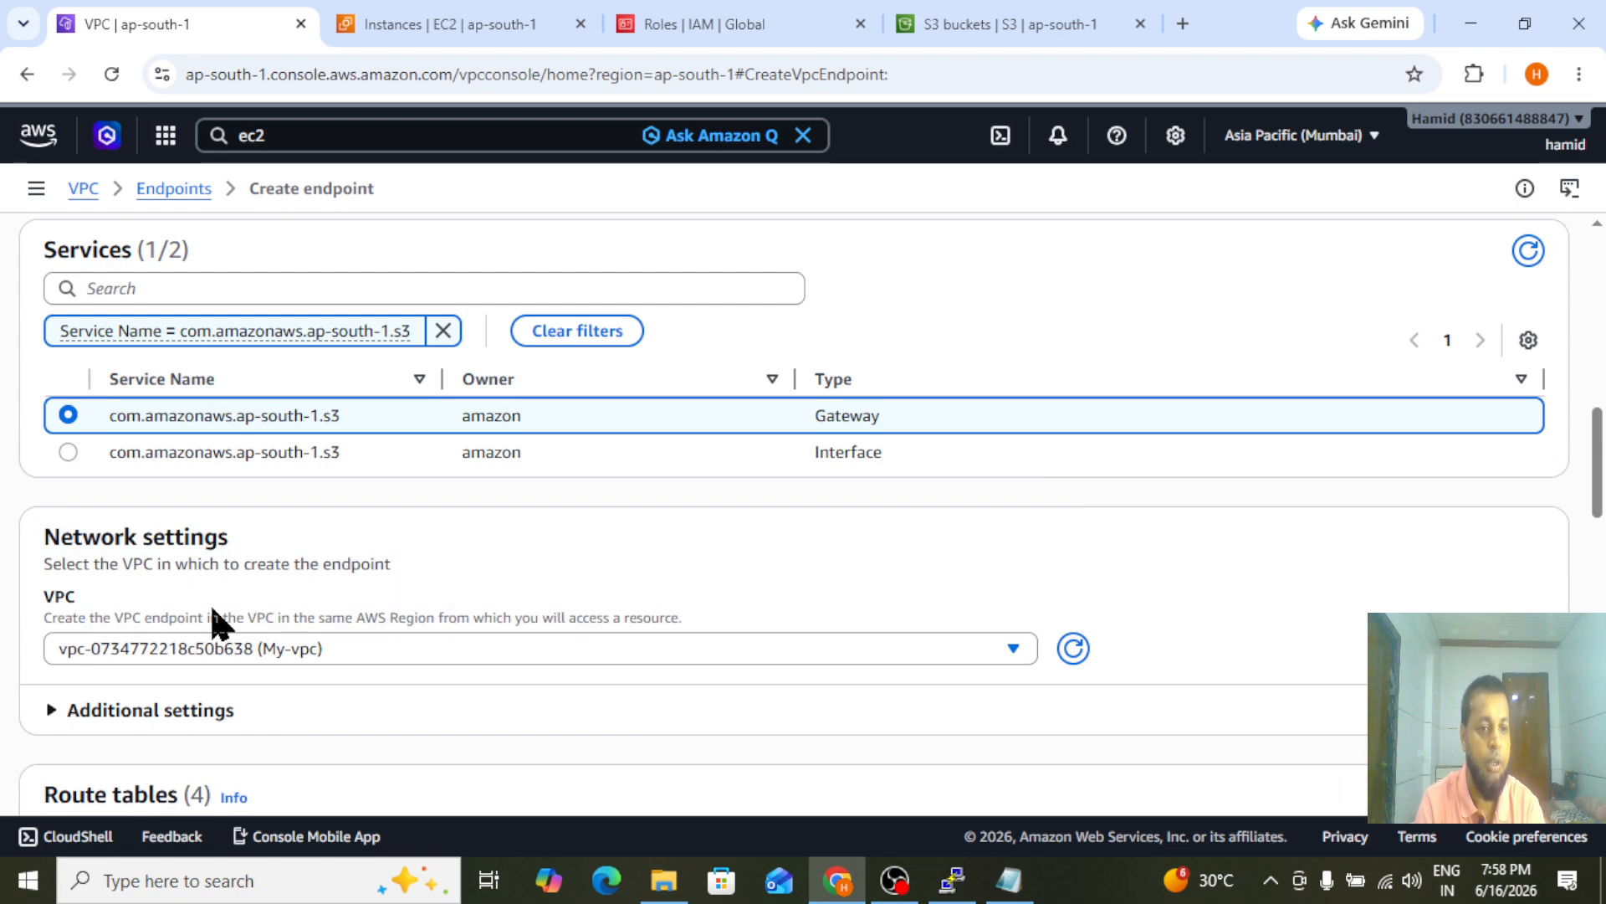
{"action": "scroll", "coordinate": [278, 339], "scroll_direction": "down", "scroll_amount": 6}
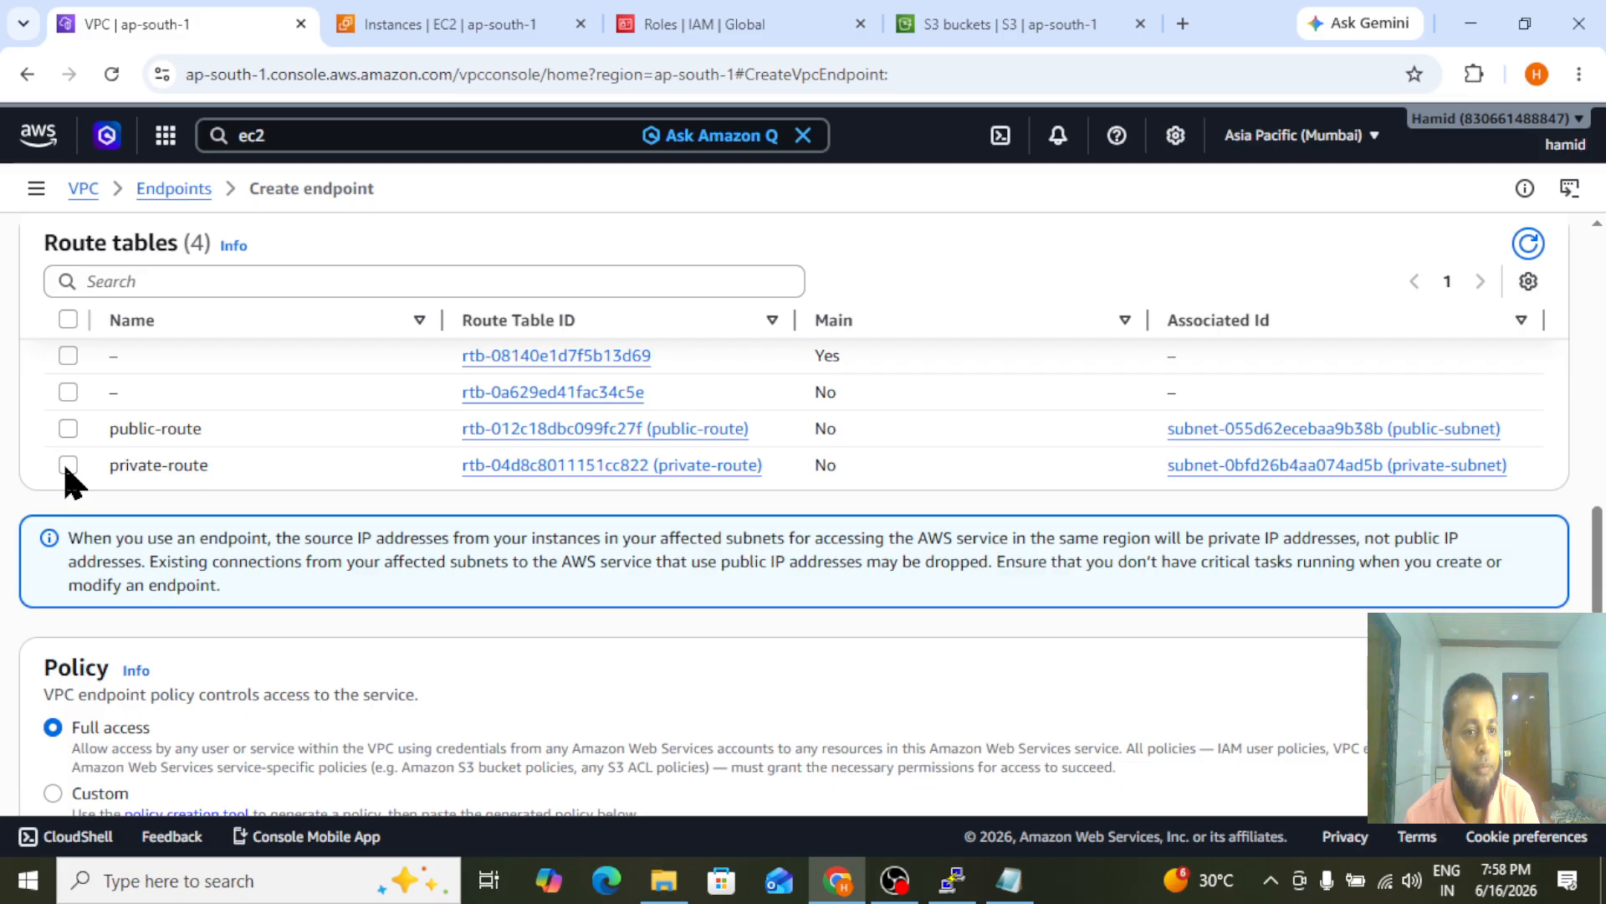
{"action": "left_click", "coordinate": [68, 465]}
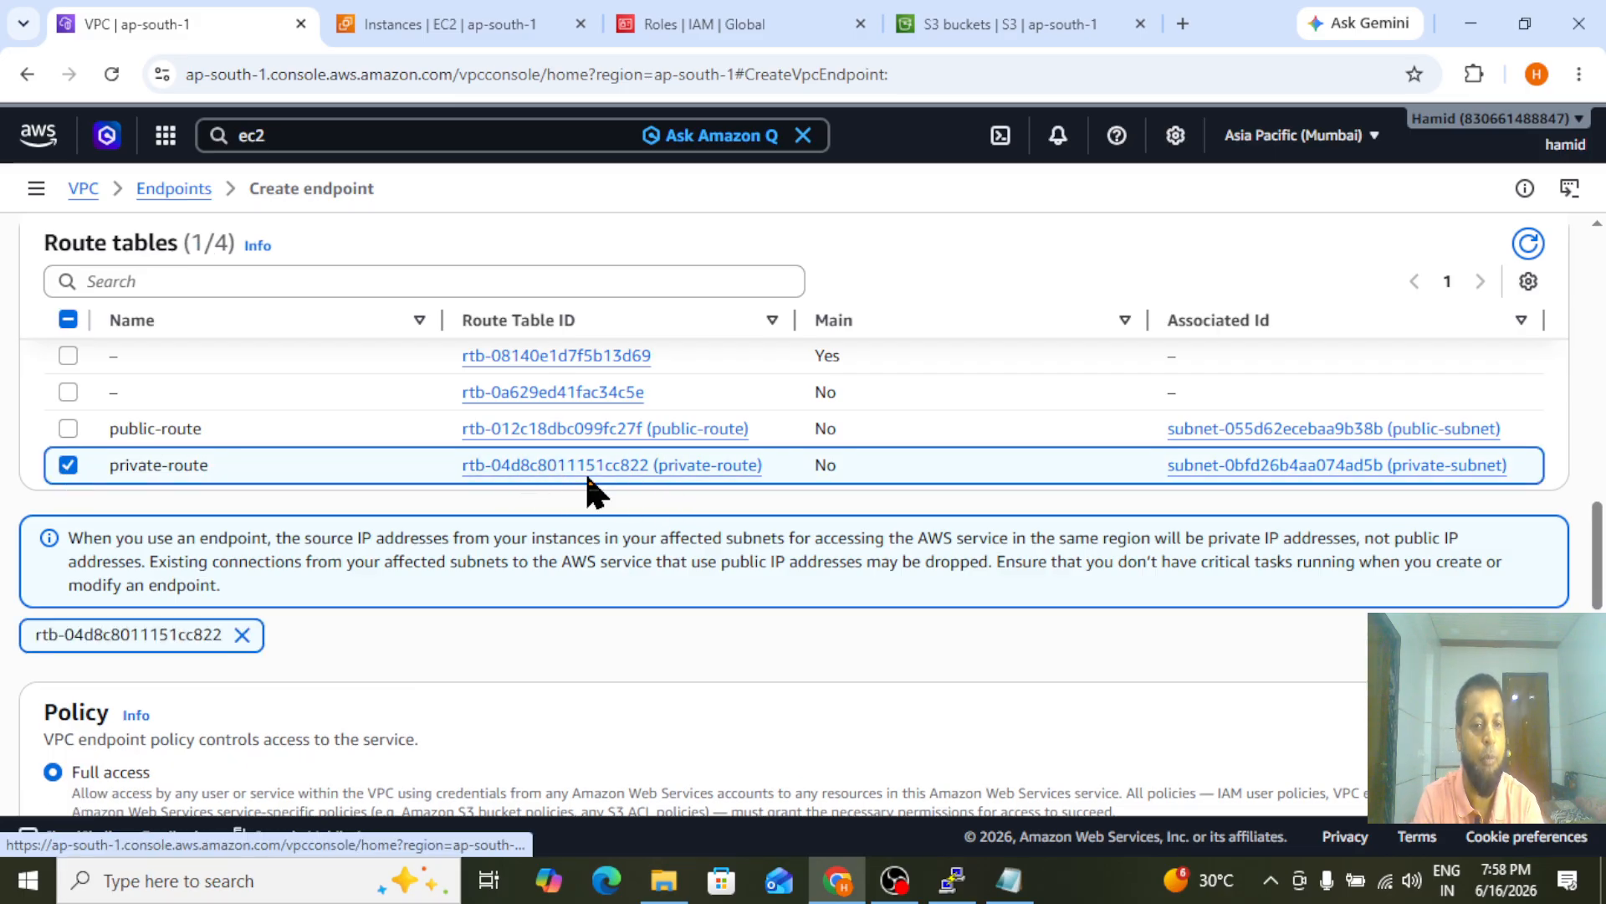
{"action": "left_click_drag", "start_coordinate": [1599, 589], "coordinate": [1599, 755]}
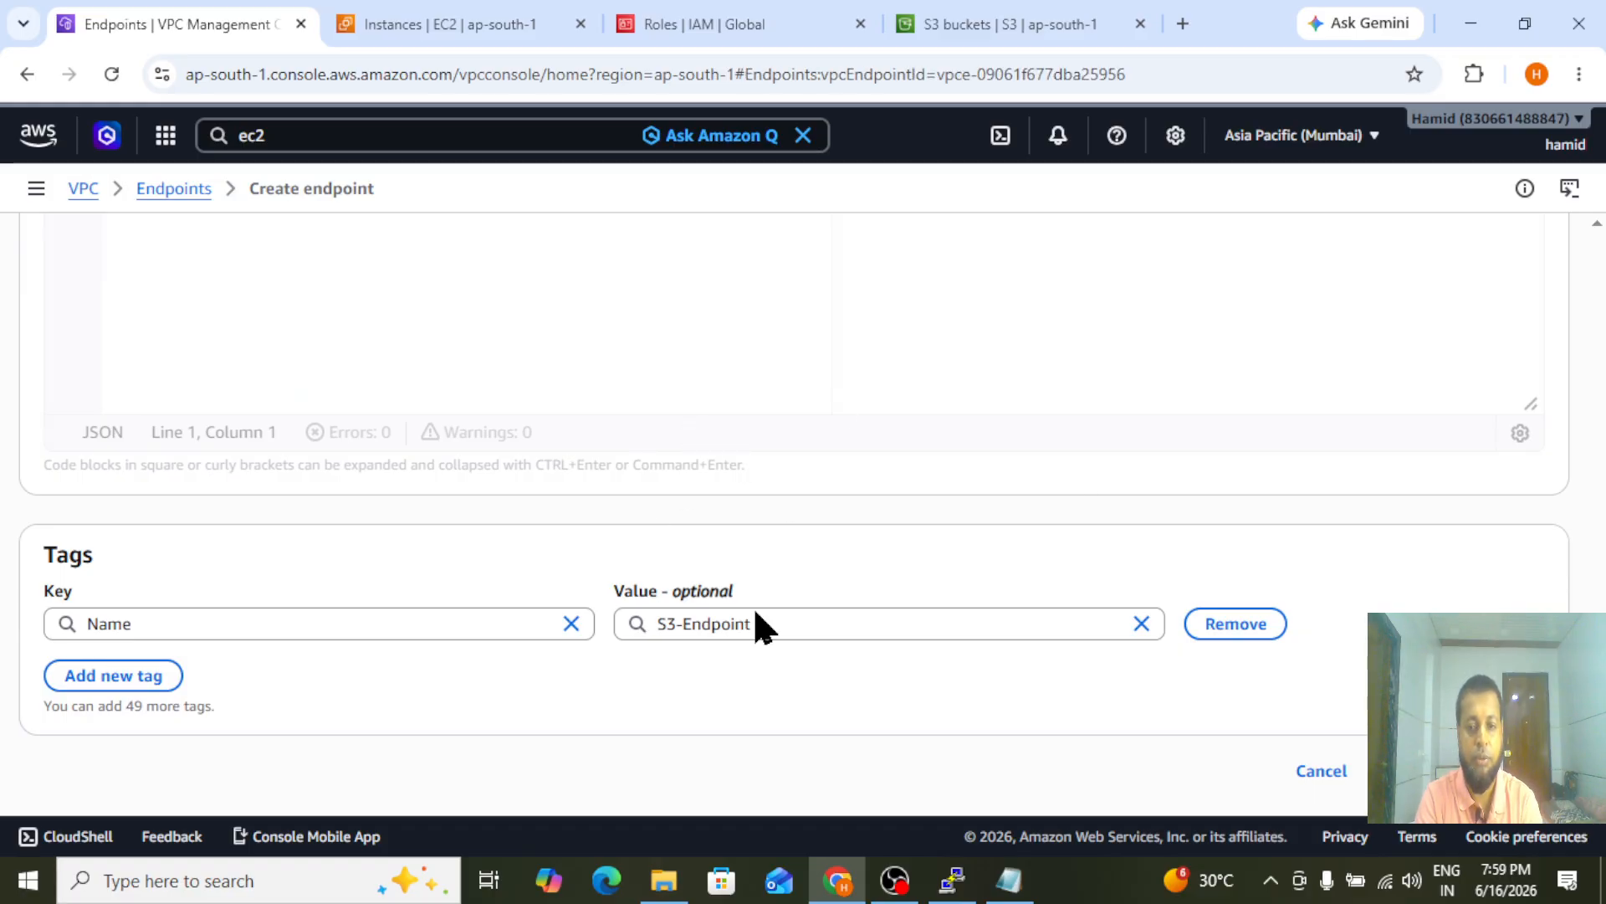
Switch to PuTTY, suspend the pending command, and run aws s3 ls to test S3 access through the endpoint
{"action": "left_click", "coordinate": [952, 893]}
{"action": "key", "text": "Up"}
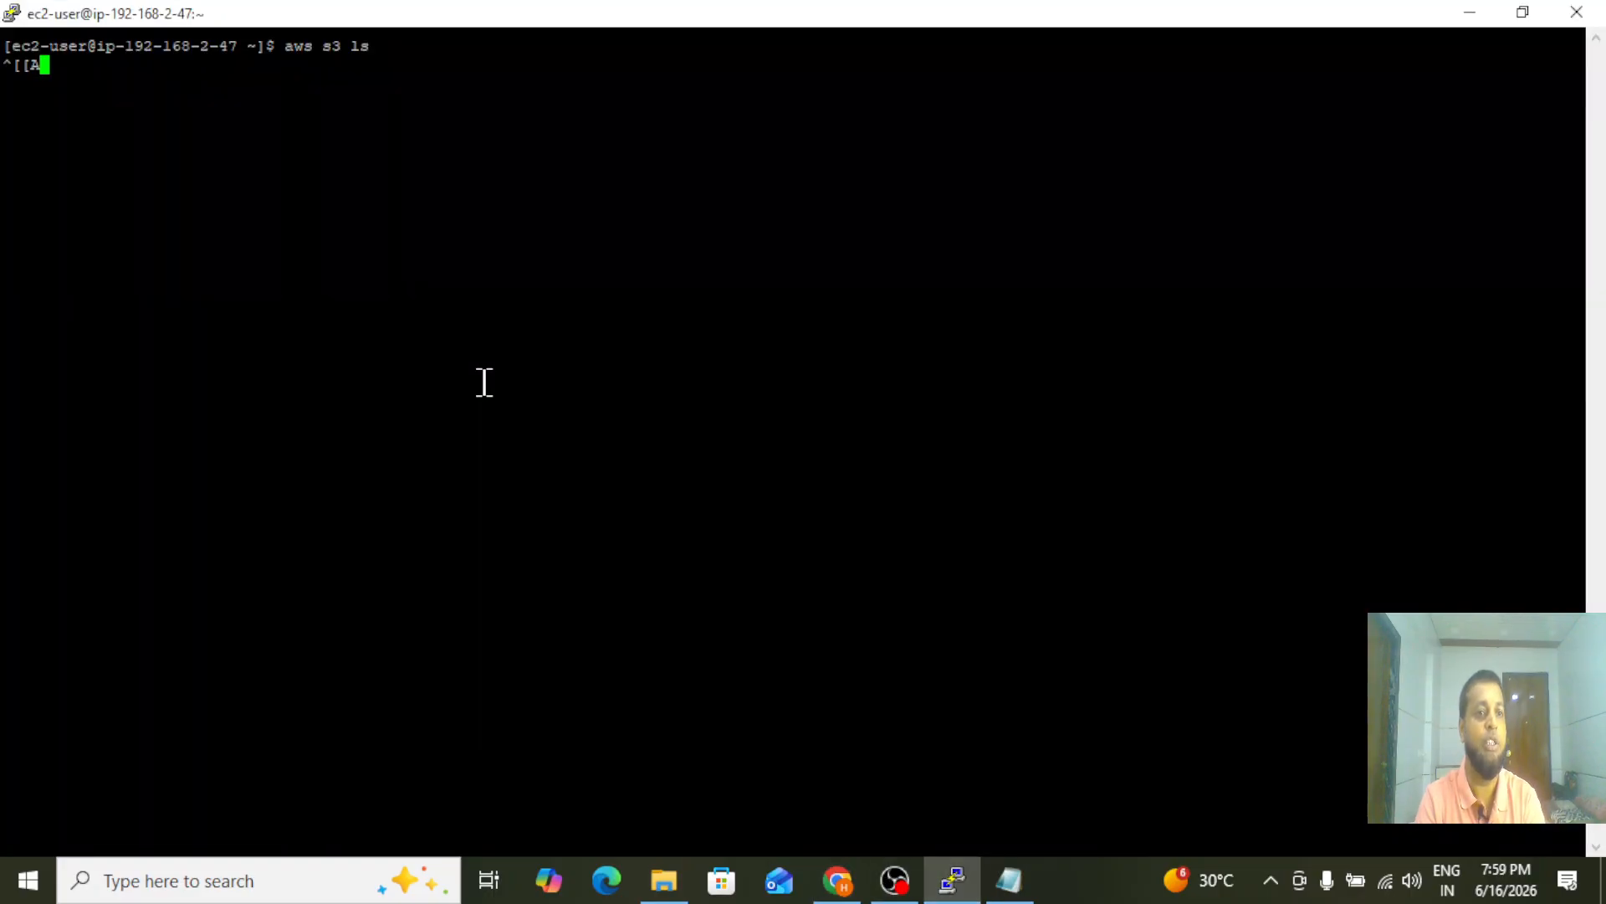
{"action": "key", "text": "BackSpace"}
{"action": "key", "text": "BackSpace"}
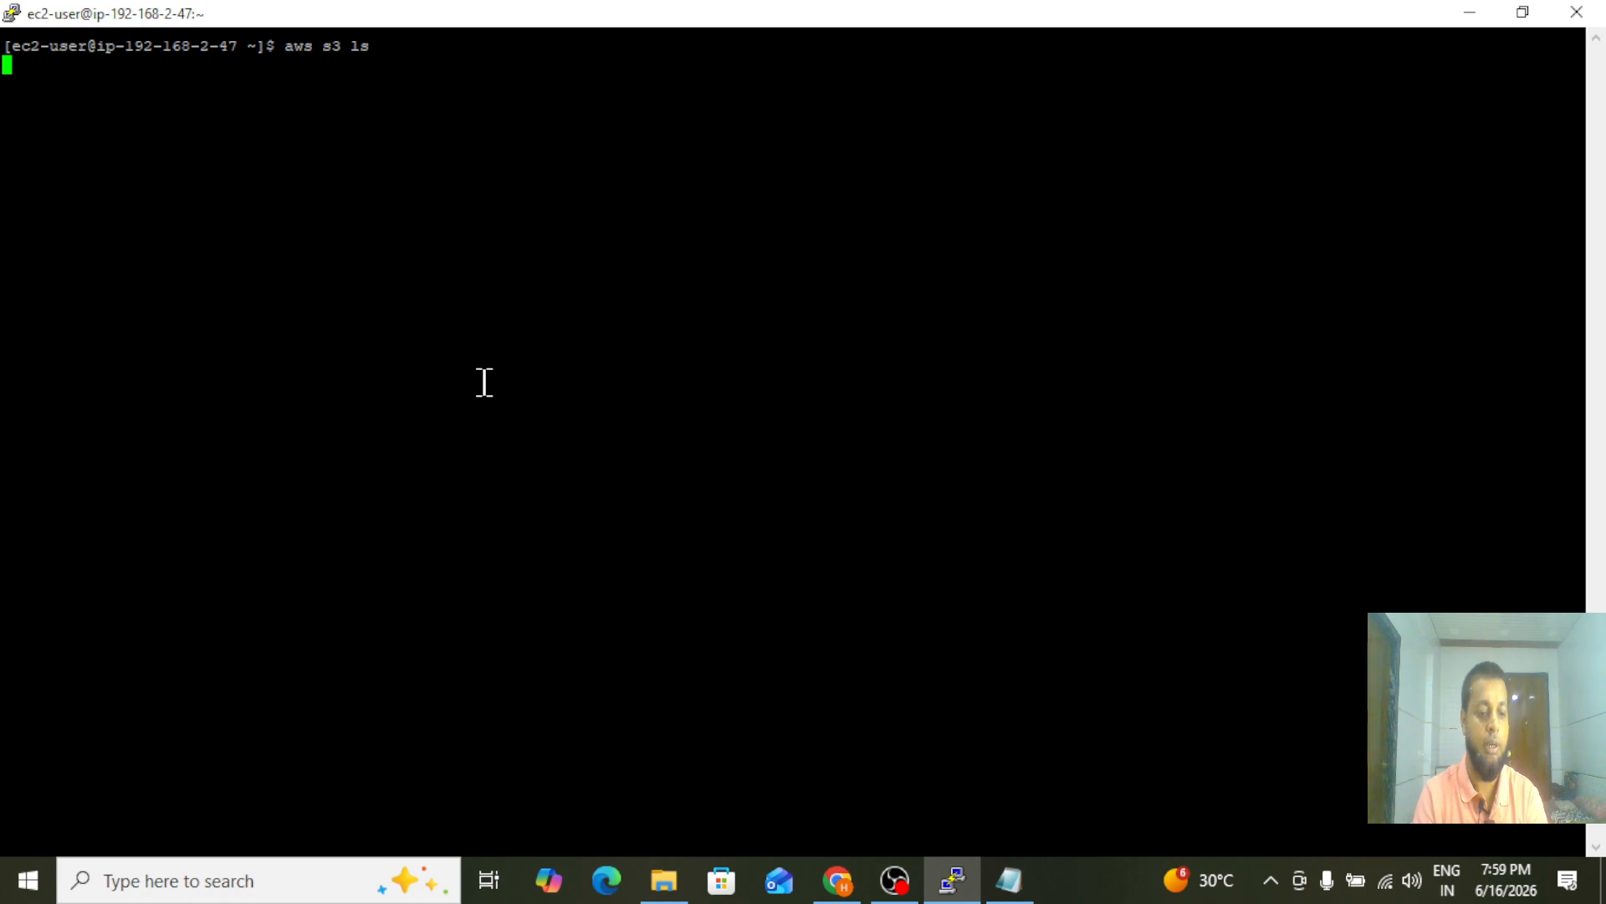
{"action": "key", "text": "ctrl+z"}
{"action": "type", "text": "aws s3 "}
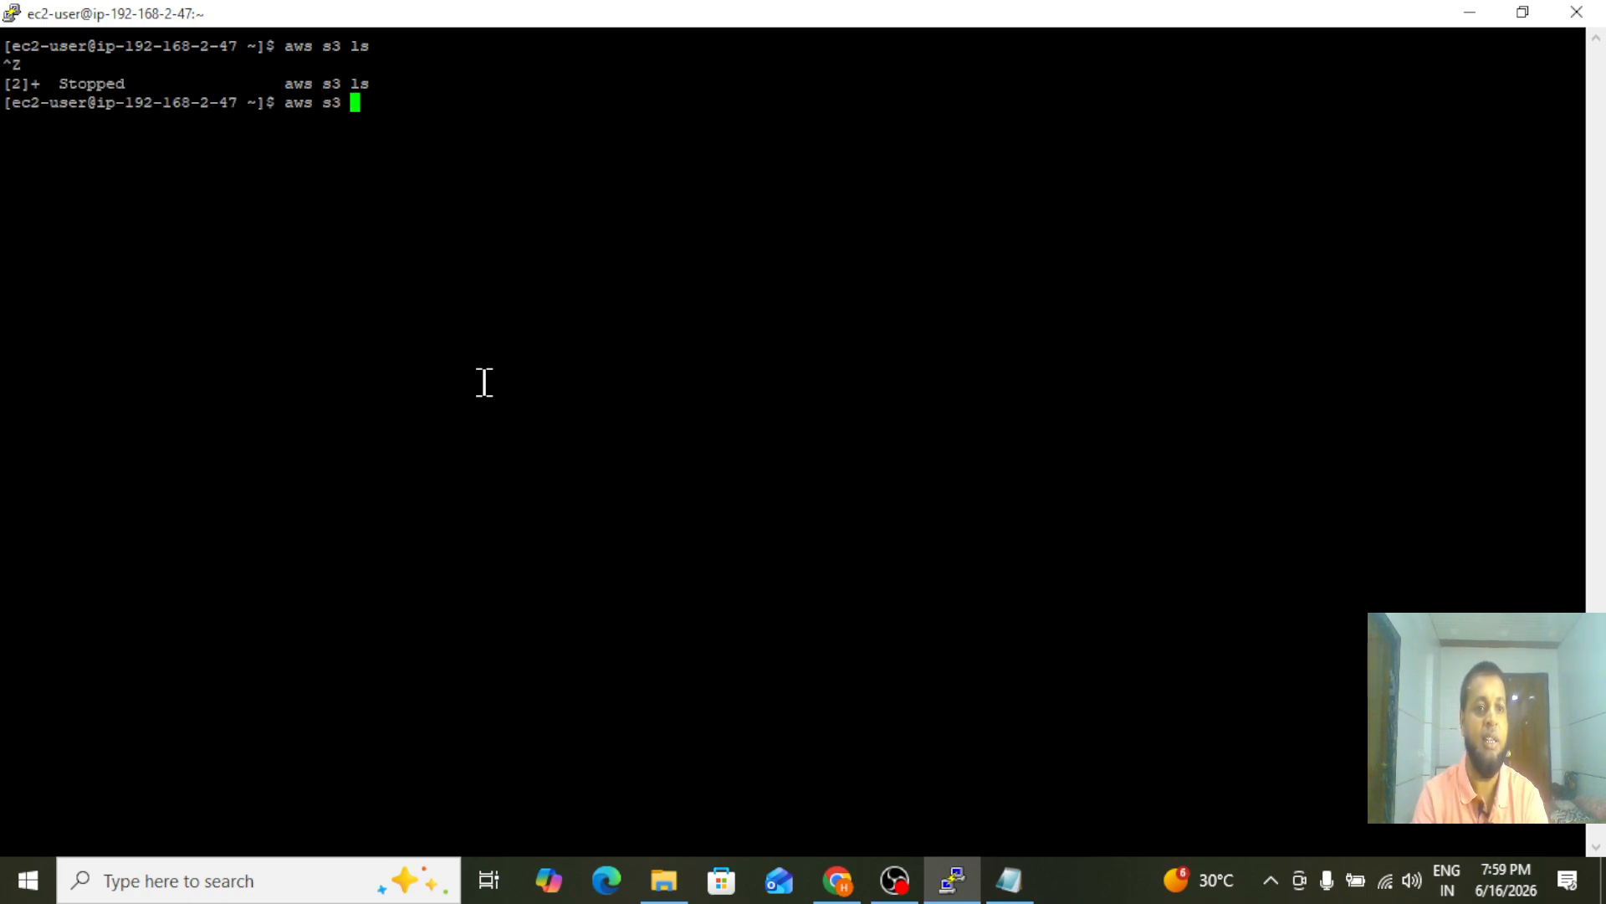
{"action": "type", "text": "ls"}
{"action": "key", "text": "Return"}
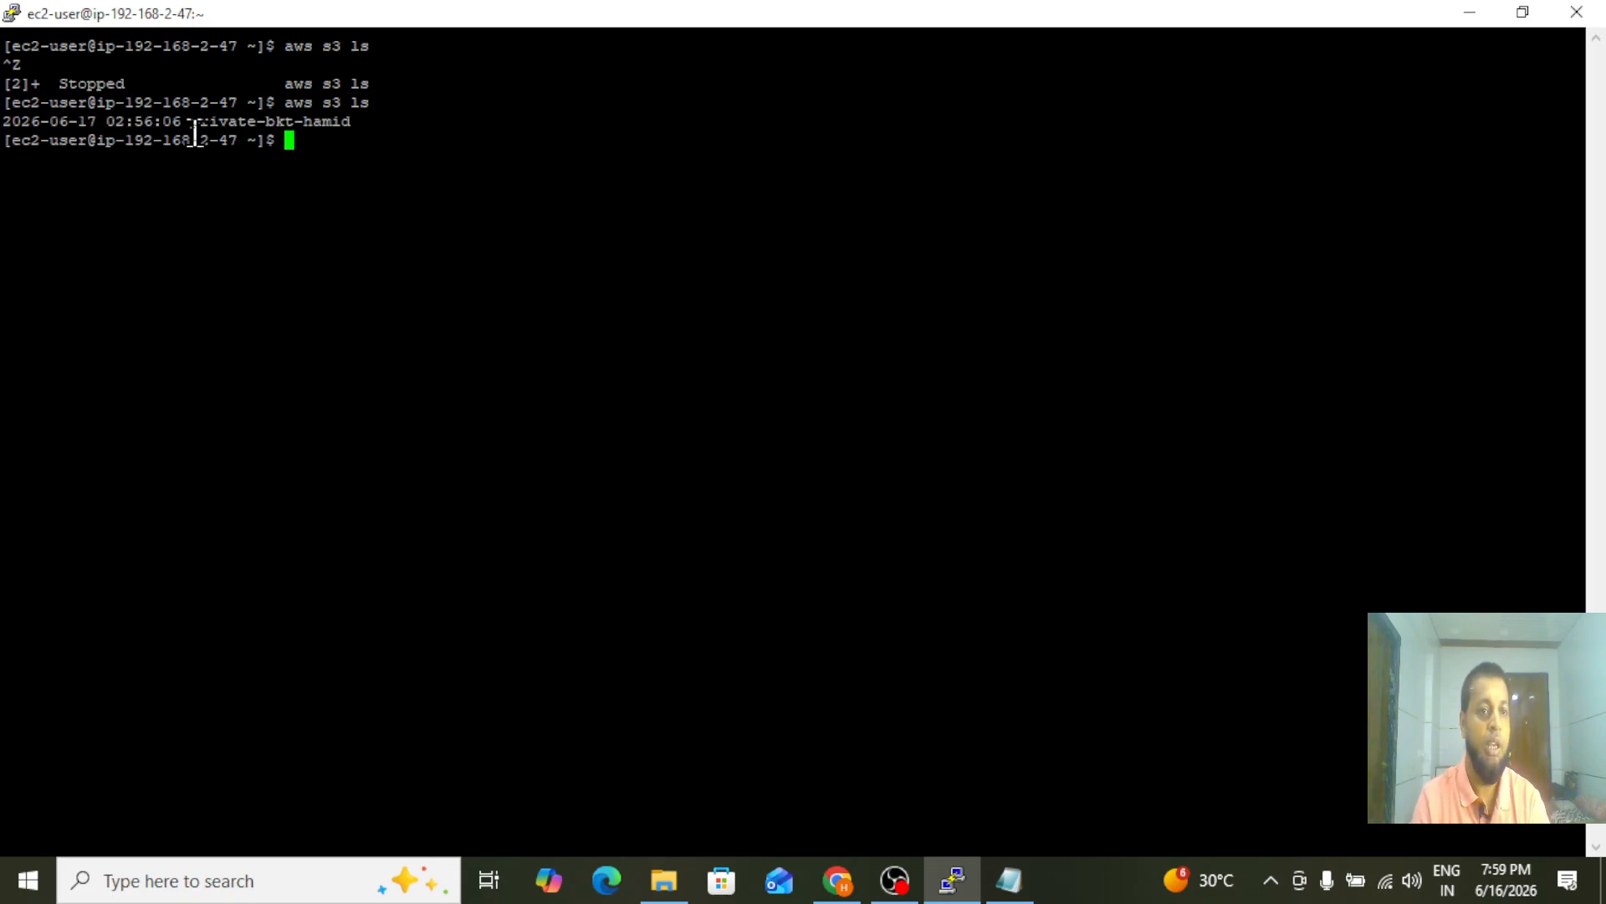
{"action": "left_click_drag", "start_coordinate": [190, 122], "coordinate": [373, 126]}
{"action": "left_click", "coordinate": [373, 127]}
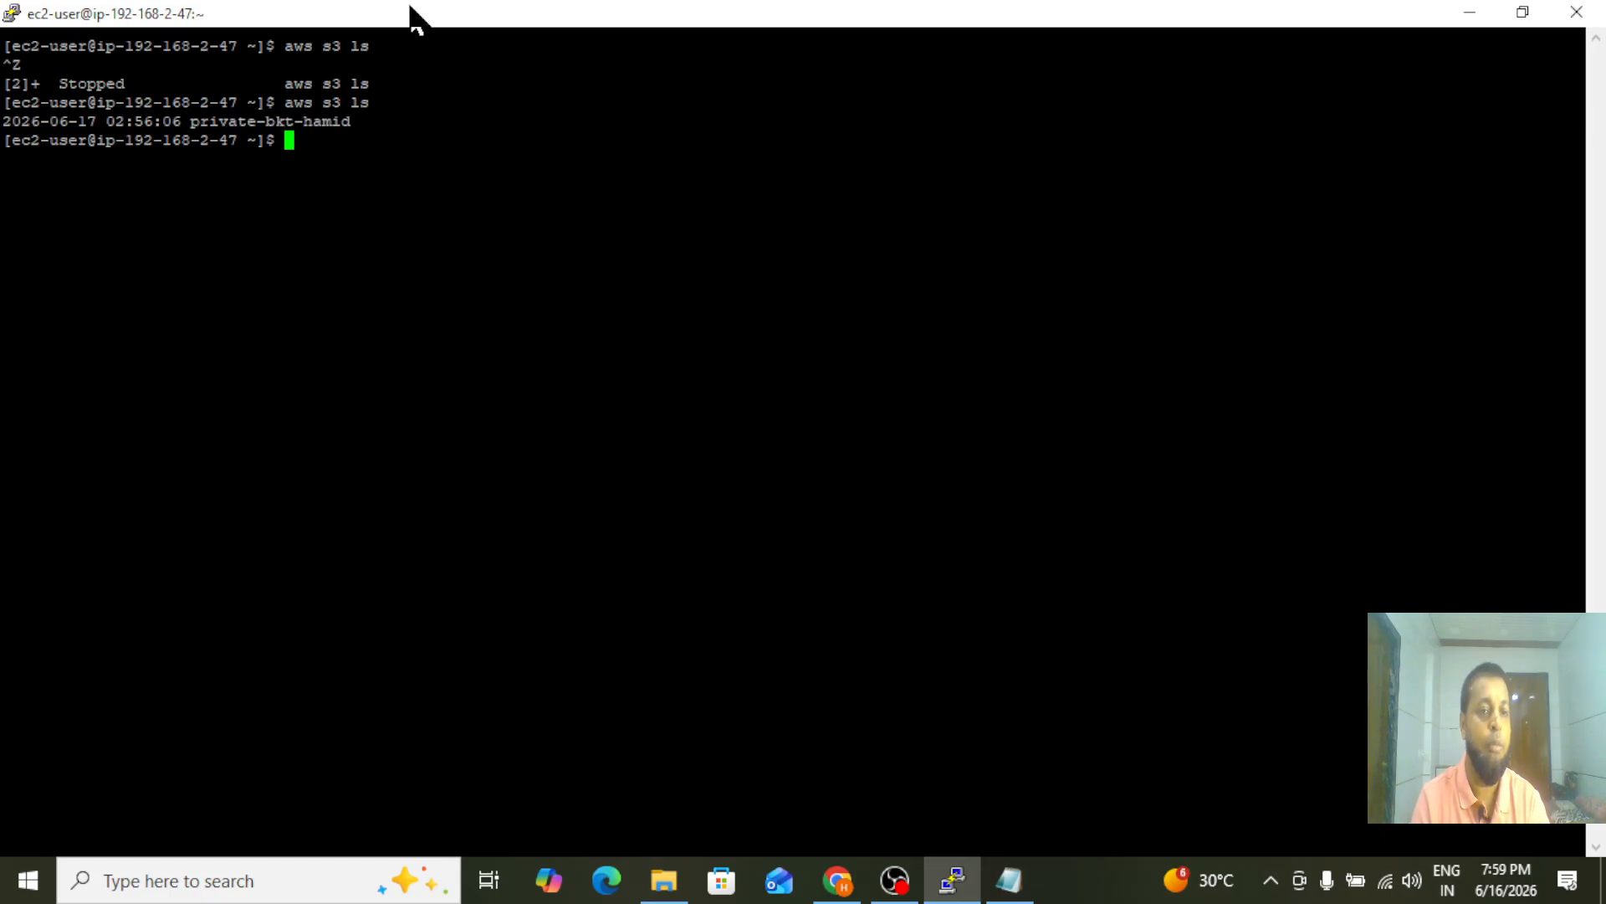
Switch to Chrome, start a new general purpose S3 bucket, and name it bkt2-private
{"action": "left_click", "coordinate": [836, 883]}
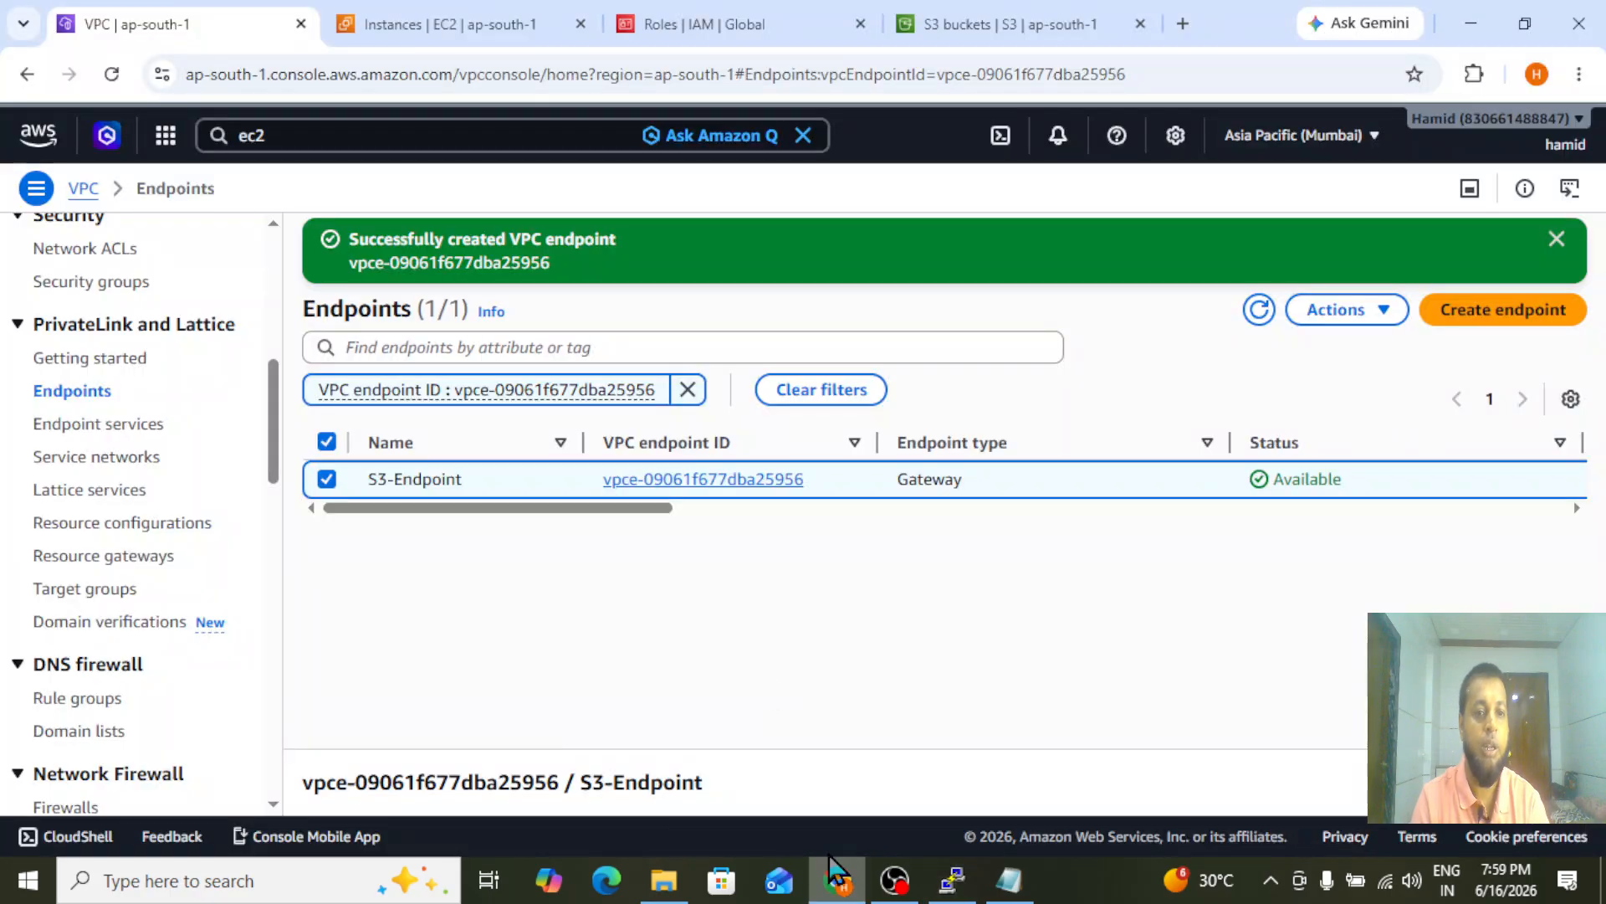
{"action": "left_click", "coordinate": [986, 28]}
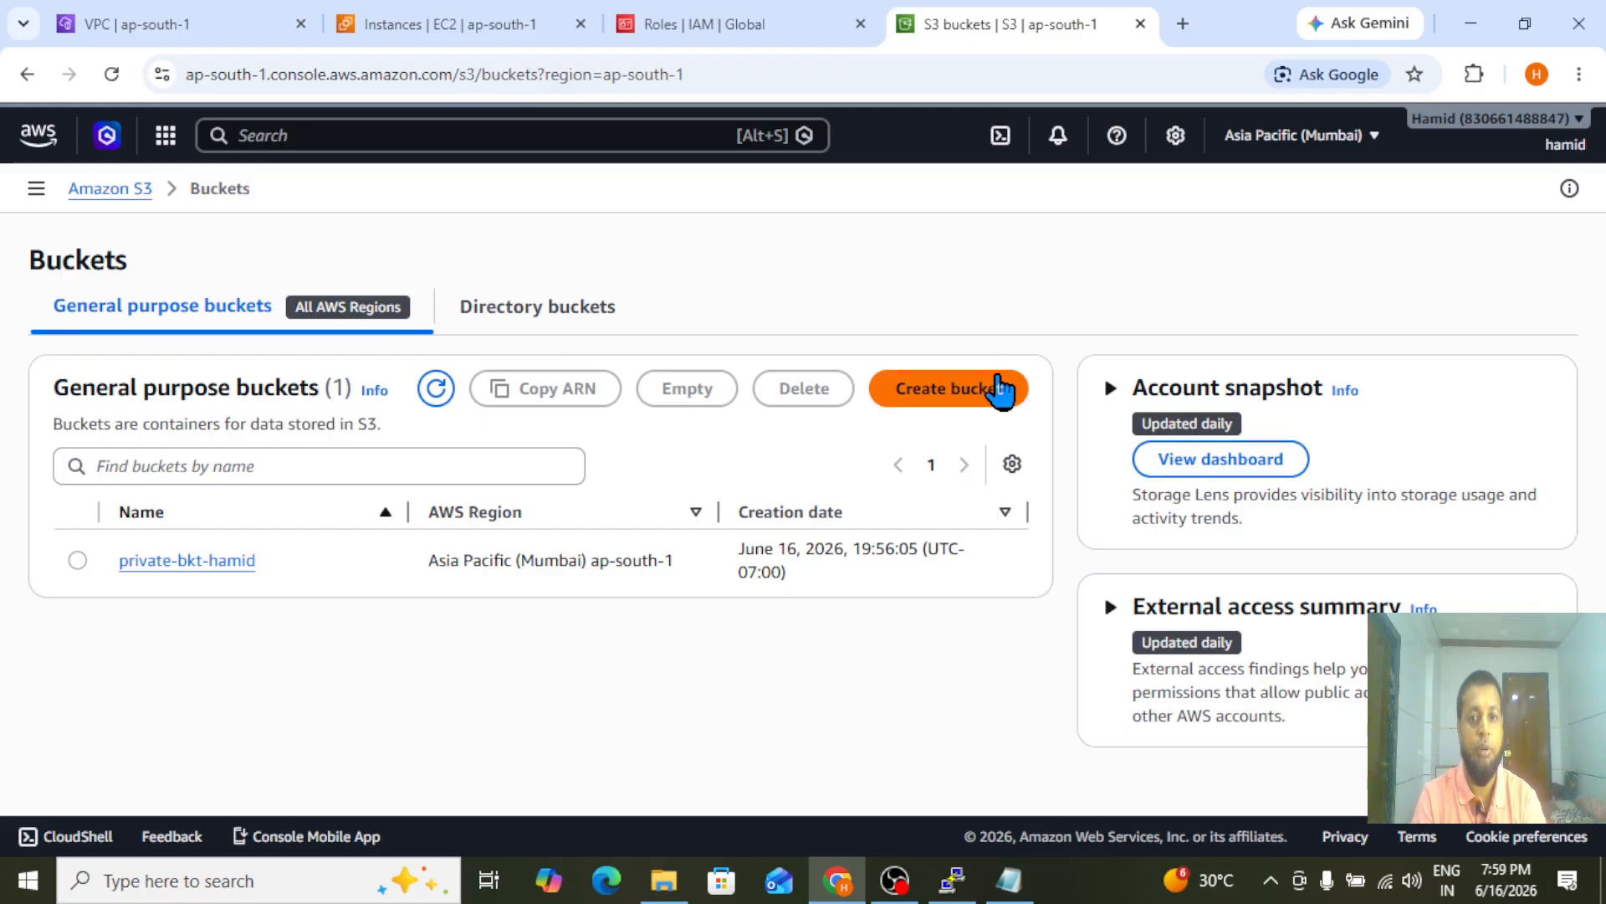
{"action": "left_click", "coordinate": [979, 393]}
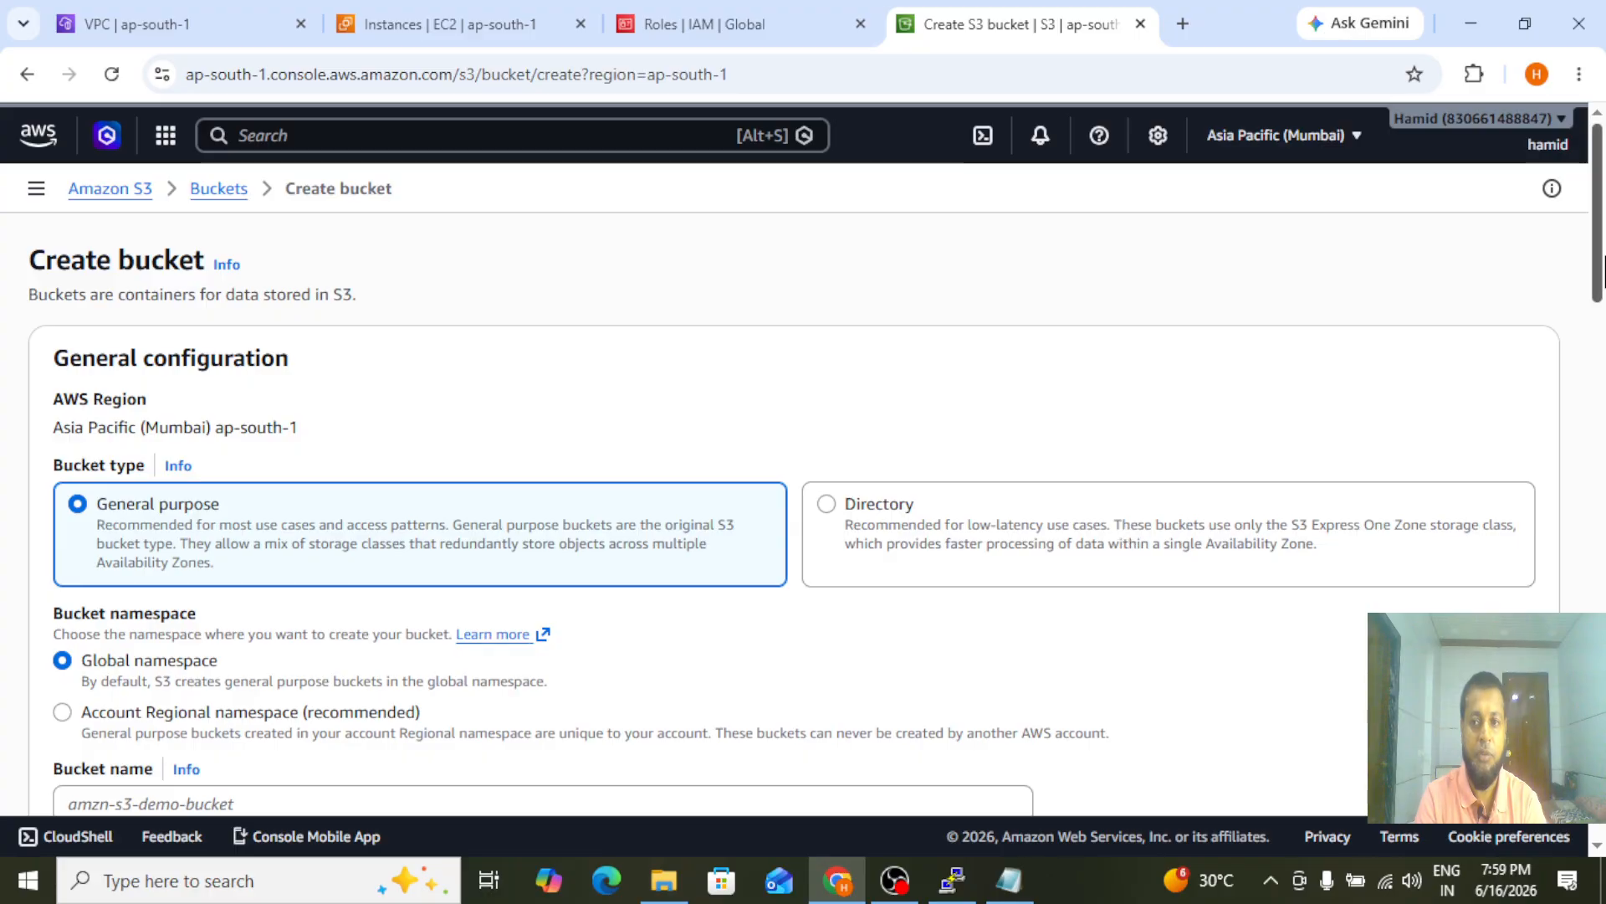
{"action": "scroll", "coordinate": [1600, 339], "scroll_direction": "down", "scroll_amount": 3}
{"action": "scroll", "coordinate": [1600, 339], "scroll_direction": "down", "scroll_amount": 2}
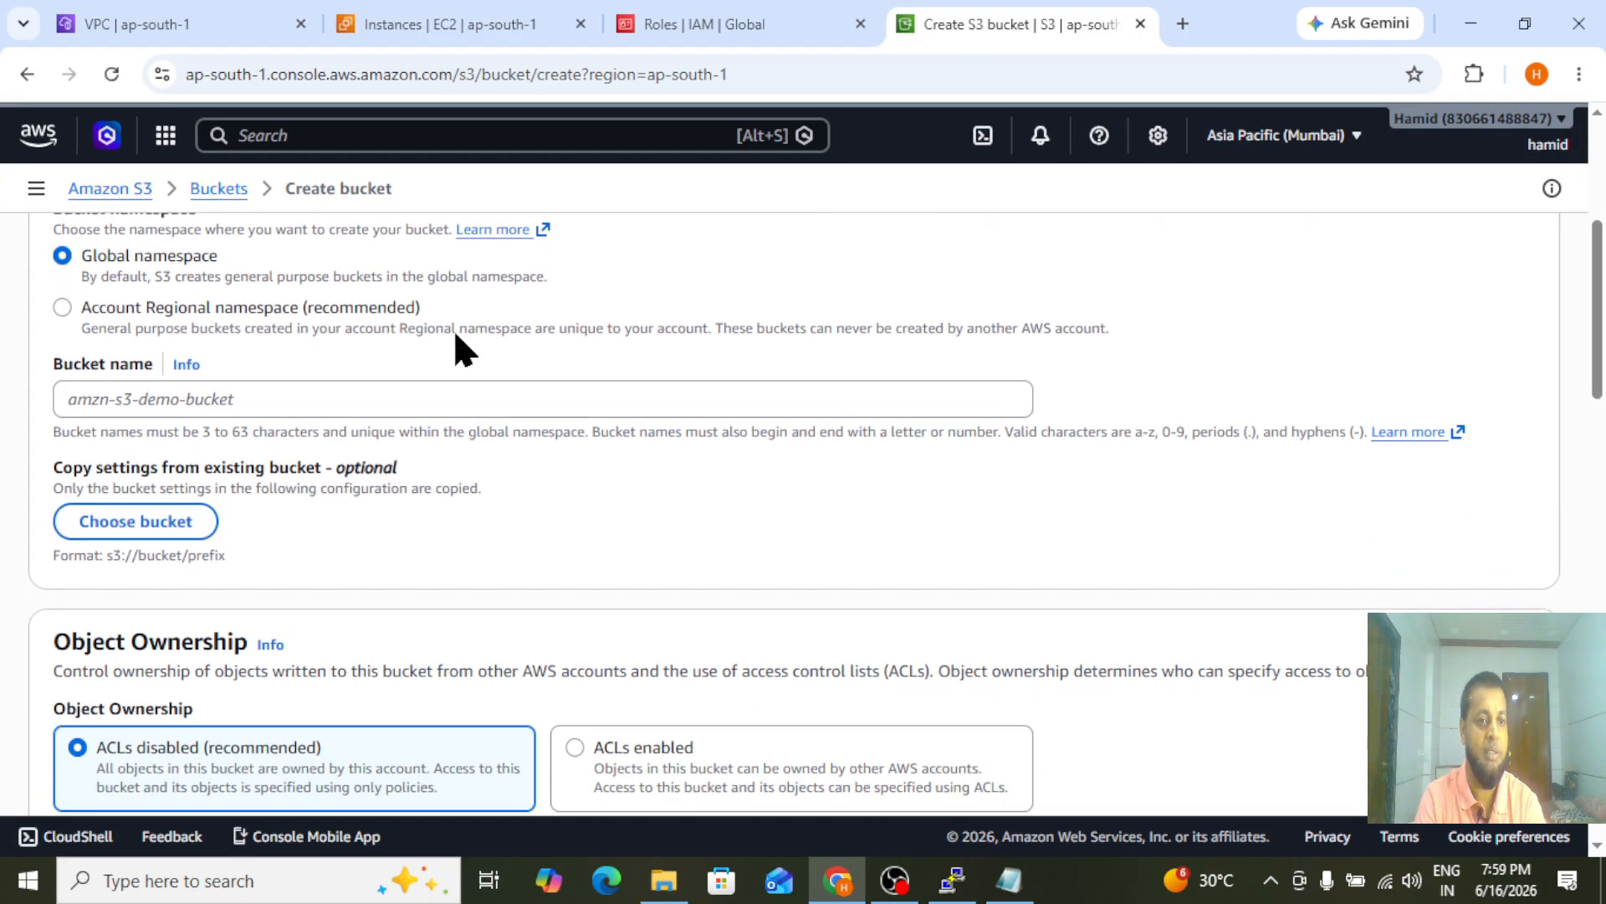
{"action": "left_click", "coordinate": [299, 398]}
{"action": "type", "text": "bkt2-private"}
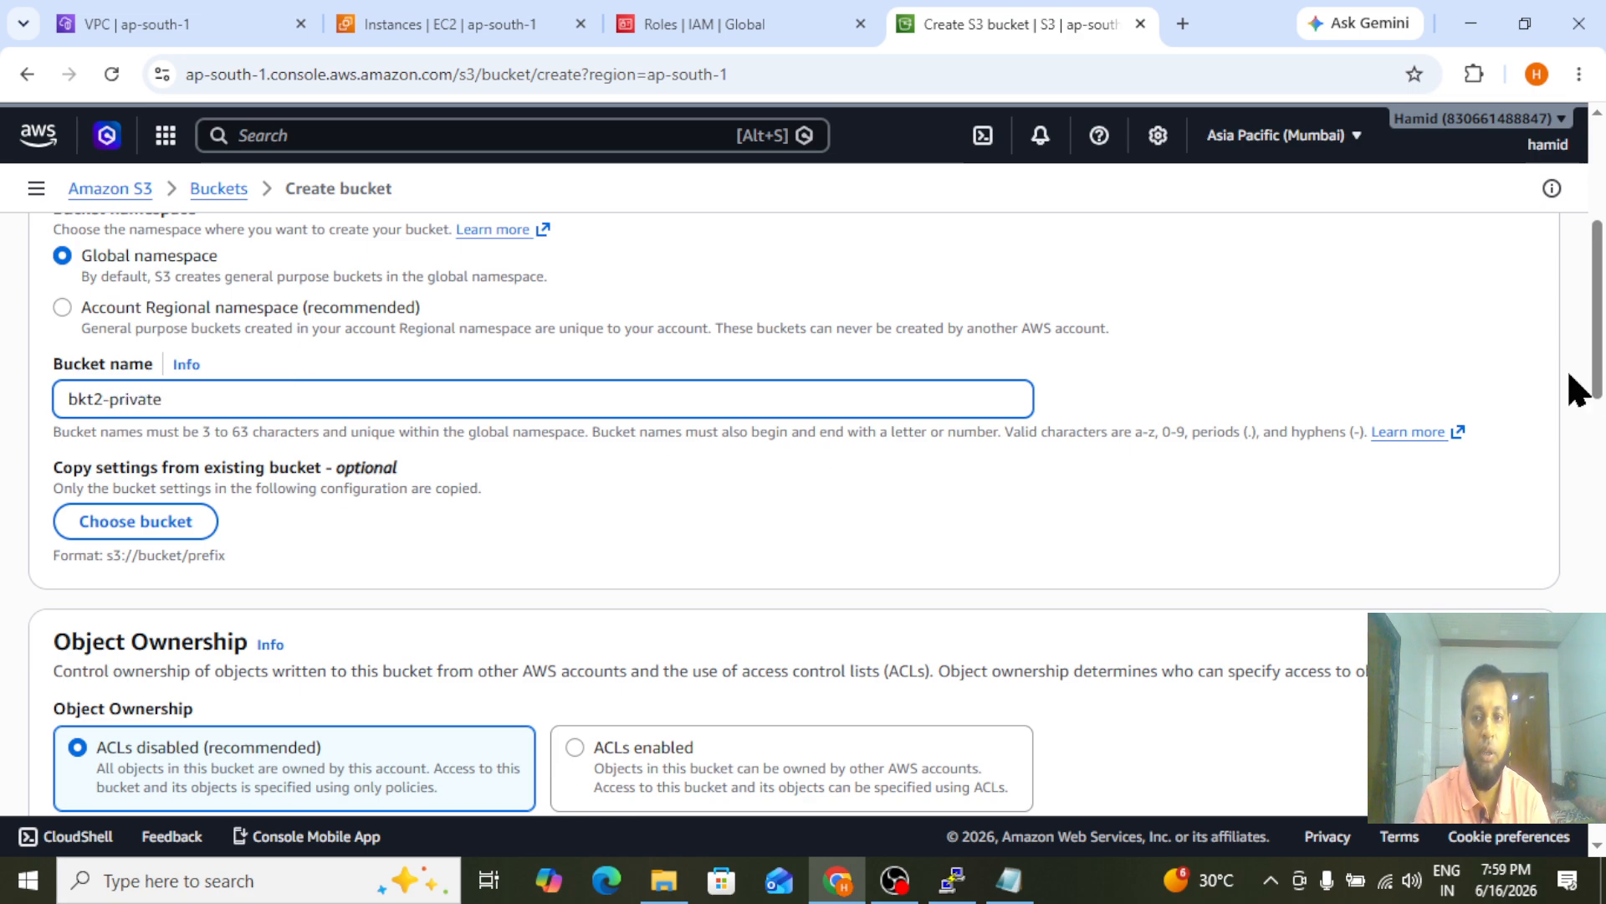
Enable ACLs under the new bucket's Object Ownership settings
{"action": "scroll", "coordinate": [1600, 427], "scroll_direction": "down", "scroll_amount": 3}
{"action": "scroll", "coordinate": [1599, 427], "scroll_direction": "down", "scroll_amount": 2}
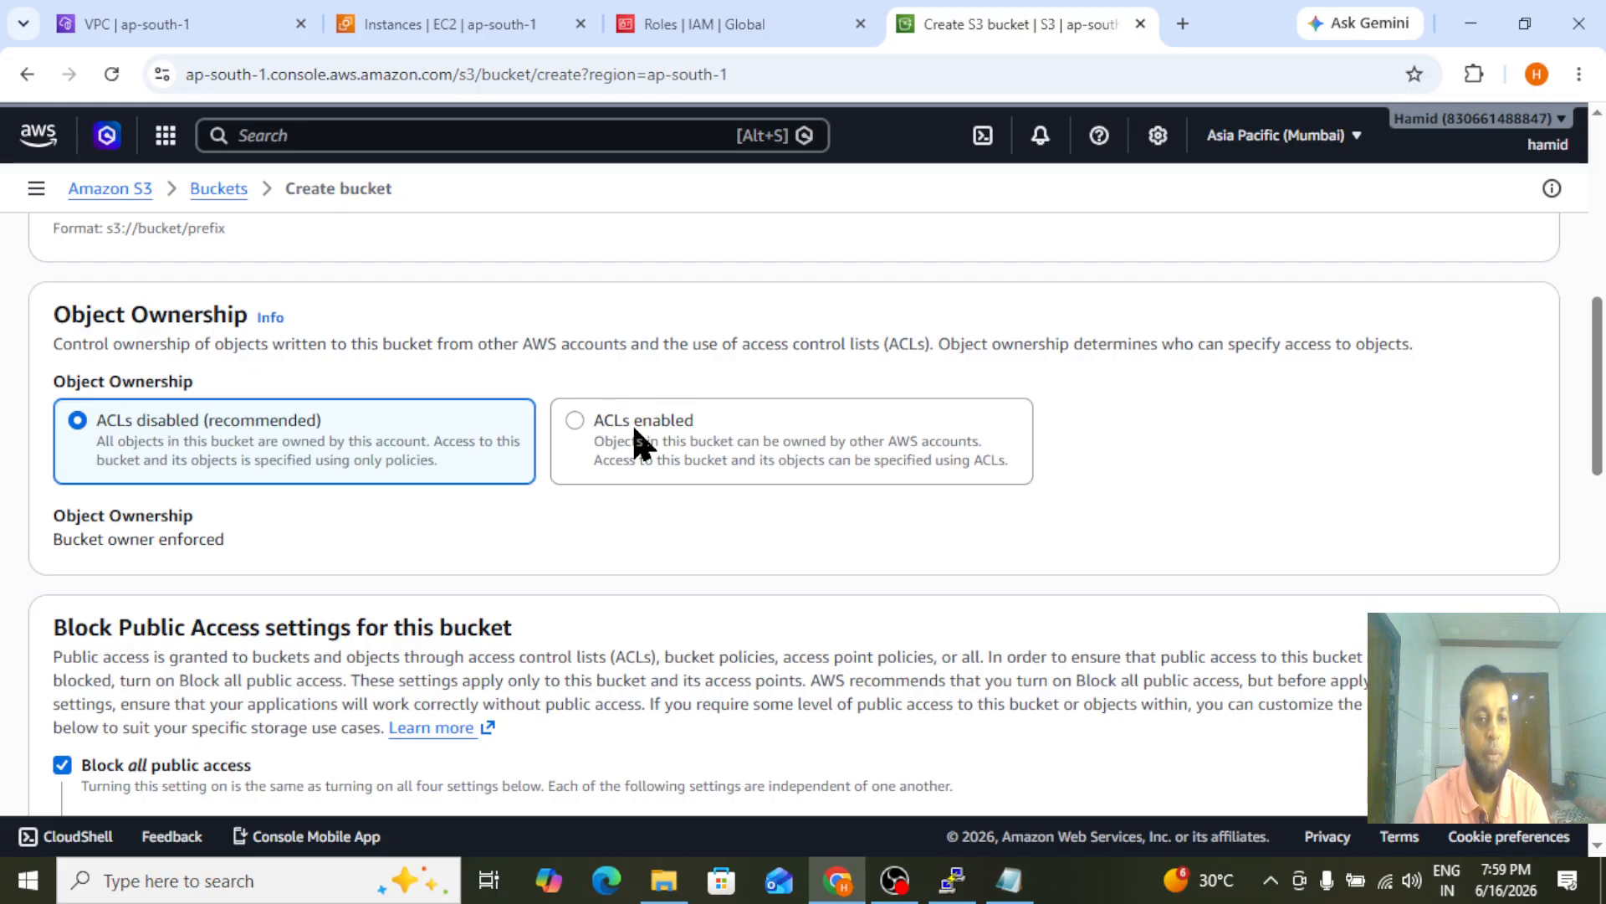
{"action": "left_click", "coordinate": [576, 422]}
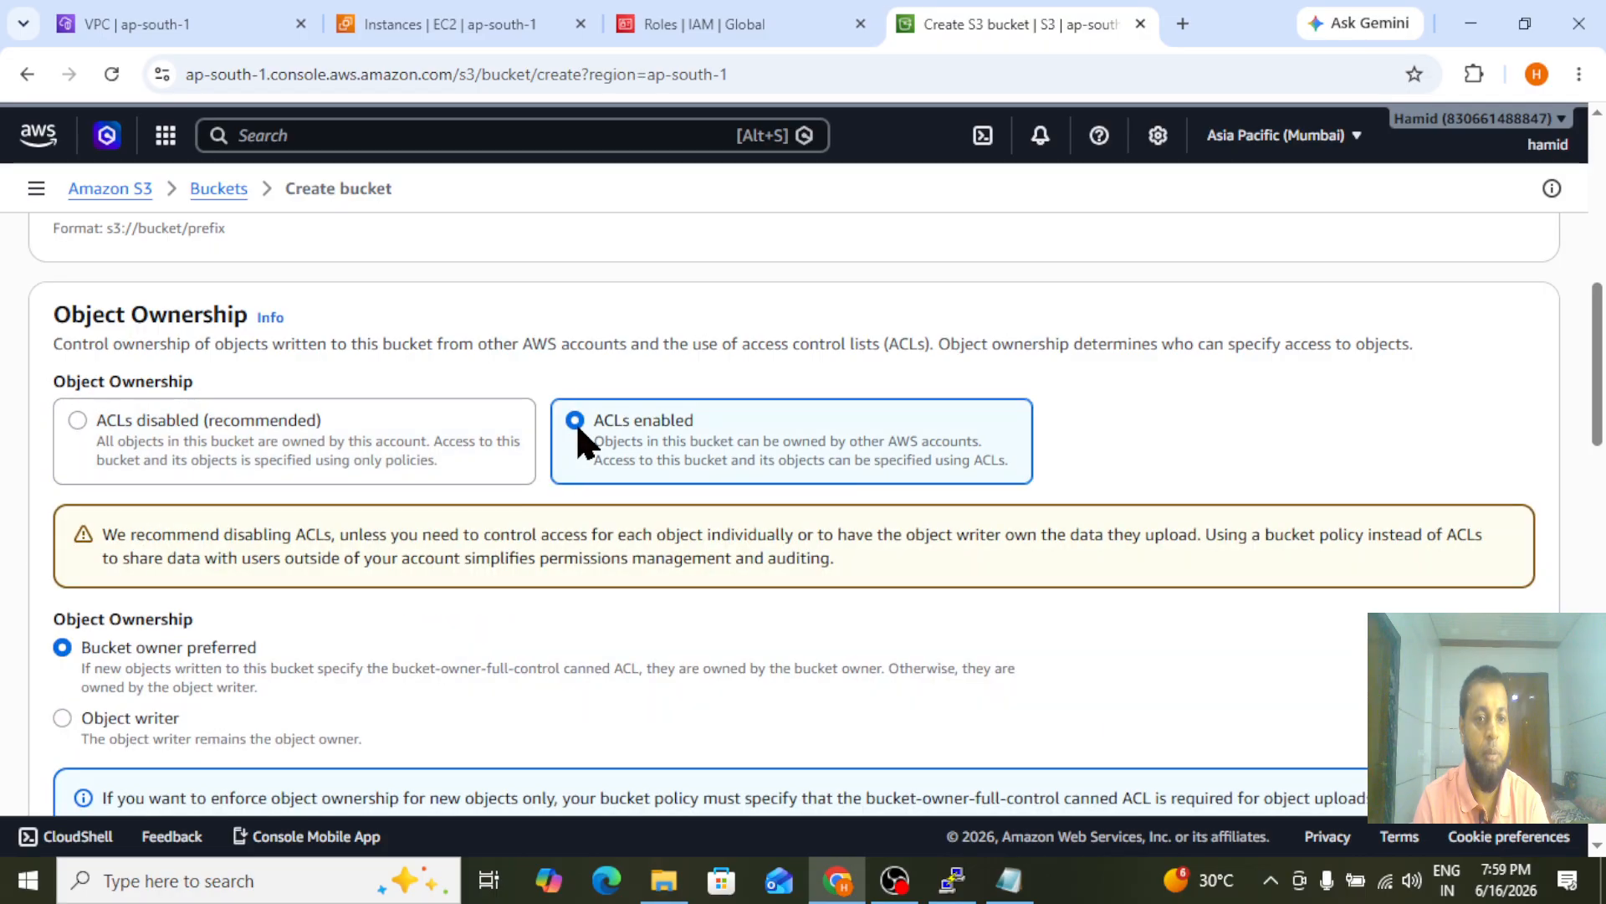
Turn off Block all public access for the new bucket, acknowledge the public access warning, and create the bucket
{"action": "scroll", "coordinate": [497, 471], "scroll_direction": "down", "scroll_amount": 5}
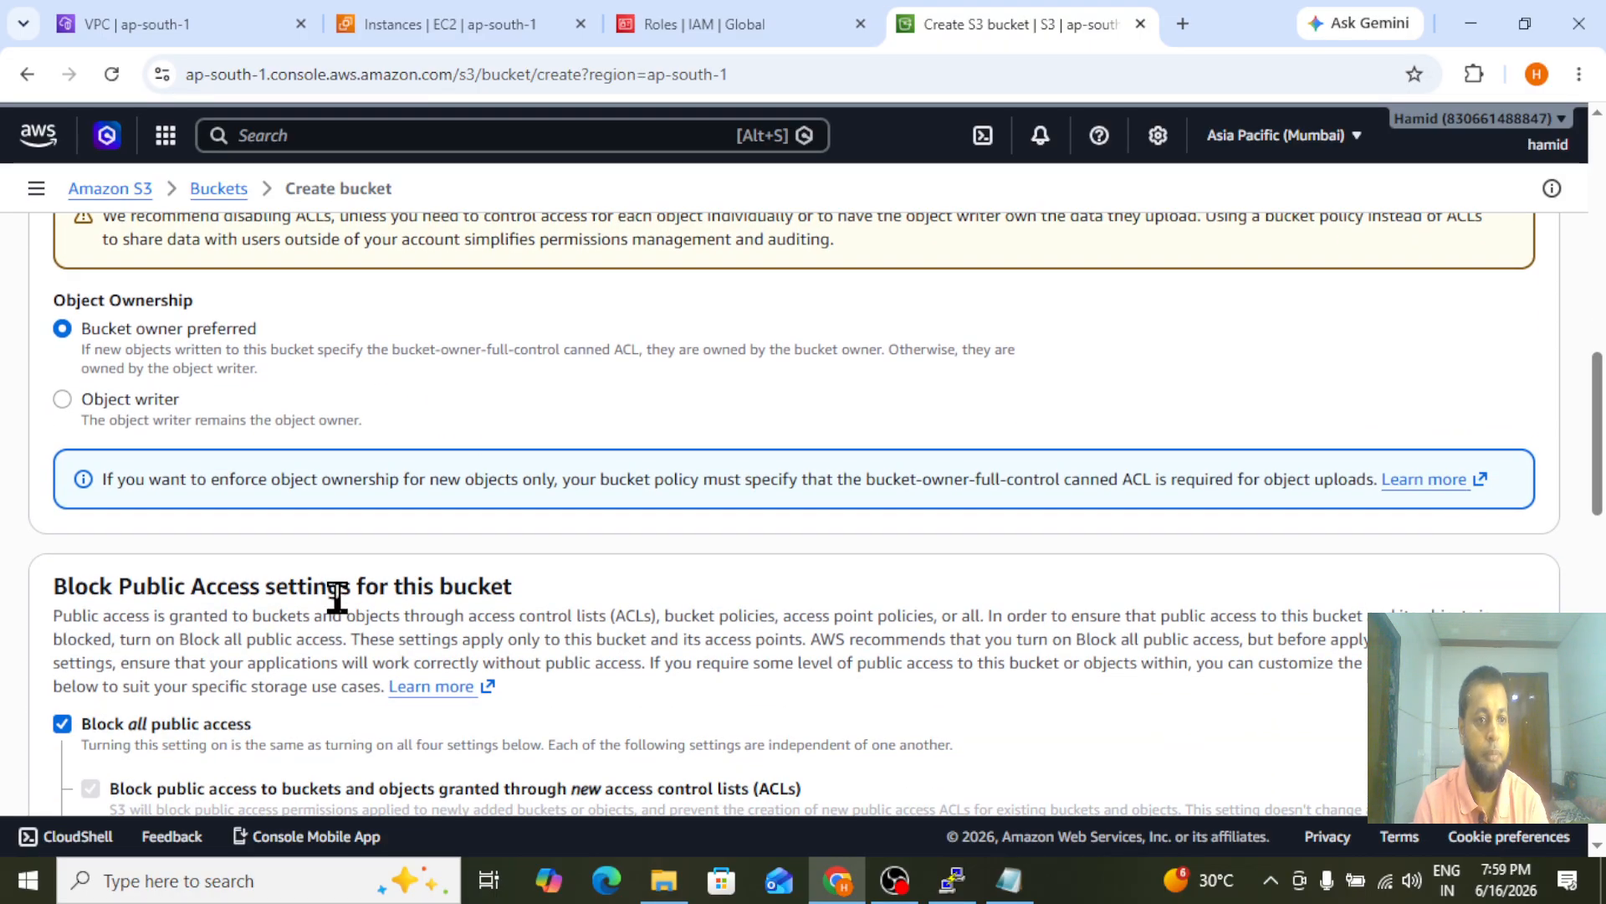
{"action": "scroll", "coordinate": [832, 352], "scroll_direction": "down", "scroll_amount": 5}
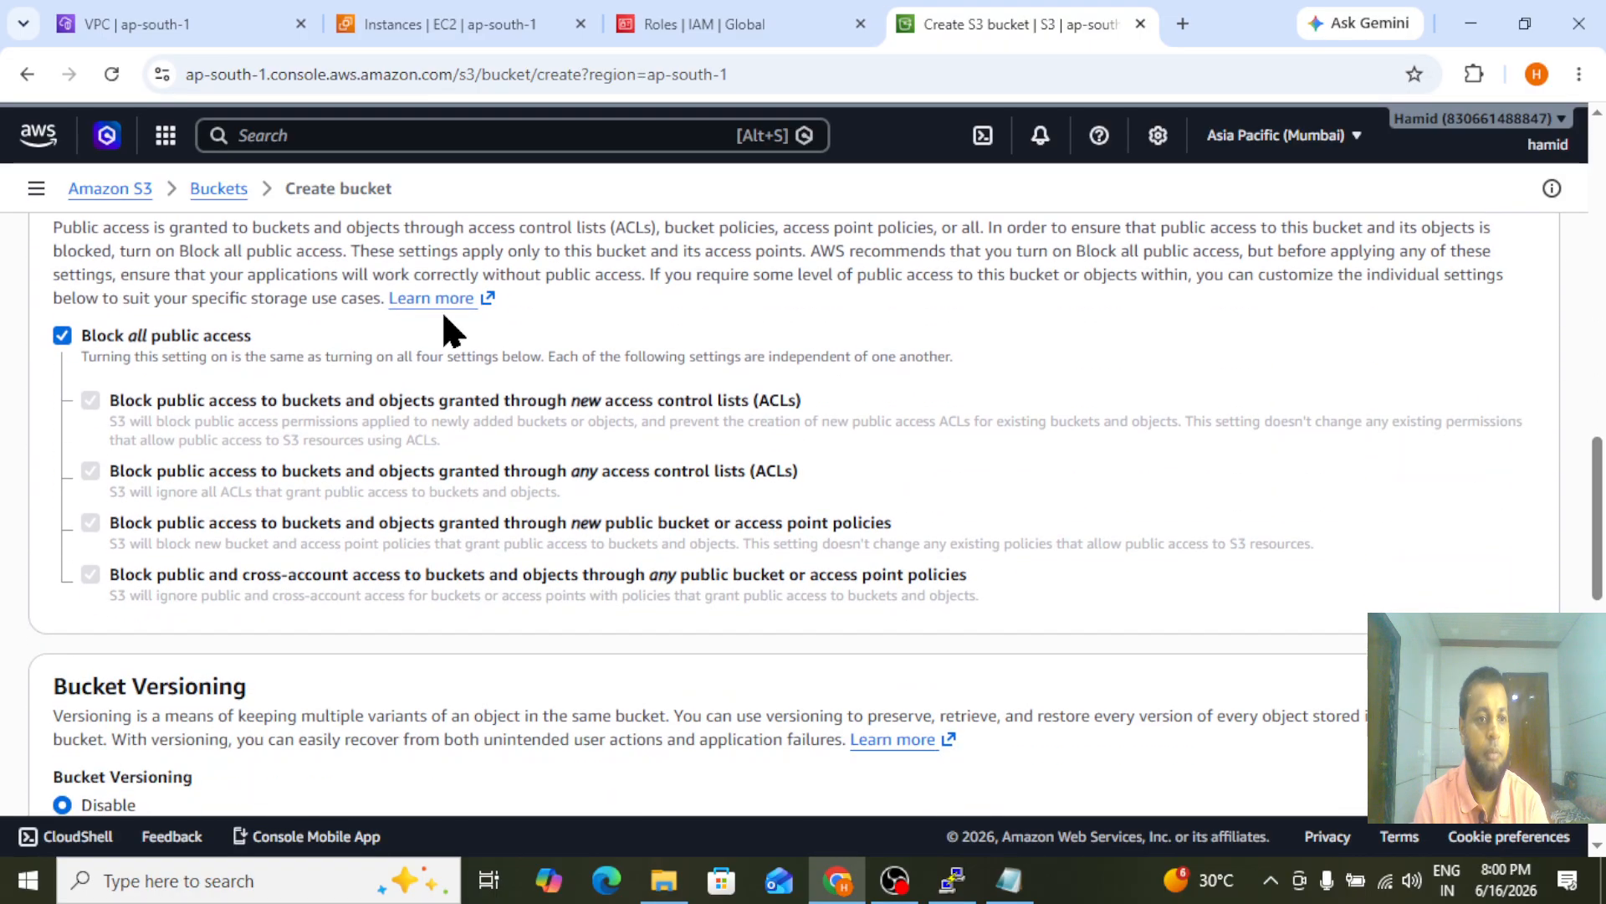
{"action": "left_click", "coordinate": [62, 336]}
{"action": "left_click_drag", "start_coordinate": [1599, 550], "coordinate": [1604, 610]}
{"action": "left_click", "coordinate": [111, 333]}
{"action": "left_click_drag", "start_coordinate": [1593, 555], "coordinate": [1599, 824]}
{"action": "left_click", "coordinate": [1477, 780]}
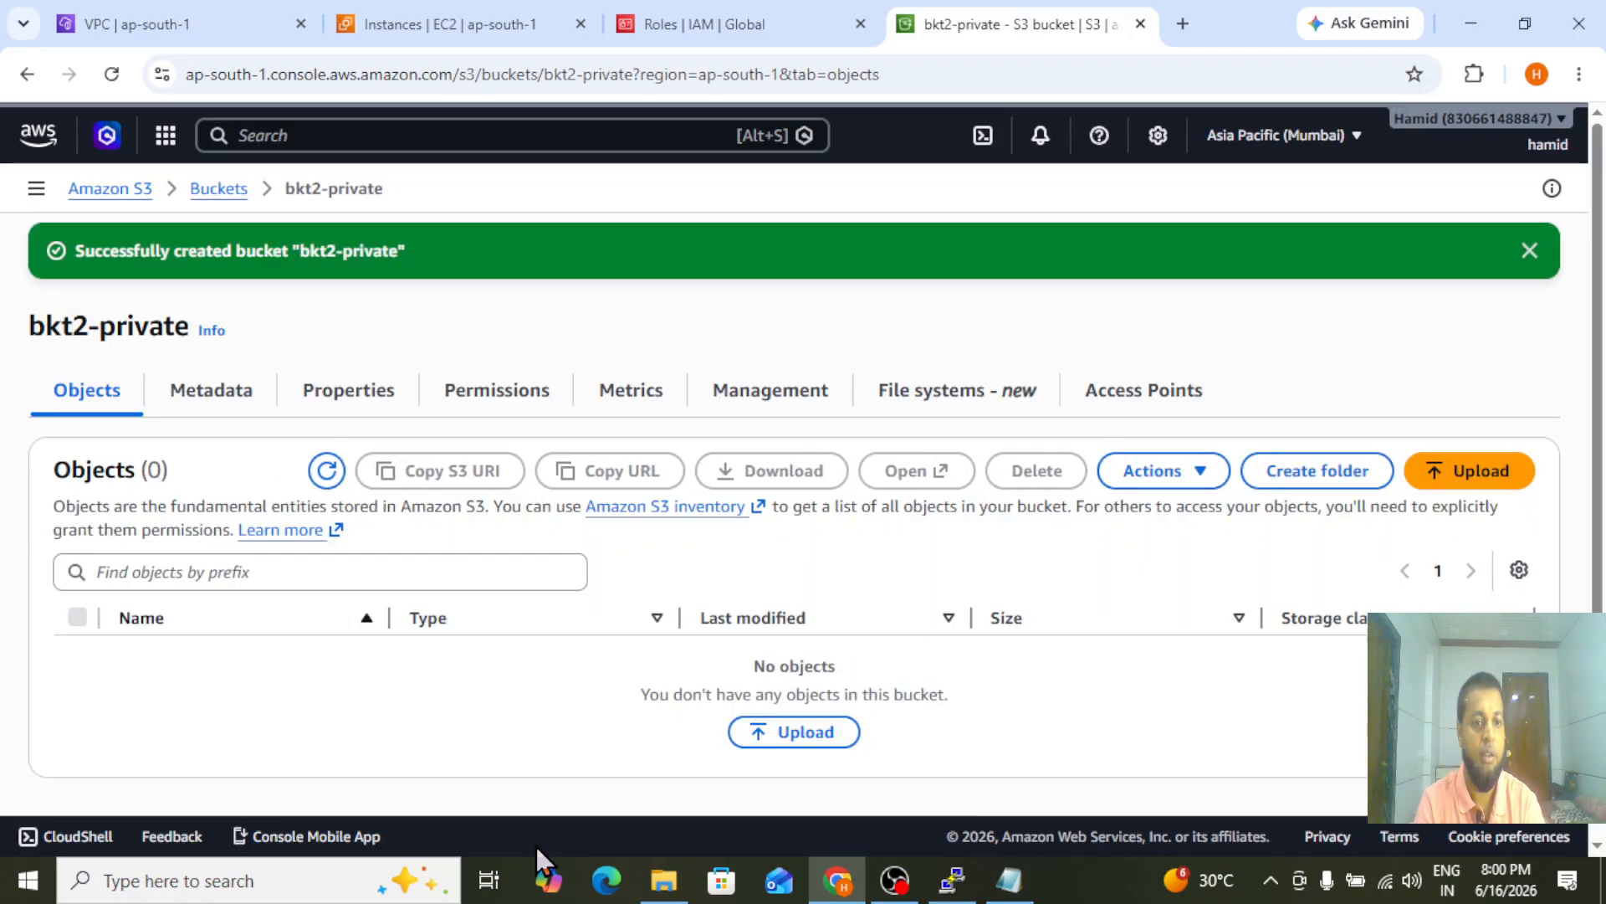
Switch to PuTTY and rerun aws s3 ls on the private server to list the buckets through the endpoint
{"action": "left_click", "coordinate": [952, 879]}
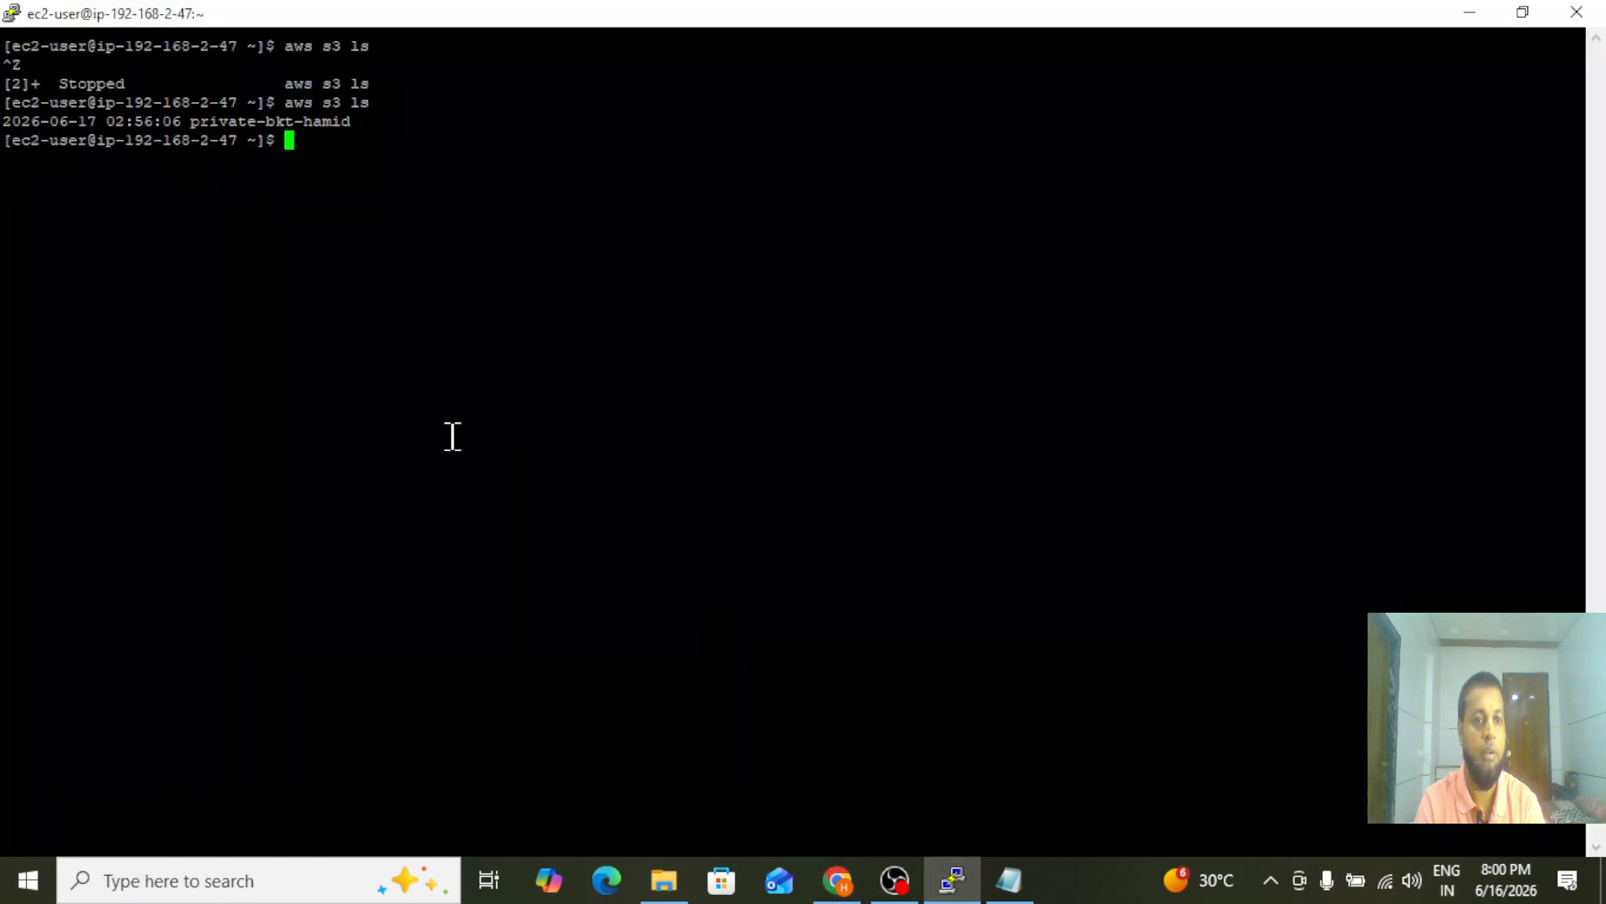
{"action": "key", "text": "Up"}
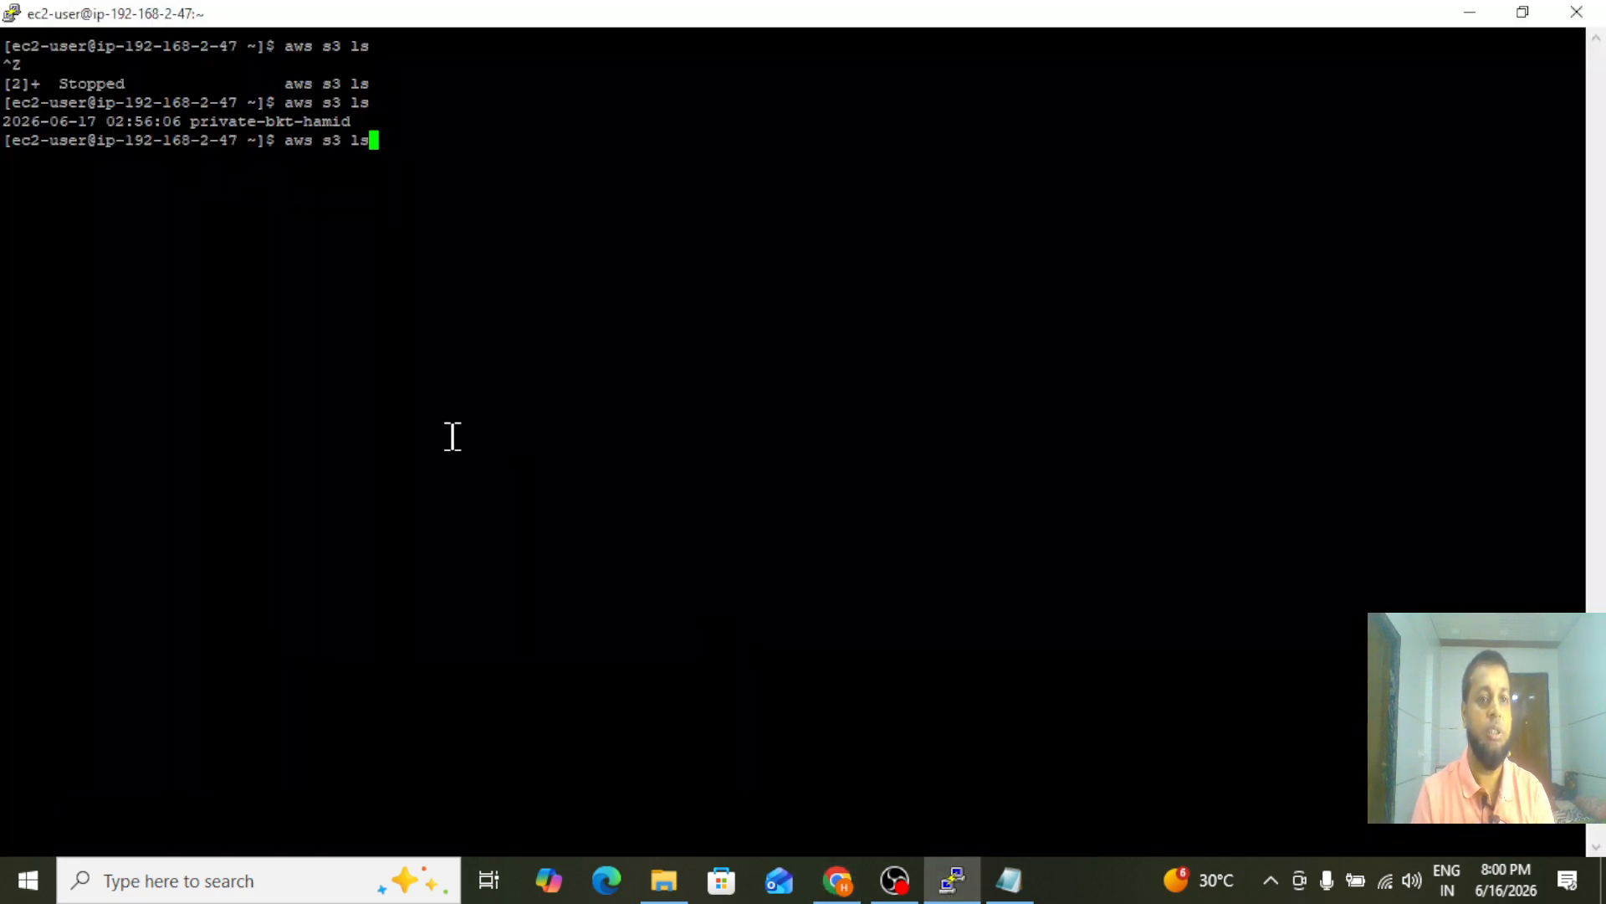
{"action": "key", "text": "Return"}
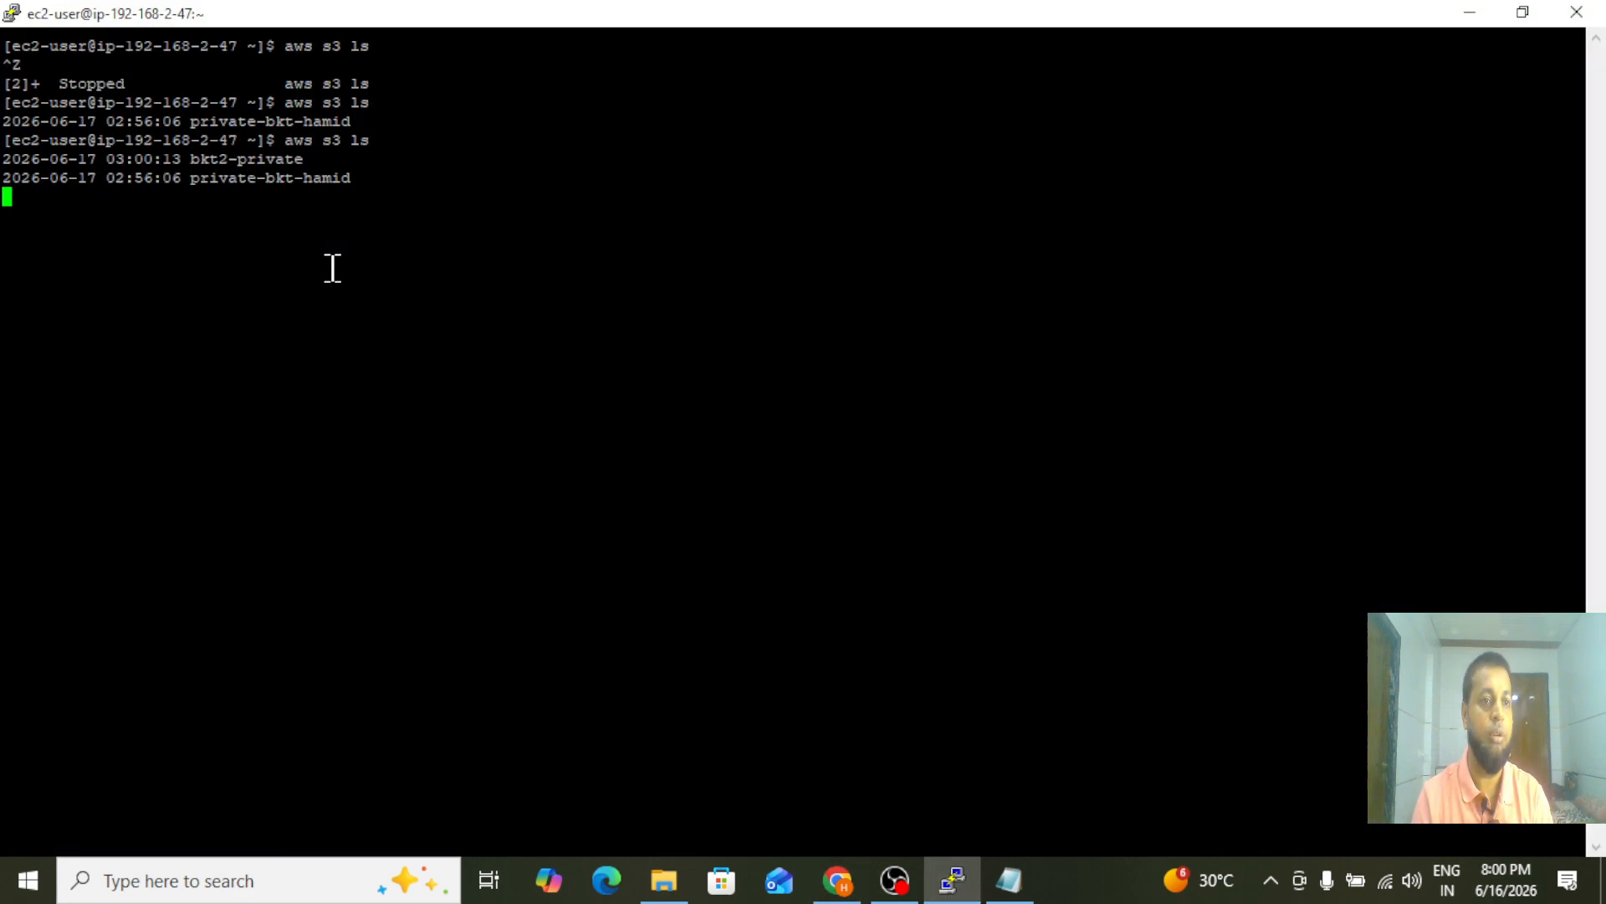
{"action": "left_click_drag", "start_coordinate": [182, 158], "coordinate": [355, 178]}
{"action": "left_click", "coordinate": [355, 178]}
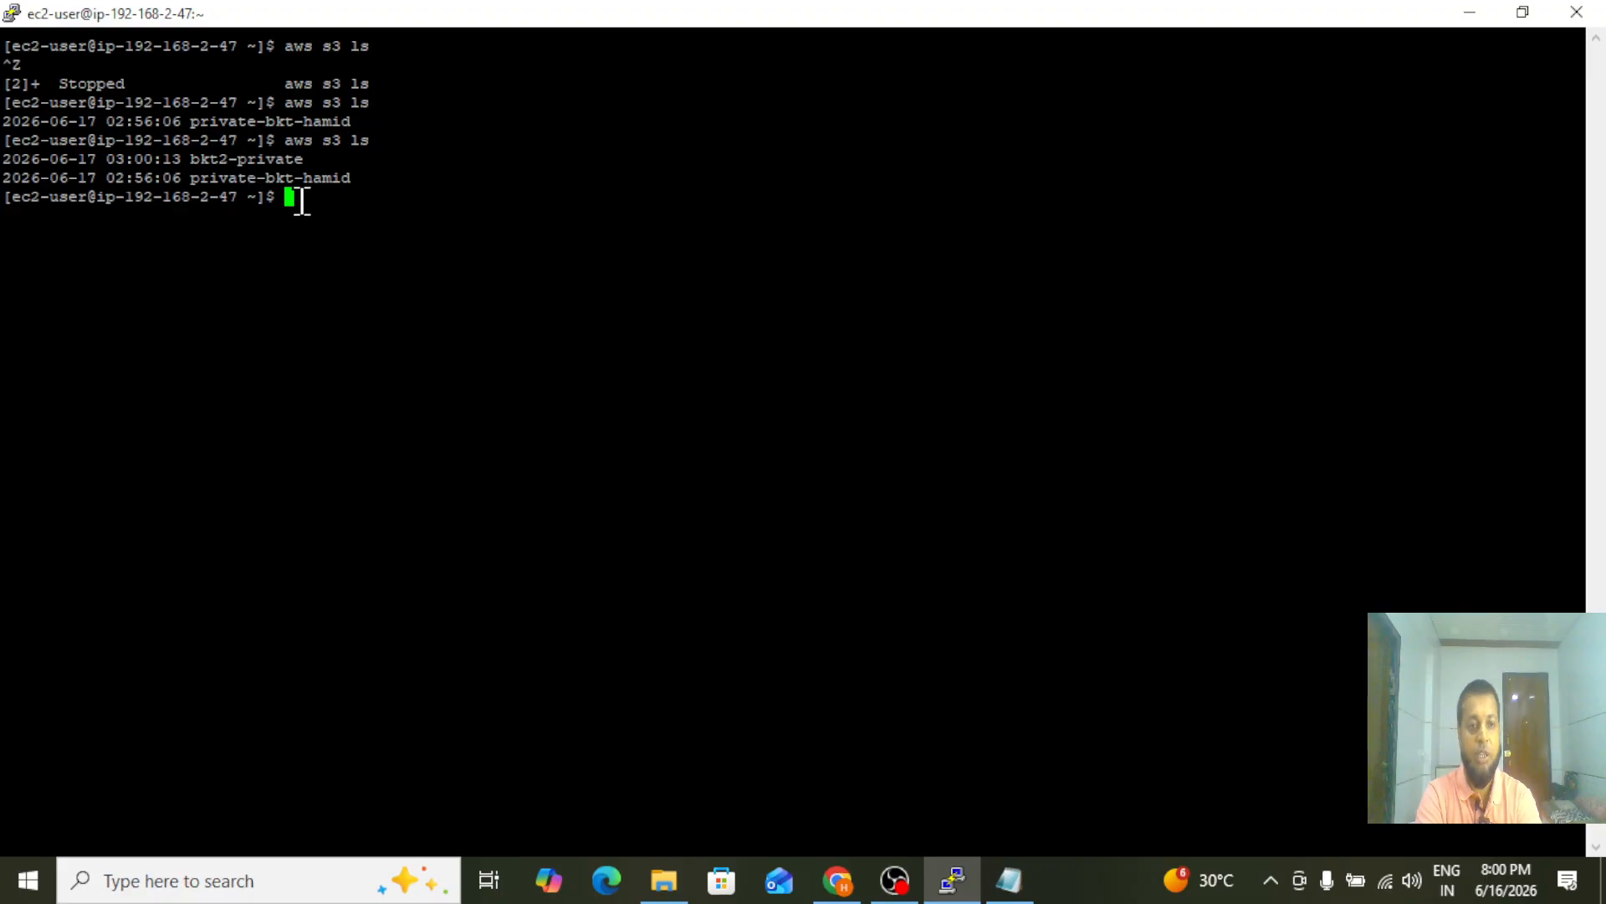
Switch to Chrome, view the S3 bucket list, and dismiss the endpoint creation notice in the VPC console
{"action": "left_click", "coordinate": [854, 887]}
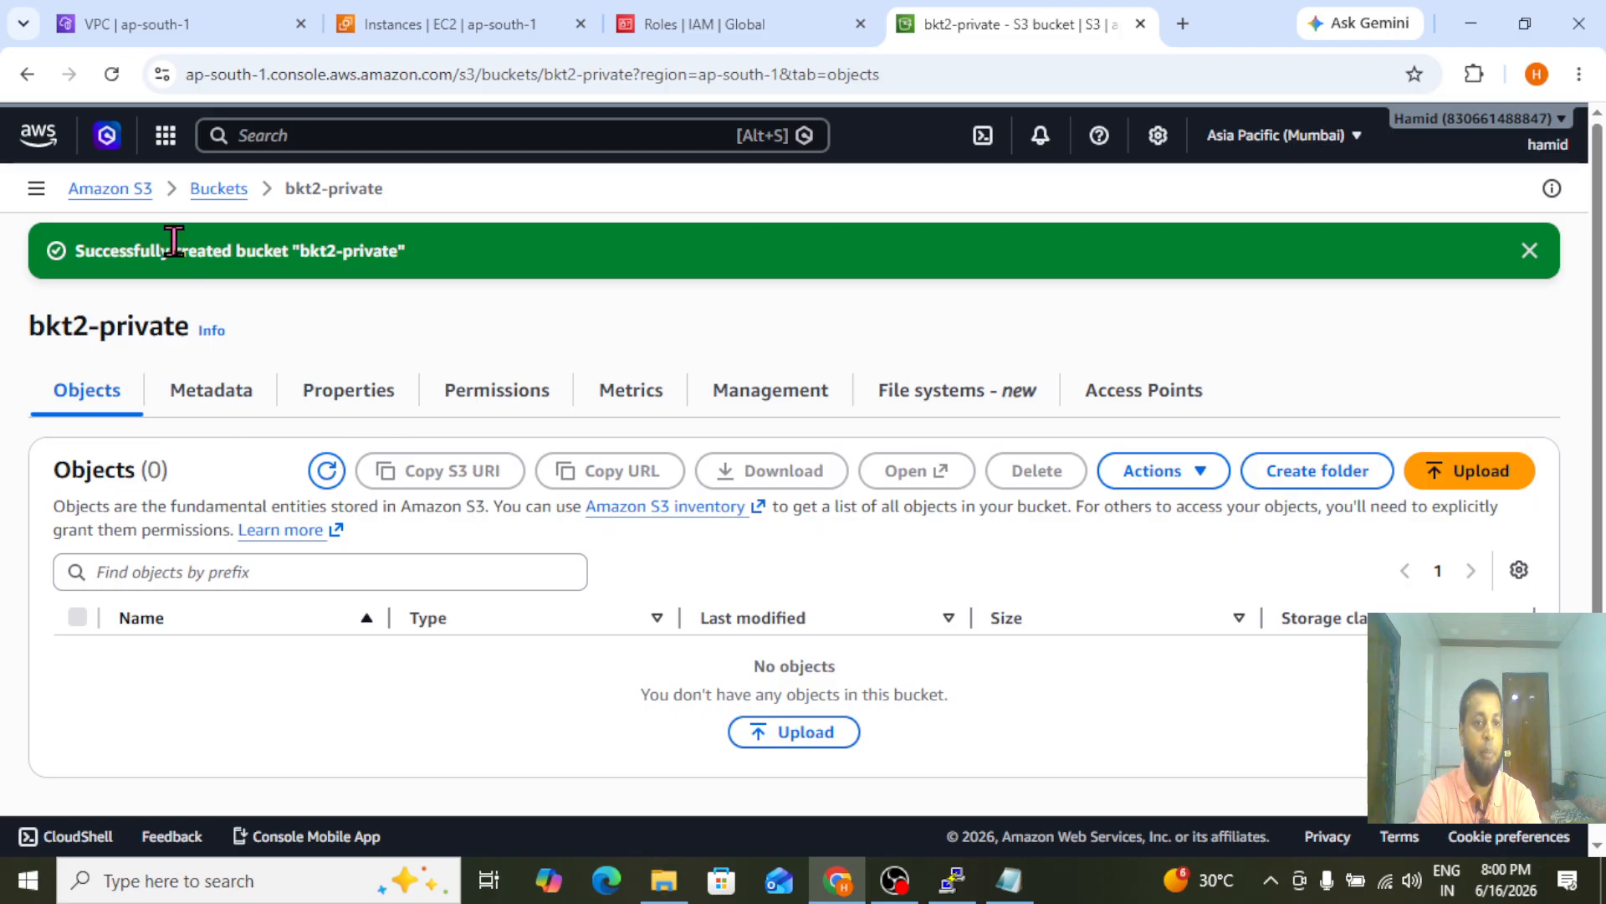
{"action": "left_click", "coordinate": [222, 192]}
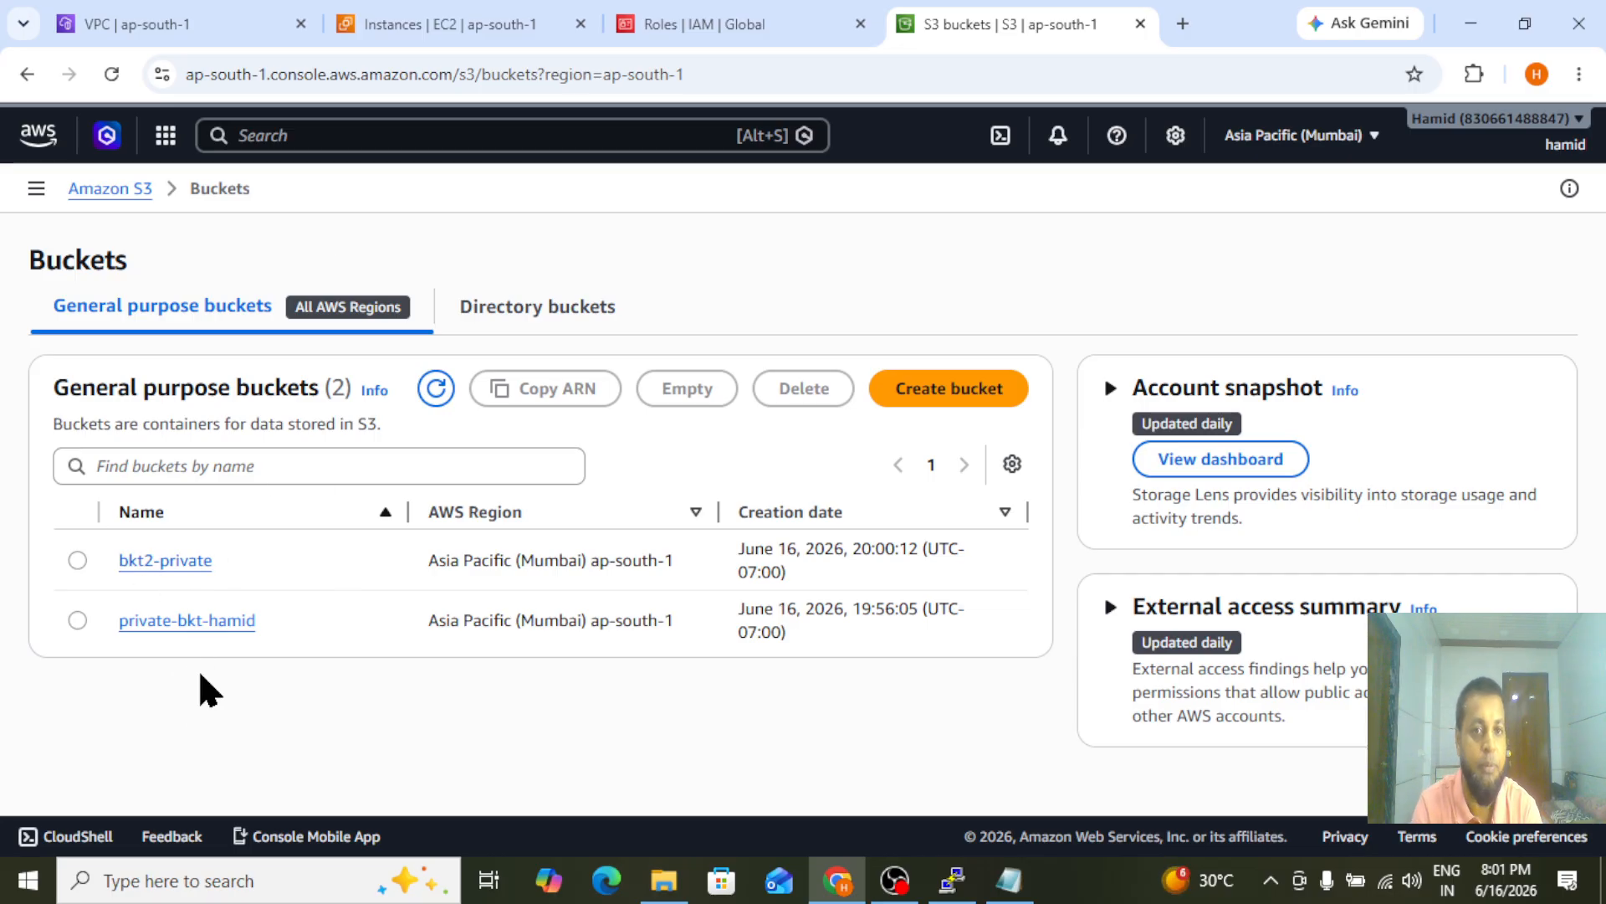
{"action": "left_click", "coordinate": [134, 30]}
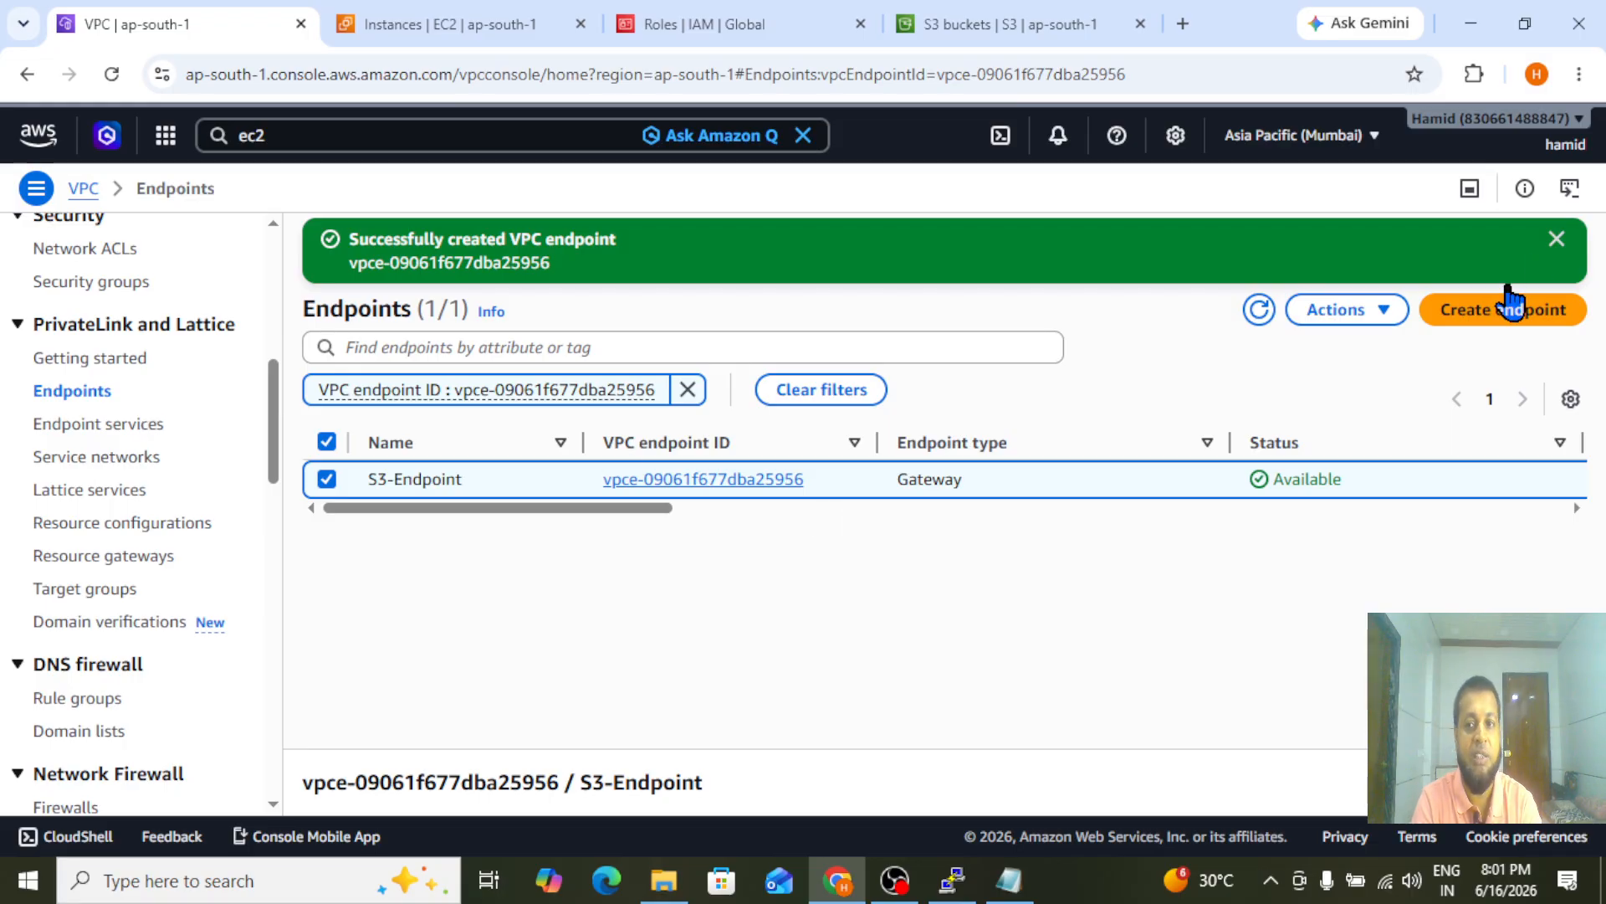
{"action": "left_click", "coordinate": [1557, 240]}
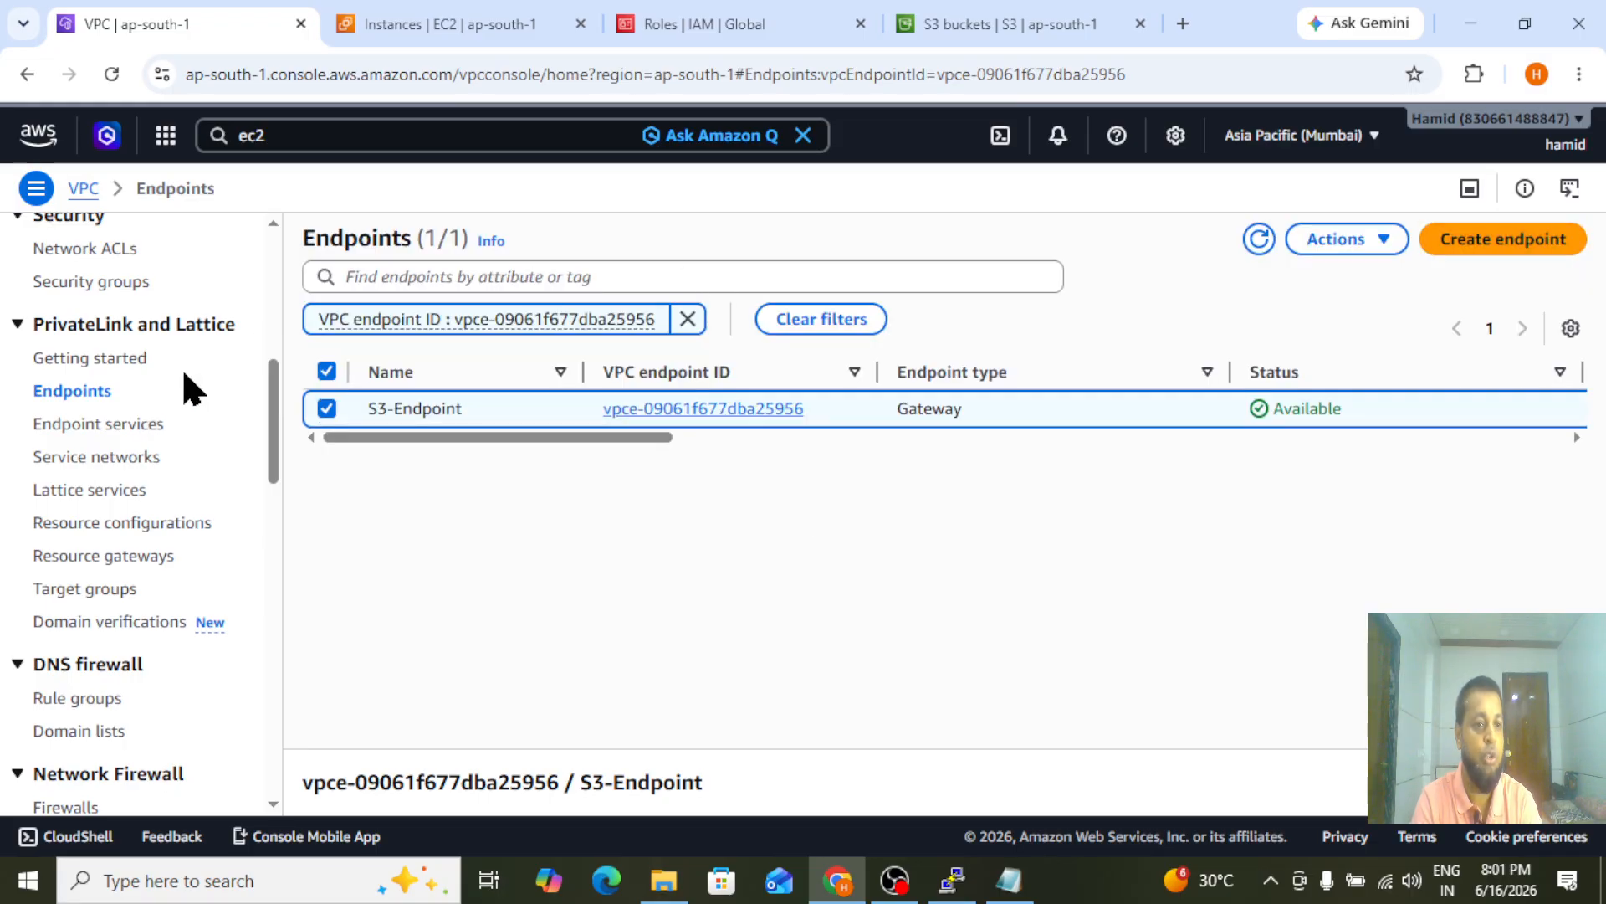
{"action": "left_click_drag", "start_coordinate": [272, 424], "coordinate": [273, 299]}
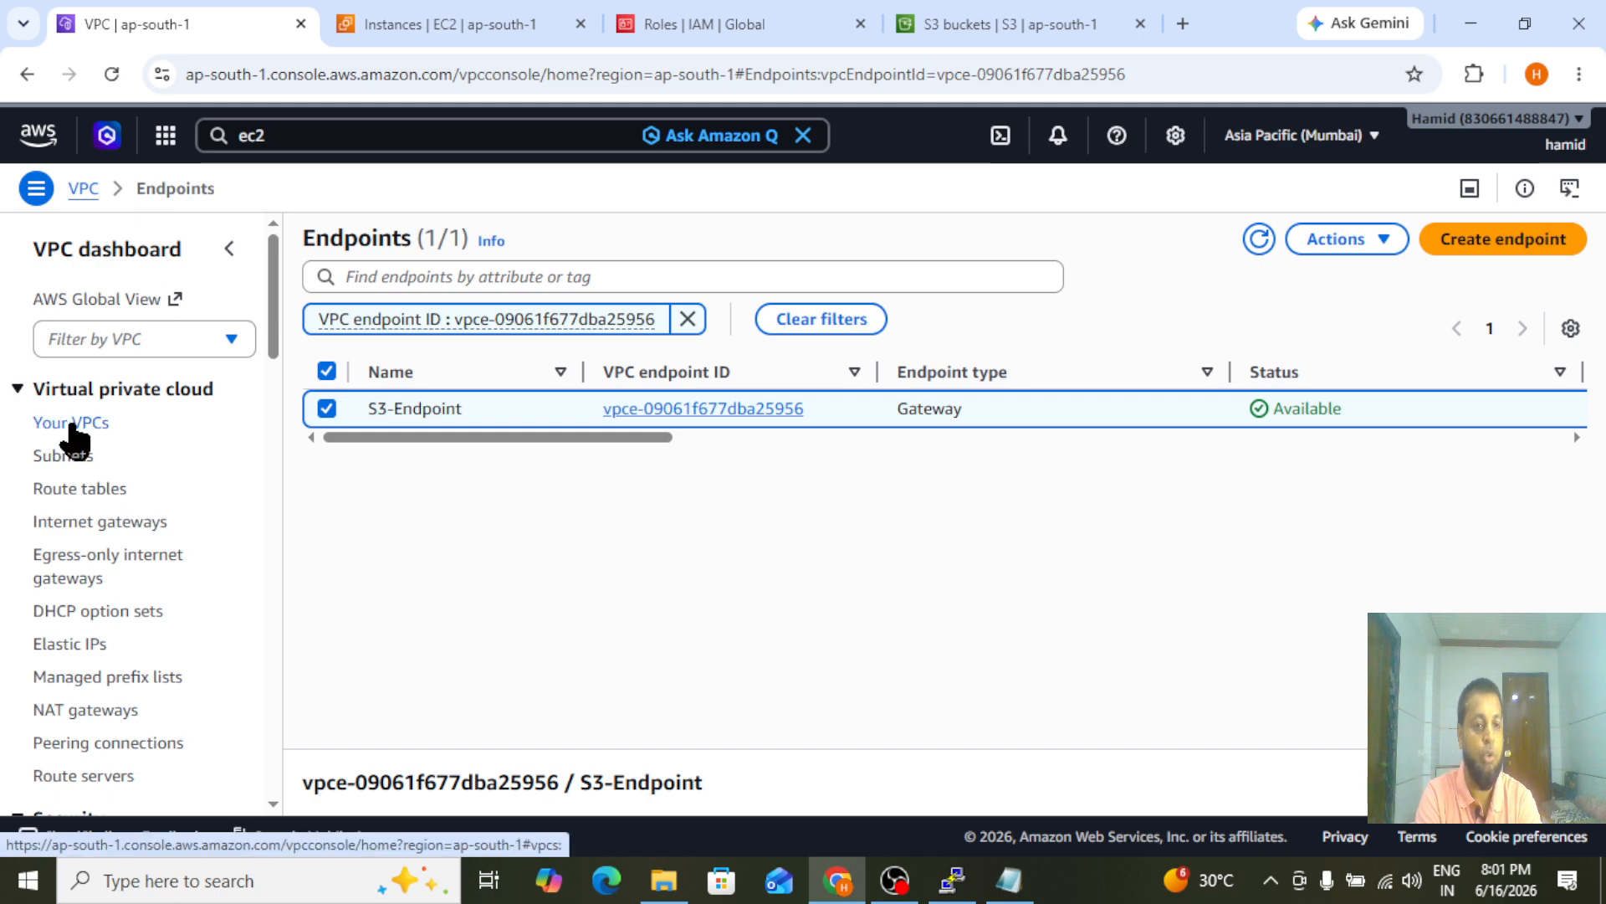
Dismiss the service search results in the EC2 console and look over the instance list and the VPC endpoint page
{"action": "left_click", "coordinate": [408, 16]}
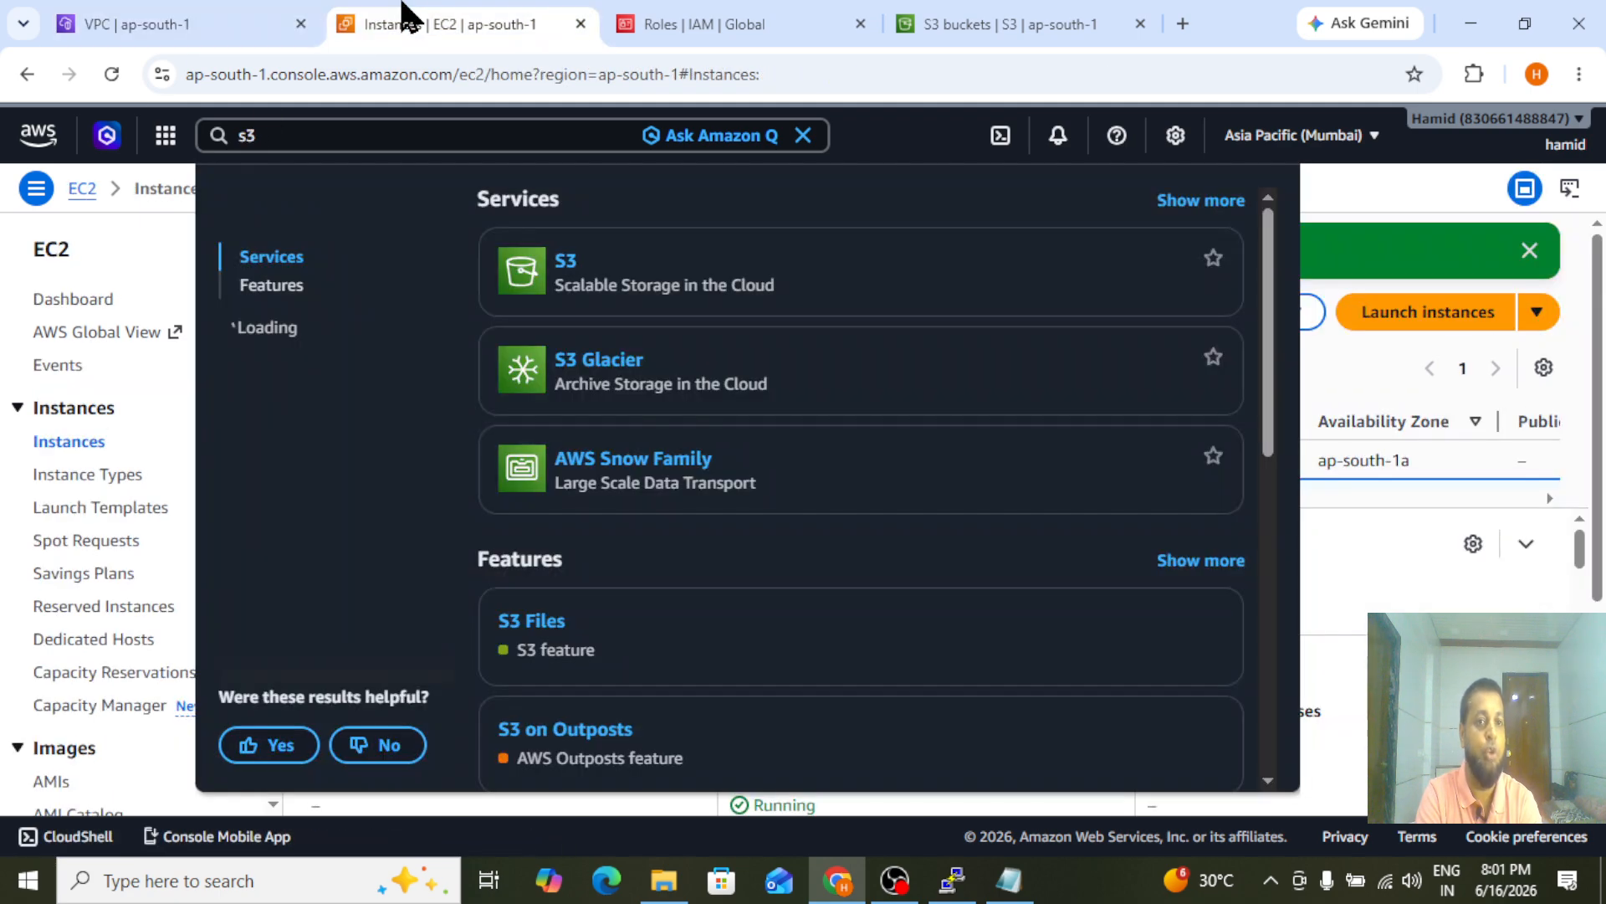
{"action": "left_click", "coordinate": [112, 435]}
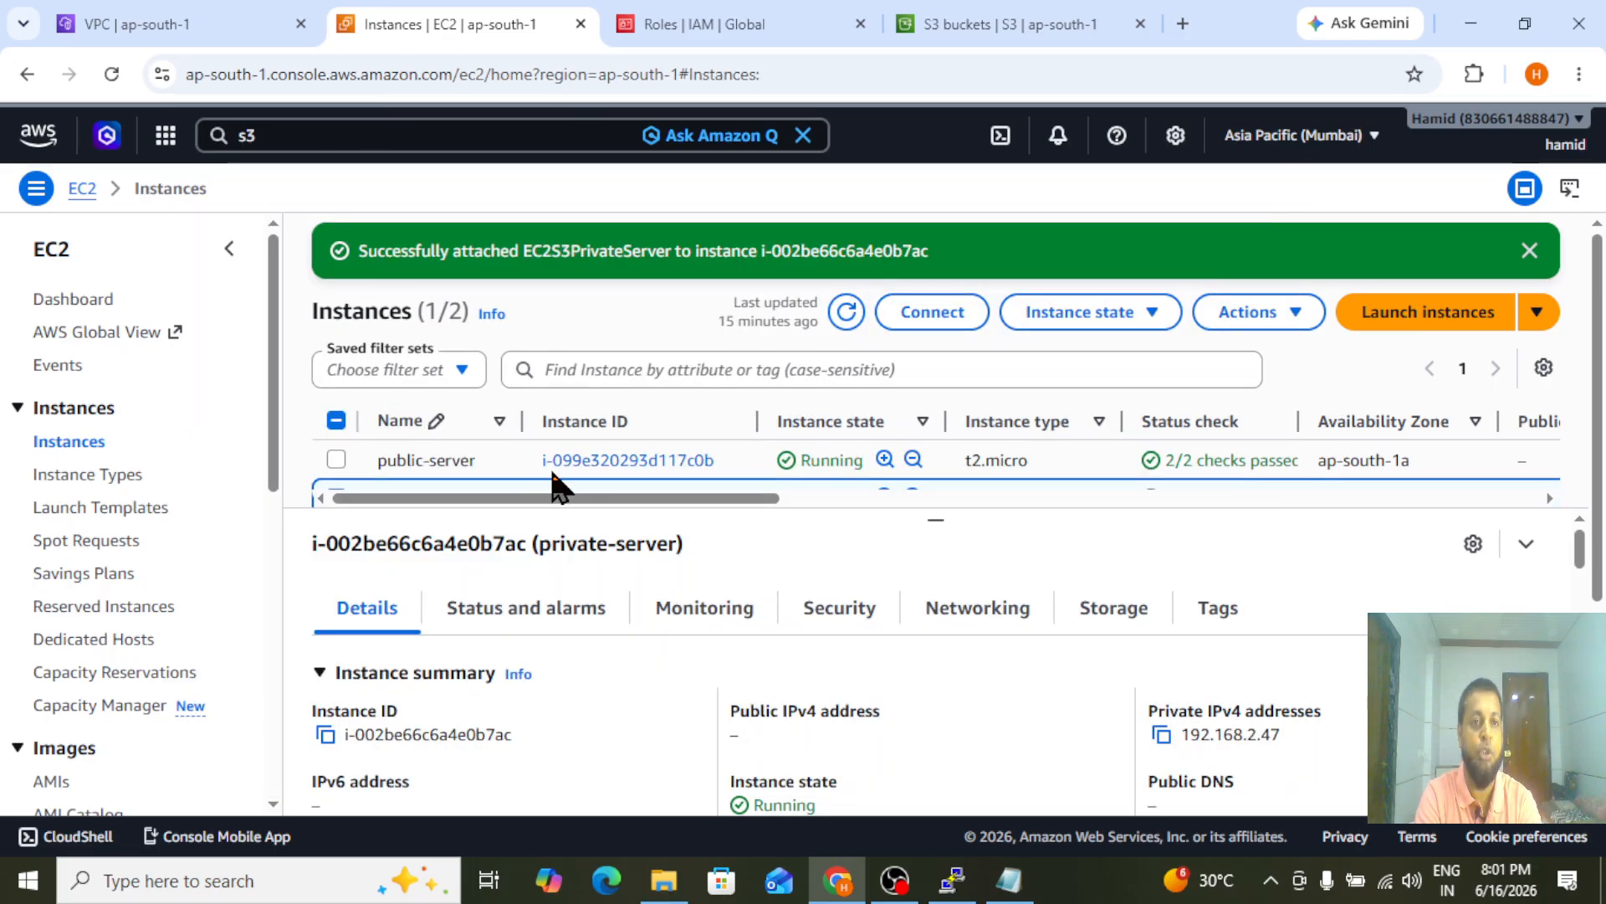
{"action": "left_click", "coordinate": [140, 23]}
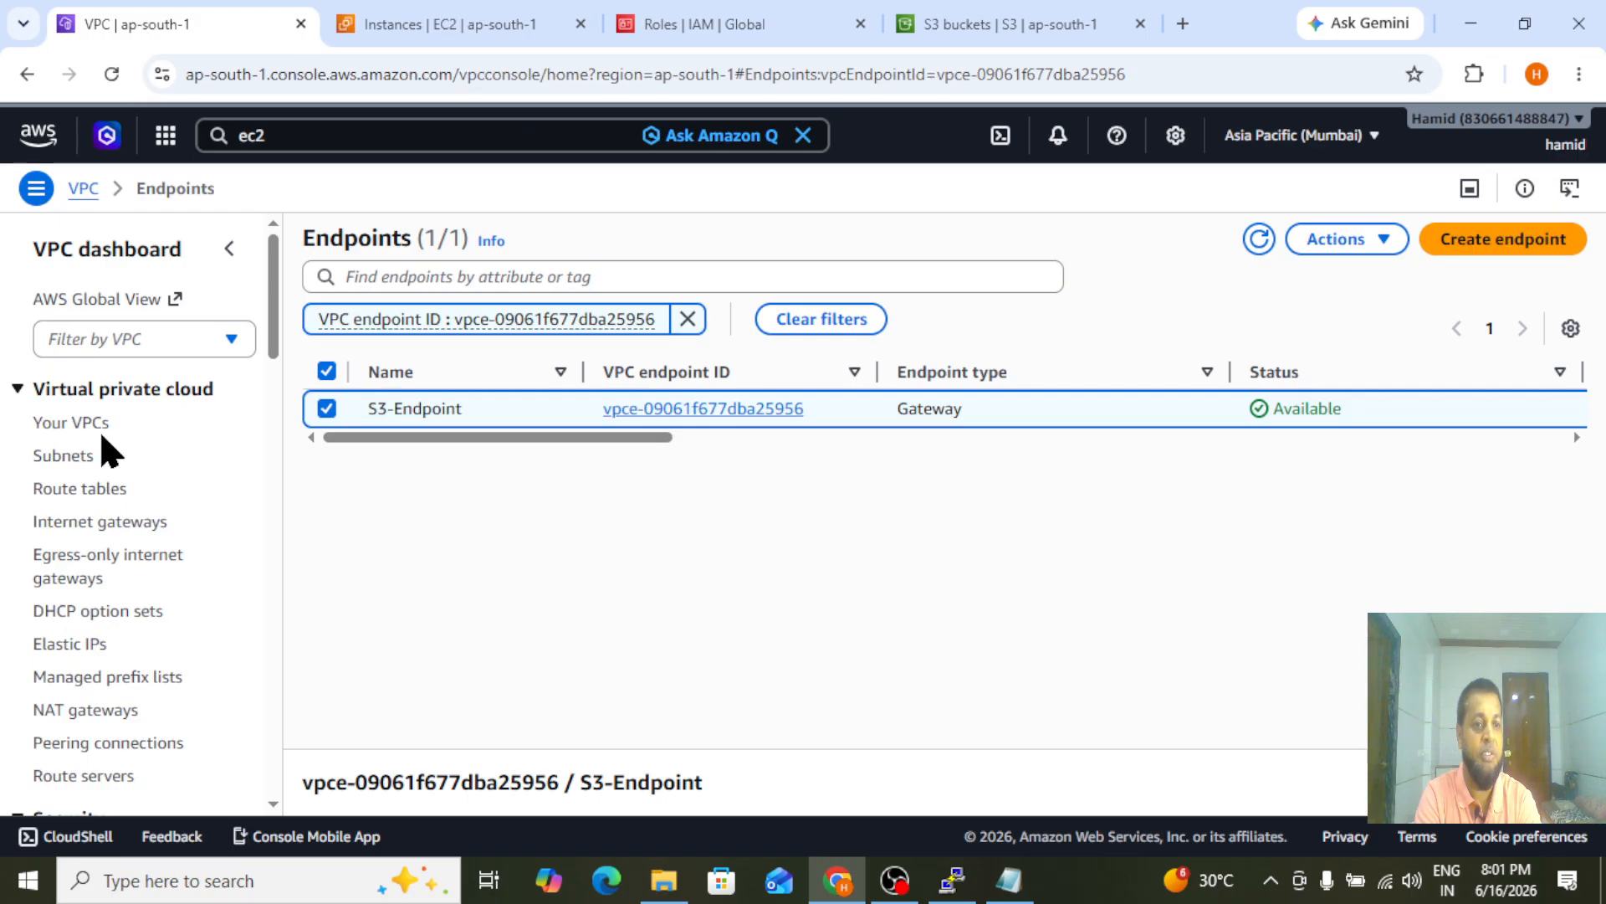
{"action": "mouse_move", "coordinate": [277, 320]}
{"action": "left_mouse_down"}
{"action": "mouse_move", "coordinate": [277, 345]}
{"action": "mouse_move", "coordinate": [276, 299]}
{"action": "left_mouse_up"}
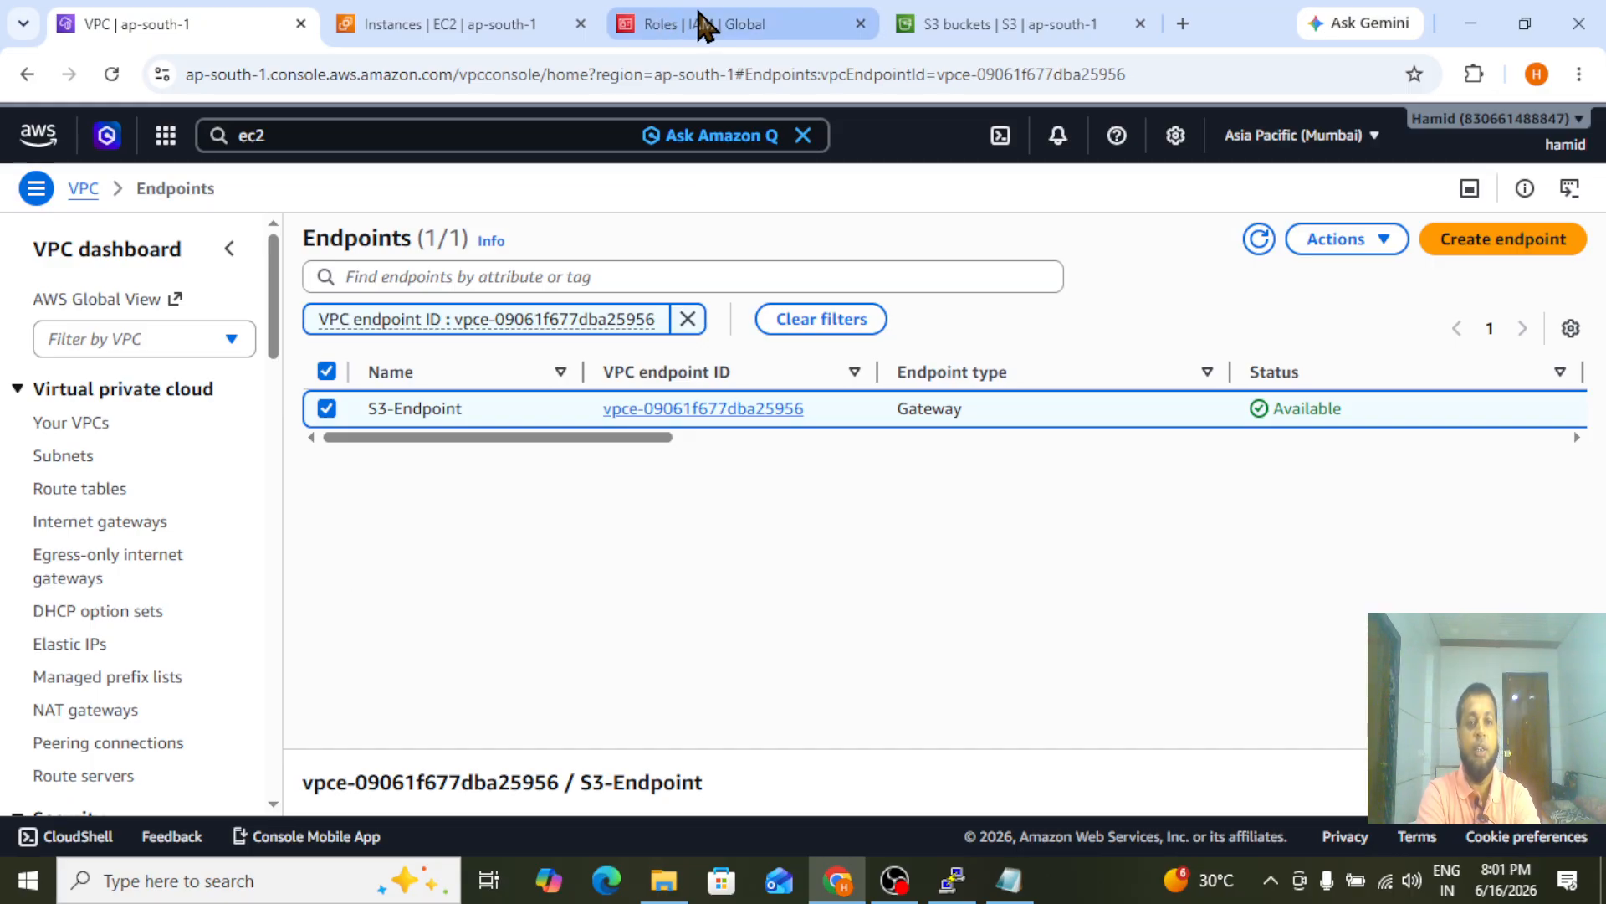
{"action": "left_click", "coordinate": [444, 16]}
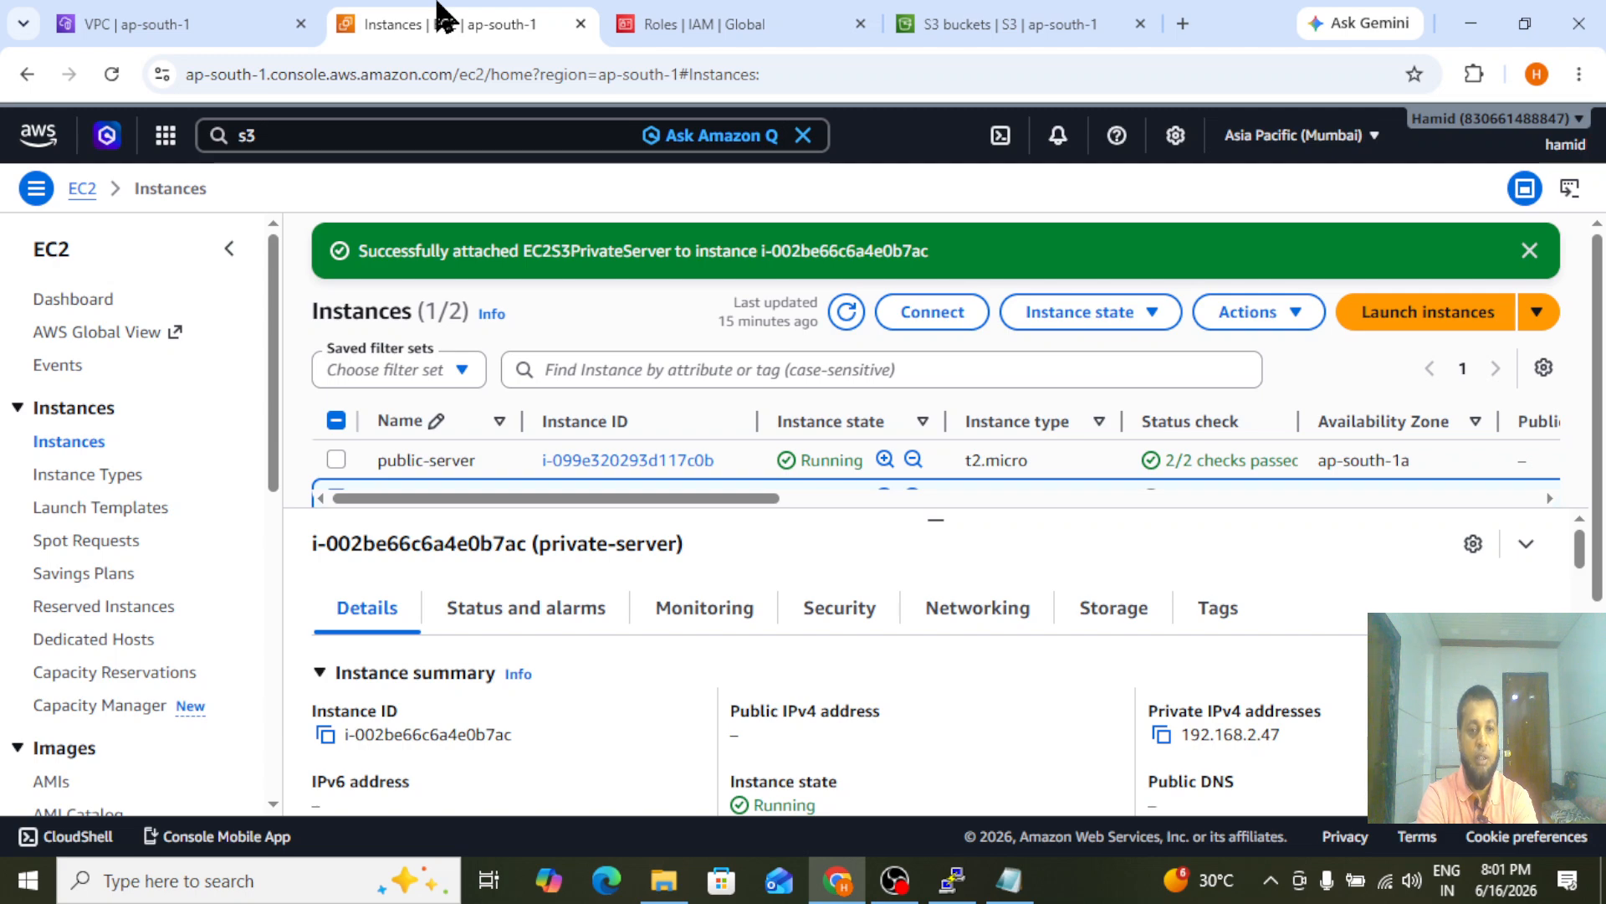